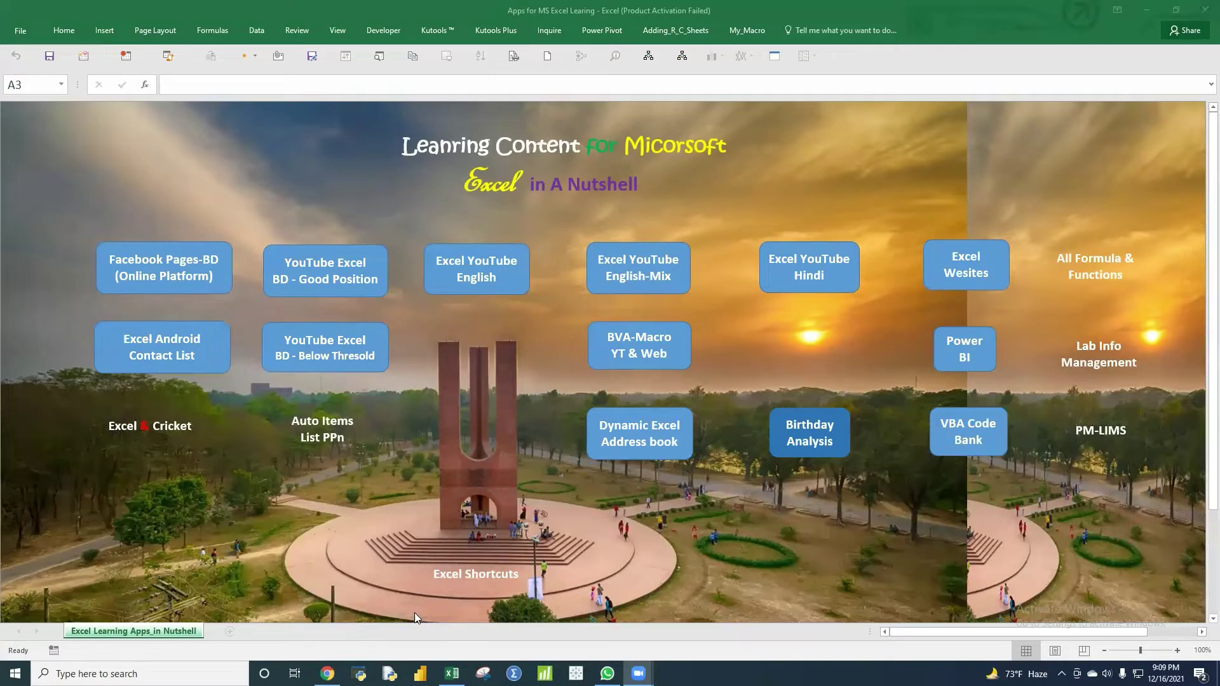
Launch the Excel Shortcuts link and allow the security prompt so its YouTube videos open
left_click(480, 558)
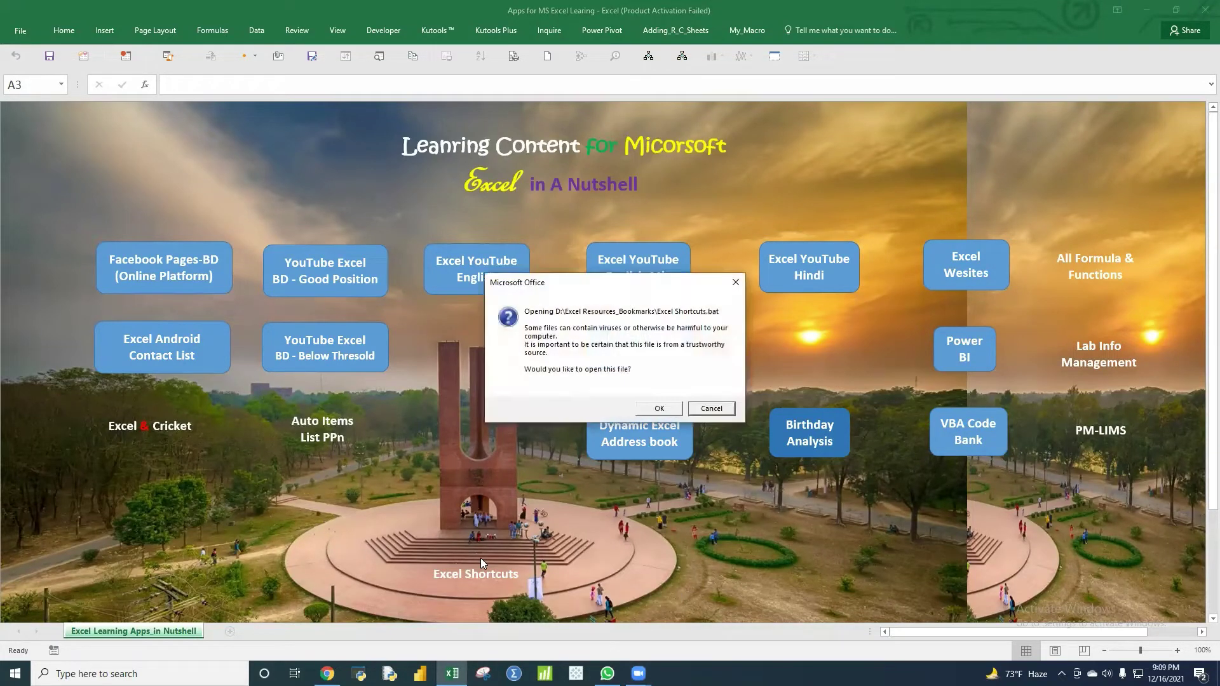
left_click(656, 411)
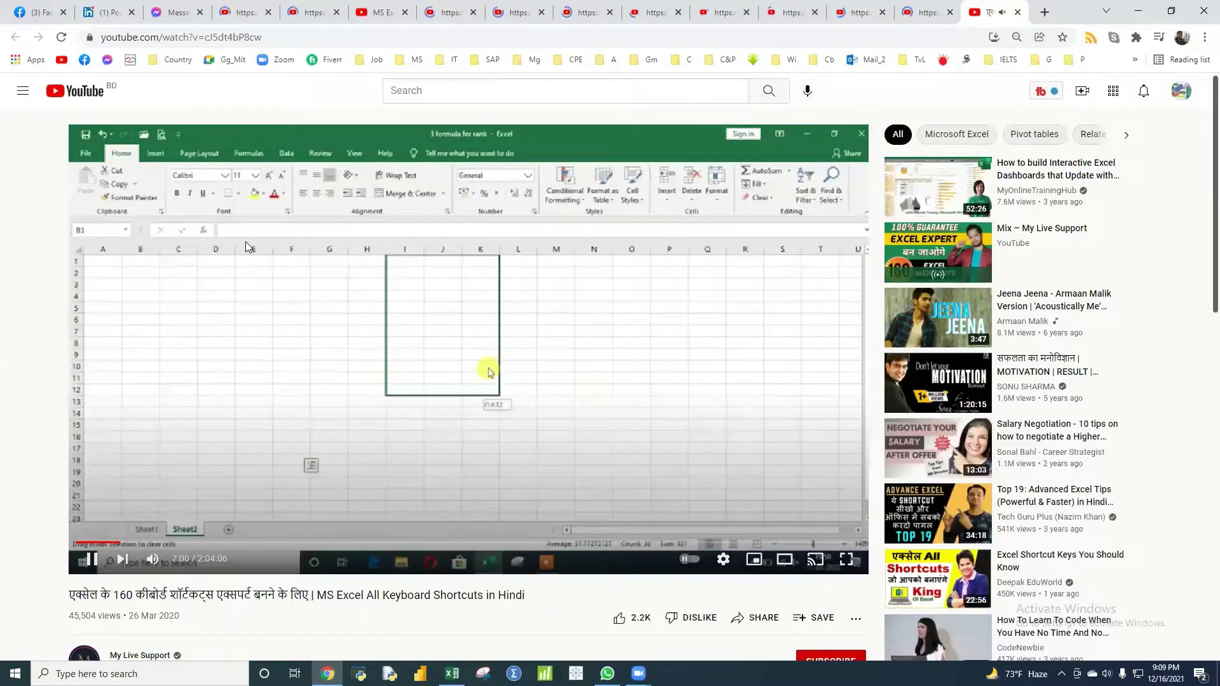
Switch to the MS Excel - Shortcuts F1 to F12 video, then close the browser
key("ctrl+shift+Tab")
key("ctrl+shift+Tab")
key("ctrl+shift+Tab")
key("ctrl+shift+Tab")
key("ctrl+shift+Tab")
key("ctrl+shift+Tab")
key("ctrl+shift+Tab")
key("ctrl+shift+Tab")
key("ctrl+shift+Tab")
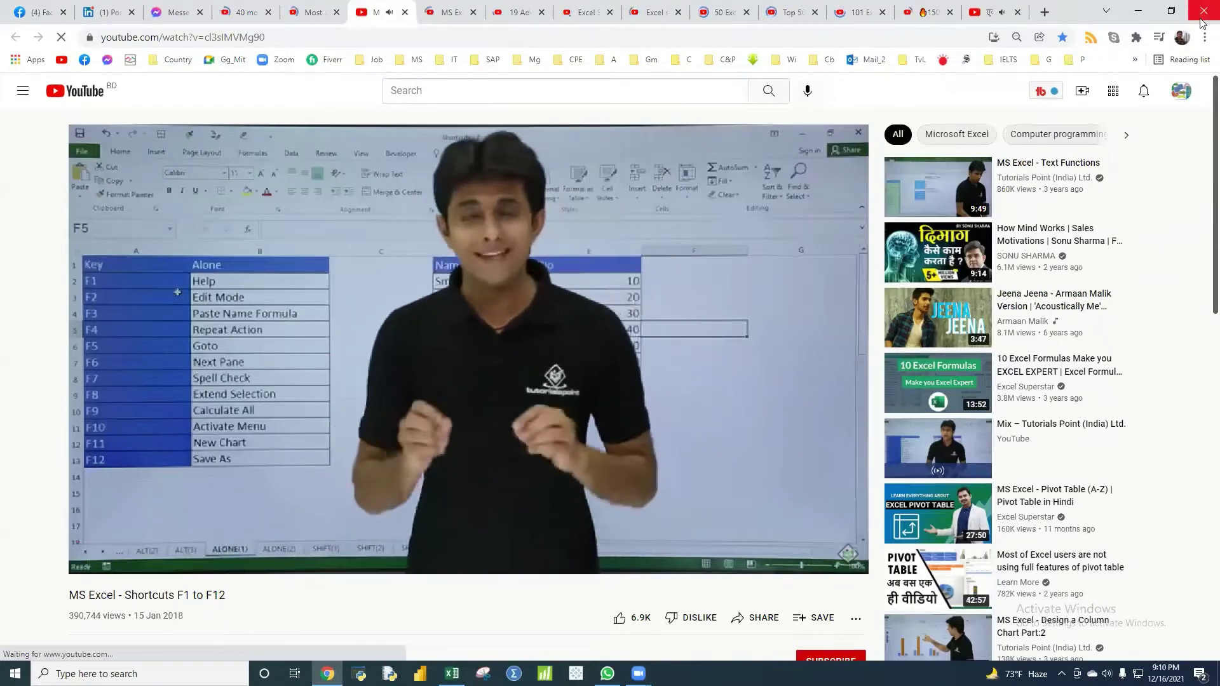
left_click(1202, 23)
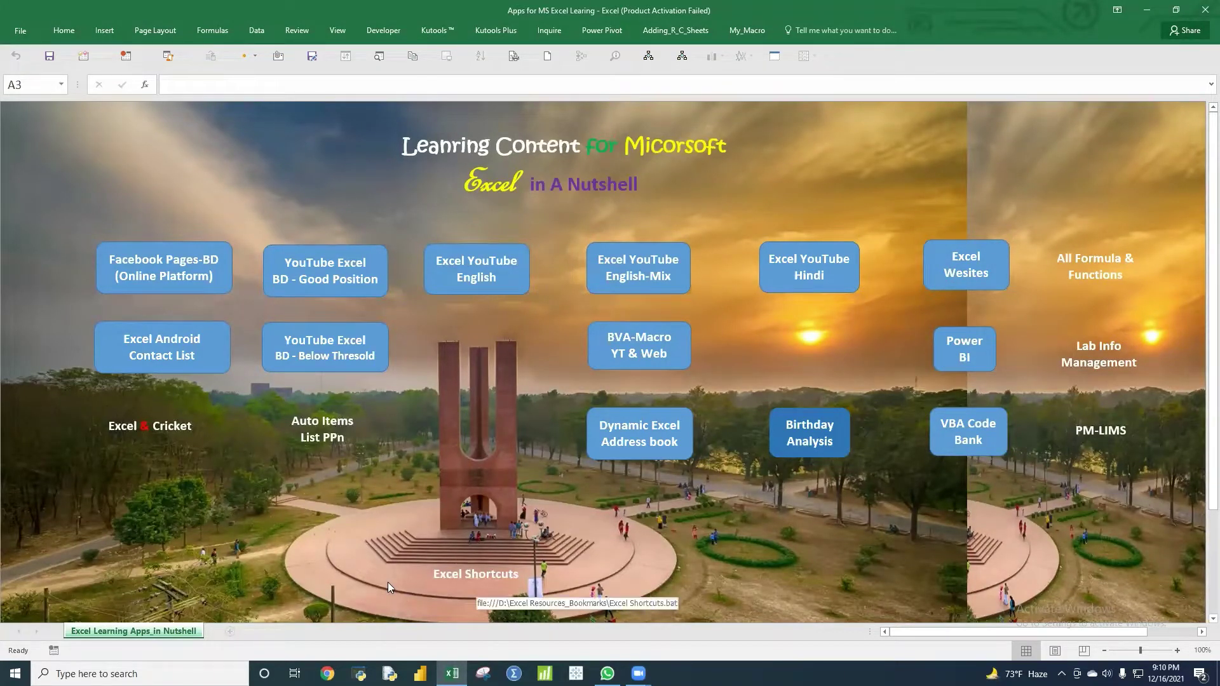
Open the PM-LIMS work status workbook and look through its Details, Status and WD sheets
left_click(1099, 432)
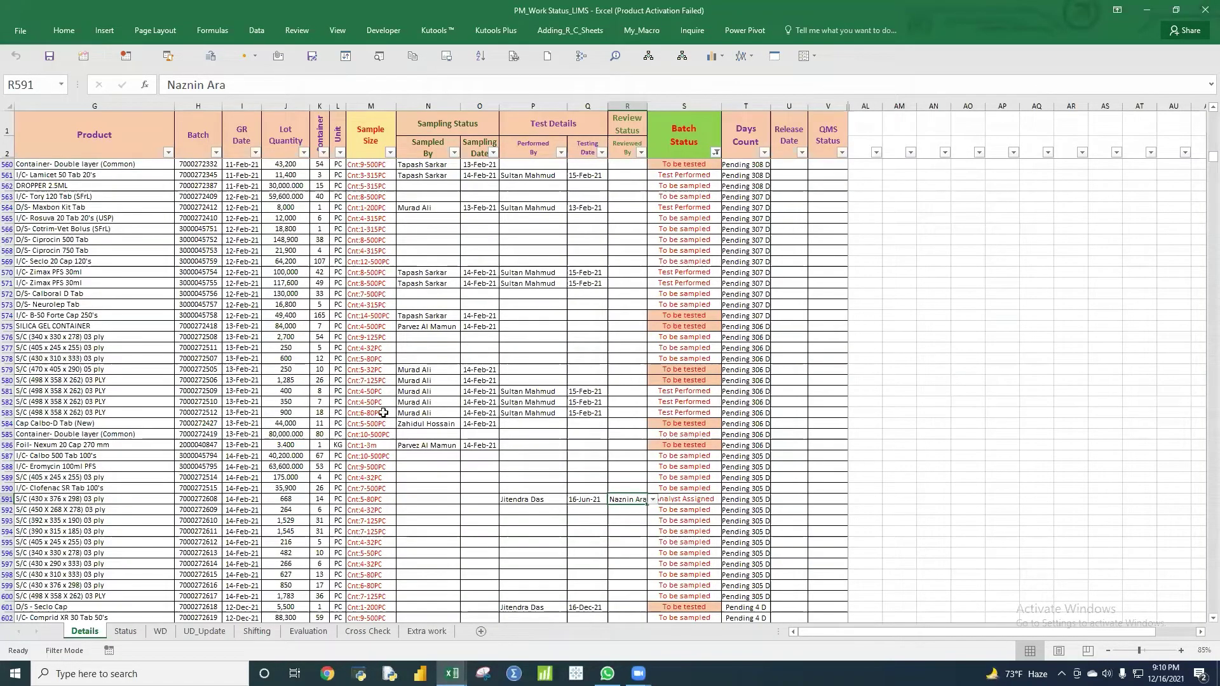
left_click(426, 445)
left_click(126, 632)
left_click(164, 632)
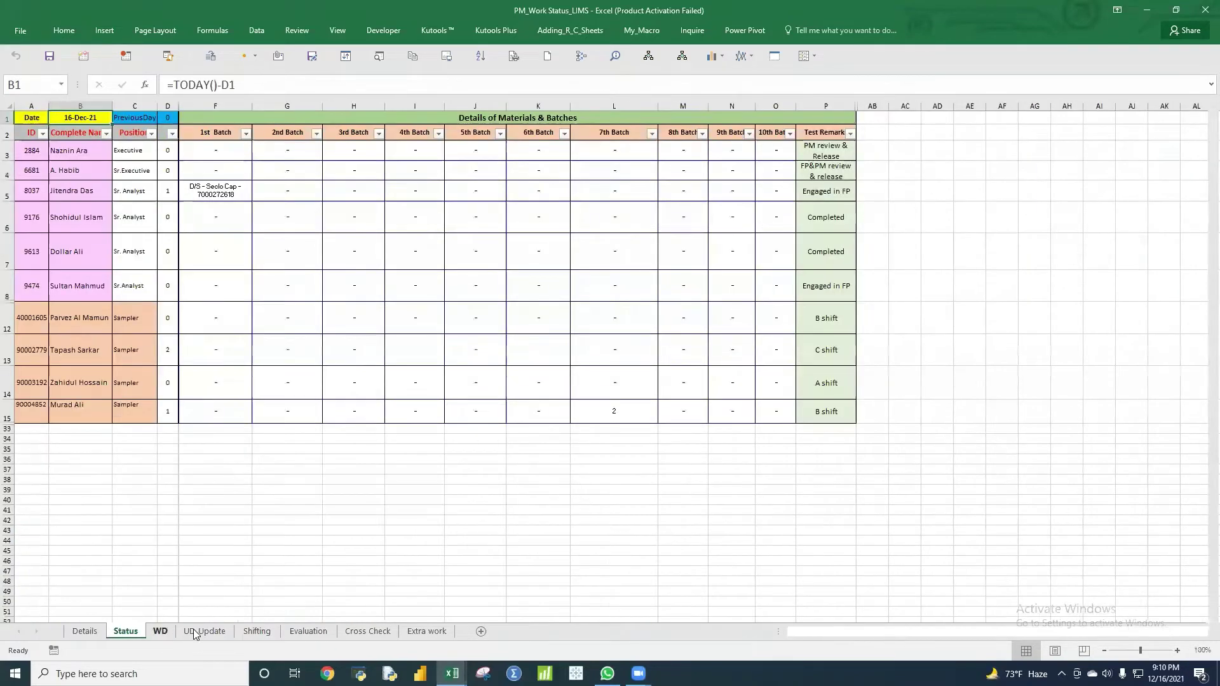
left_click(124, 632)
left_click(89, 631)
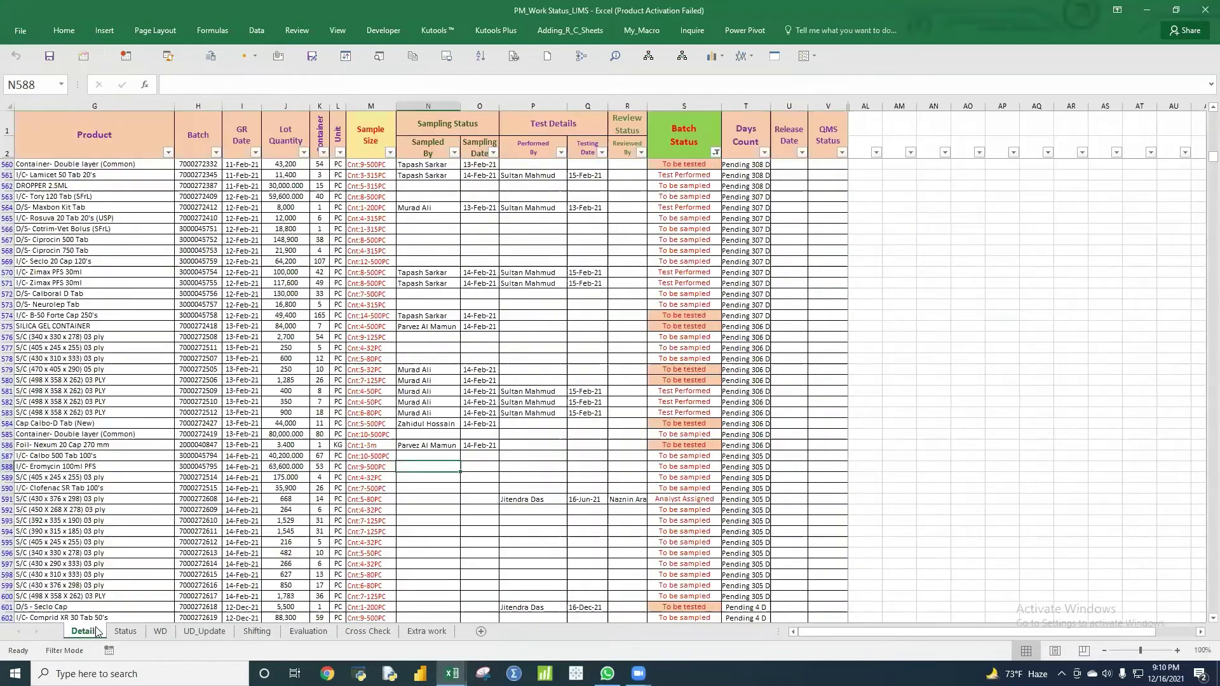
scroll(334, 411, "down", 5)
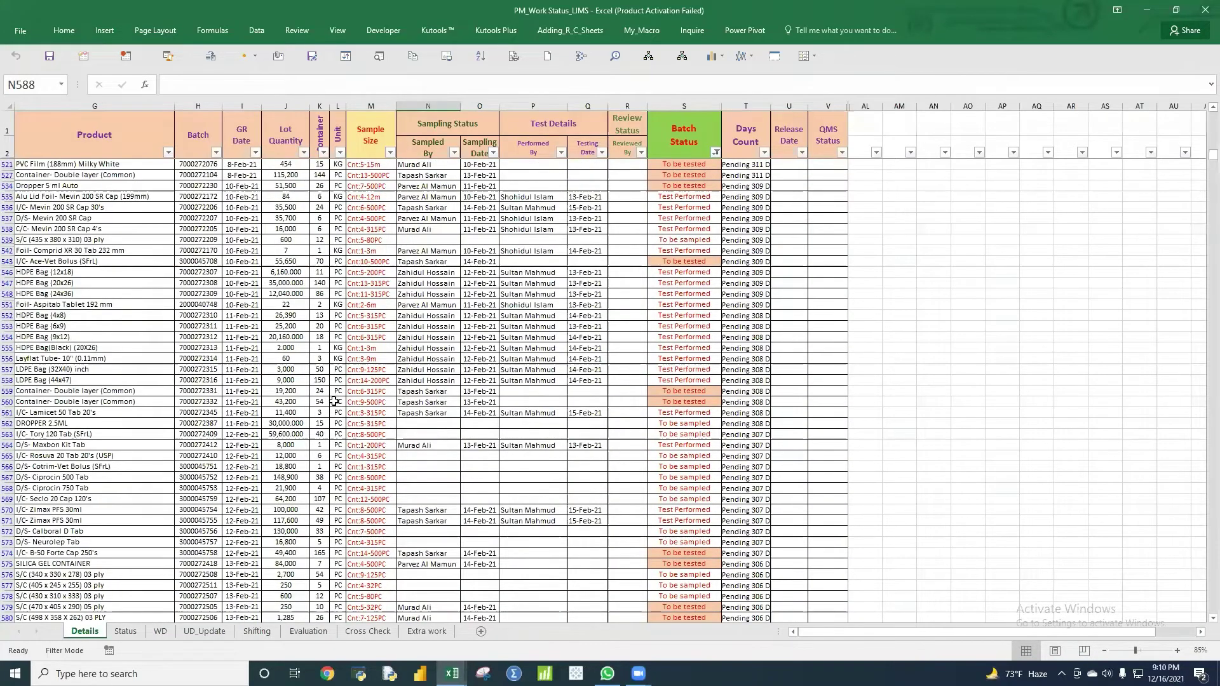
Compare the Status, Details and WD sheets once more, then close the workbook
left_click(123, 631)
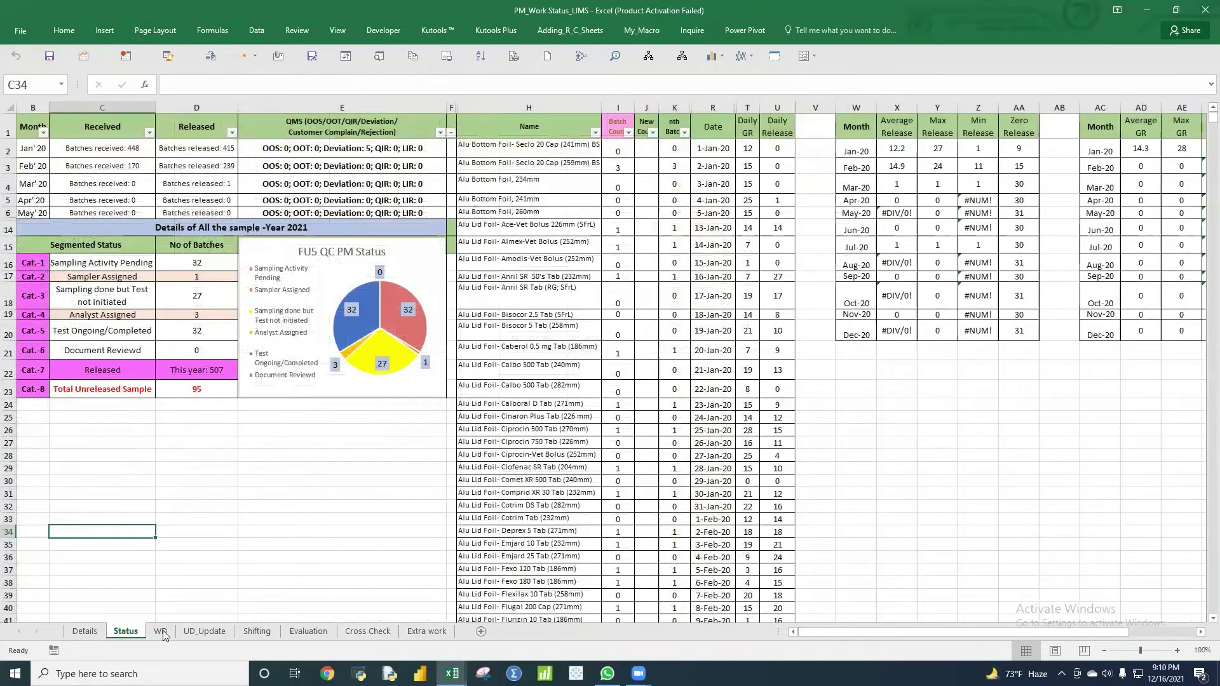
left_click(84, 631)
left_click(125, 631)
left_click(83, 631)
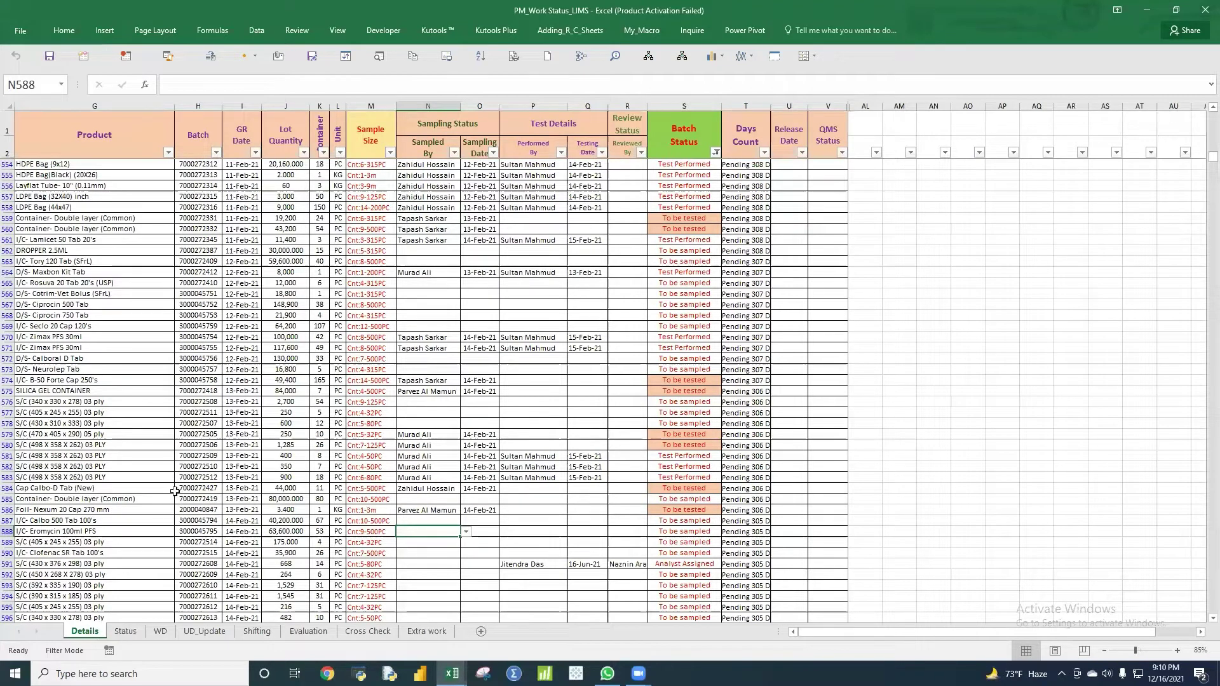
scroll(174, 491, "up", 1)
scroll(181, 540, "up", 1)
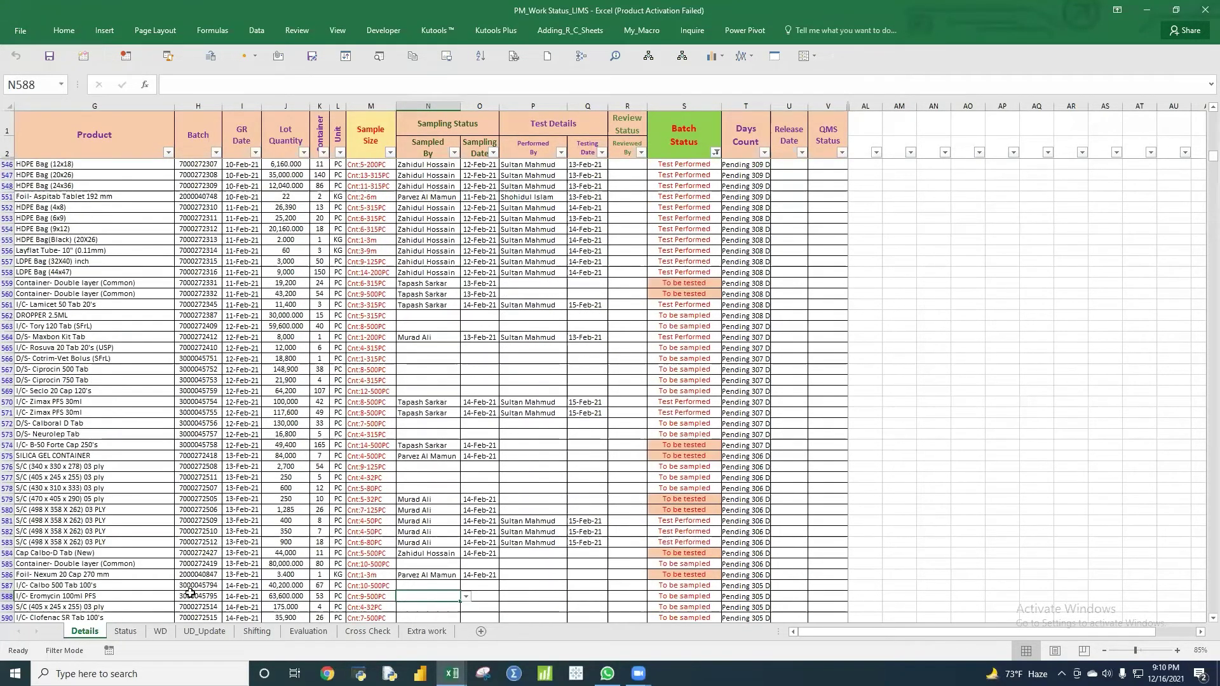
left_click(160, 631)
left_click(135, 632)
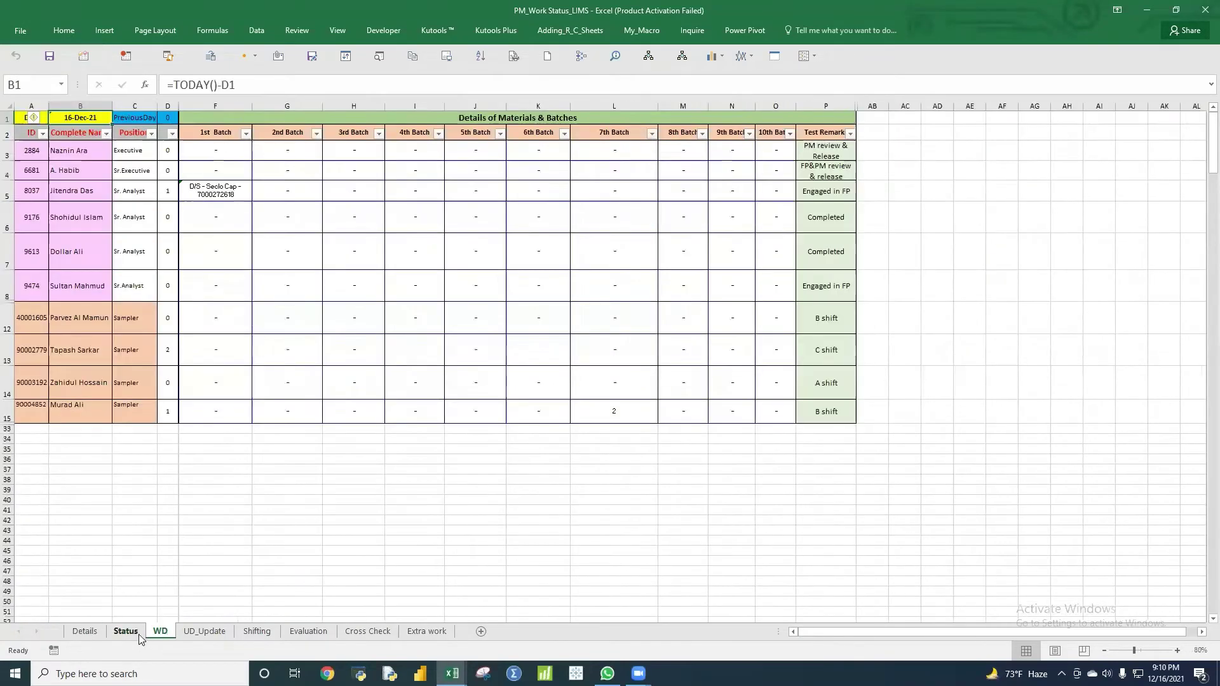
left_click(160, 632)
left_click(85, 631)
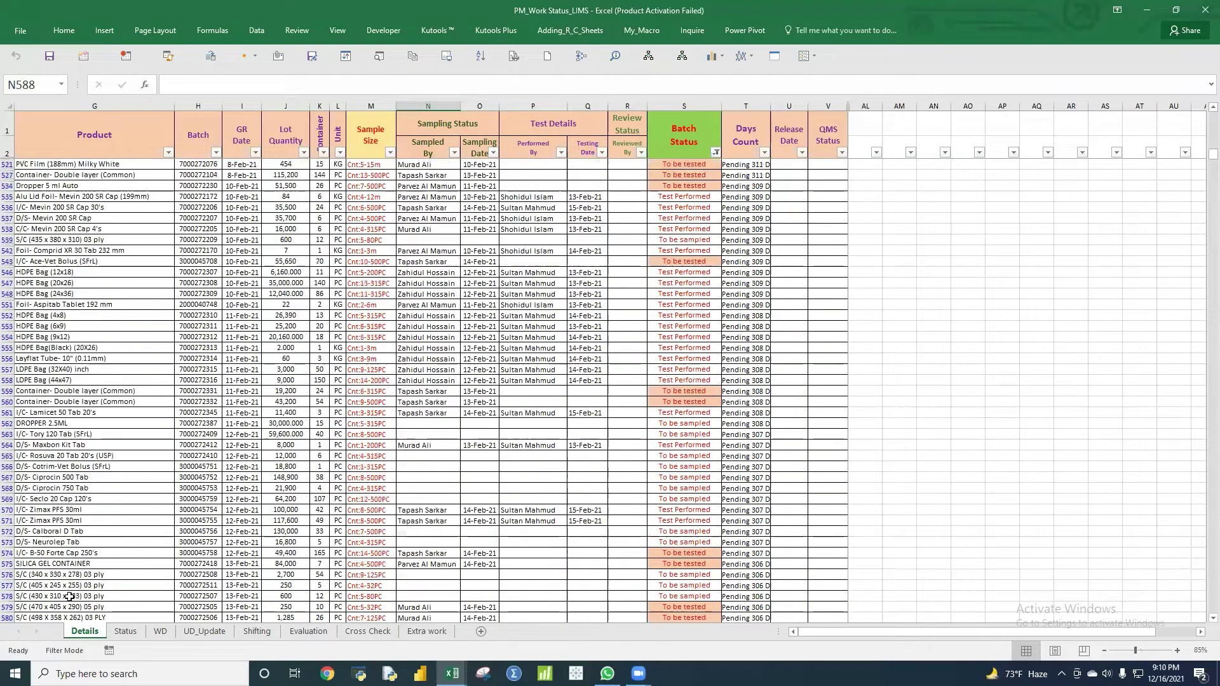
scroll(931, 351, "up", 2)
scroll(931, 351, "up", 2)
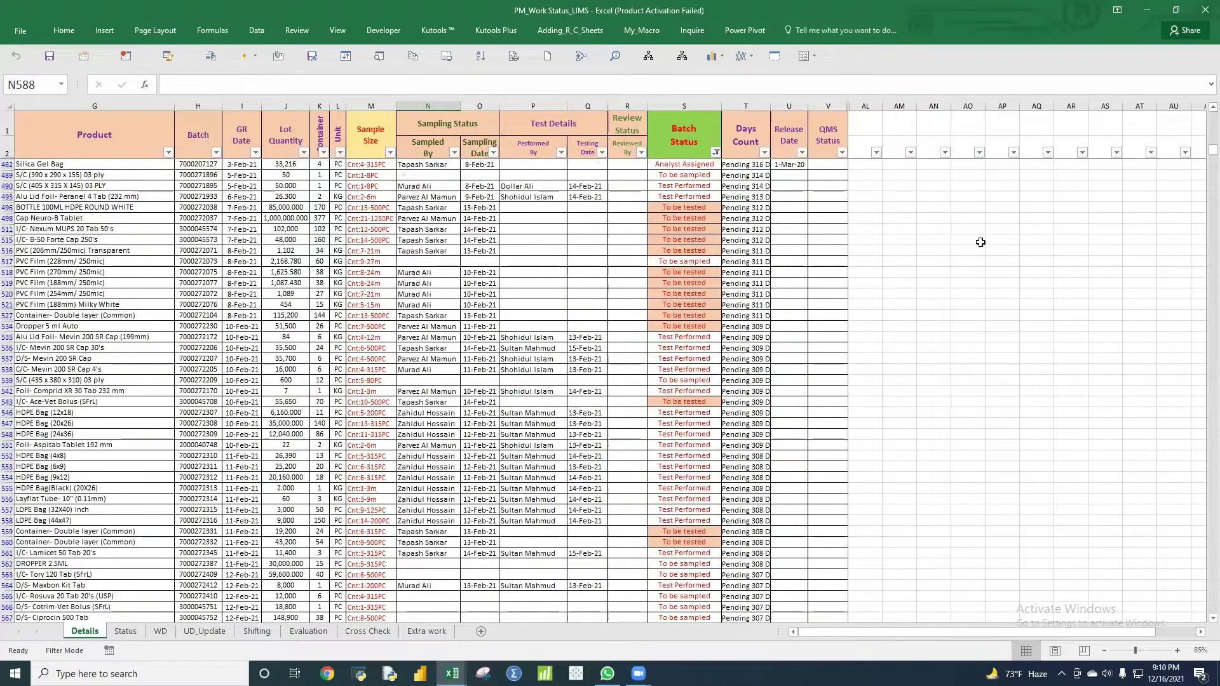
left_click(1203, 12)
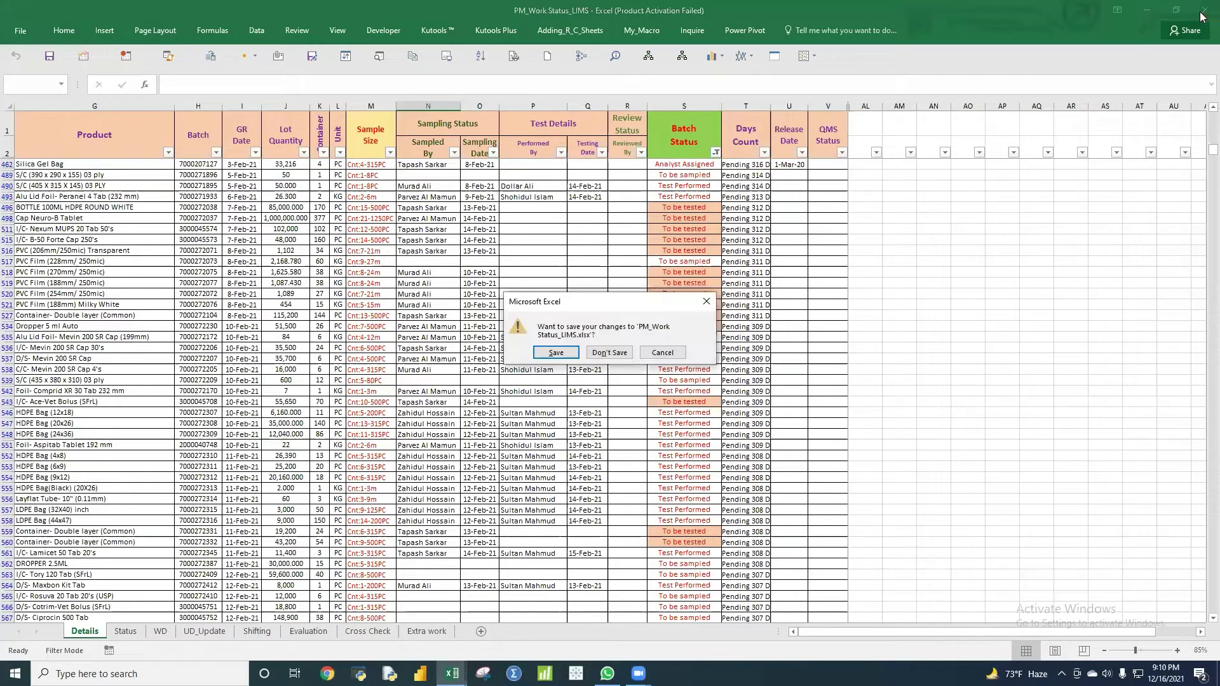
Close the LIMS workbook without saving, open Birthday Analysis, and filter employees to Officer
left_click(609, 353)
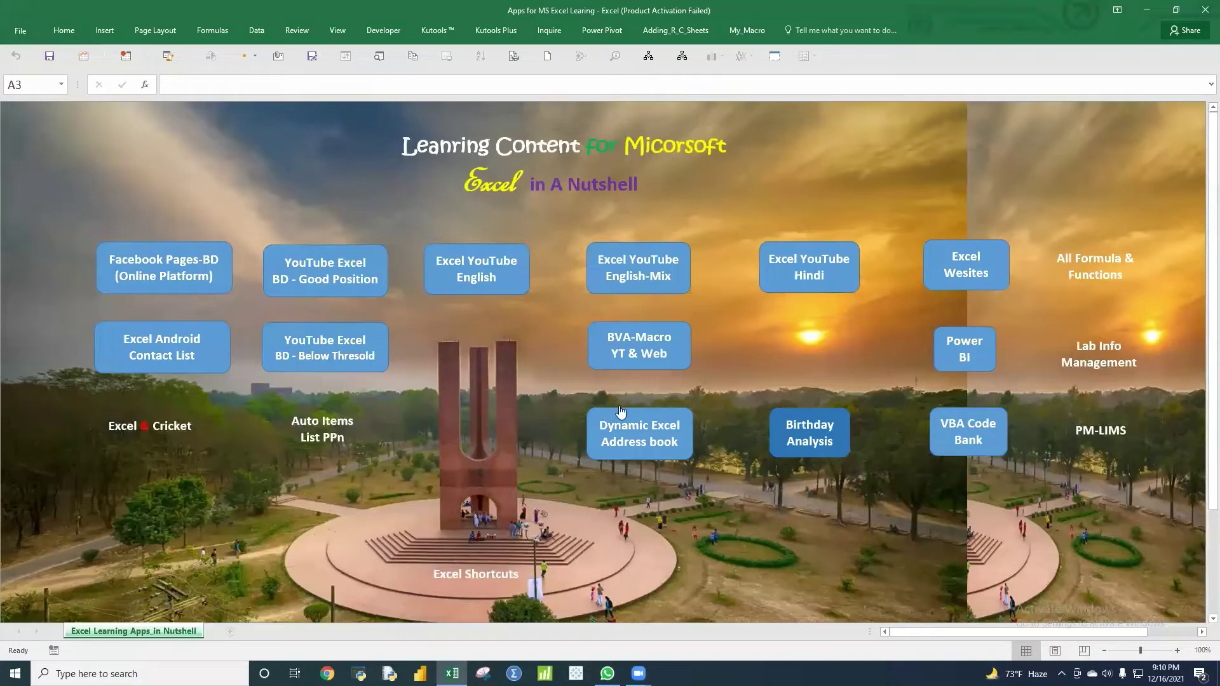
left_click(815, 442)
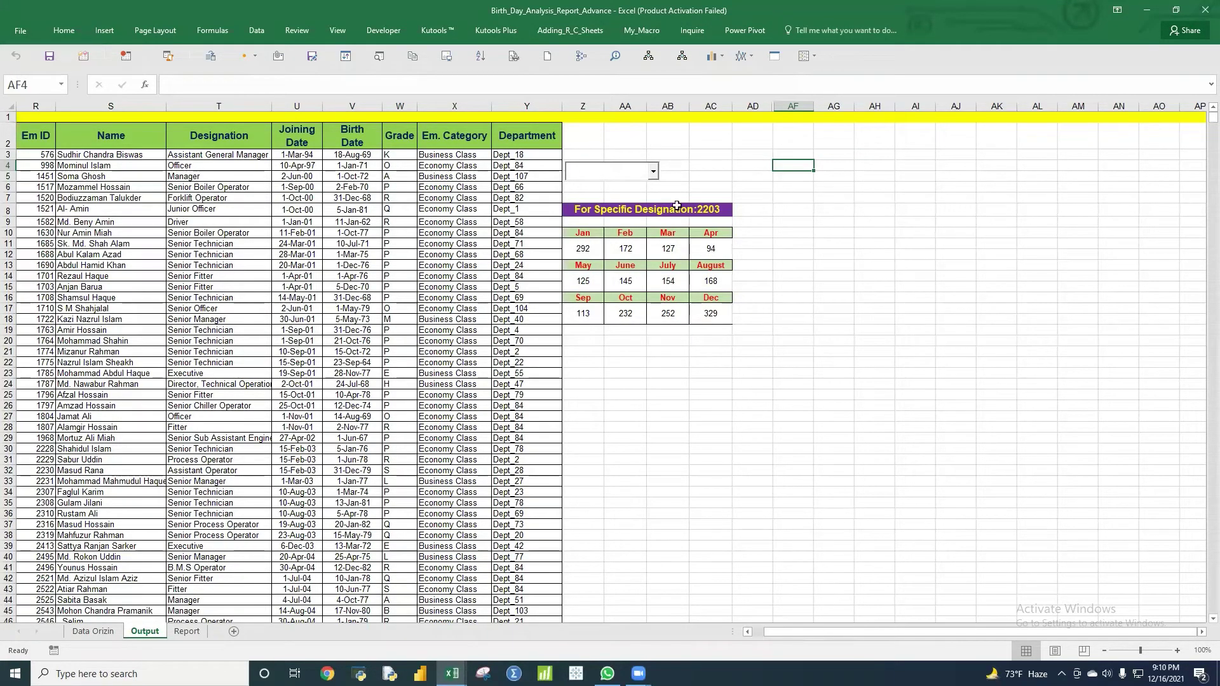
left_click(652, 170)
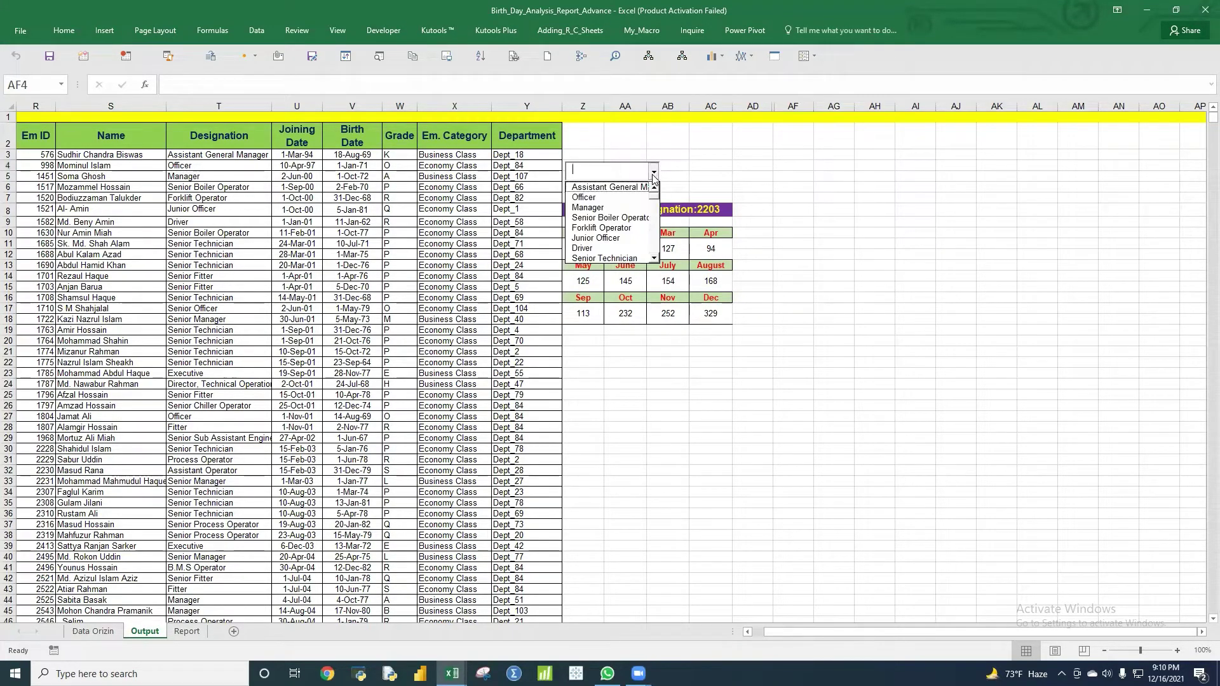
left_click(601, 198)
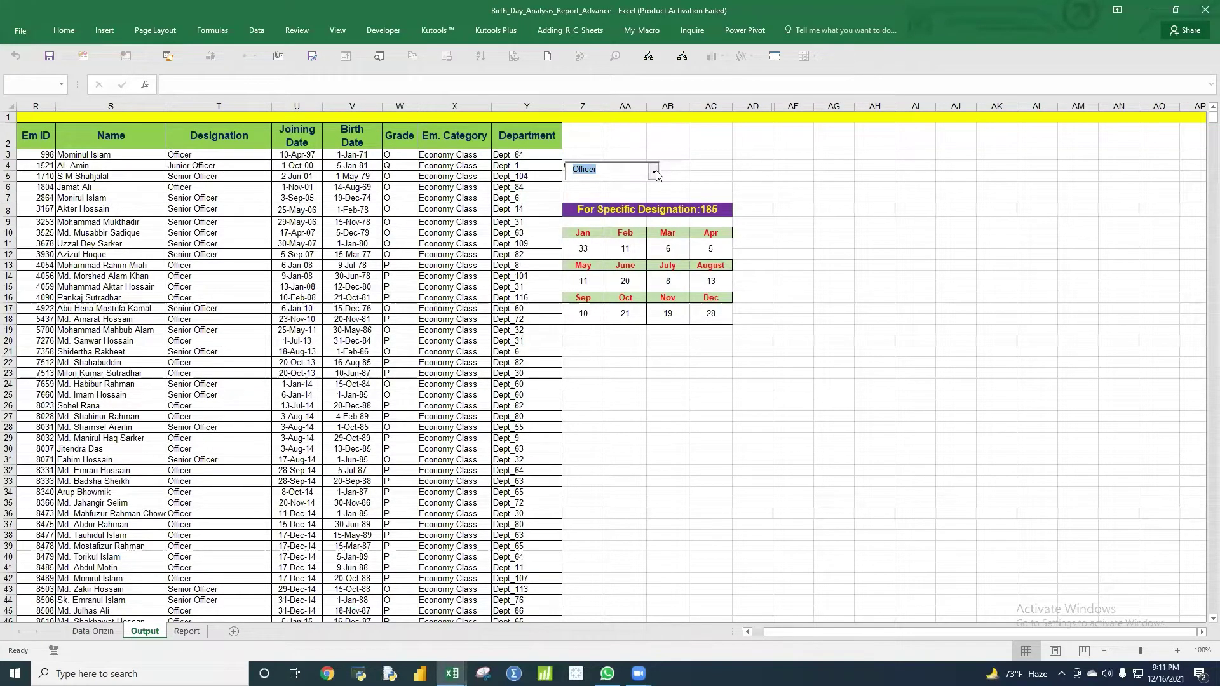
Change the designation filter to Manager, then Senior Boiler Operator, checking counts and birth dates
left_click(656, 173)
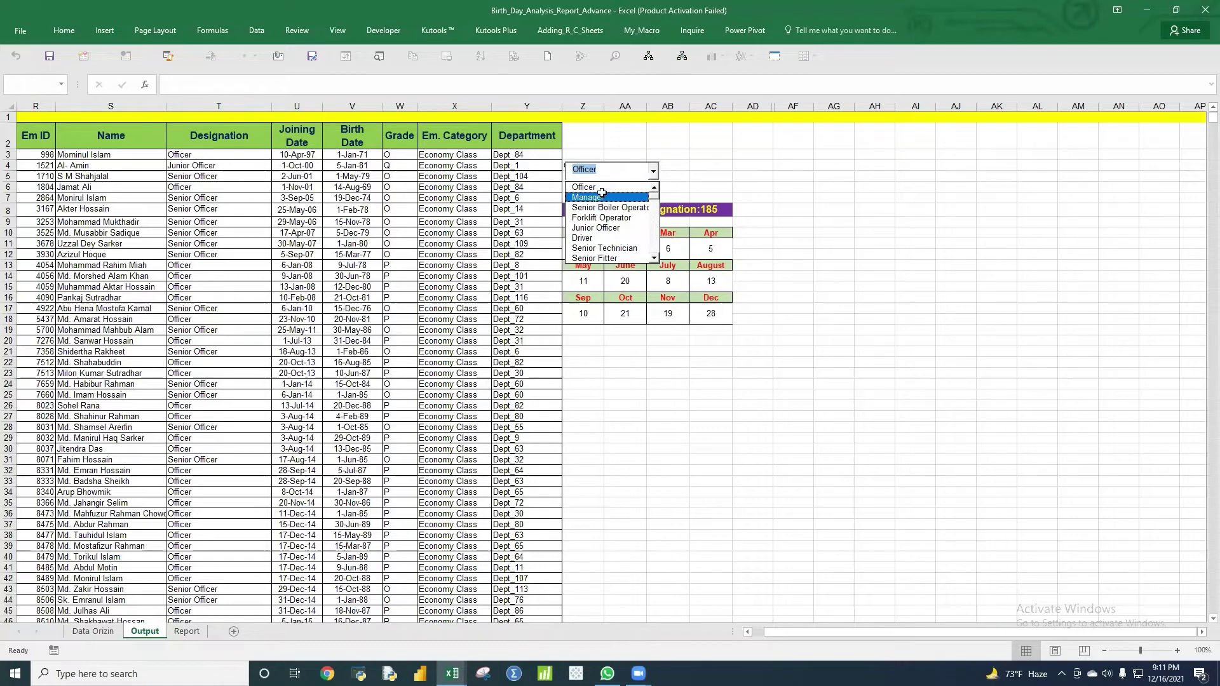
left_click(601, 197)
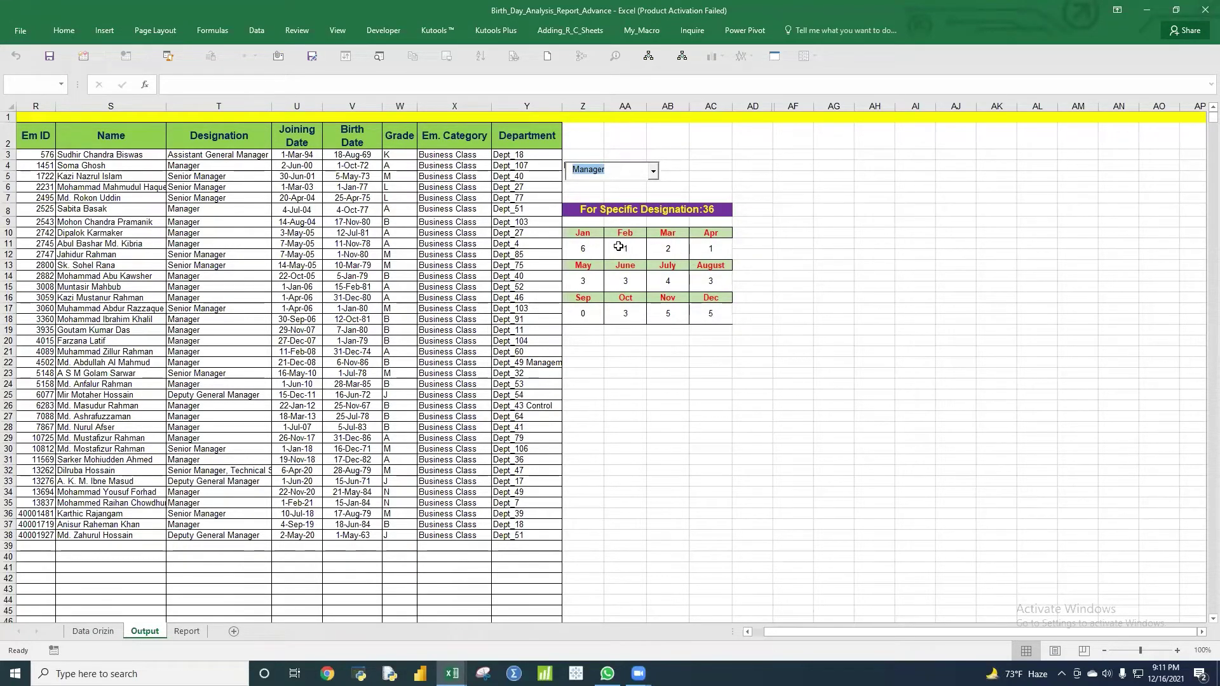
left_click(618, 250)
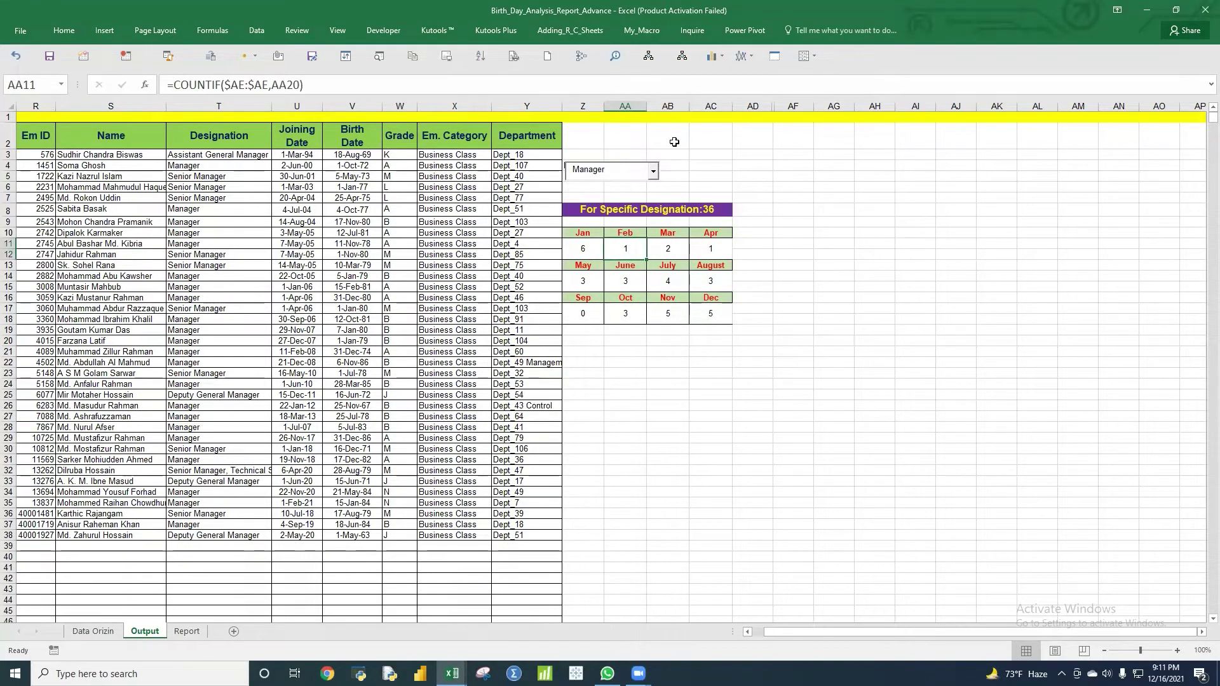
left_click(654, 171)
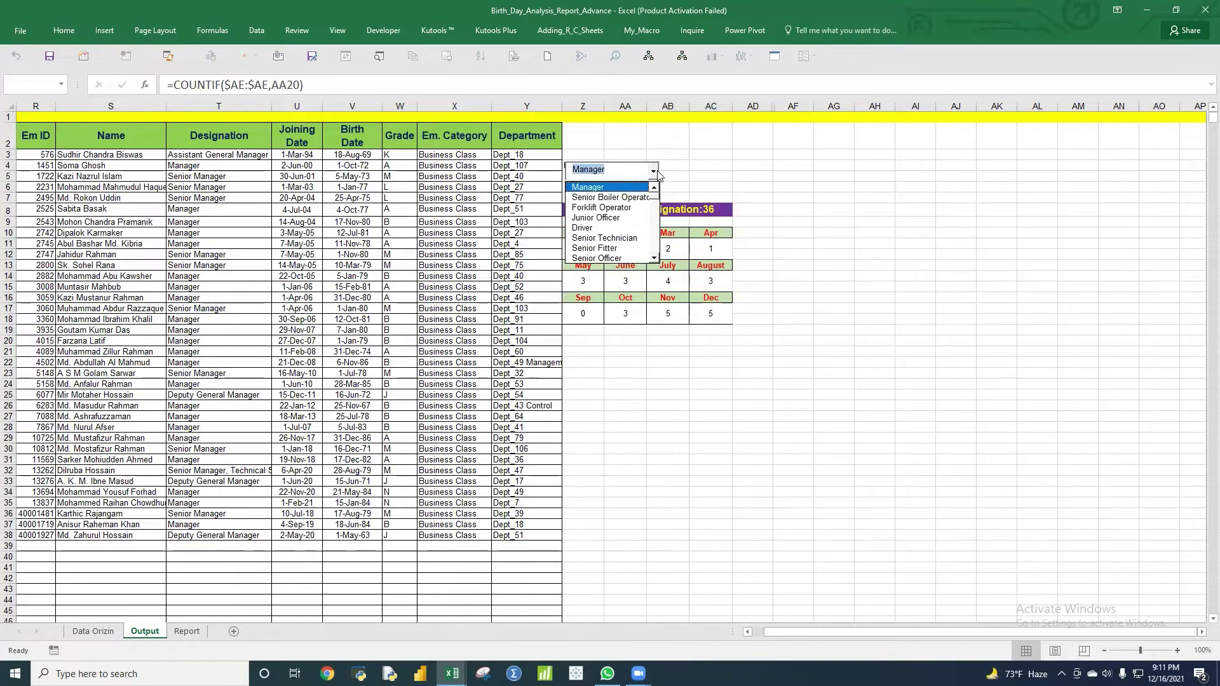
left_click(610, 197)
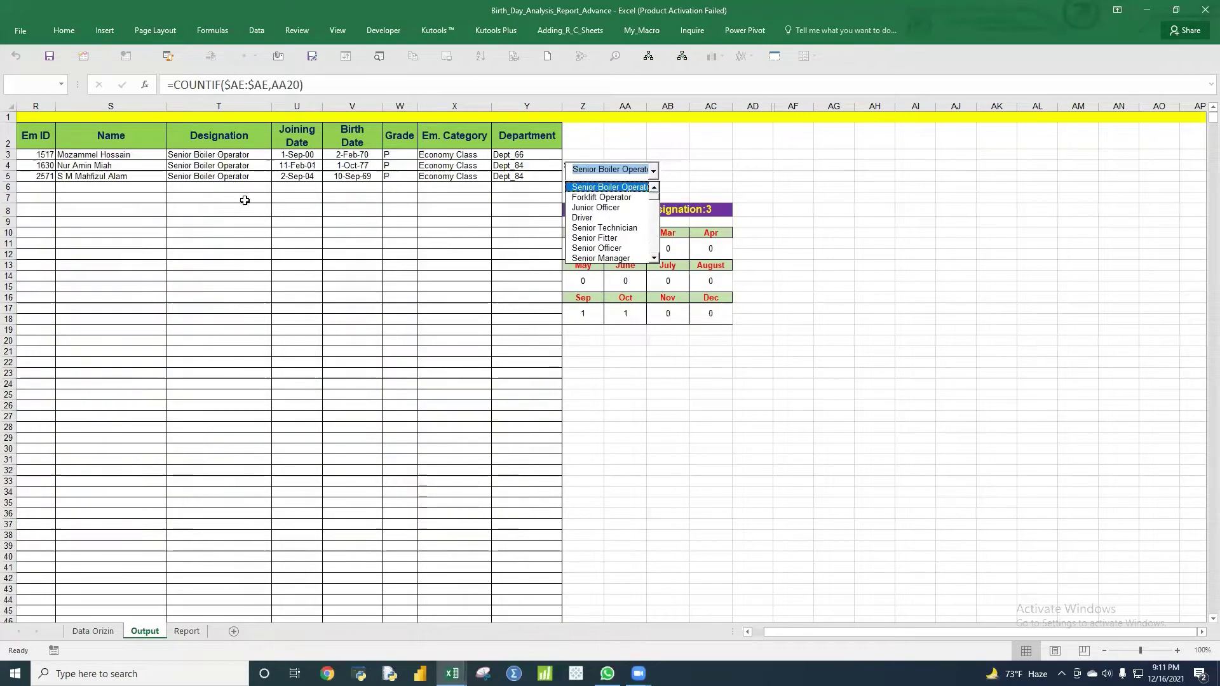
left_click(741, 154)
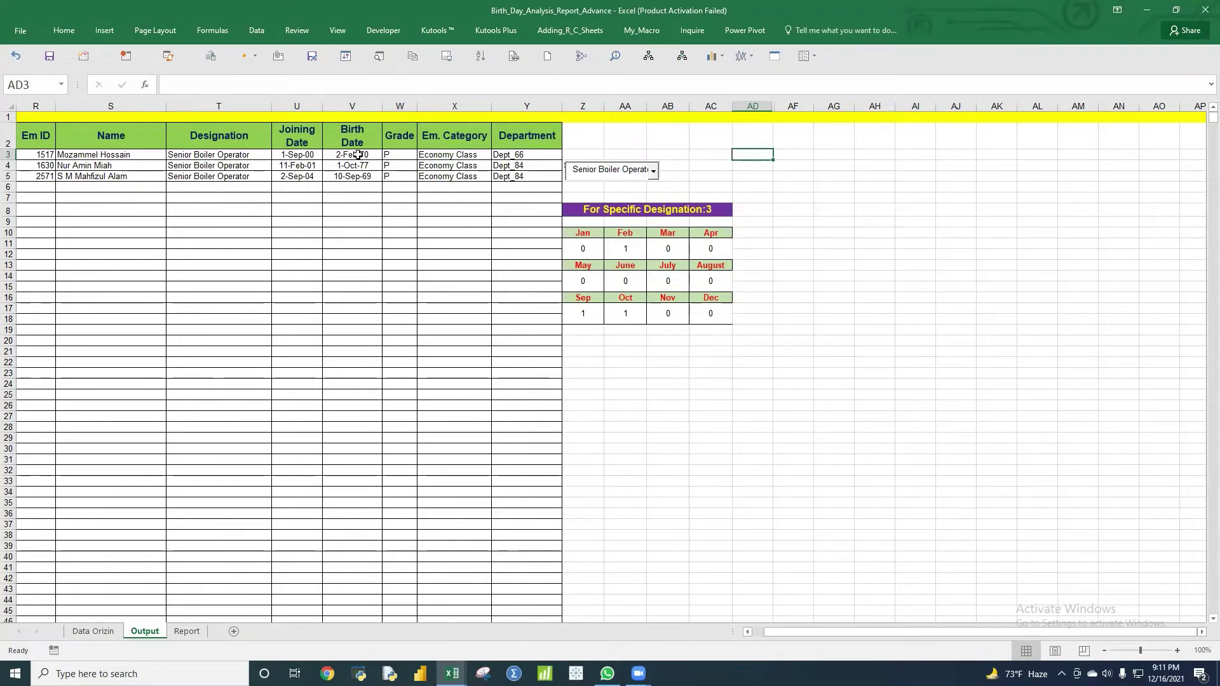
left_click_drag(358, 154, 353, 176)
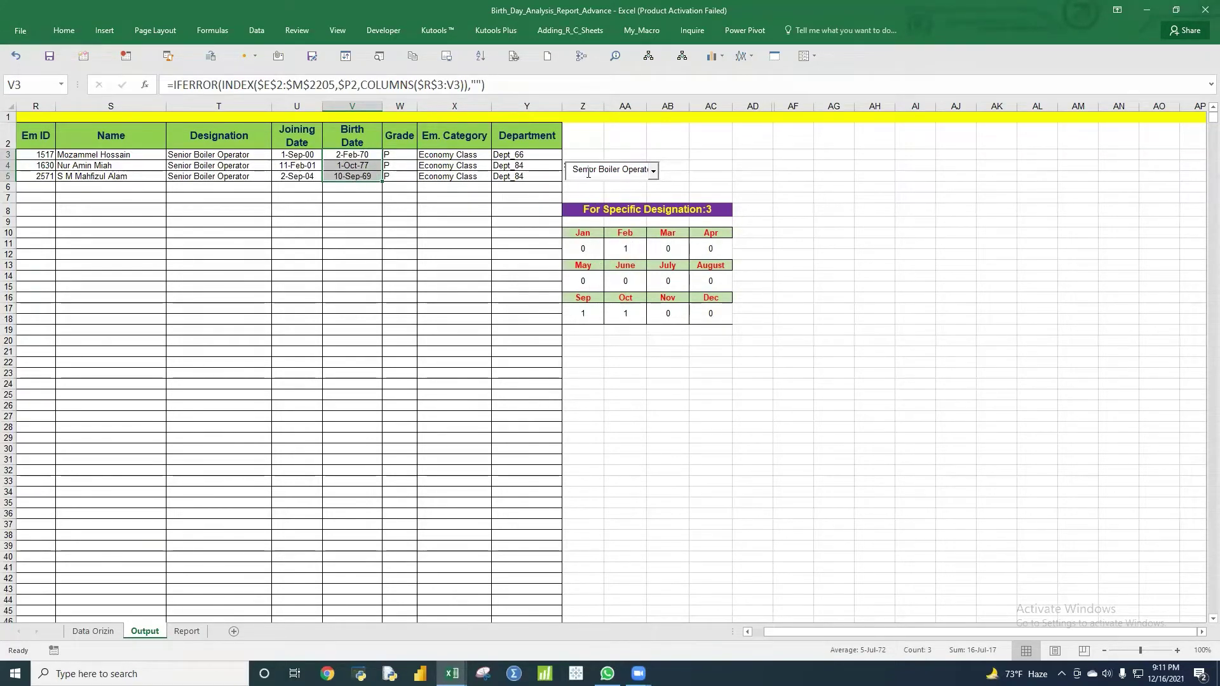
Filter the employees to Driver and check the January–March birthday count formulas
left_click(654, 170)
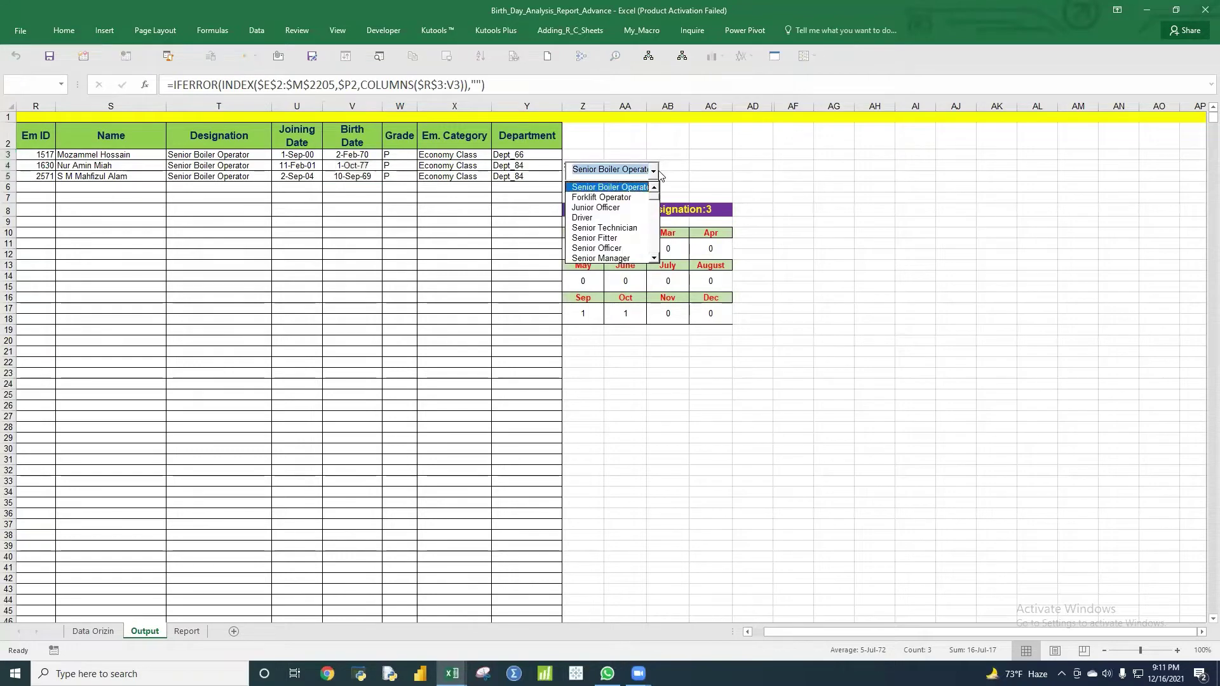
left_click(585, 218)
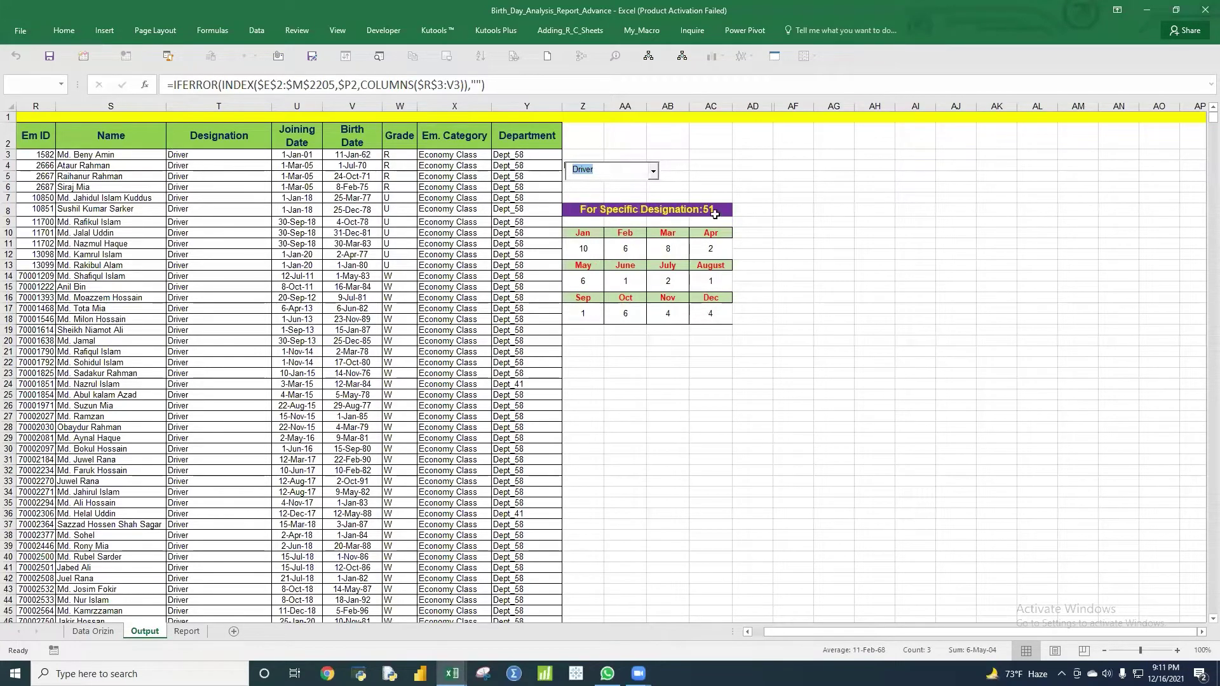
left_click(582, 249)
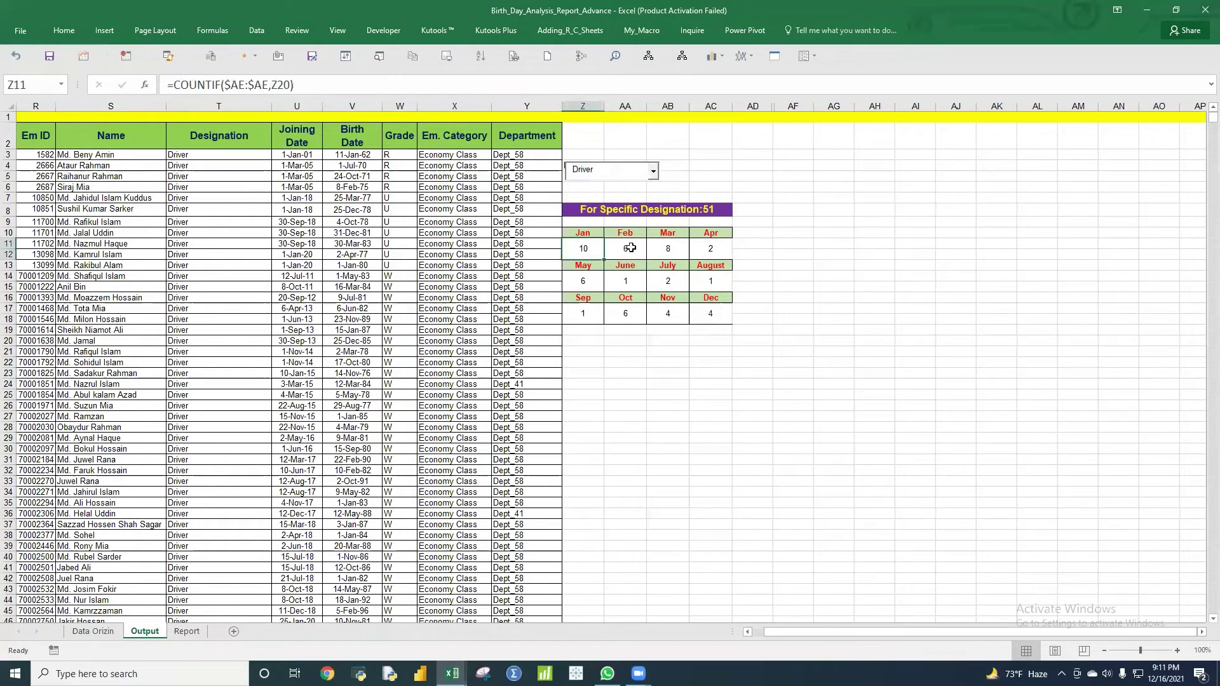
left_click(625, 248)
left_click(669, 248)
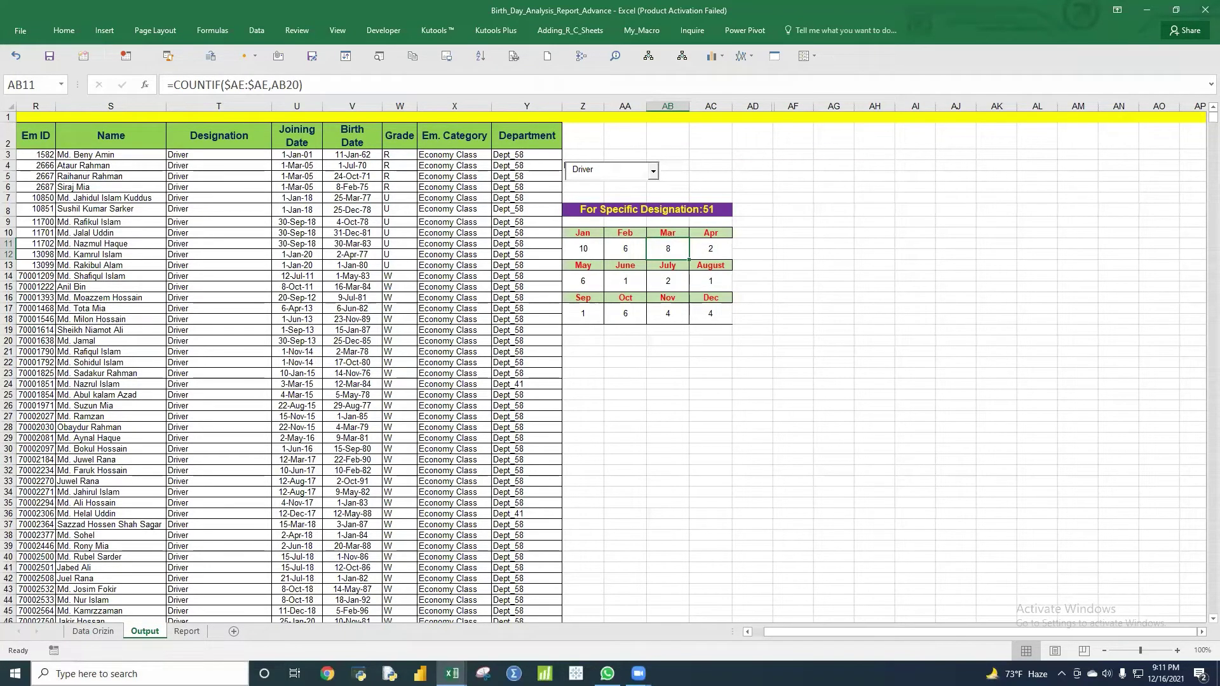
left_click(187, 631)
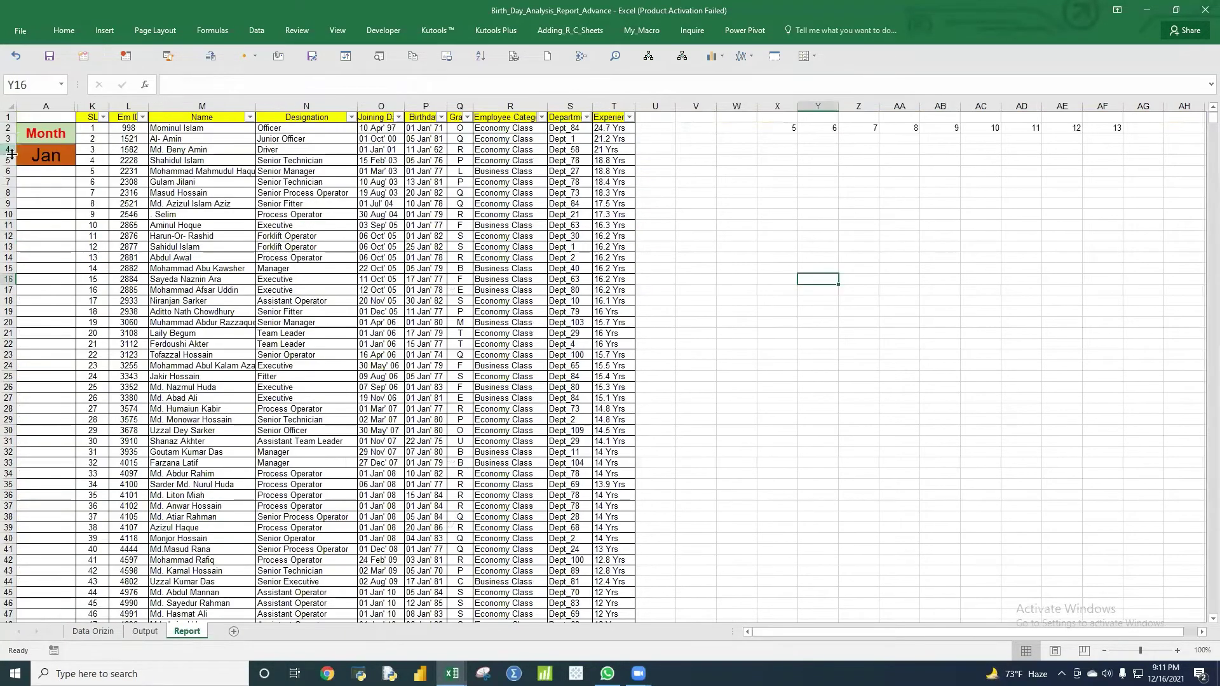
Set the Report sheet's month in A4 to Feb, then to May
left_click(46, 157)
left_click(82, 150)
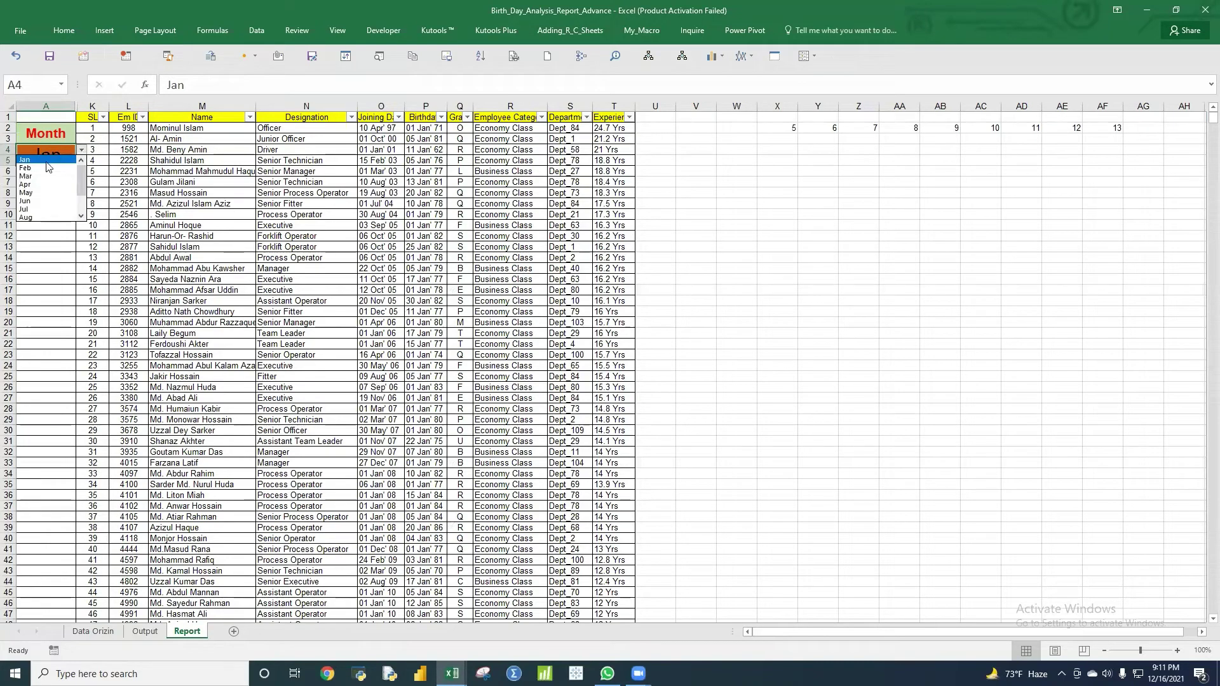
left_click(38, 174)
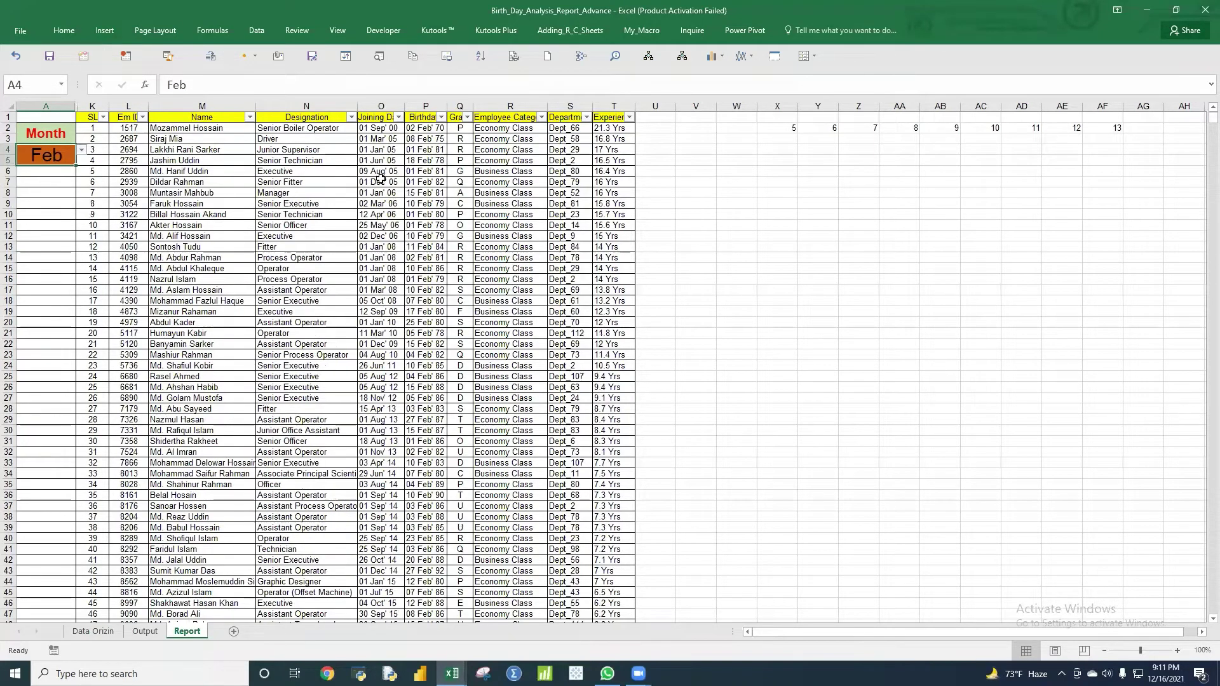
left_click(426, 107)
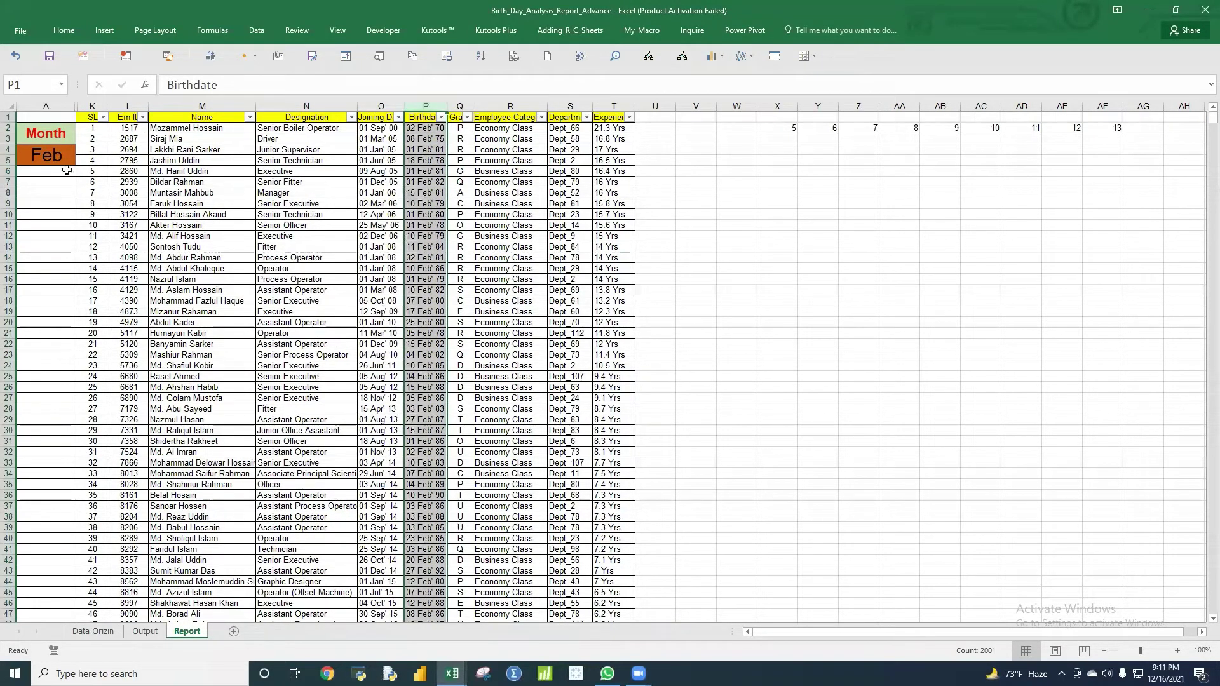
left_click(69, 155)
left_click(81, 150)
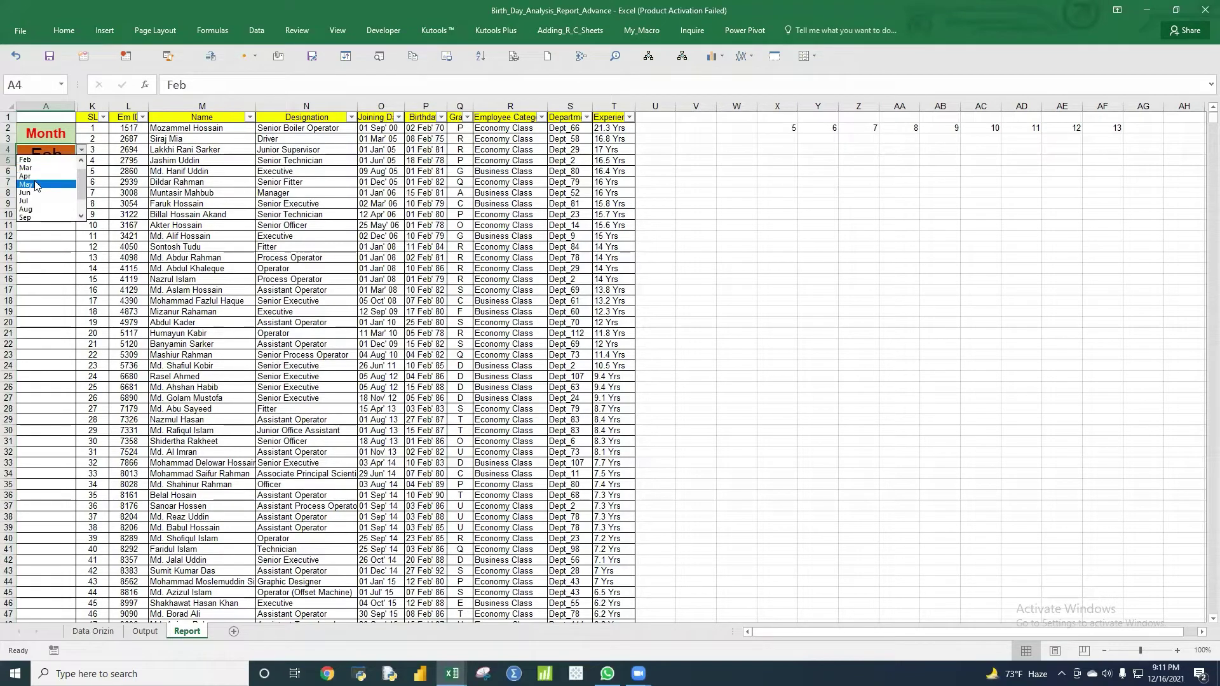
left_click(27, 184)
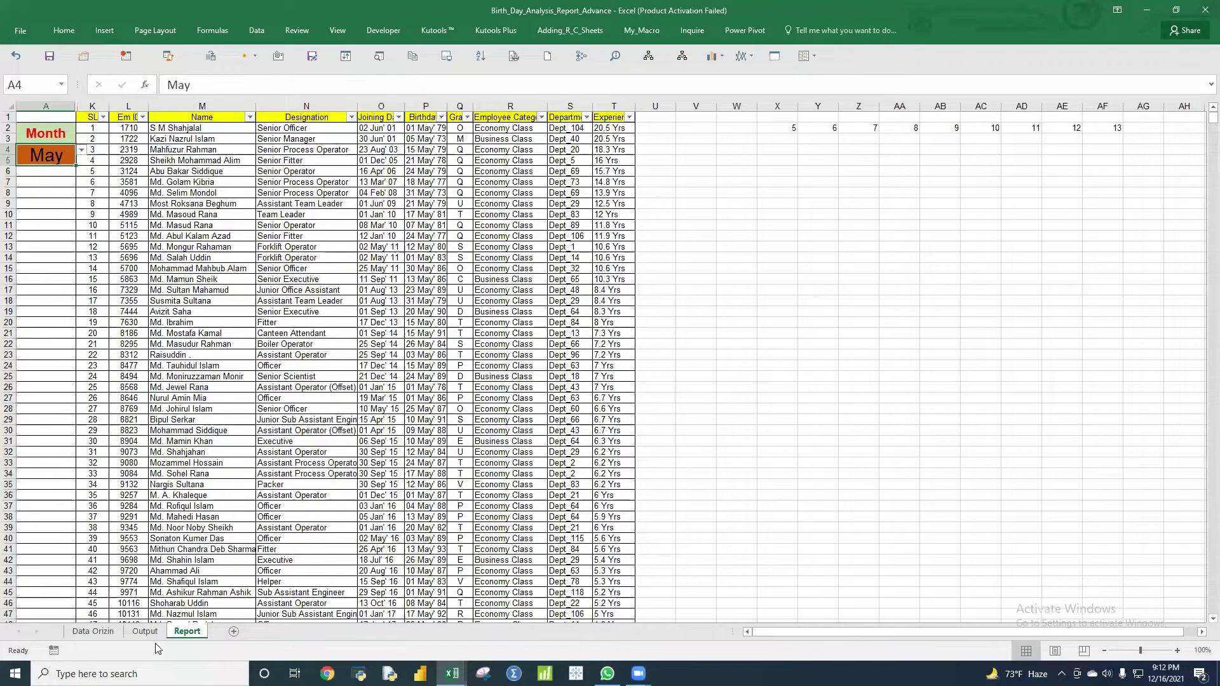
Check the Birth Date formula in V8 against the Data Orizin value in E18
left_click(145, 633)
left_click(187, 636)
left_click(146, 633)
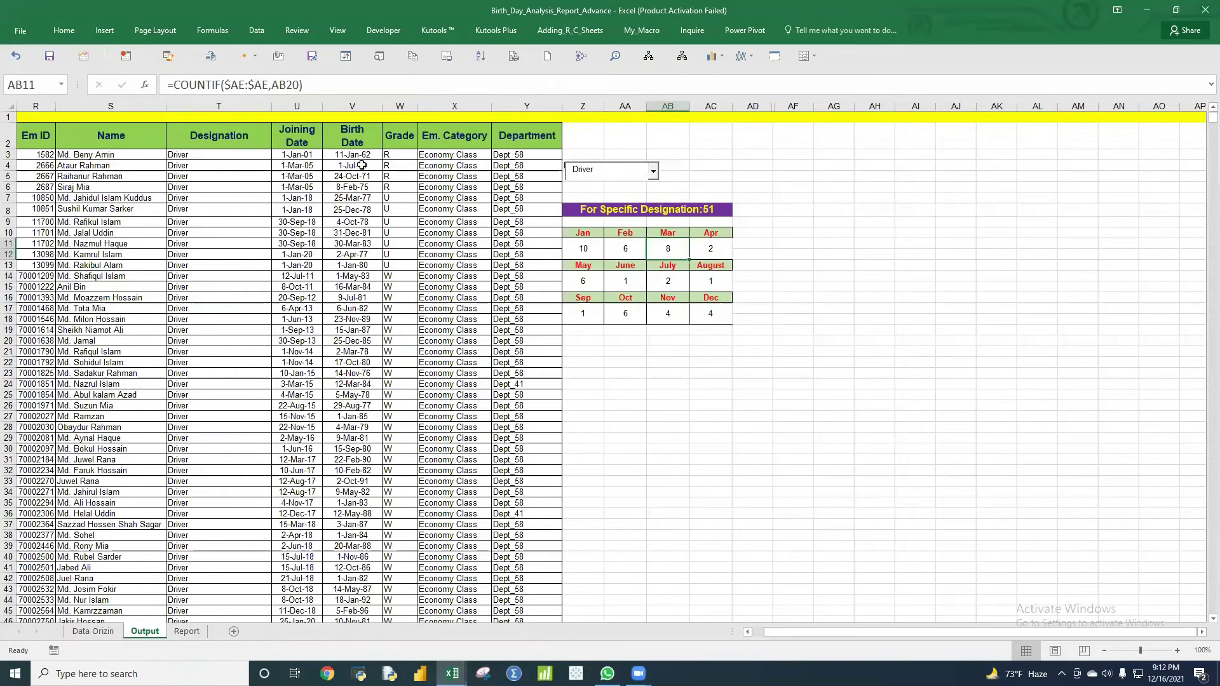
left_click(352, 212)
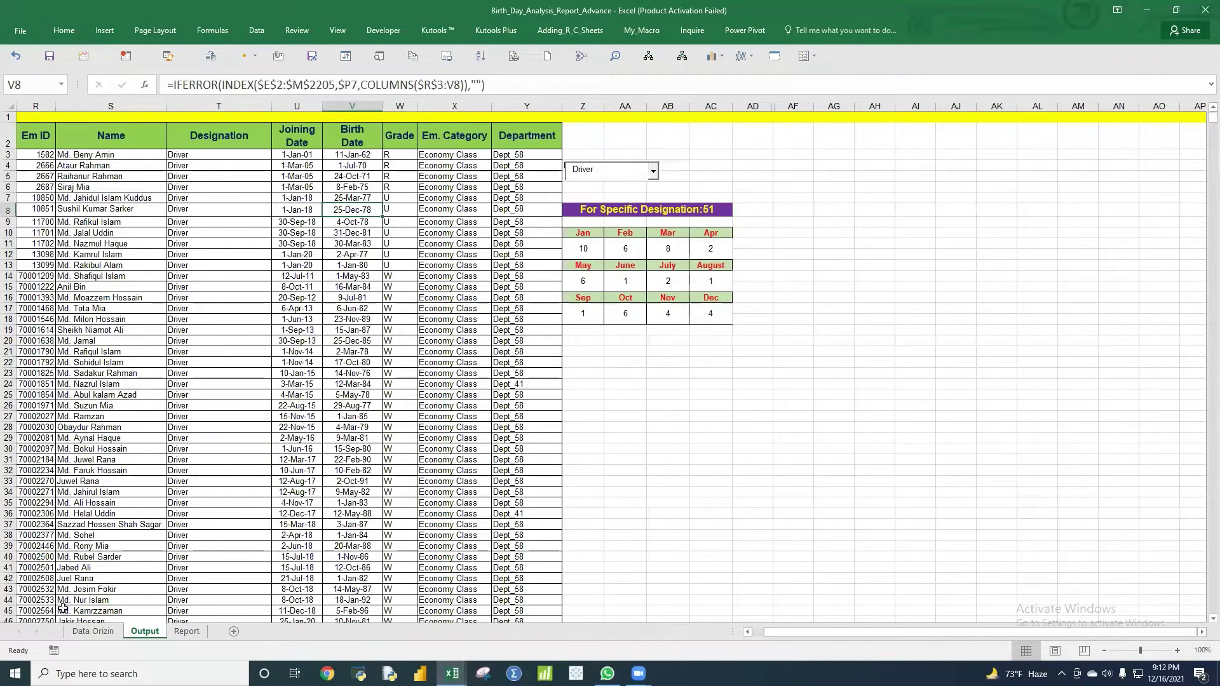
left_click(93, 632)
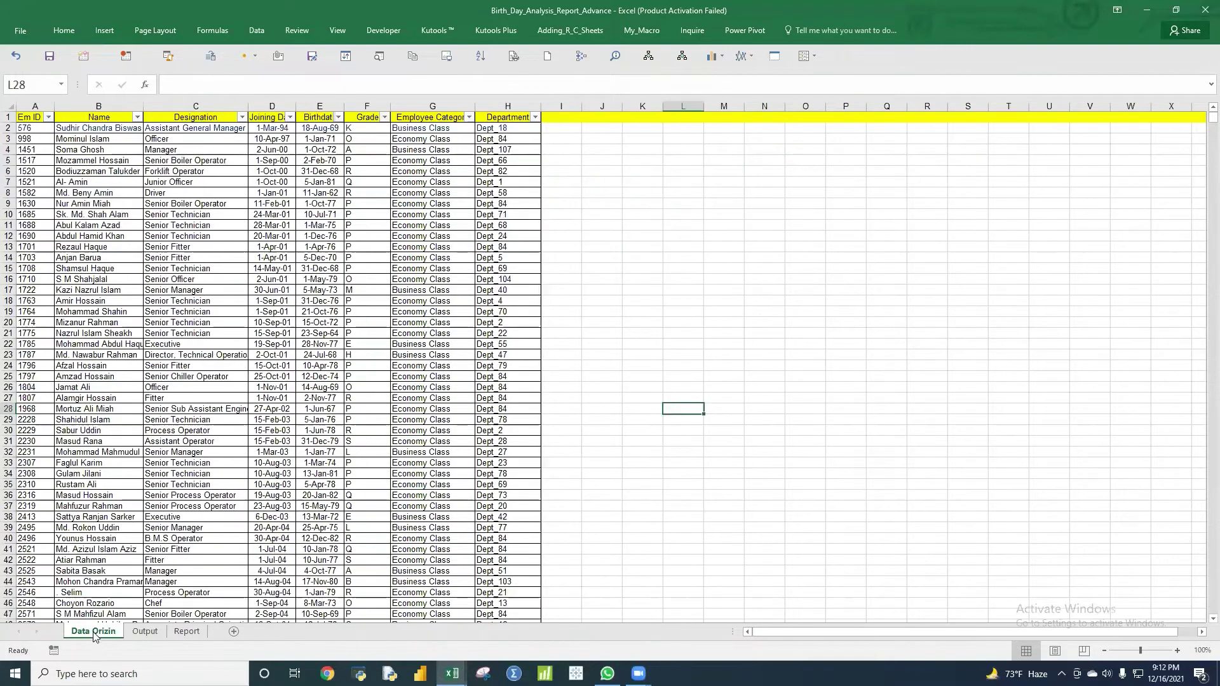
left_click(302, 300)
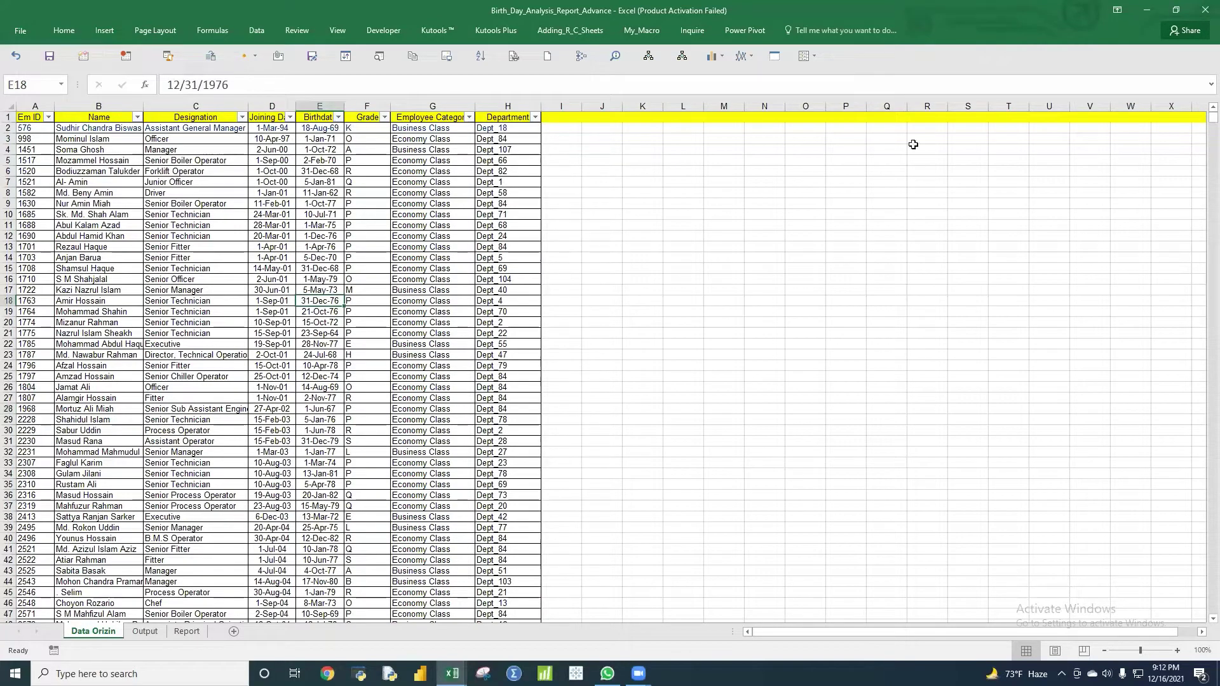
left_click(145, 631)
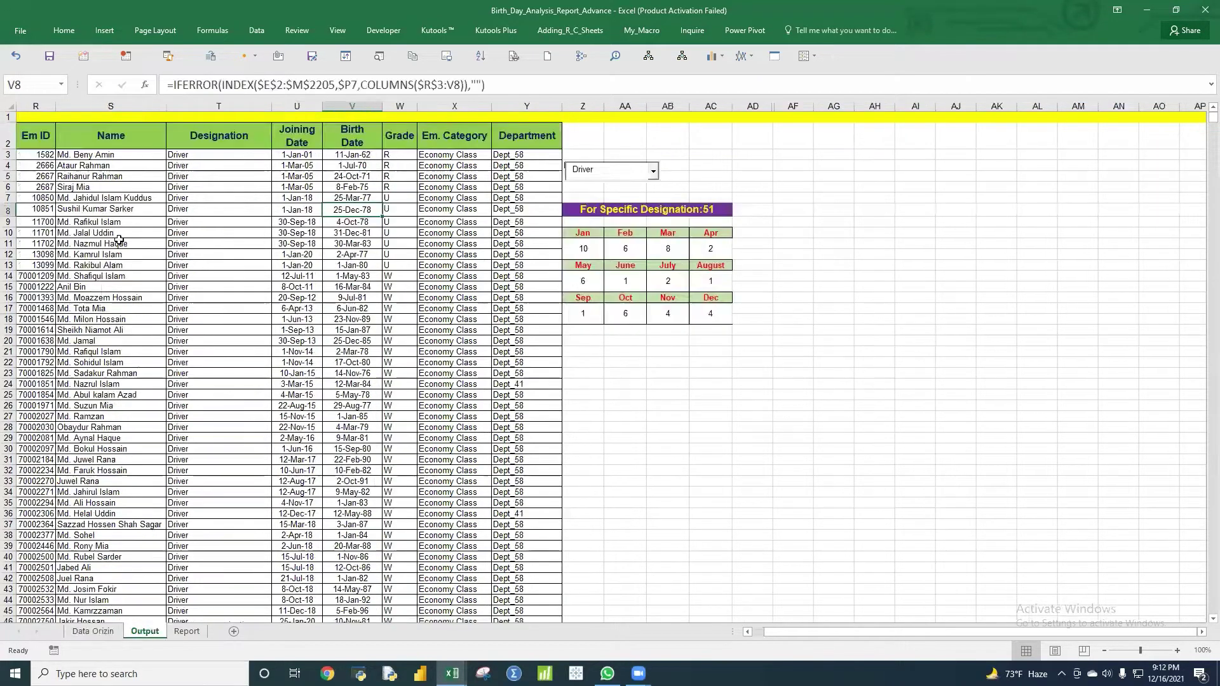
Unhide the hidden columns A–Q on the Output sheet
left_click(37, 107)
right_click(37, 108)
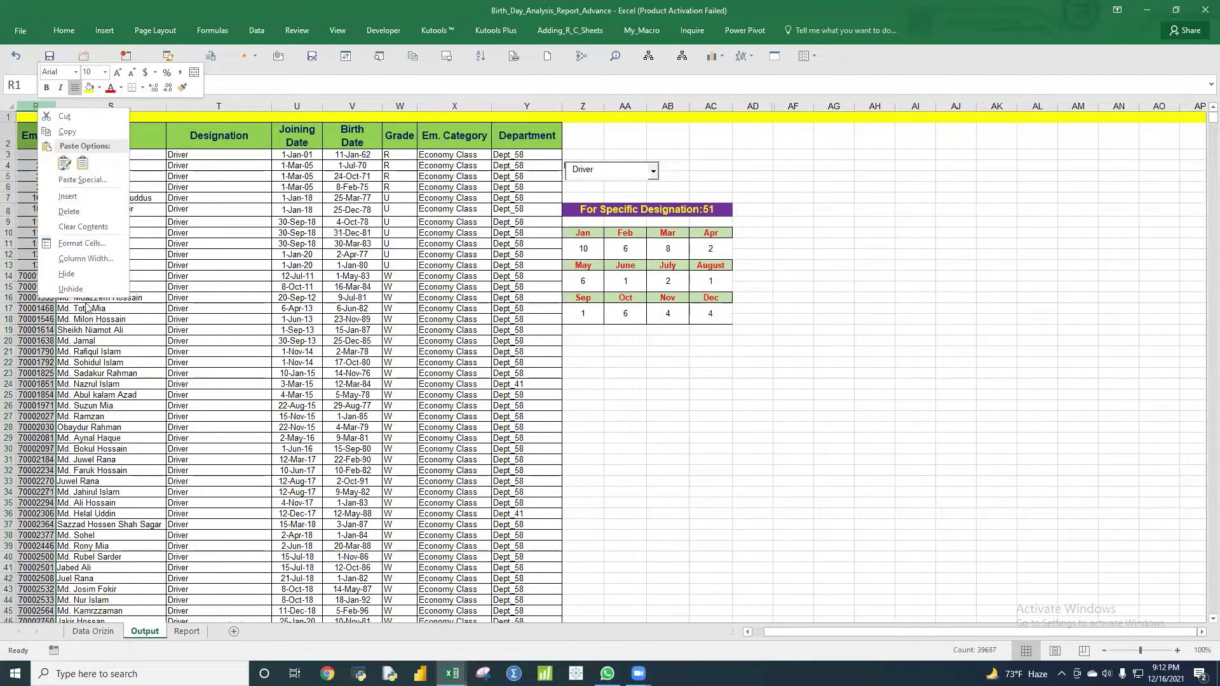
left_click(71, 289)
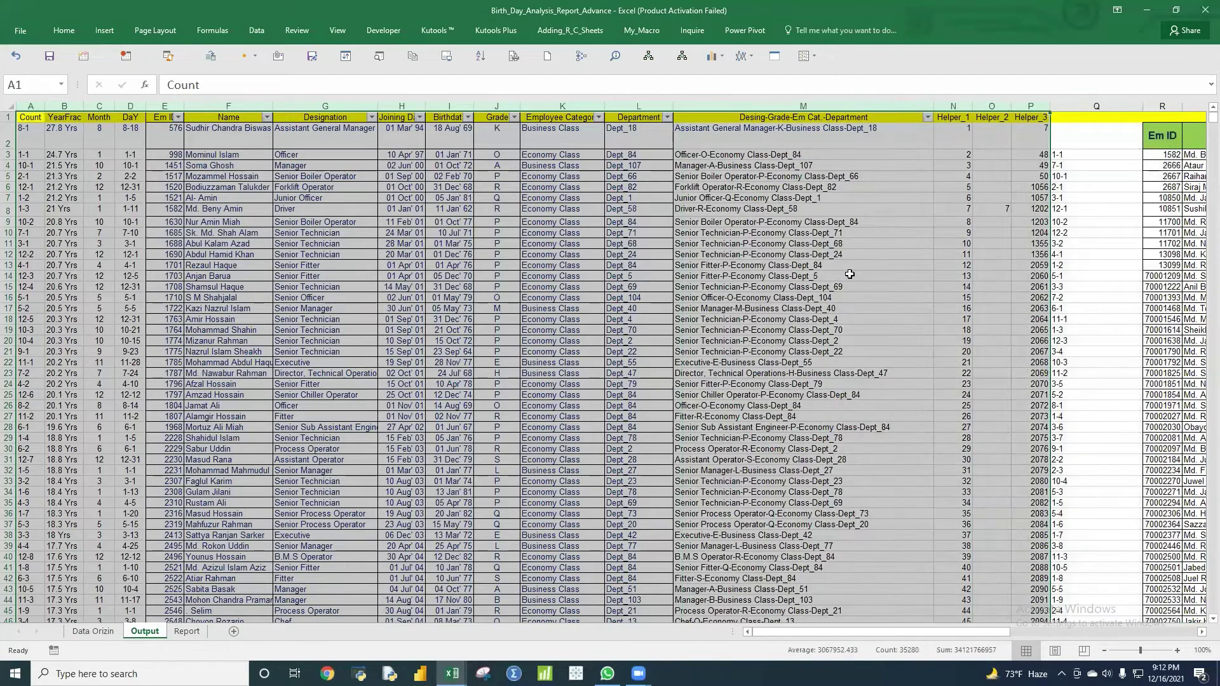
Inspect the formulas in M16, K17, F17, B17, A21, E22, G22 and M24
left_click(811, 294)
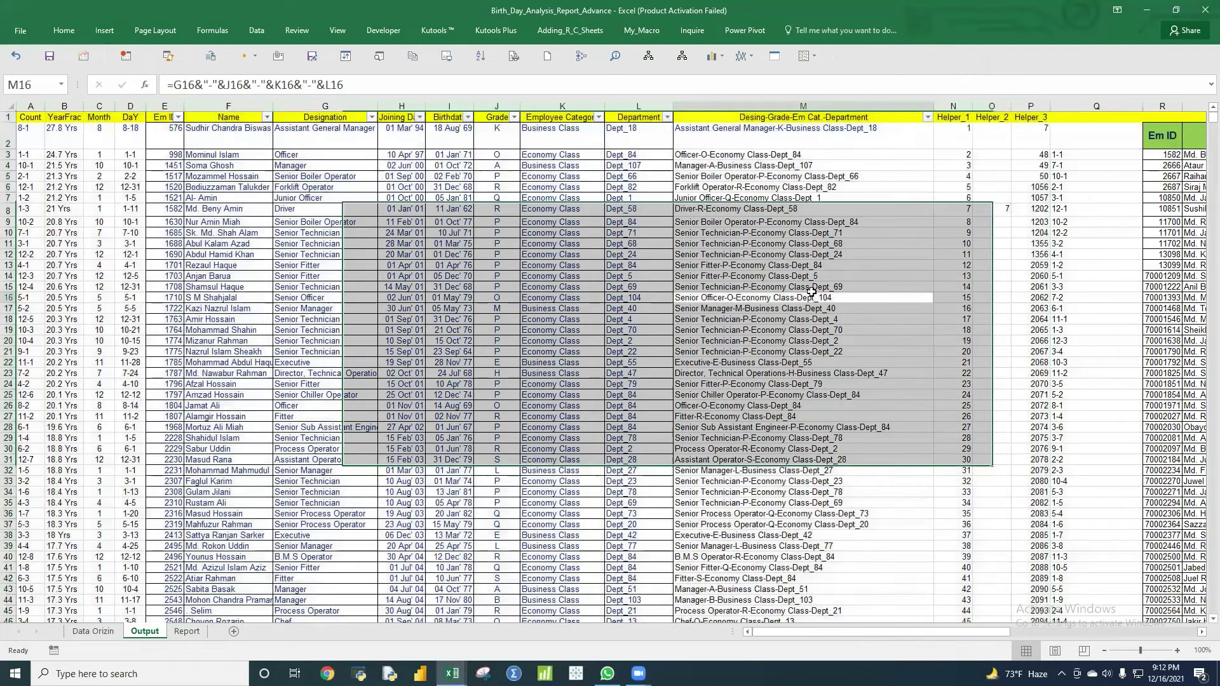
left_click(535, 308)
left_click(218, 308)
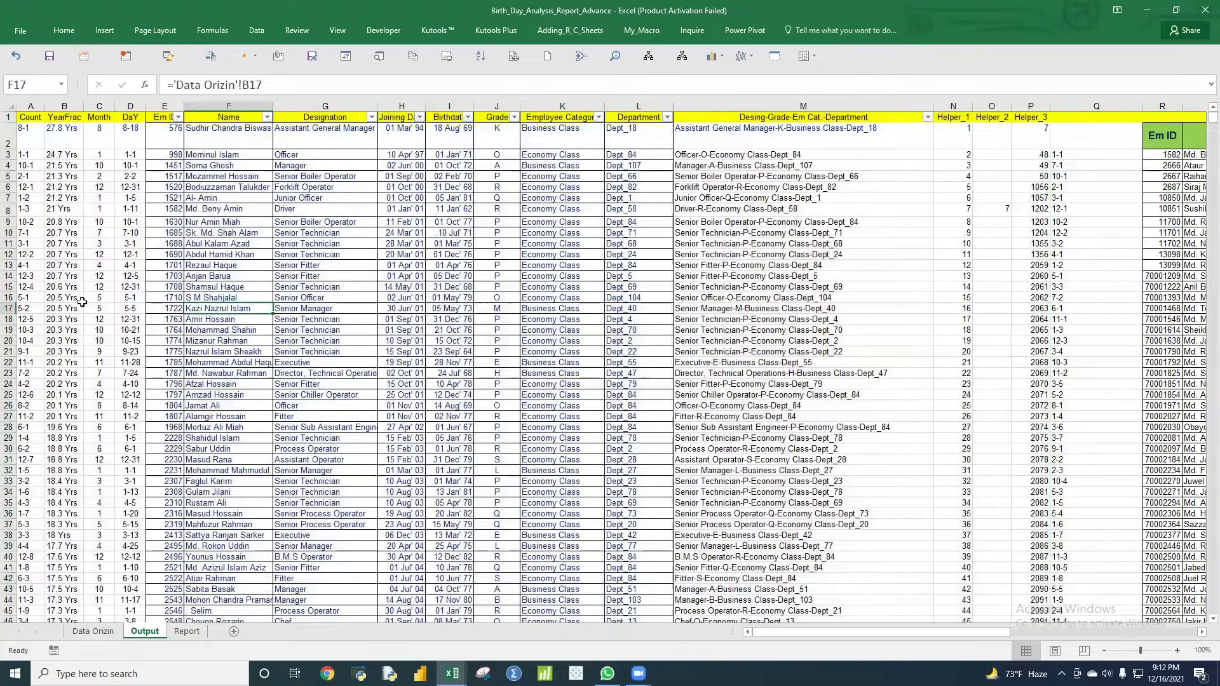
left_click(78, 308)
left_click(26, 351)
left_click(156, 359)
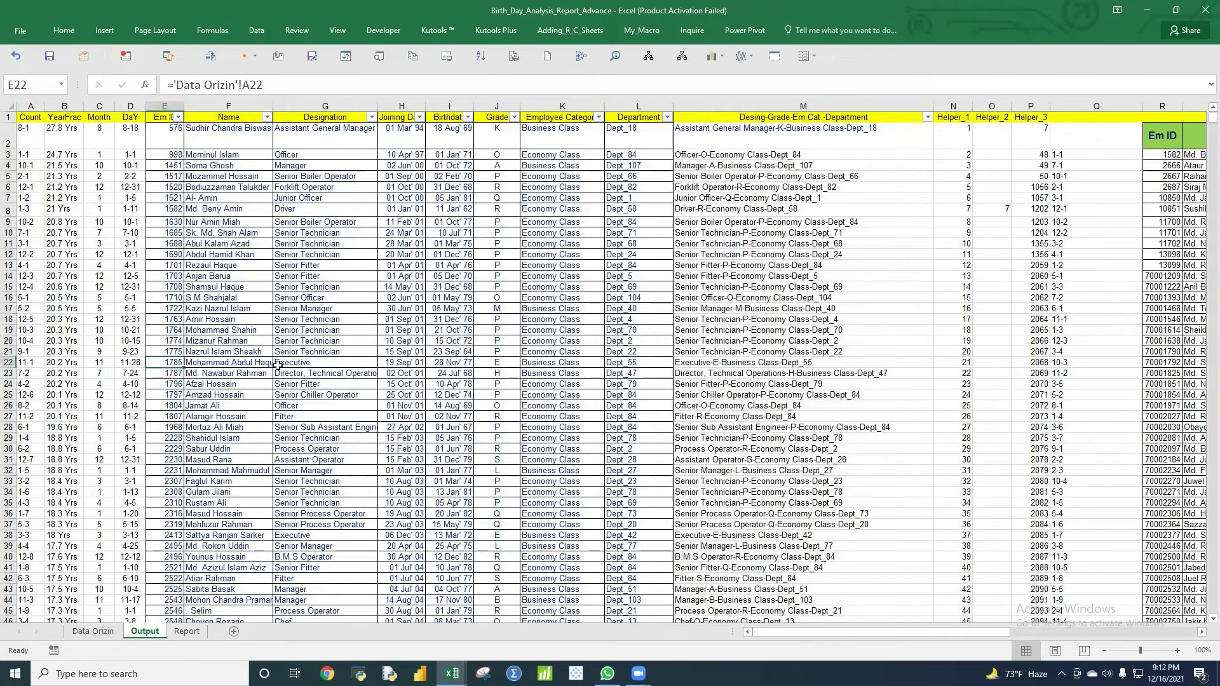
left_click(324, 362)
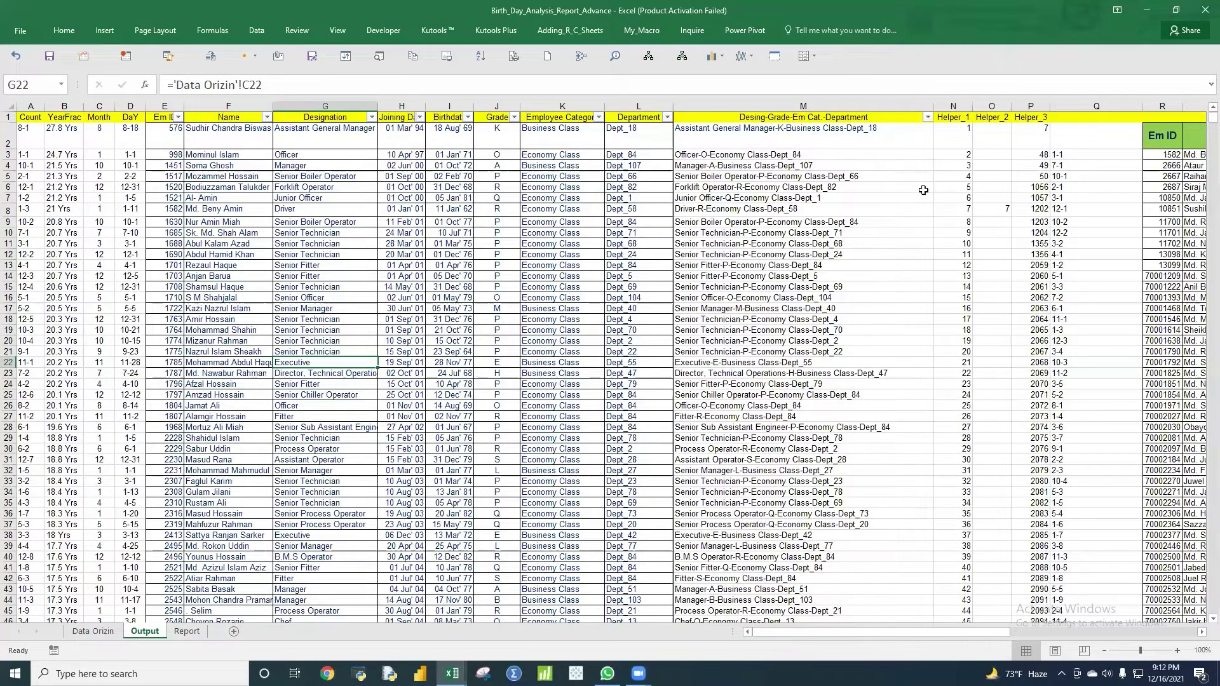
left_click(820, 384)
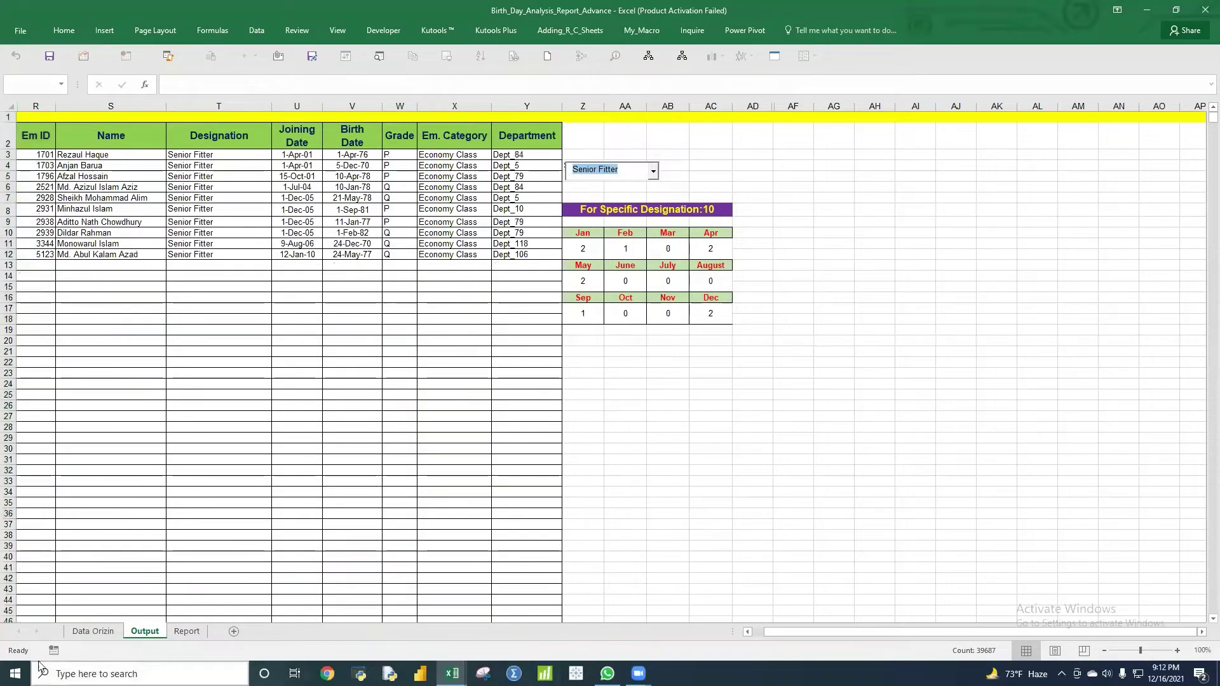
Discard changes to the birthday workbook and reopen PM_Work Status_LIMS from the dashboard
left_click(1190, 18)
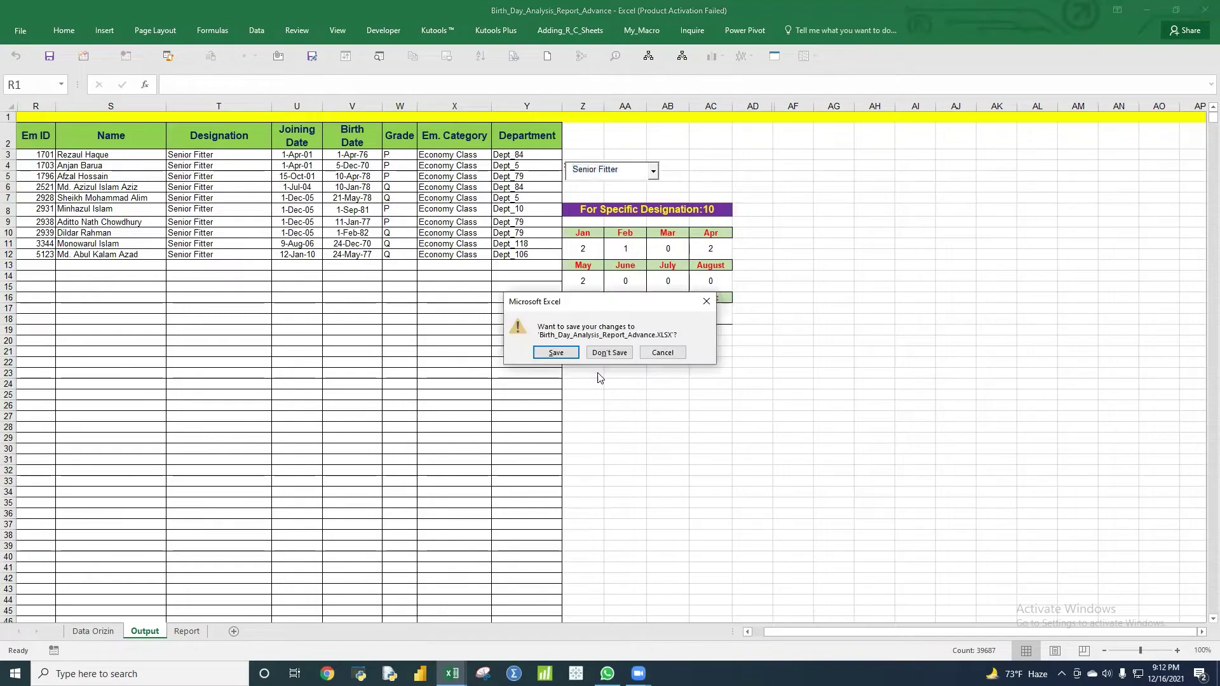
left_click(592, 354)
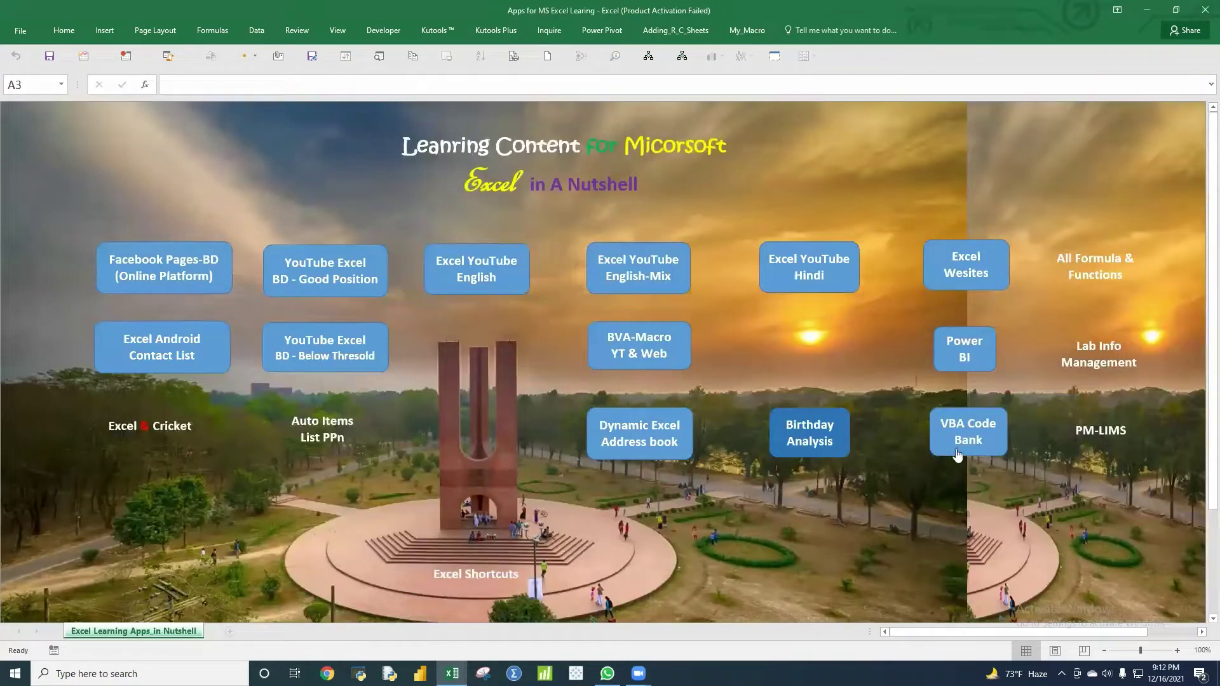
left_click(1100, 430)
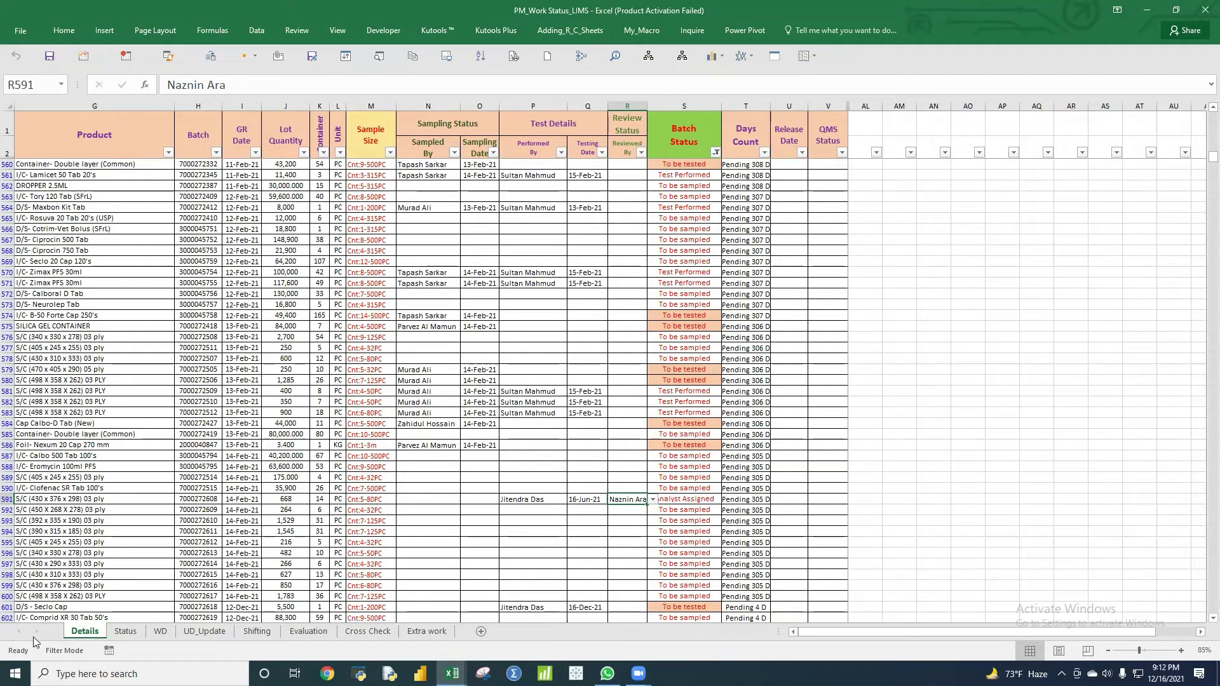
Show the Status sheet summary and inspect the COUNTIF formula in D16
left_click(126, 632)
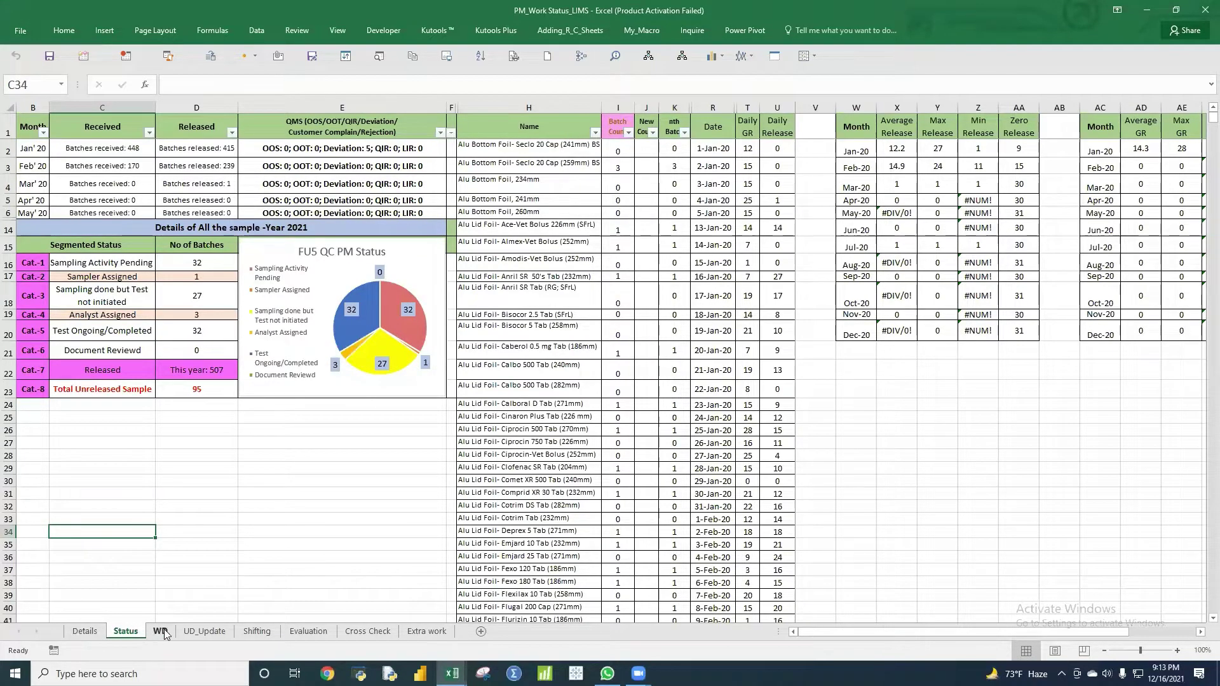
left_click(193, 263)
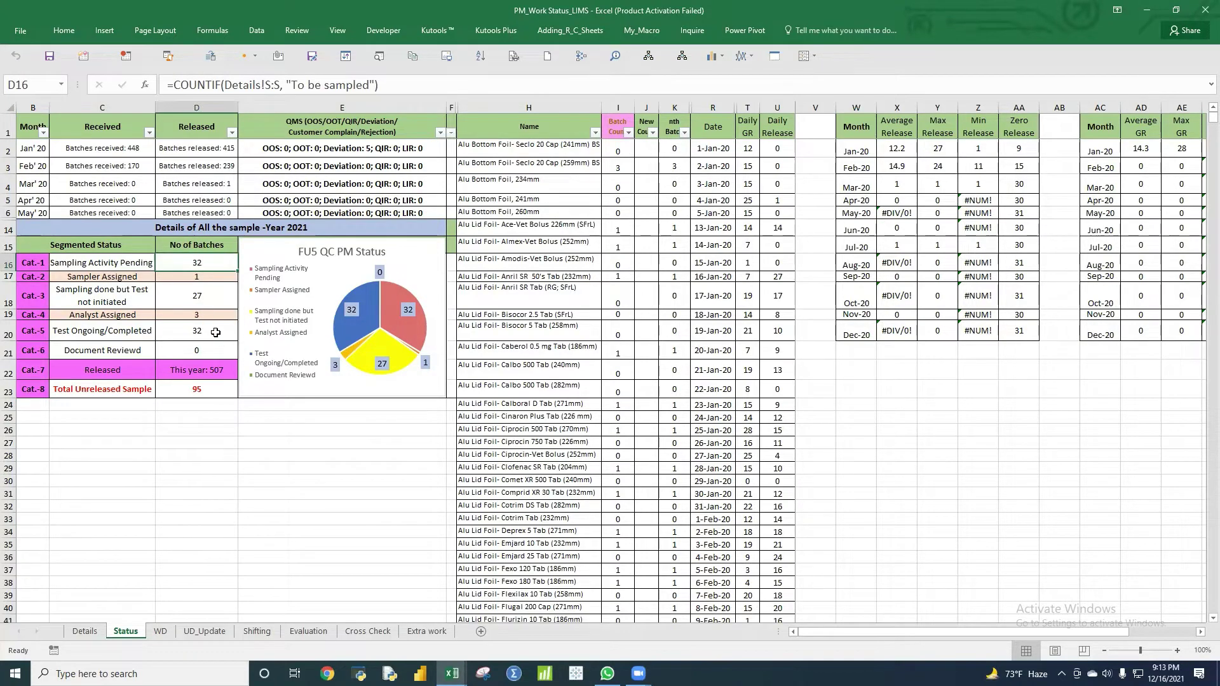
scroll(215, 332, "up", 1, "ctrl")
scroll(735, 448, "up", 1, "ctrl")
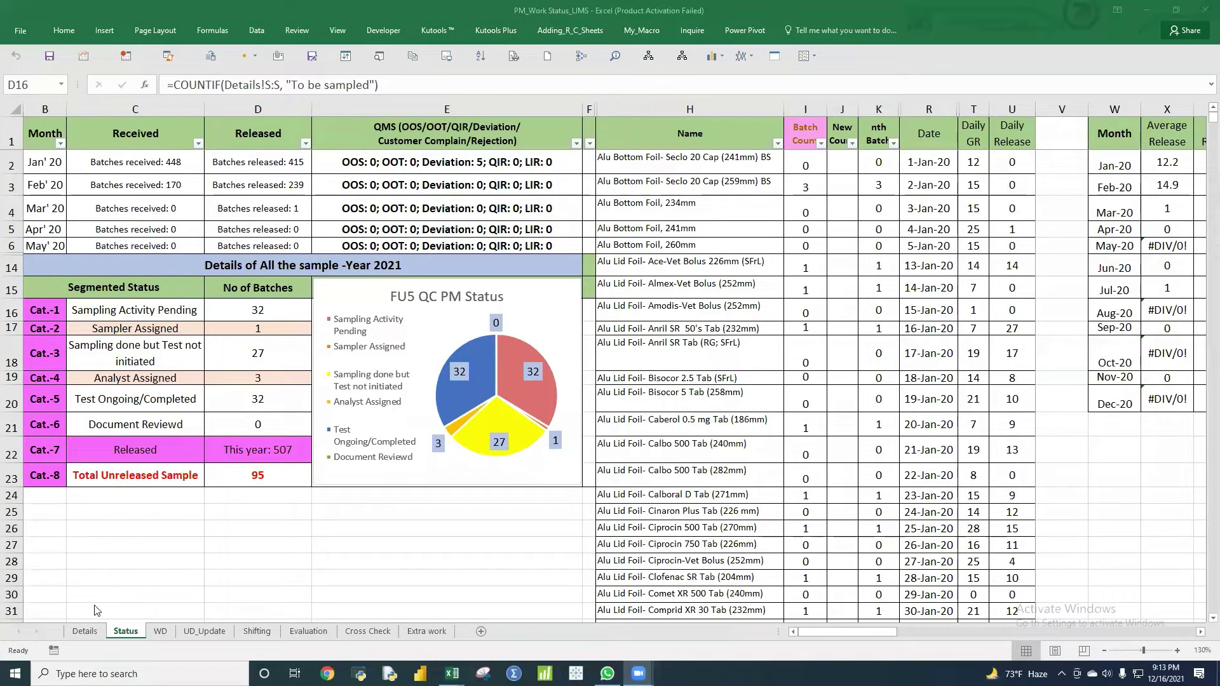
Cross-check the Details Batch Status column against the 27 To be tested count in D18
left_click(82, 632)
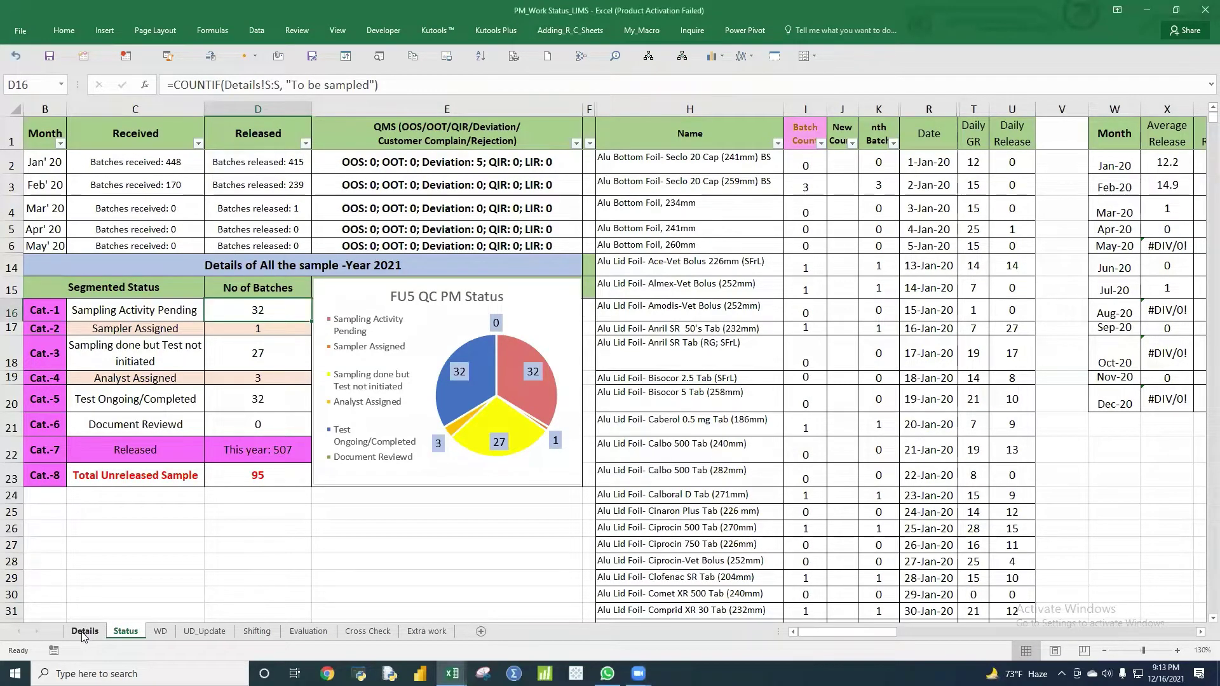
left_click(84, 632)
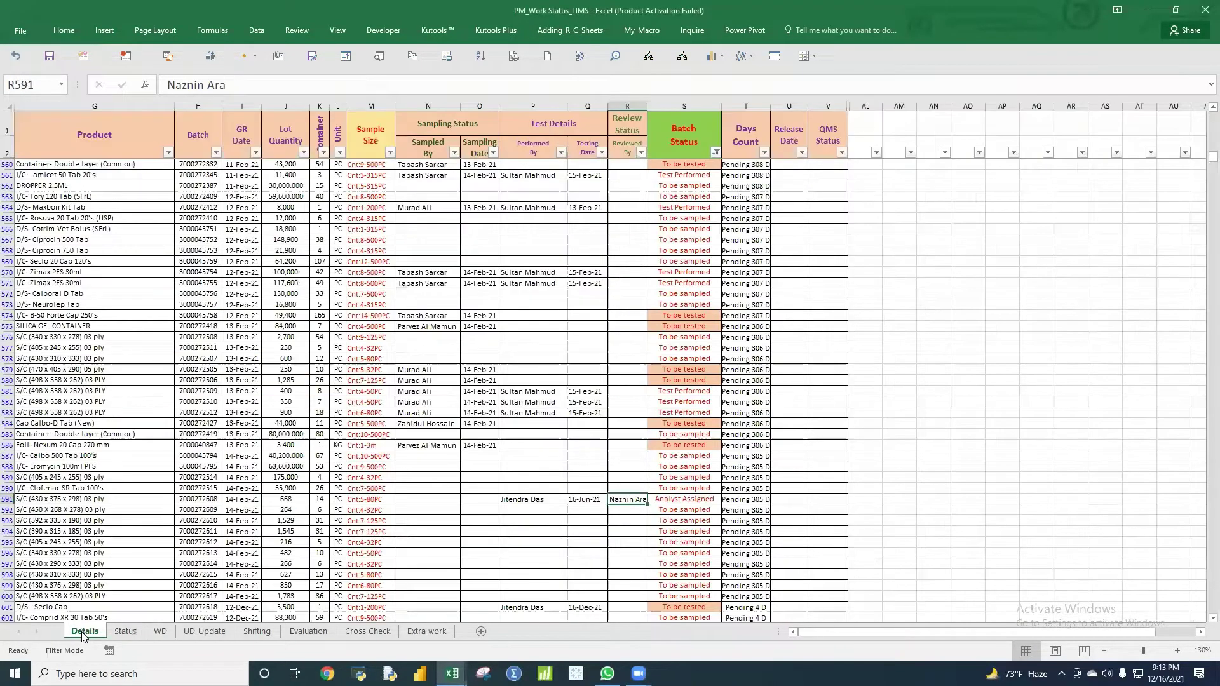
left_click(683, 106)
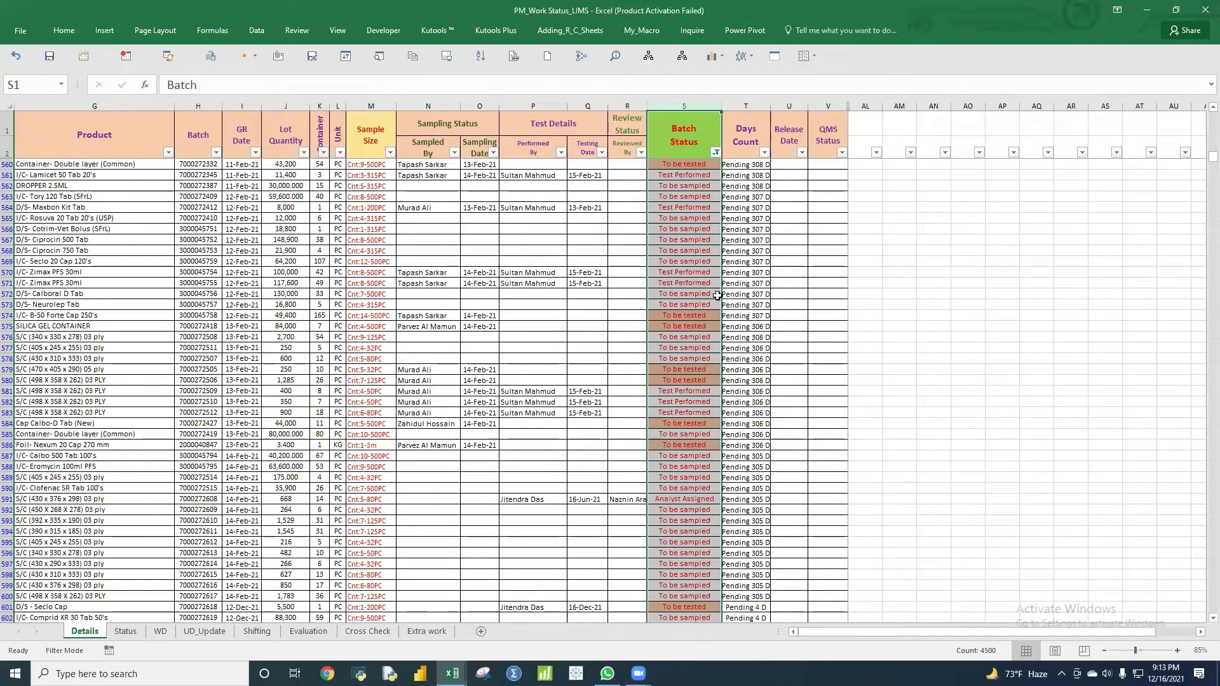
left_click(125, 631)
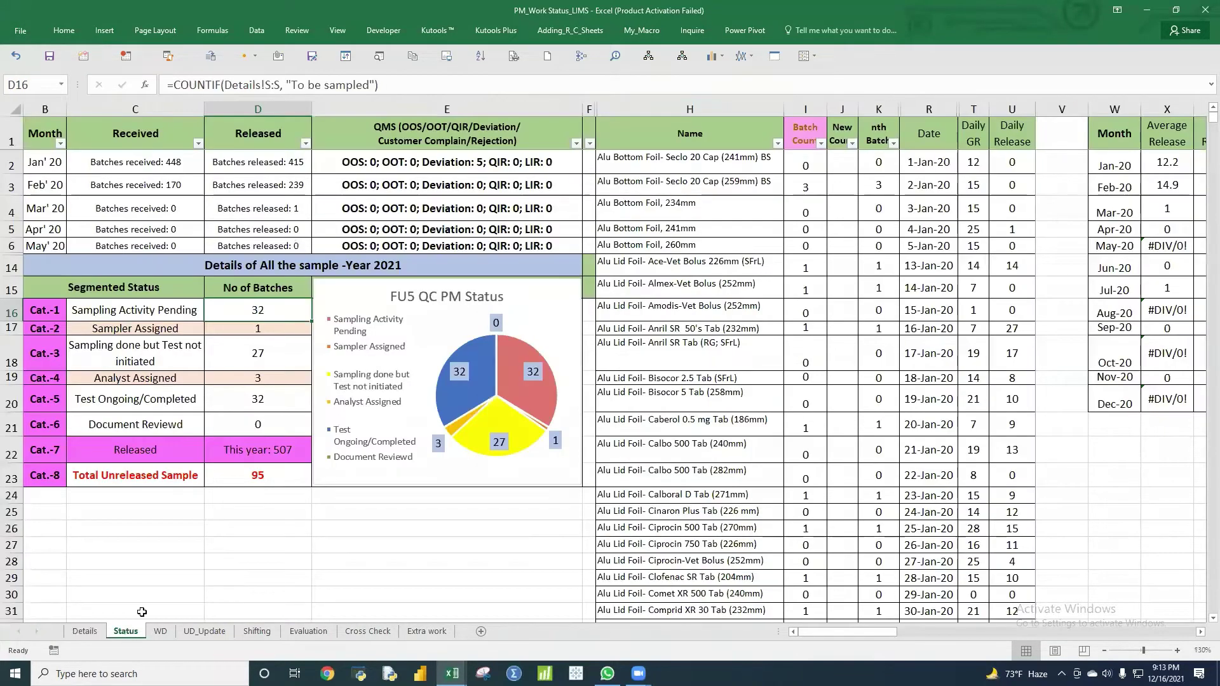
left_click(257, 352)
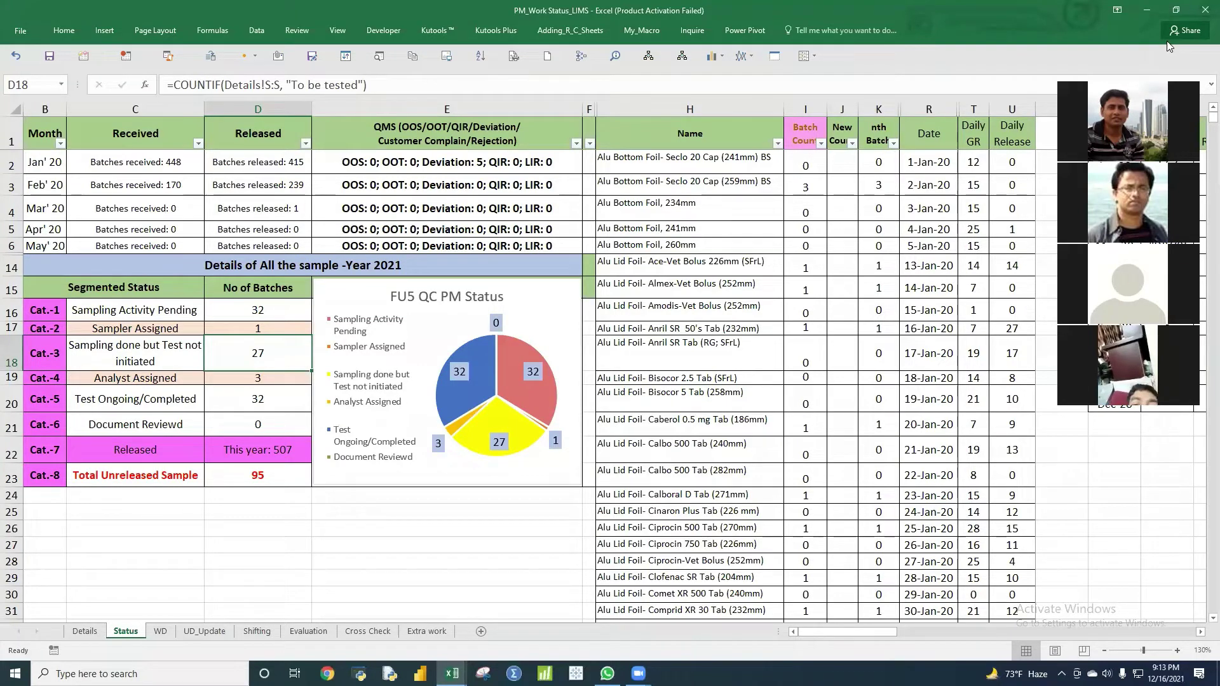
Cycle through the Details, Status, WD and UD_Update sheets, ending on Details
left_click(88, 632)
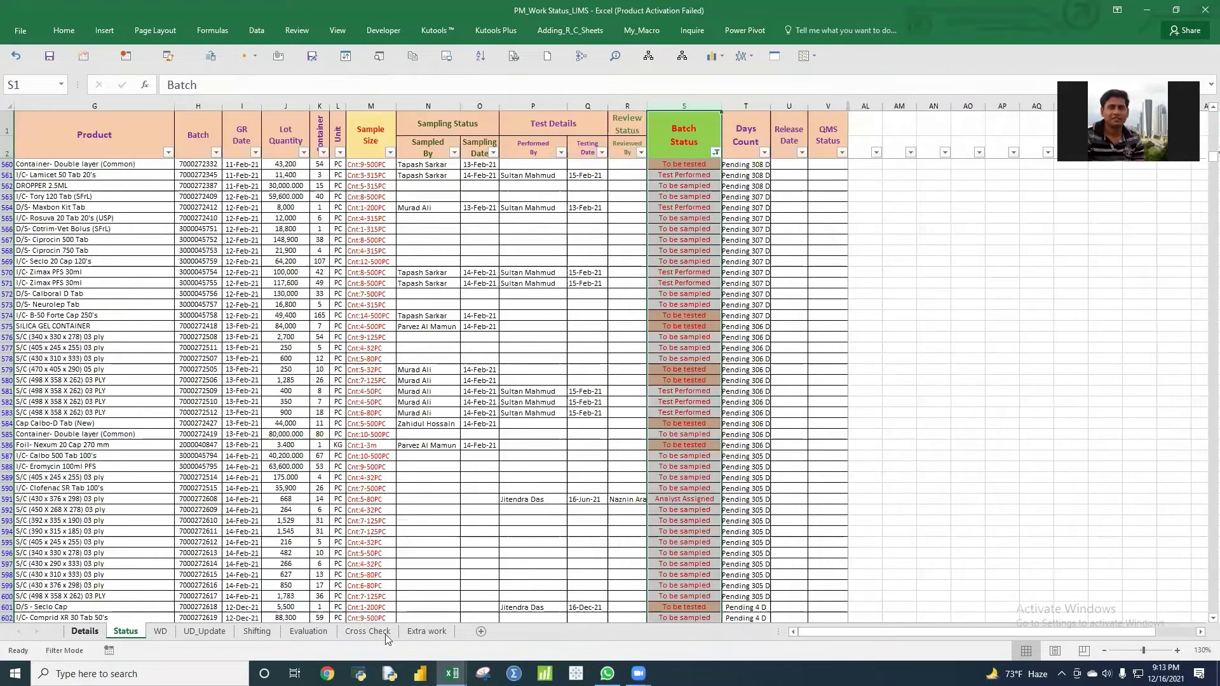
left_click(126, 630)
left_click(166, 630)
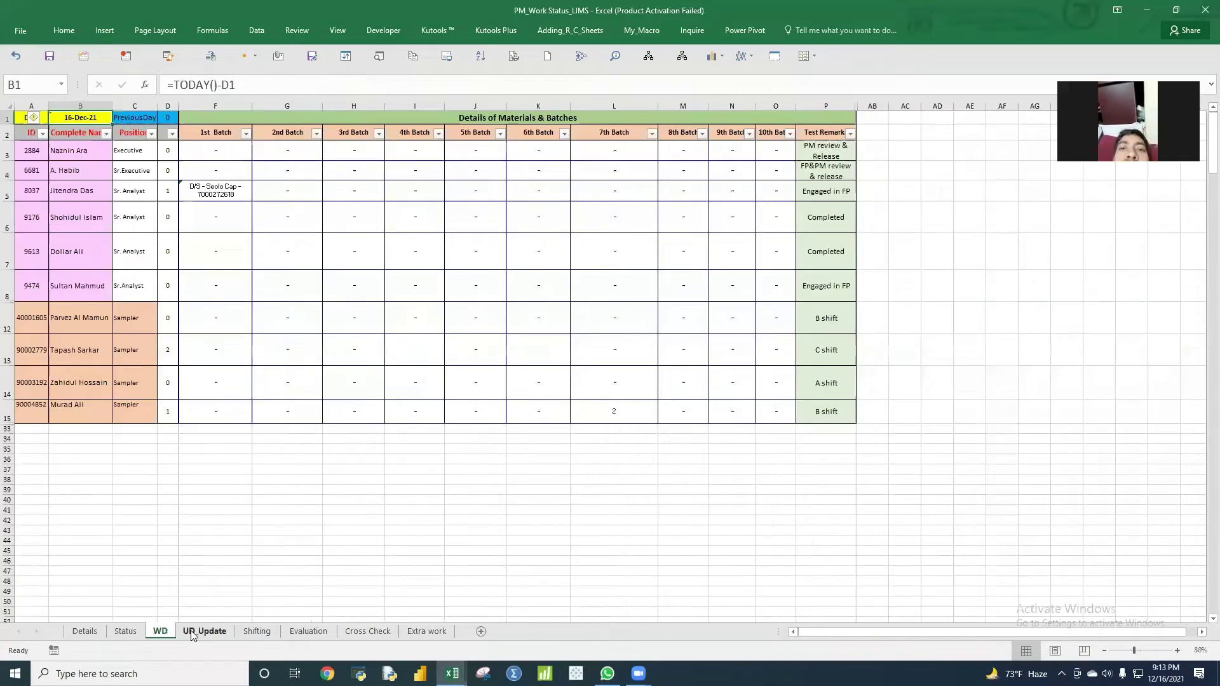
left_click(204, 631)
left_click(256, 631)
left_click(160, 630)
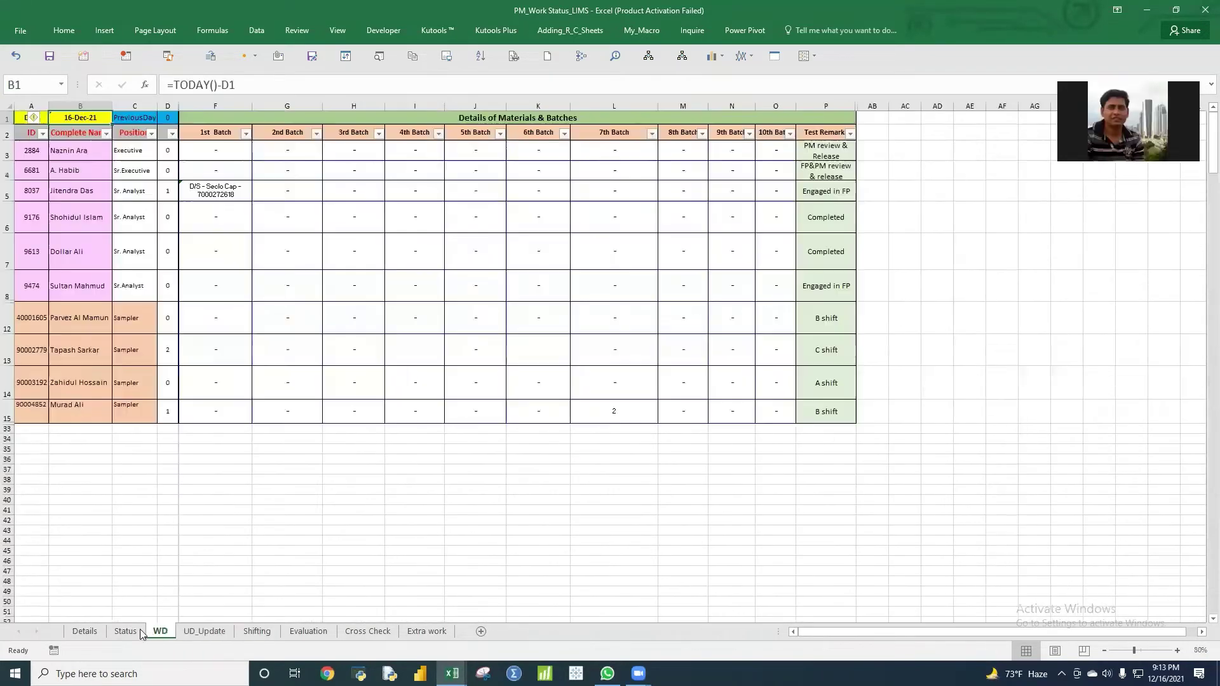
left_click(125, 631)
left_click(85, 630)
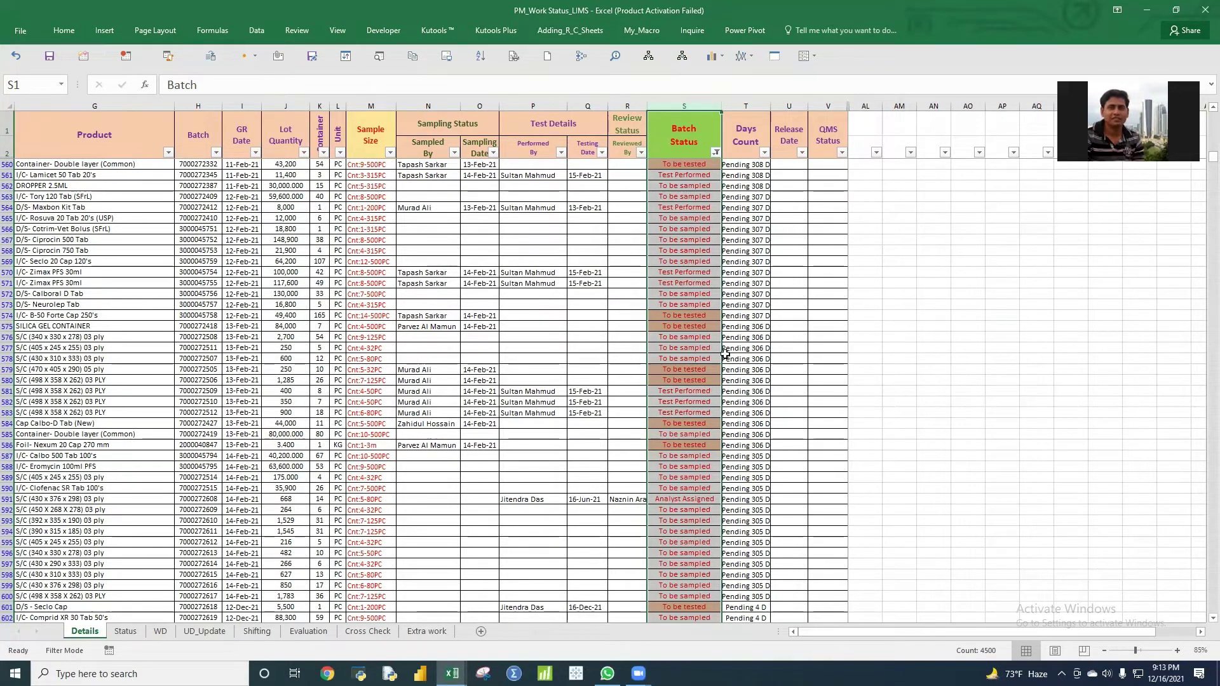
left_click(160, 632)
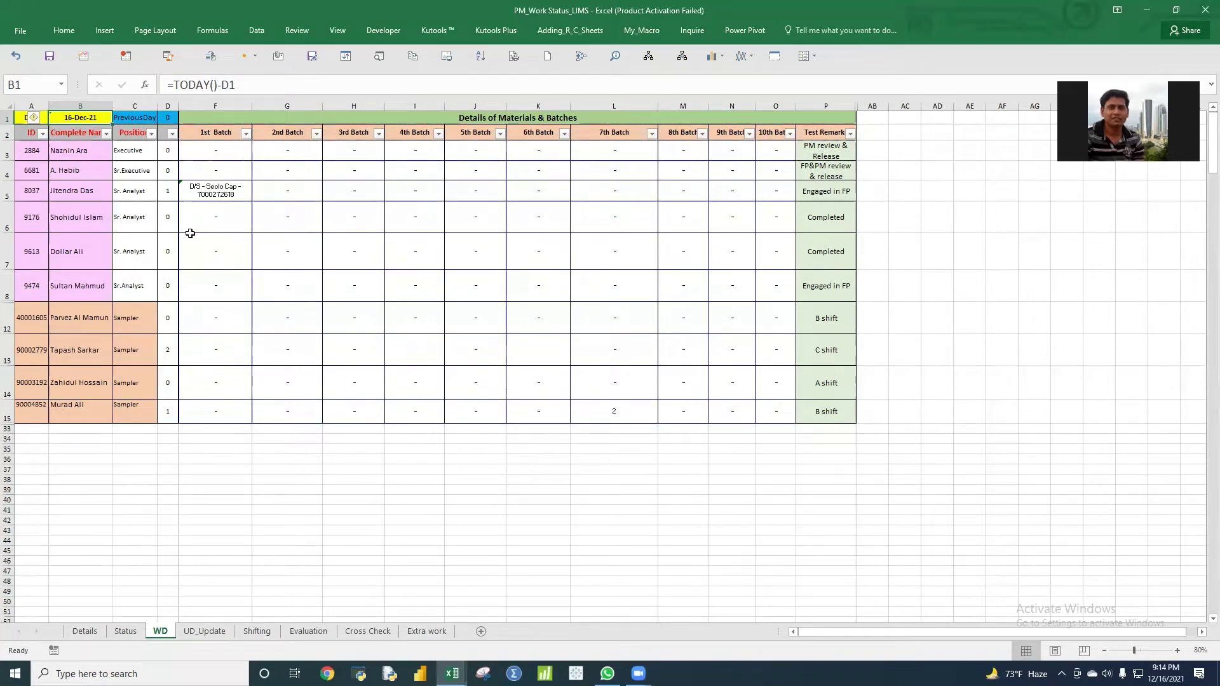
left_click(85, 632)
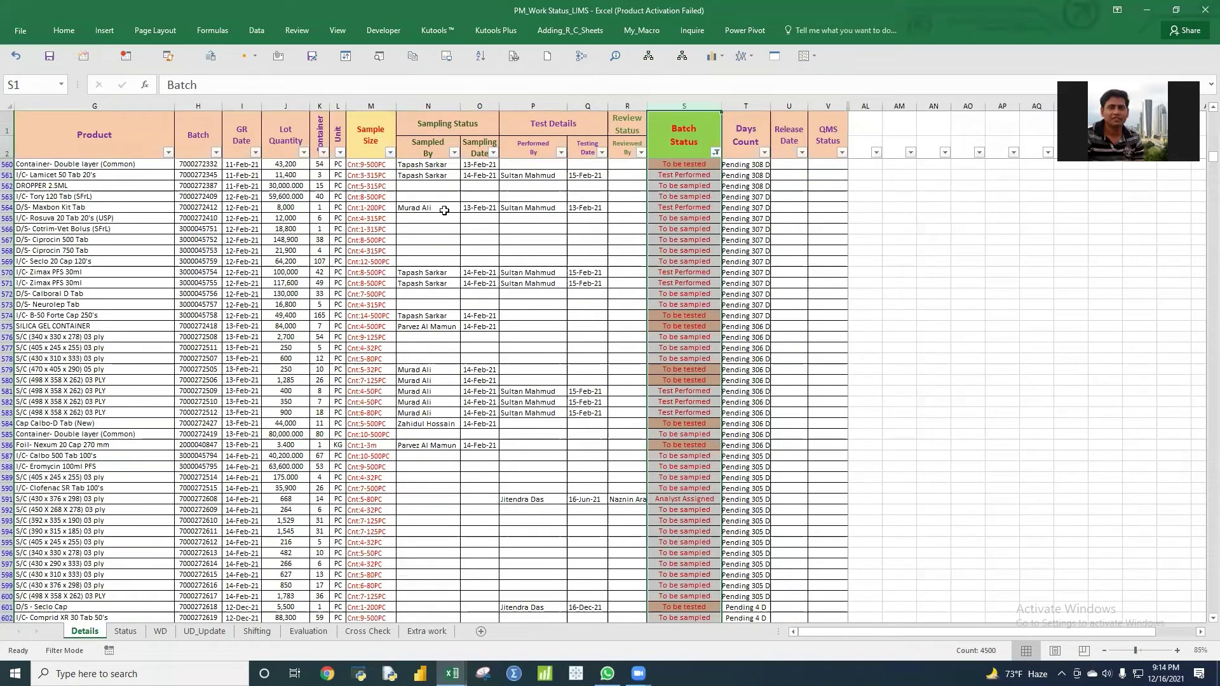
left_click(422, 475)
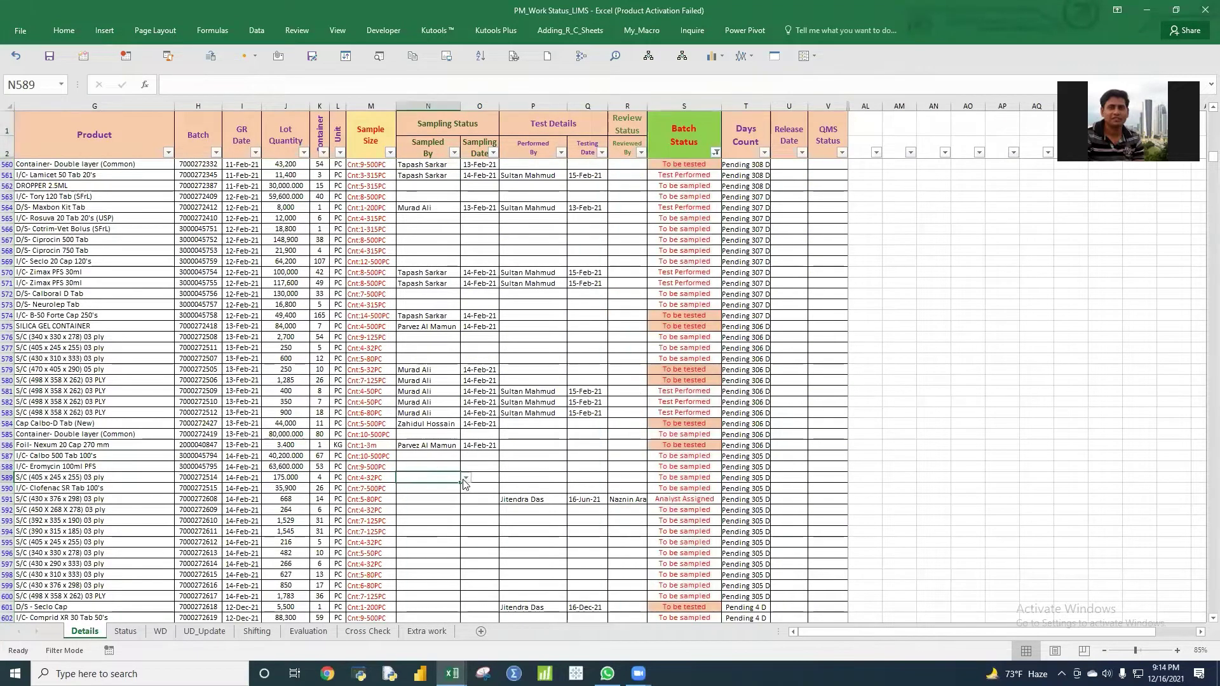
Choose samplers for rows 589 and 595 from their validation dropdowns
left_click(466, 477)
left_click(426, 494)
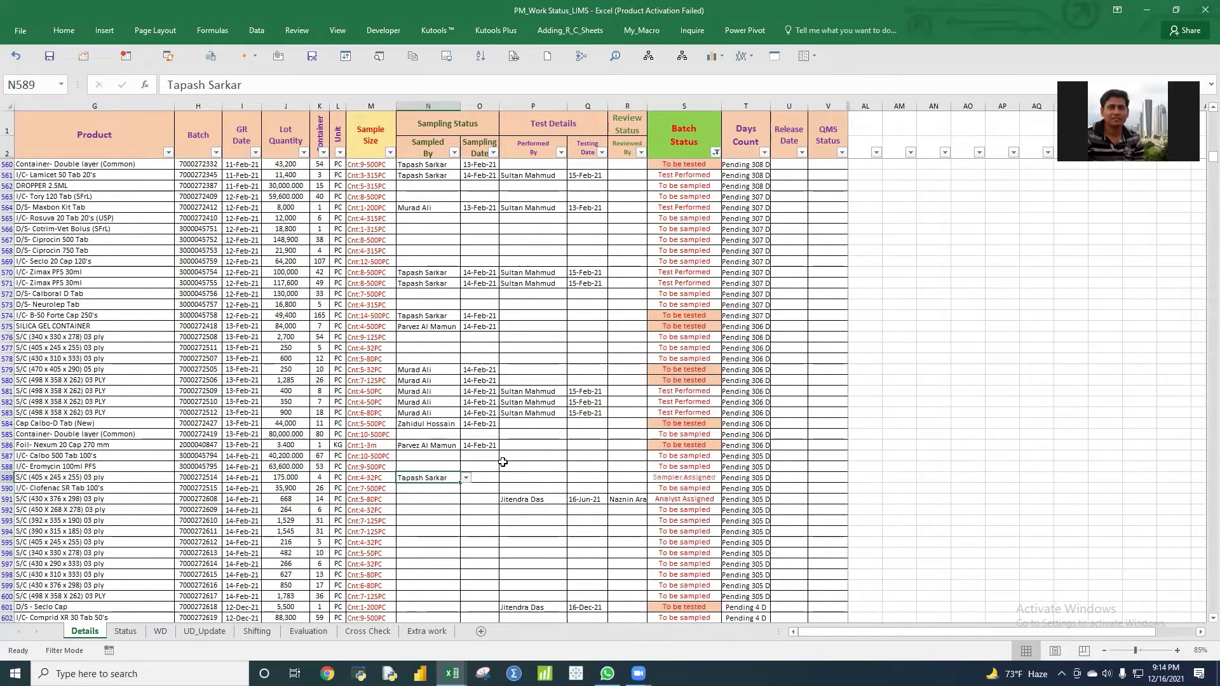
scroll(502, 464, "up", 1, "ctrl")
scroll(502, 464, "up", 2, "ctrl")
scroll(710, 505, "down", 8)
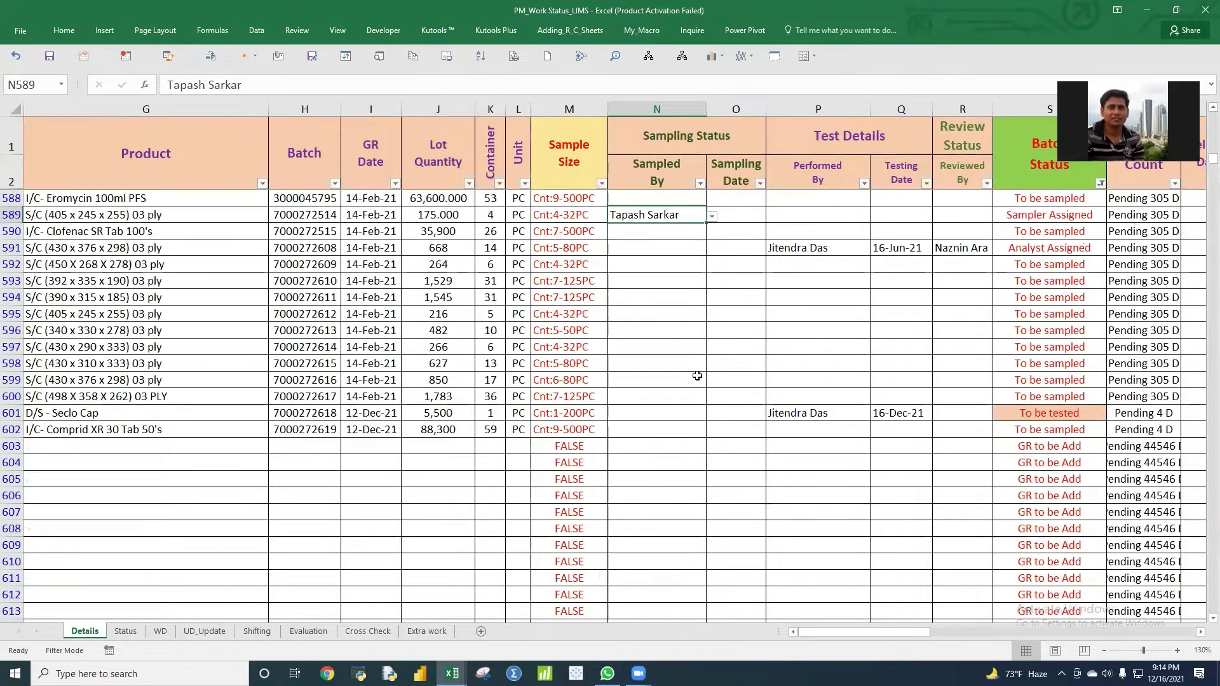
left_click(654, 311)
left_click(711, 316)
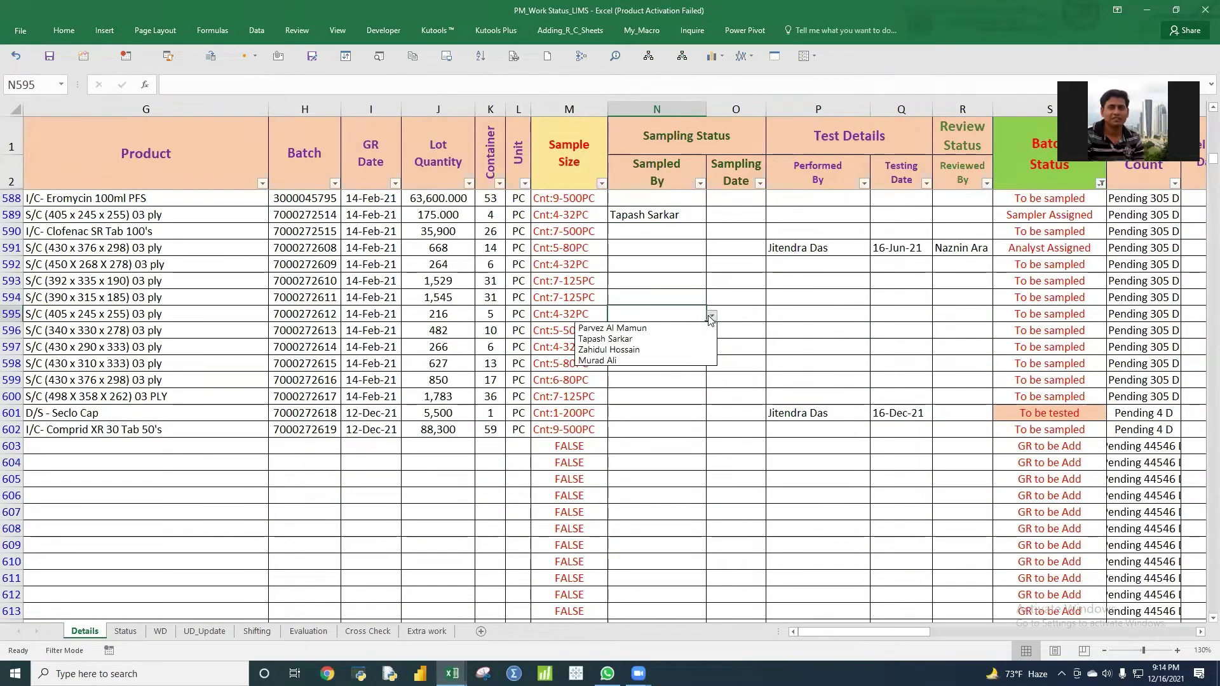
left_click(635, 339)
Give row 595 sampling date 16-Dec-21, an analyst, and testing date 16-Dec-21
left_click(746, 312)
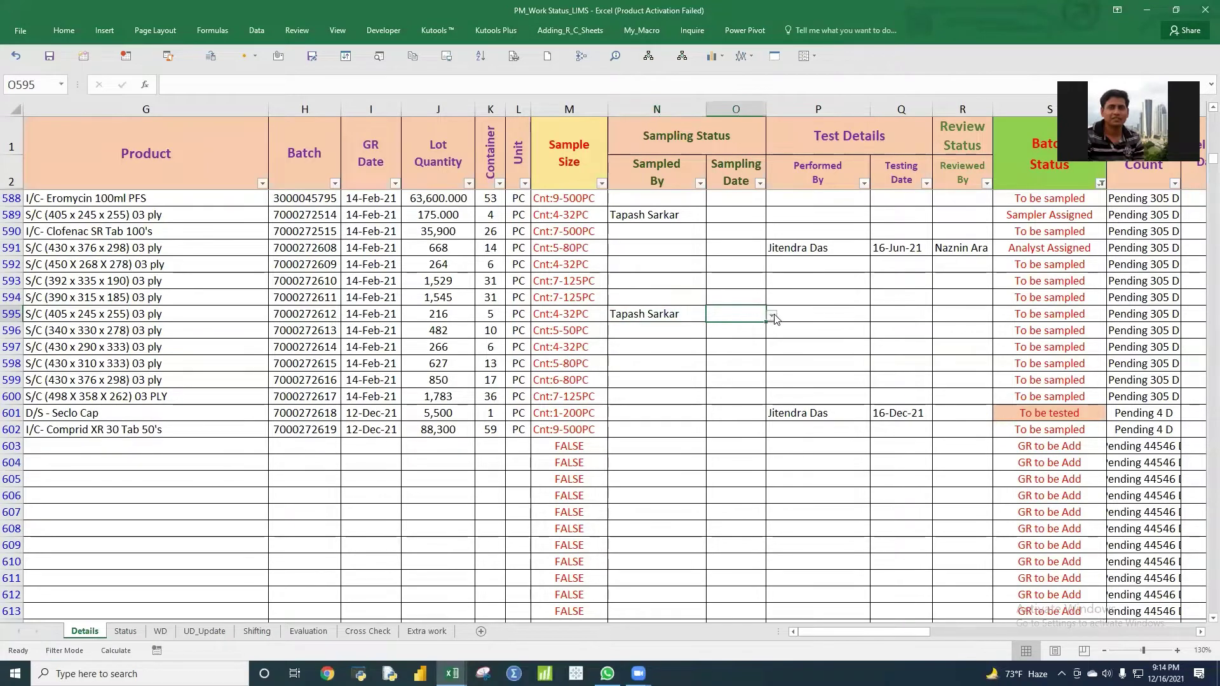
left_click(771, 315)
left_click(735, 333)
key("ctrl+semicolon")
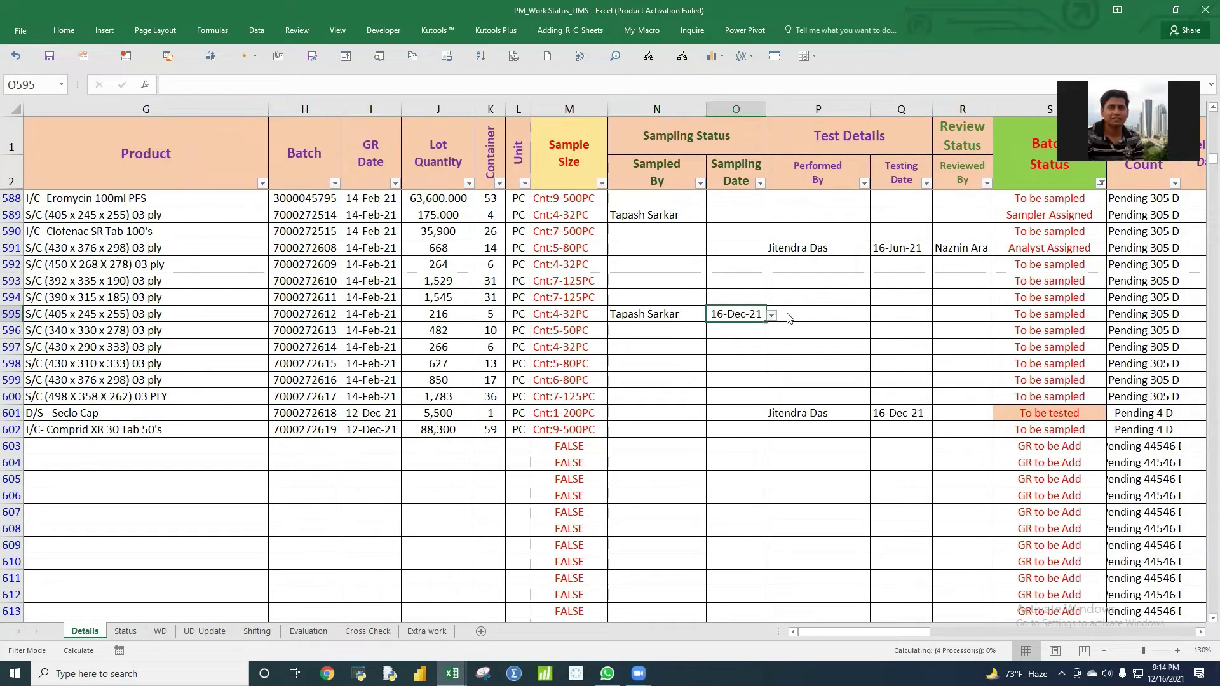
left_click(790, 318)
left_click(875, 316)
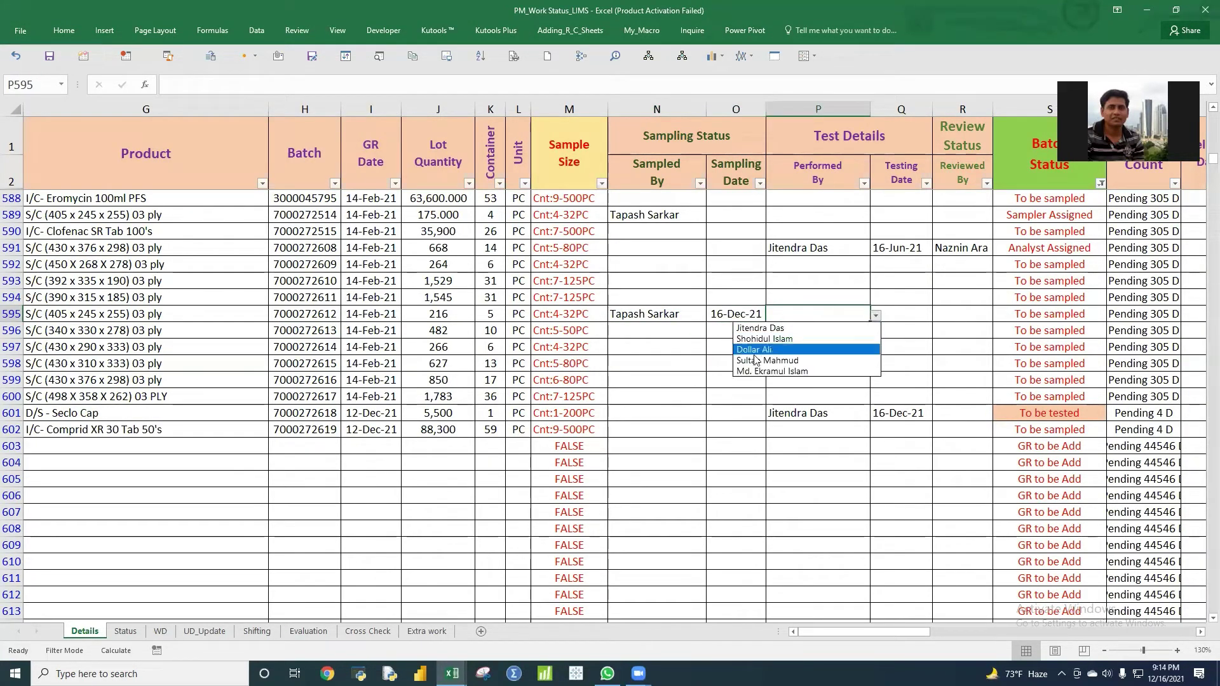
left_click(791, 350)
left_click(915, 313)
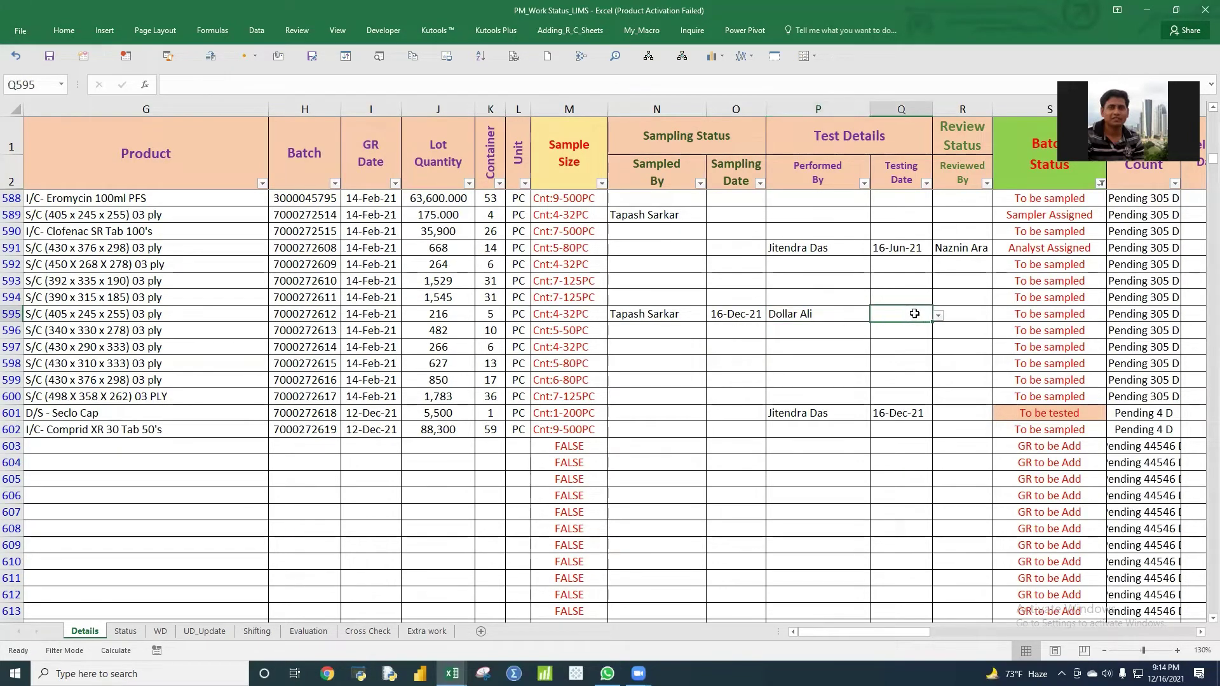
left_click(937, 315)
left_click(877, 329)
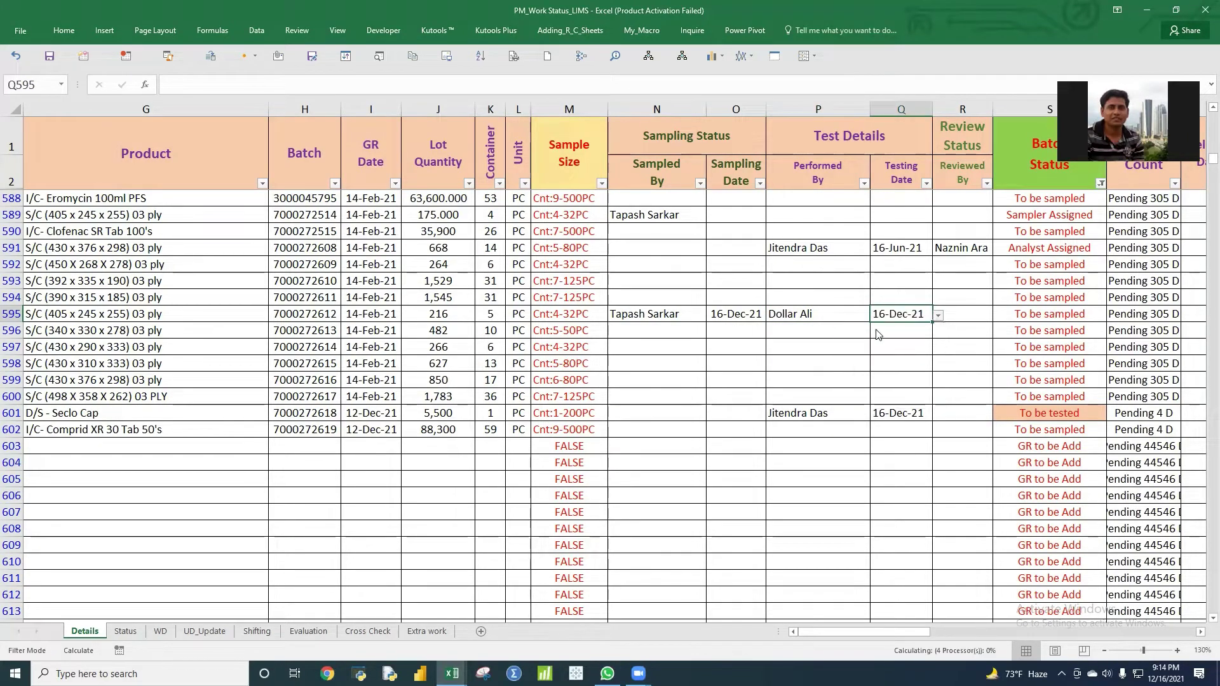
left_click(84, 310)
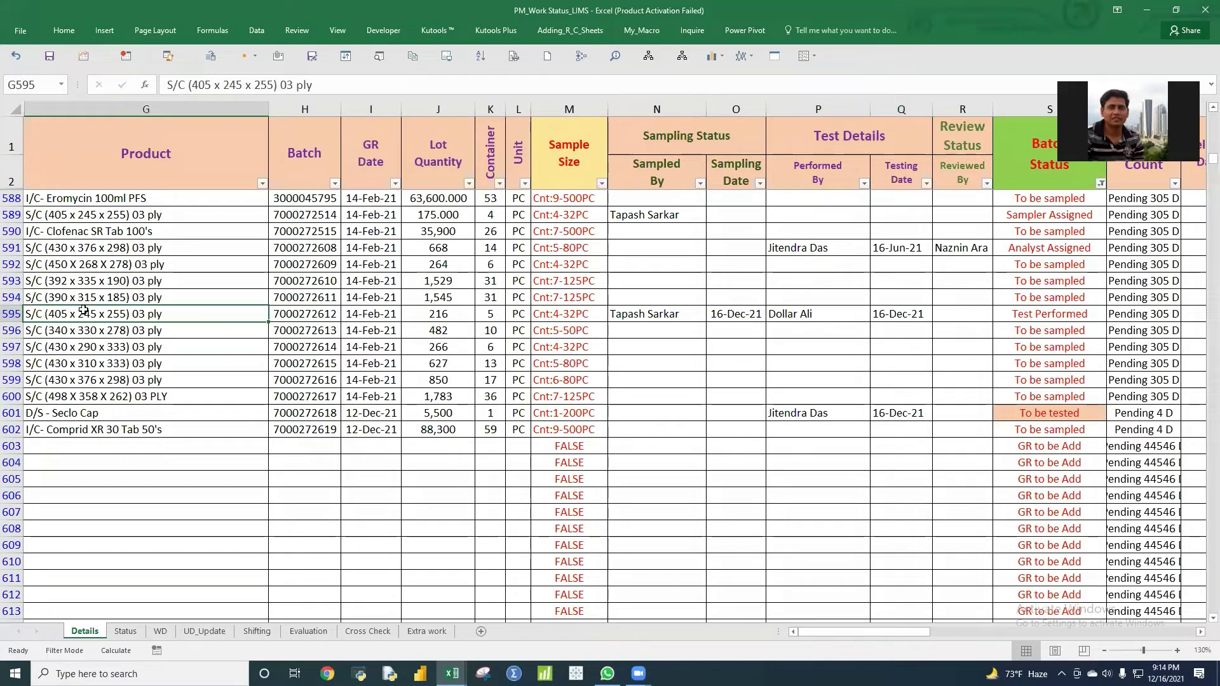
left_click(321, 318)
left_click(195, 315)
left_click(283, 314)
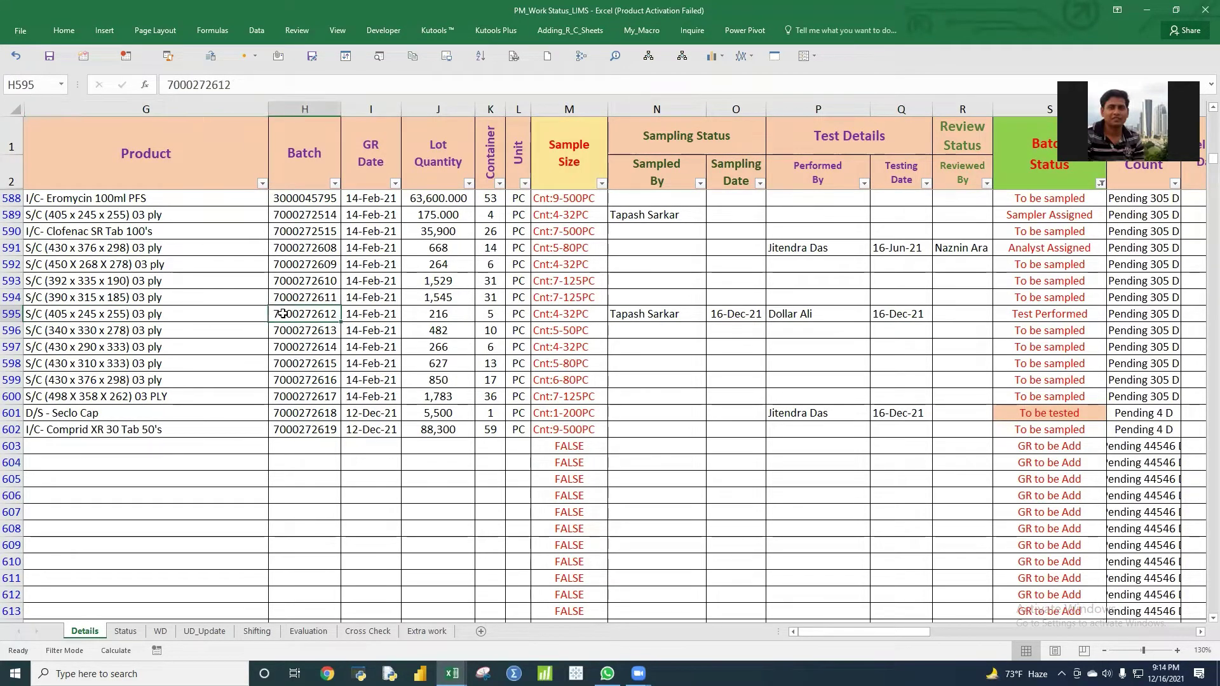
left_click(160, 631)
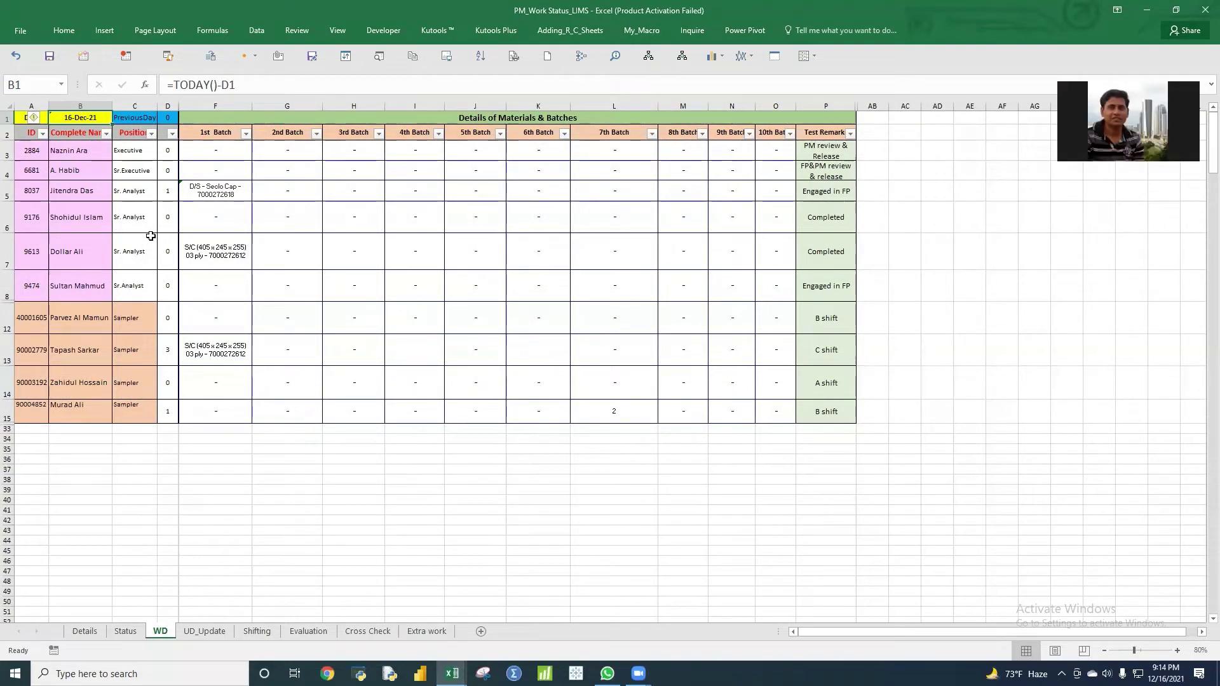
Inspect the WD sheet's 1st Batch formulas in rows 7 and 13 and the sampler in B13
left_click(203, 247)
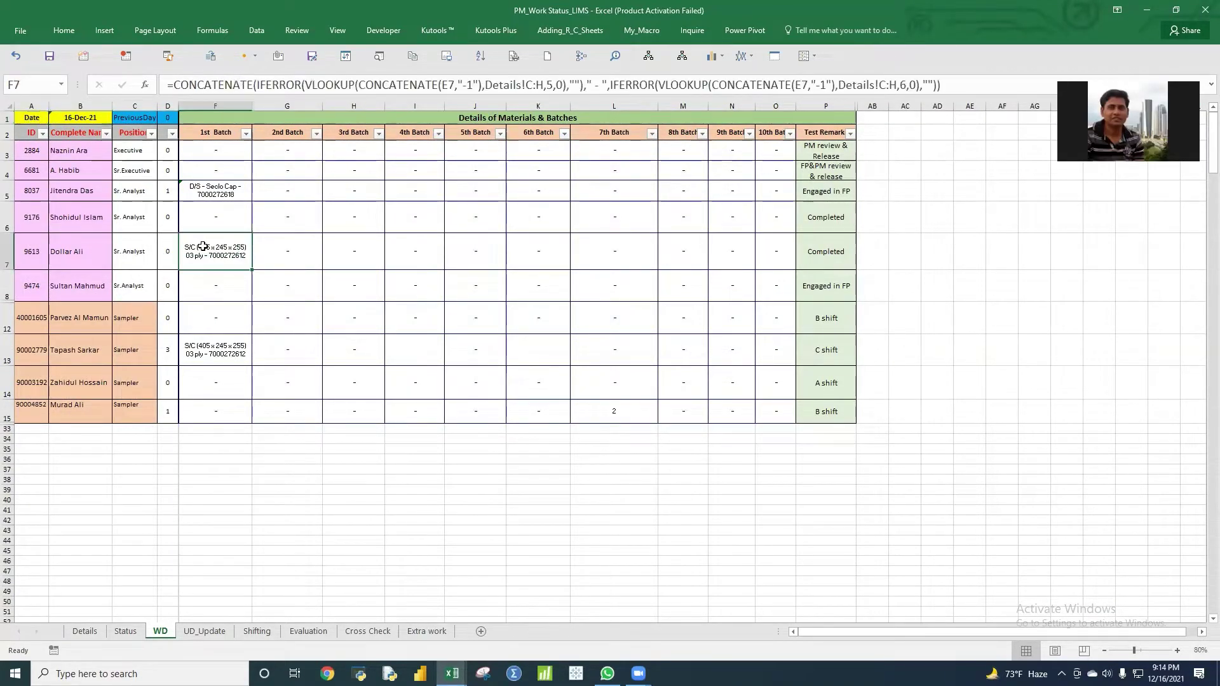
left_click(95, 355)
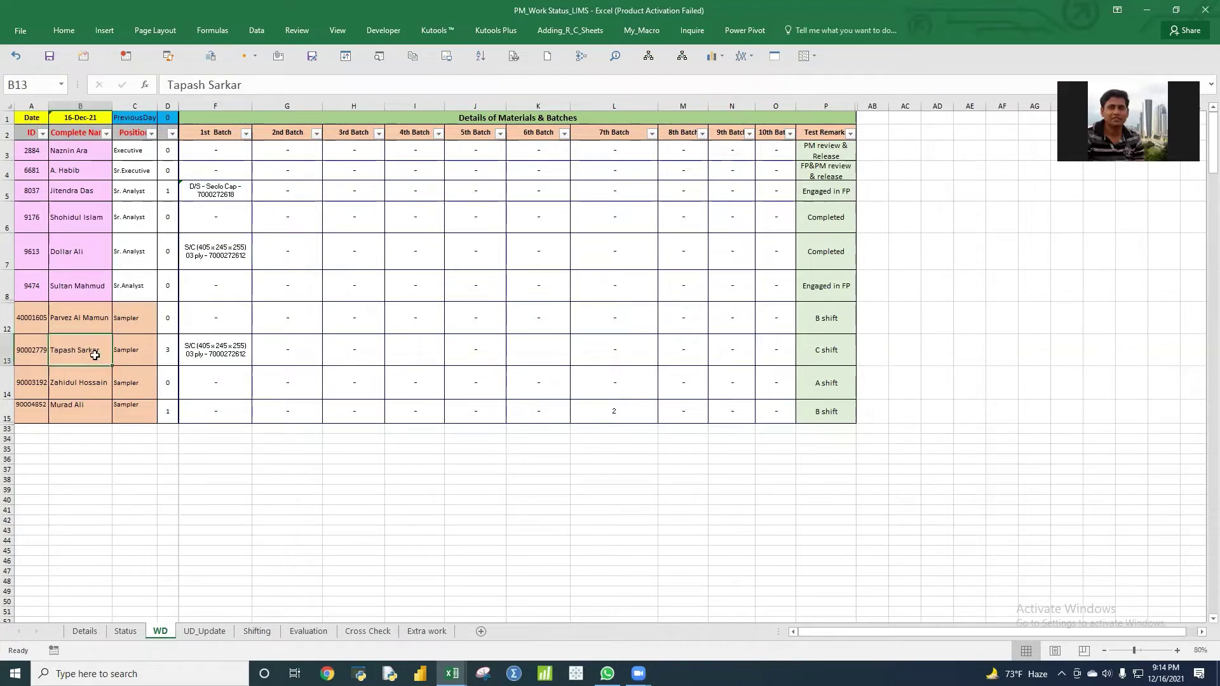
left_click(216, 251)
left_click(220, 348)
left_click(221, 256)
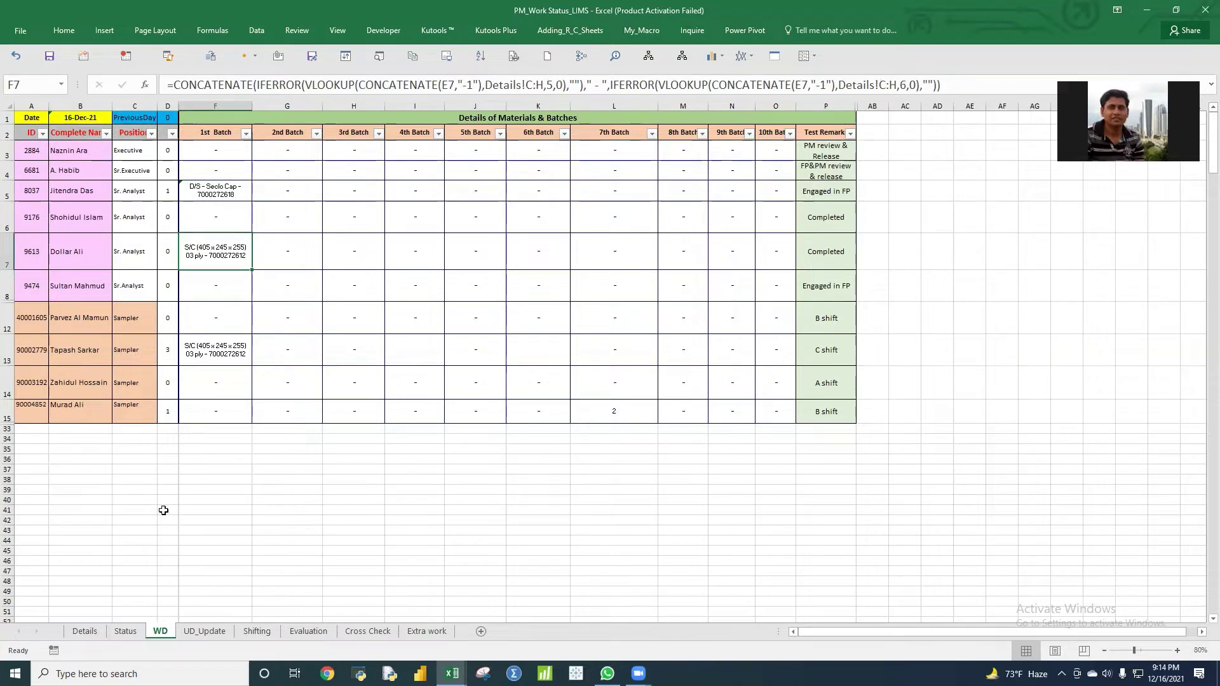
Return to the Details sheet and open the analyst dropdown for row 596
left_click(85, 631)
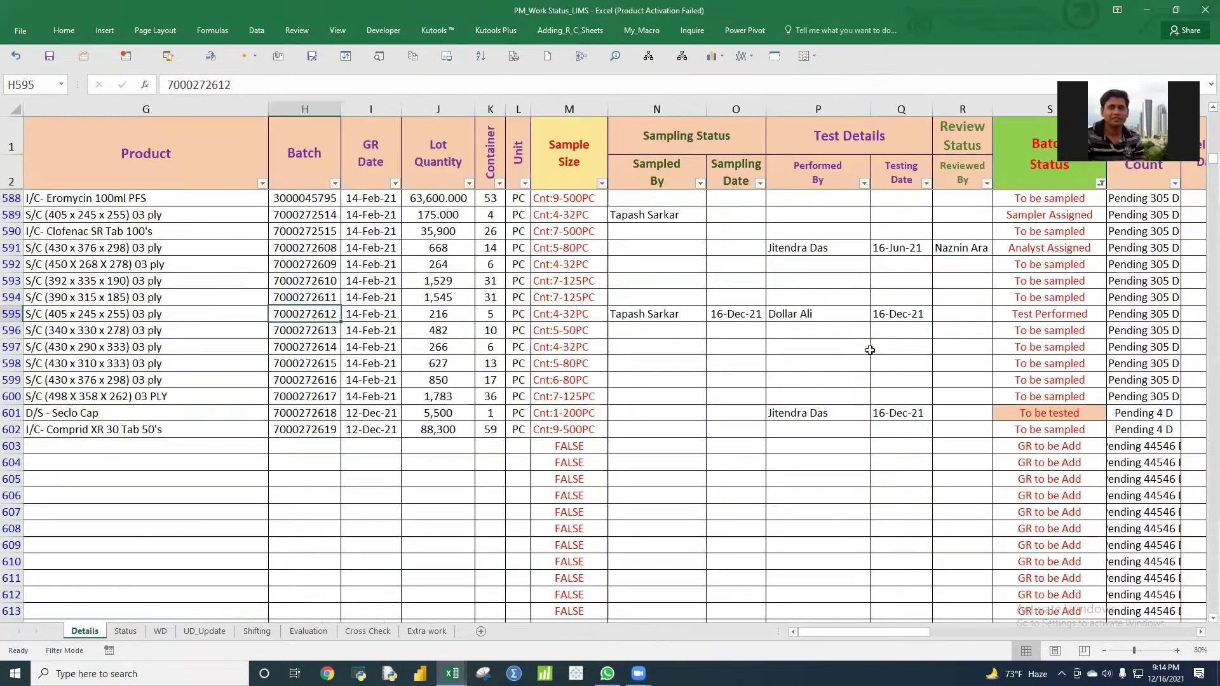
scroll(833, 334, "up", 3, "ctrl")
left_click(873, 331)
left_click(875, 331)
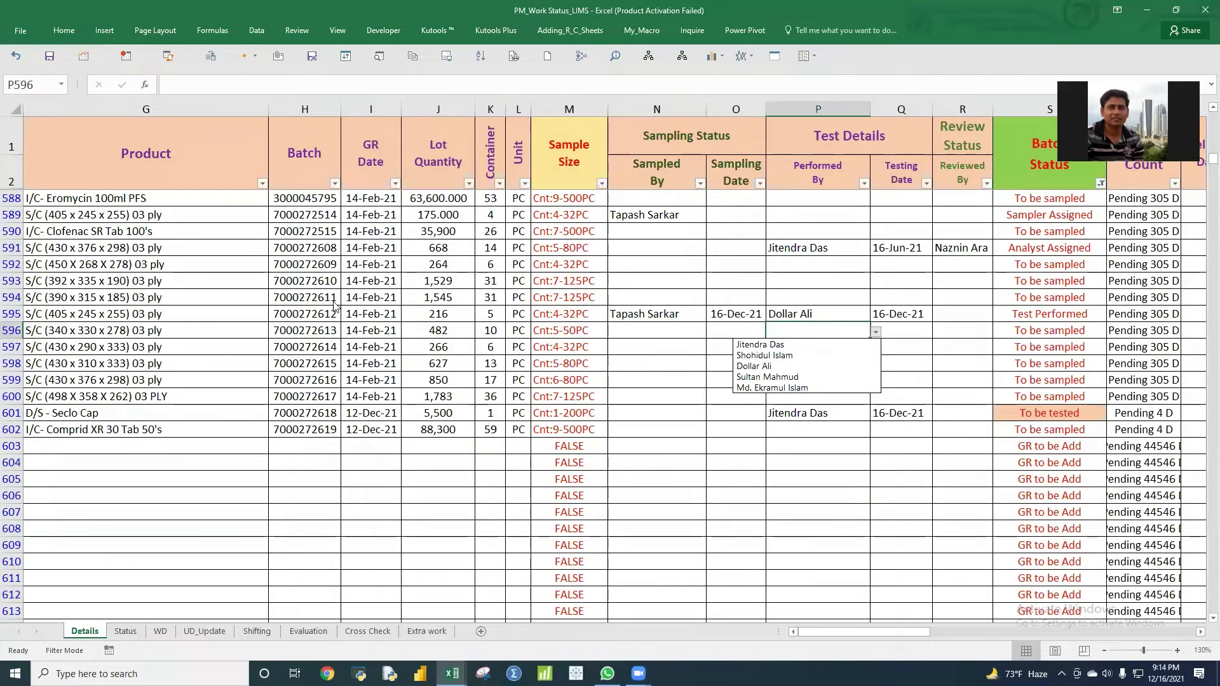
Give the D/S - Seclo Cap row 601 a sampler and a 16-Dec-21 sampling date
key("Escape")
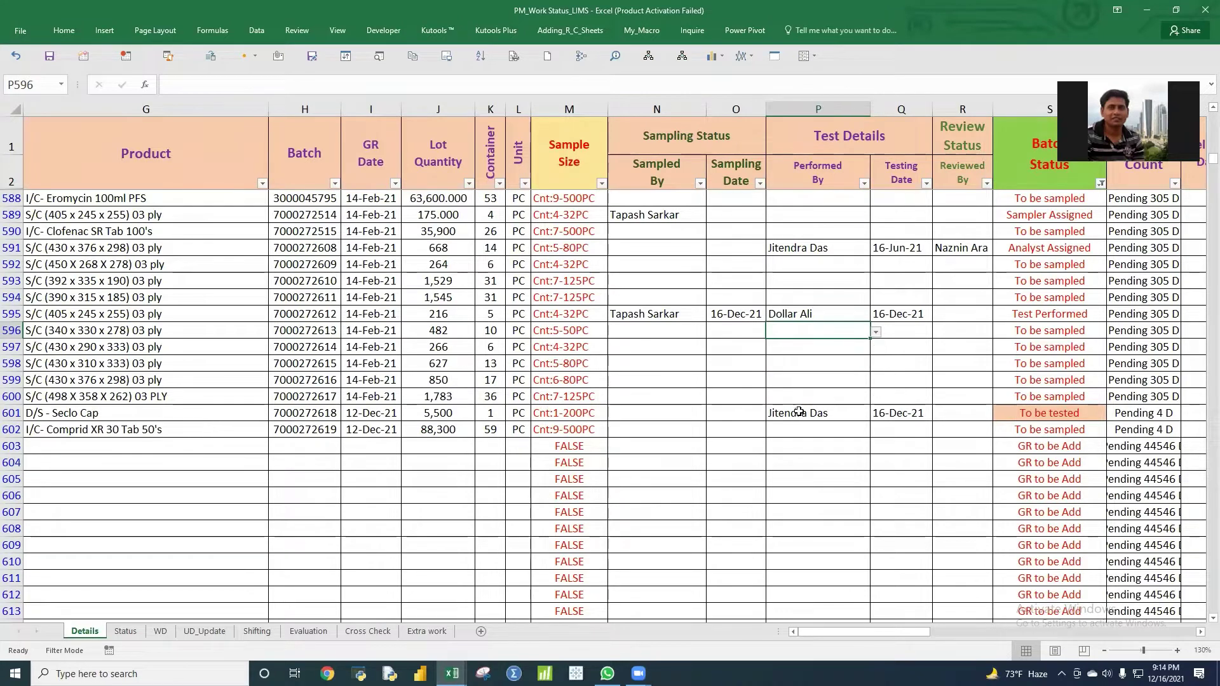
left_click(635, 413)
left_click(711, 414)
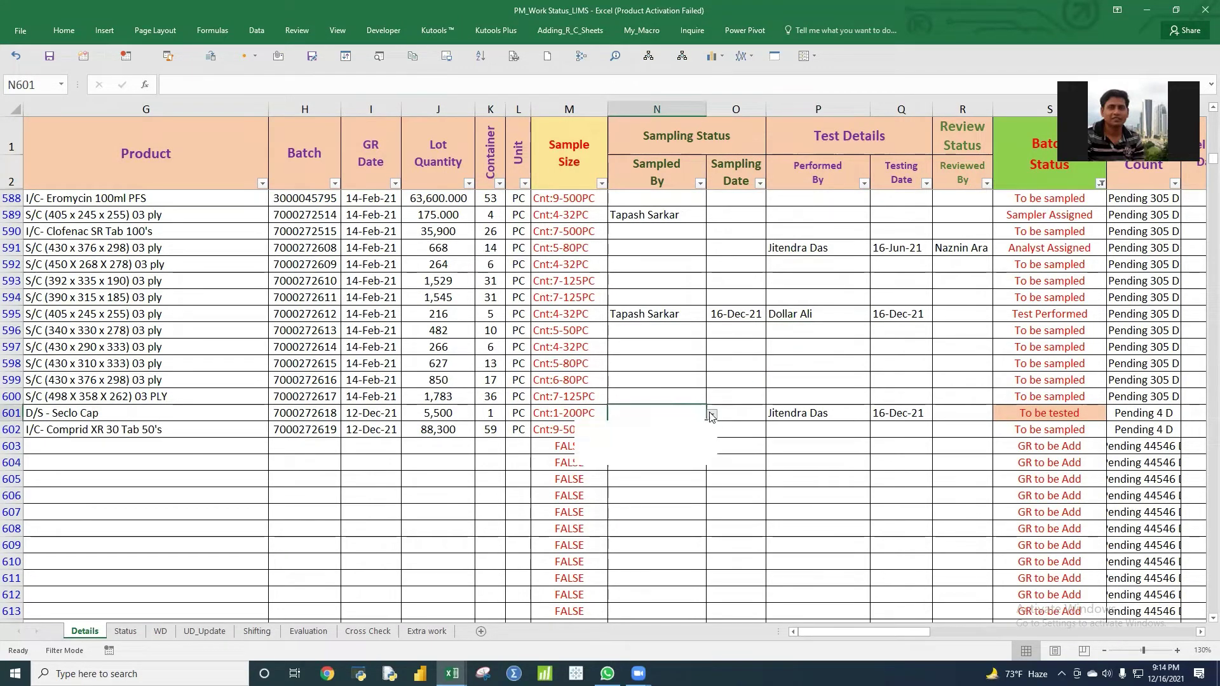
left_click(699, 434)
left_click(737, 413)
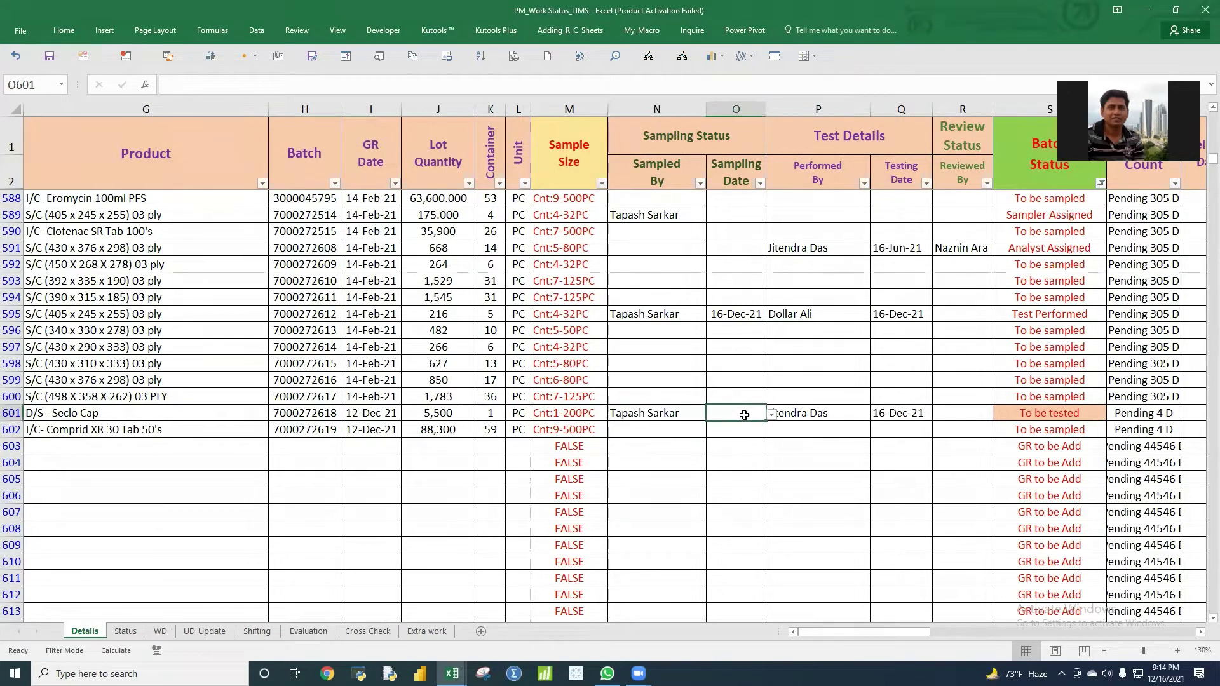
left_click(771, 414)
left_click(745, 431)
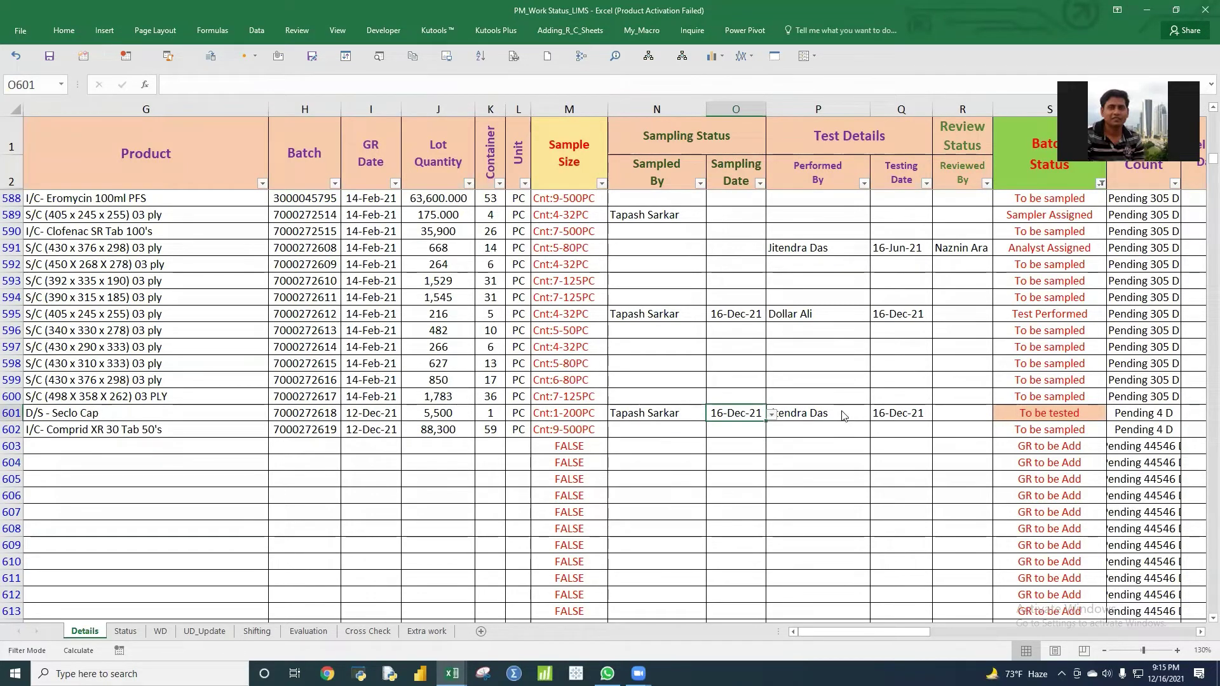
Replace row 601's analyst, check its testing date, and view the WD sheet
left_click(844, 414)
left_click(876, 414)
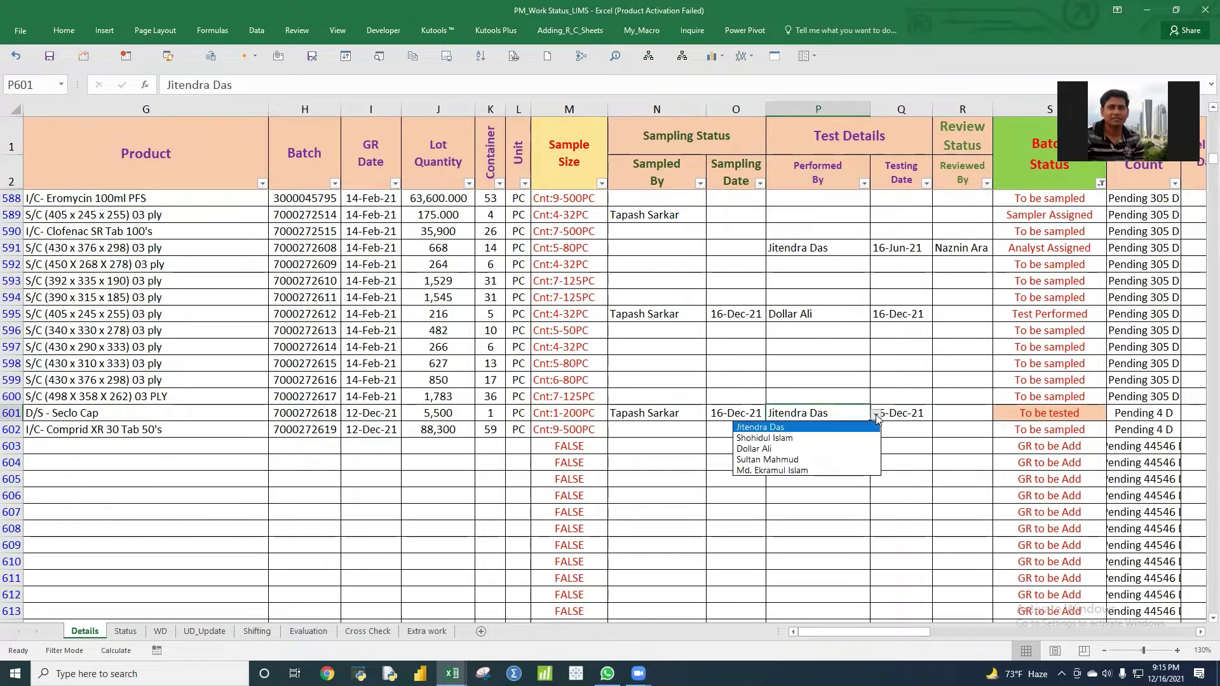
left_click(780, 449)
left_click(912, 415)
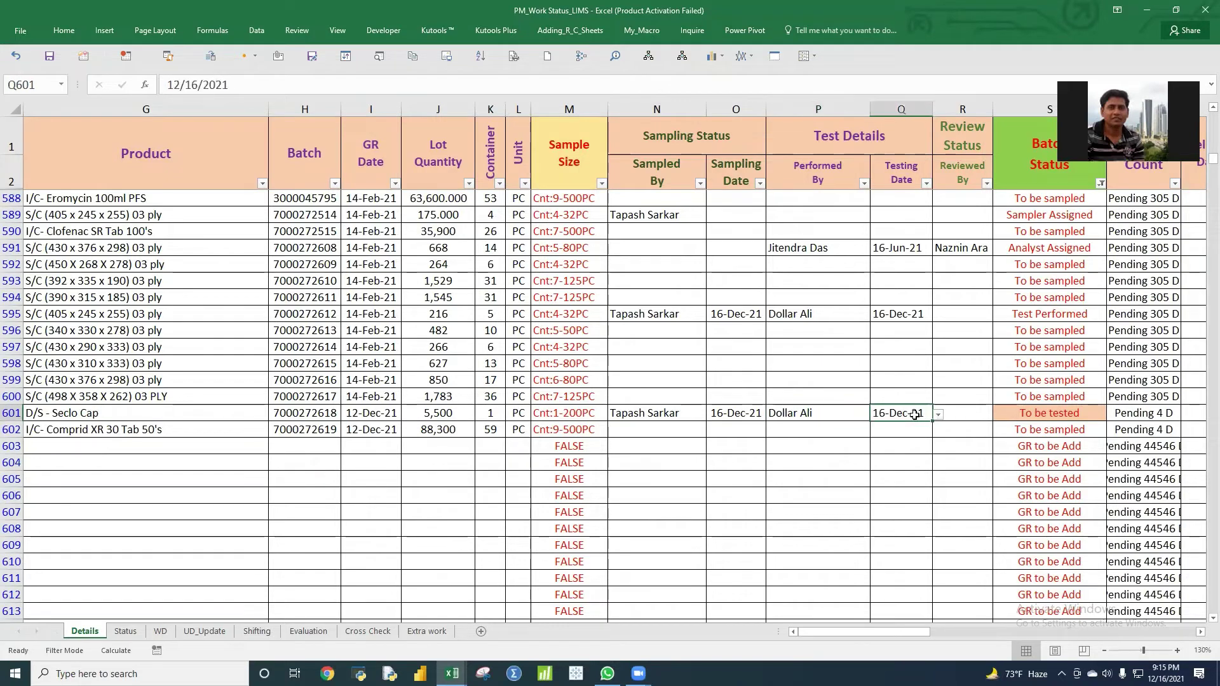
left_click(159, 632)
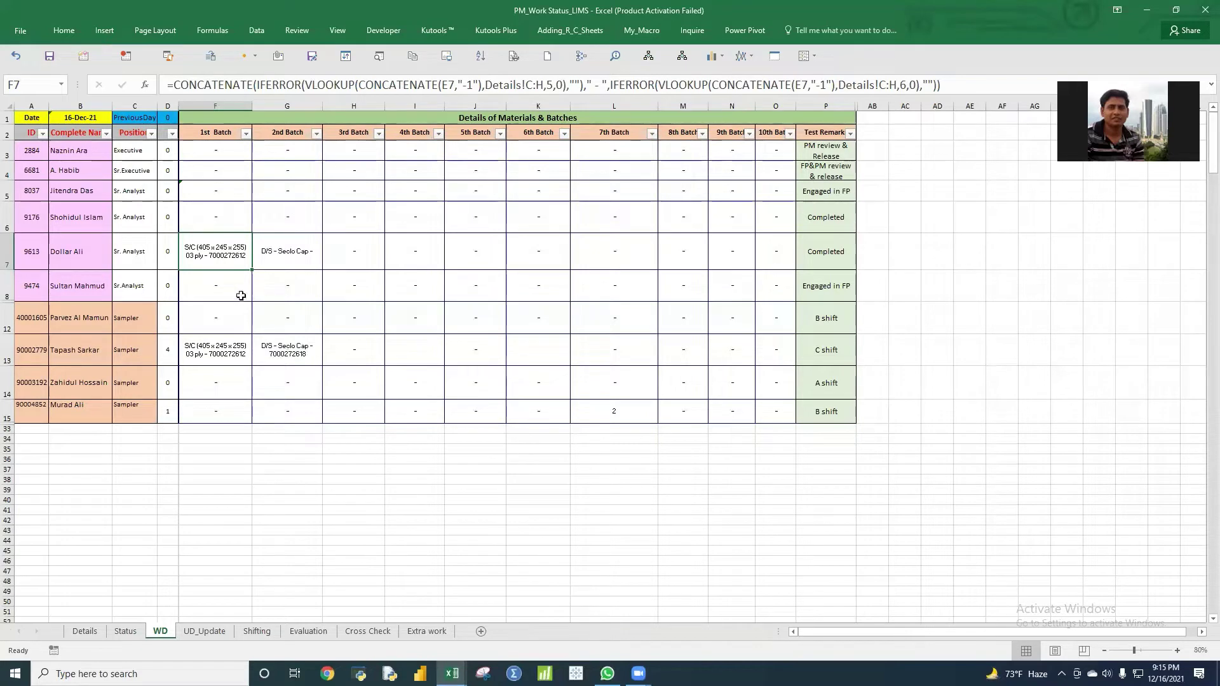
Inspect the 1st and 2nd Batch formulas in F5, F7 and G7
left_click(277, 251)
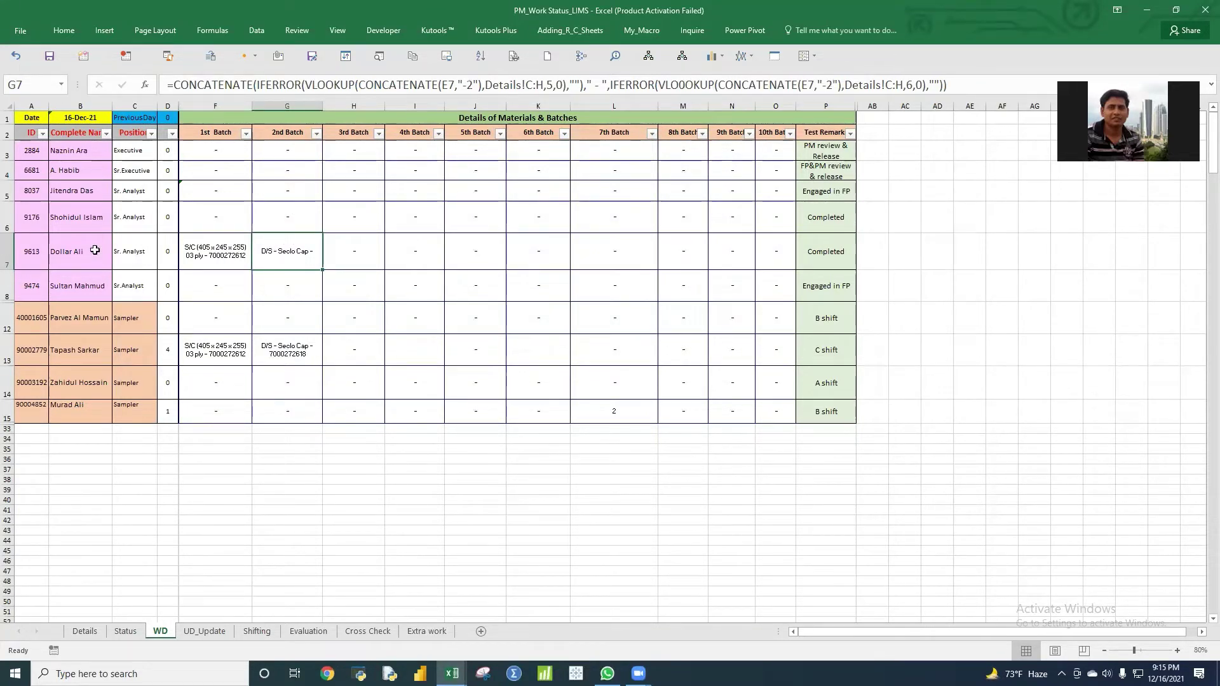
left_click(212, 195)
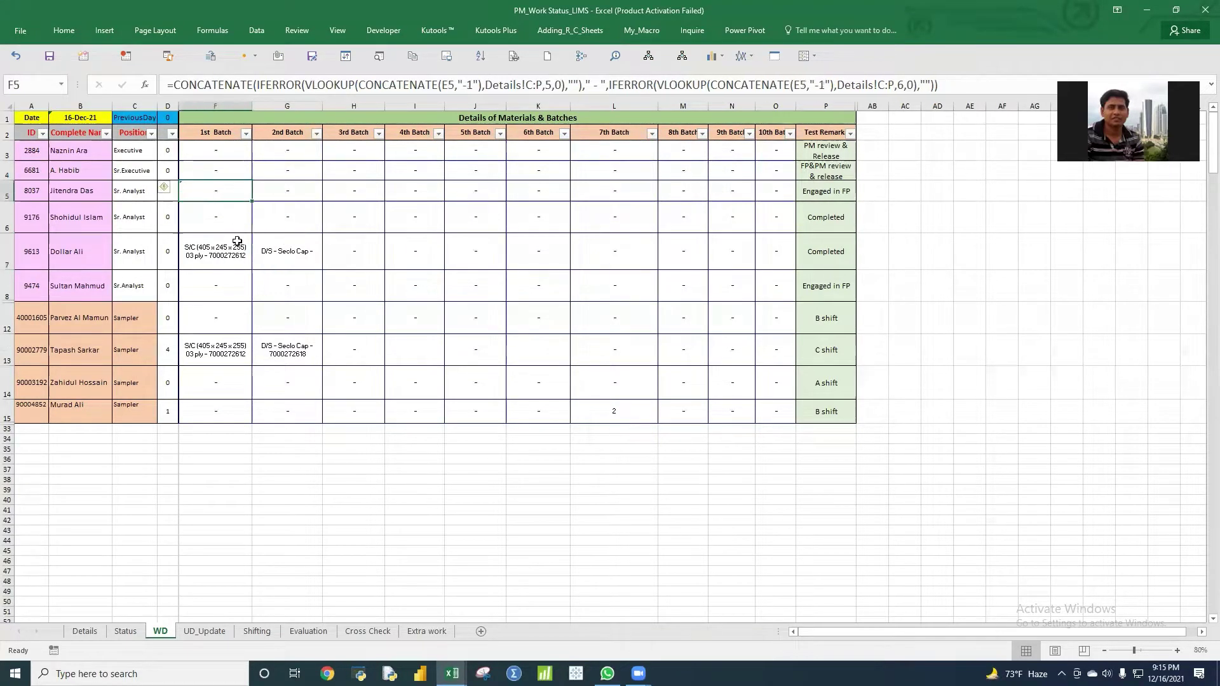
left_click(236, 247)
left_click(266, 248)
left_click(221, 253)
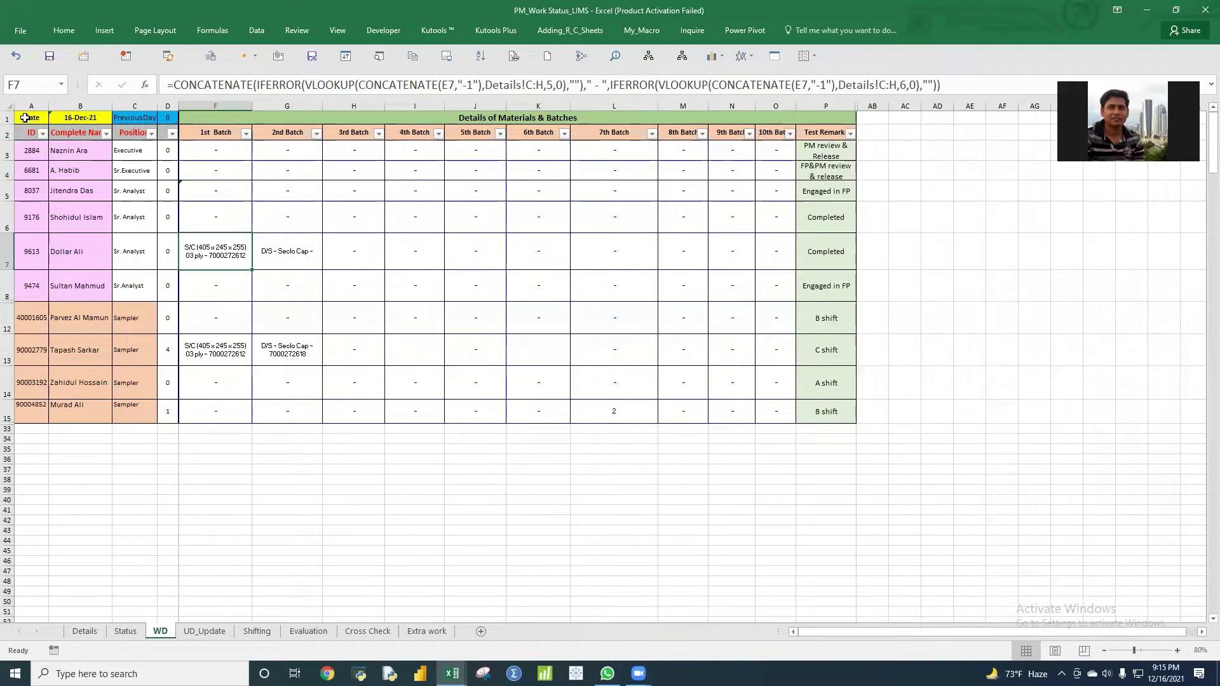
Check B1's TODAY date formula and select the WD table from A1 to P15
left_click_drag(31, 118, 740, 415)
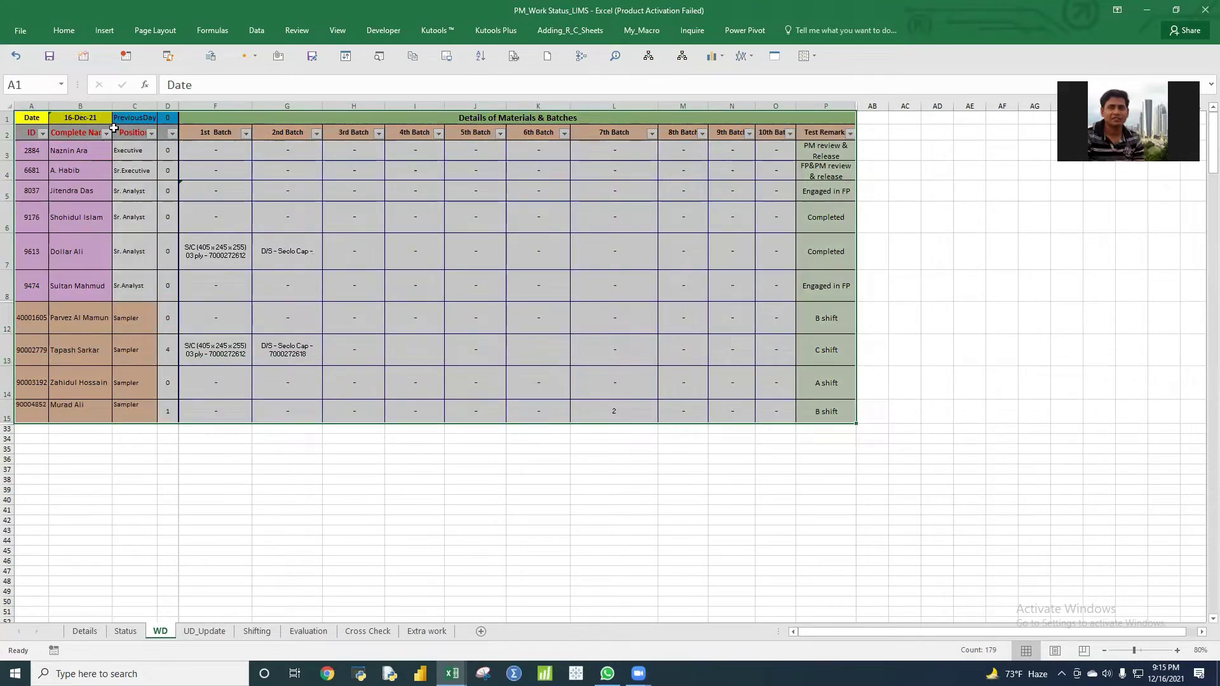
left_click(94, 119)
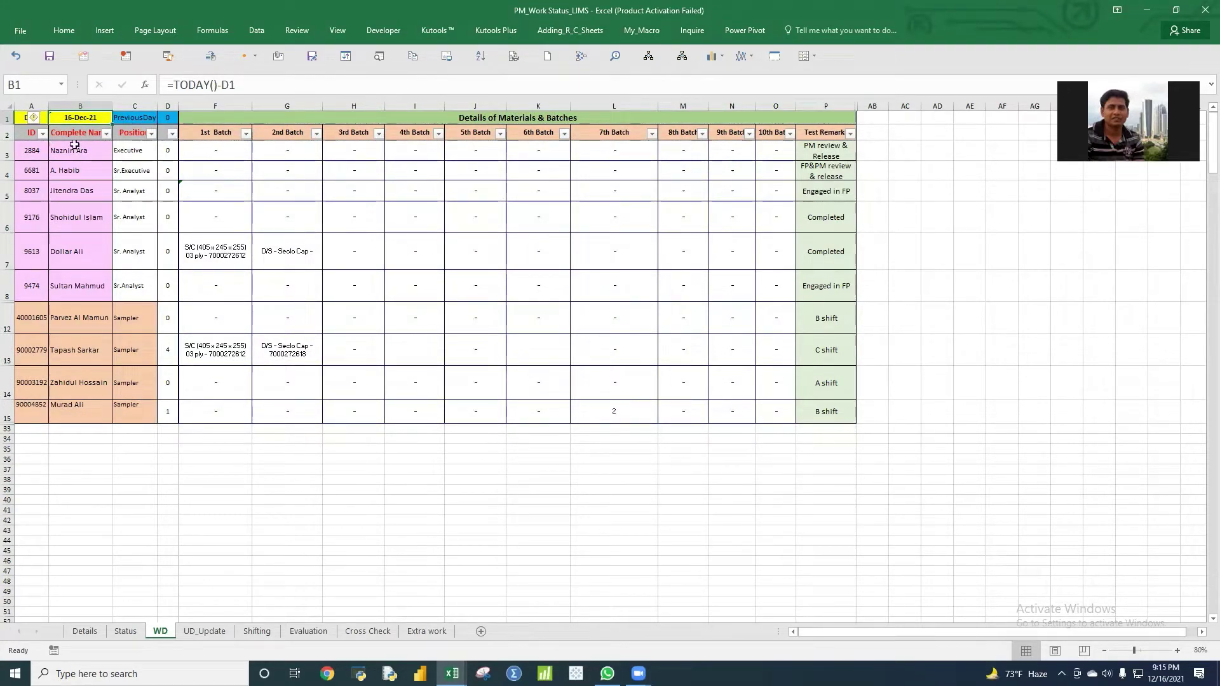
left_click_drag(21, 114, 592, 404)
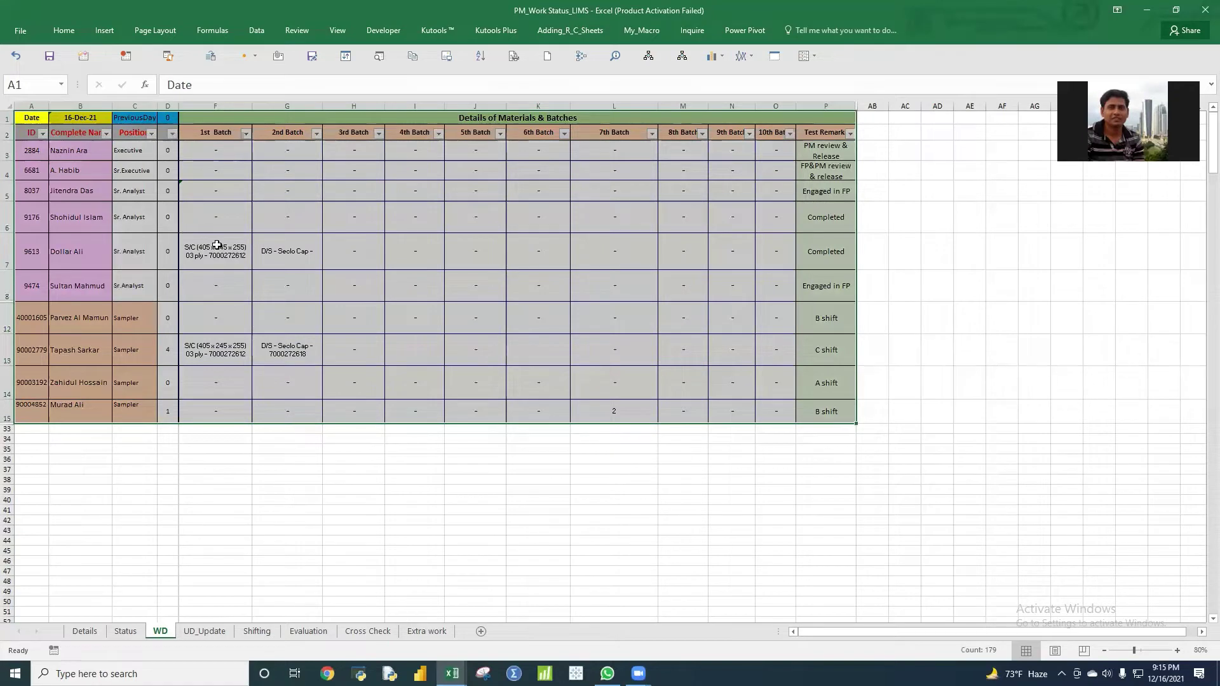
Try Ongoing, Leave and Off Day as P7's Test Remark
left_click(799, 253)
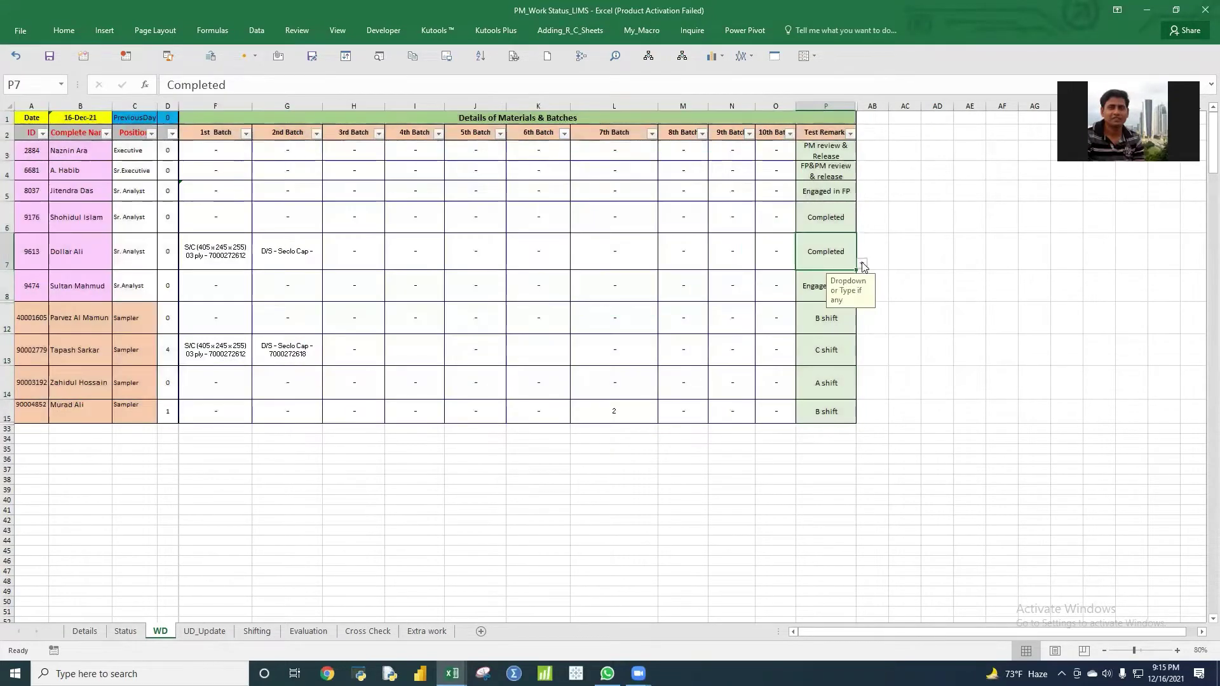
left_click(861, 263)
left_click(838, 273)
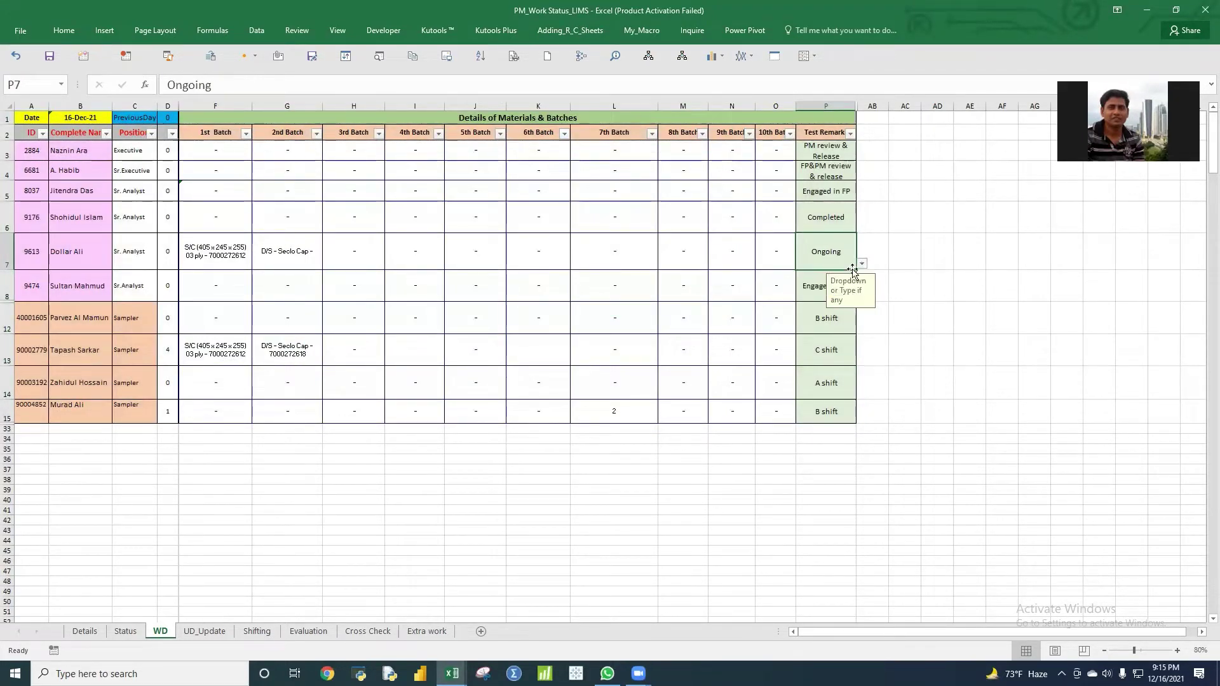
left_click(861, 263)
left_click(850, 287)
left_click(861, 264)
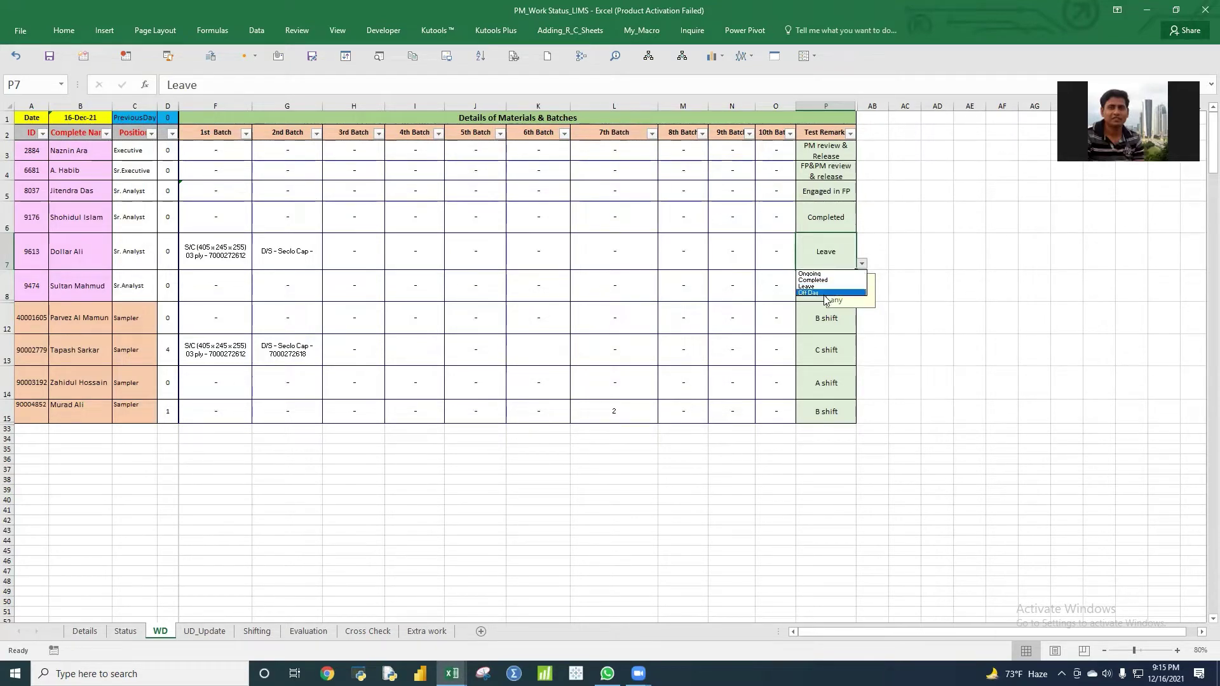
left_click(825, 293)
Set P7's Test Remark back to Completed and show the Status dashboard sheet
left_click(861, 263)
left_click(829, 288)
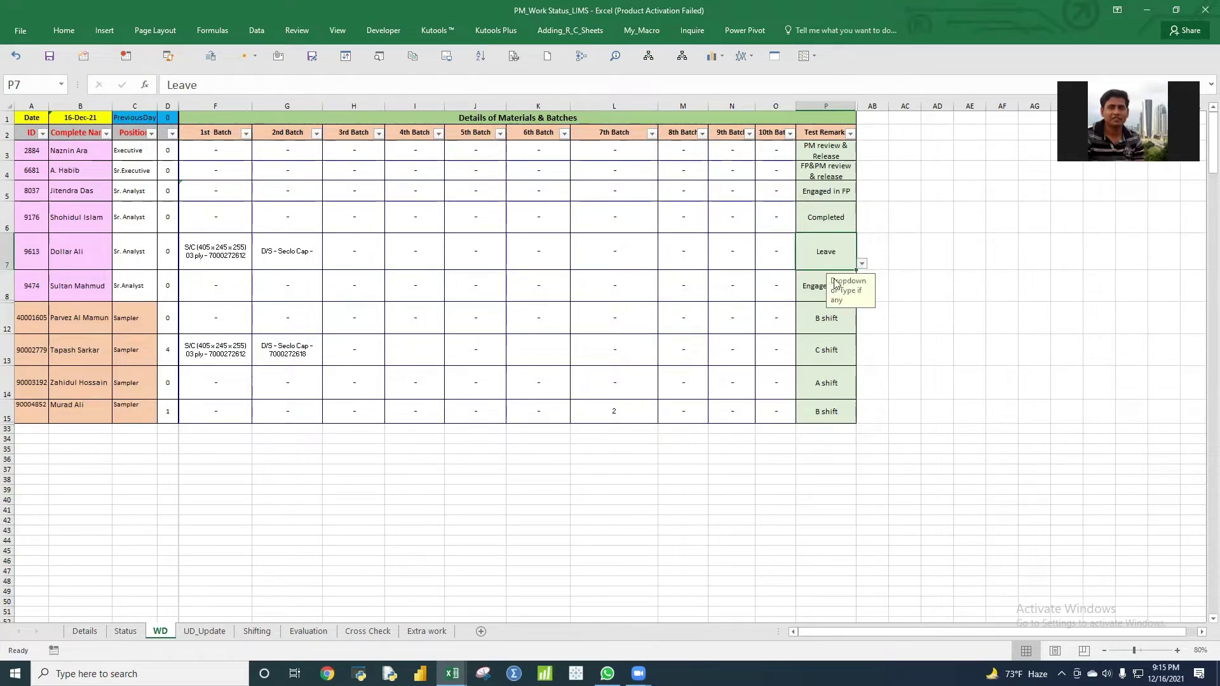
left_click(861, 258)
left_click(831, 257)
left_click(862, 263)
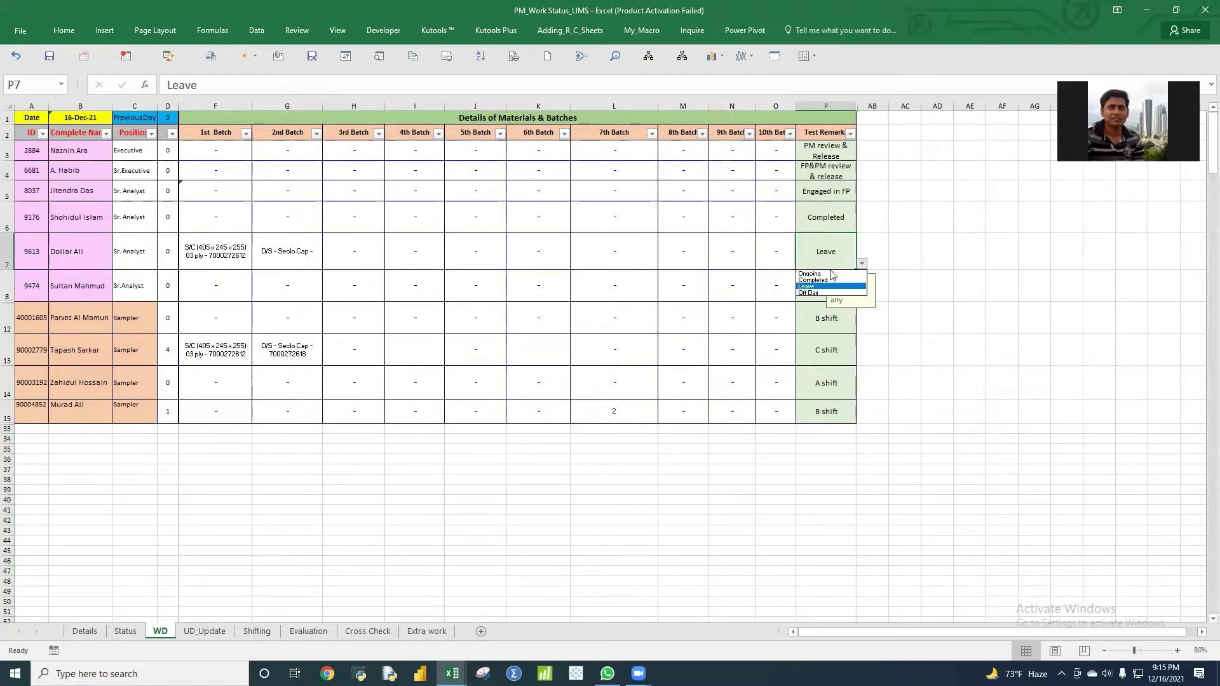
left_click(832, 280)
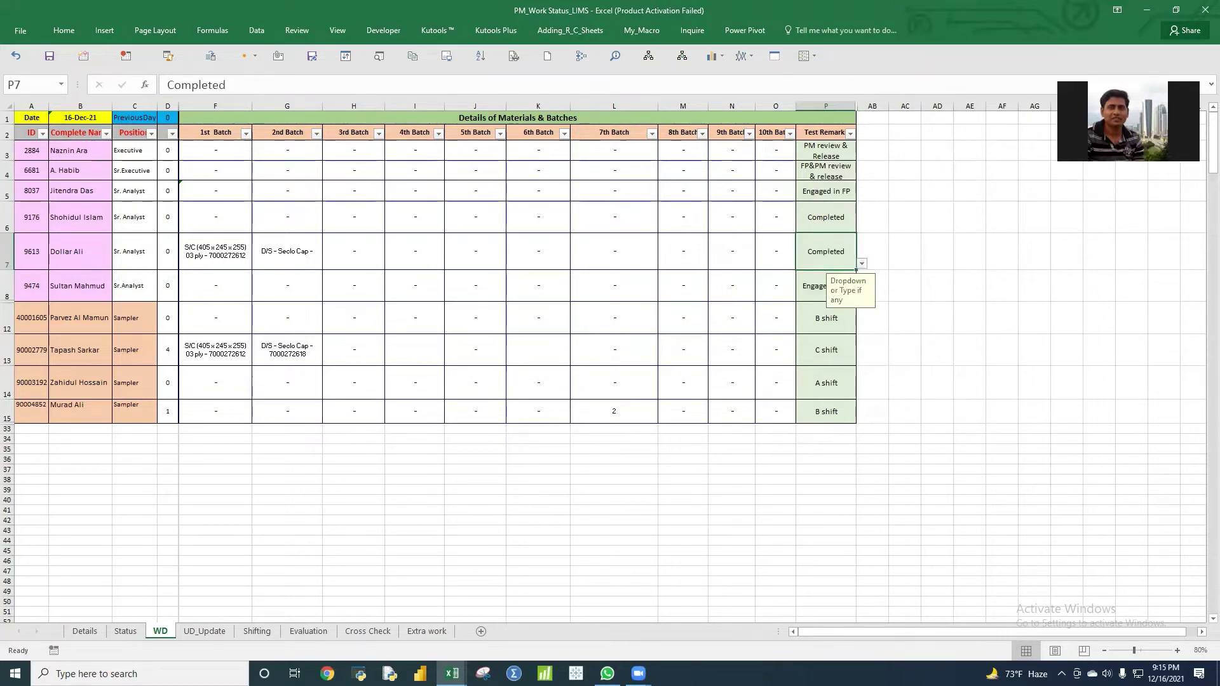
left_click(116, 633)
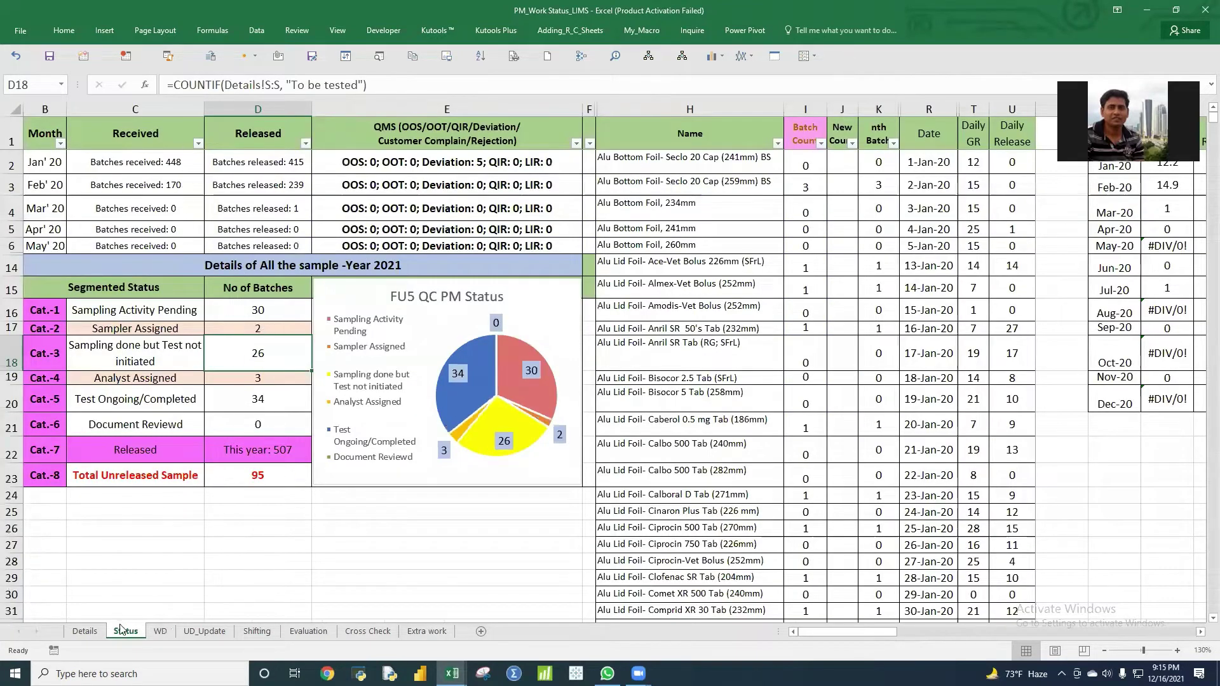
Look over the Details and WD sheets, then close PM_Work Status_LIMS with Don't Save
left_click(88, 631)
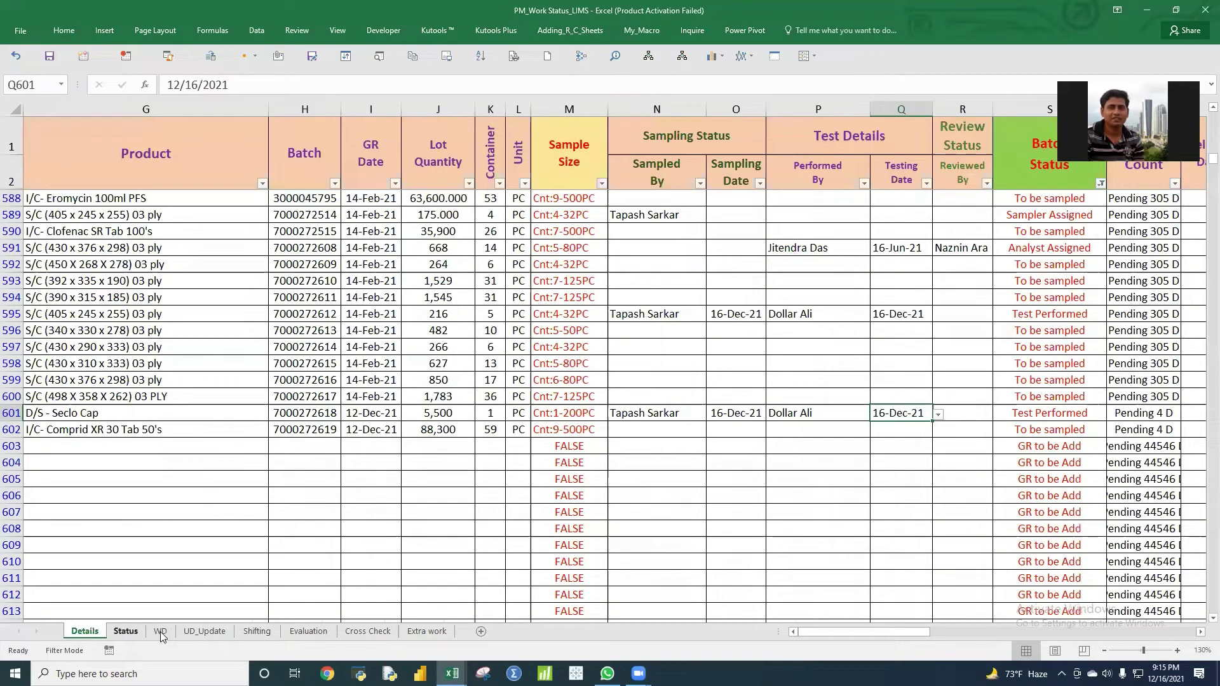
left_click(164, 631)
left_click(85, 632)
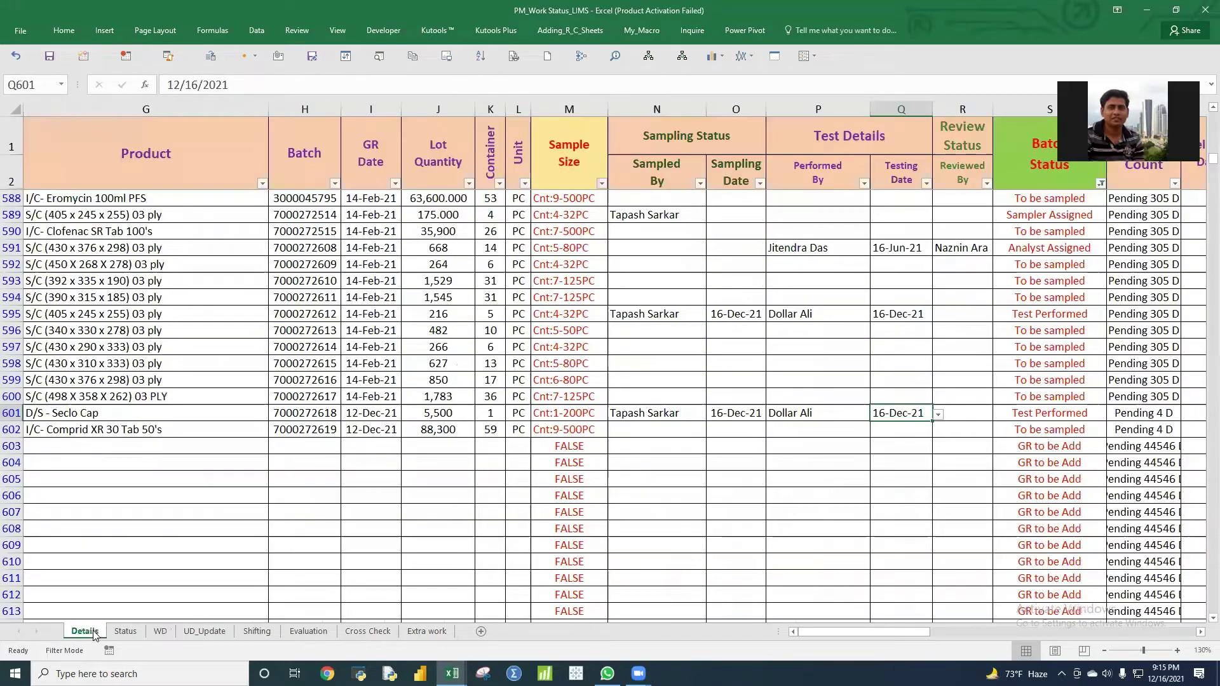
left_click(1203, 9)
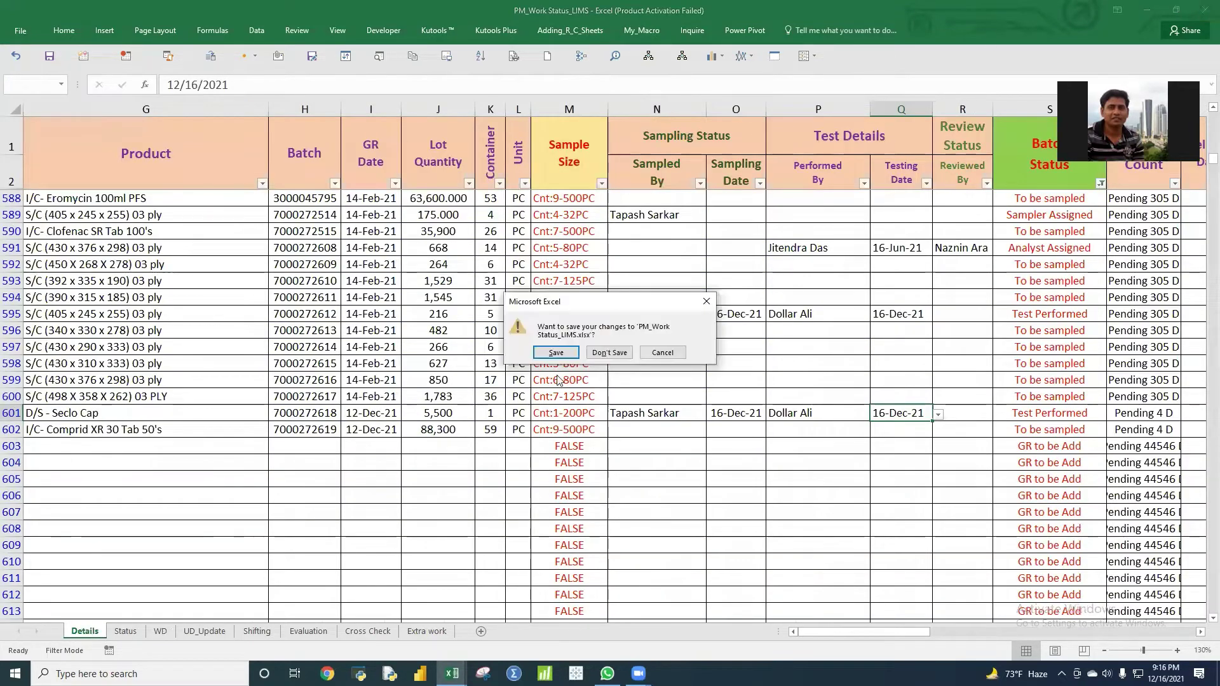
left_click(614, 353)
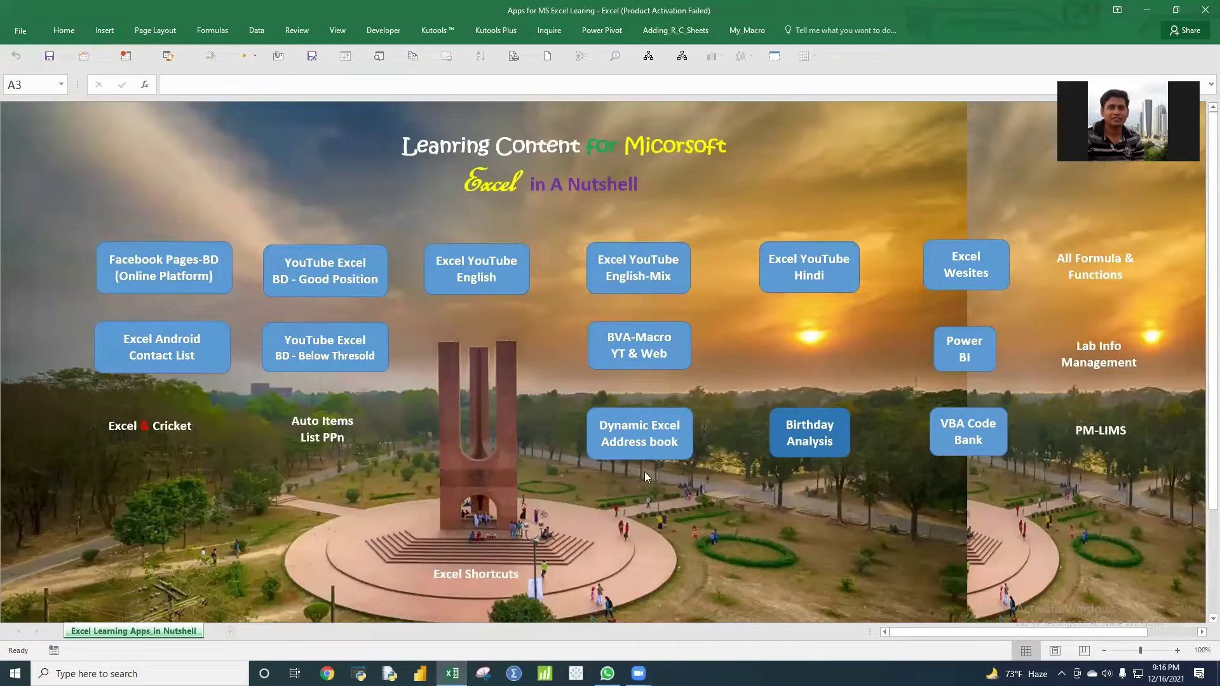
Open the Dynamic Excel Address book workbook and select the Database sheet's header row
left_click(632, 430)
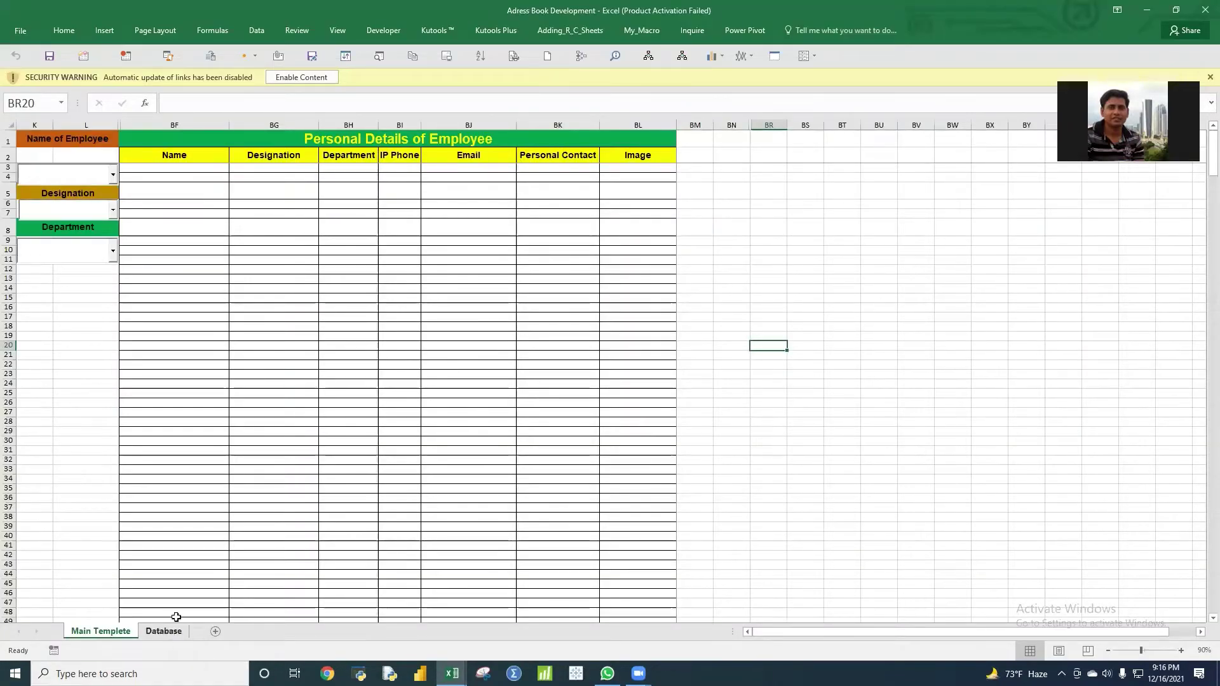
left_click(163, 630)
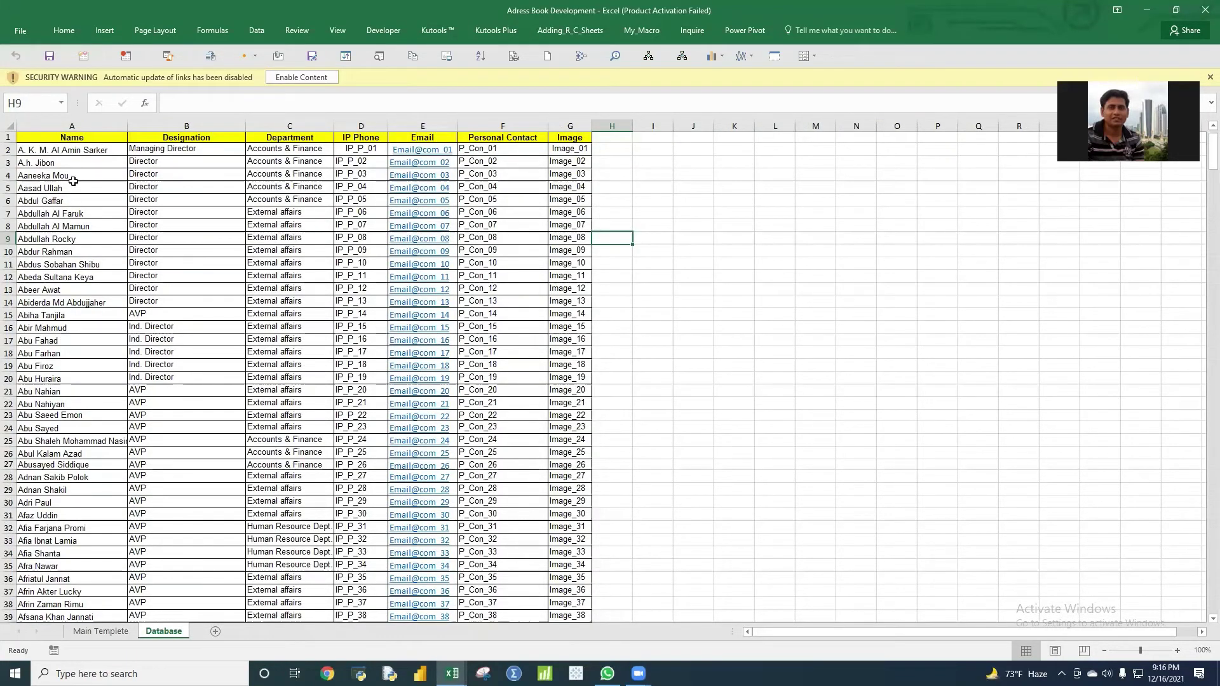
left_click(72, 137)
left_click(606, 149)
scroll(554, 202, "down", 3)
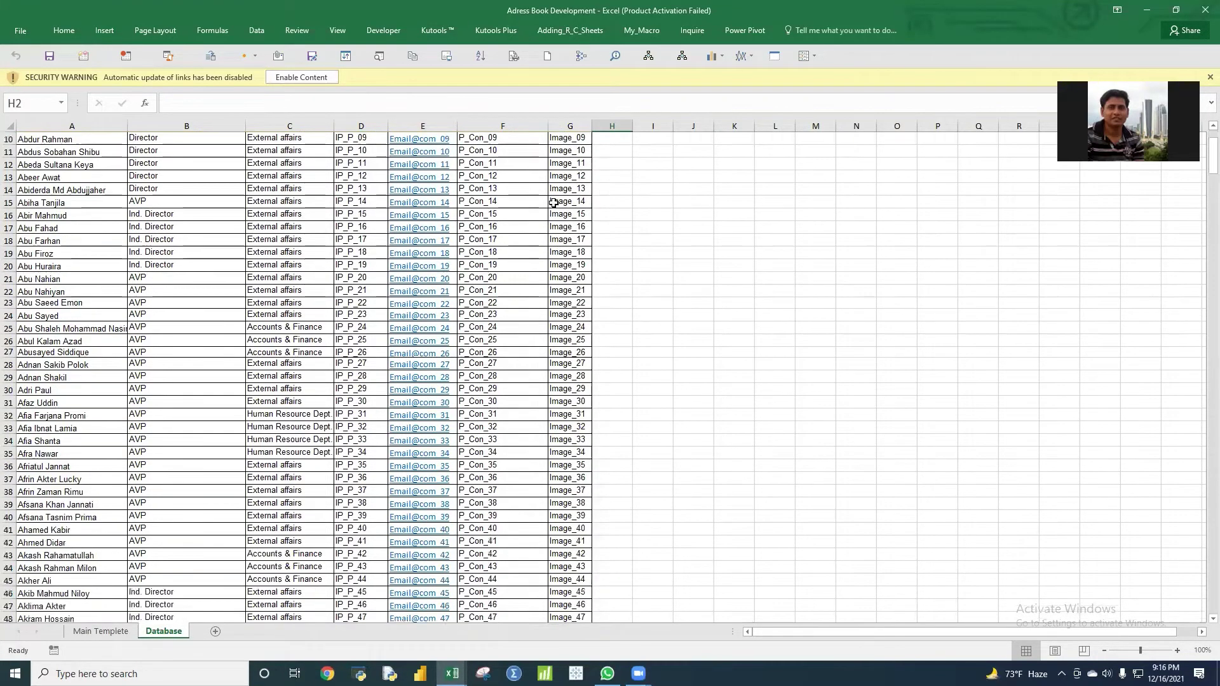
scroll(554, 202, "up", 3)
mouse_move(73, 137)
left_mouse_down()
mouse_move(534, 131)
mouse_move(575, 141)
left_mouse_up()
scroll(336, 267, "down", 4)
scroll(337, 267, "up", 4)
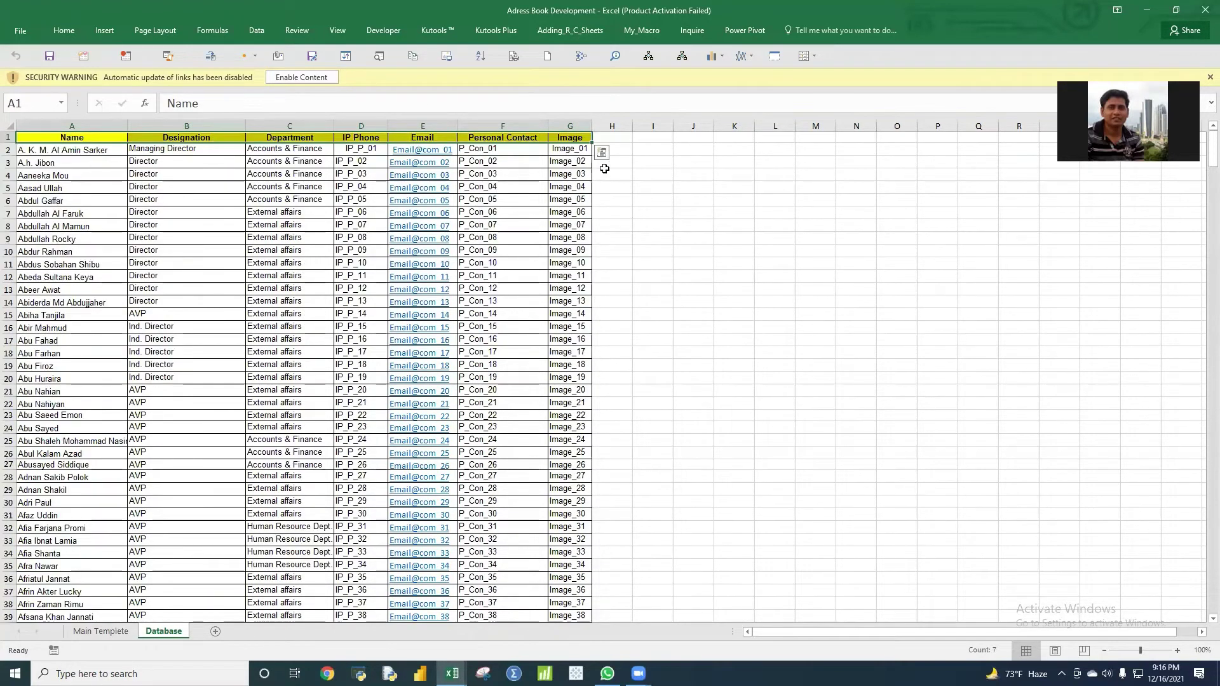
Freeze panes at H2 on the Database sheet, then return to the Main Templete sheet
left_click(613, 149)
left_click(338, 30)
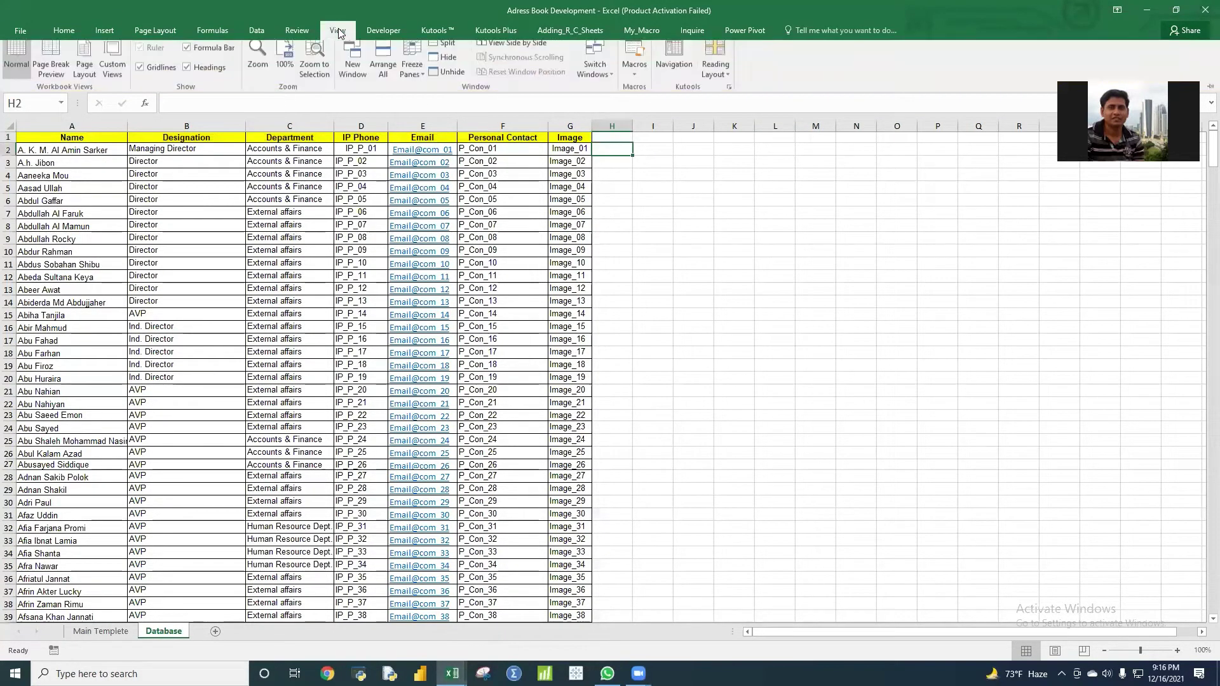
left_click(412, 73)
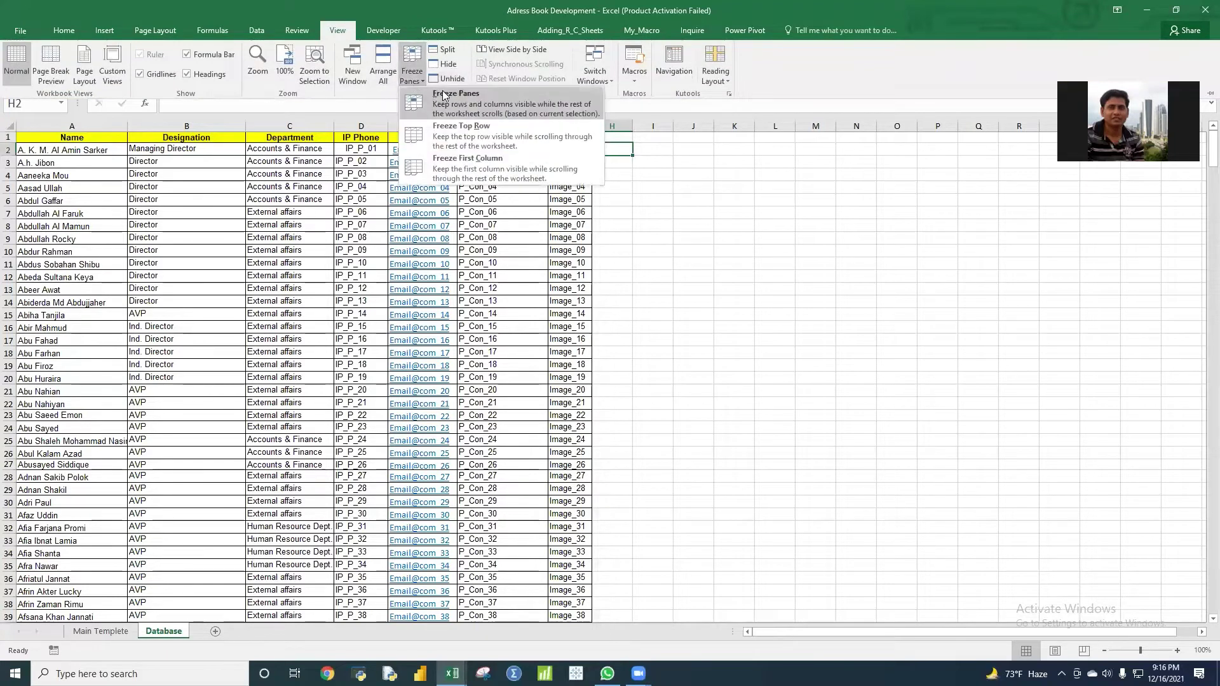
left_click(442, 95)
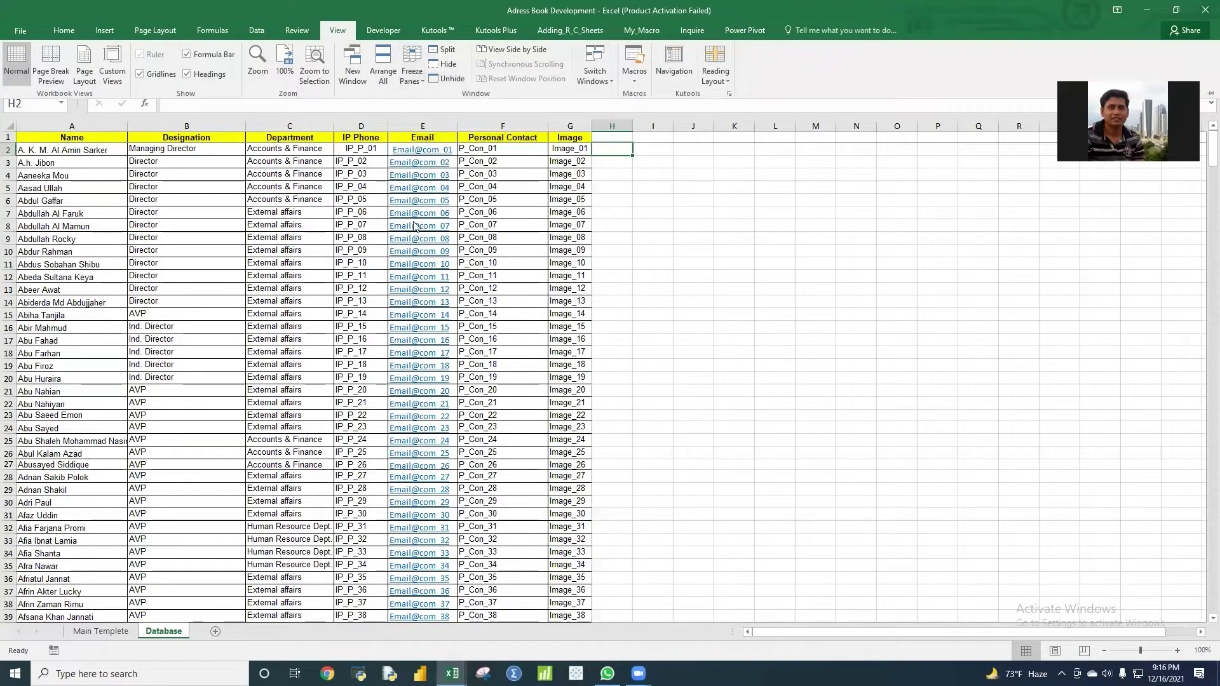
left_click(369, 150)
scroll(368, 150, "down", 6)
scroll(368, 150, "down", 7)
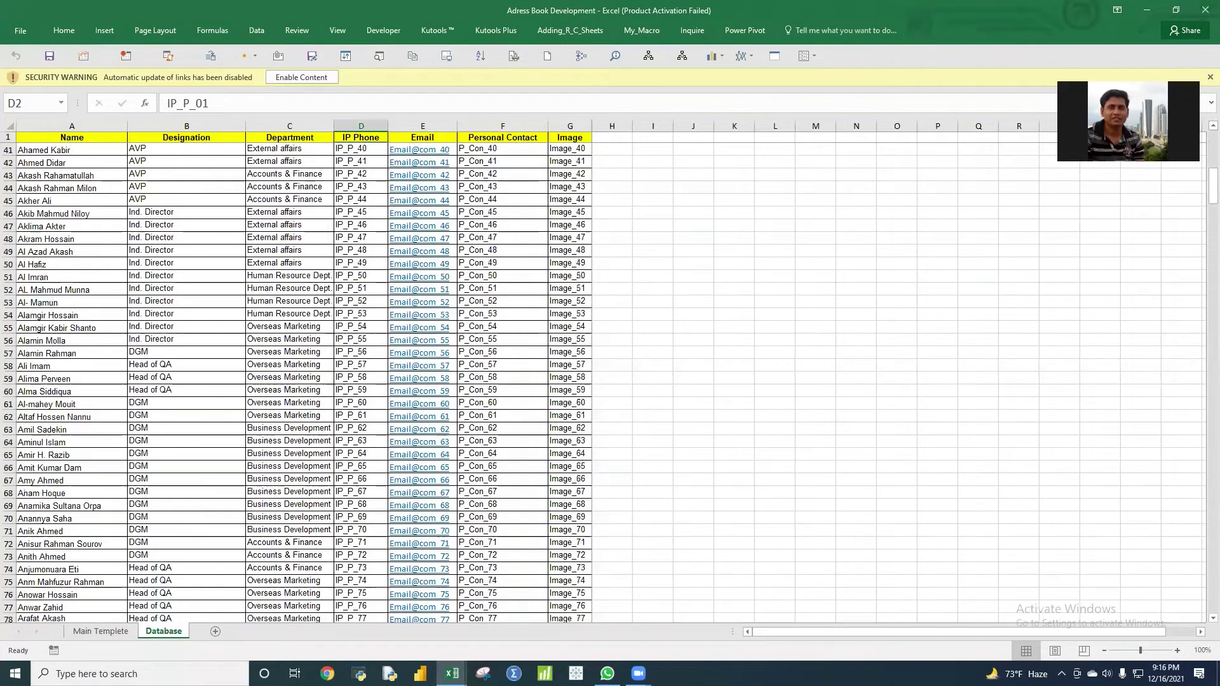
left_click(101, 631)
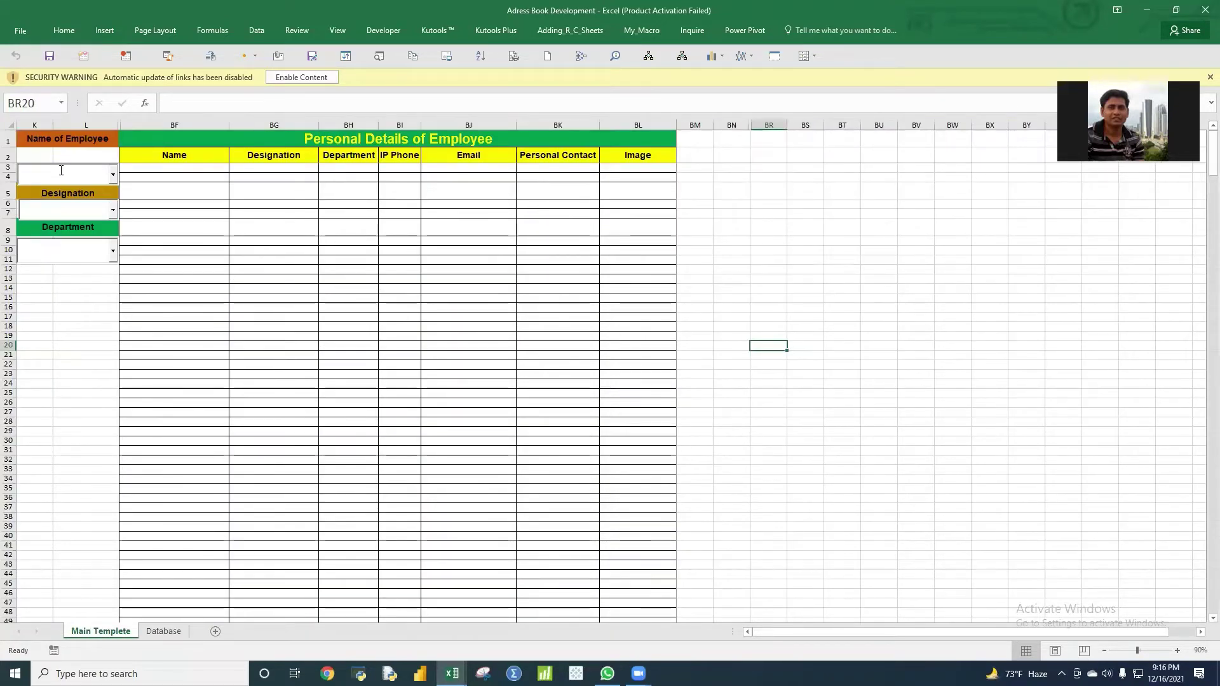
Try two partial employee names in the Name of Employee search box, clearing each afterward
left_click(63, 249)
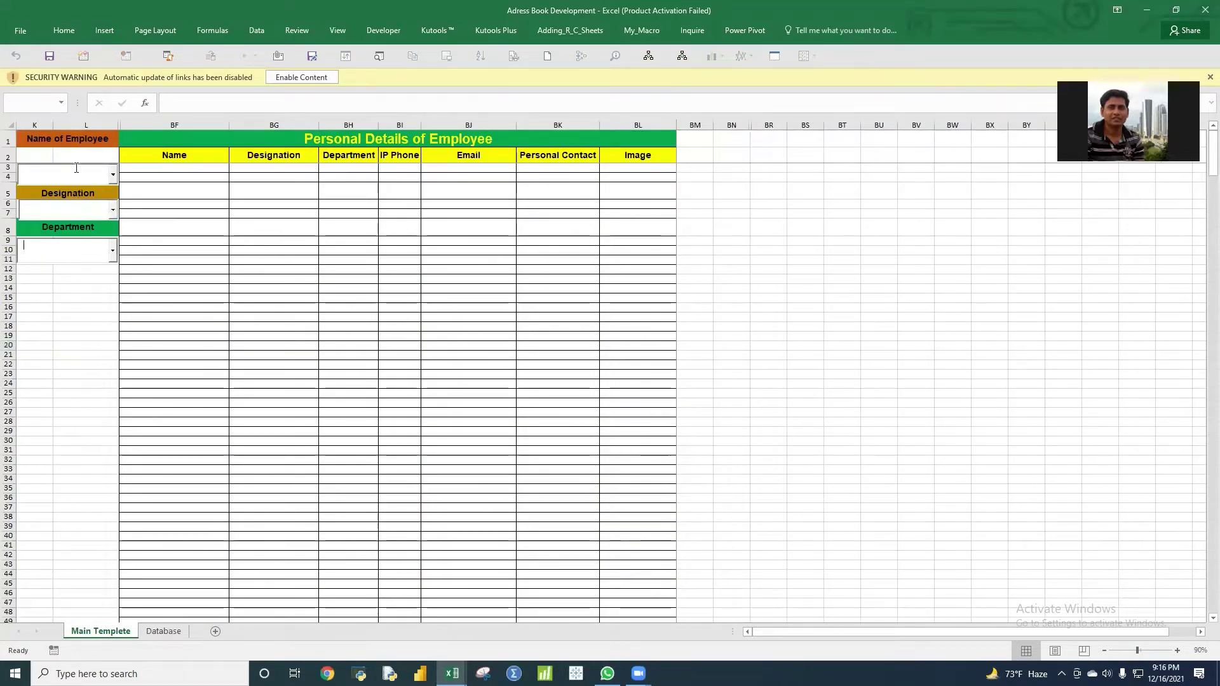
left_click(71, 155)
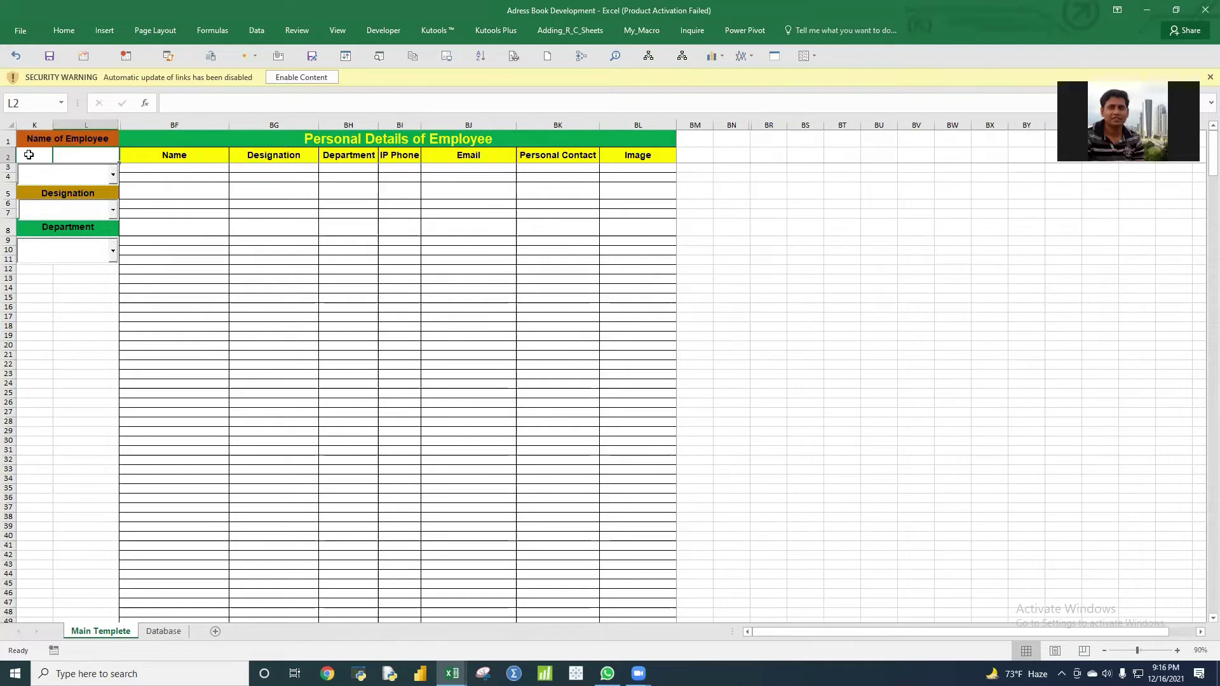
left_click(83, 178)
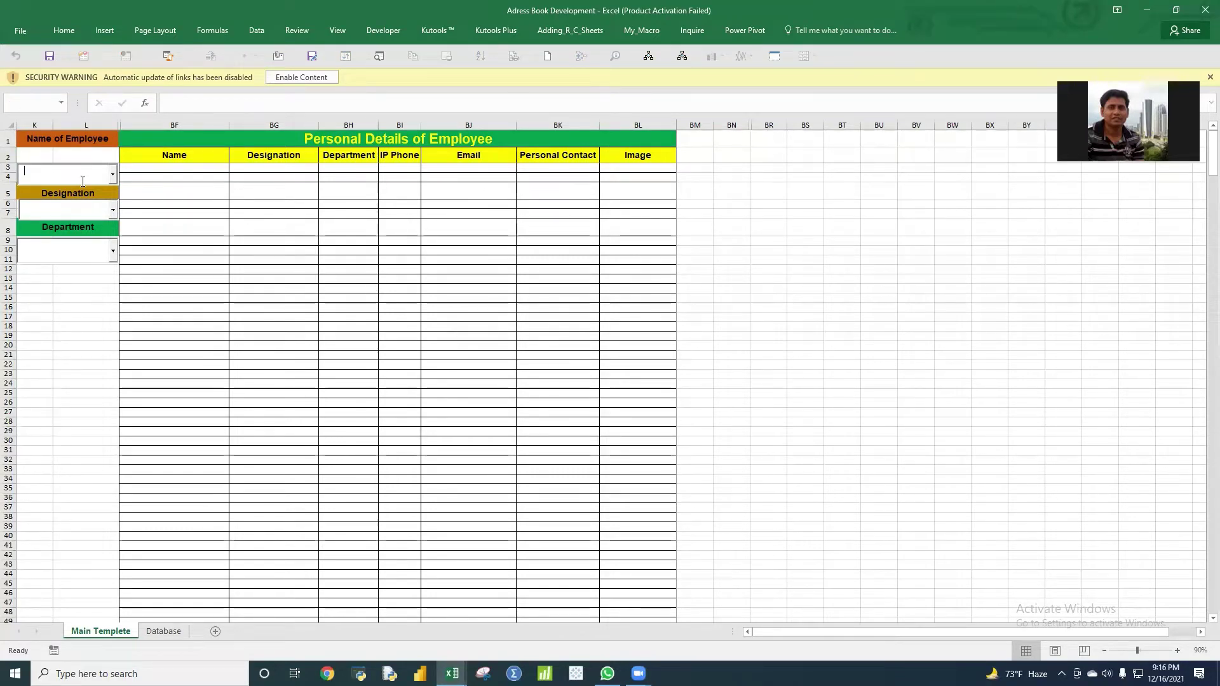
type("m")
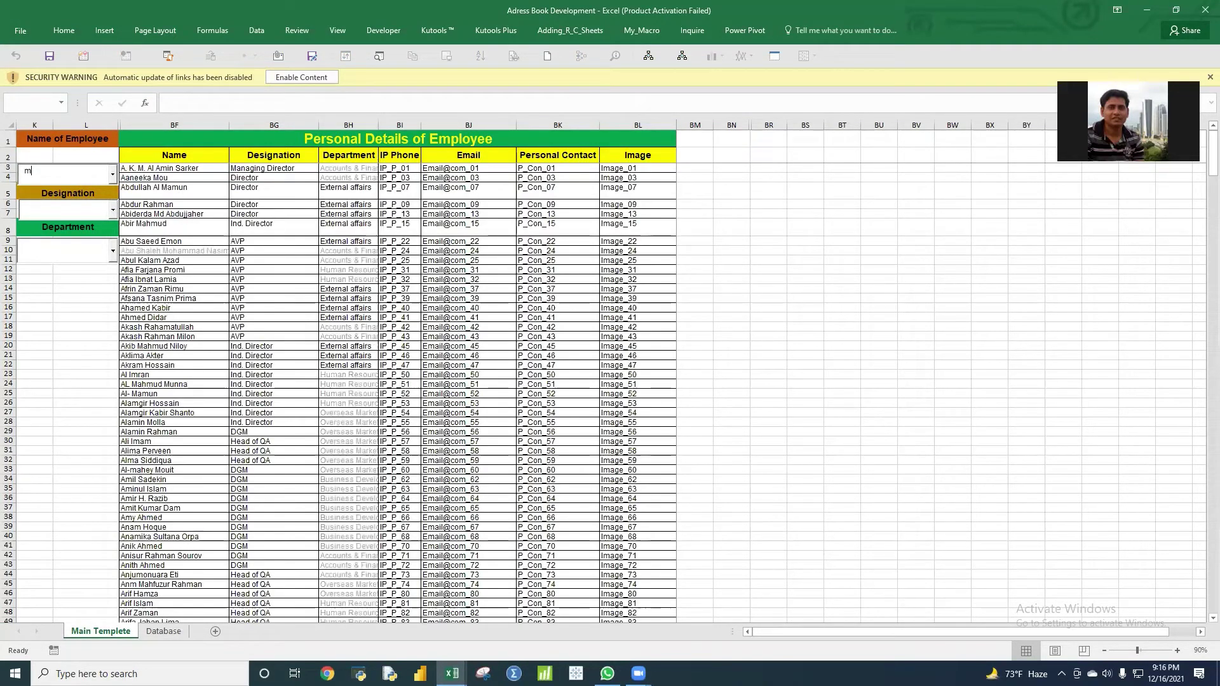
type("amun")
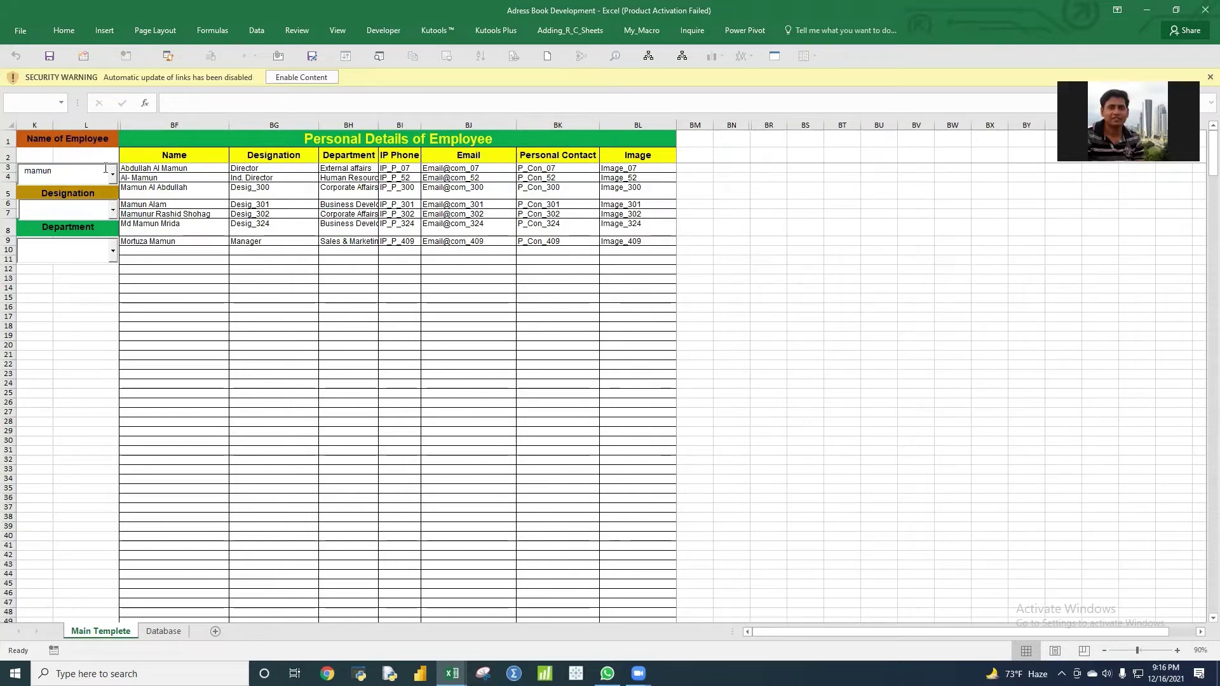
key("BackSpace")
key("BackSpace")
key("BackSpace")
key("BackSpace")
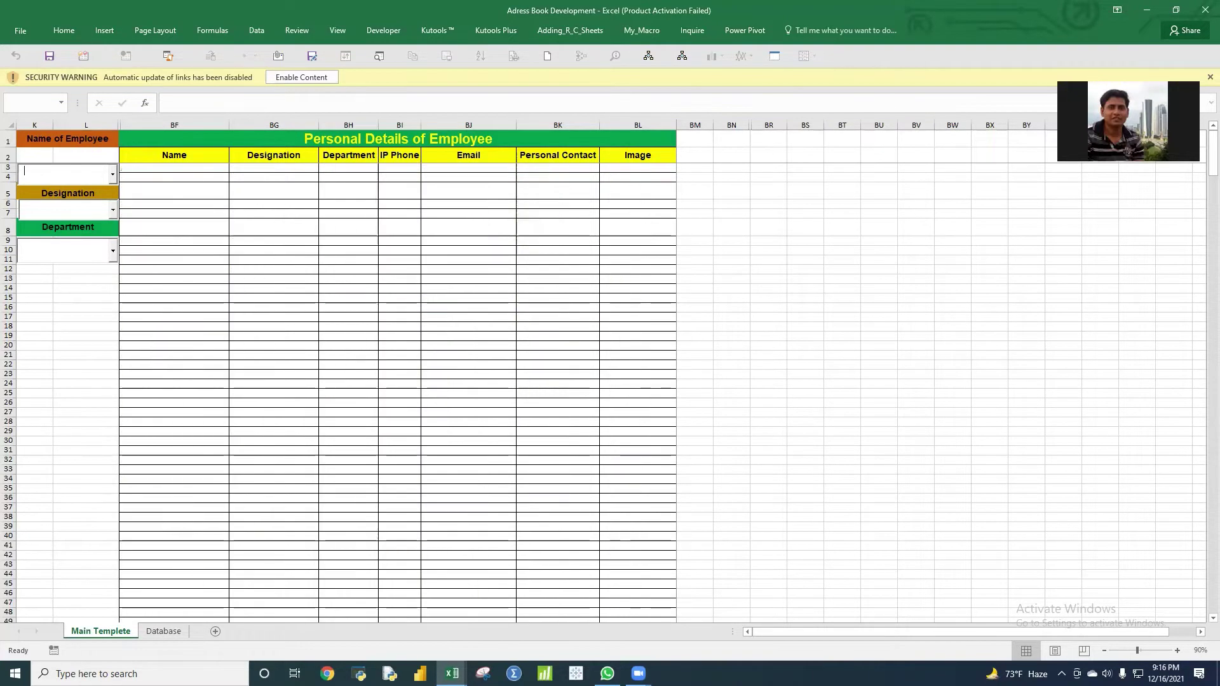
type("ha")
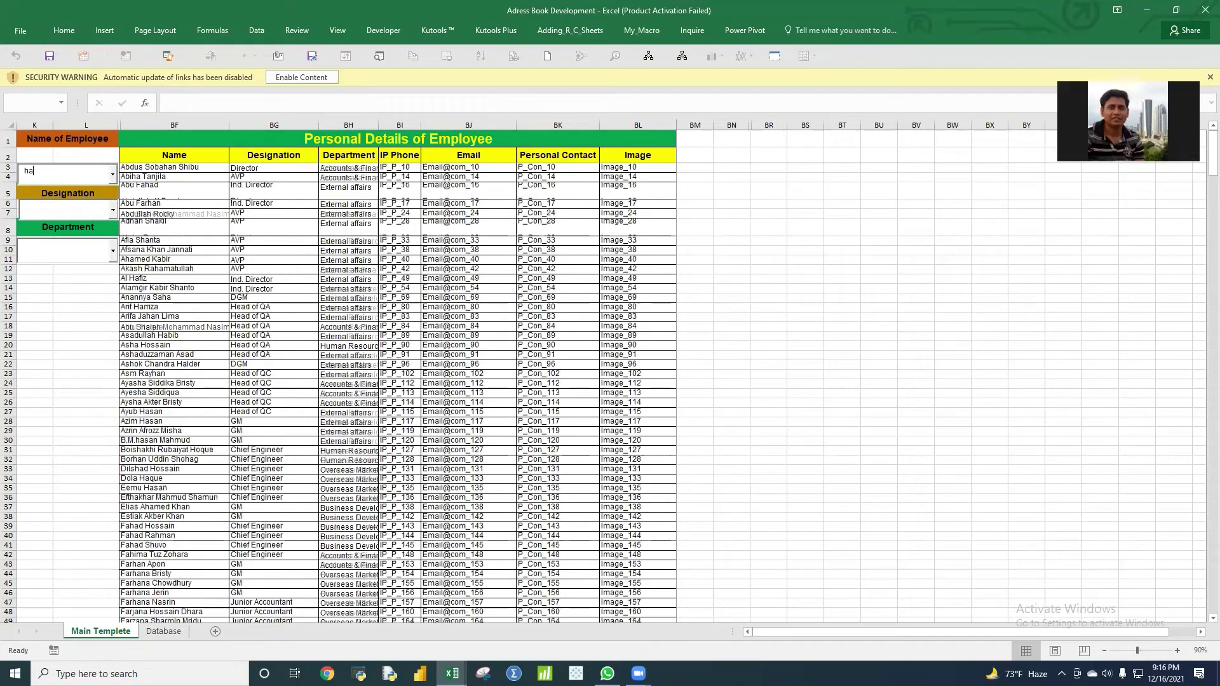
type("san")
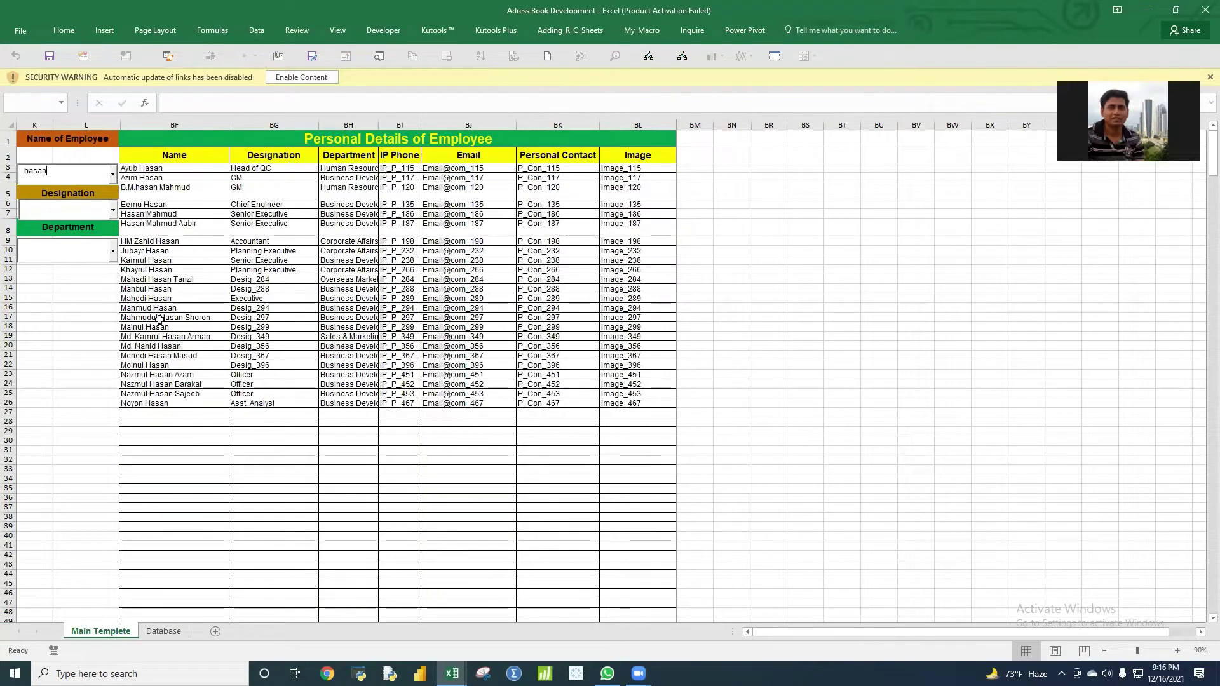
key("BackSpace")
key("BackSpace")
key("BackSpace")
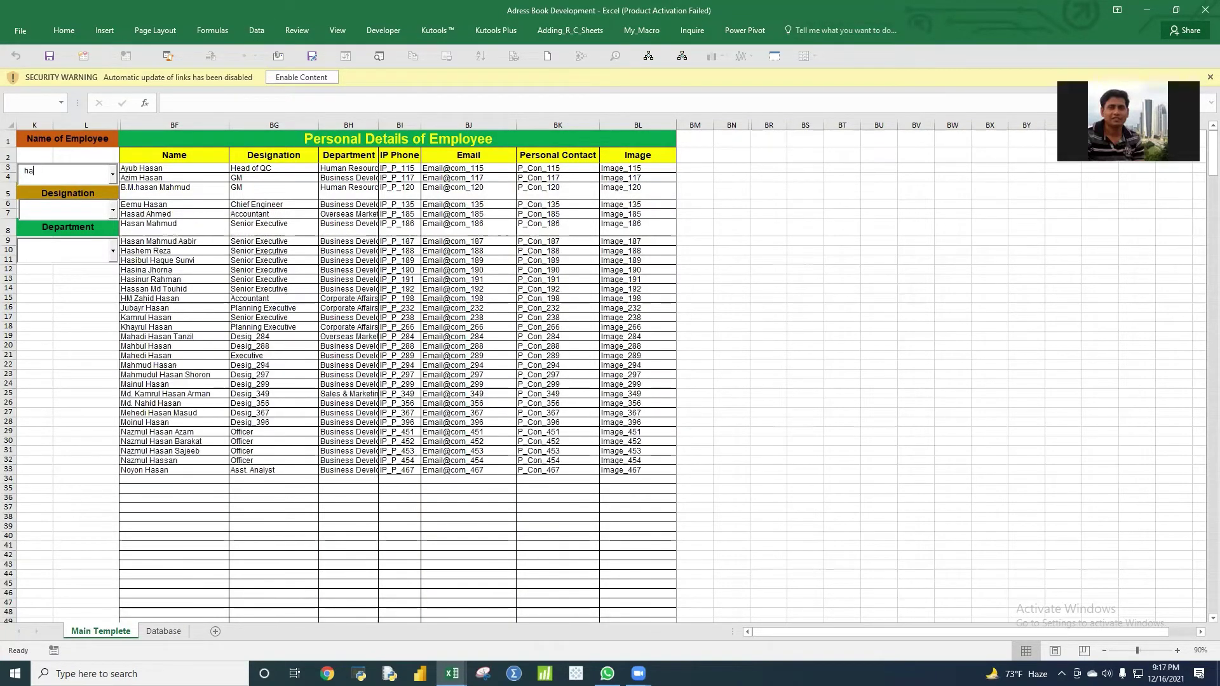
key("BackSpace")
key("BackSpace")
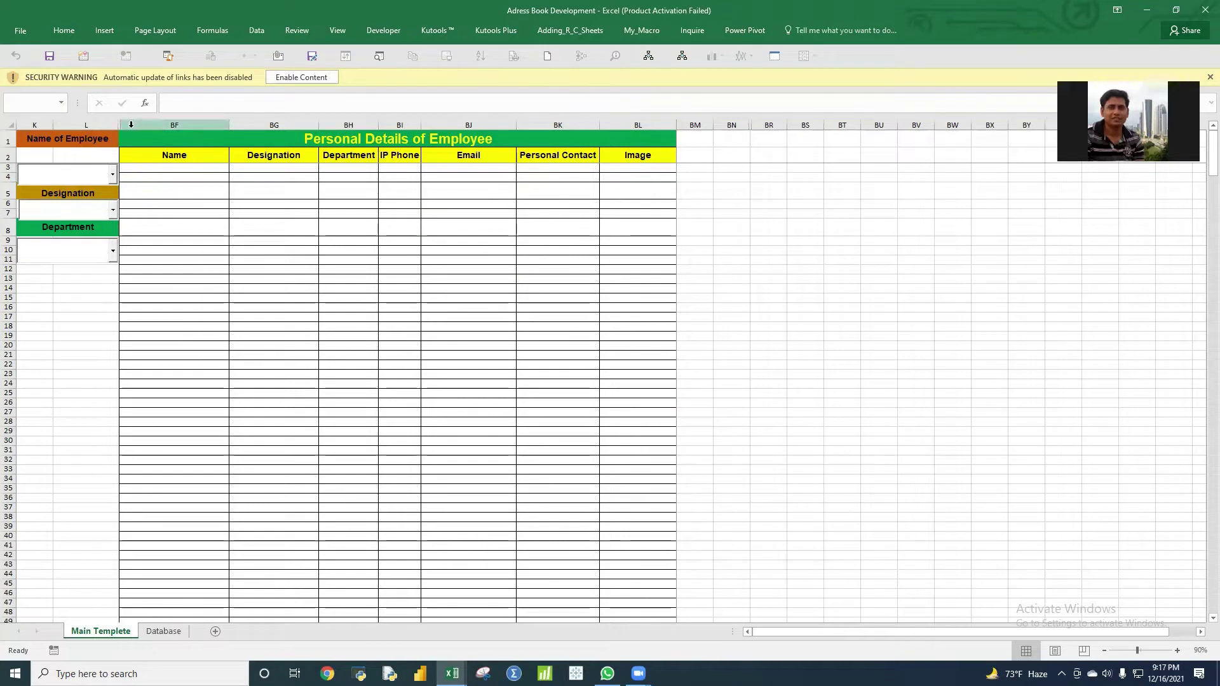
left_click(116, 126)
left_click_drag(118, 127, 134, 126)
right_click(133, 126)
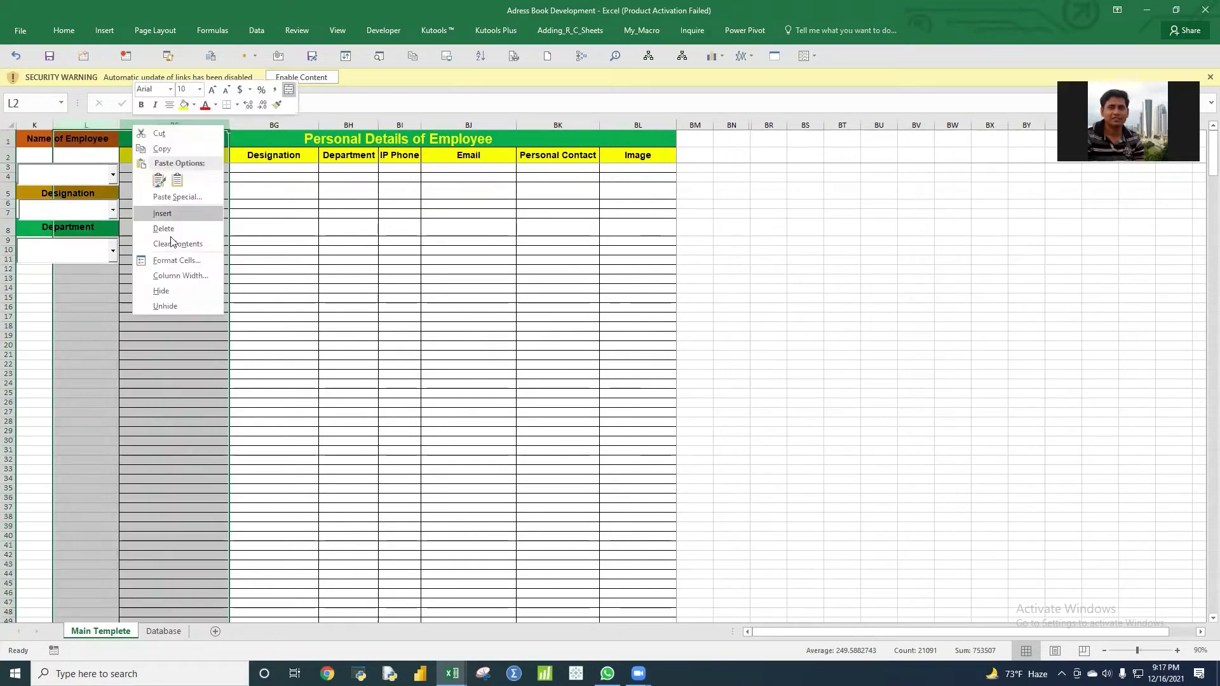
left_click(171, 308)
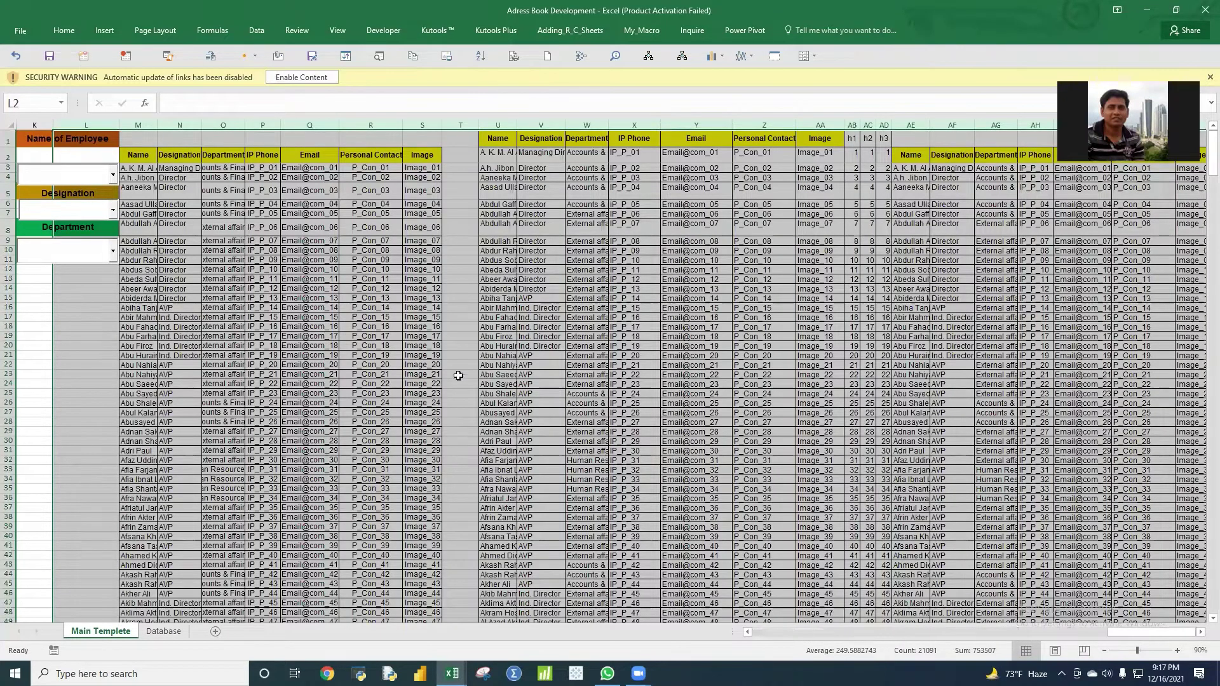
left_click(5, 127)
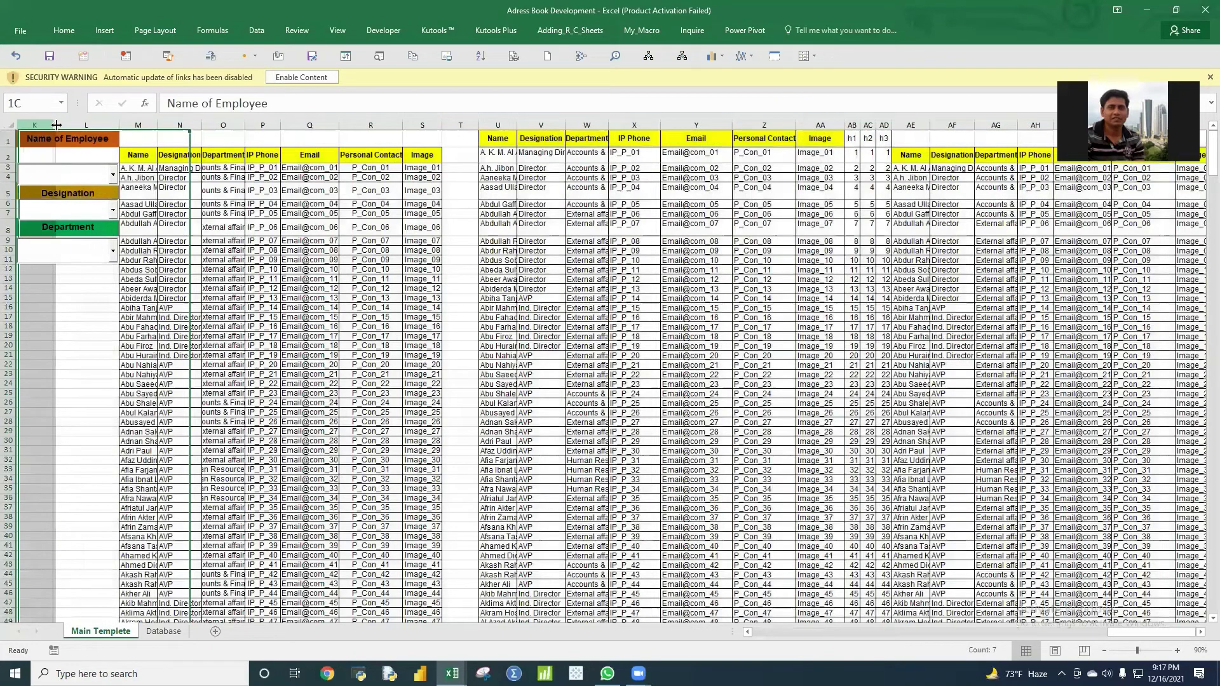
left_click(41, 122)
key("shift+F10")
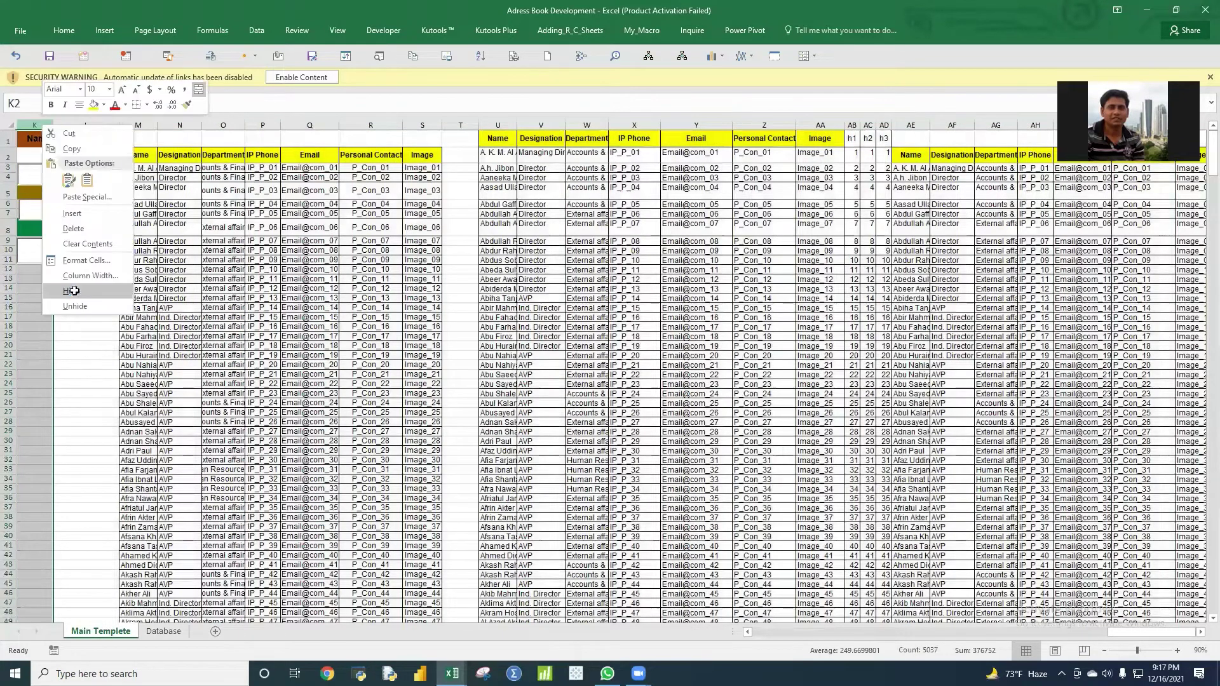
left_click(75, 290)
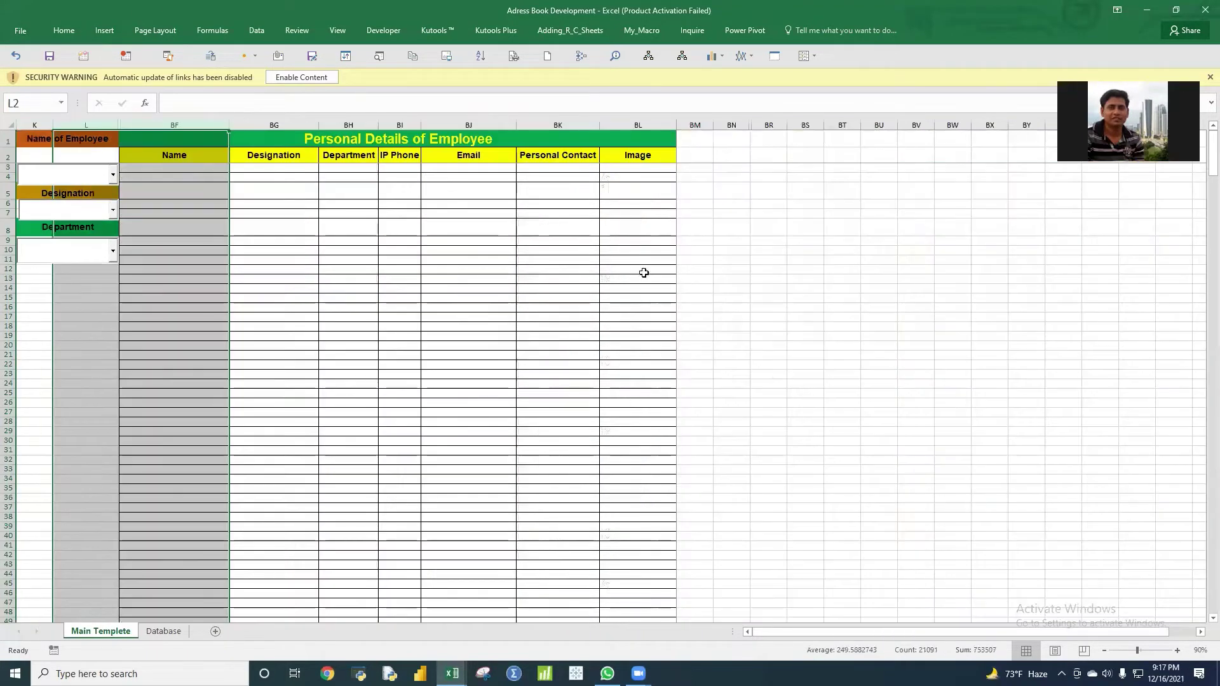
left_click(68, 206)
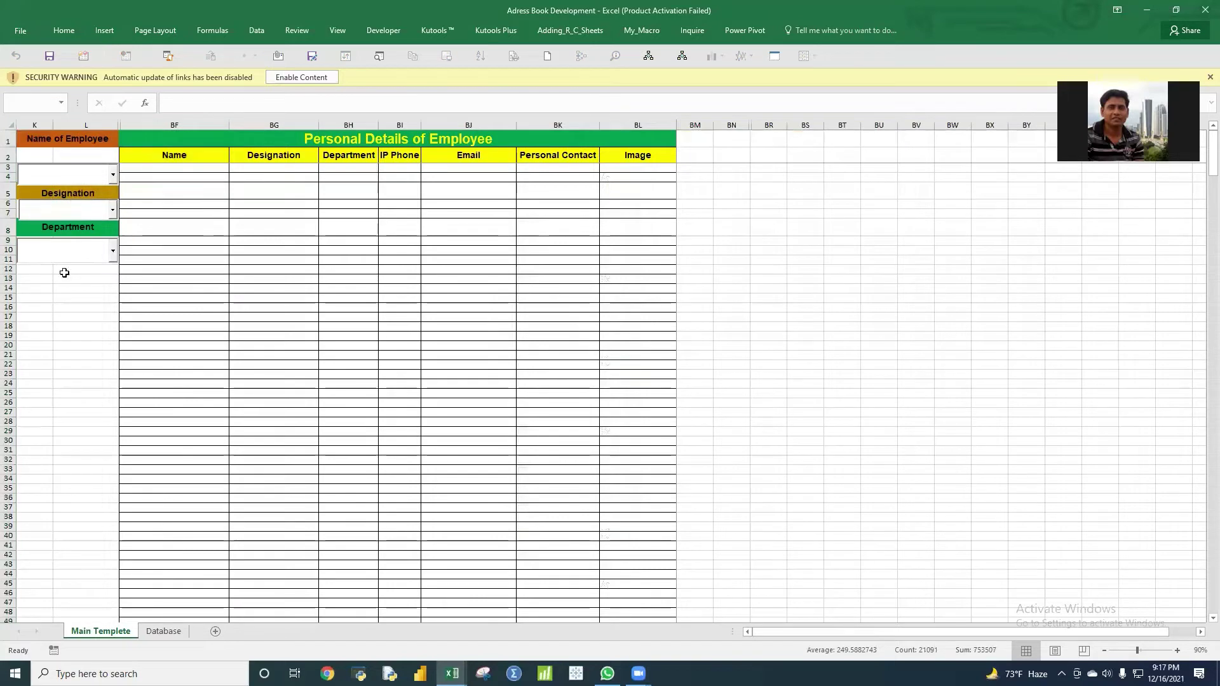
left_click(164, 631)
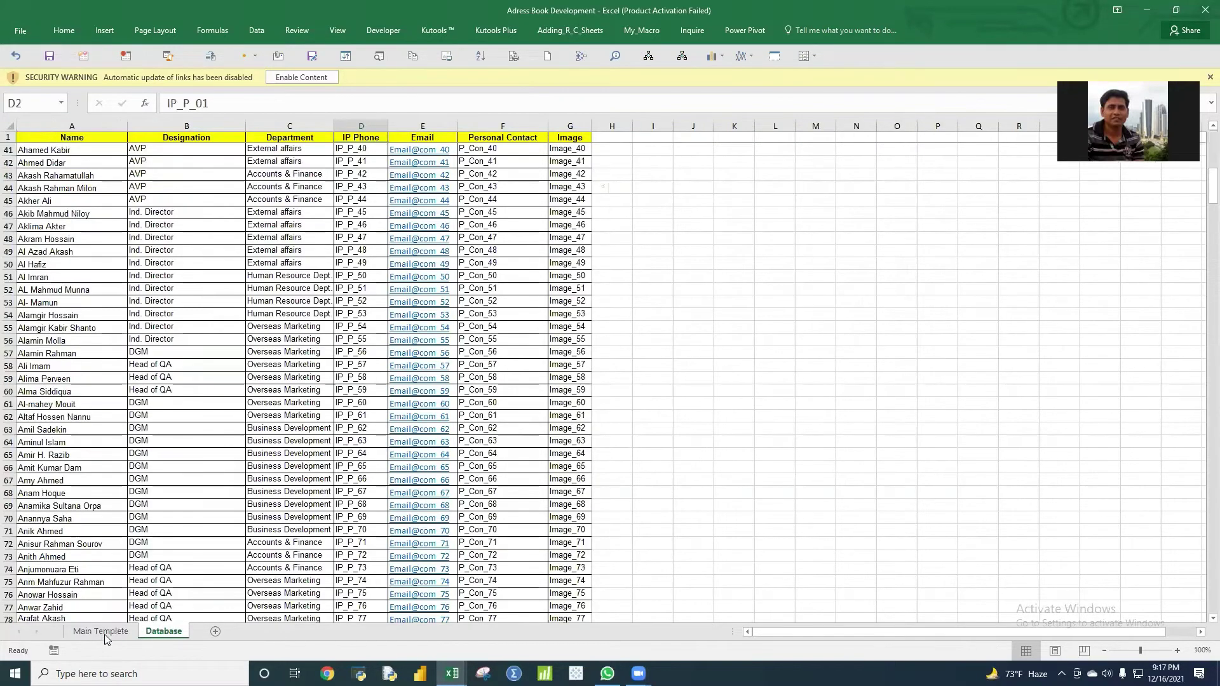
left_click(101, 633)
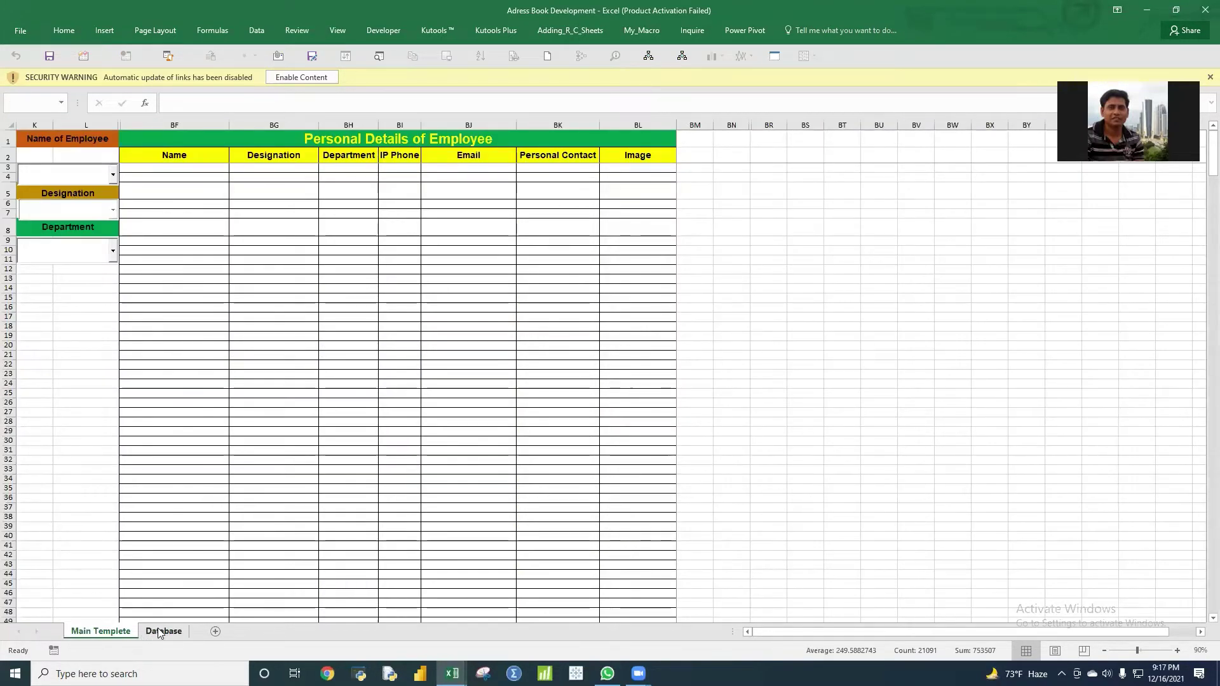
left_click(160, 632)
left_click(163, 632)
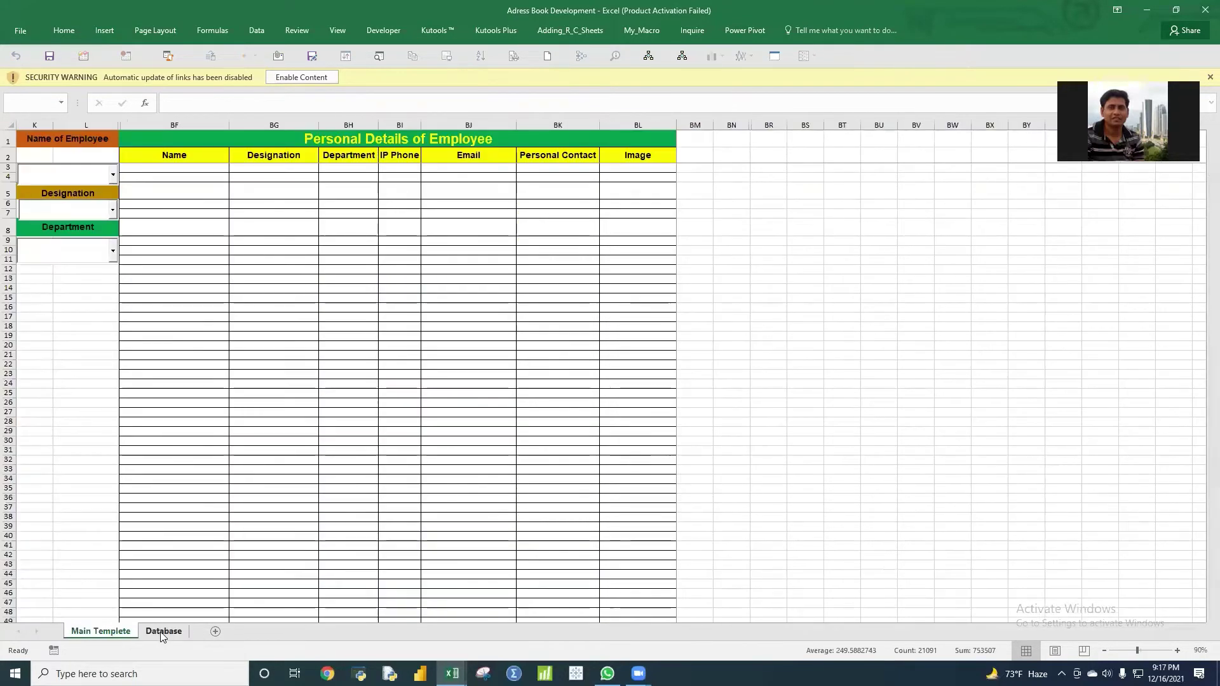
left_click(163, 631)
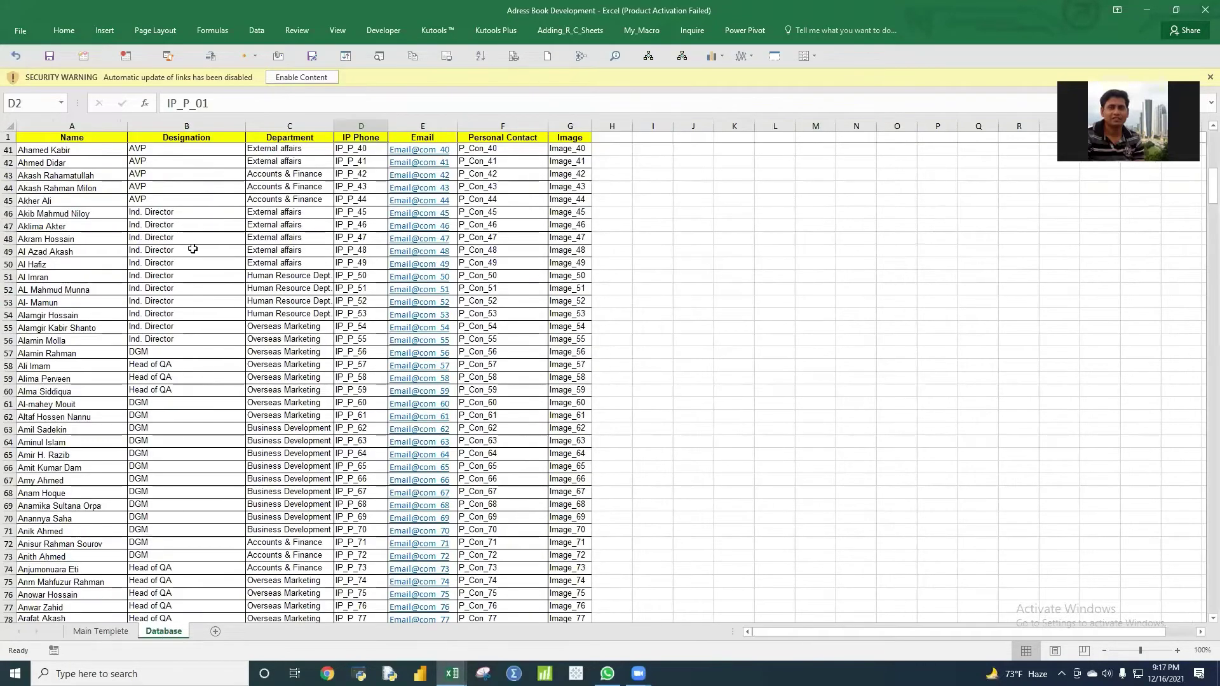
left_click(100, 632)
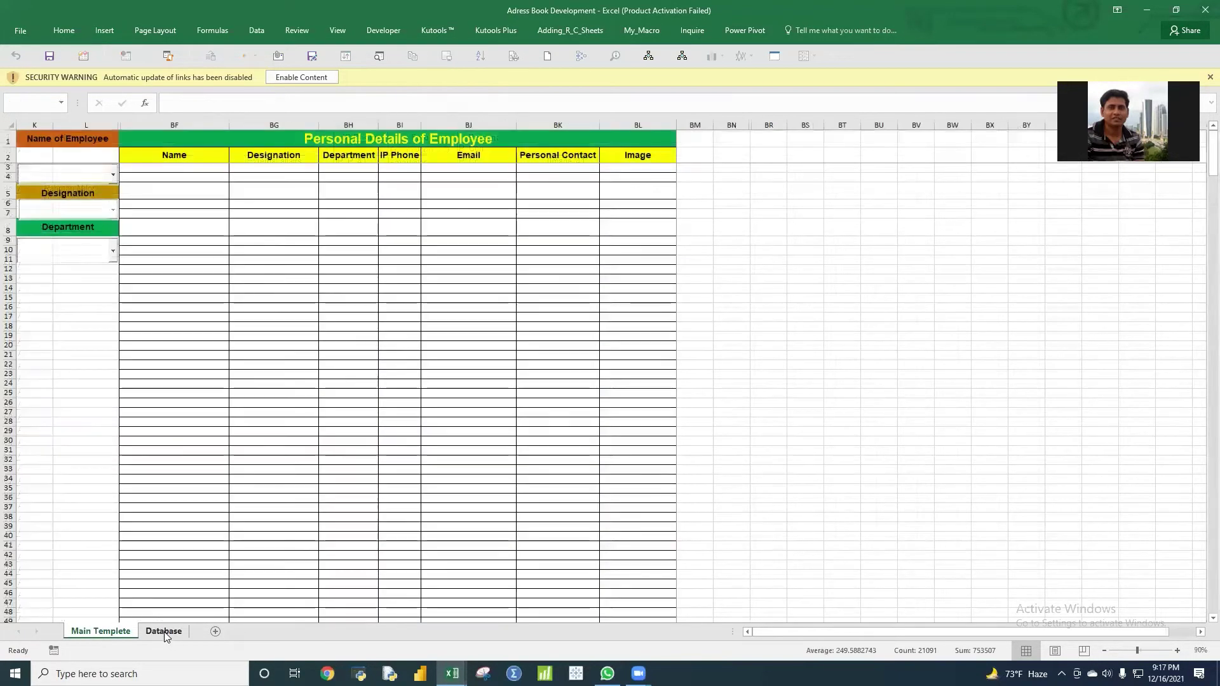
left_click(166, 633)
left_click(119, 634)
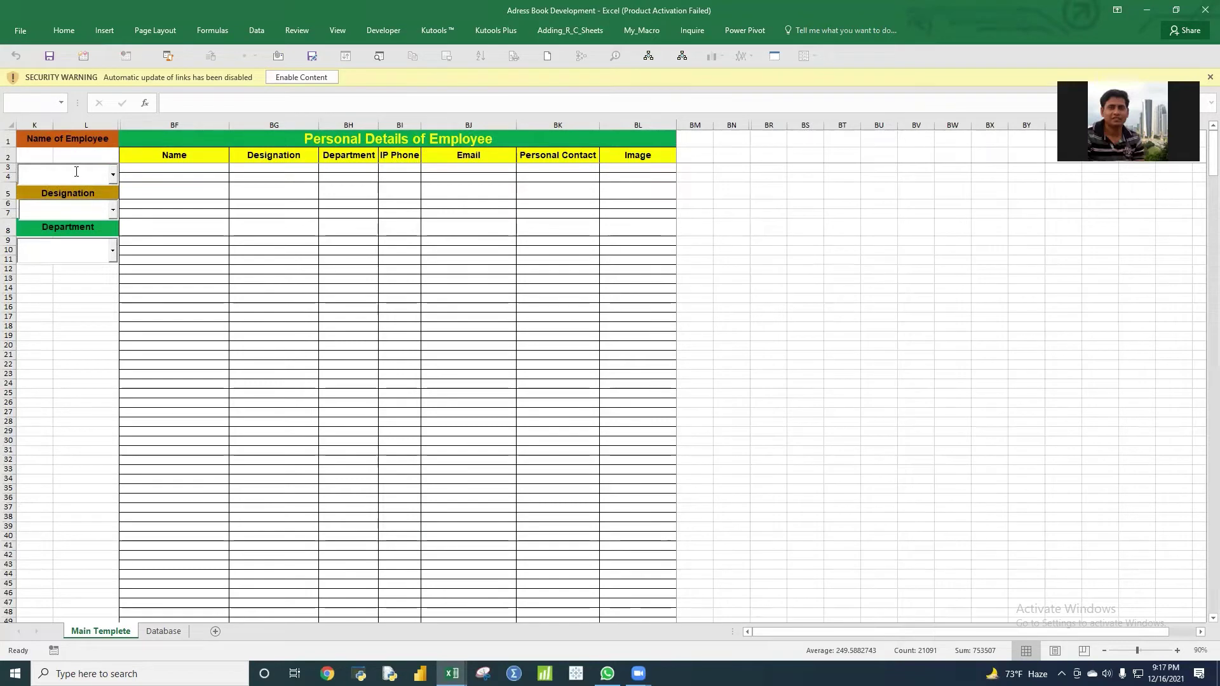
Close the address book without saving and open the Excel Android Contact List workbook
left_click(1202, 13)
left_click(609, 353)
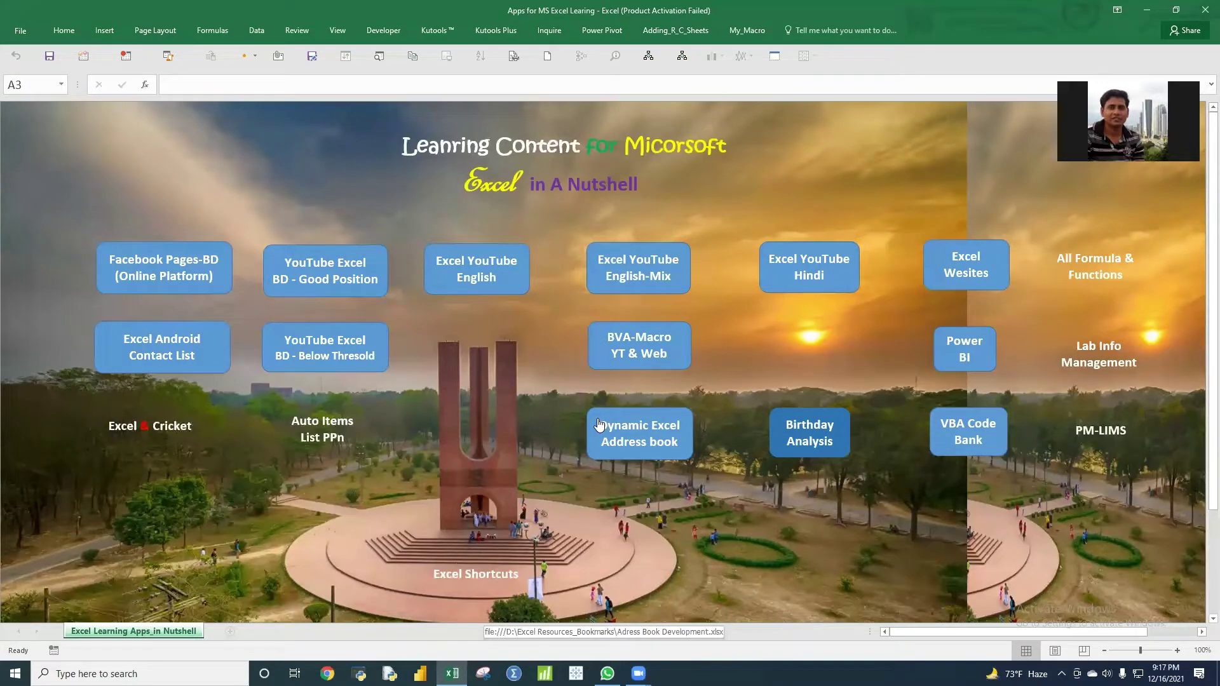
left_click(168, 340)
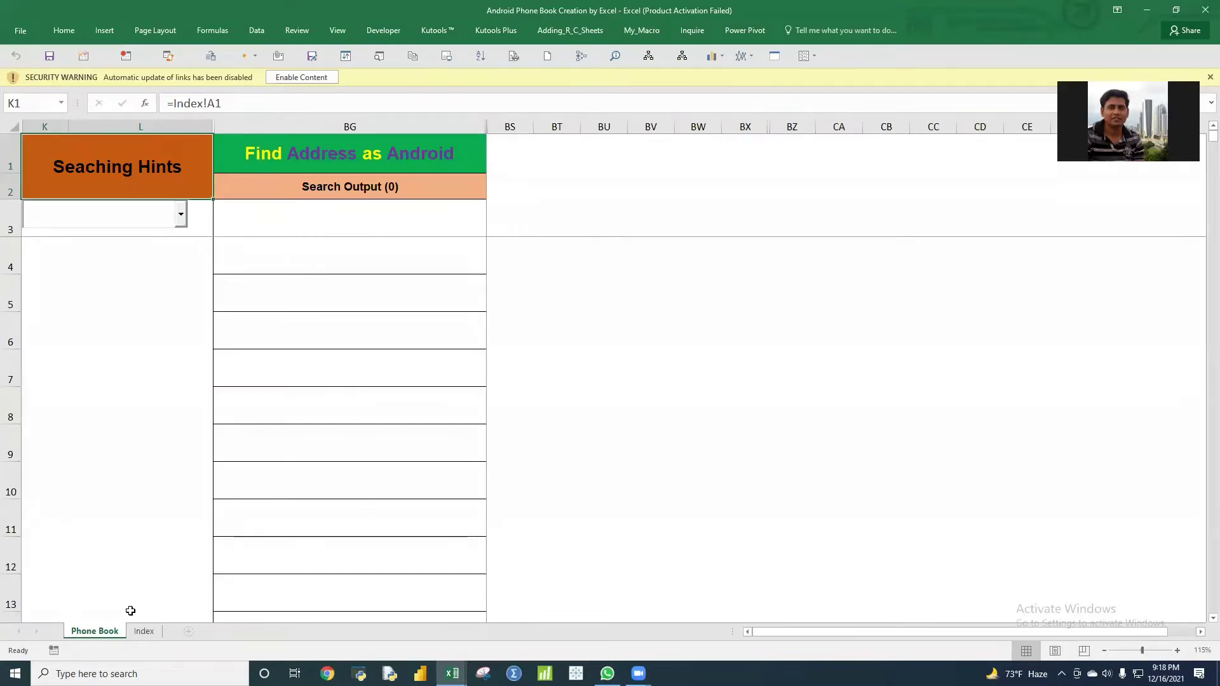
left_click(143, 631)
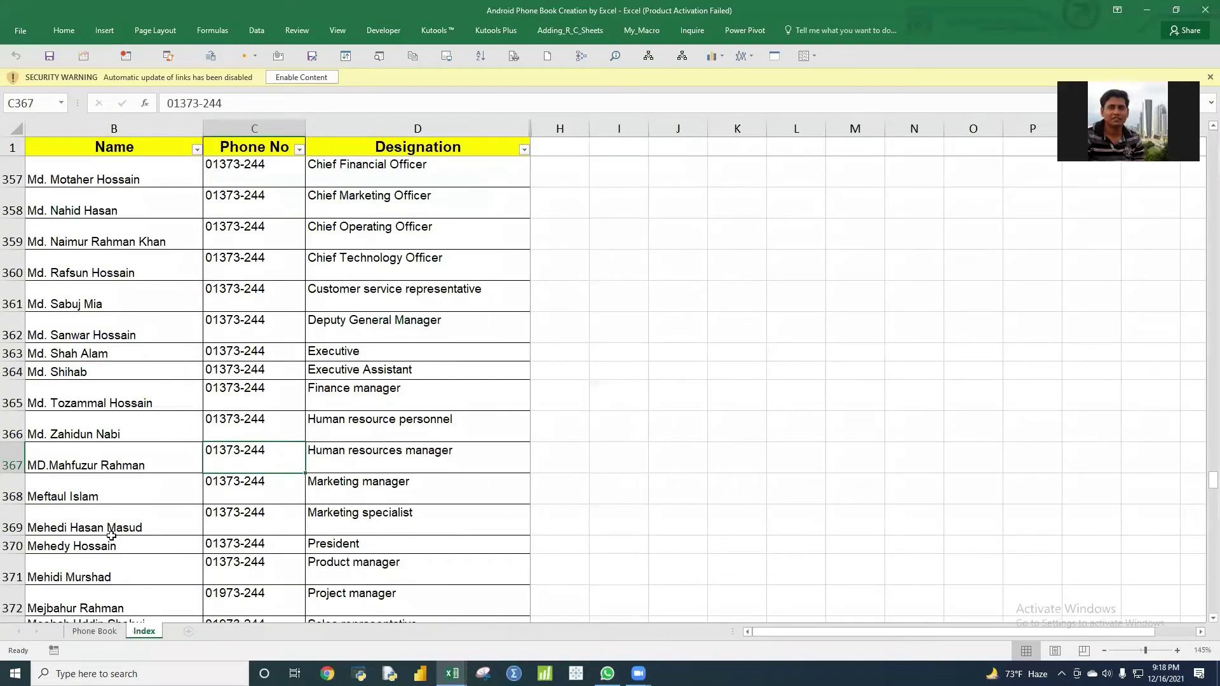
left_click(94, 630)
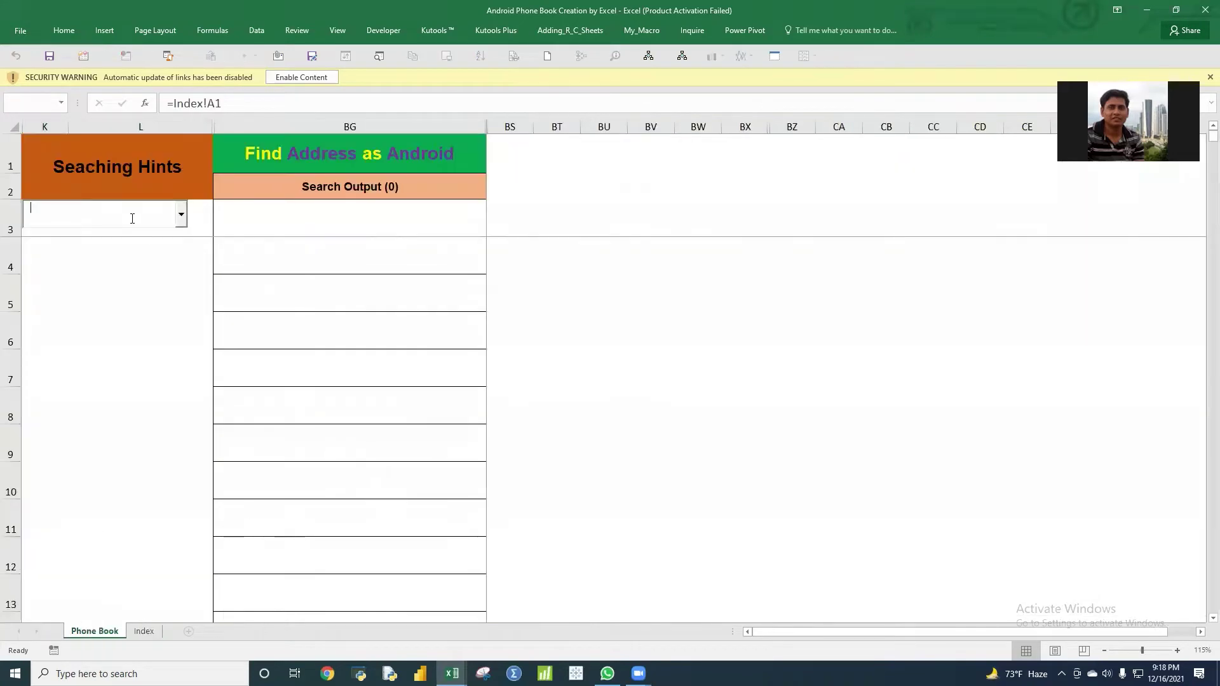
type("01")
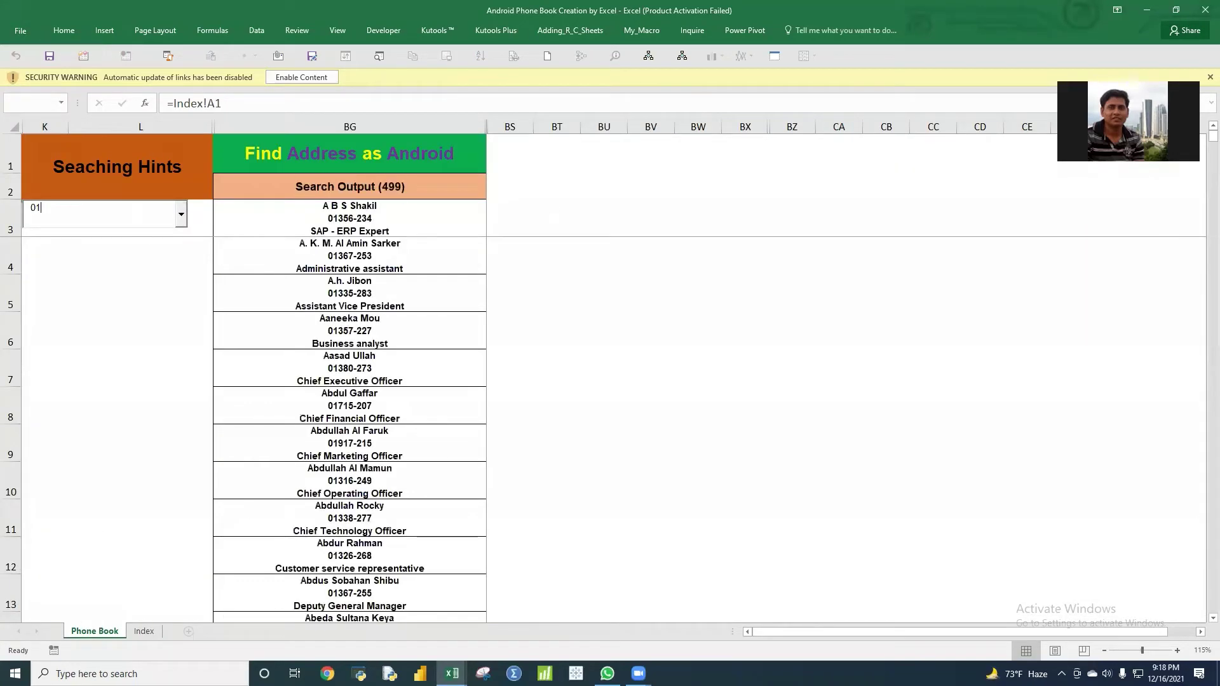
type("45")
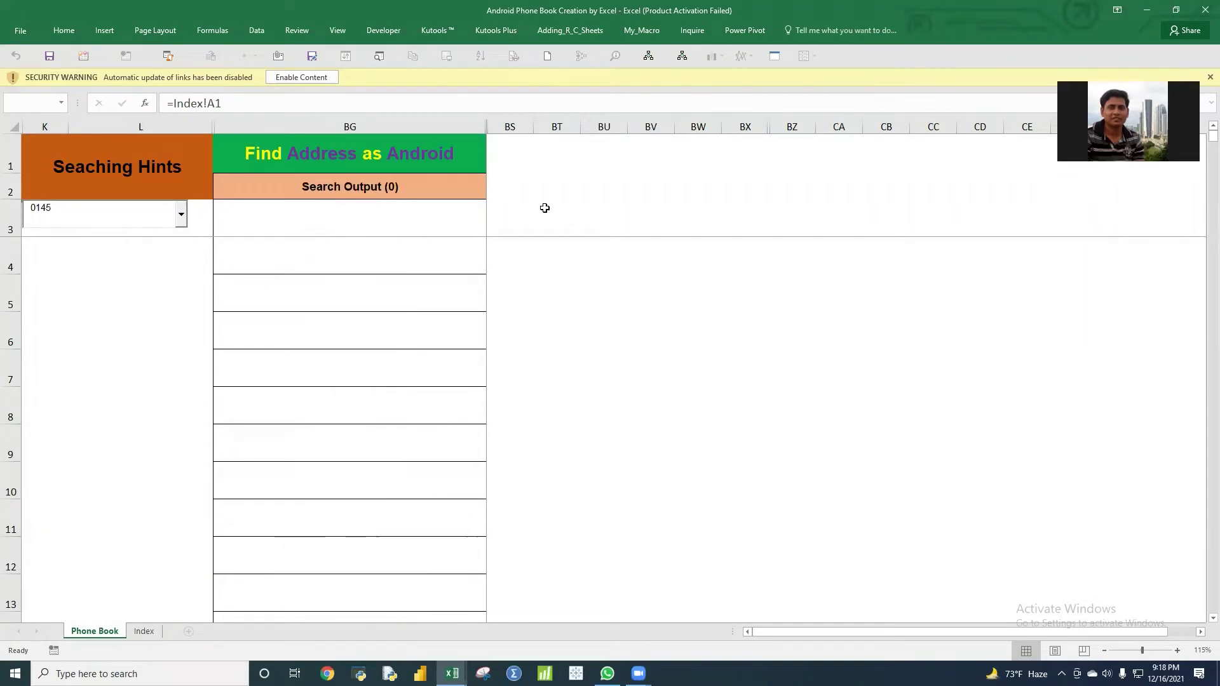
key("BackSpace")
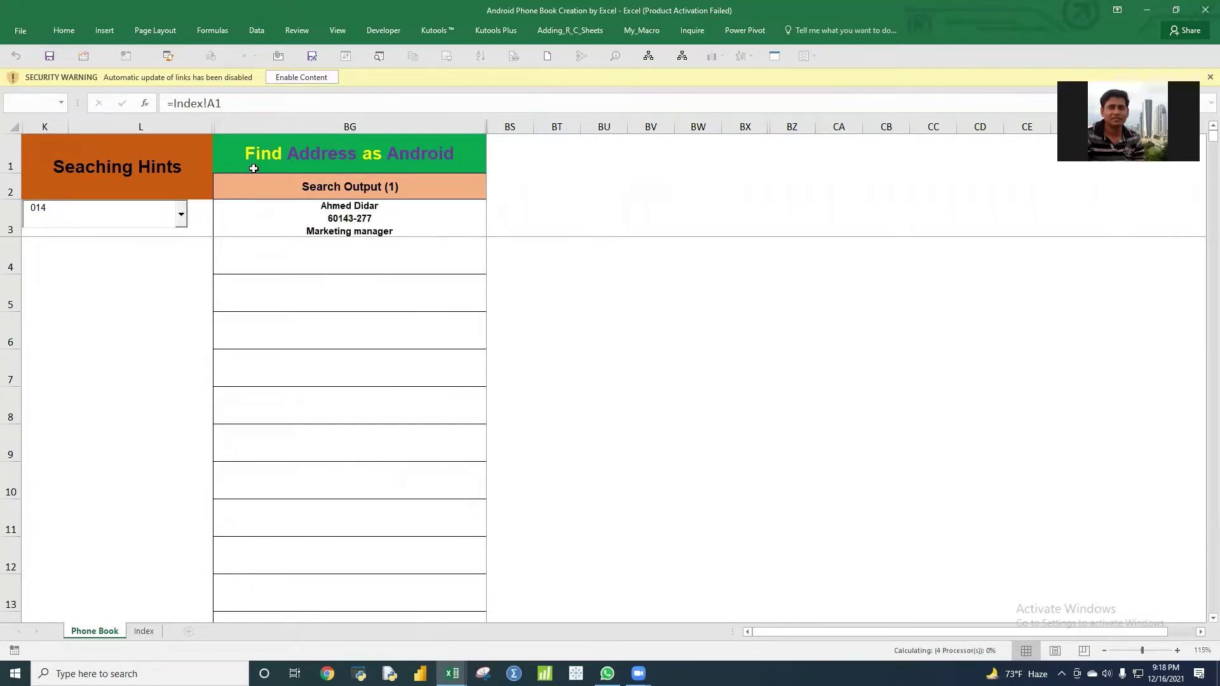
key("BackSpace")
type("7")
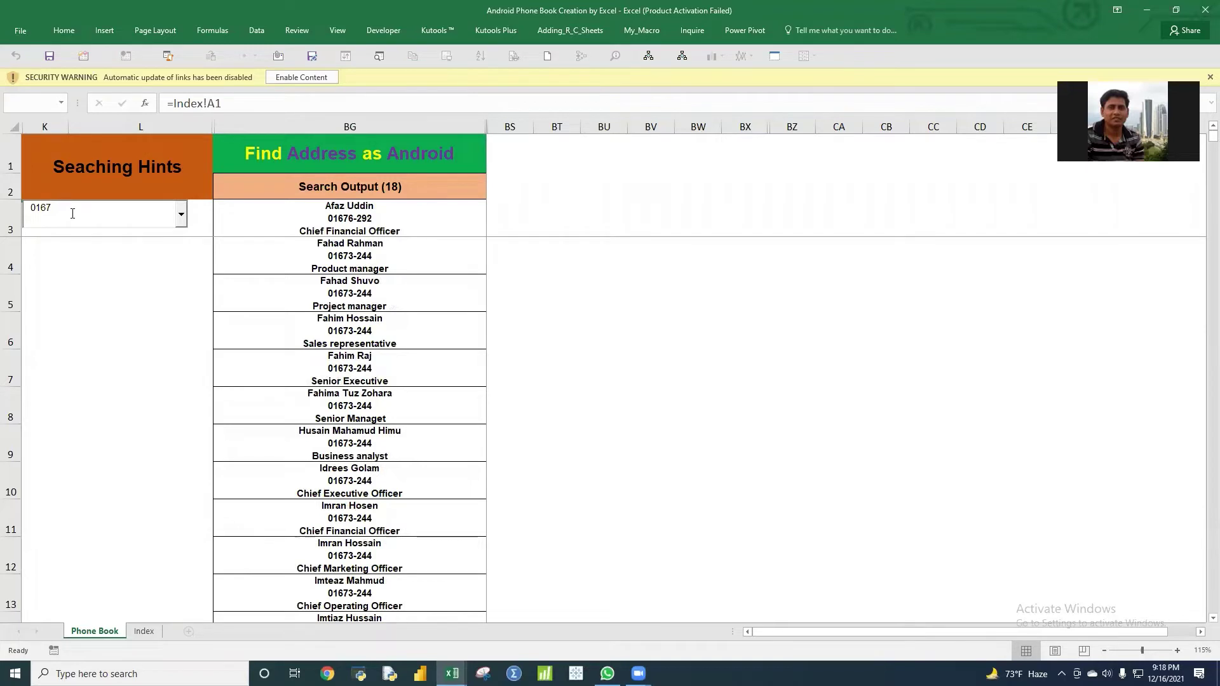
key("BackSpace")
key("BackSpace")
type("313")
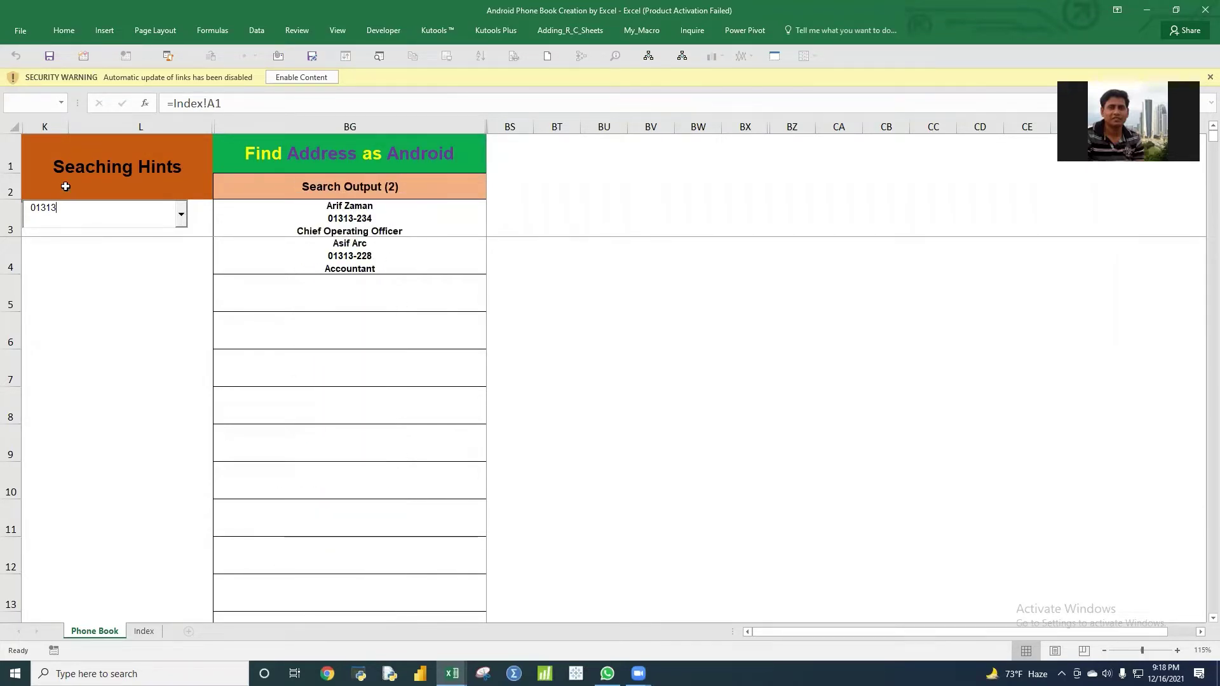
key("BackSpace")
key("BackSpace")
key("BackSpace")
key("BackSpace")
key("BackSpace")
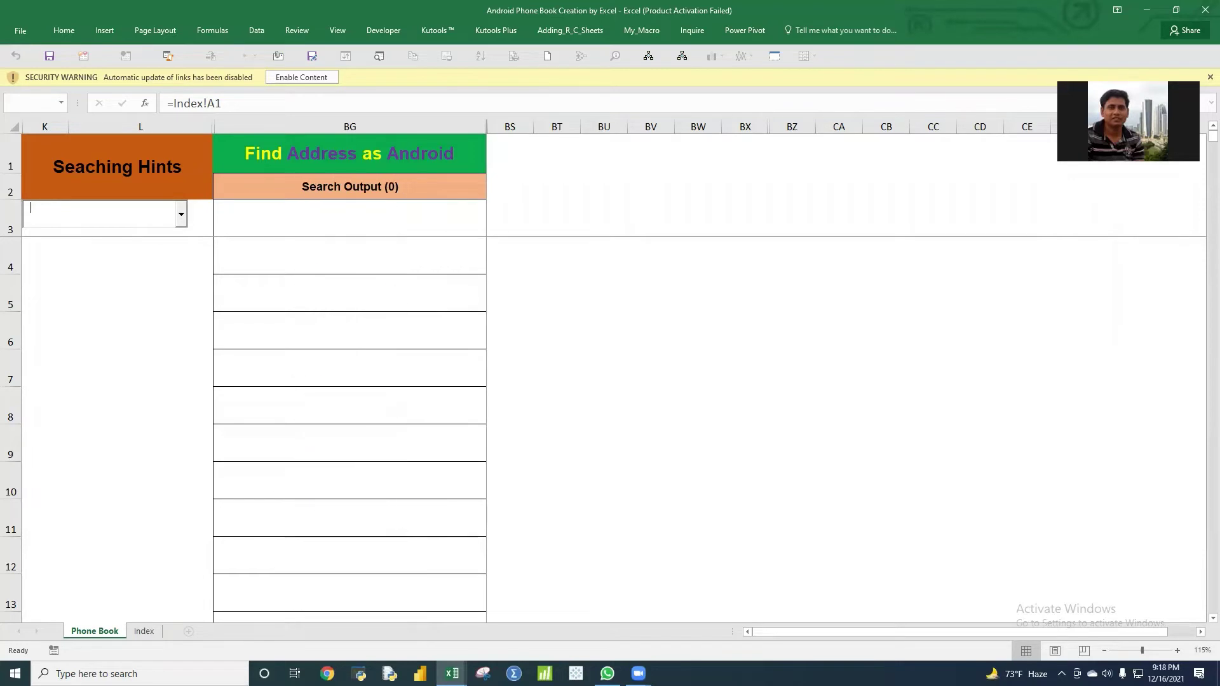
type("manage")
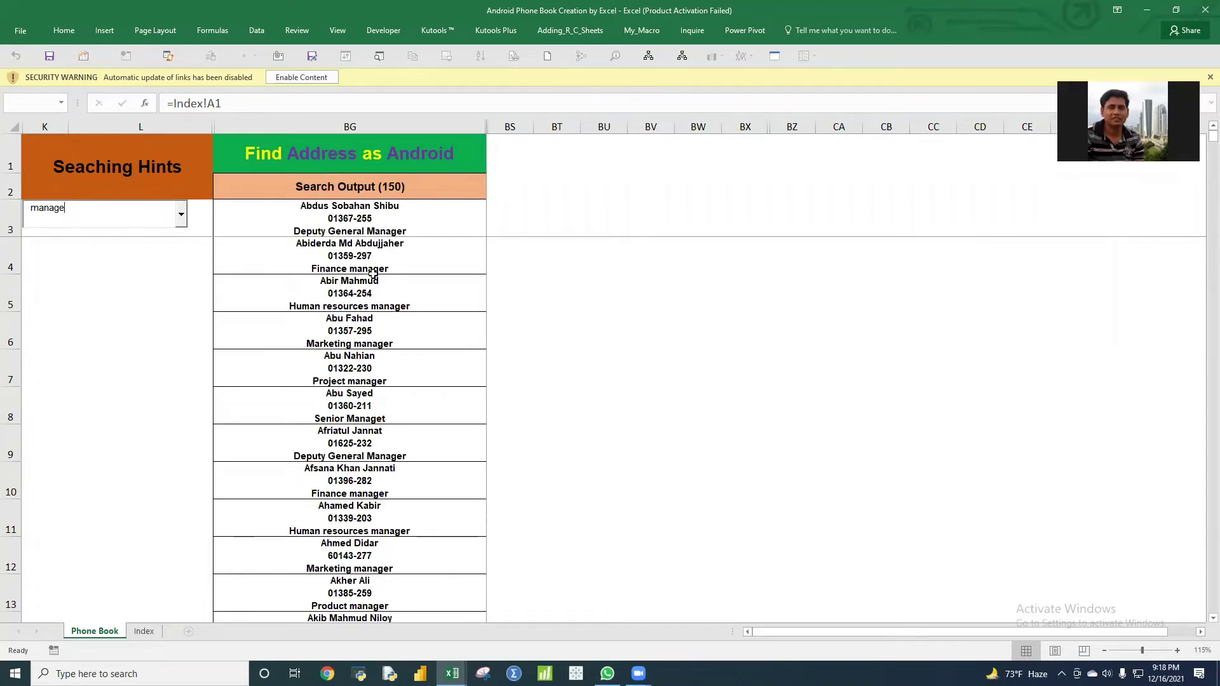
scroll(385, 432, "down", 1)
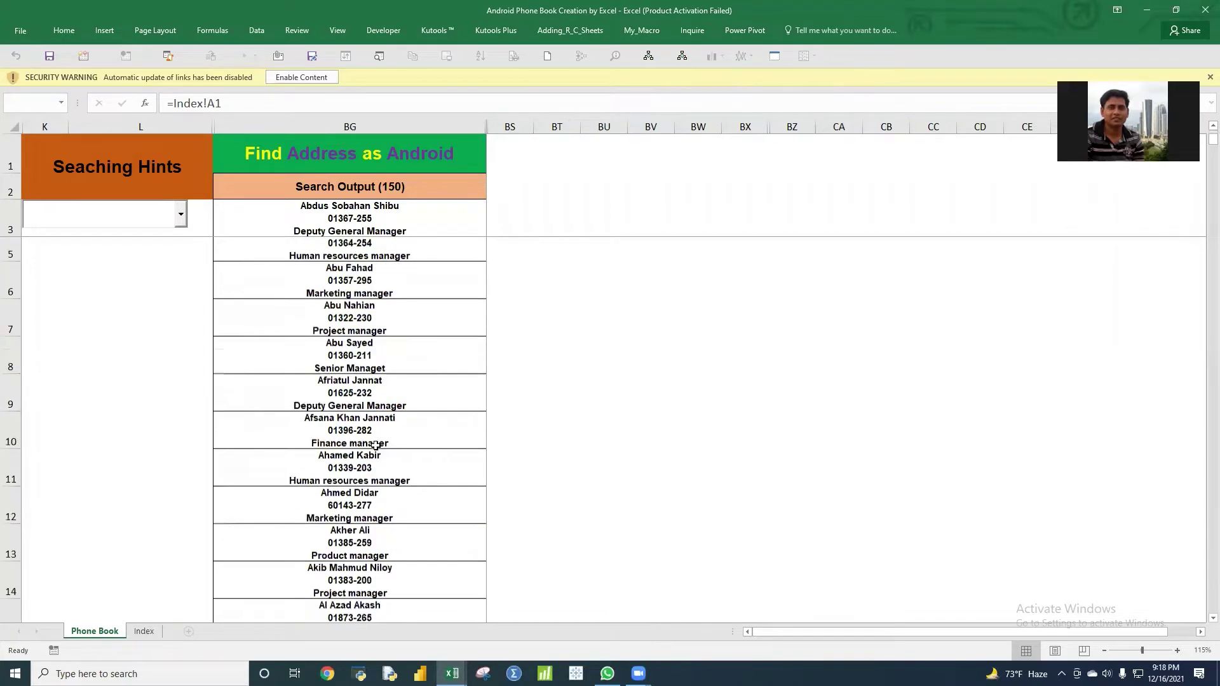
scroll(382, 515, "down", 1)
scroll(367, 515, "down", 1)
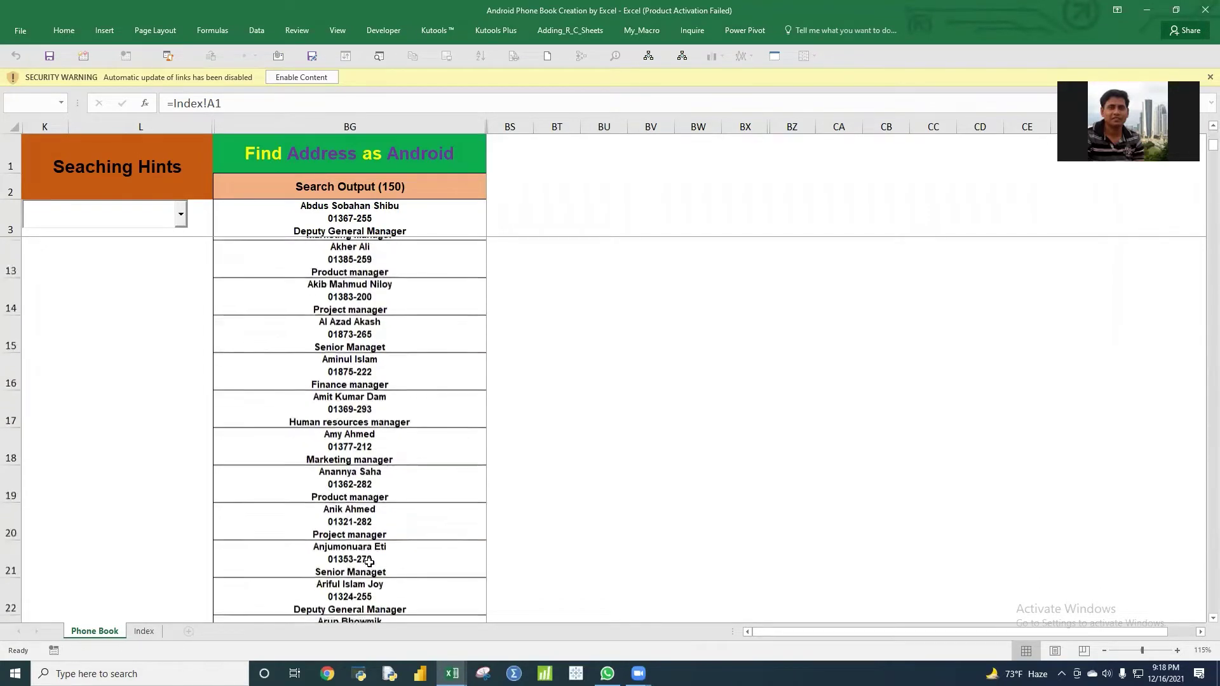
scroll(355, 445, "up", 3)
type("manage")
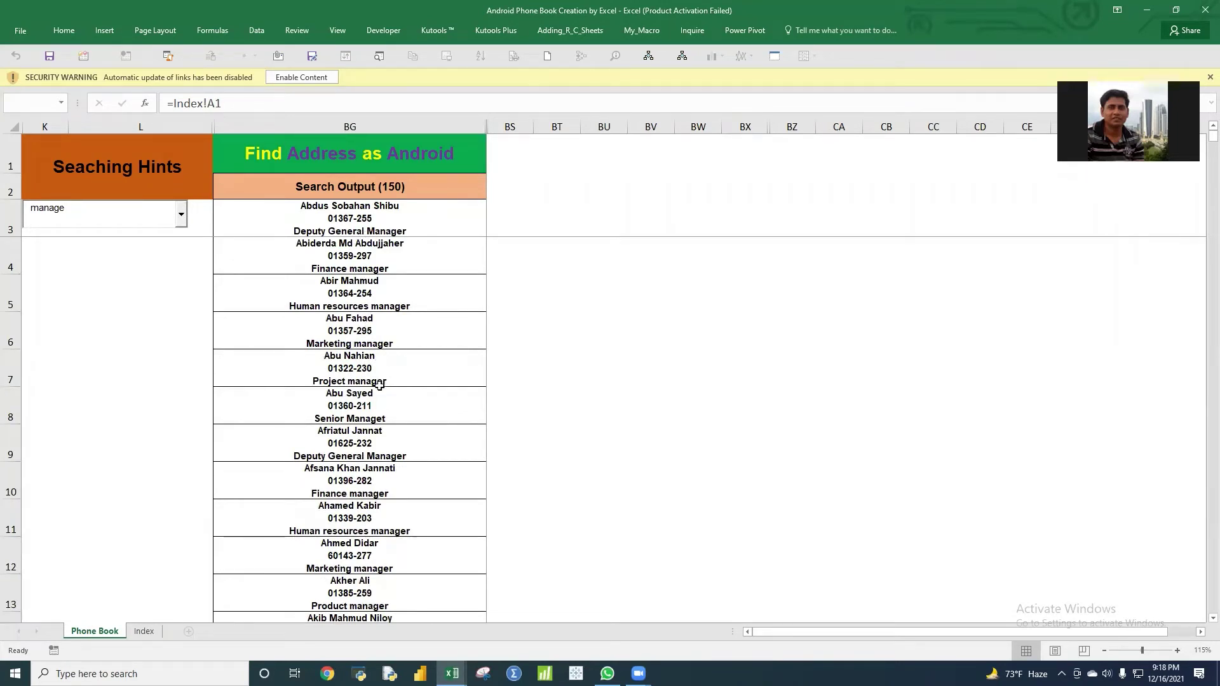
type("r")
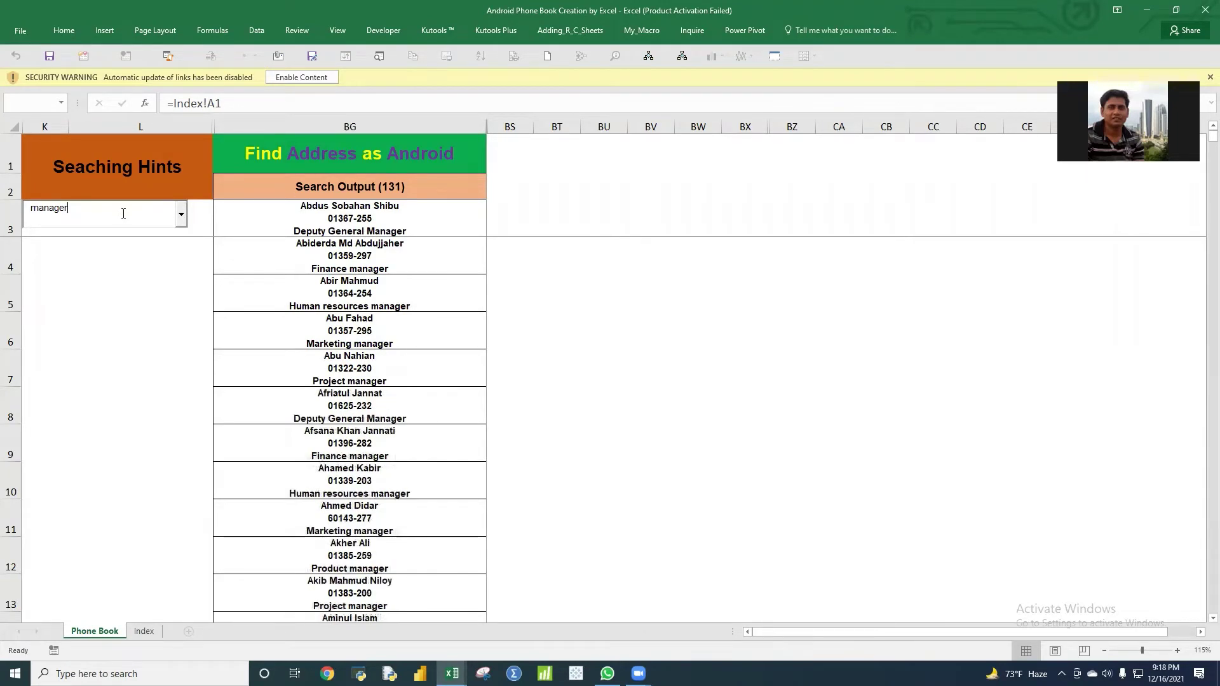
key("BackSpace")
key("BackSpace")
key("BackSpace")
key("BackSpace")
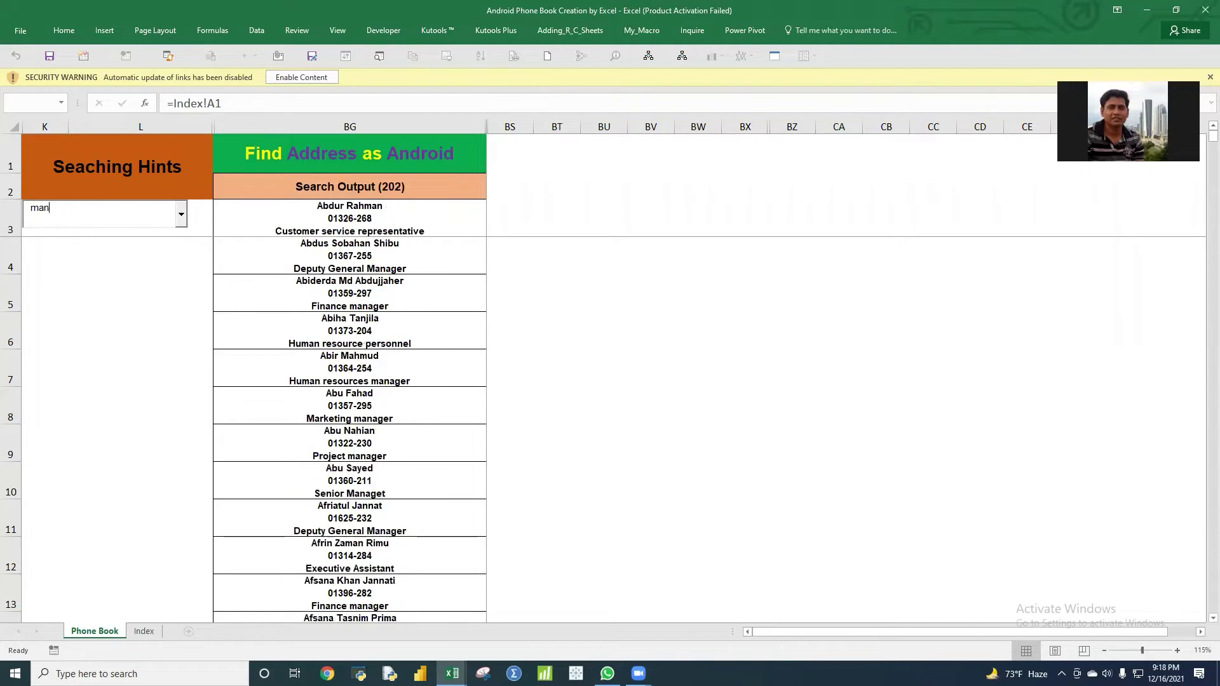
key("BackSpace")
key("BackSpace")
key("BackSpace")
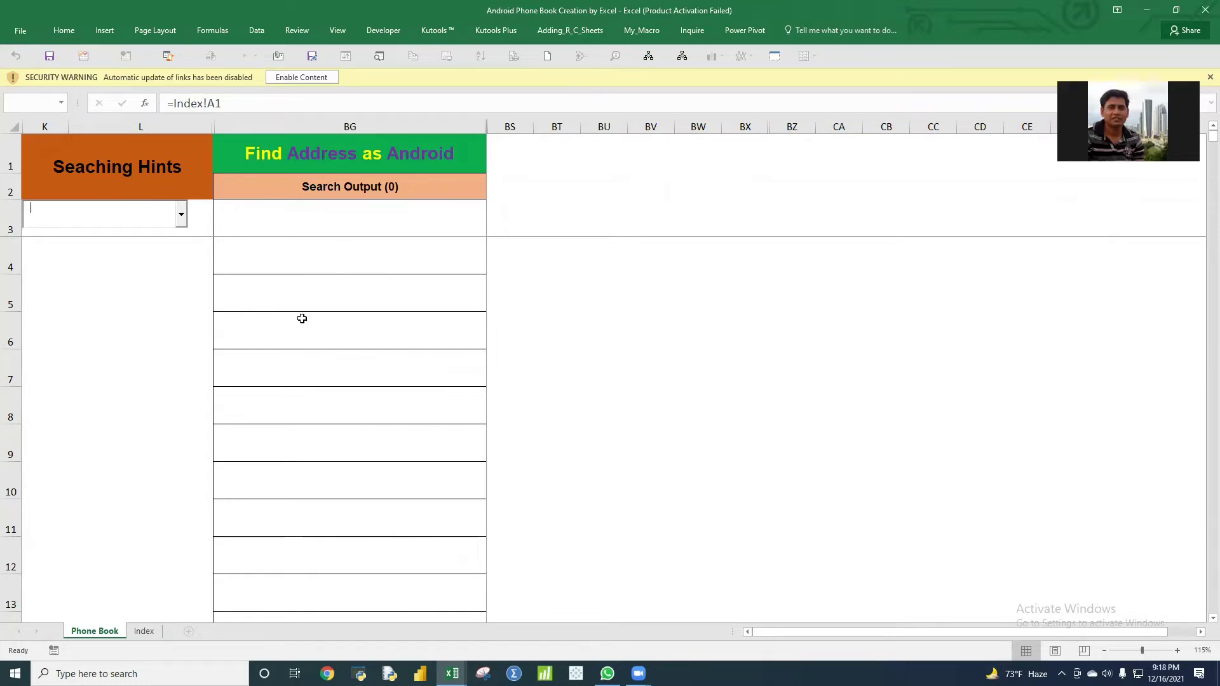
Browse the Index sheet's name list around B468, then return to the Phone Book sheet
left_click(143, 631)
scroll(189, 330, "down", 7)
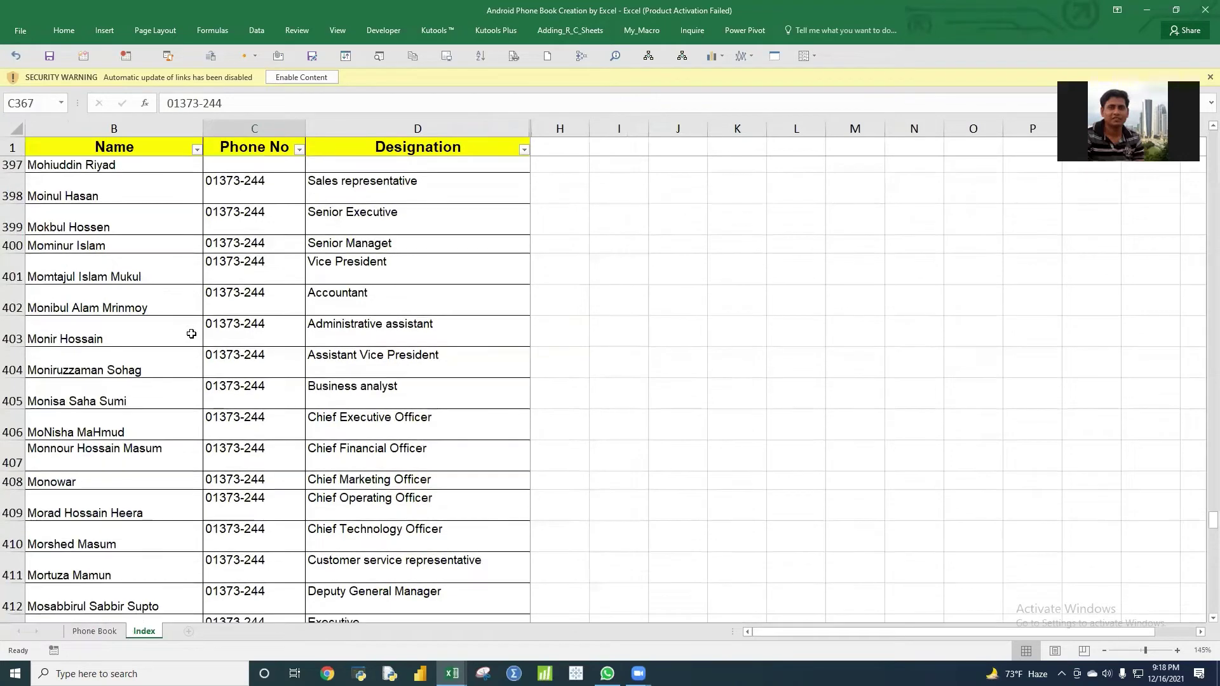
scroll(190, 330, "down", 20)
left_click(129, 184)
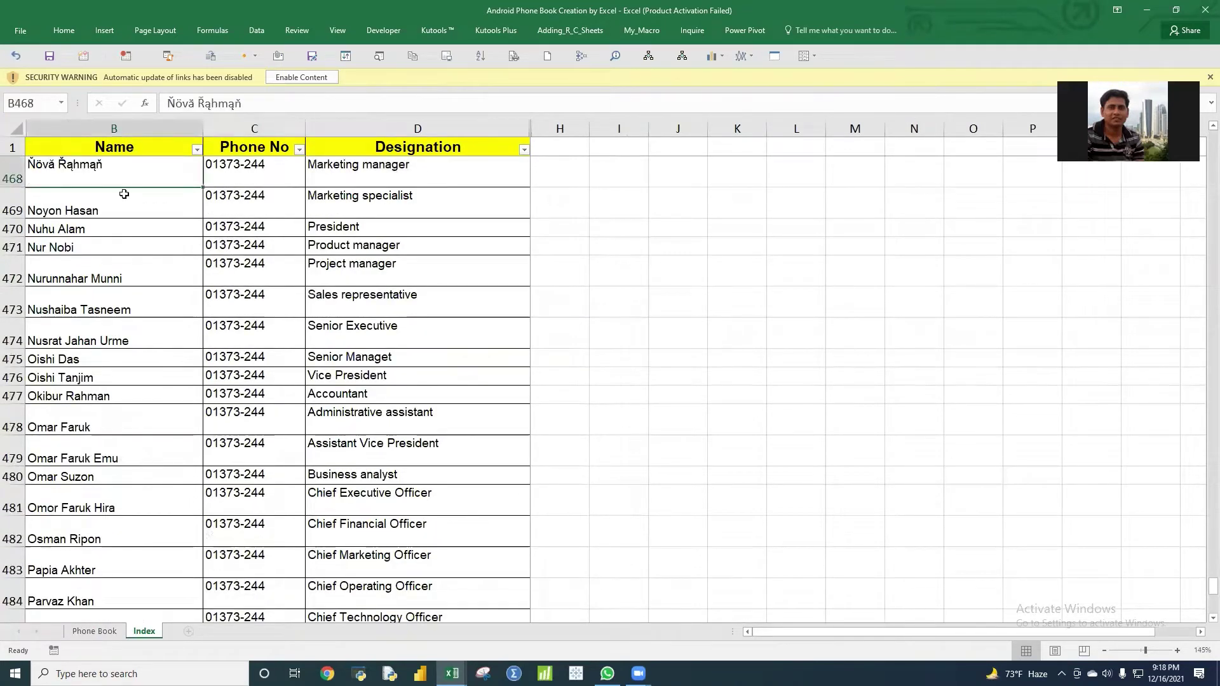
left_click(155, 261)
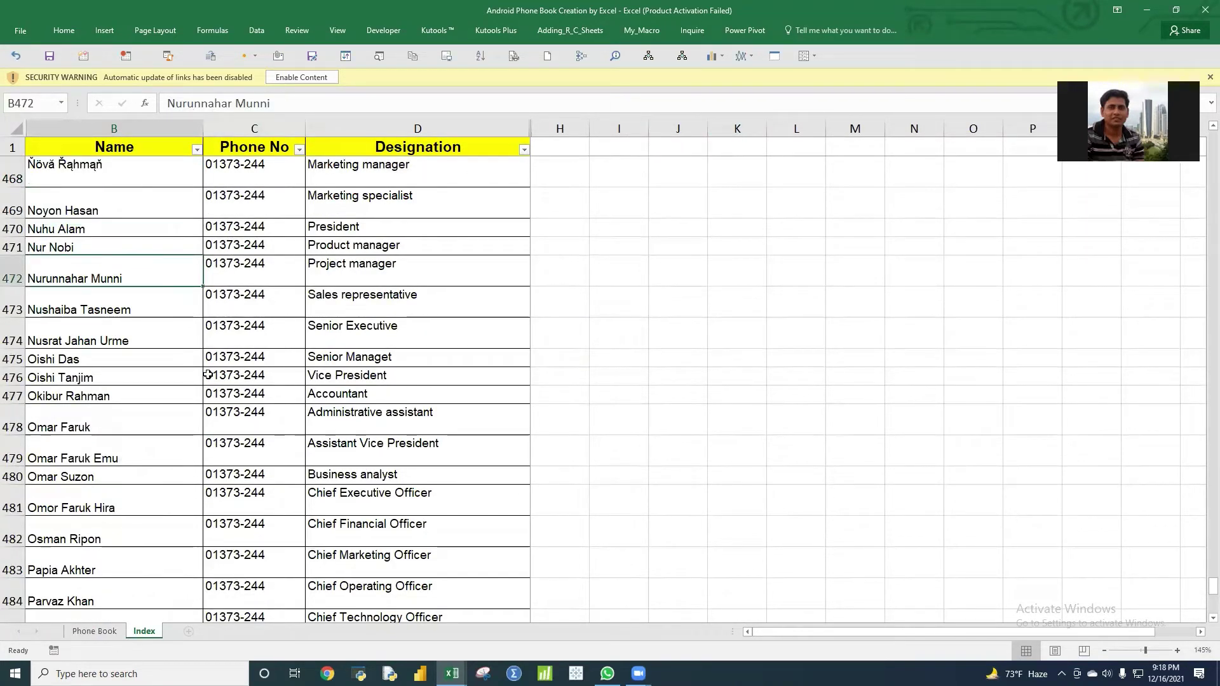
left_click(90, 630)
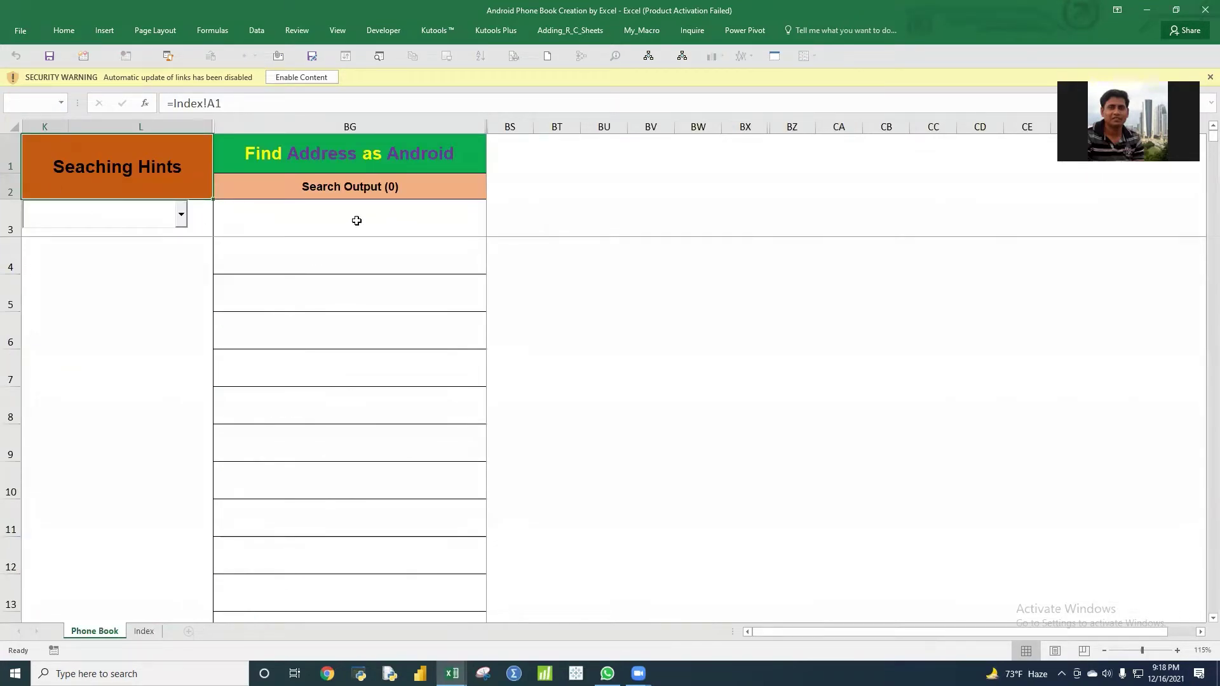
Close the Android Phone Book workbook, discarding unsaved changes
left_click(1202, 13)
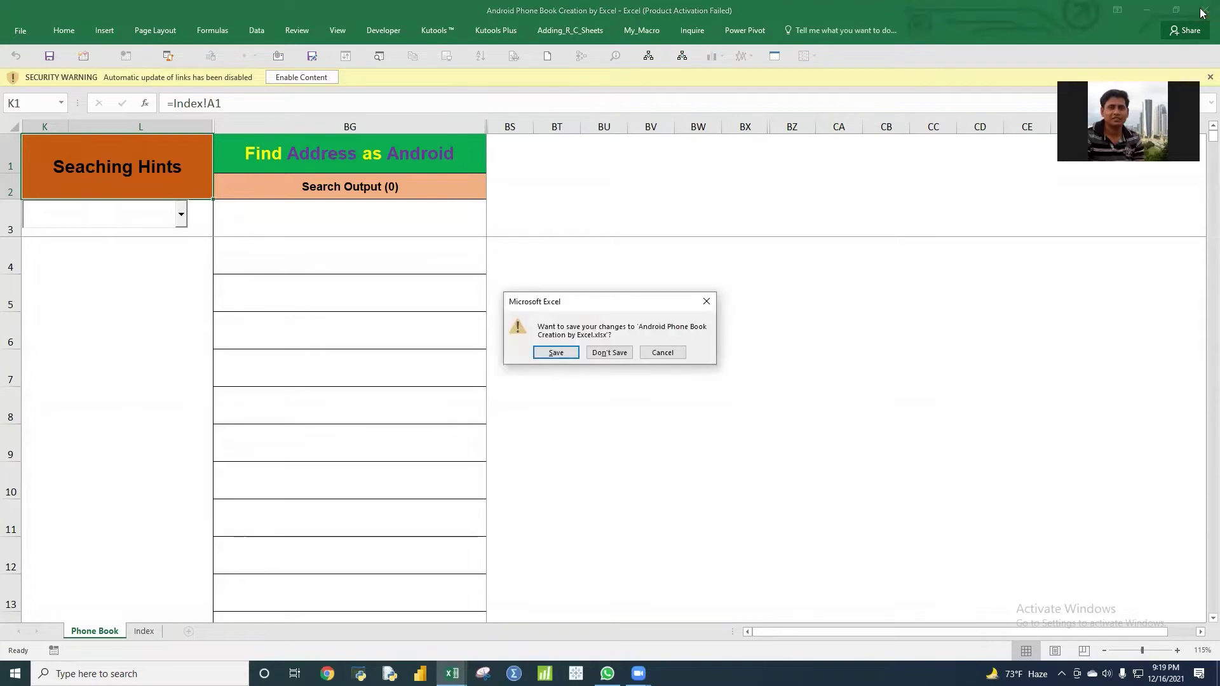
left_click(604, 352)
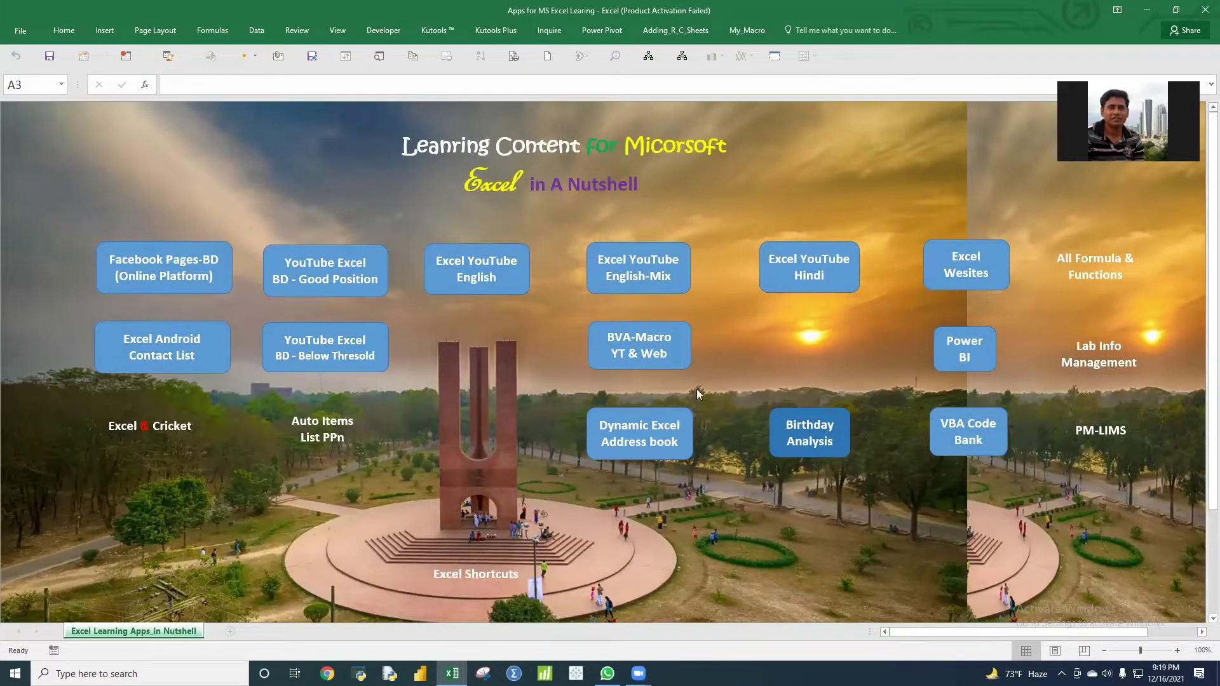
Open the MS Excel Formula & Functions workbook from the Apps workbook's All Formula & Functions button
left_click(936, 437)
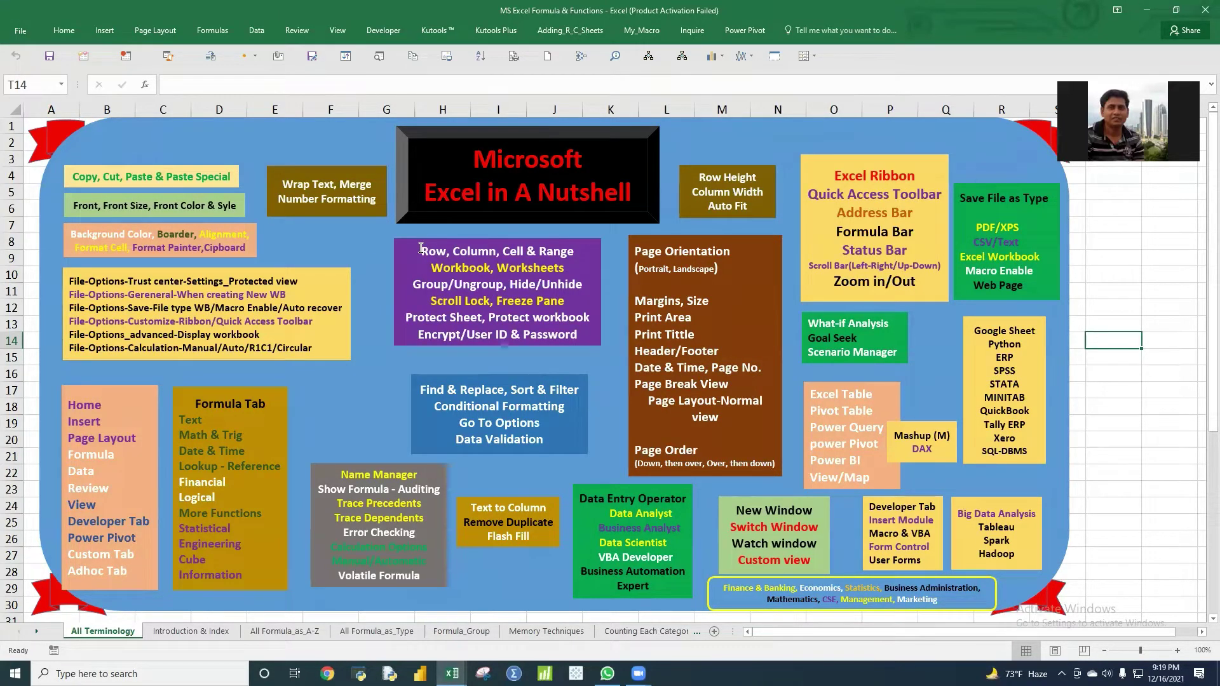
left_click_drag(420, 248, 520, 270)
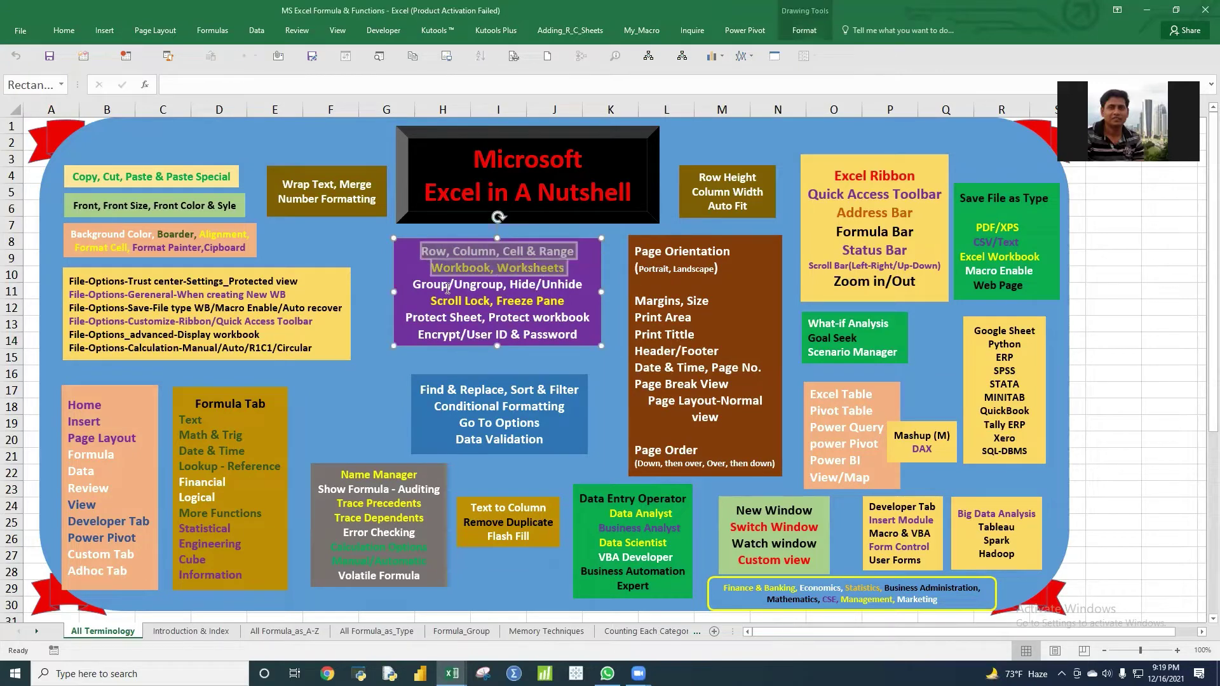
left_click_drag(413, 285, 490, 286)
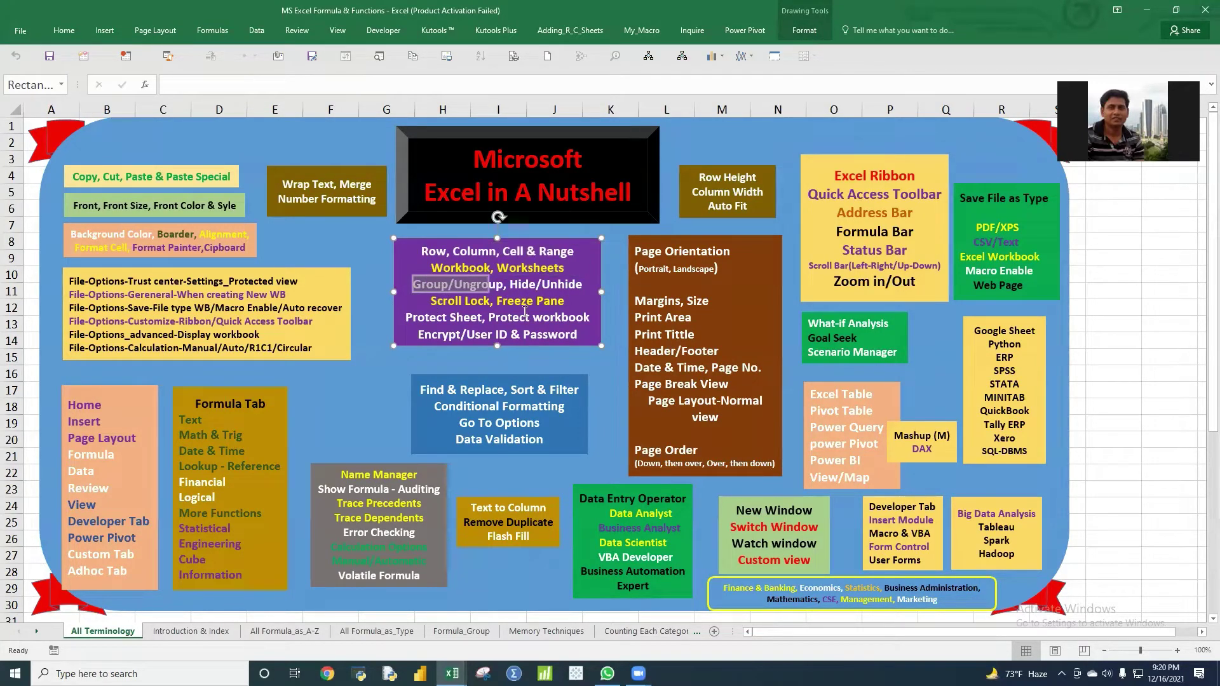
left_click(522, 301)
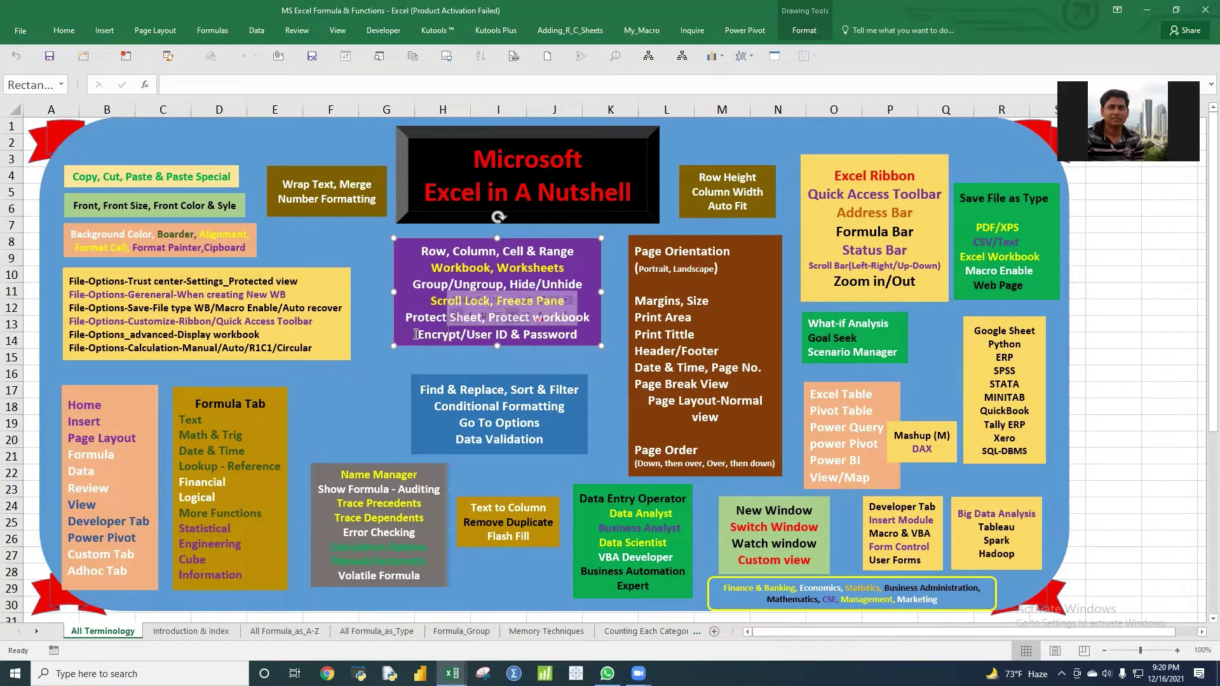
left_click_drag(417, 335, 489, 335)
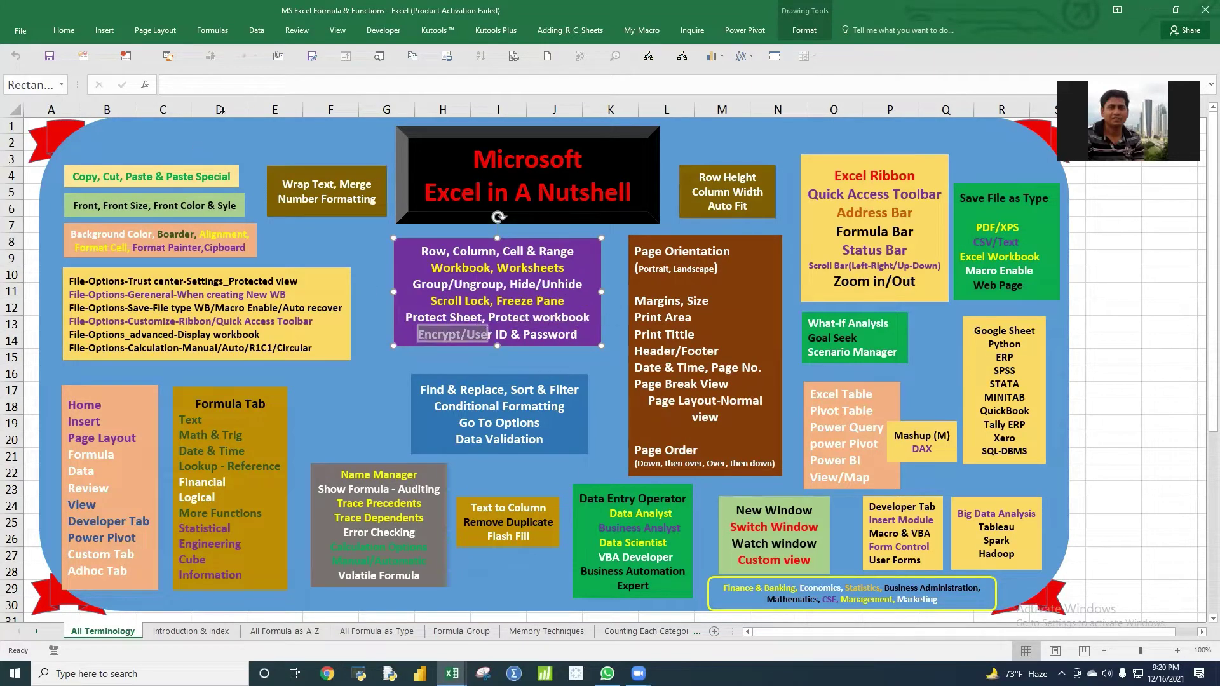
left_click(980, 166)
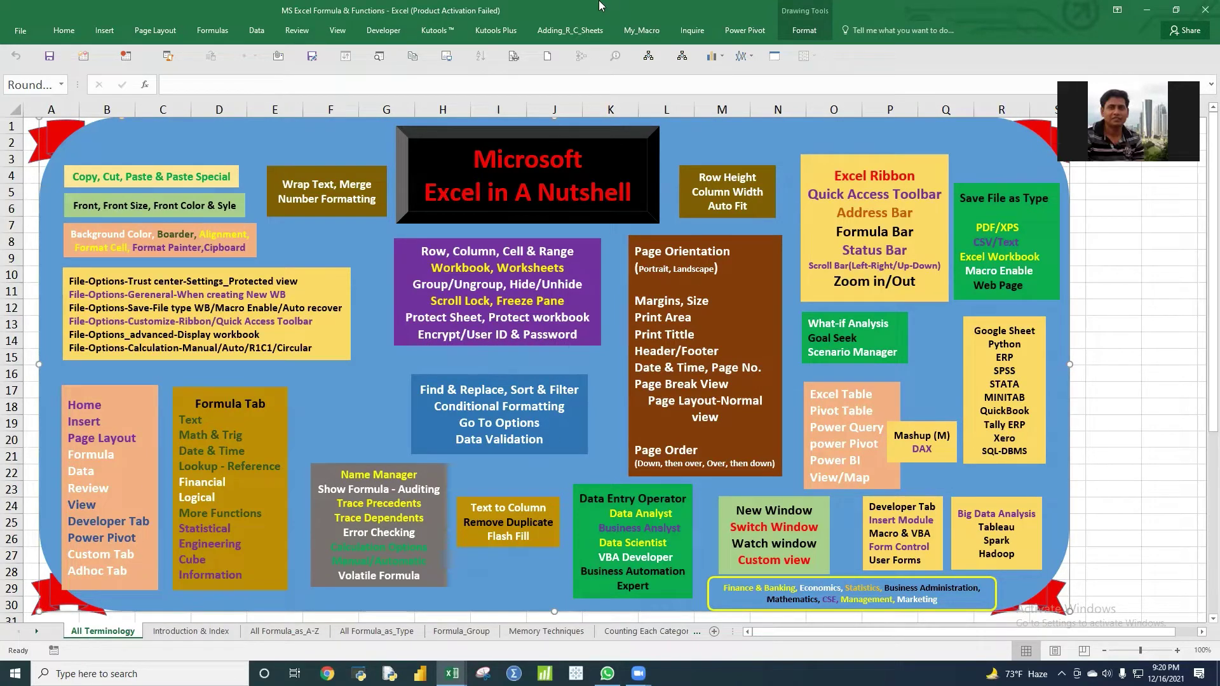
left_click(16, 31)
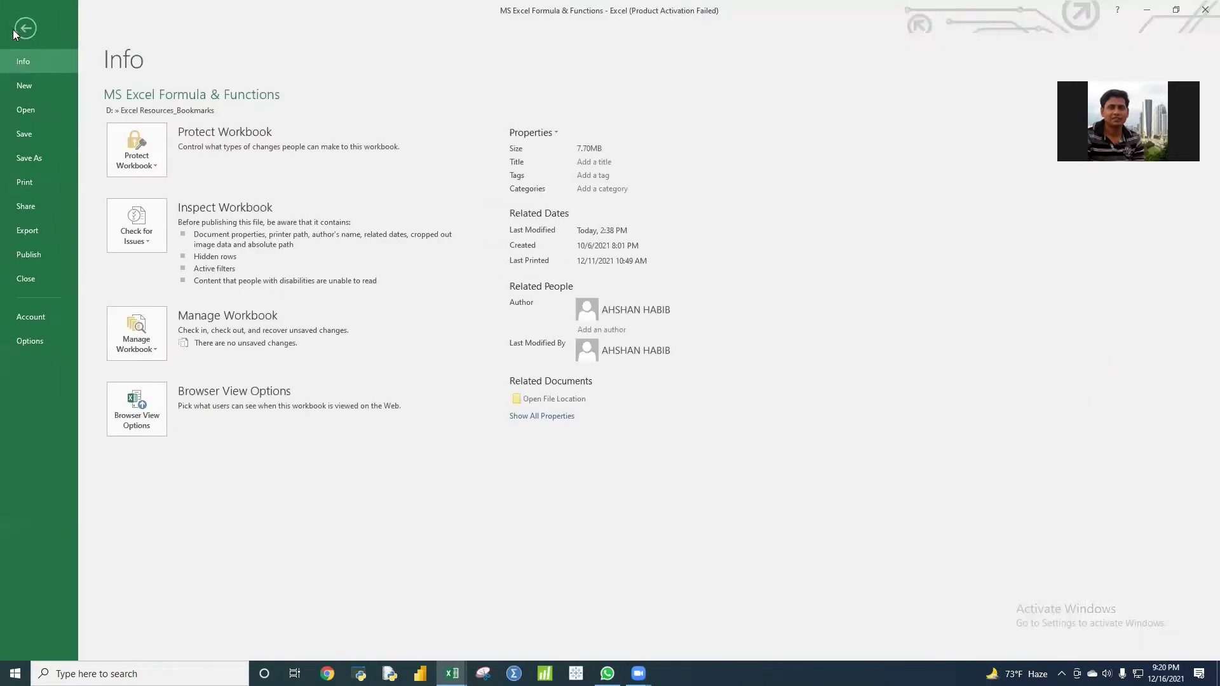
left_click(153, 168)
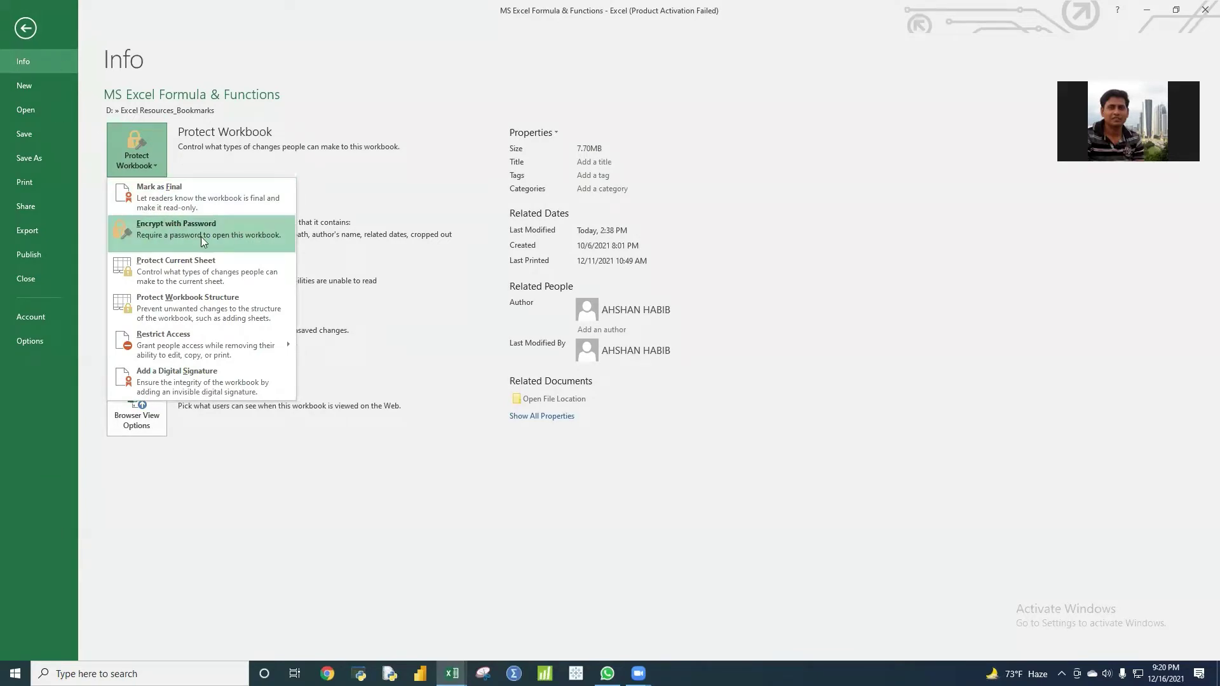
left_click(26, 28)
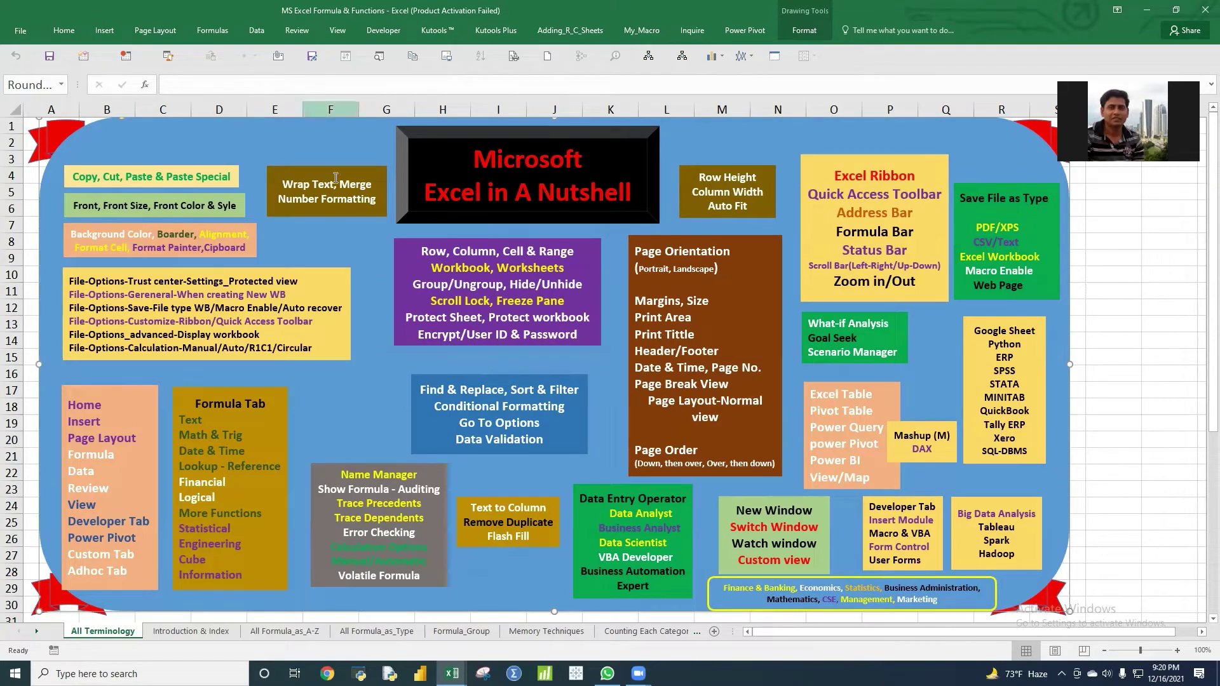
Lock the All Terminology sheet by setting its ScrollArea property to a2 in the VBA editor
scroll(716, 388, "down", 5)
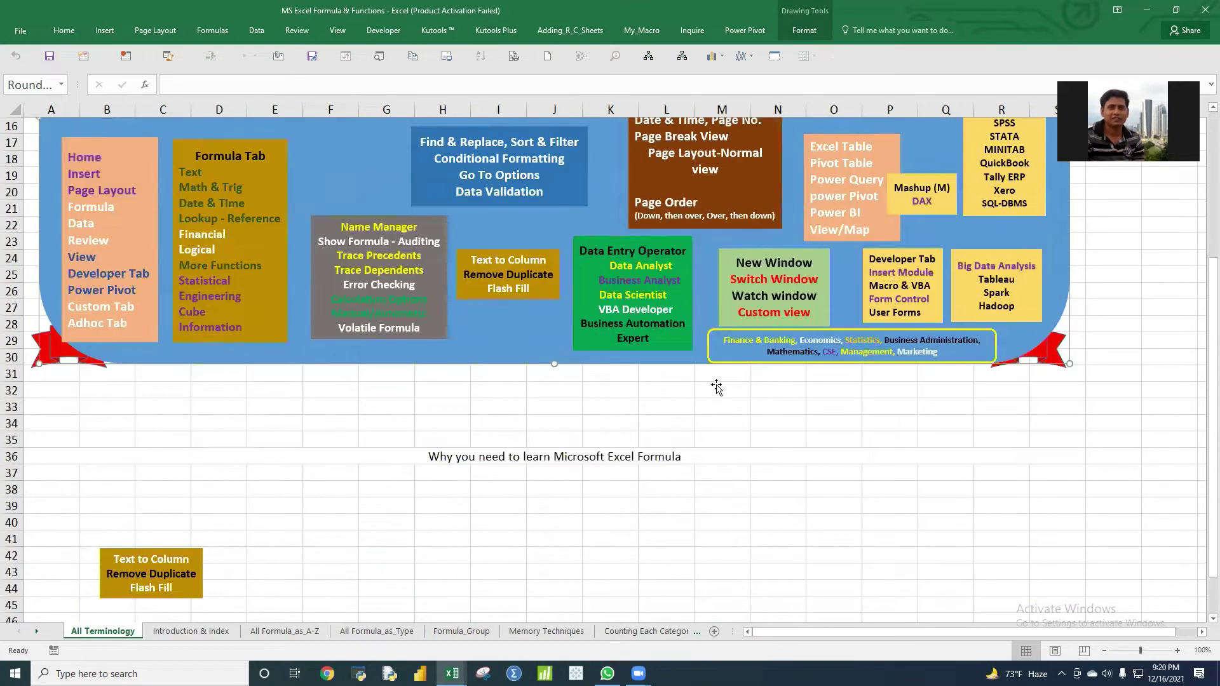
scroll(715, 379, "up", 5)
scroll(712, 375, "down", 10)
scroll(705, 372, "up", 5)
scroll(694, 363, "up", 5)
right_click(98, 630)
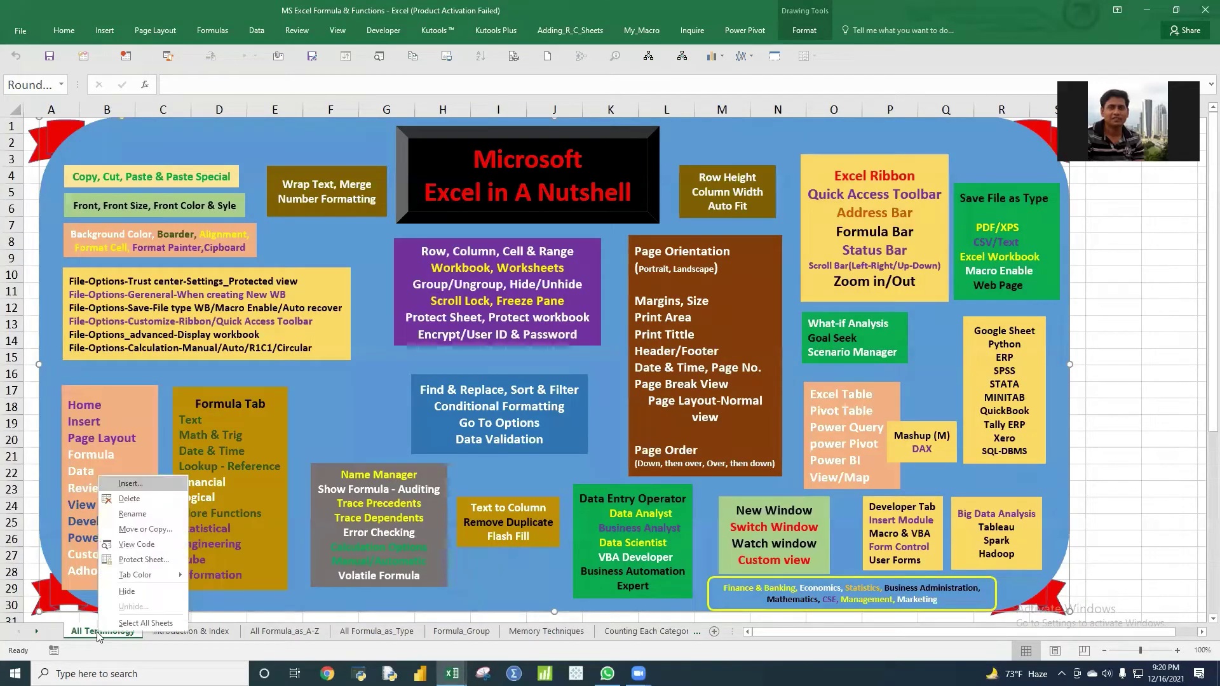
left_click(135, 545)
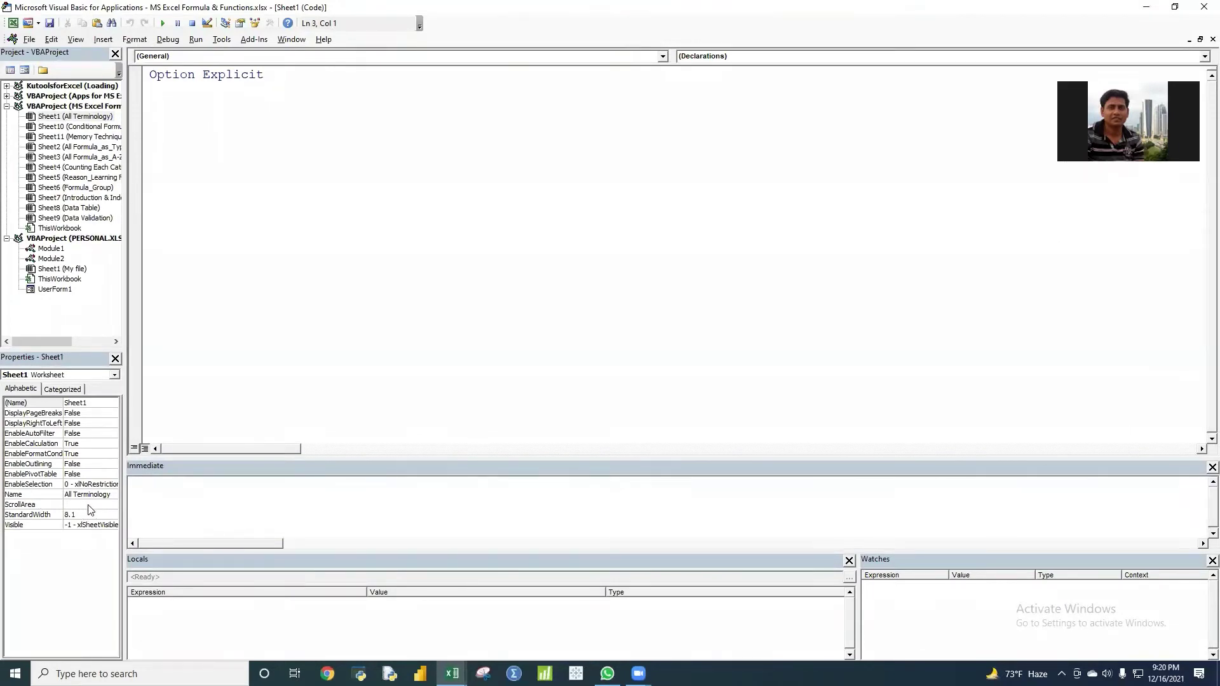
left_click(86, 504)
type("a2")
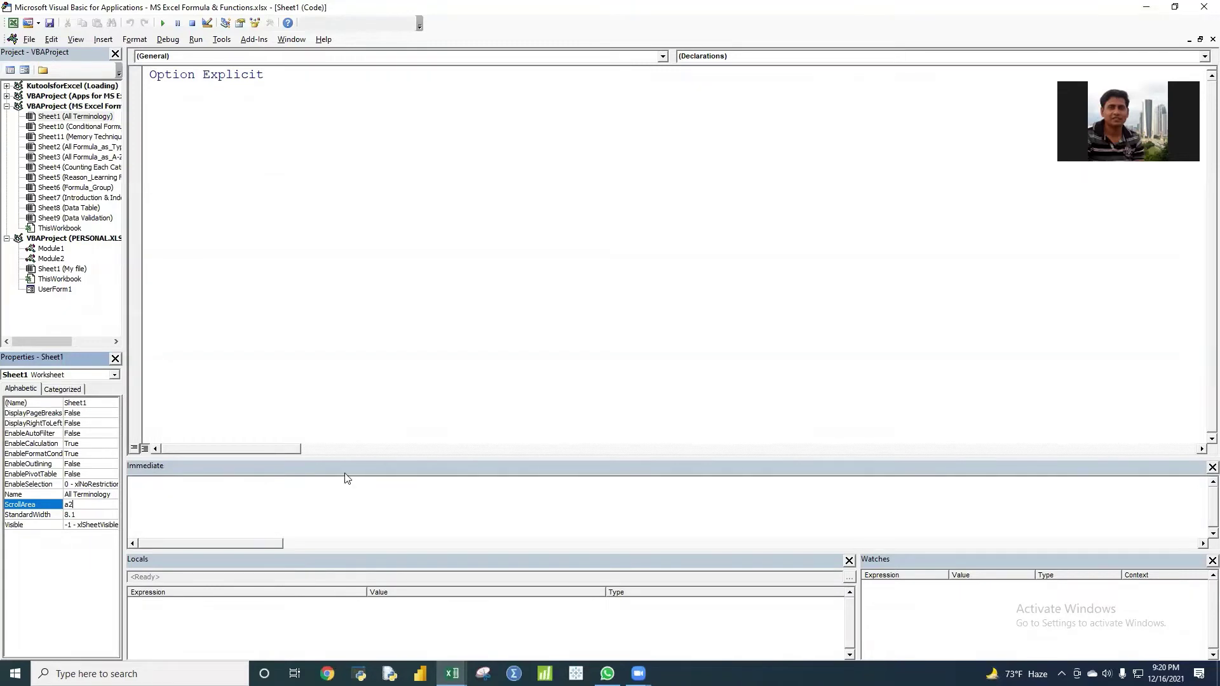
left_click(1203, 7)
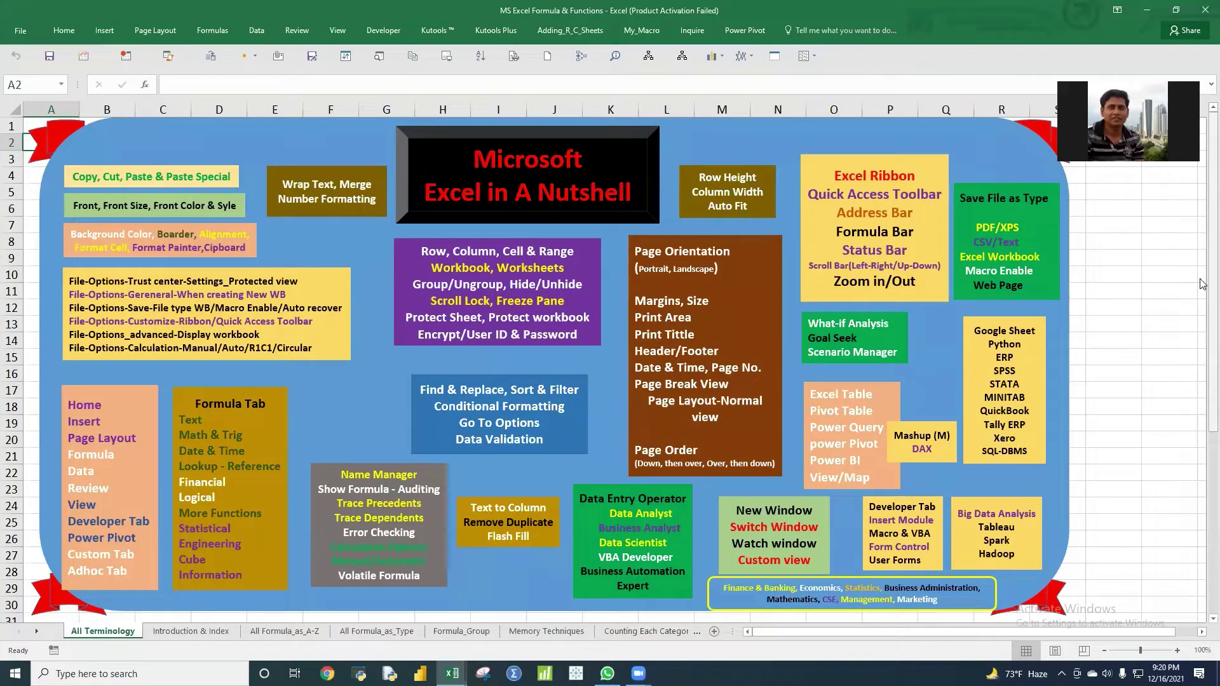
scroll(1200, 370, "down", 1)
scroll(1201, 371, "up", 1)
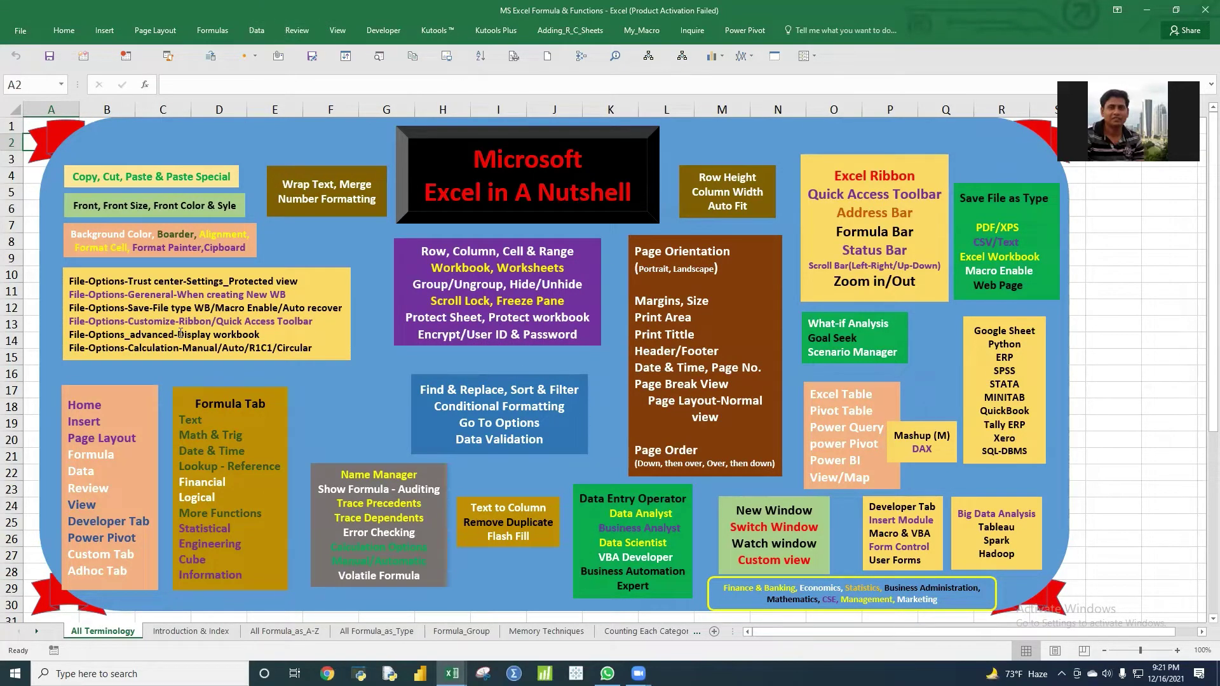
left_click(188, 636)
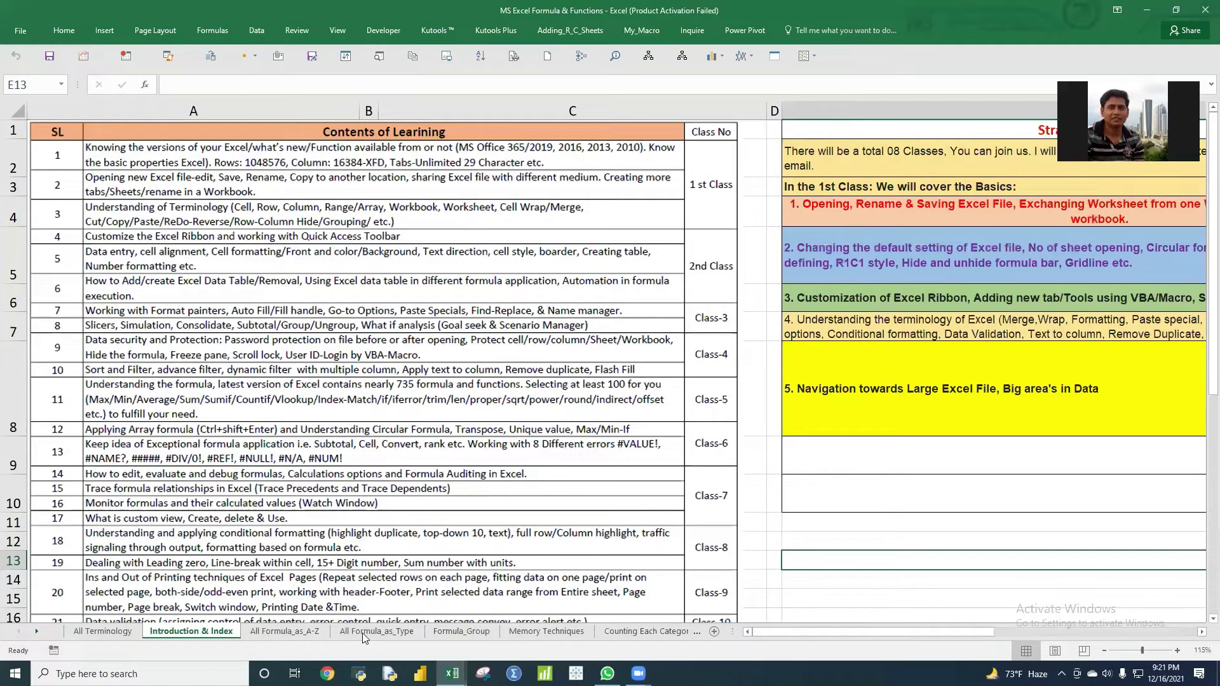
key("ctrl+Page_Down")
key("ctrl+Page_Down")
key("ctrl+Page_Down")
left_click(94, 631)
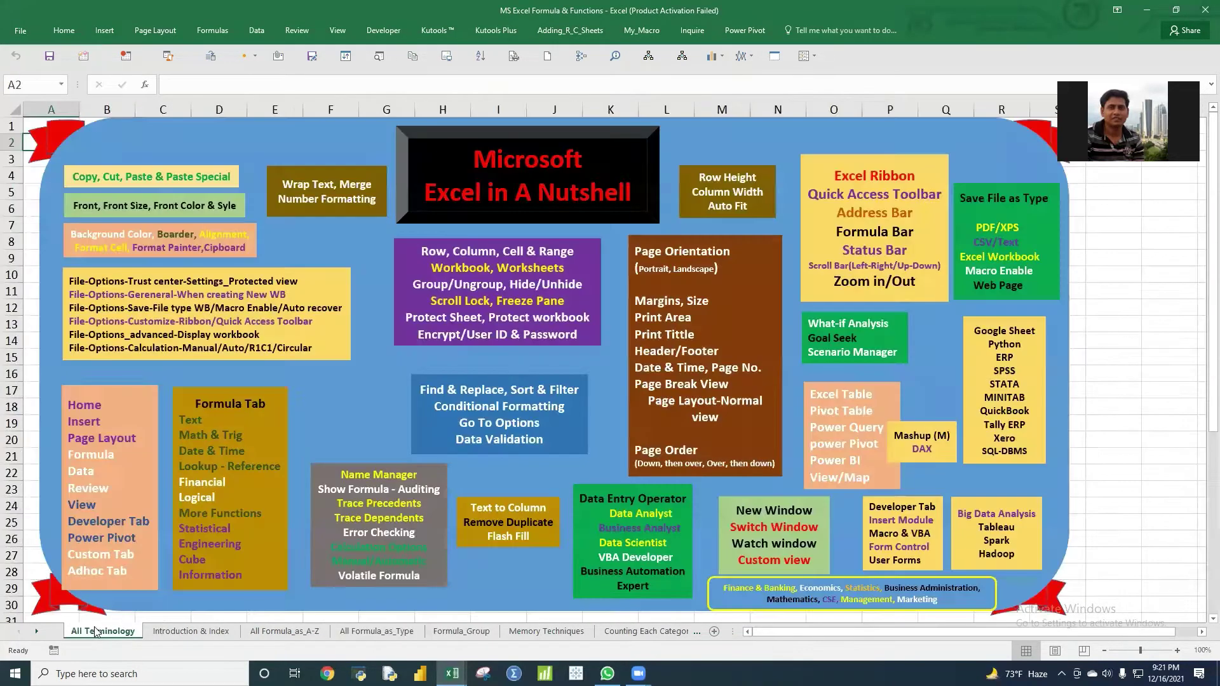
left_click(337, 30)
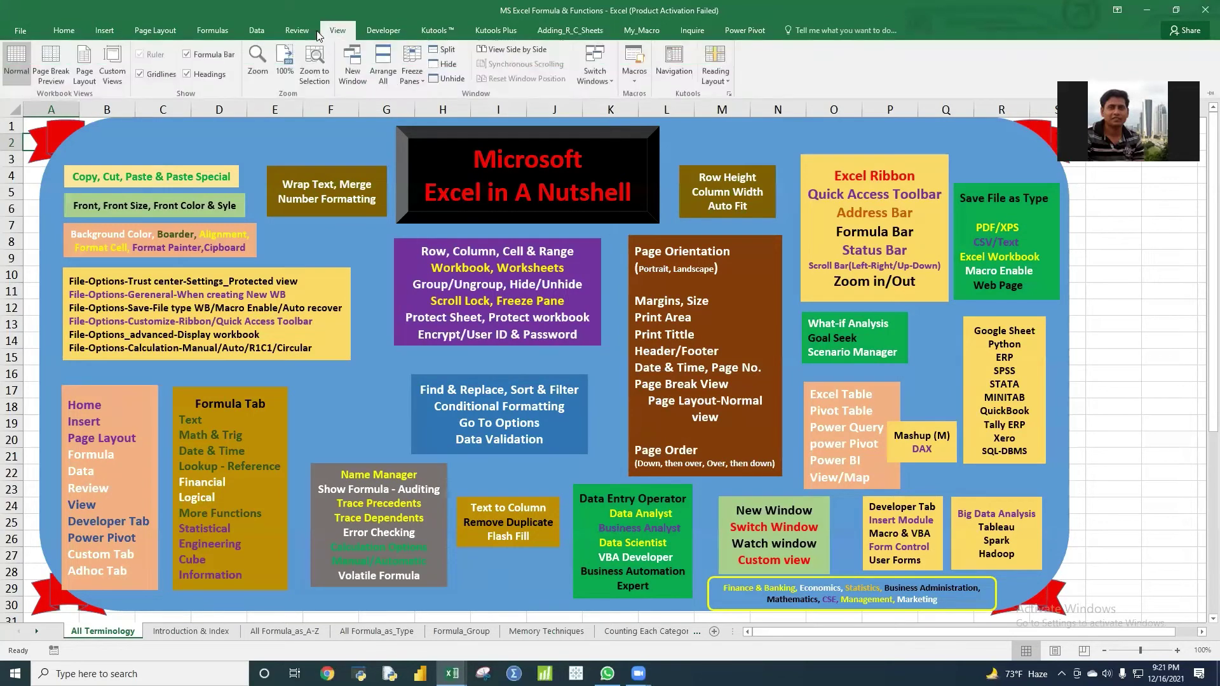
left_click(289, 32)
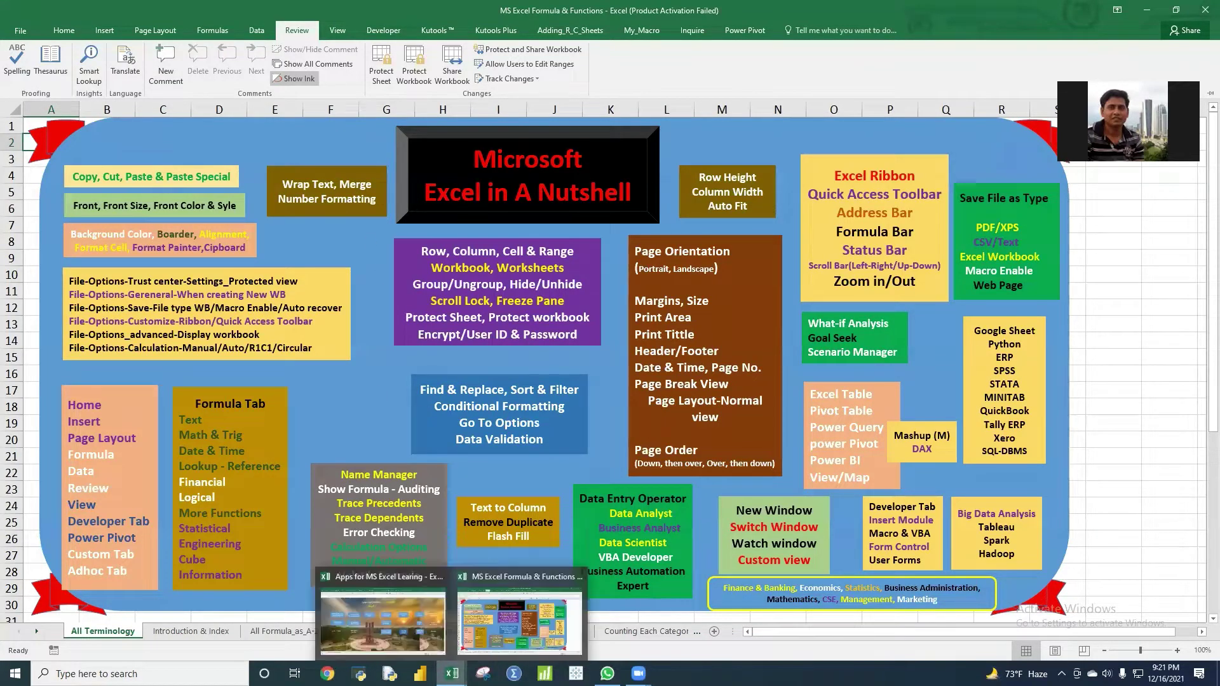
Bring the Excel window forward and start a new blank workbook, Book1
left_click(418, 590)
left_click(418, 589)
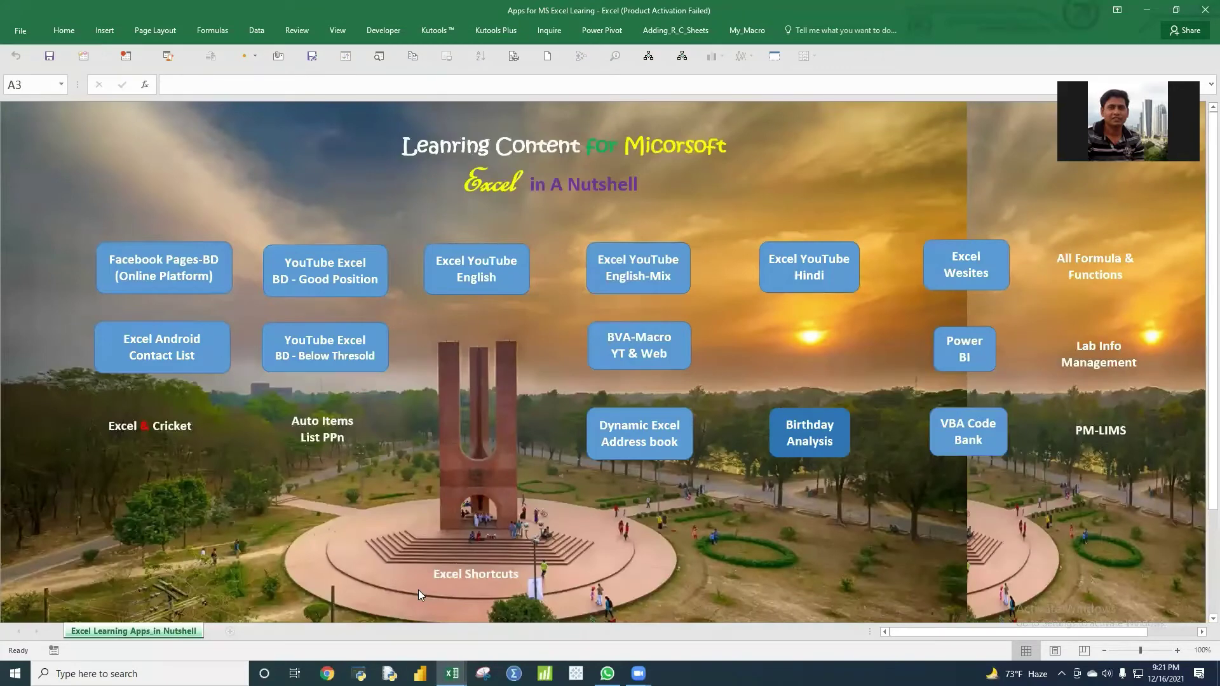
key("ctrl+Tab")
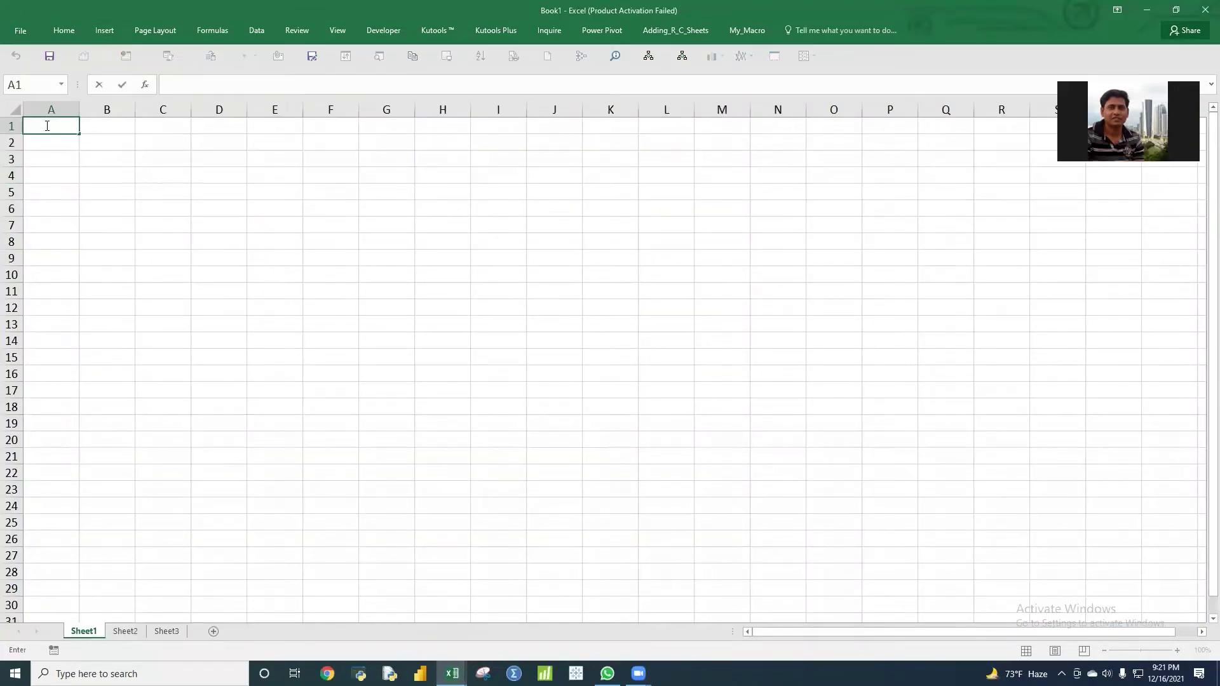
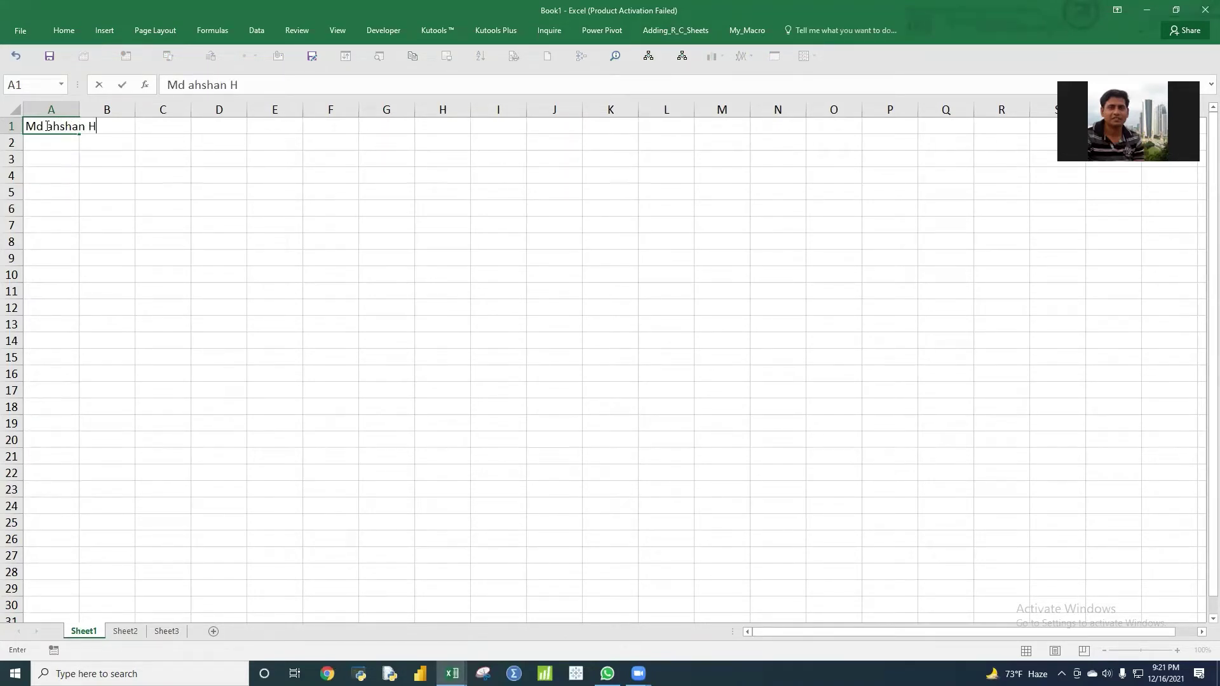
Enter the person's name, Manager and Dhaka as three lines in cell A1
key("alt+Return")
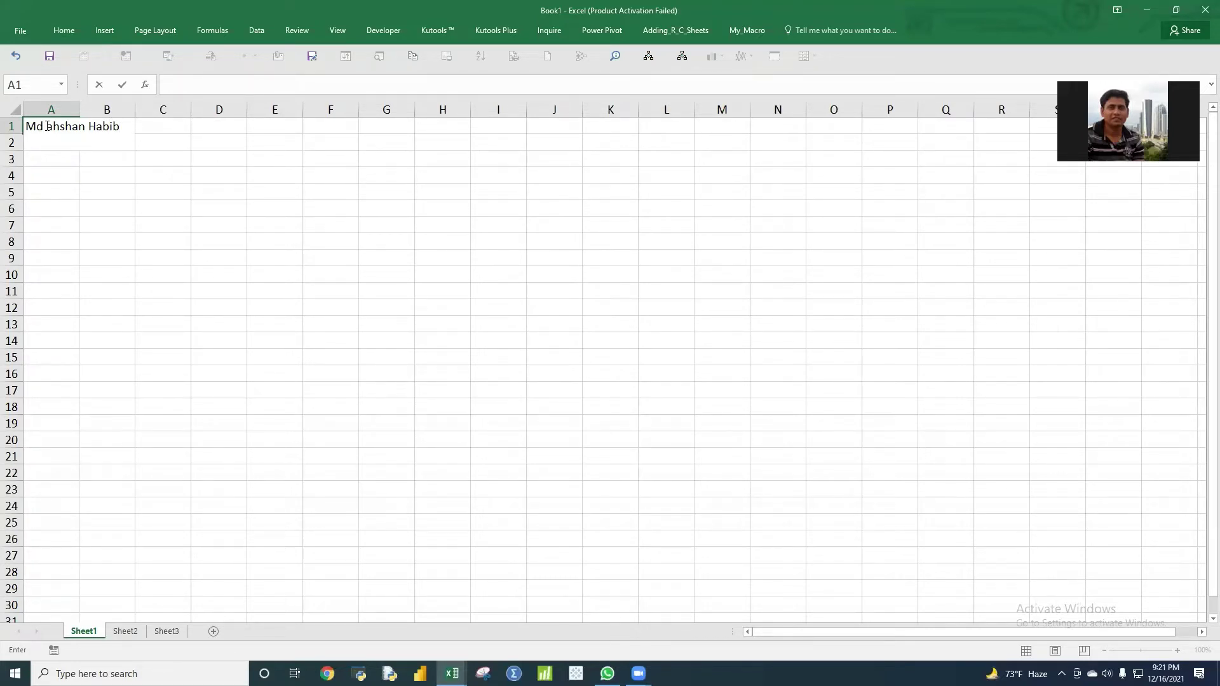
type("Man")
type("ager")
key("alt+Return")
type("a")
key("BackSpace")
key("BackSpace")
type("Dhaka")
key("Return")
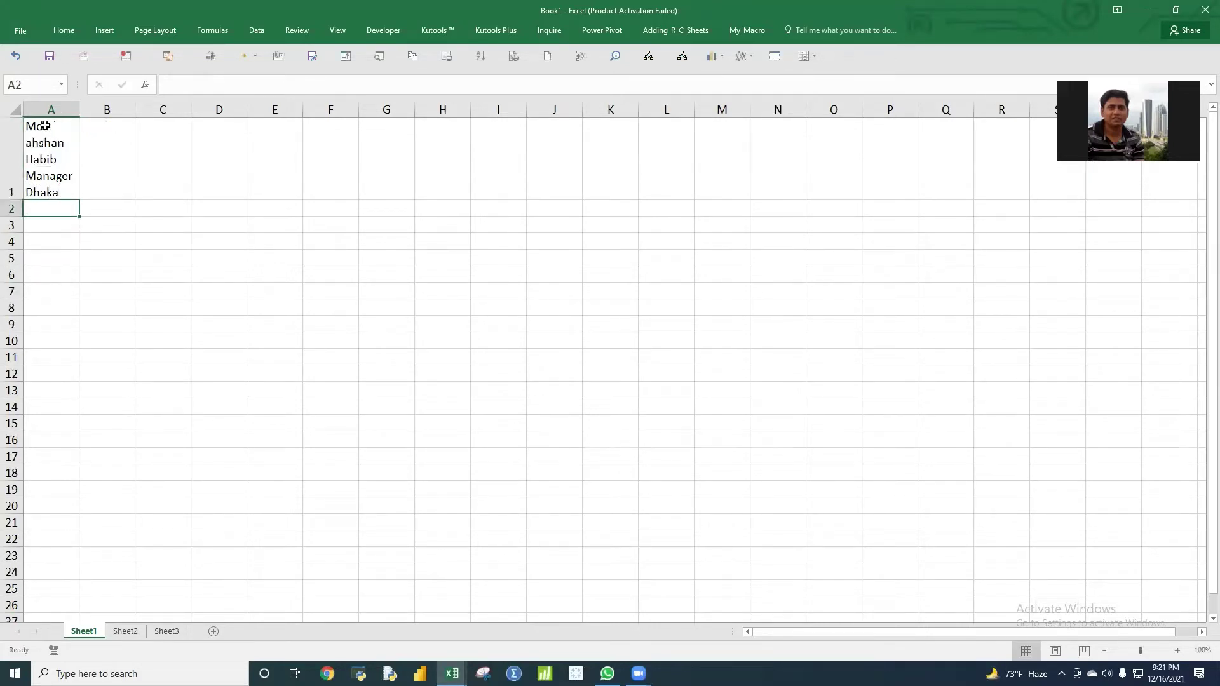
Widen column A, fit row 1, and break the name in A1 onto two lines
left_click_drag(79, 109, 199, 109)
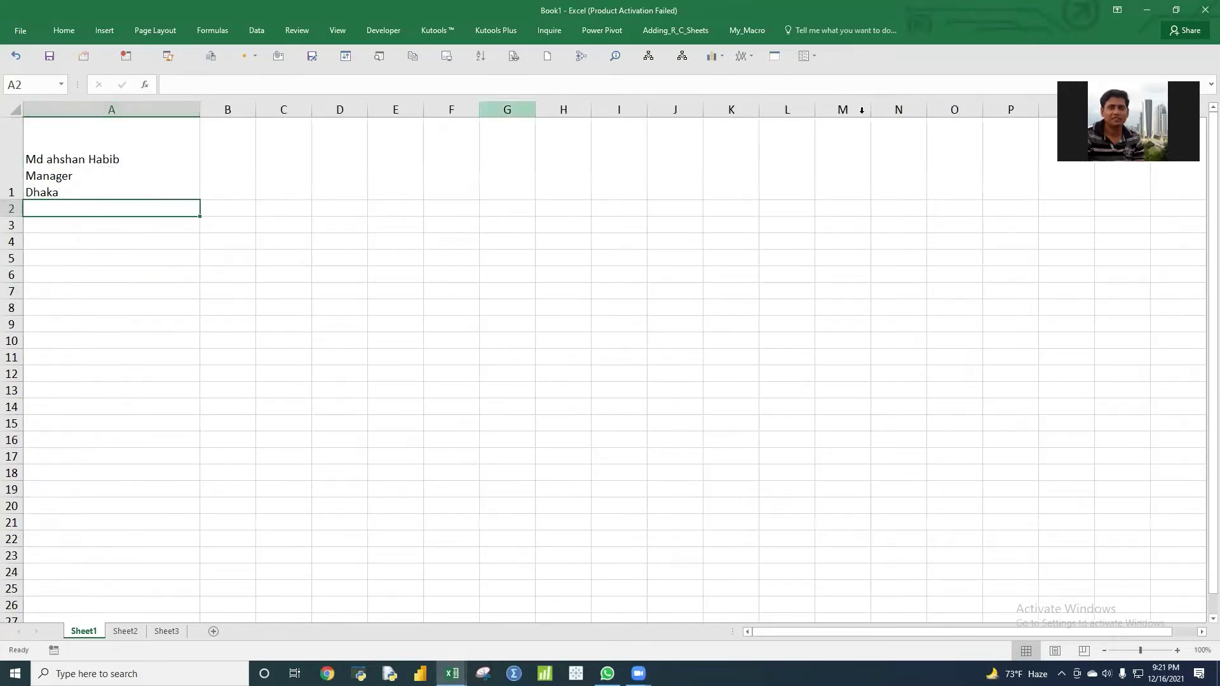
double_click(10, 200)
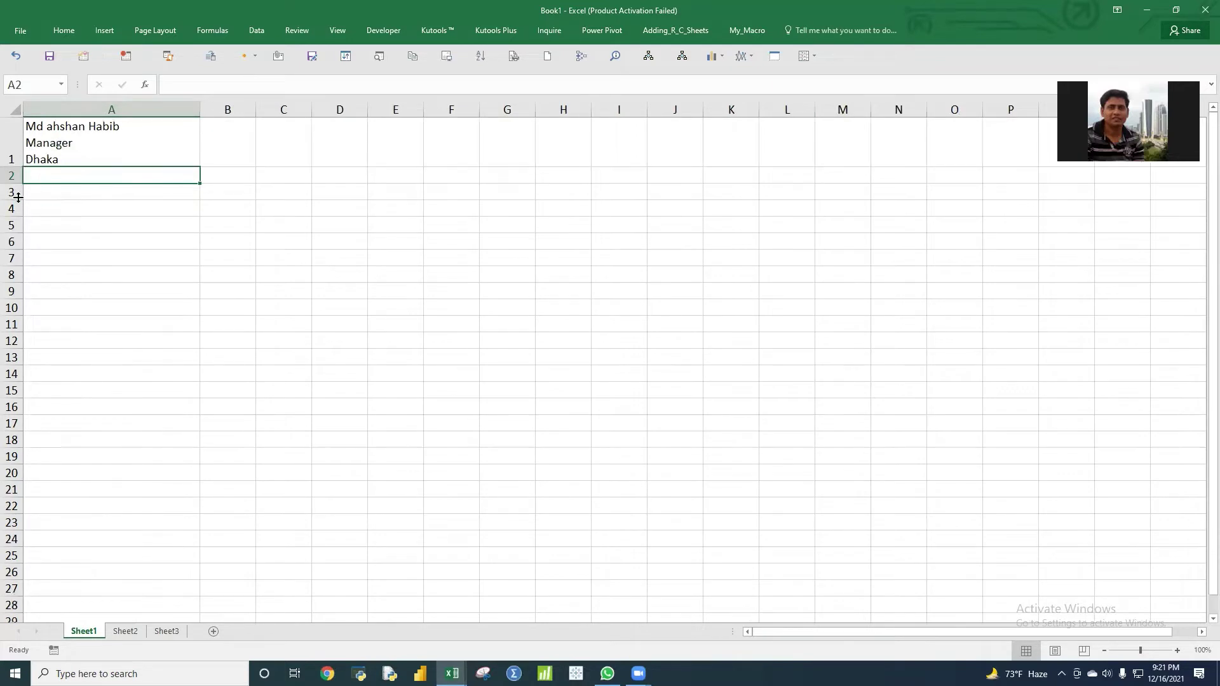
left_click(91, 151)
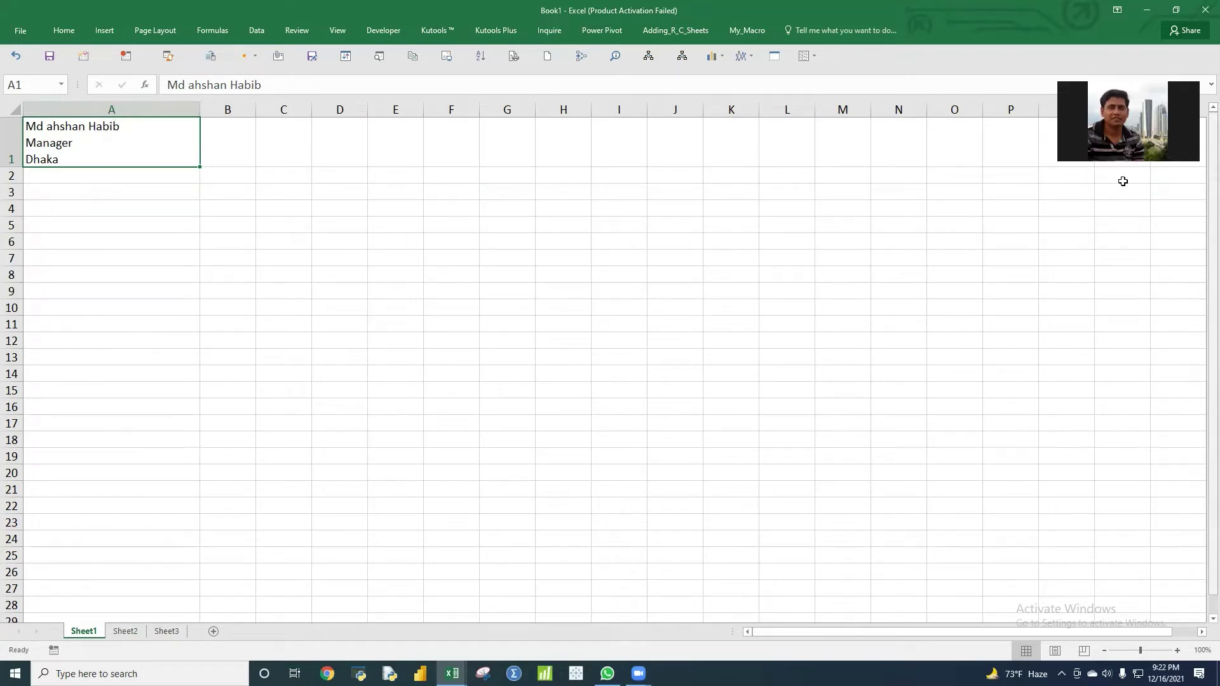
double_click(89, 126)
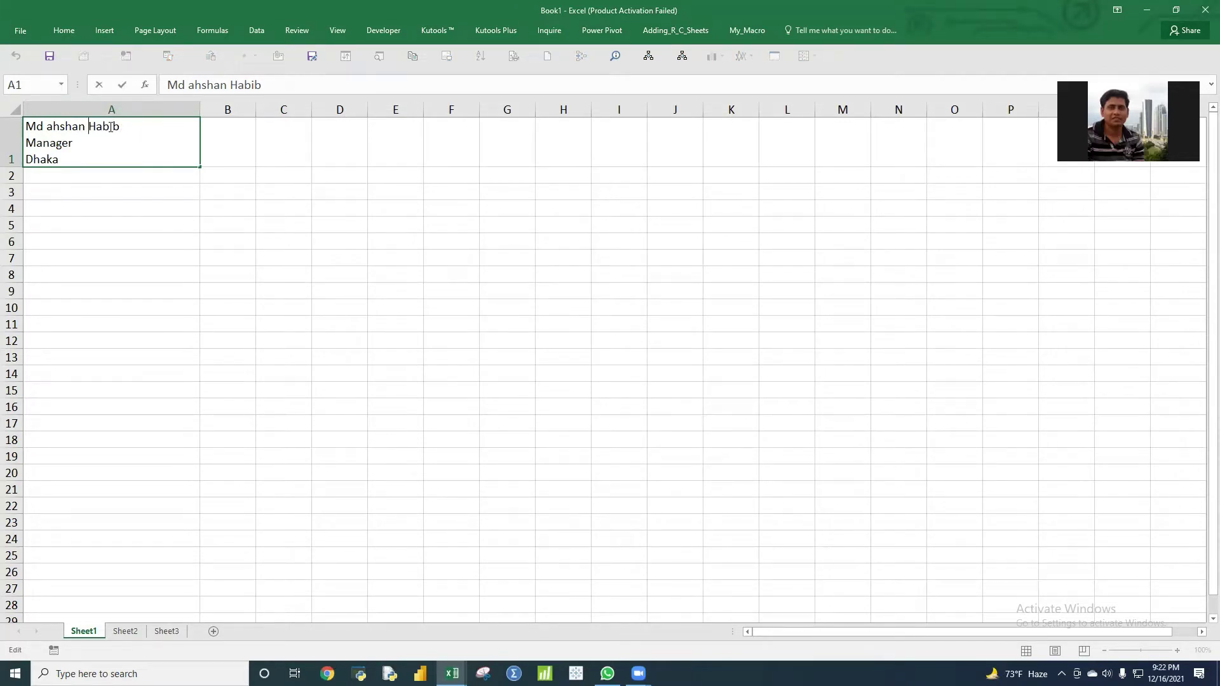
key("BackSpace")
key("alt+Return")
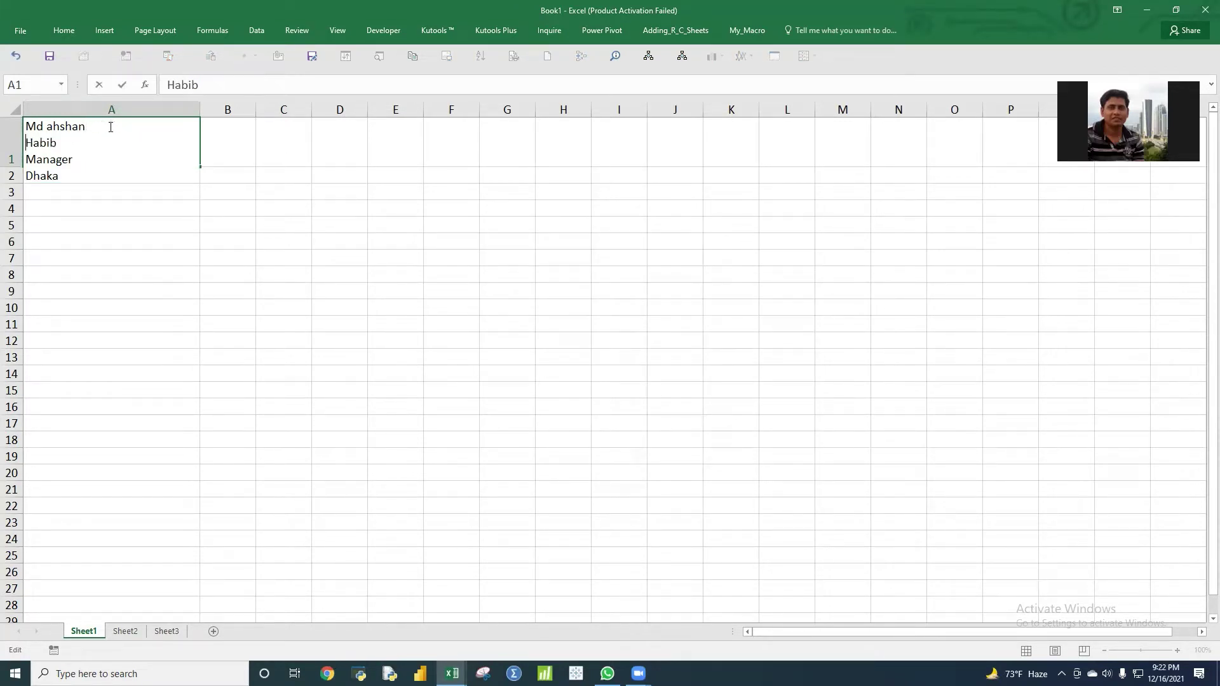
left_click(117, 264)
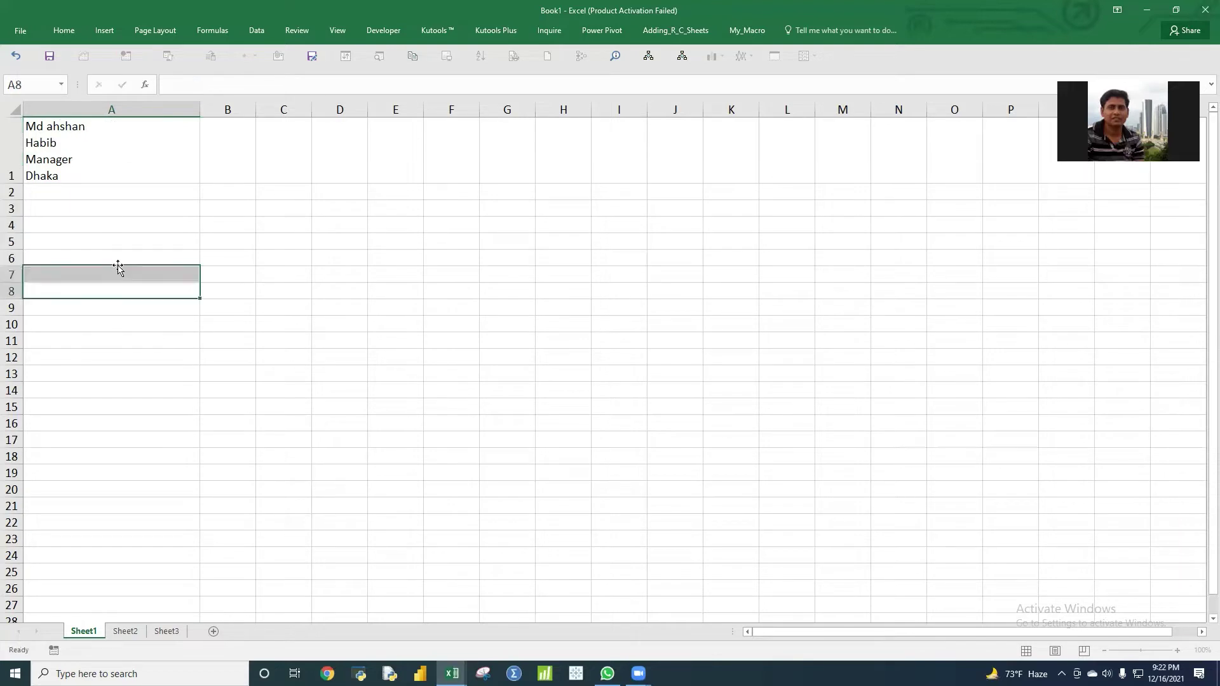
Type the filler text 'frrrrrrrr ggg b' into cell A2
left_click(117, 175)
left_click(106, 192)
type("ffrr")
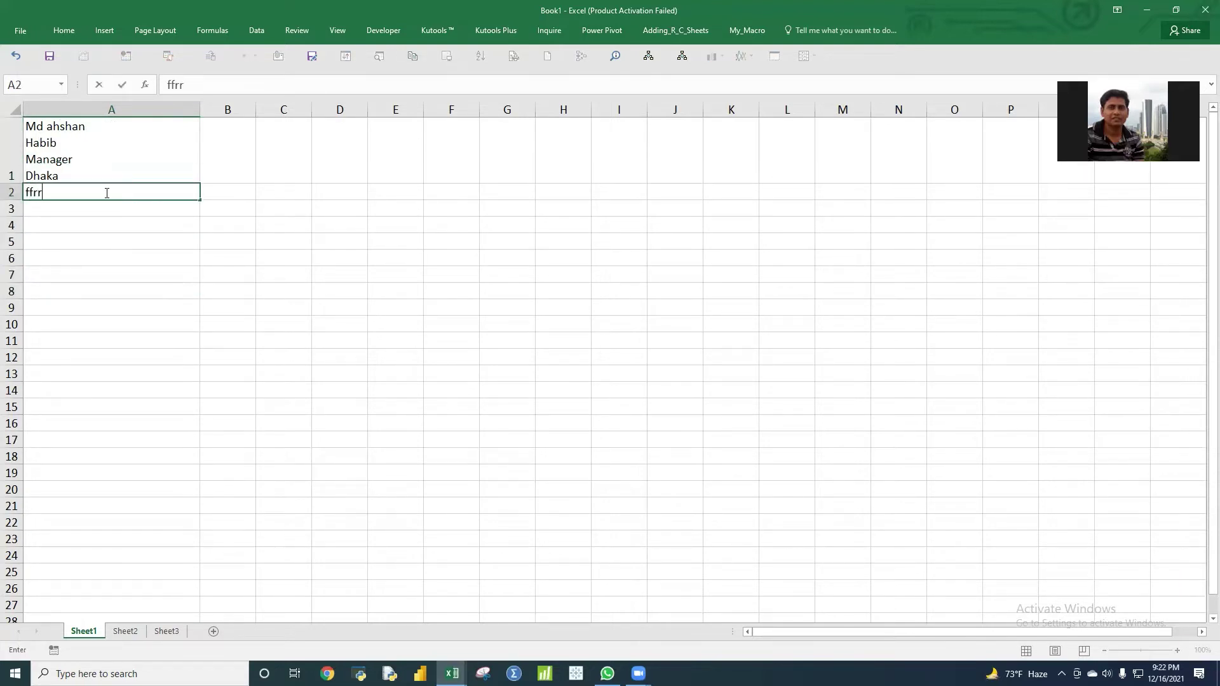
type("rrrrrr ")
type("ggg b")
Commit the A2 entry and widen column A to fit its text
left_click(200, 140)
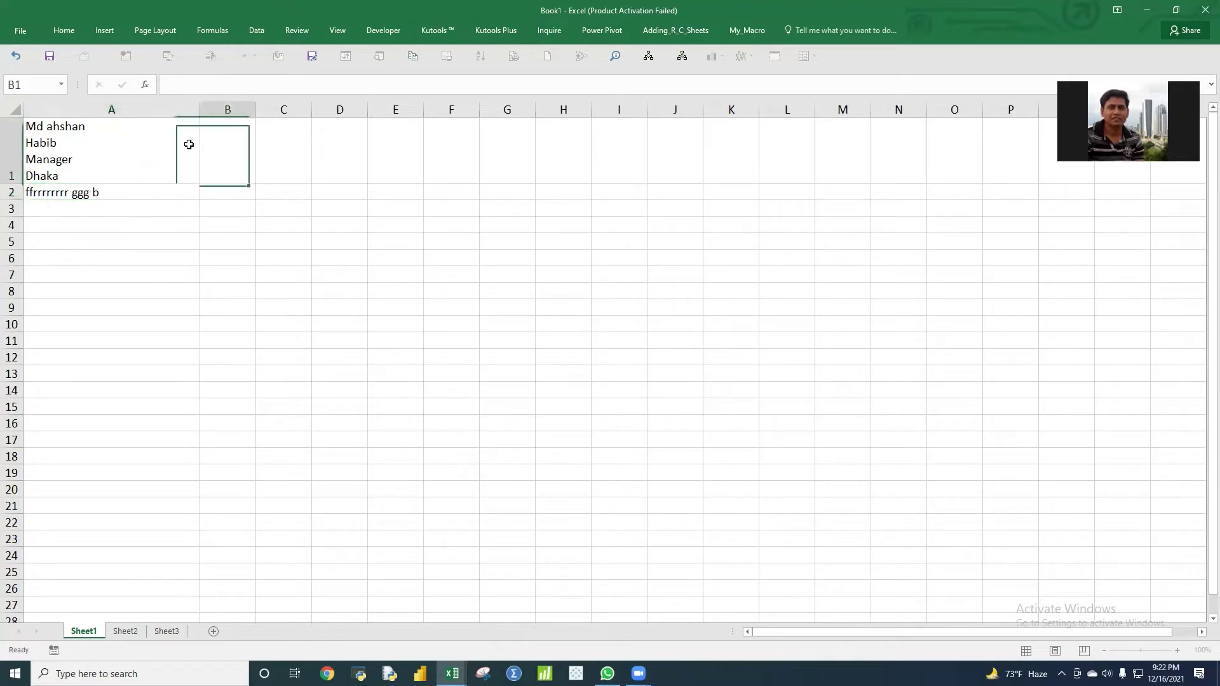
left_click(189, 144)
left_click_drag(199, 109, 282, 110)
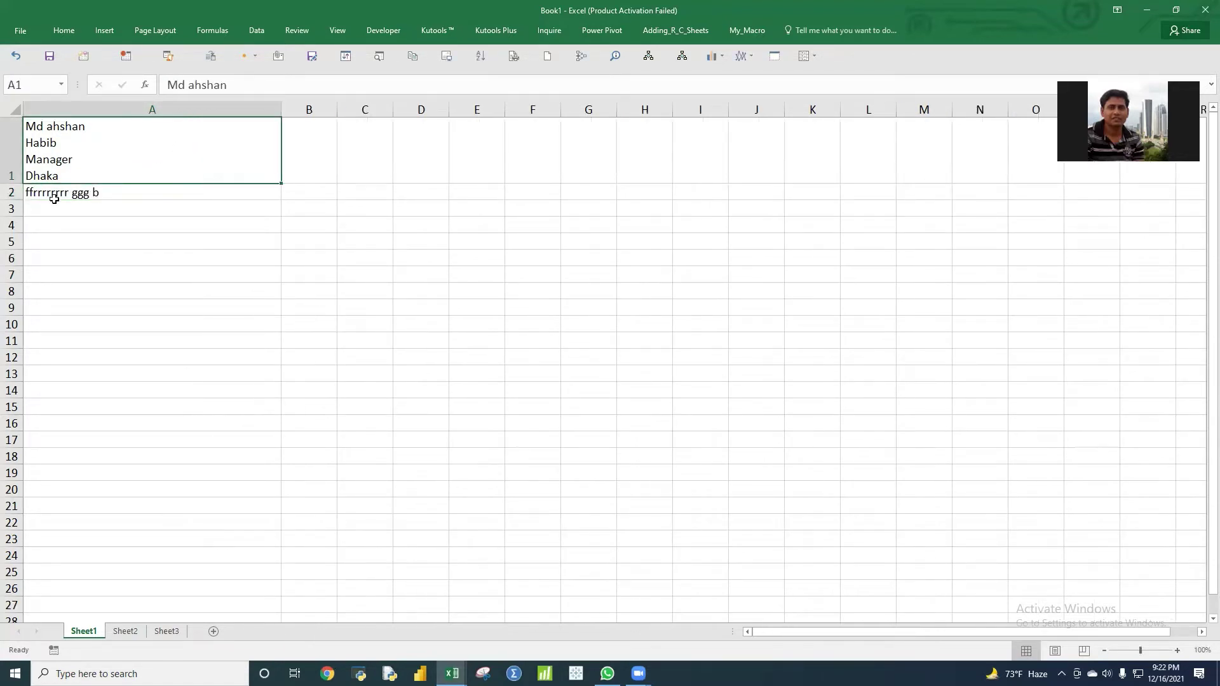
left_click(131, 189)
left_click(97, 163)
left_click(98, 221)
Enter the phone number in B1 as text with an apostrophe, keeping its leading zero
left_click(316, 151)
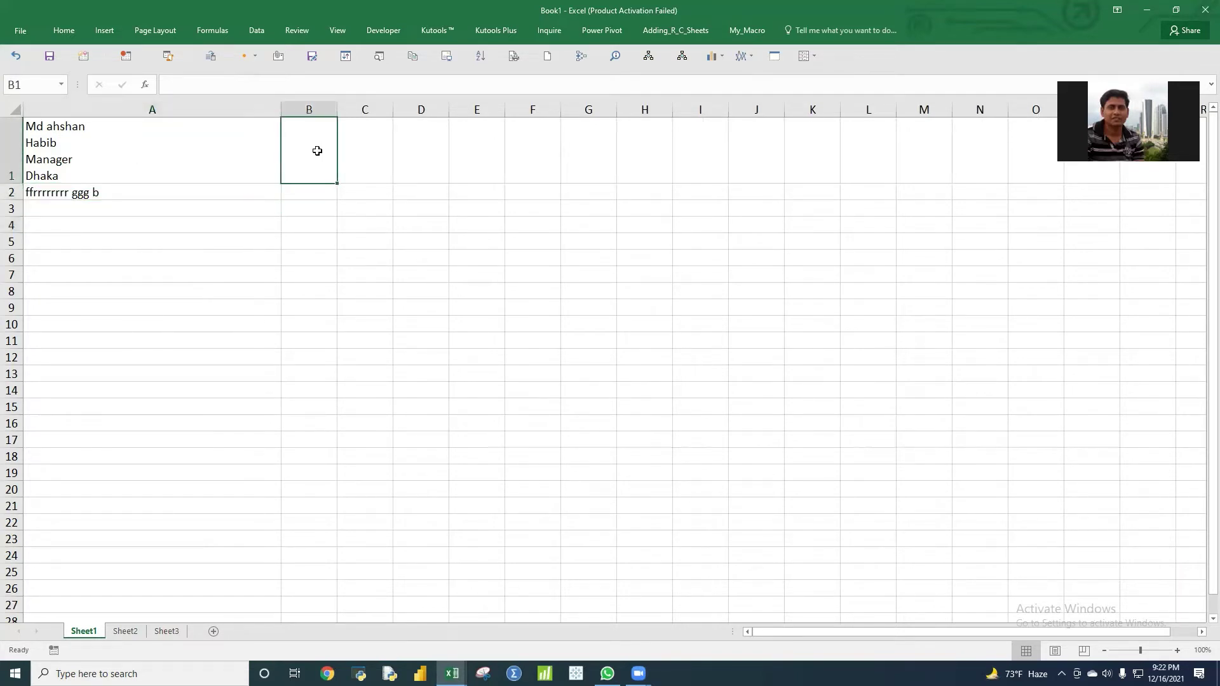
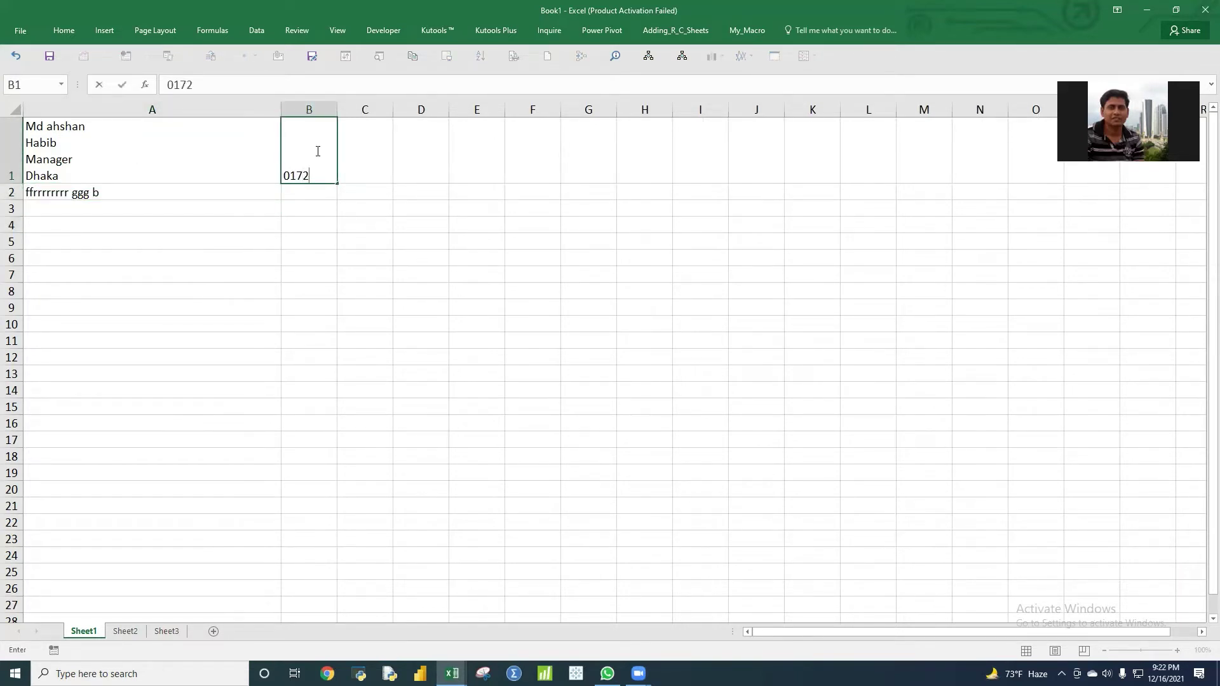
key("Return")
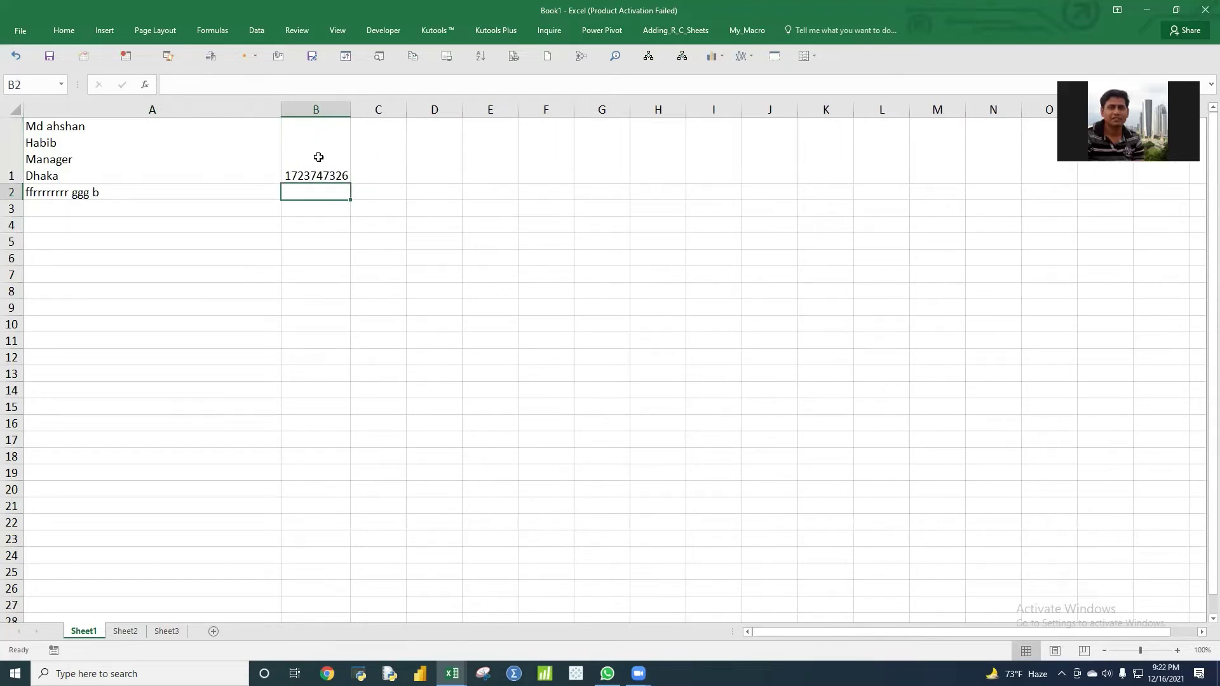
left_click(309, 159)
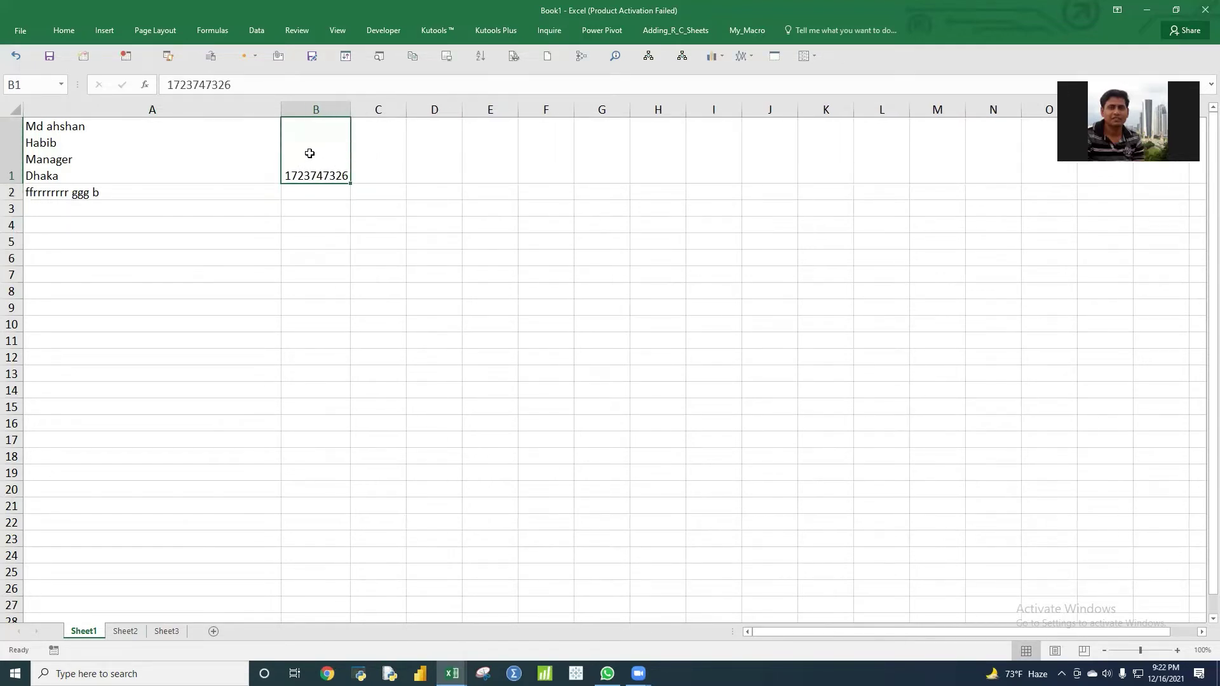
left_click(165, 84)
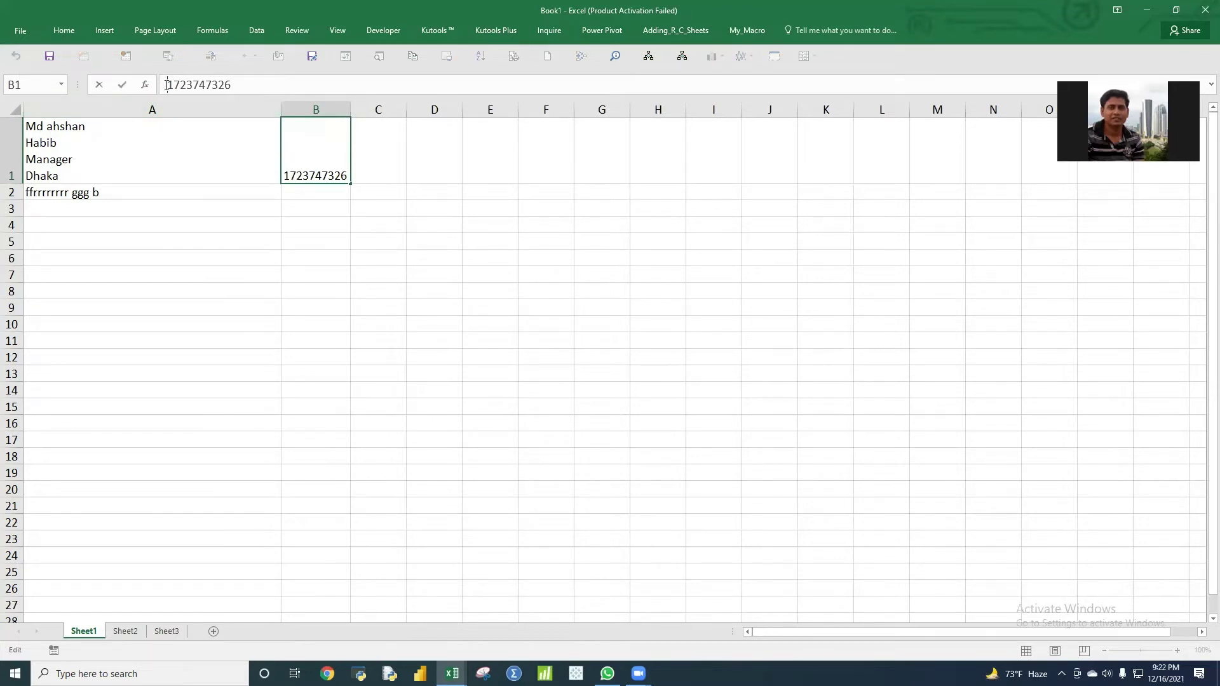
type("'")
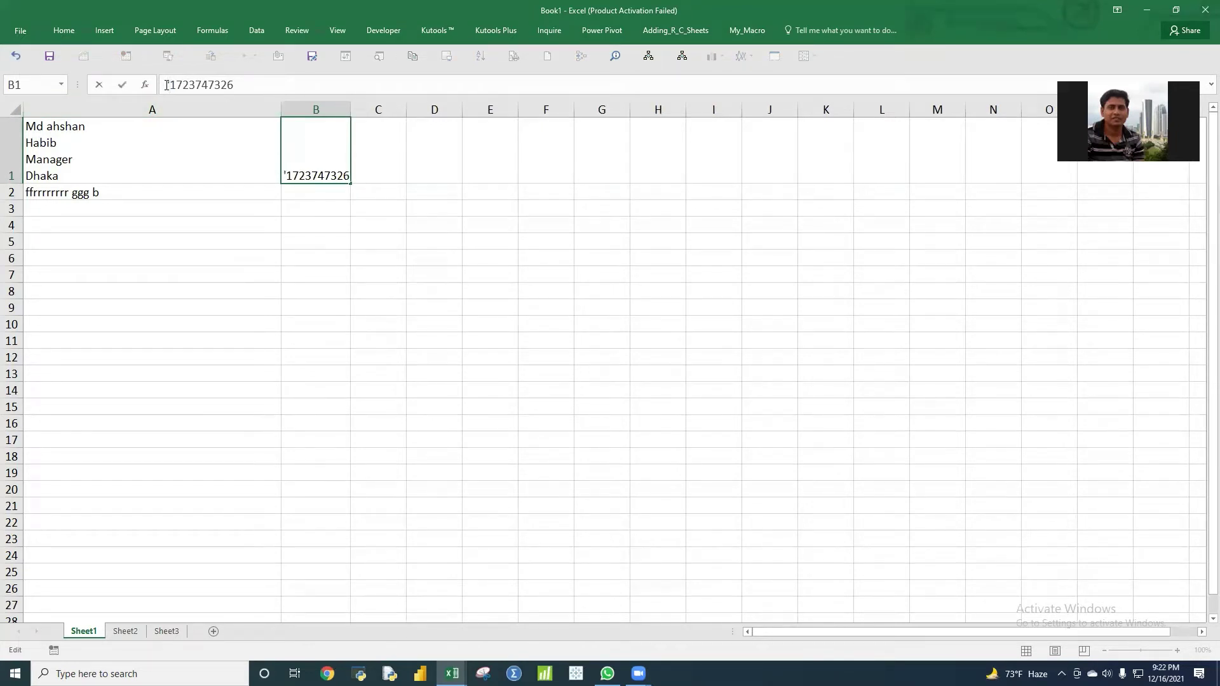
type("0")
key("Return")
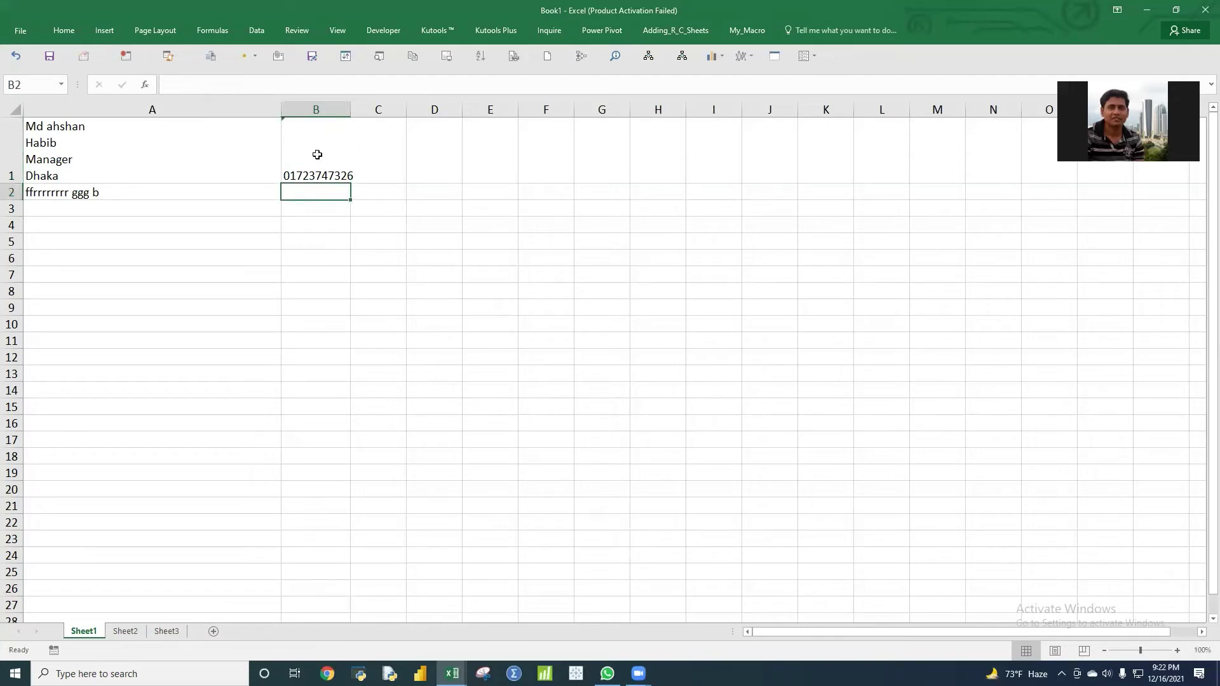
Widen column B so the full phone number is visible
left_click(320, 155)
left_click(320, 208)
left_click_drag(355, 108, 362, 108)
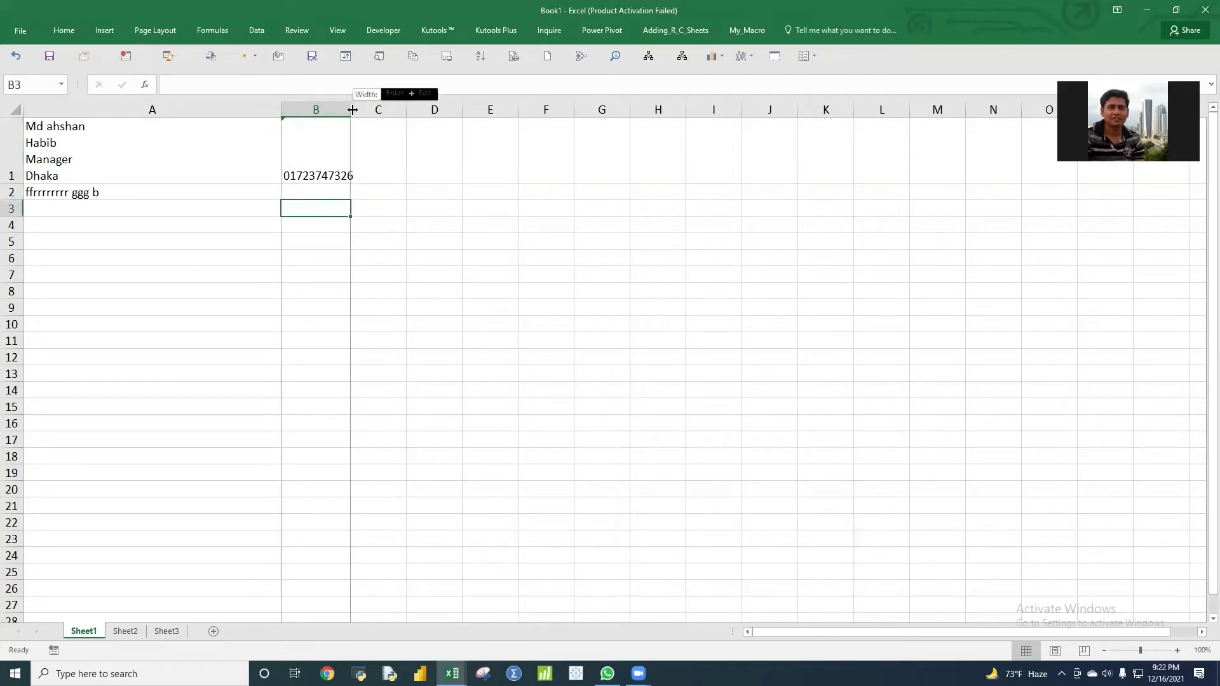
left_click(313, 156)
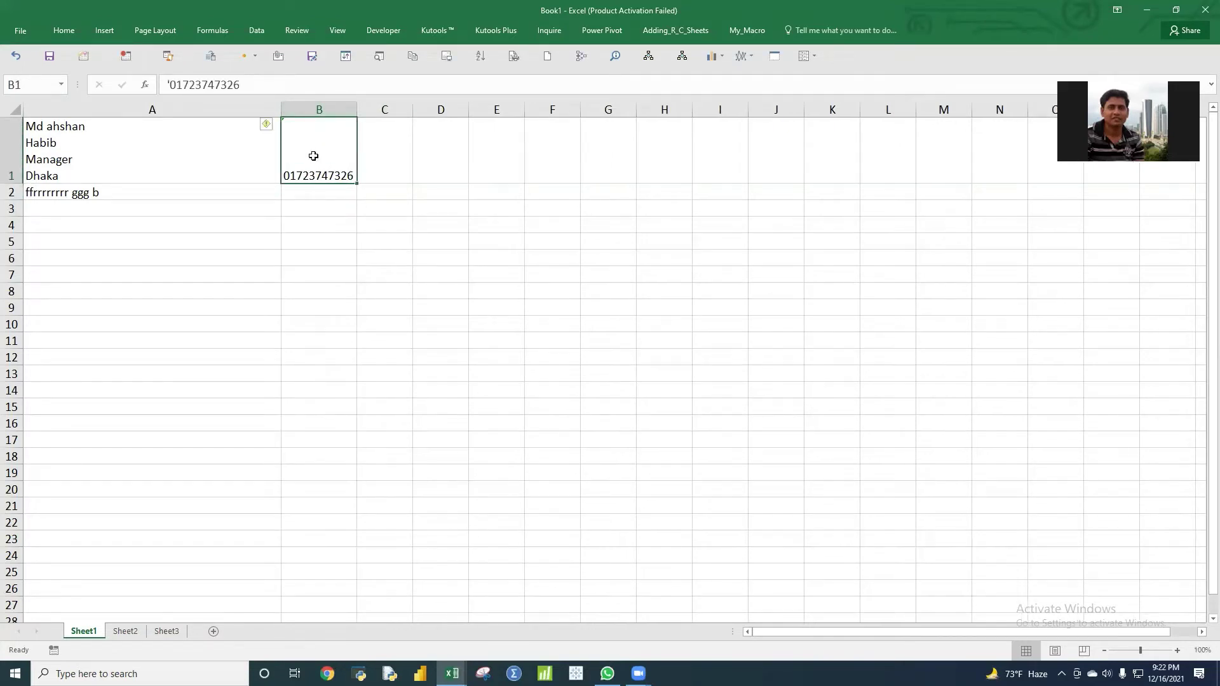
left_click(313, 222)
left_click(315, 163)
left_click(307, 210)
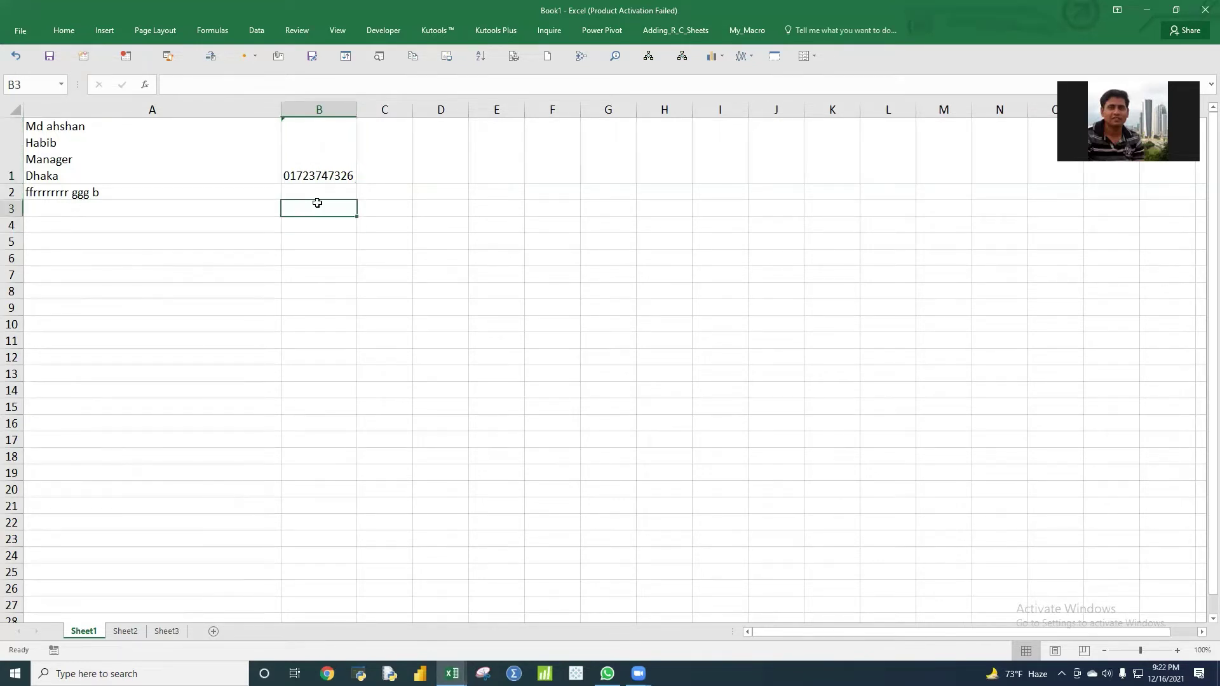
Open Format Cells from the Home tab's Number group and choose the Text category
left_click(63, 30)
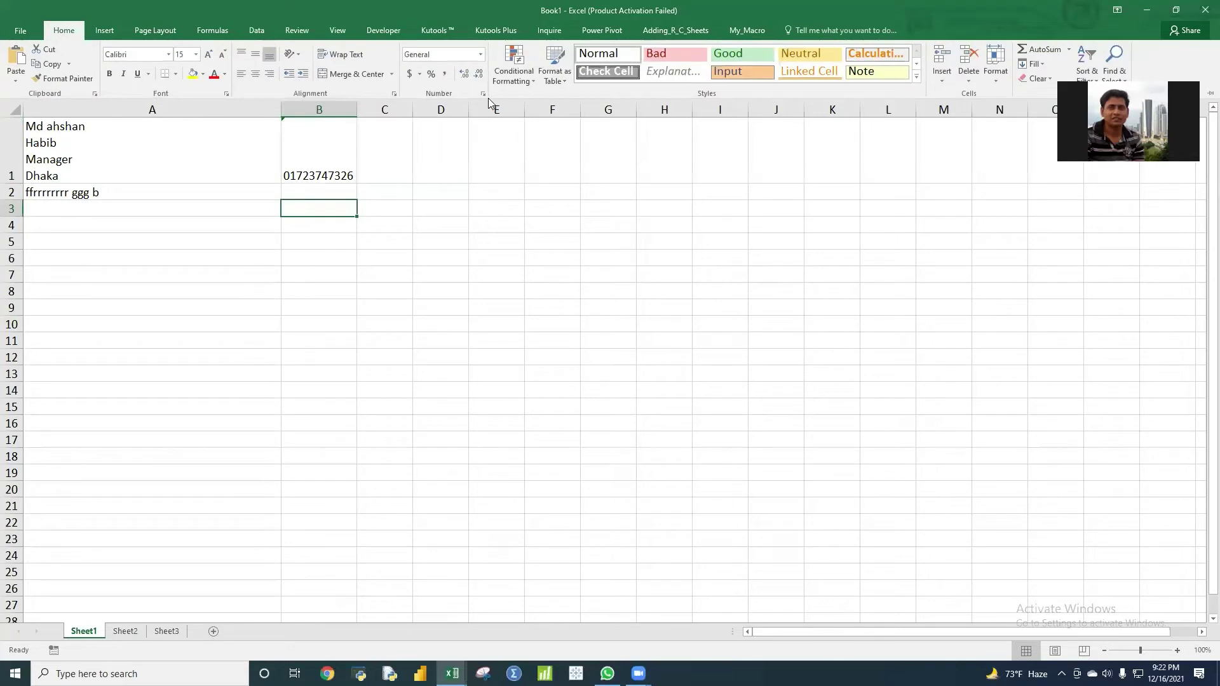
left_click(483, 94)
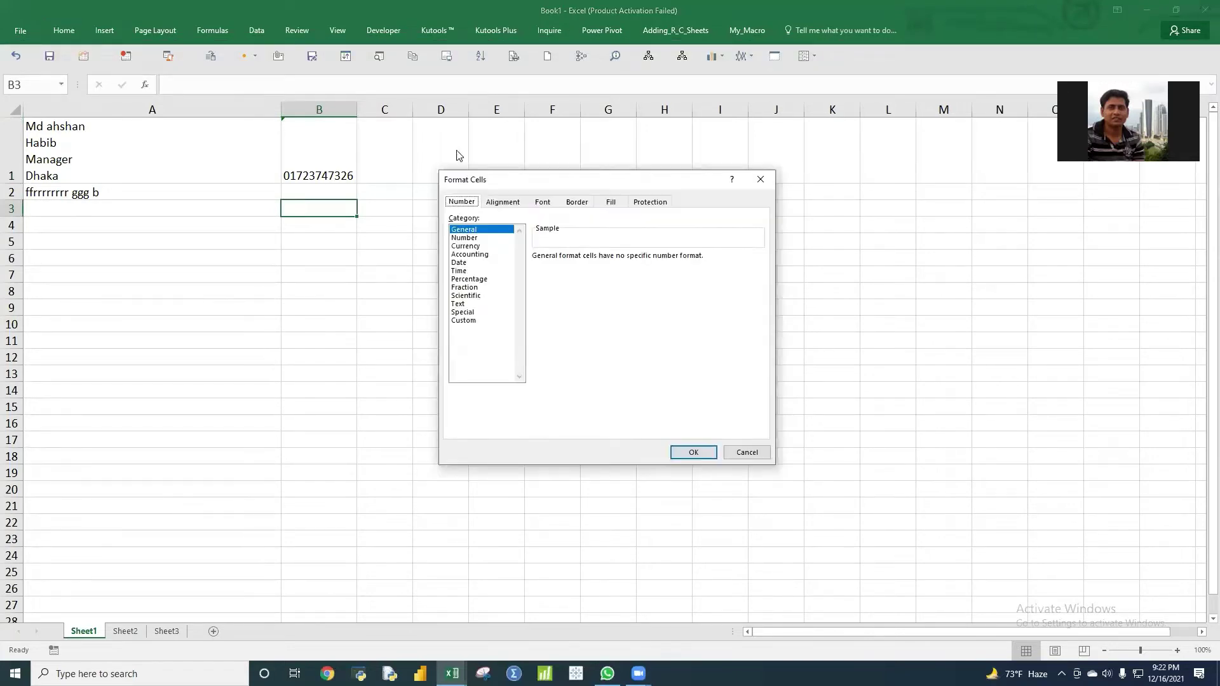
left_click(466, 238)
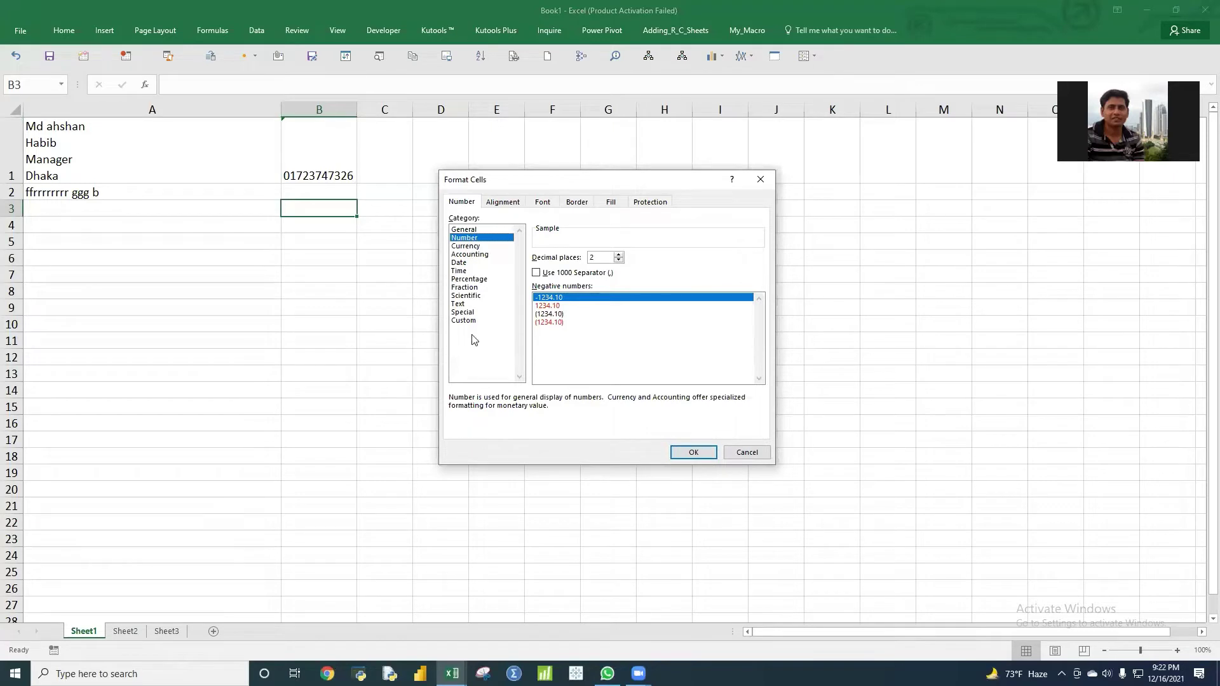
left_click(463, 305)
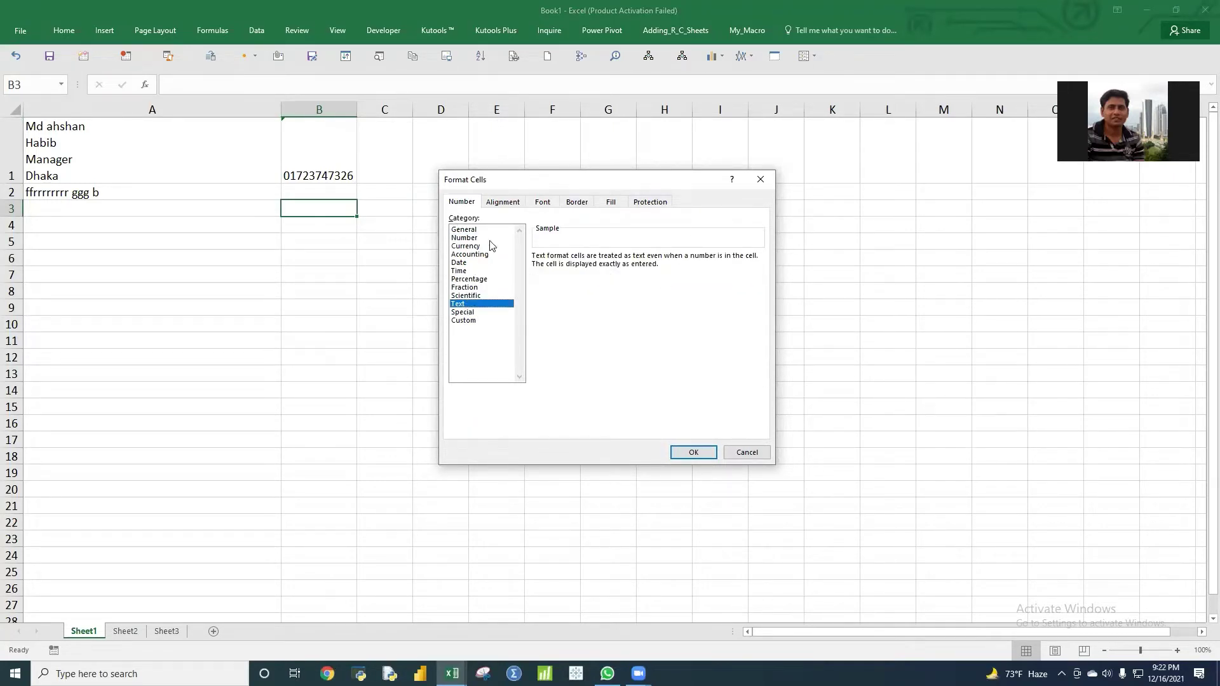
Dismiss the Format Cells dialog without applying it, then select cells C8 and A1
left_click(762, 181)
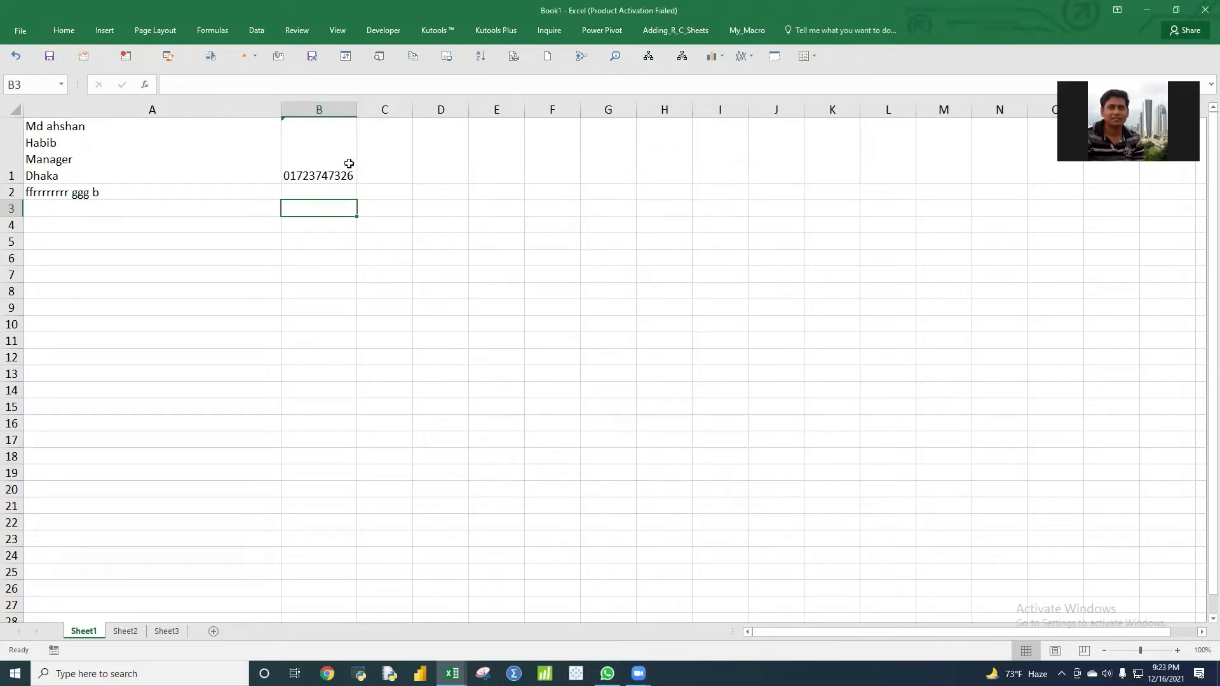
left_click(394, 294)
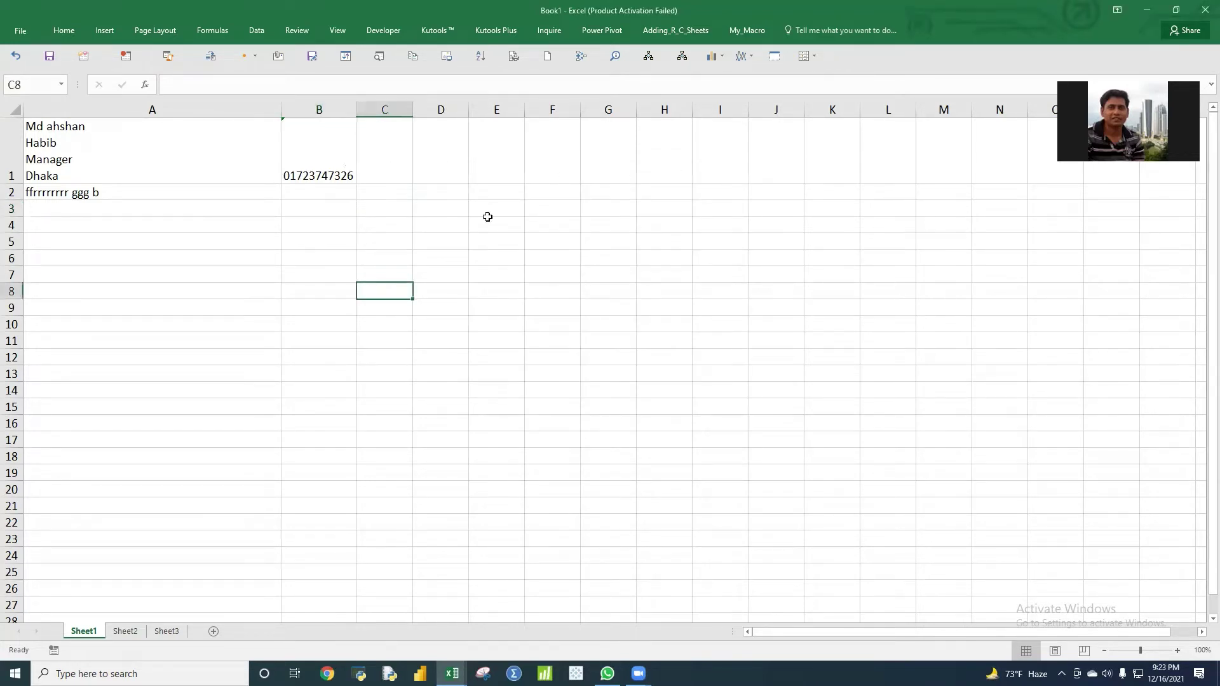
left_click(146, 168)
Minimize Book1 and switch to the MS Excel Formula & Functions workbook
left_click(1146, 14)
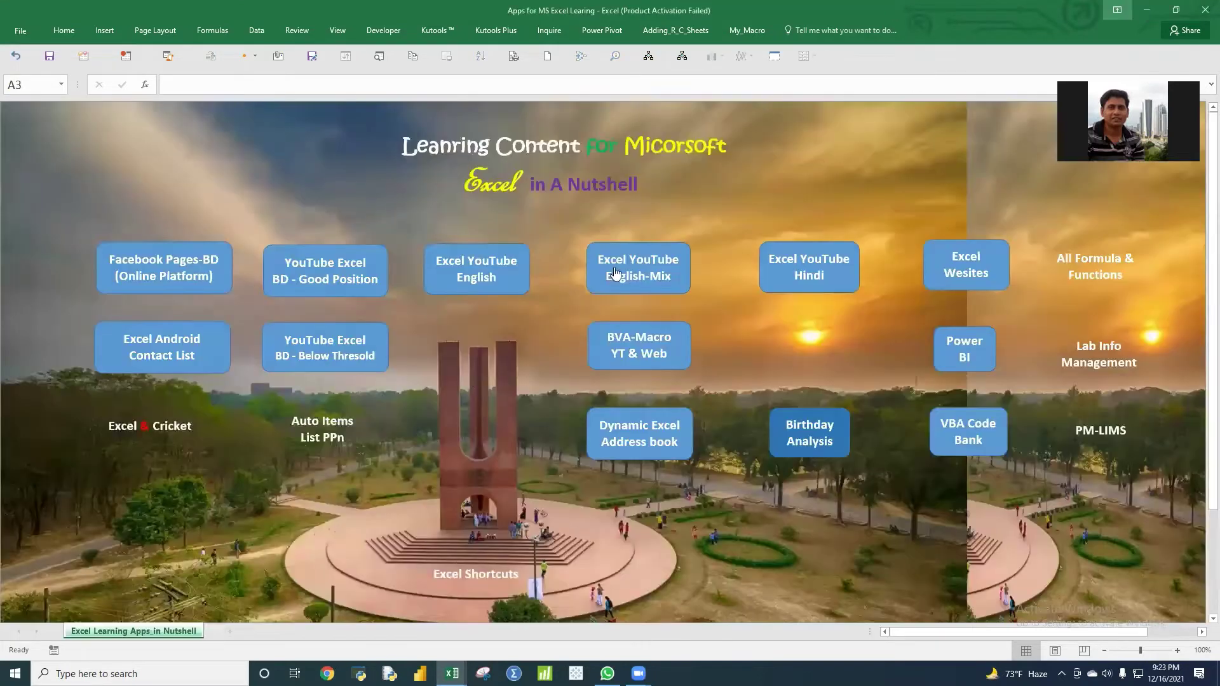
left_click(451, 673)
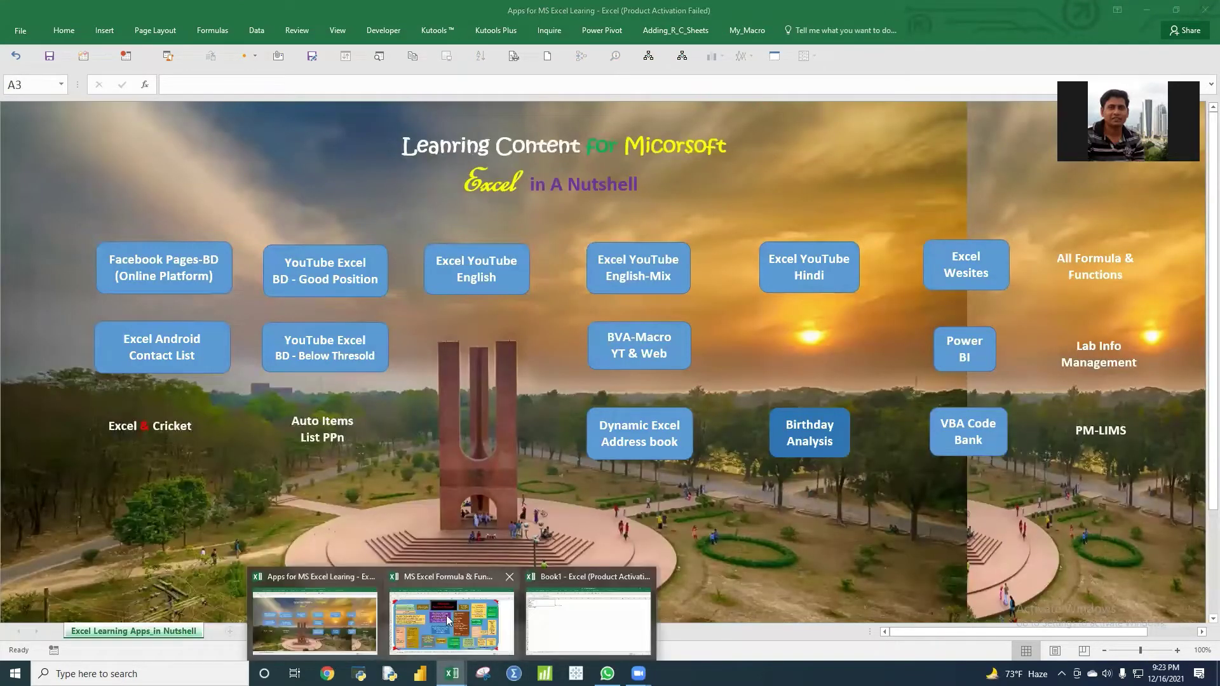
left_click(451, 615)
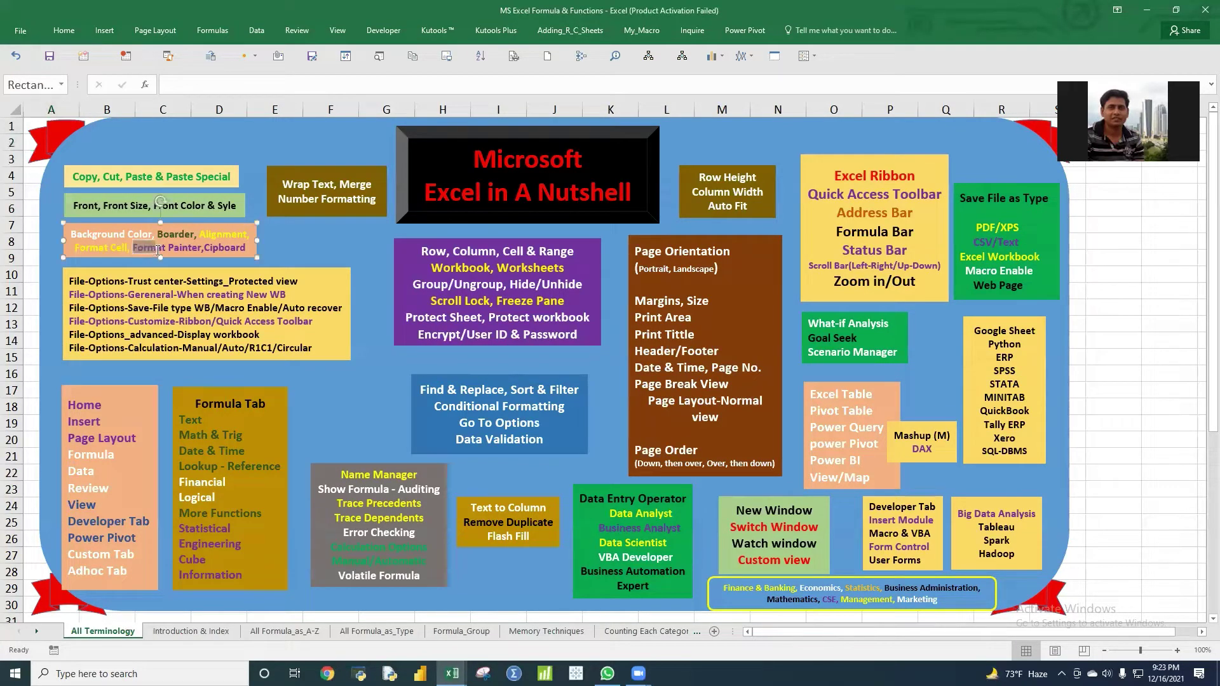
Select, then deselect, the 'Format Painter, Clipboard' text in a shape
left_click_drag(132, 249, 245, 247)
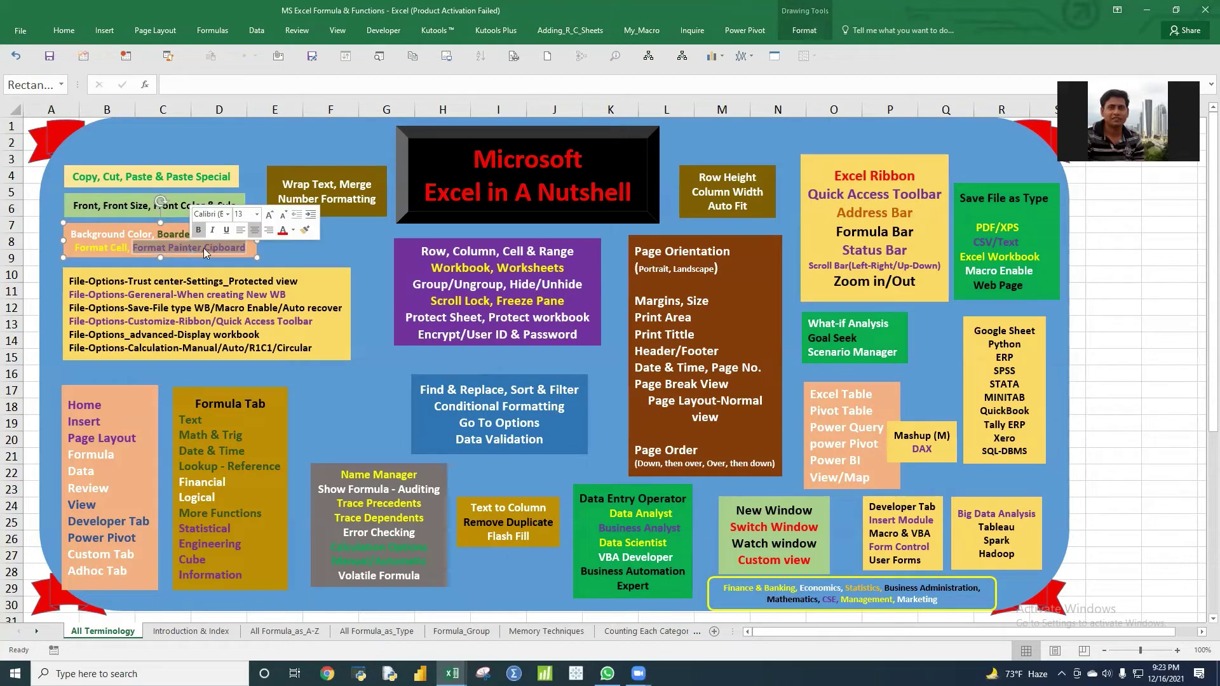
left_click(203, 248)
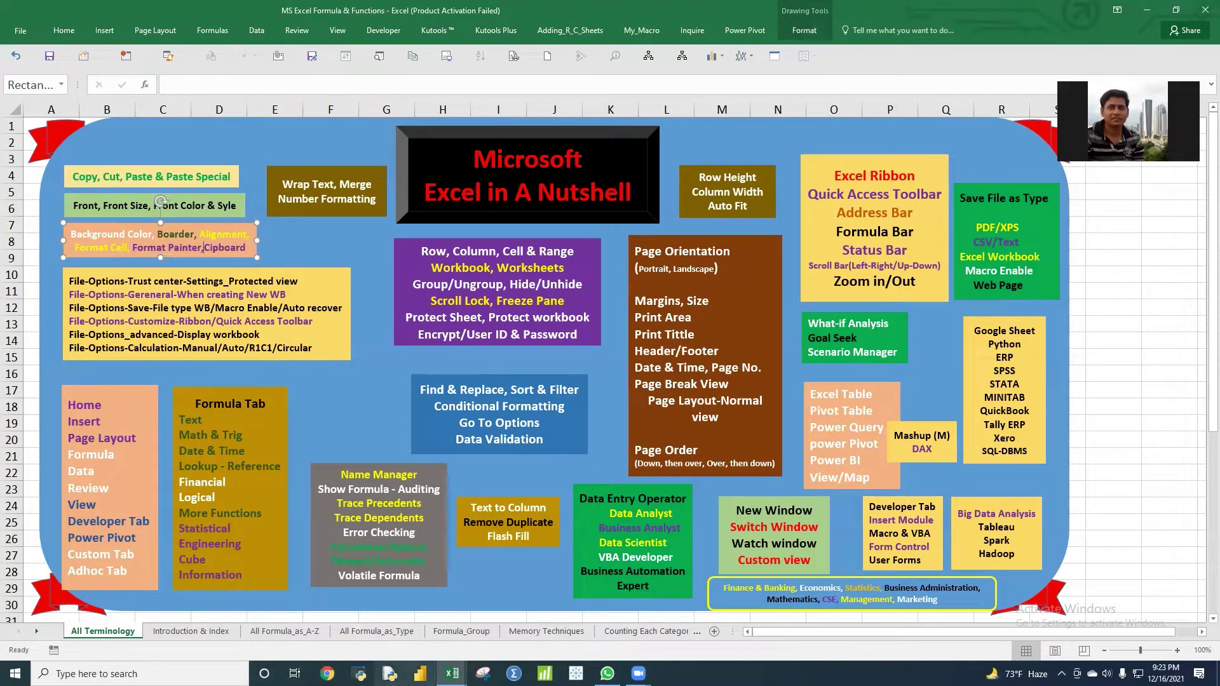
left_click(452, 673)
Back in Book1, copy the A1:B2 contact block and paste it at B9 and H12
left_click(575, 634)
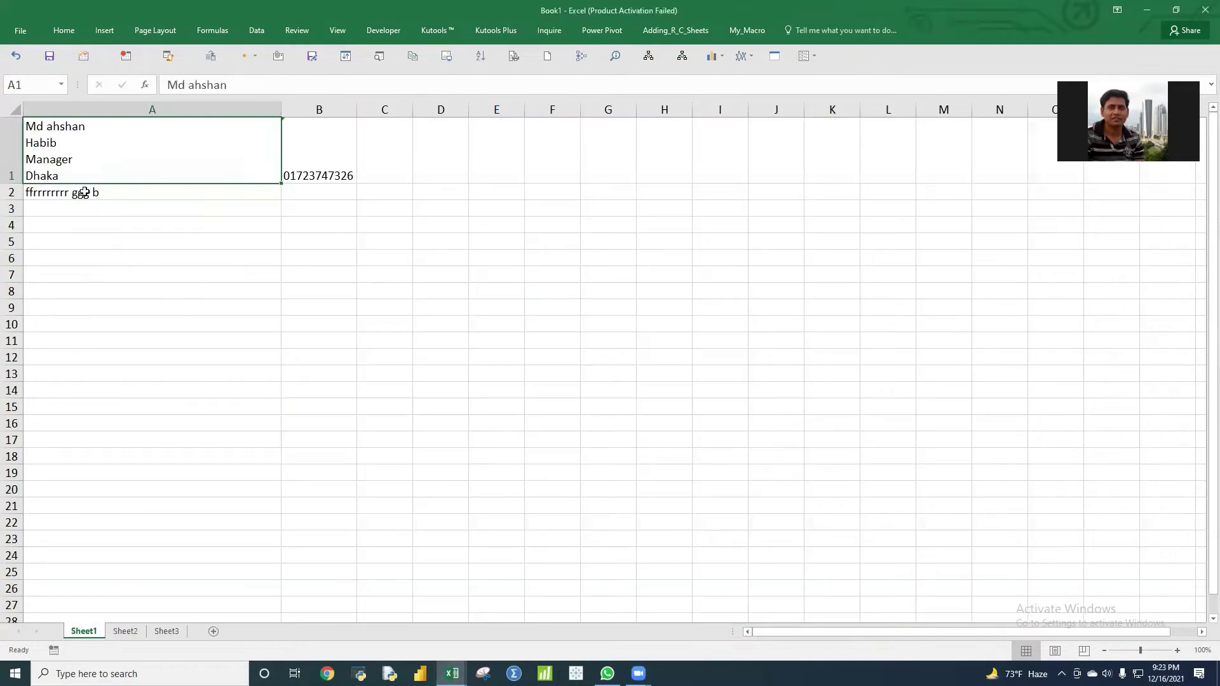
key("Down")
key("Down")
key("Down")
left_click(234, 165)
left_click_drag(234, 165, 289, 193)
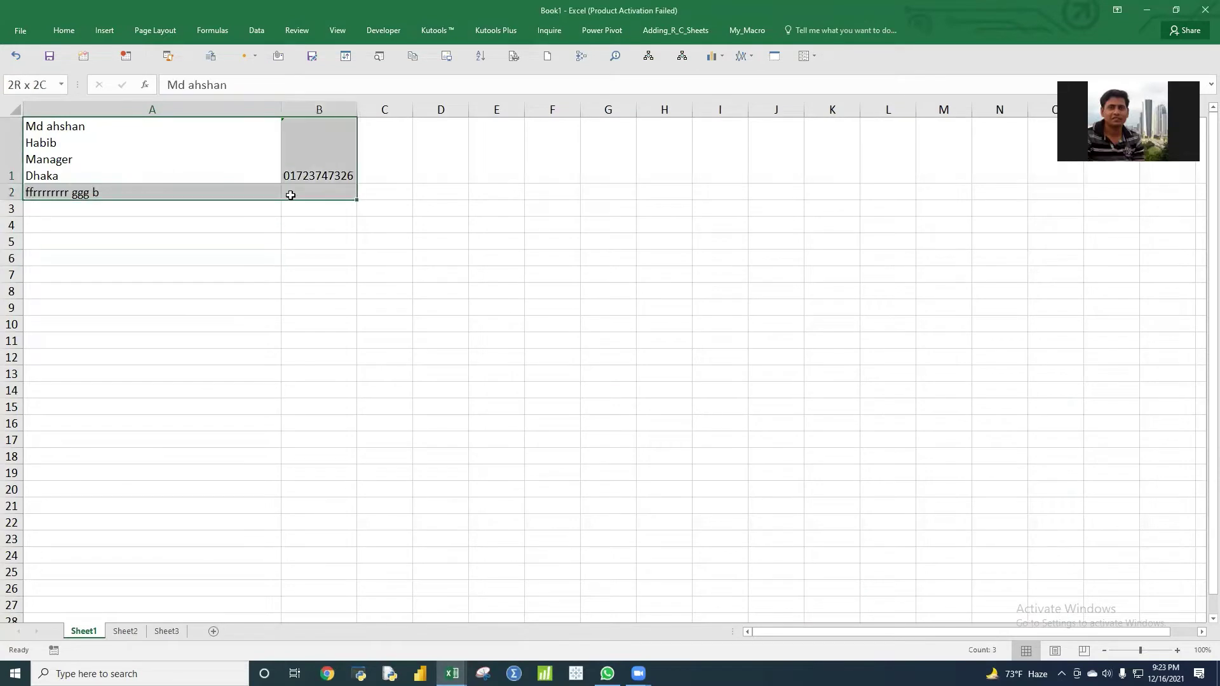
key("ctrl+c")
left_click(325, 311)
key("ctrl+v")
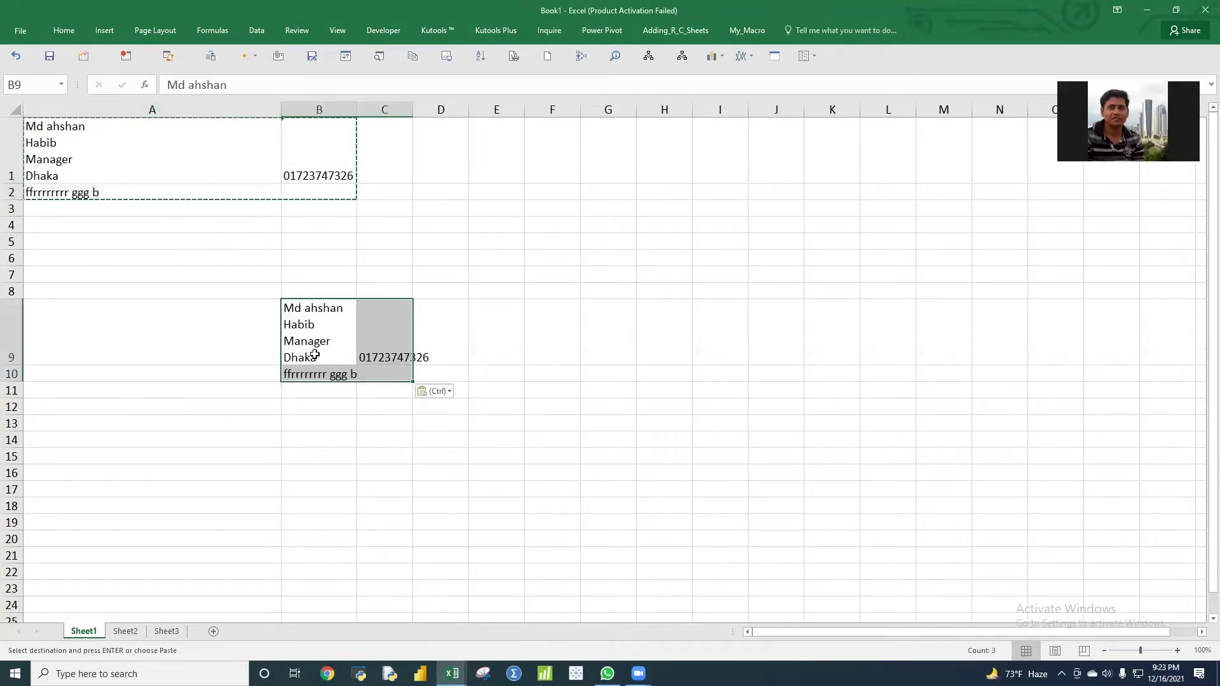
left_click(662, 403)
key("ctrl+v")
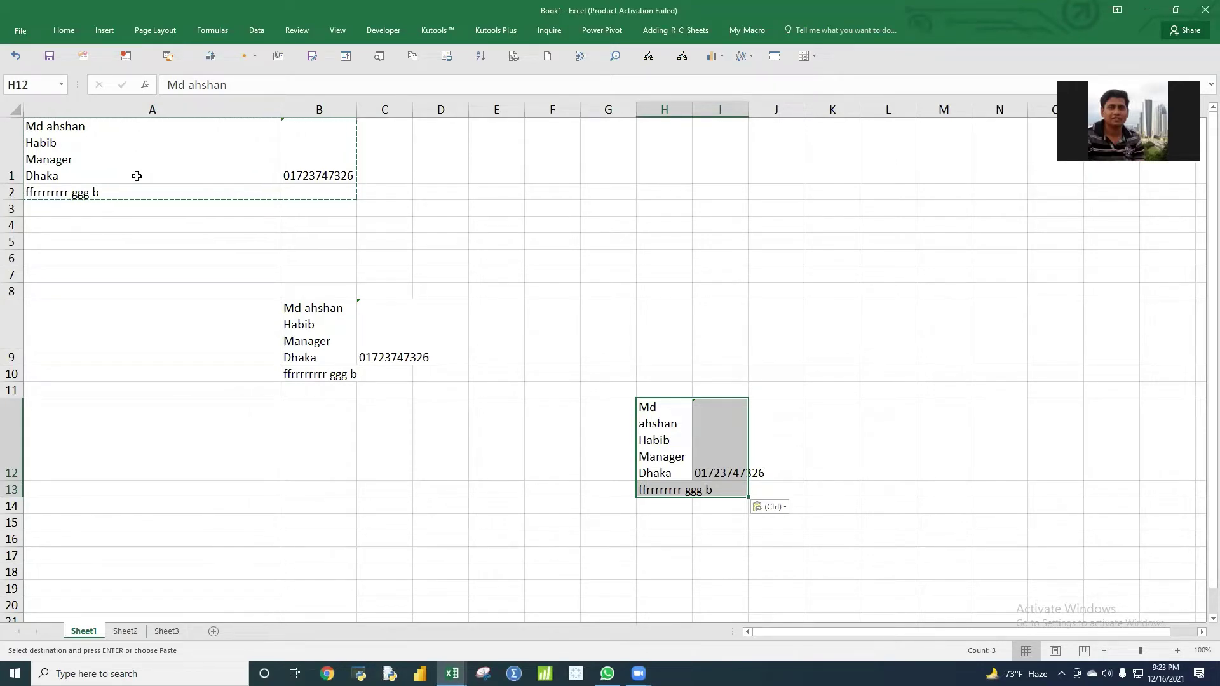
Pin the ribbon, paste the block at M2, then copy B9:C10 and paste it at F3
key("ctrl+F1")
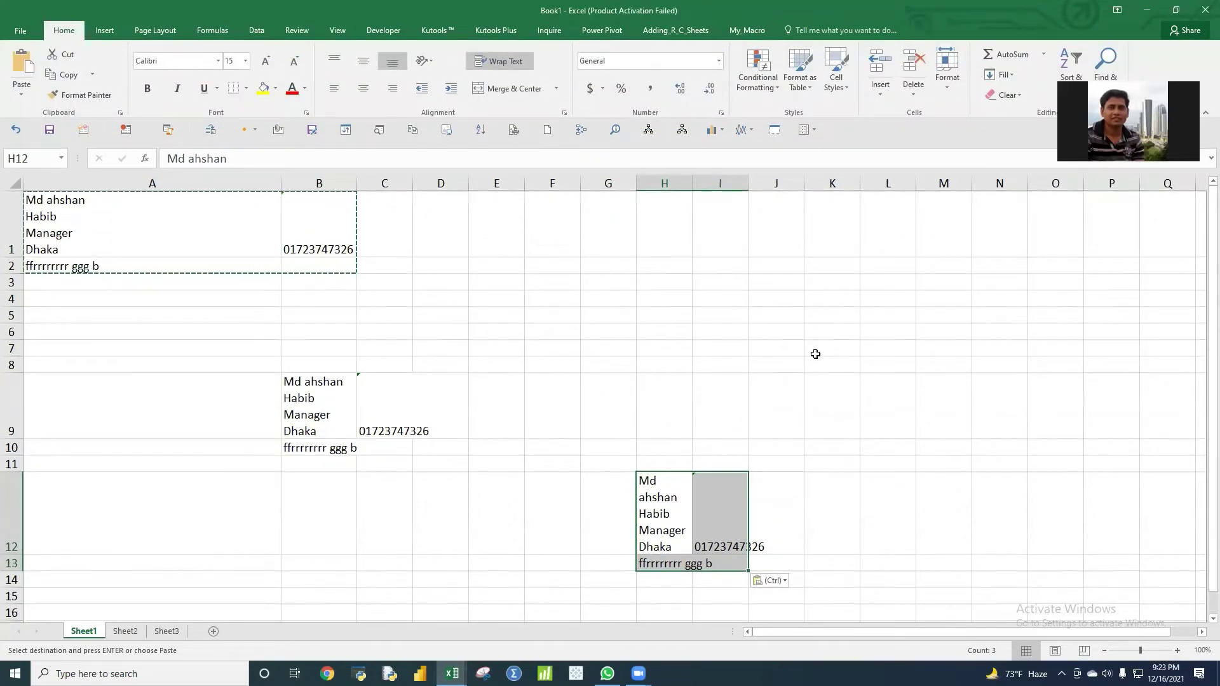
left_click(950, 263)
key("ctrl+v")
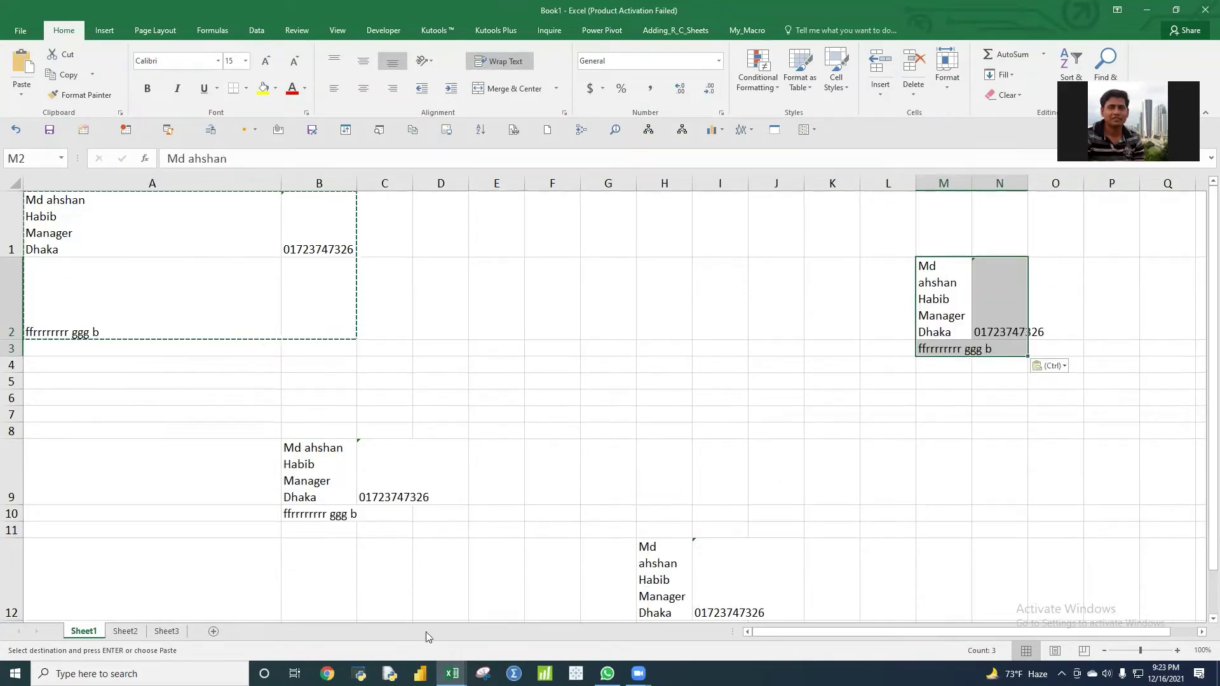
left_click_drag(321, 450, 381, 512)
key("ctrl+c")
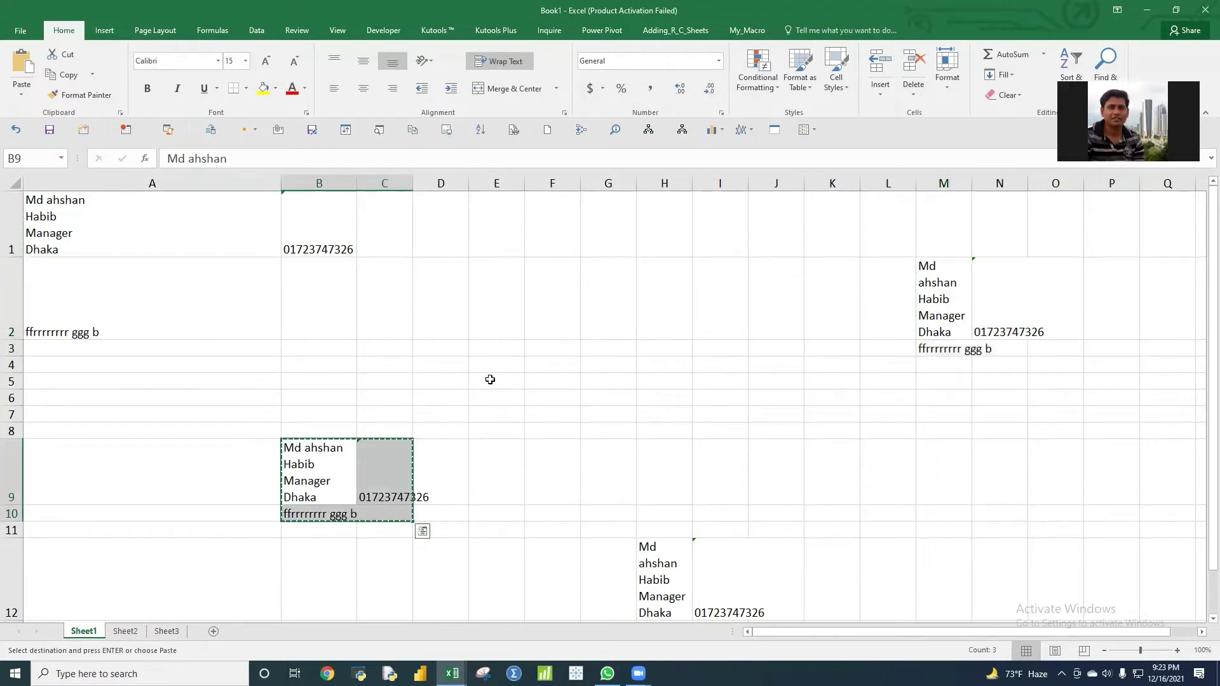
left_click(553, 349)
key("ctrl+v")
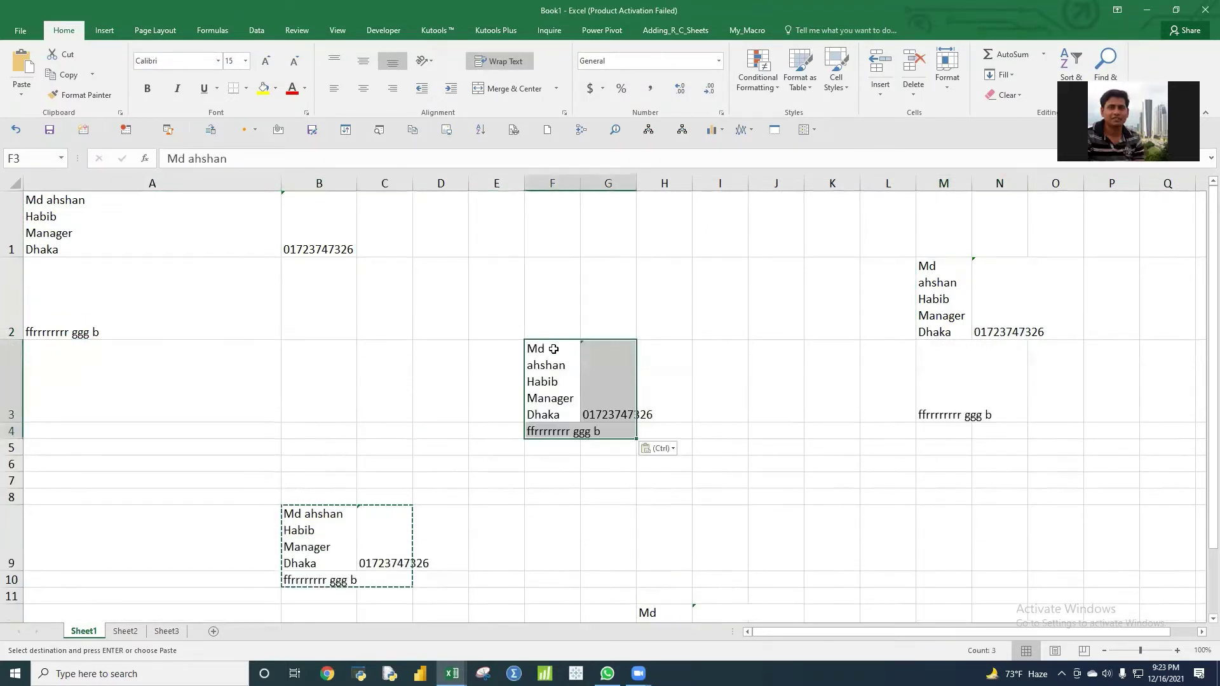
left_click(89, 225)
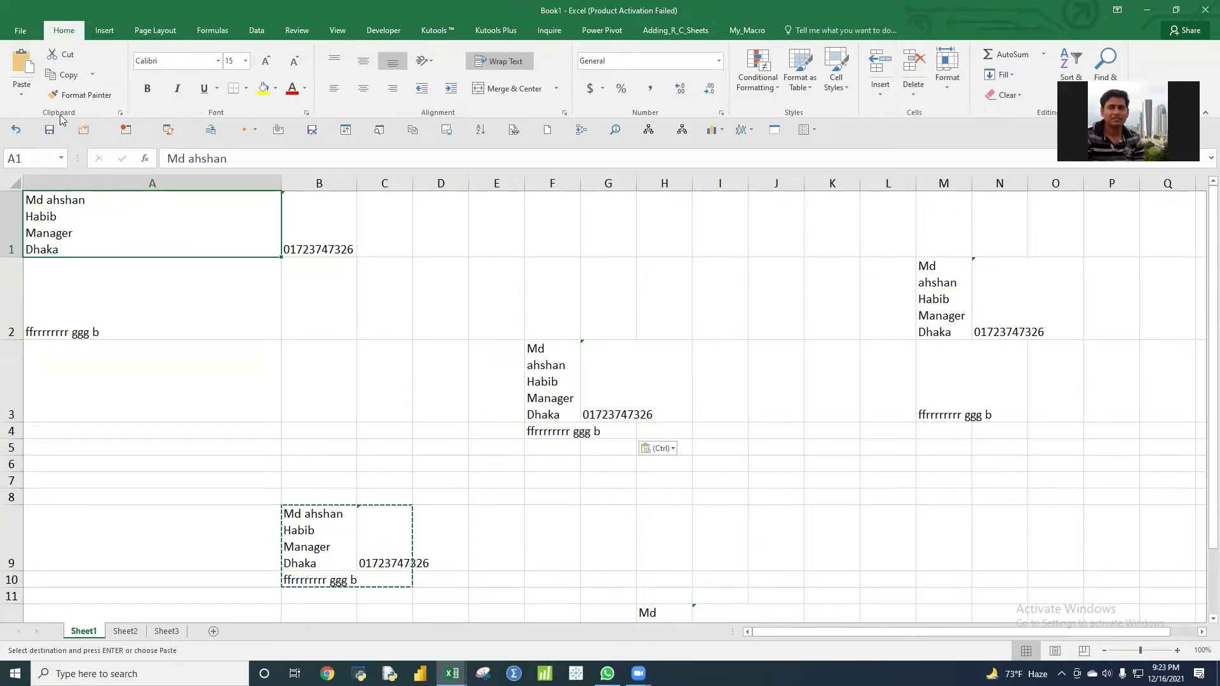
Open the Clipboard pane, paste the block over A1:B2 and copy it again
left_click(120, 113)
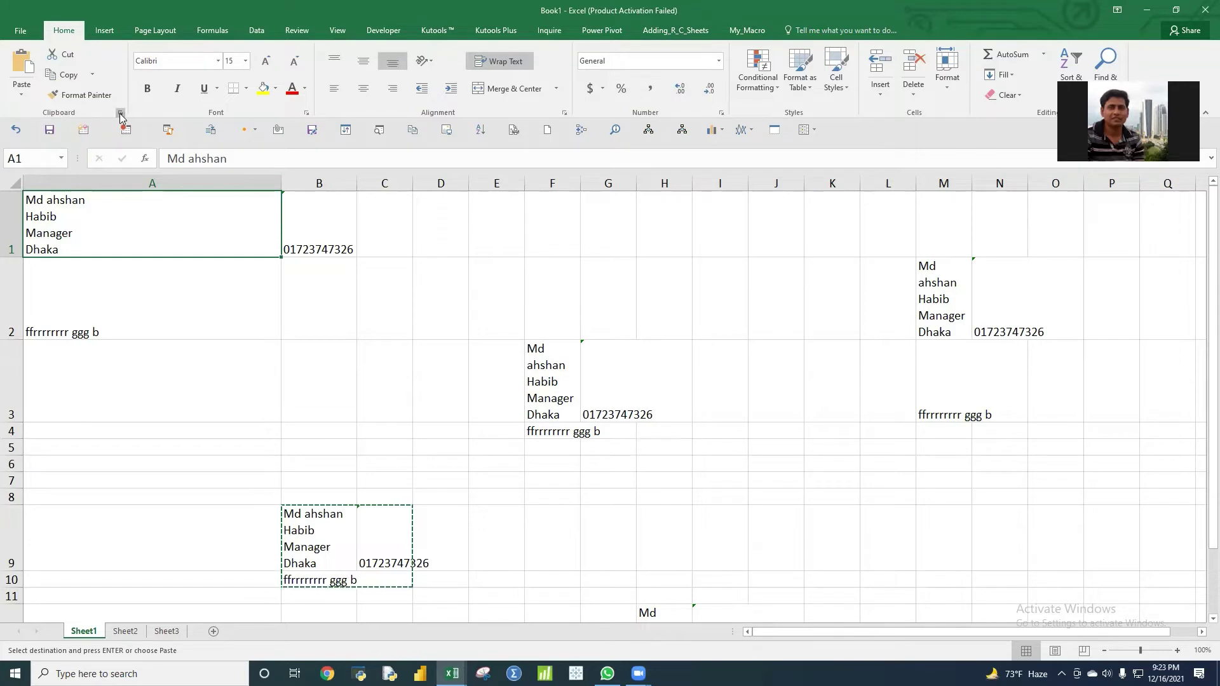
left_click(120, 114)
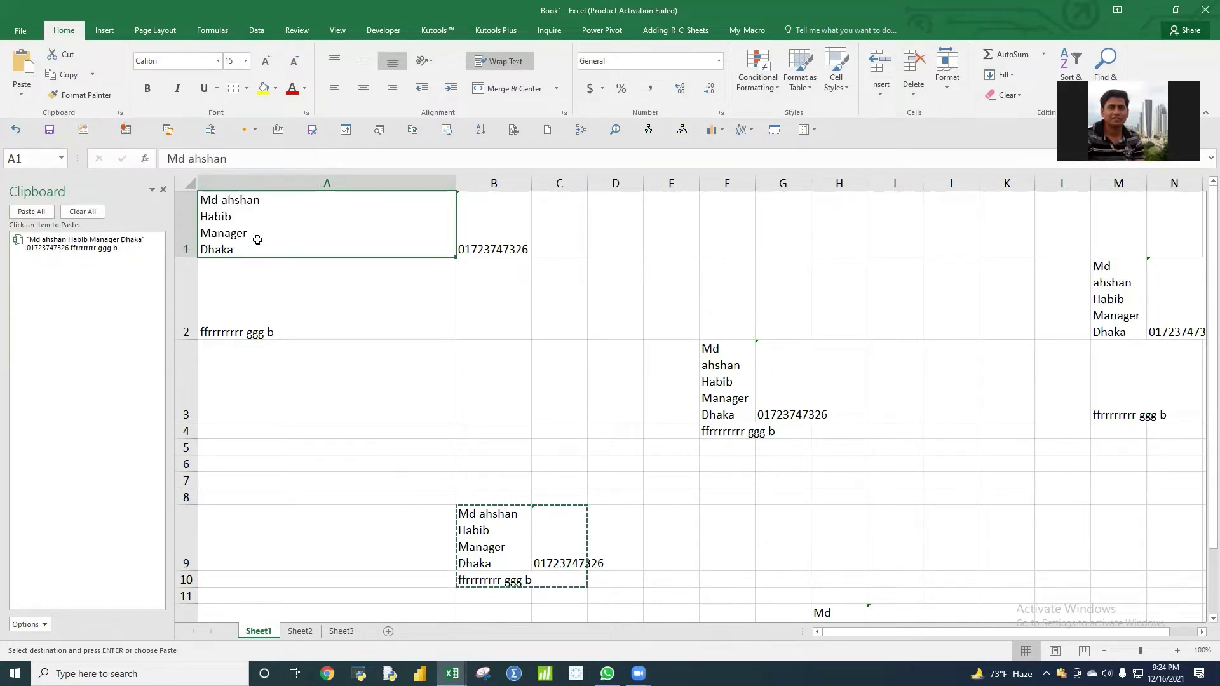
key("ctrl+v")
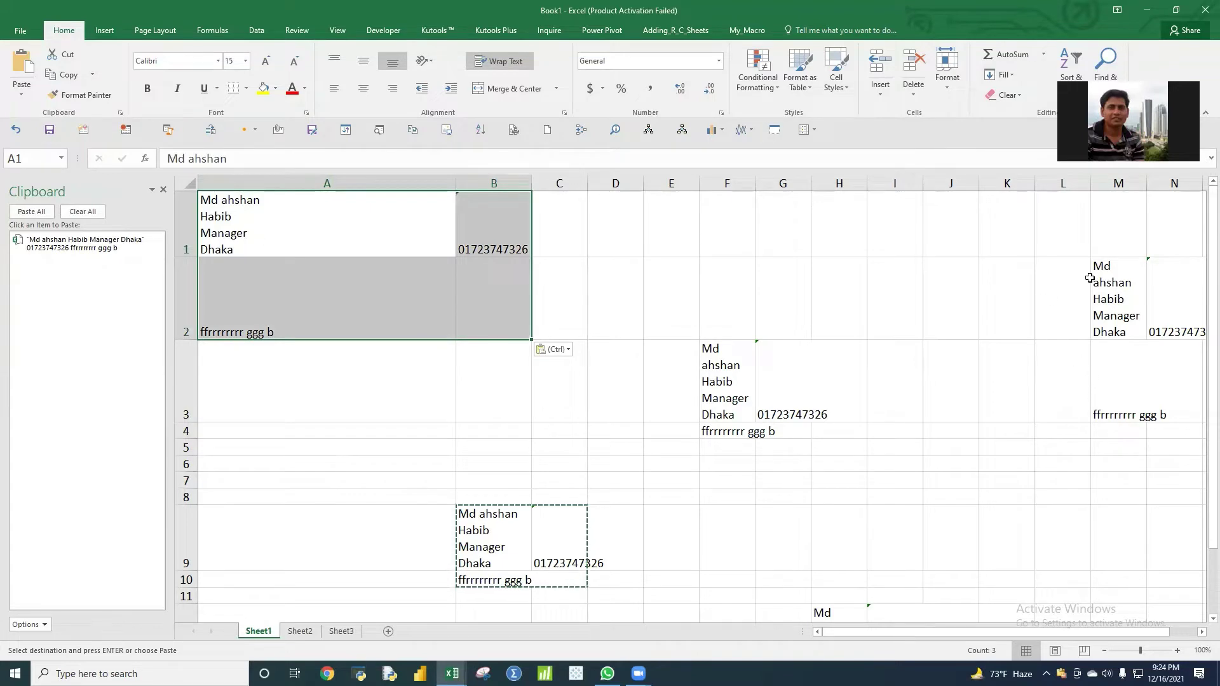
key("ctrl+c")
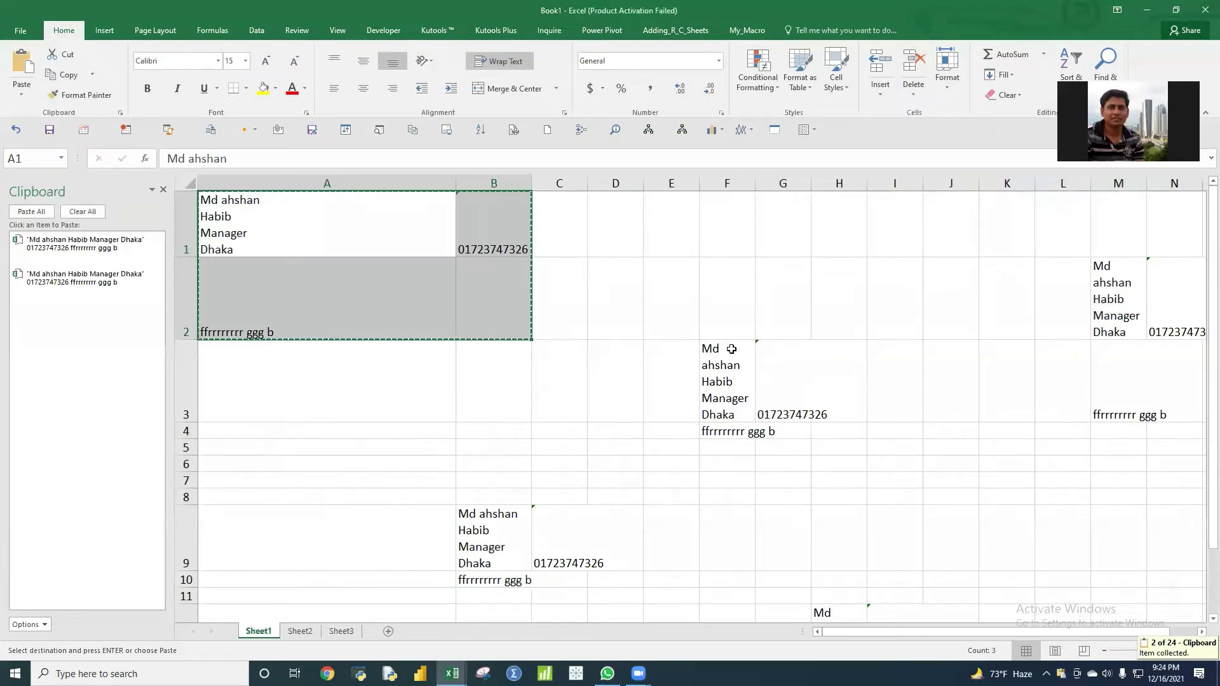
Copy F3:G4, M2:M3 and F3:G4 again as clipboard items, then go to Sheet2
left_click_drag(721, 348, 792, 427)
key("ctrl+c")
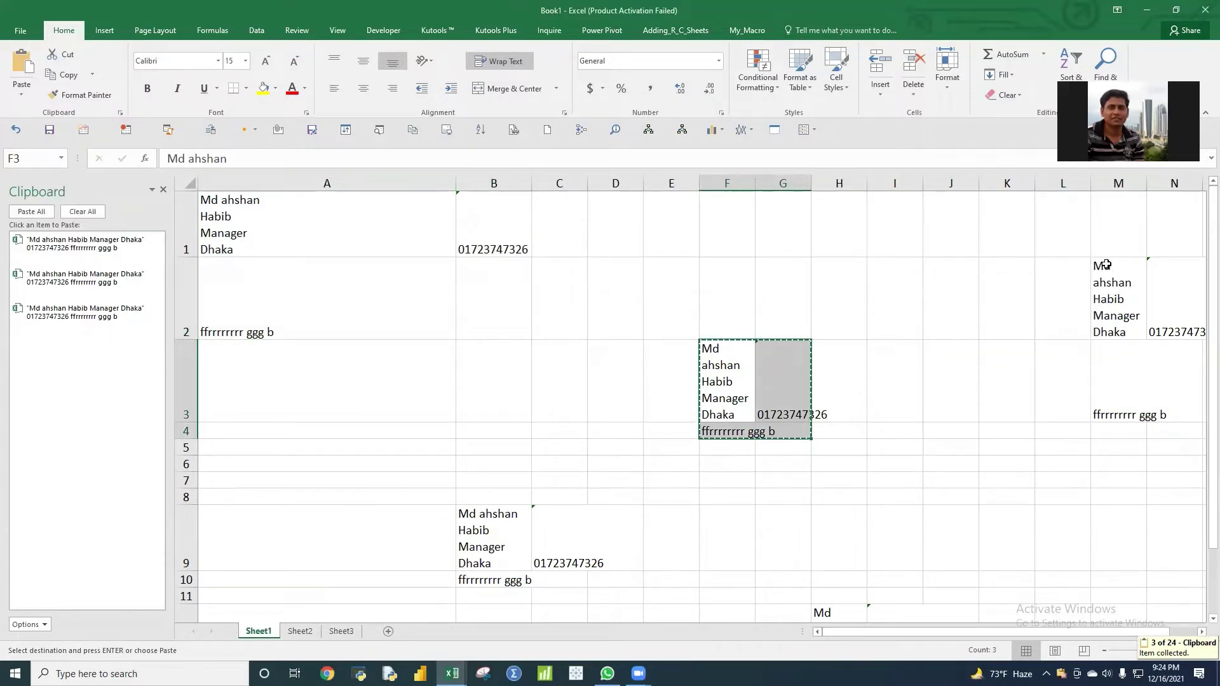
left_click(1113, 292)
left_click_drag(1124, 329, 1137, 403)
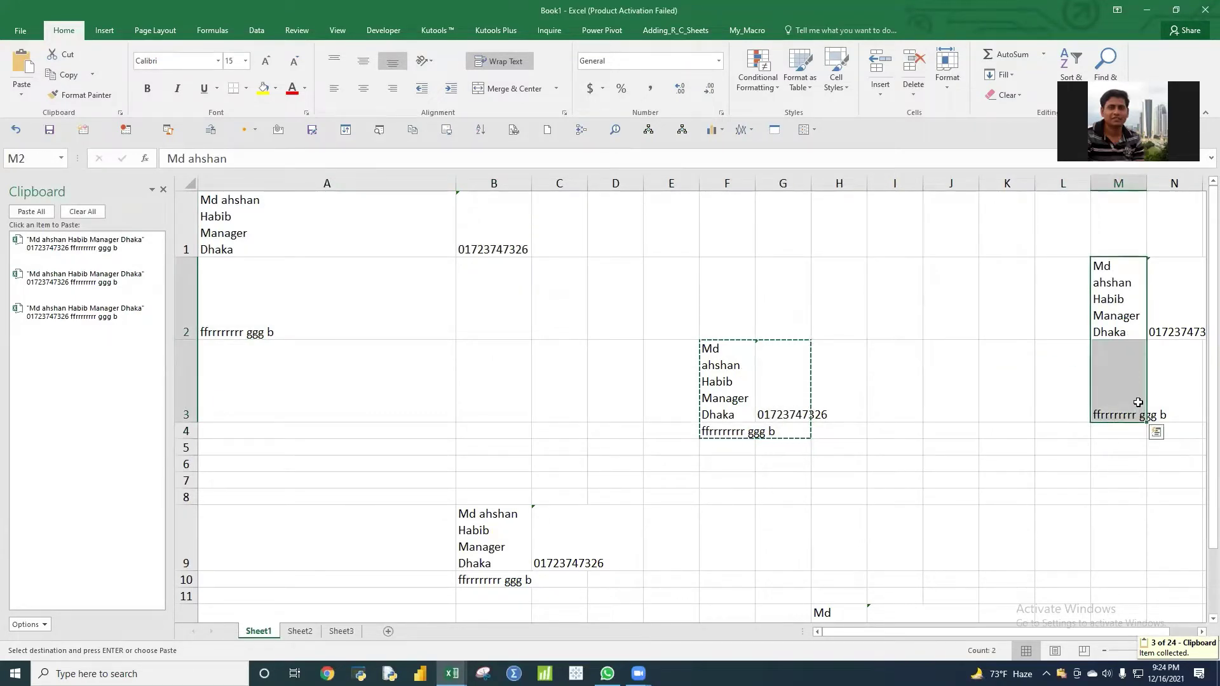
key("ctrl+c")
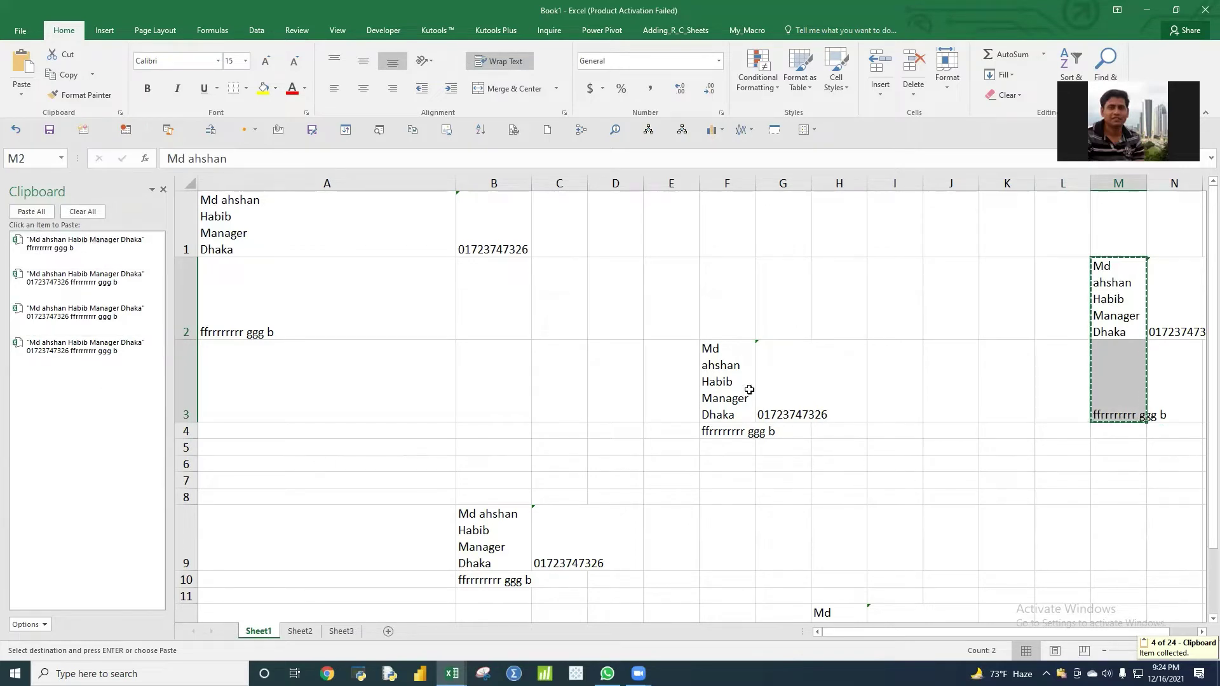
left_click_drag(722, 357, 774, 426)
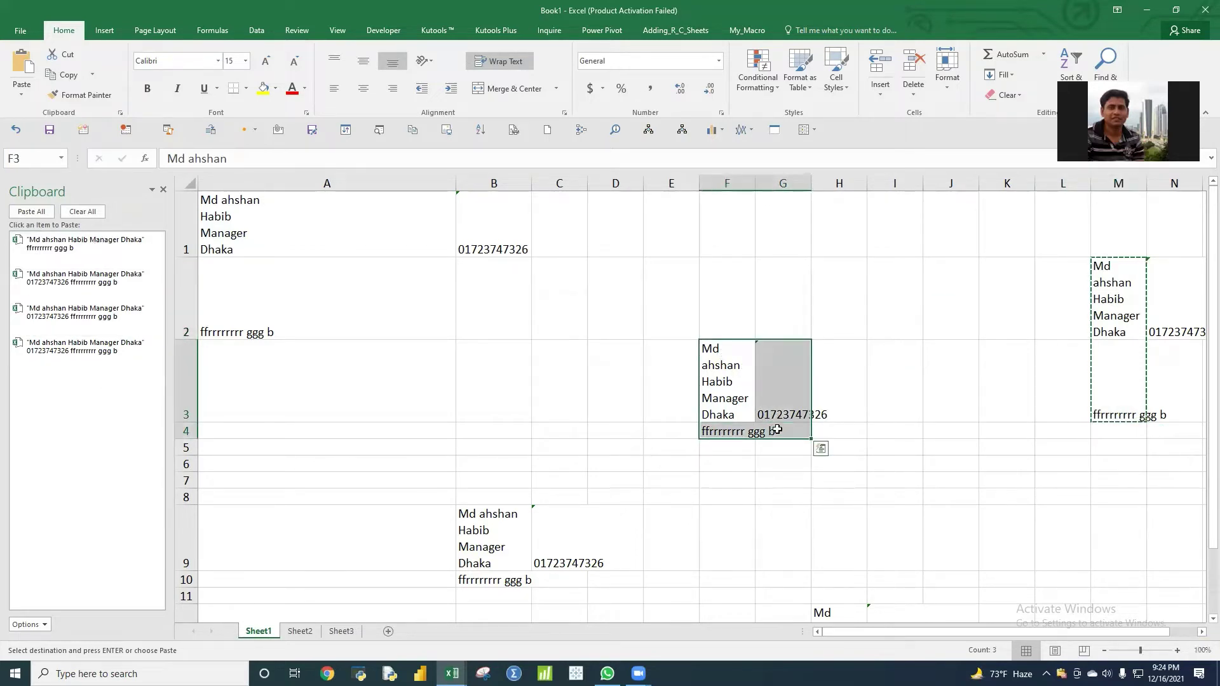
key("ctrl+c")
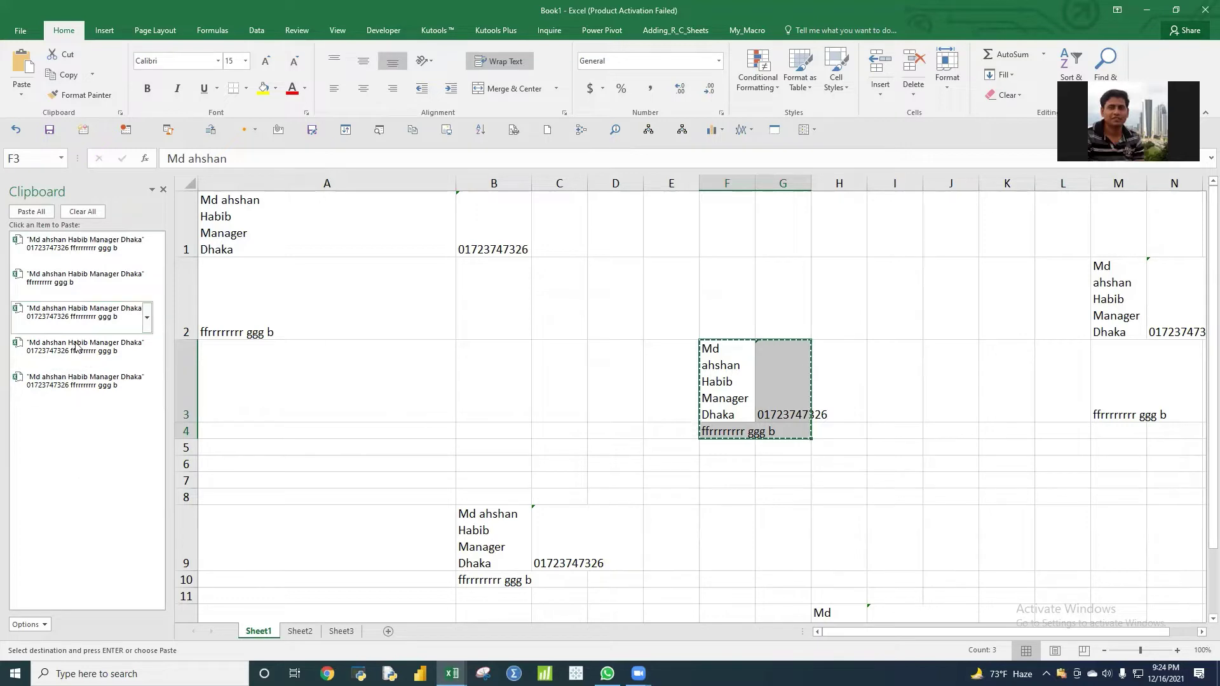
left_click(299, 631)
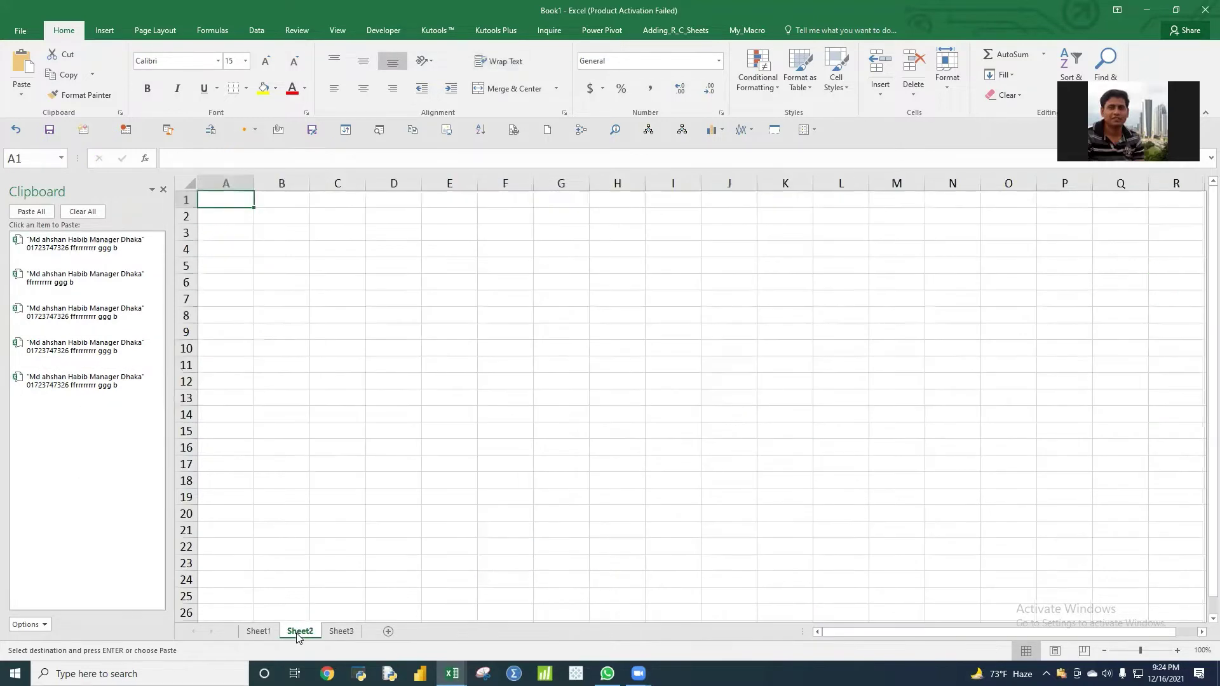
Paste clipboard items onto Sheet2 at E9, L16 and P3
left_click(452, 336)
left_click(99, 280)
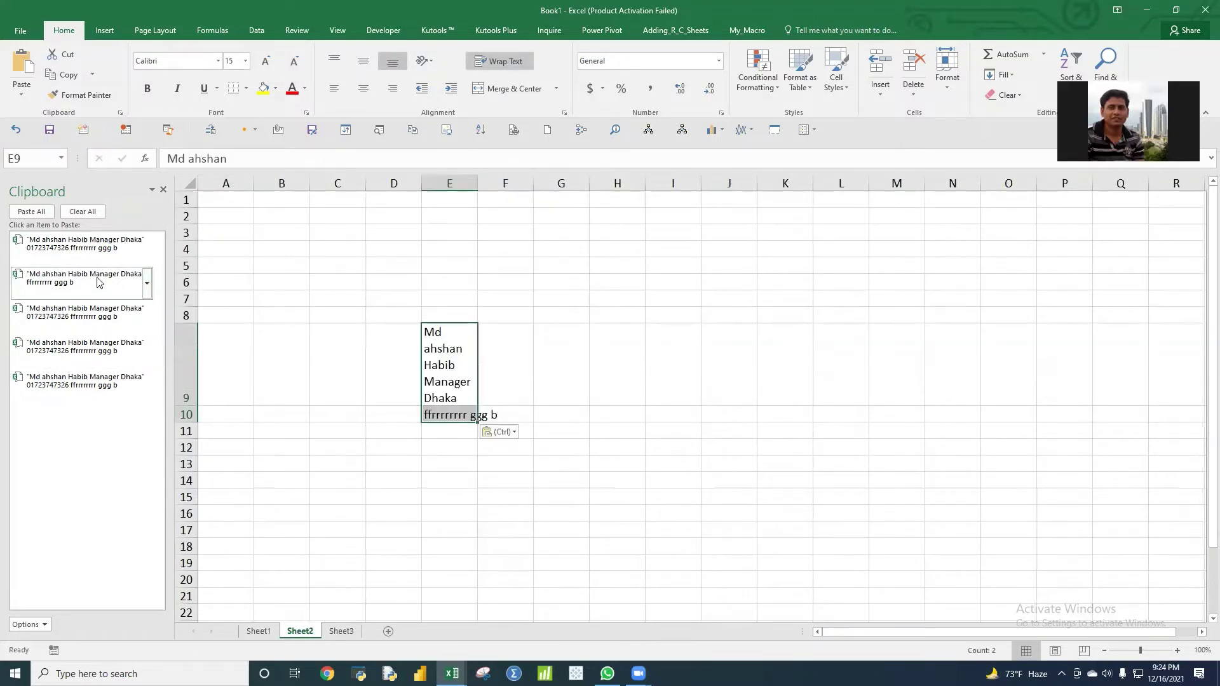
left_click(856, 513)
left_click(90, 349)
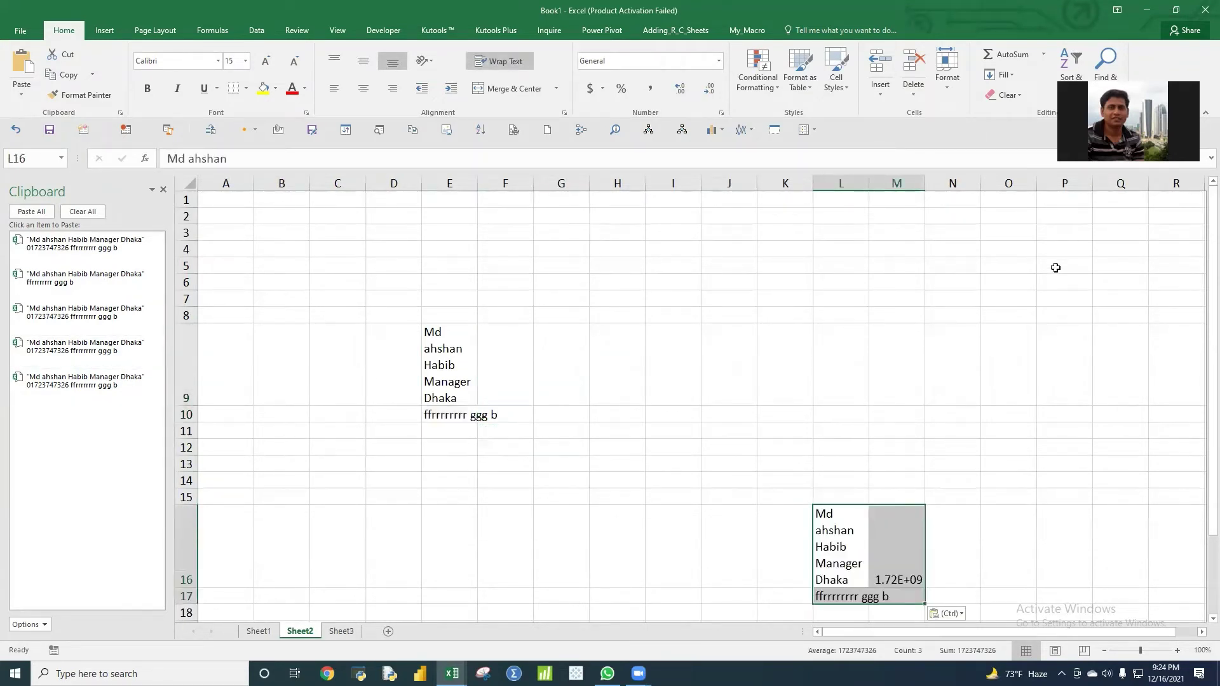
left_click(1069, 241)
left_click(86, 381)
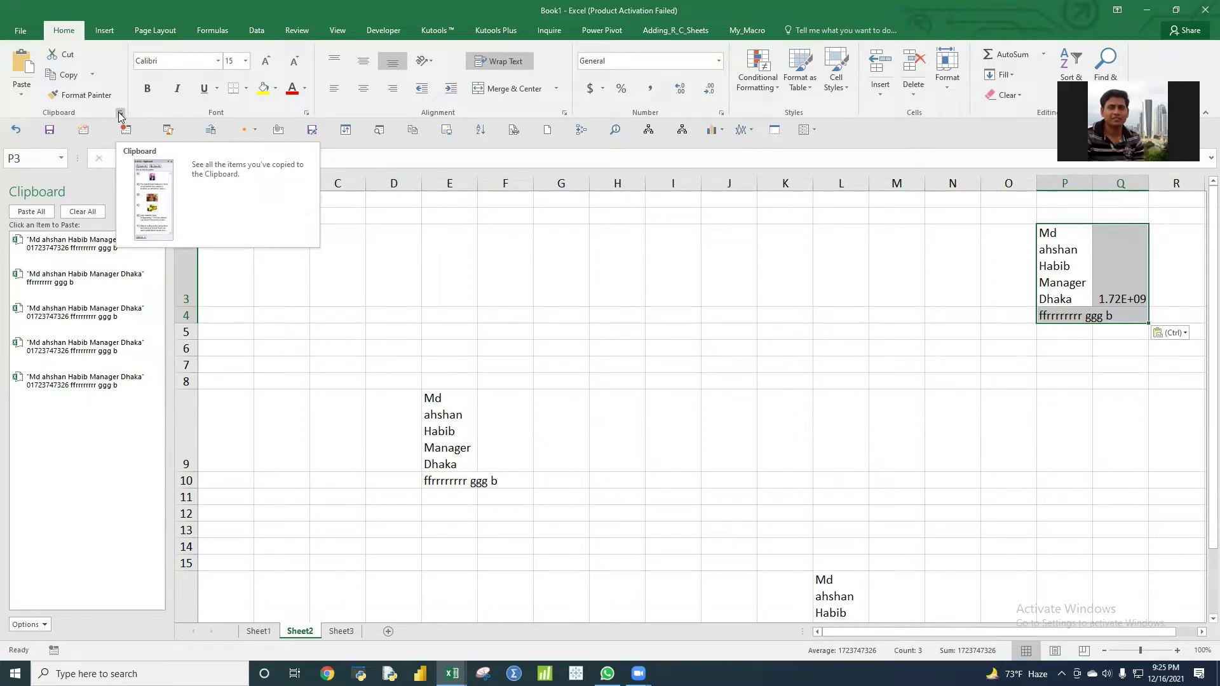
On Sheet3, paste clipboard items at A1, N14 and P1
left_click(349, 630)
left_click(54, 280)
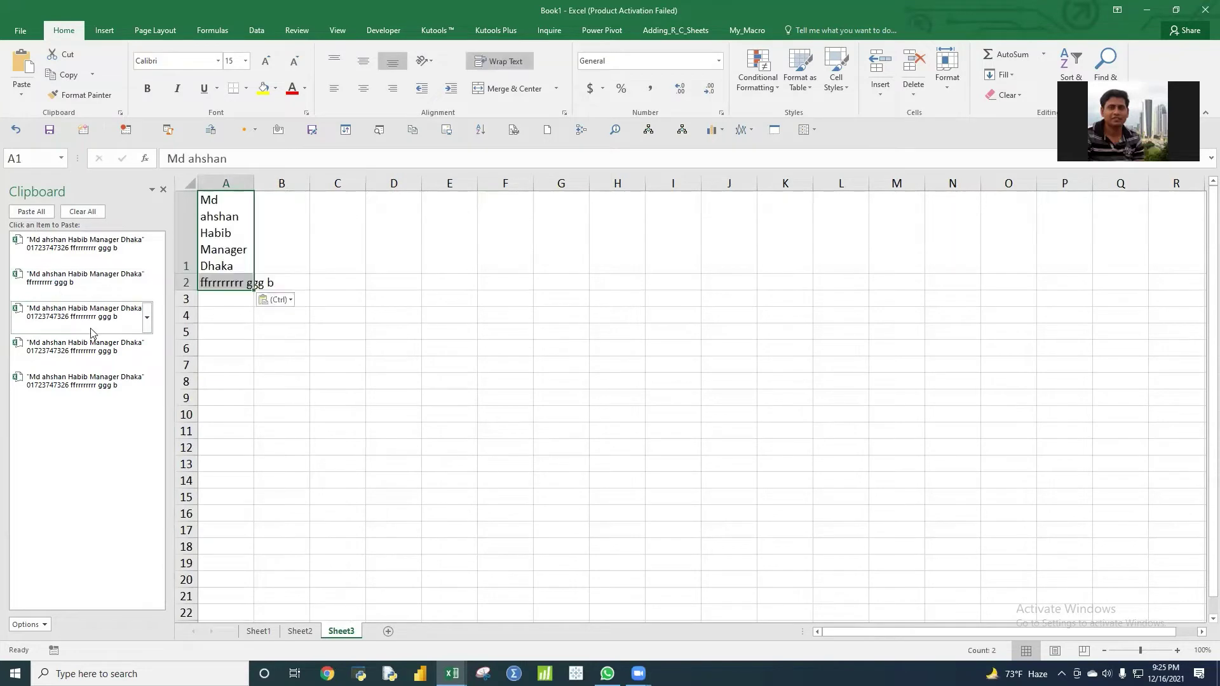
left_click(932, 475)
left_click(96, 385)
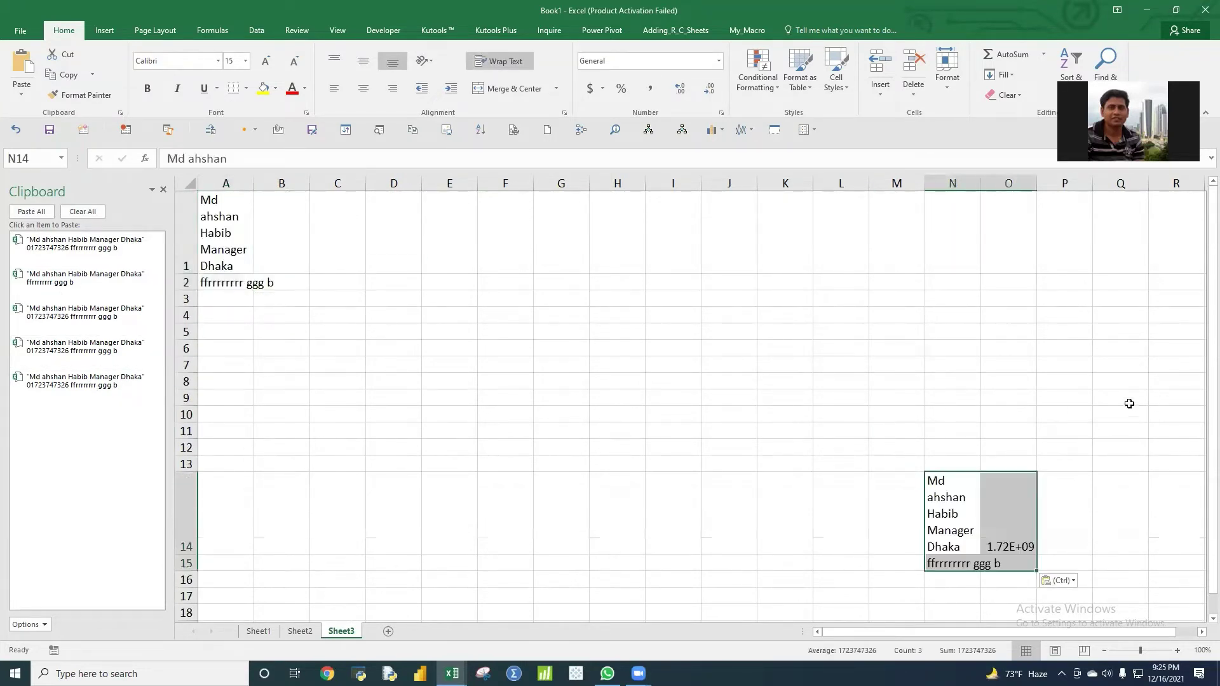
left_click(1069, 236)
left_click(48, 253)
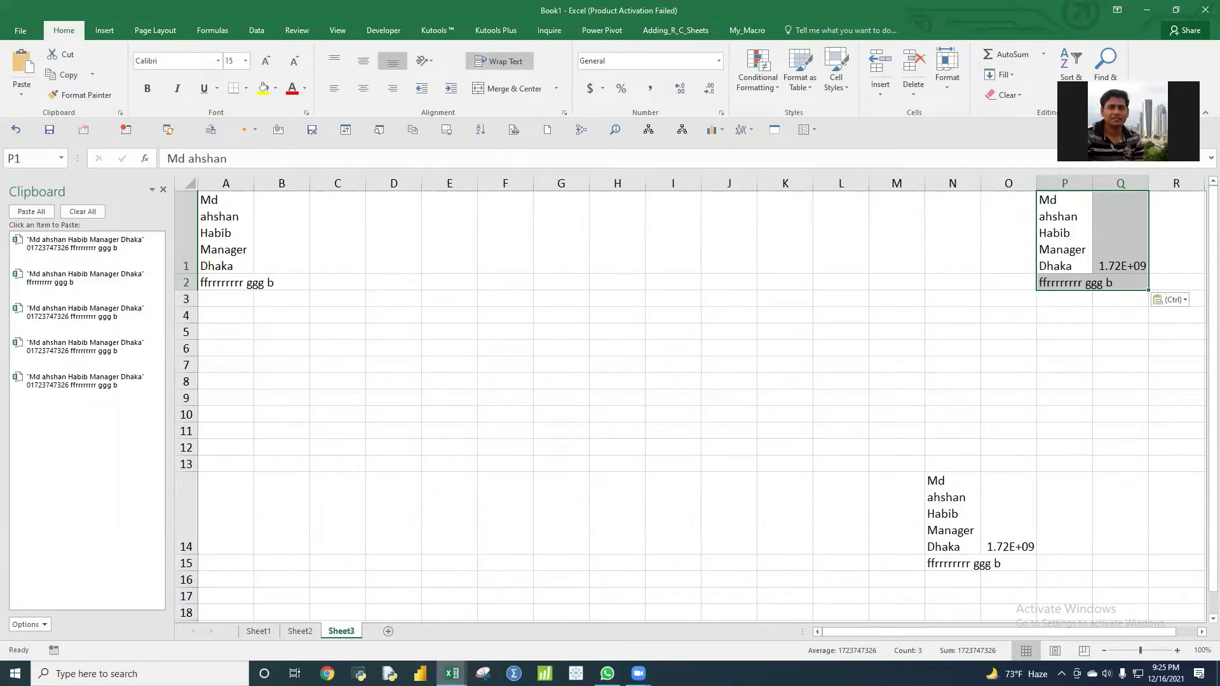
mouse_move(451, 673)
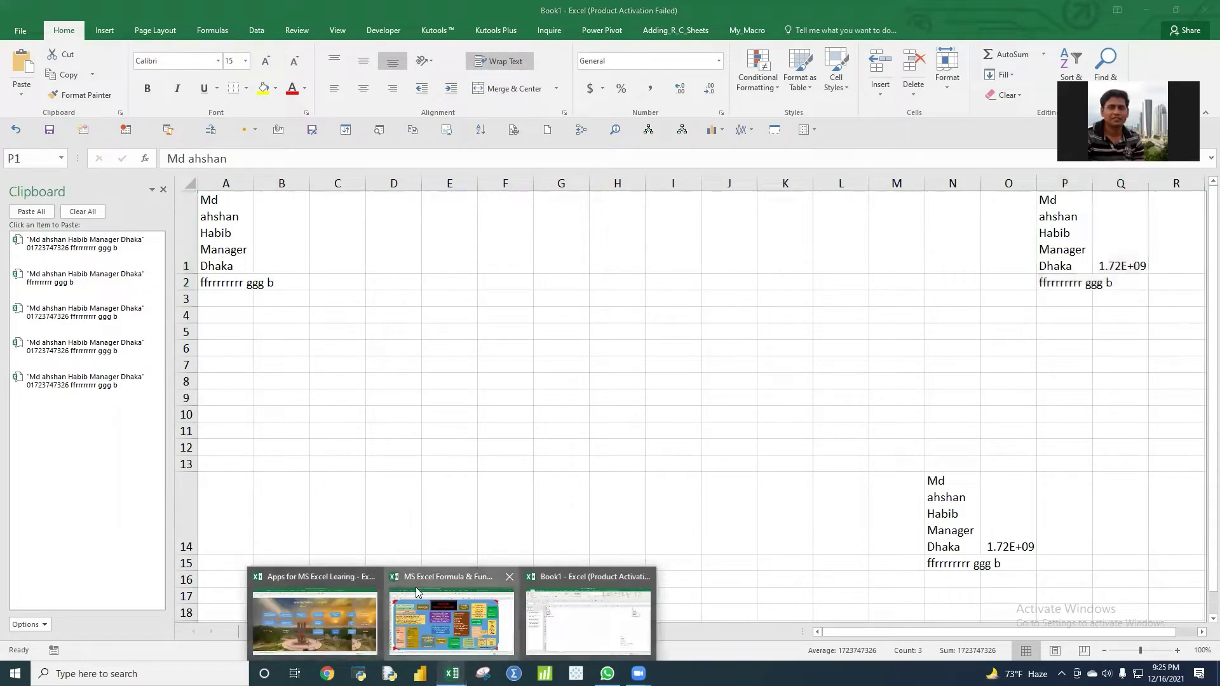
left_click(417, 591)
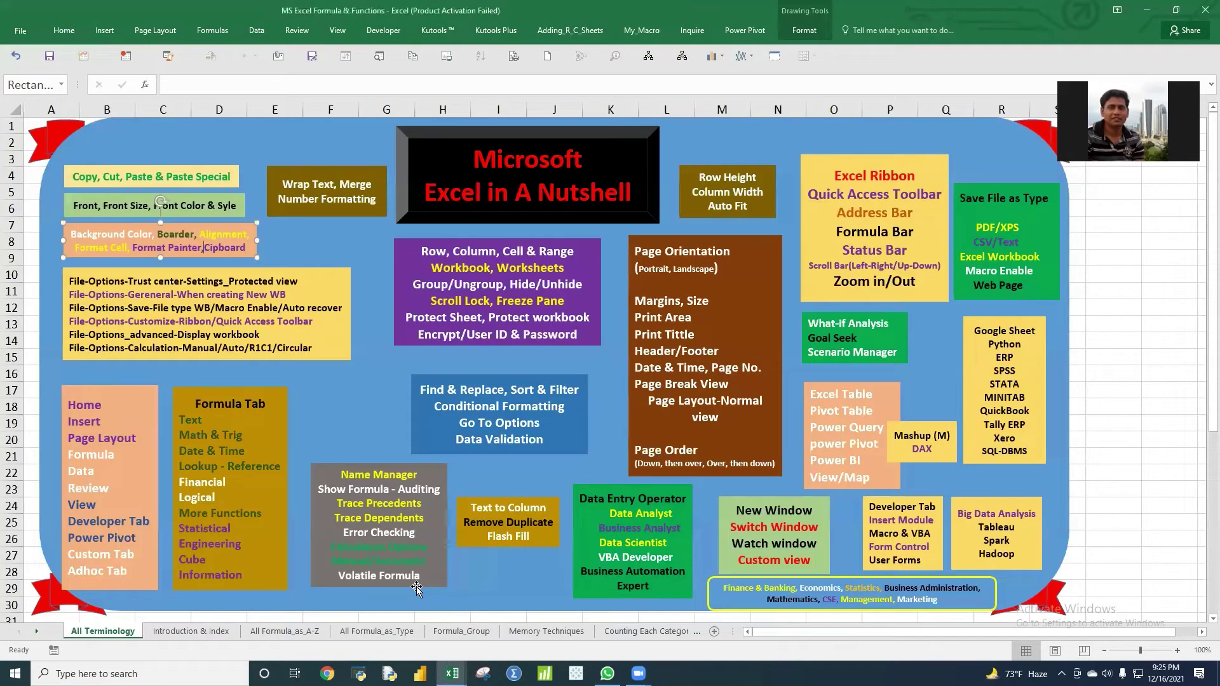
left_click(204, 248)
left_click(452, 673)
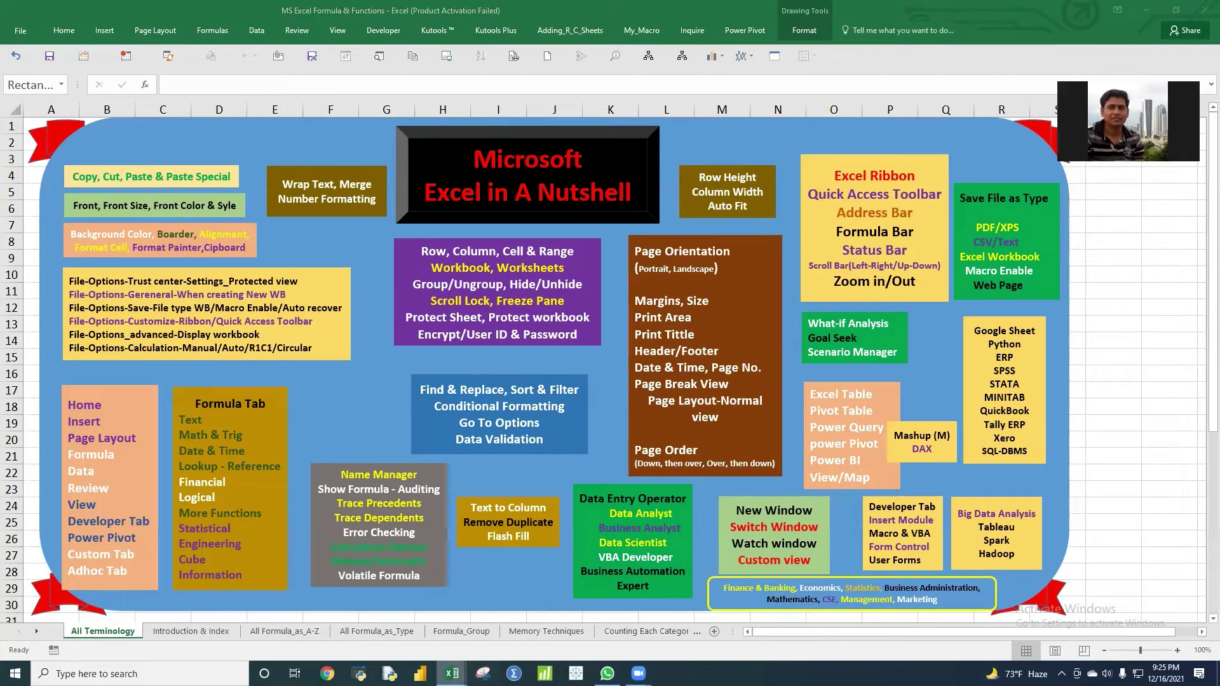
left_click(605, 642)
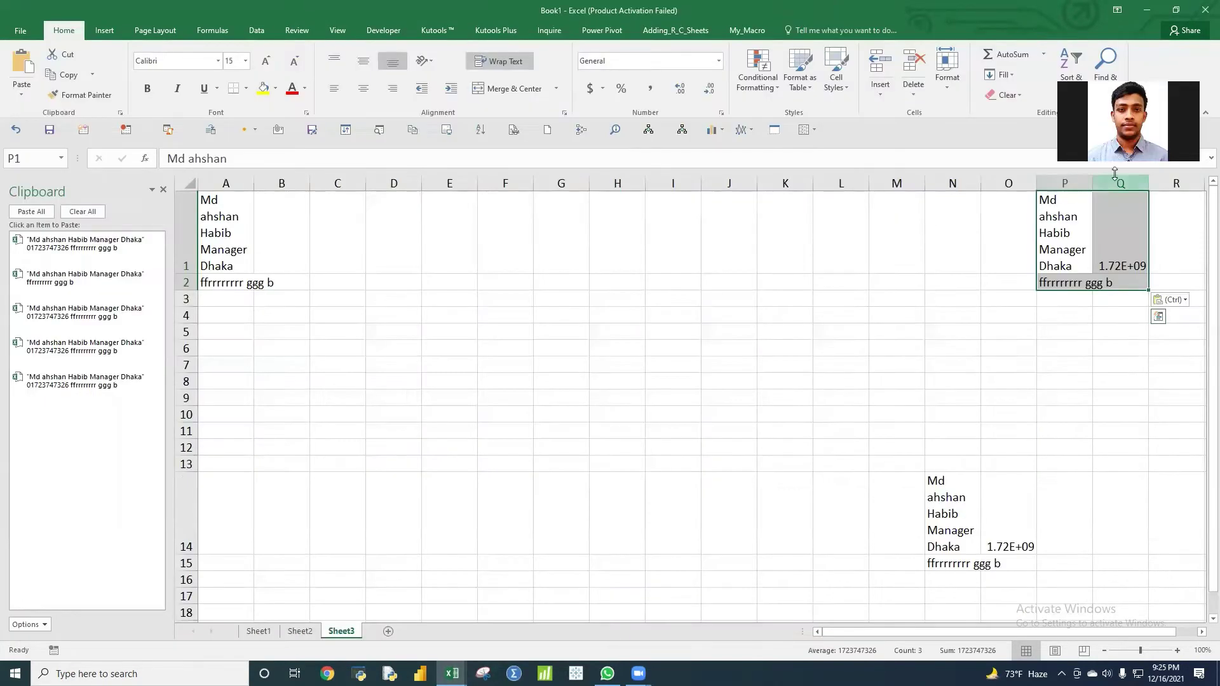
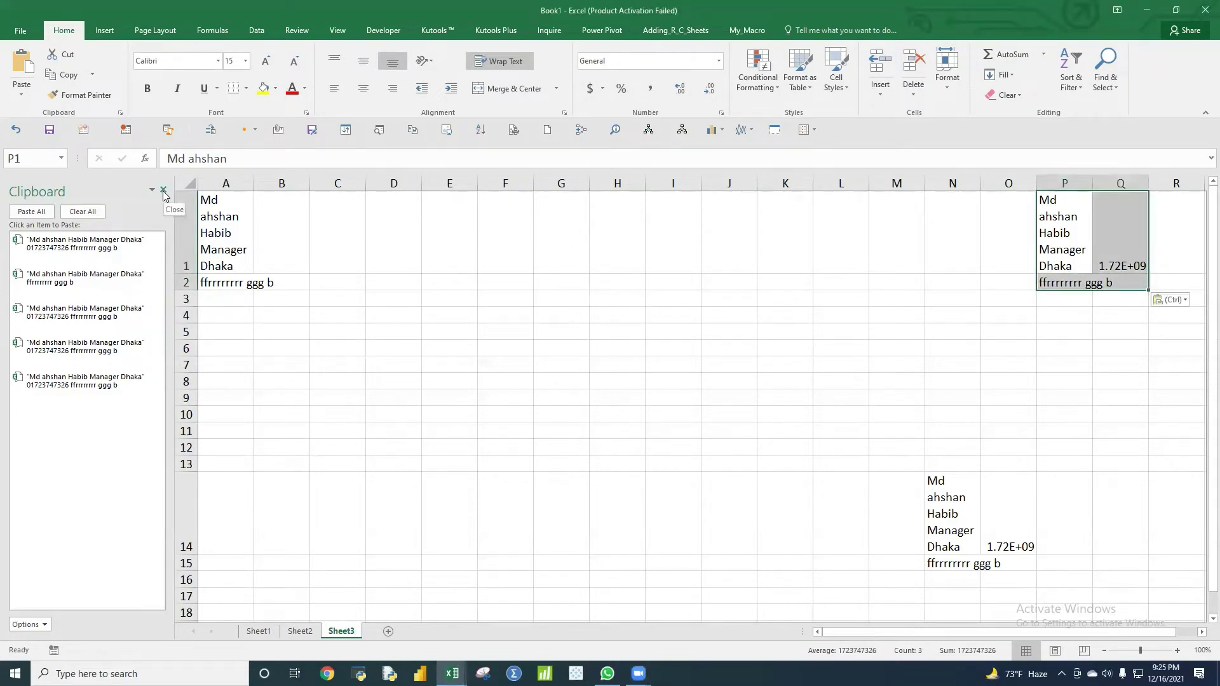
Discard Book1 unsaved, then launch PM_Work Status_LIMS via the PM-LIMS link in the learning apps workbook
left_click(1202, 6)
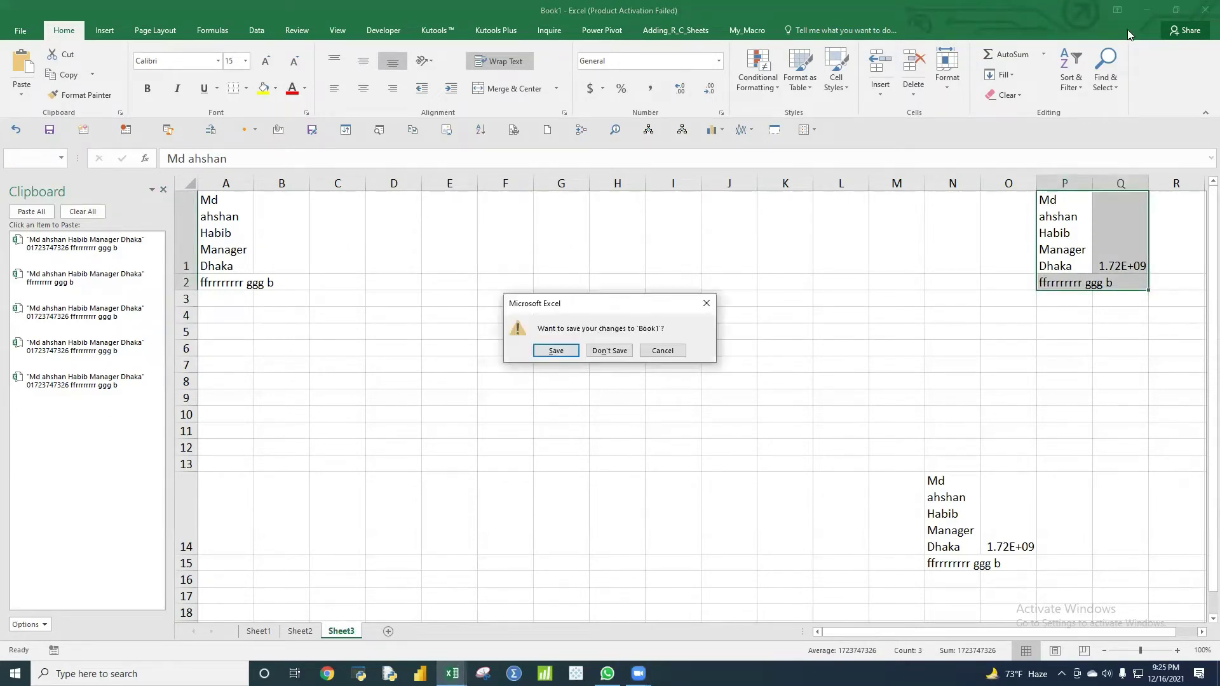
left_click(608, 353)
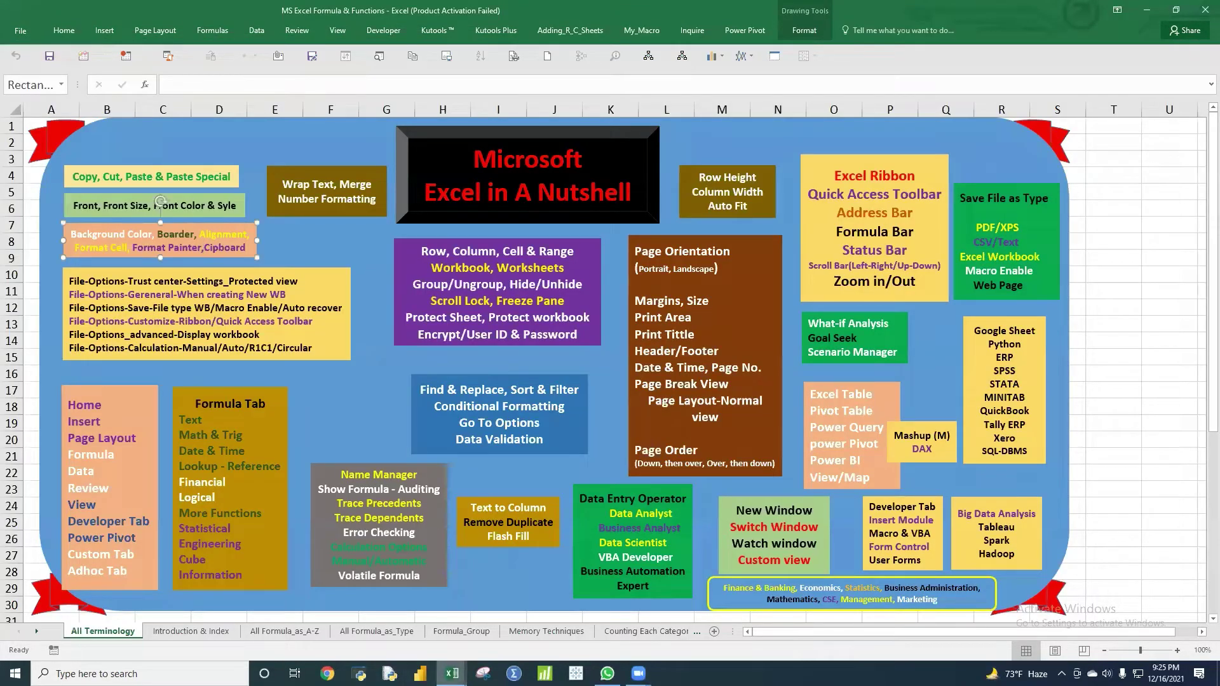
left_click(451, 674)
left_click(410, 602)
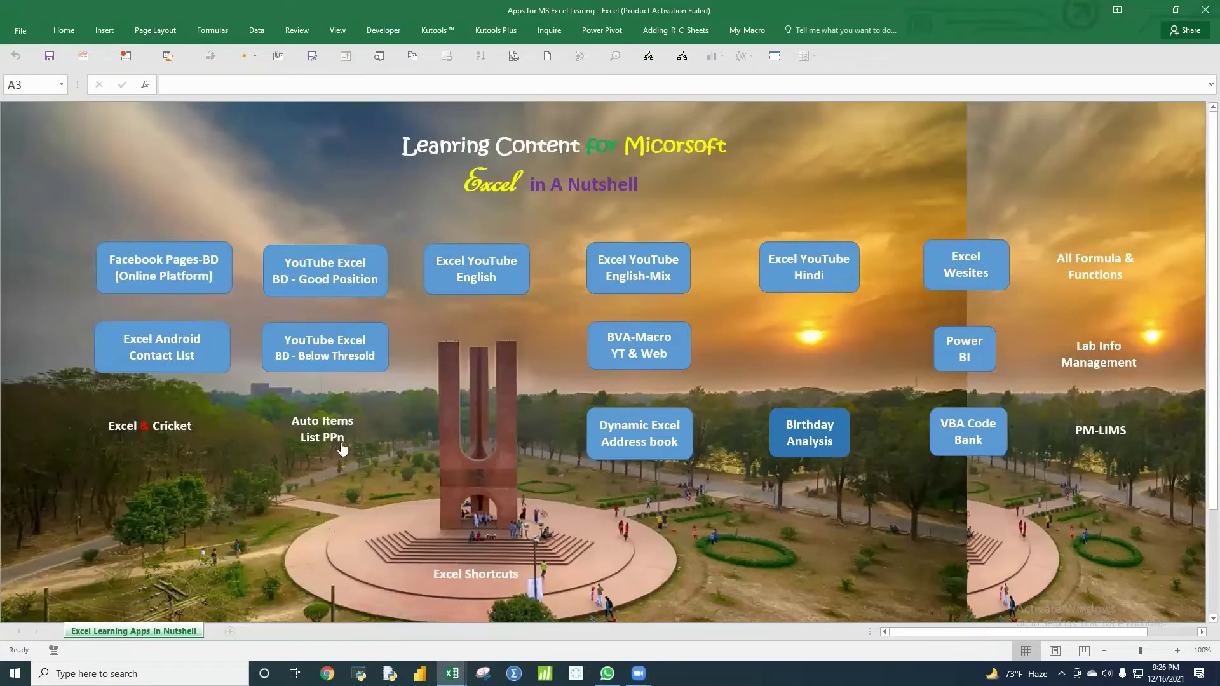
left_click(1107, 430)
Paste the product, batch and GR date rows G543:I556 from the LIMS workbook into Book2 at A1
scroll(207, 396, "down", 1)
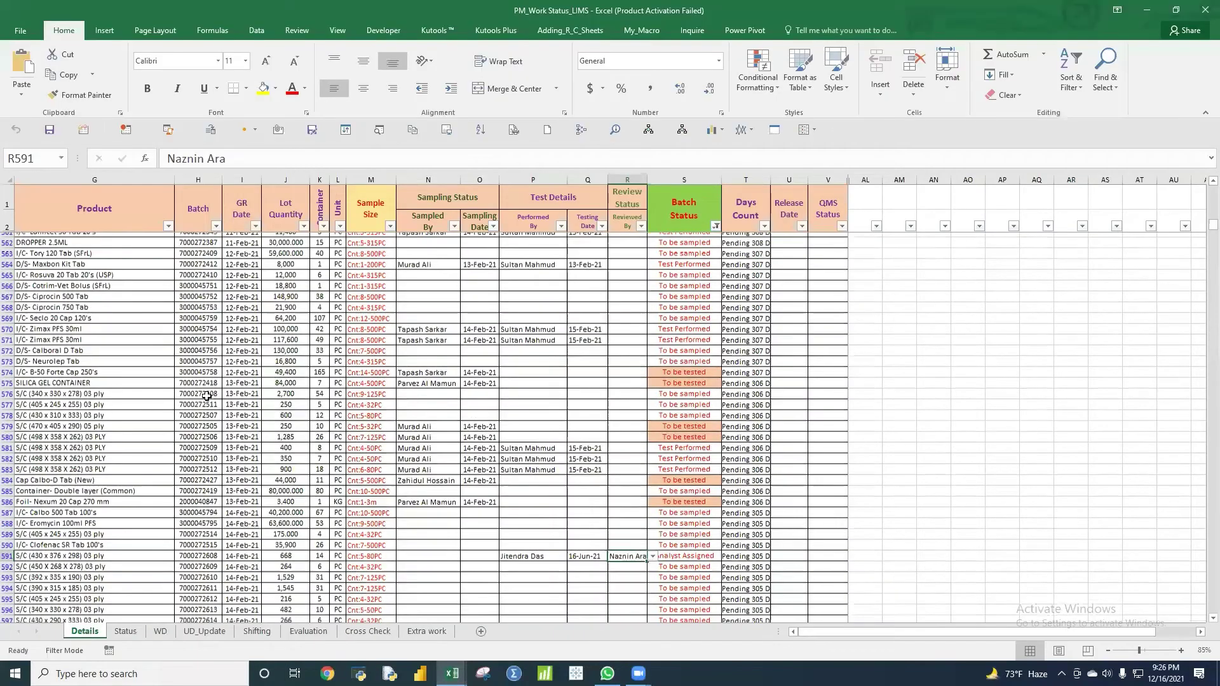
scroll(207, 395, "down", 1)
scroll(207, 395, "up", 3)
left_click_drag(36, 238, 225, 335)
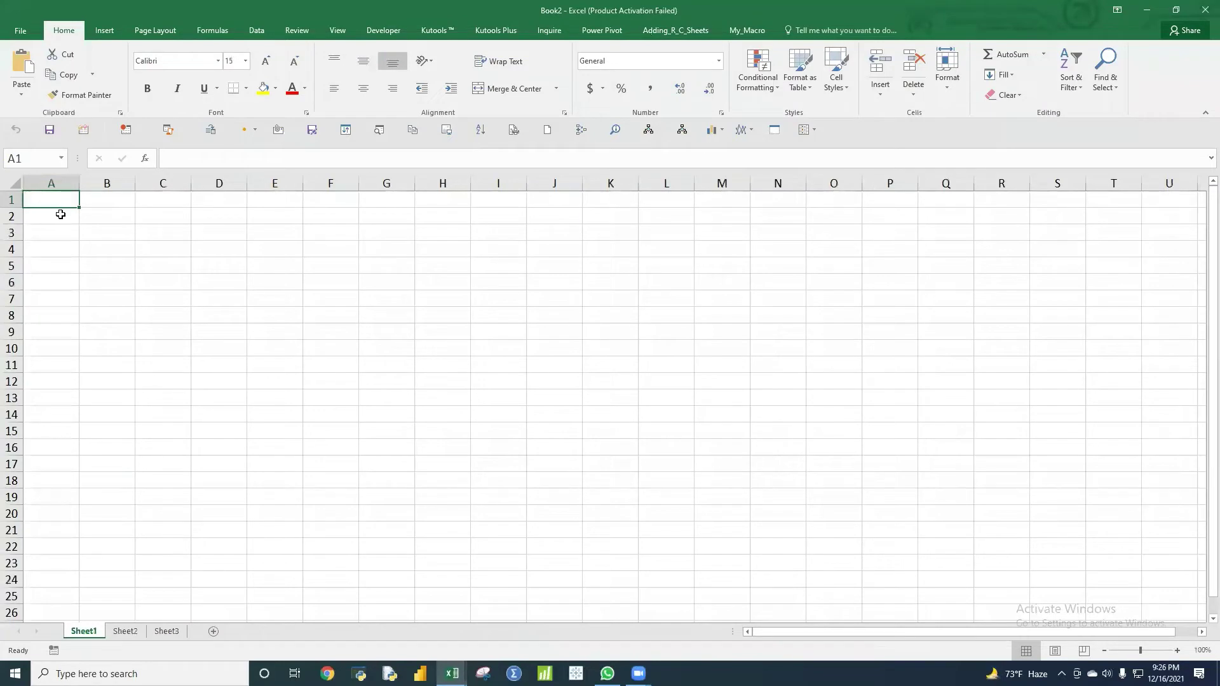
key("ctrl+Tab")
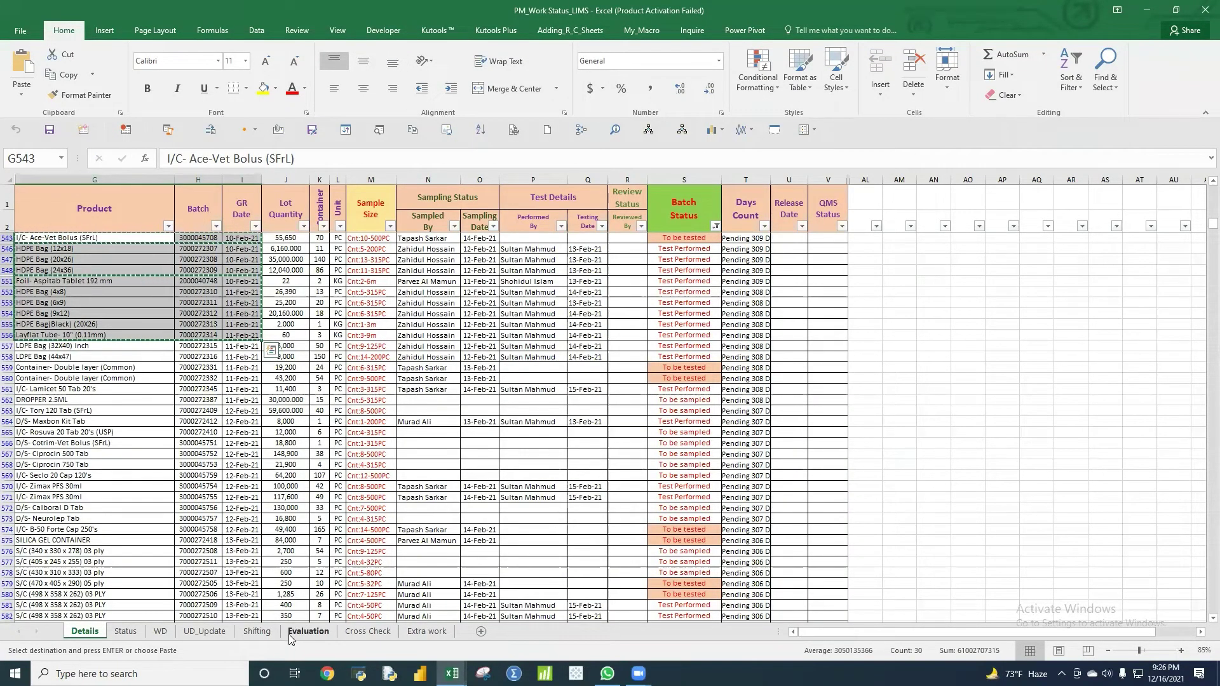
key("ctrl+Tab")
key("ctrl+v")
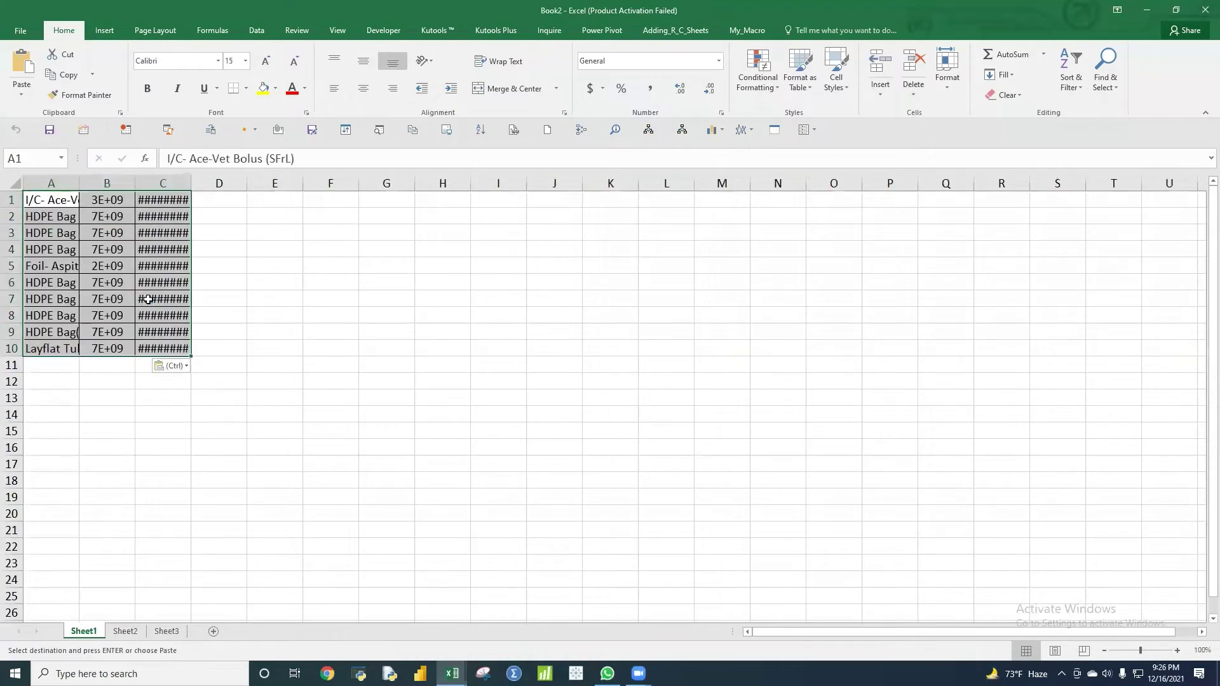
Auto-fit columns A–C of Book2 to their pasted contents
left_click_drag(50, 185, 163, 184)
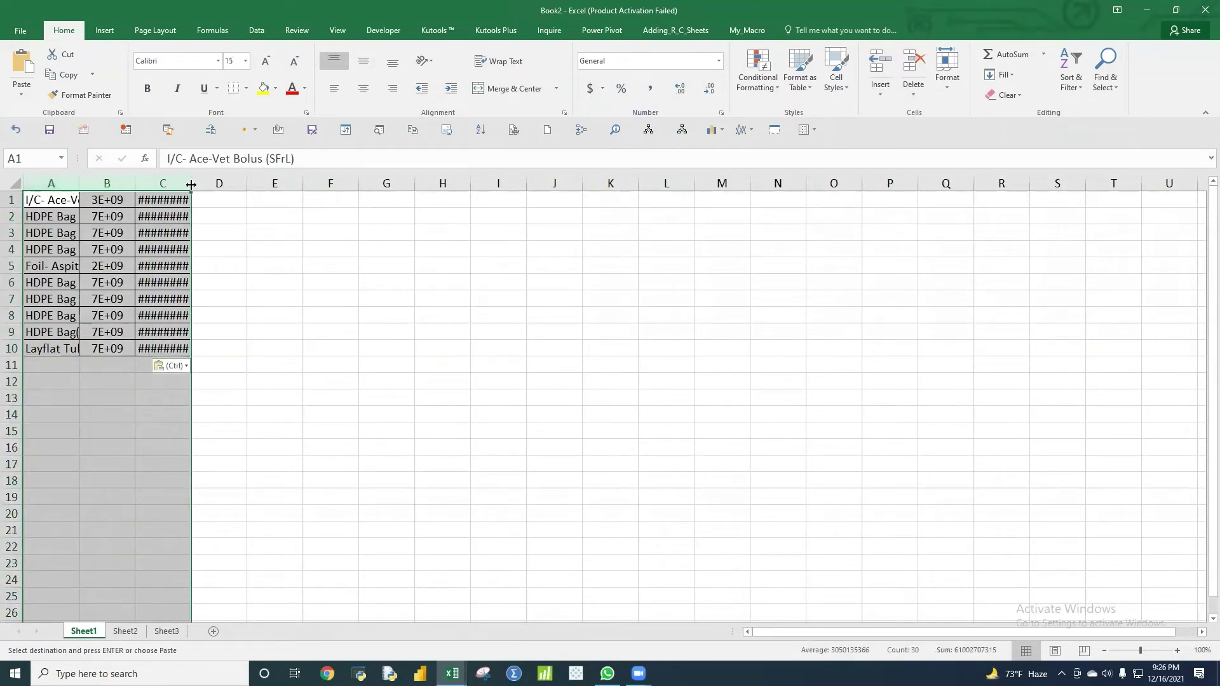
double_click(190, 182)
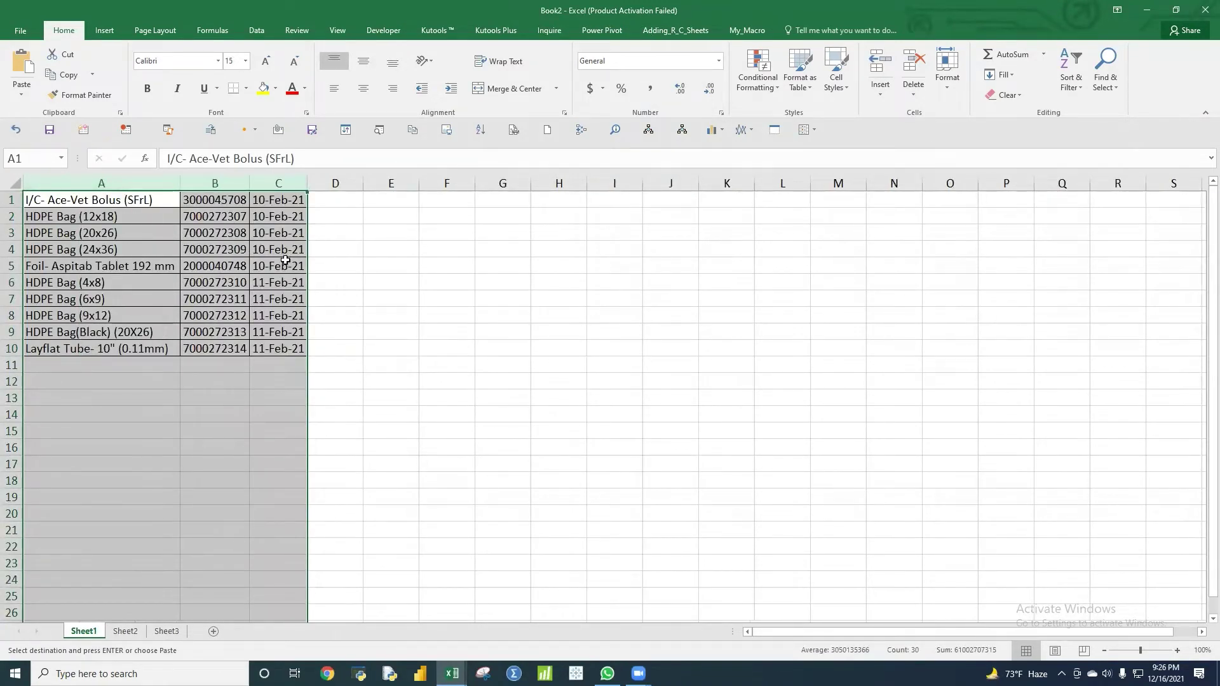
key("alt+Tab")
key("alt+Tab")
Copy the LIMS table's two-row coloured header G1:U2 and paste it into Book2 at A14
key("Tab")
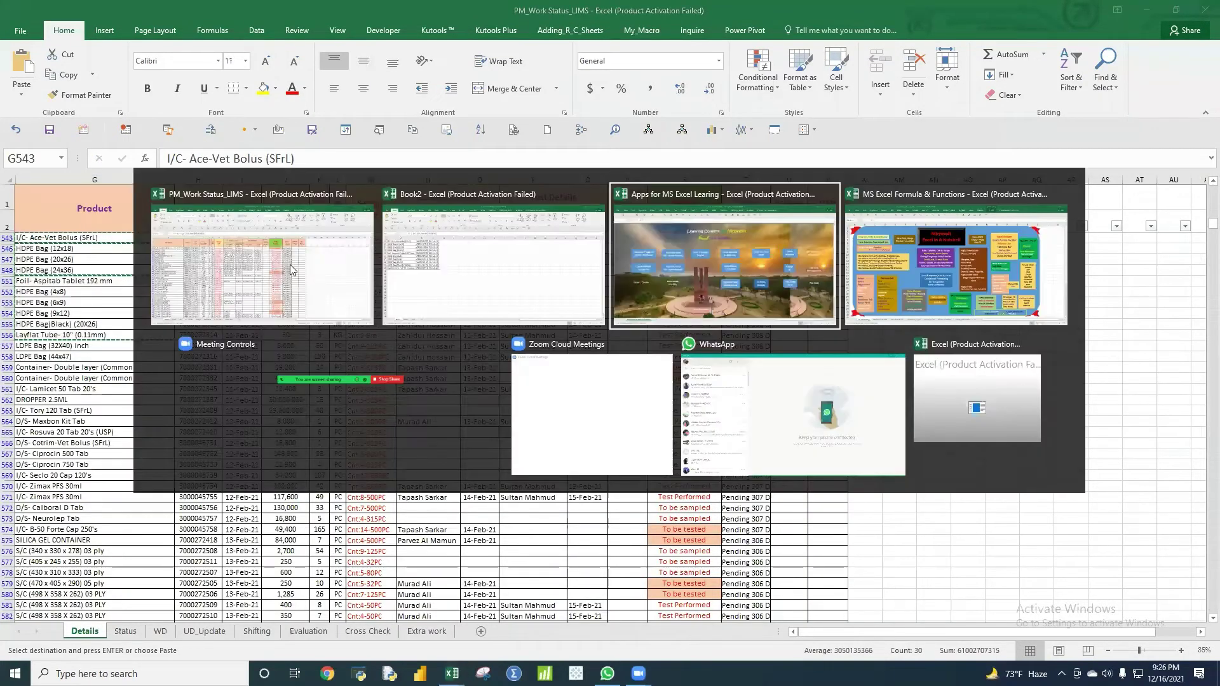
key("Tab")
key("Tab")
key("Tab")
key("Tab")
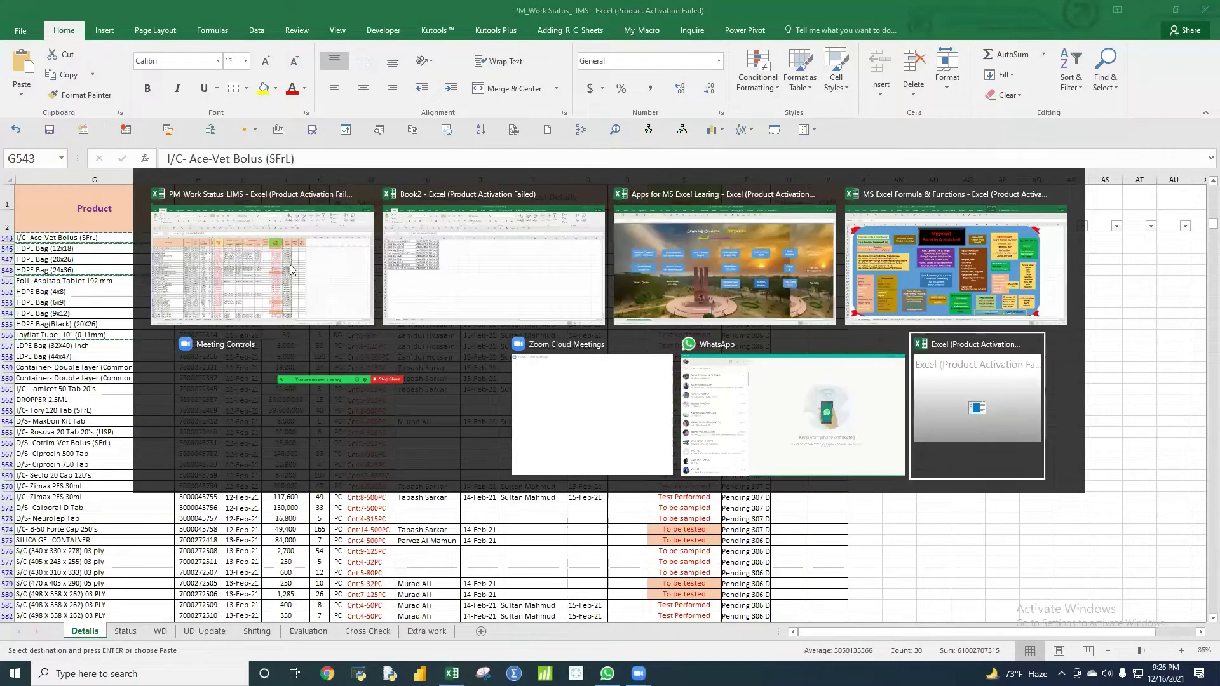
key("Tab")
key("Tab")
key("alt+Tab")
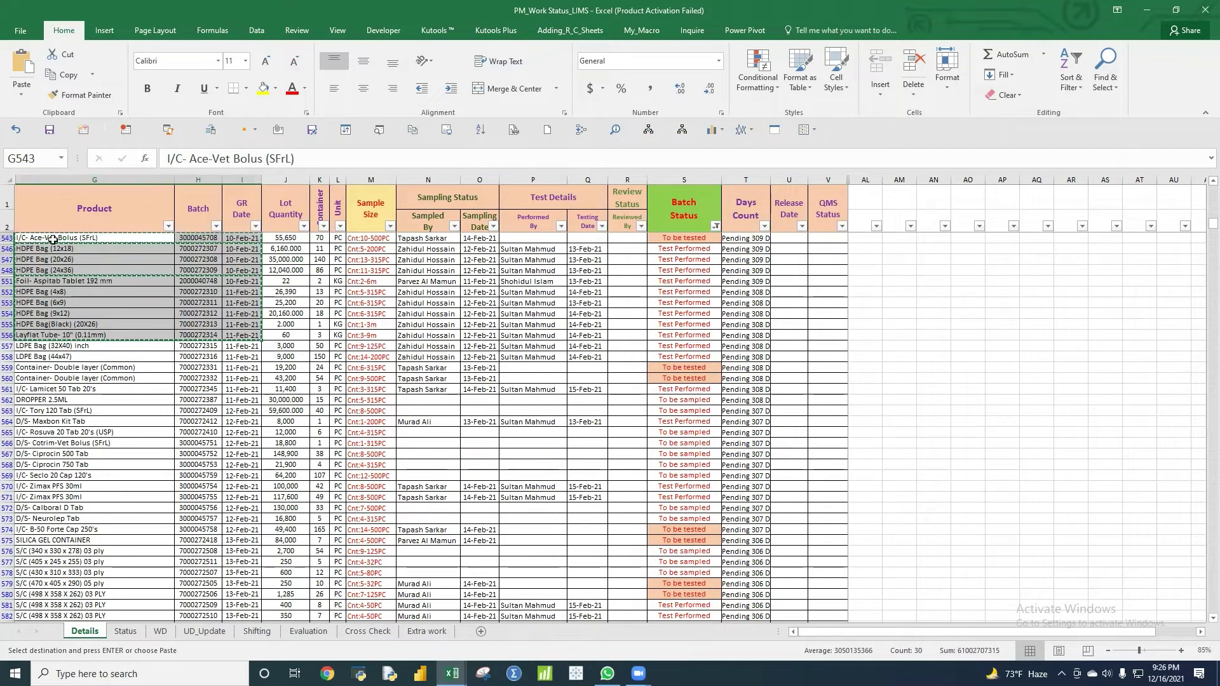
scroll(74, 325, "up", 1)
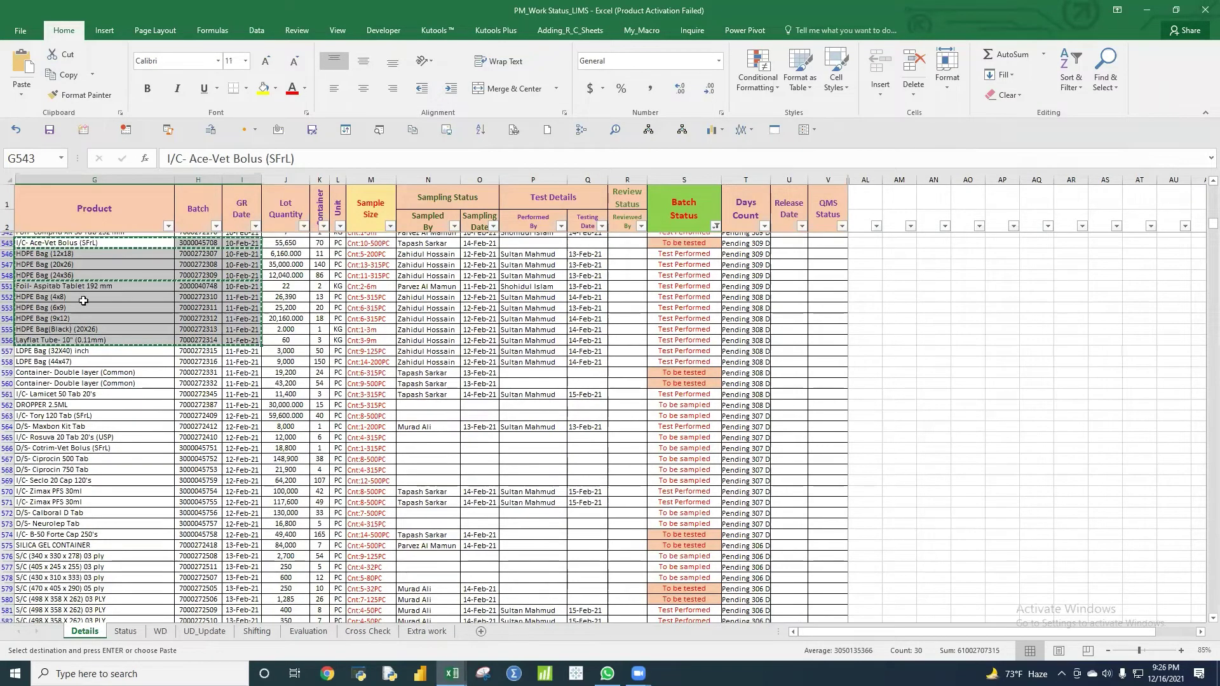
scroll(74, 325, "up", 1)
left_click_drag(38, 209, 789, 216)
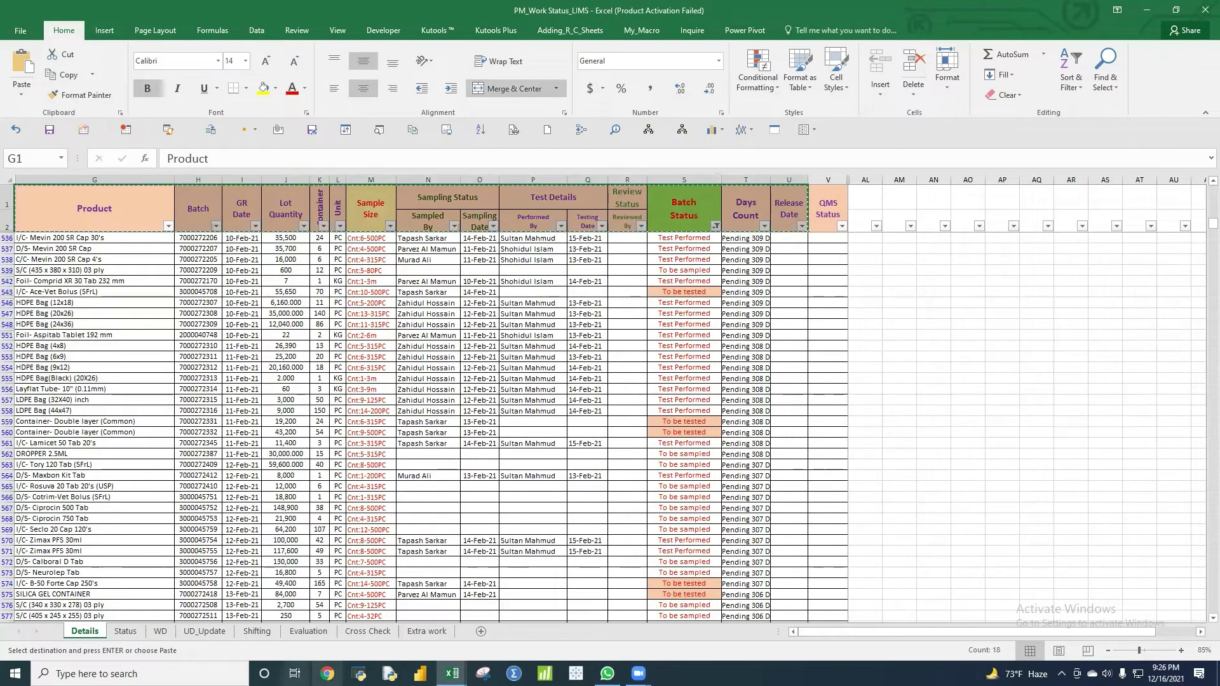
key("alt+Tab")
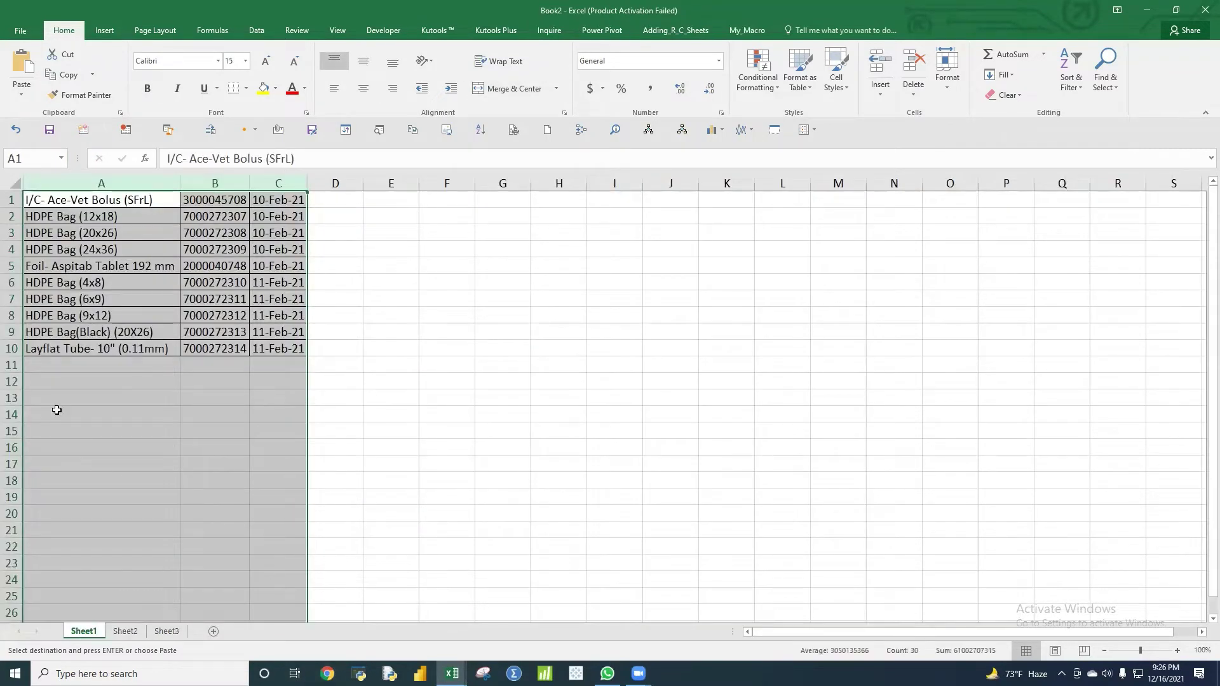
left_click(56, 410)
key("ctrl+v")
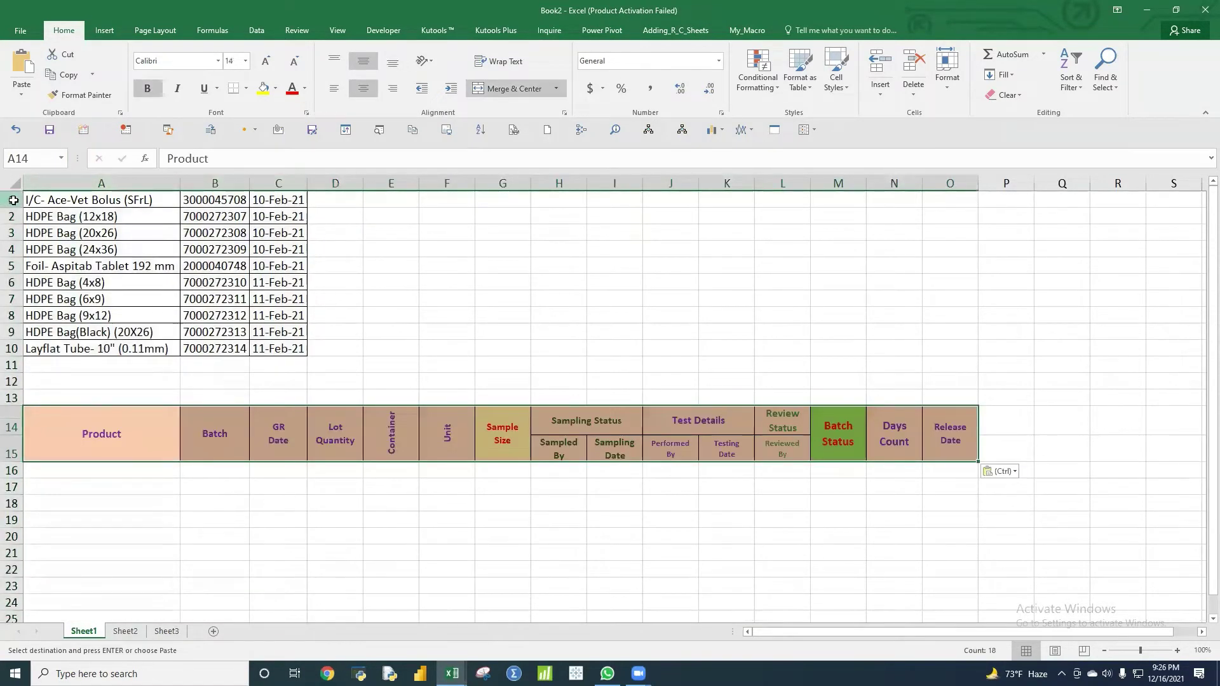
Move rows 1–10 of product data below the header using Insert Cut Cells at row 16
left_click_drag(14, 200, 11, 348)
key("ctrl+c")
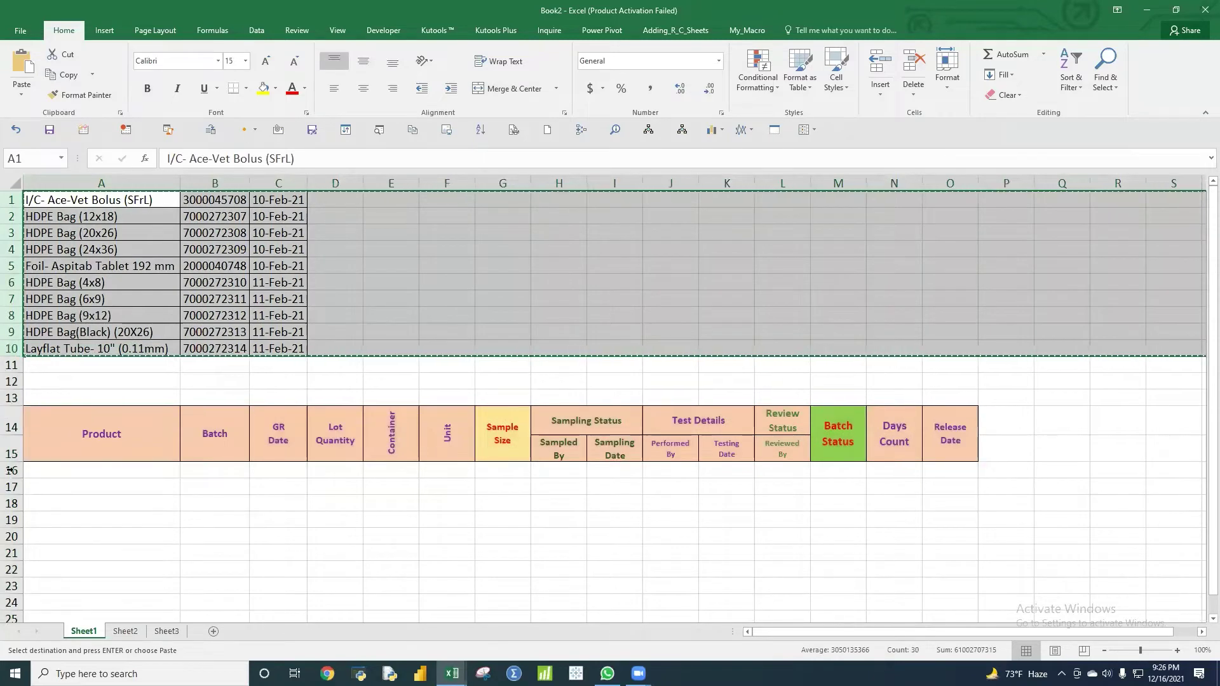
right_click(12, 470)
left_click(38, 363)
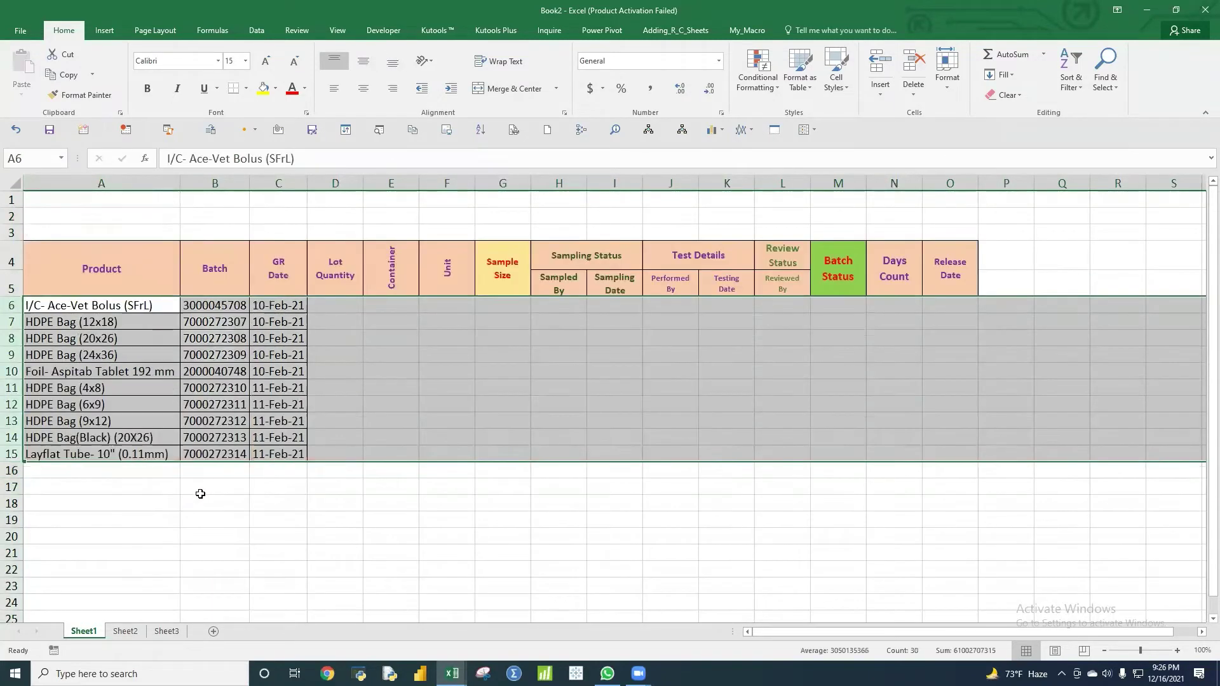
key("ctrl+Tab")
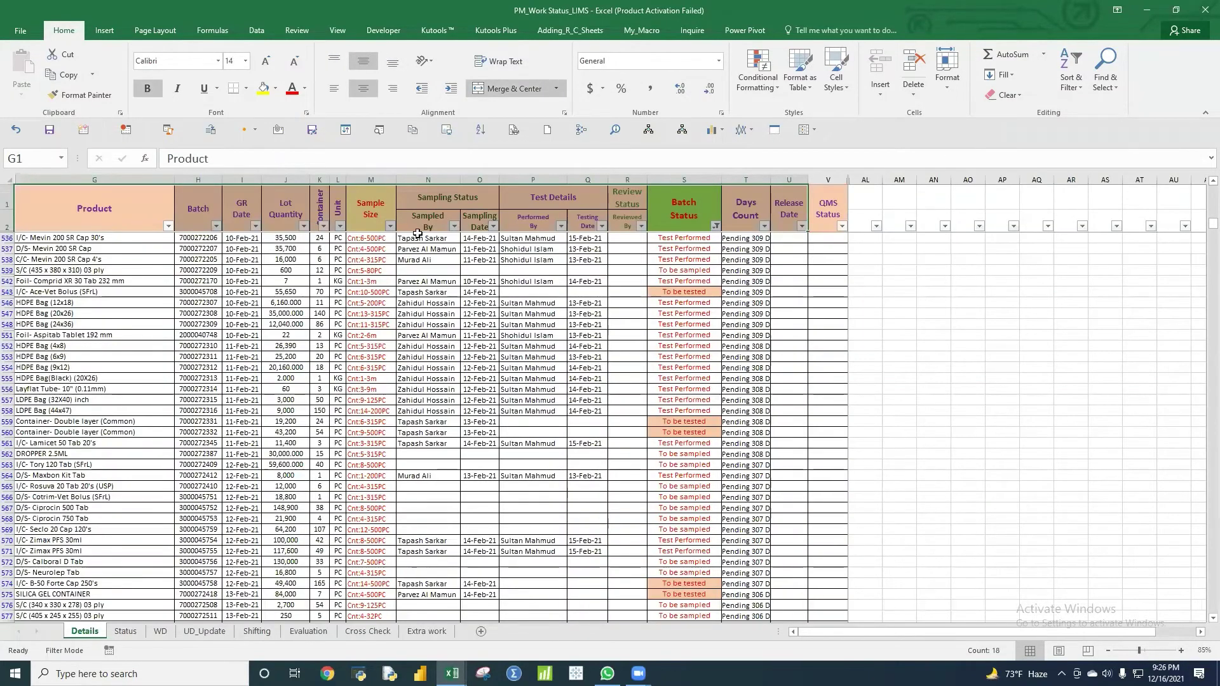
Copy the sampling names and dates N536:P539 into Book2 at D6
left_click_drag(414, 237, 522, 270)
key("ctrl+c")
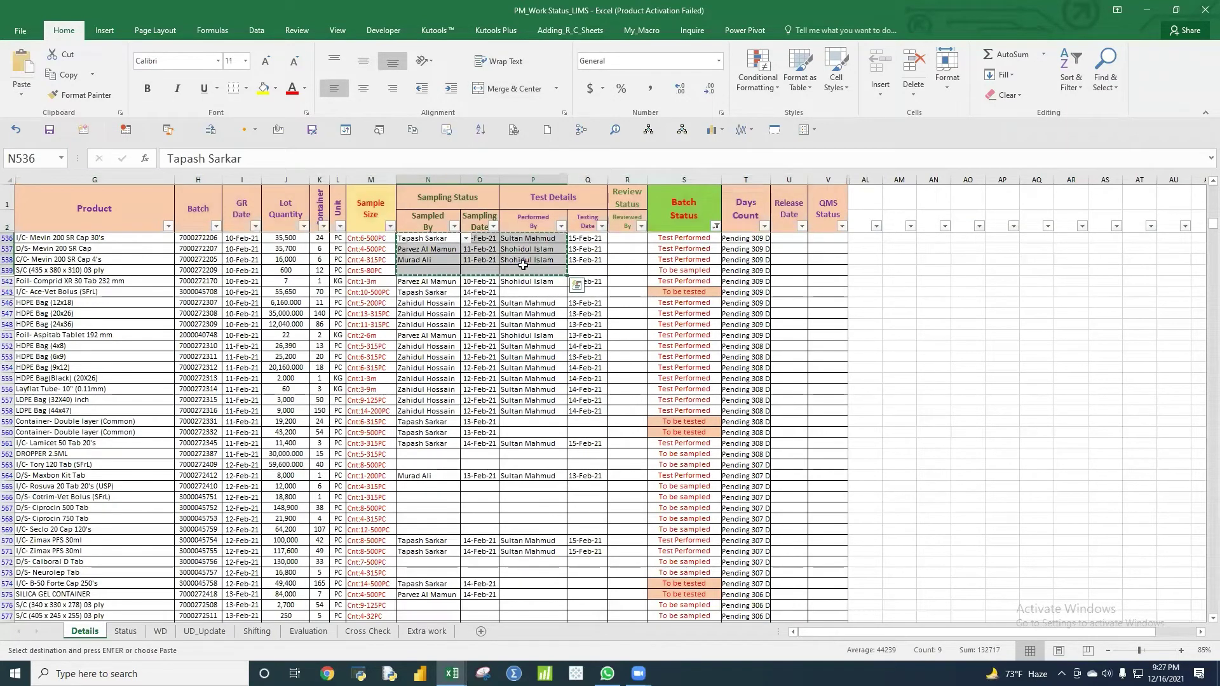
key("ctrl+Tab")
left_click(353, 306)
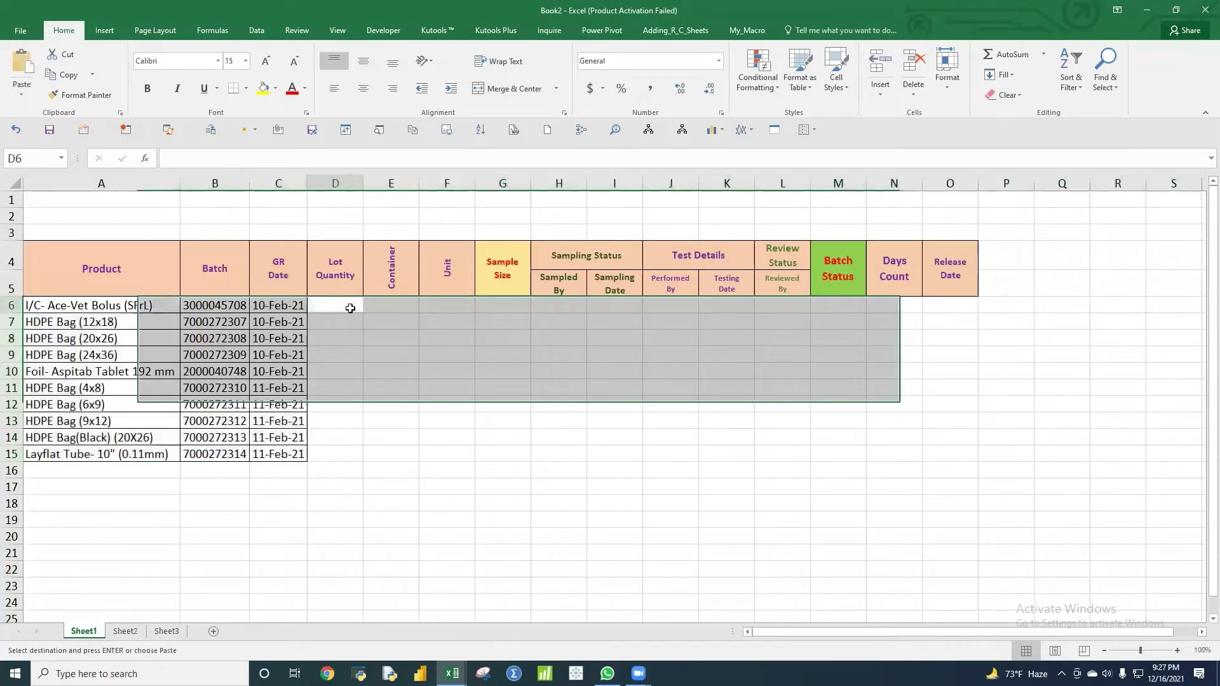
key("ctrl+v")
key("ctrl+Tab")
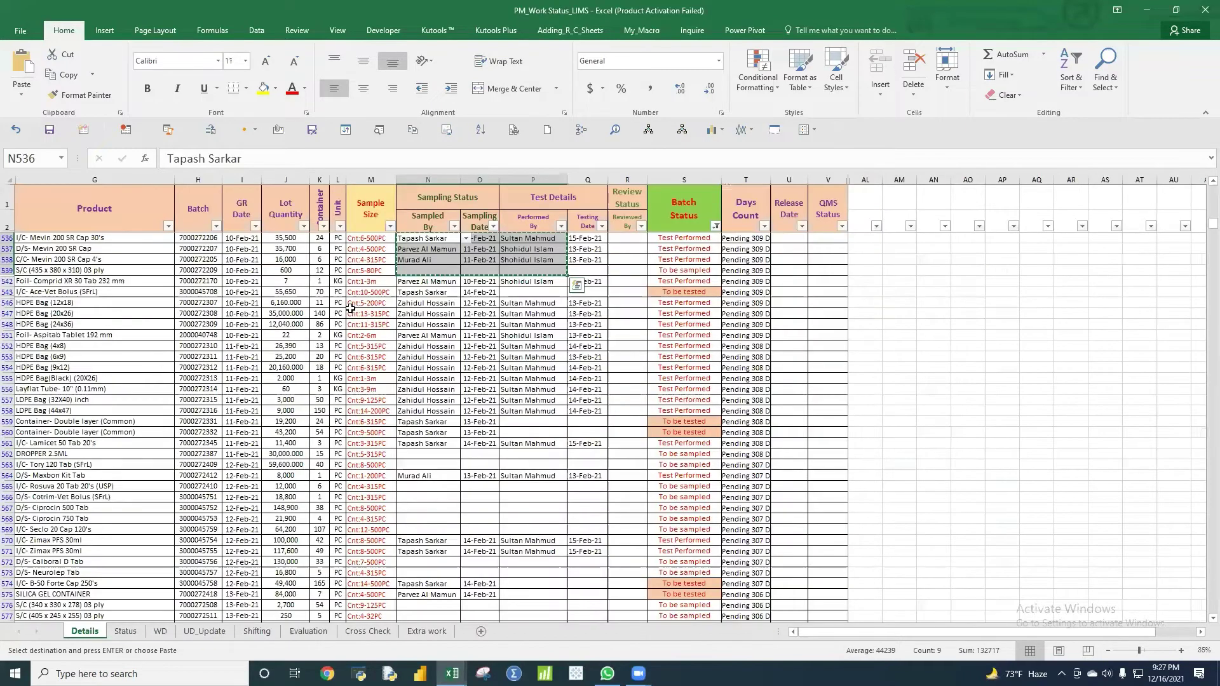
Copy the batch figures H563:M567 into Book2 at H6
left_click_drag(202, 464, 367, 509)
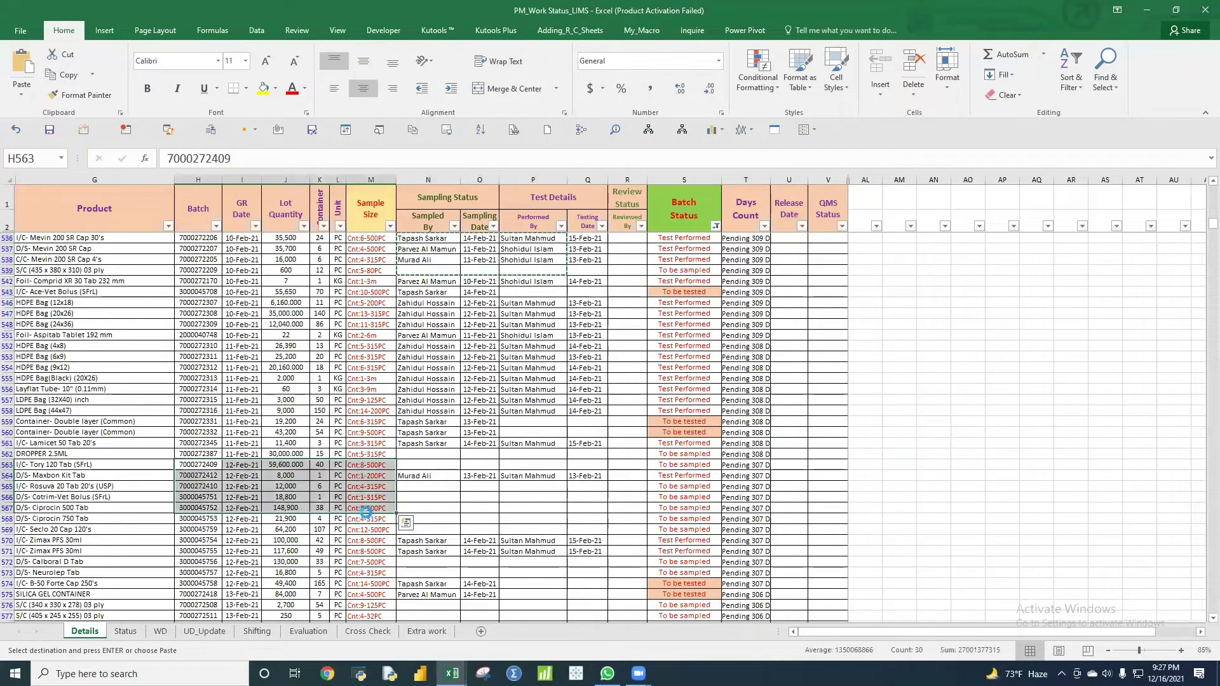
key("ctrl+c")
key("ctrl+Tab")
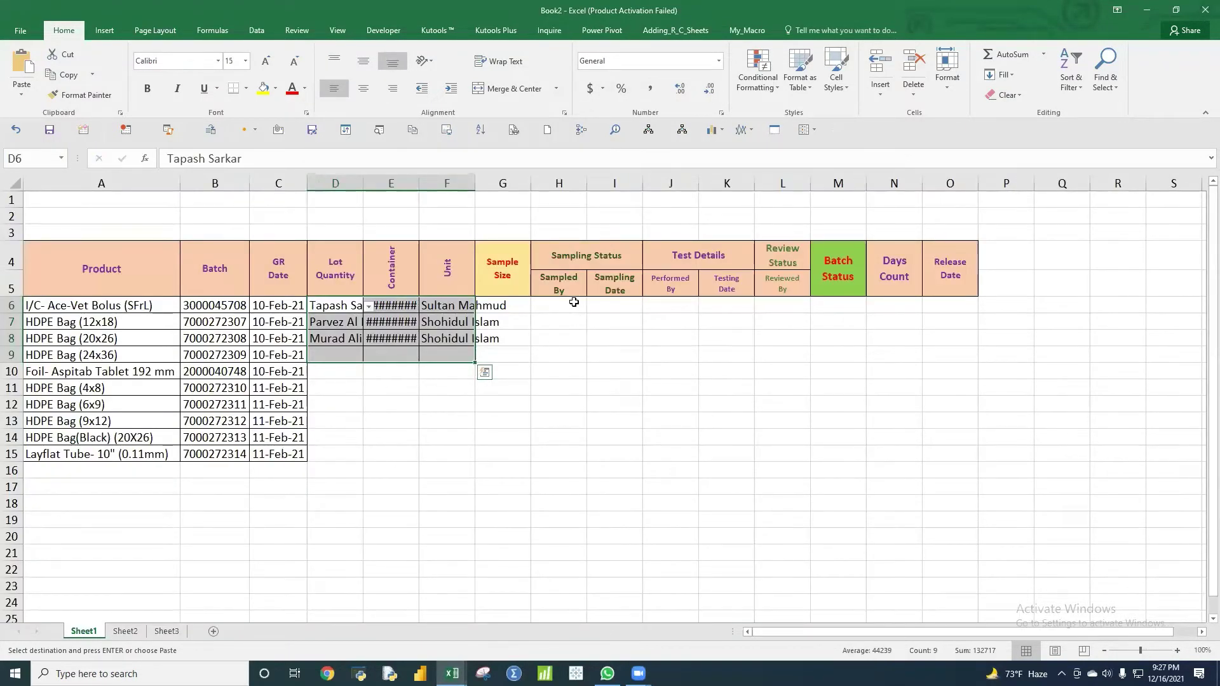
left_click(574, 303)
key("ctrl+v")
key("ctrl+Tab")
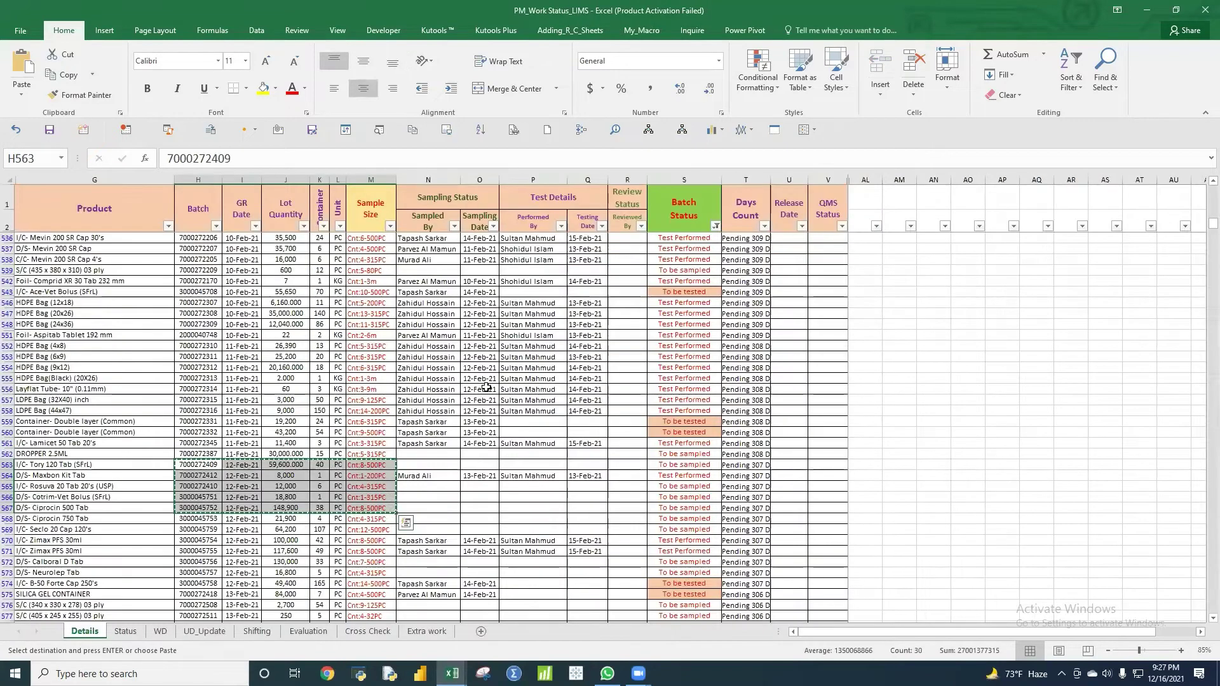
Copy the dates and names O547:Q556 into Book2 at D9
left_click_drag(479, 313, 587, 388)
key("ctrl+c")
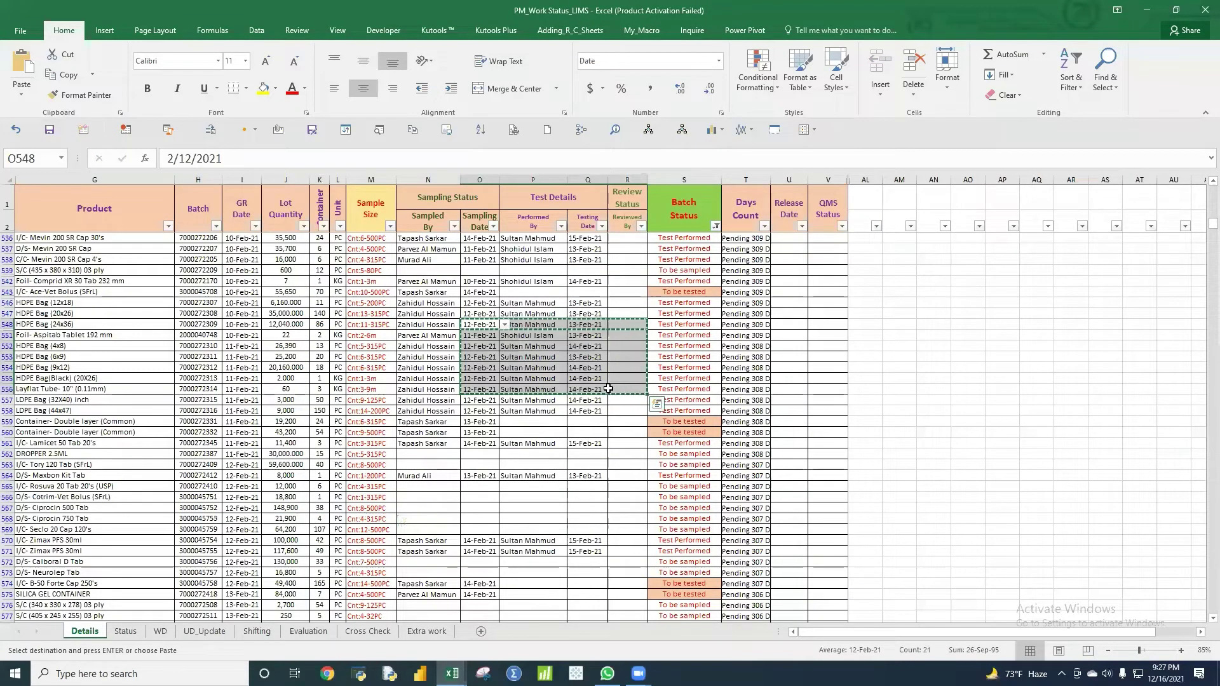
key("ctrl+Tab")
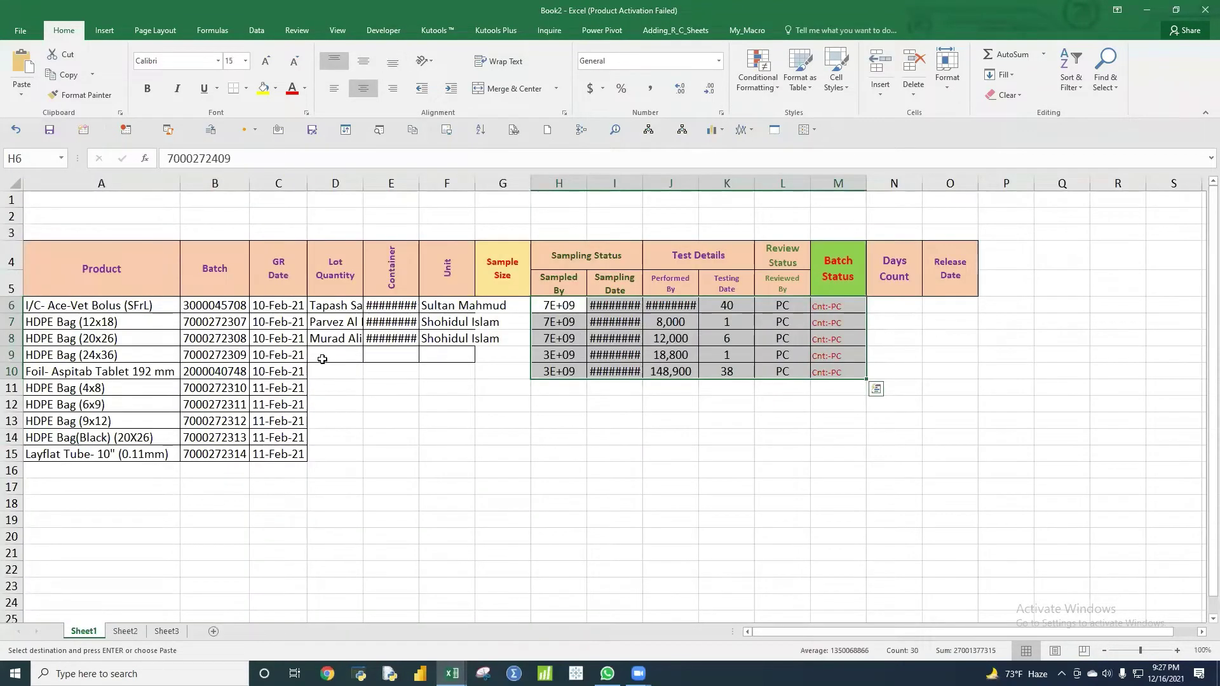
left_click(322, 359)
key("ctrl+v")
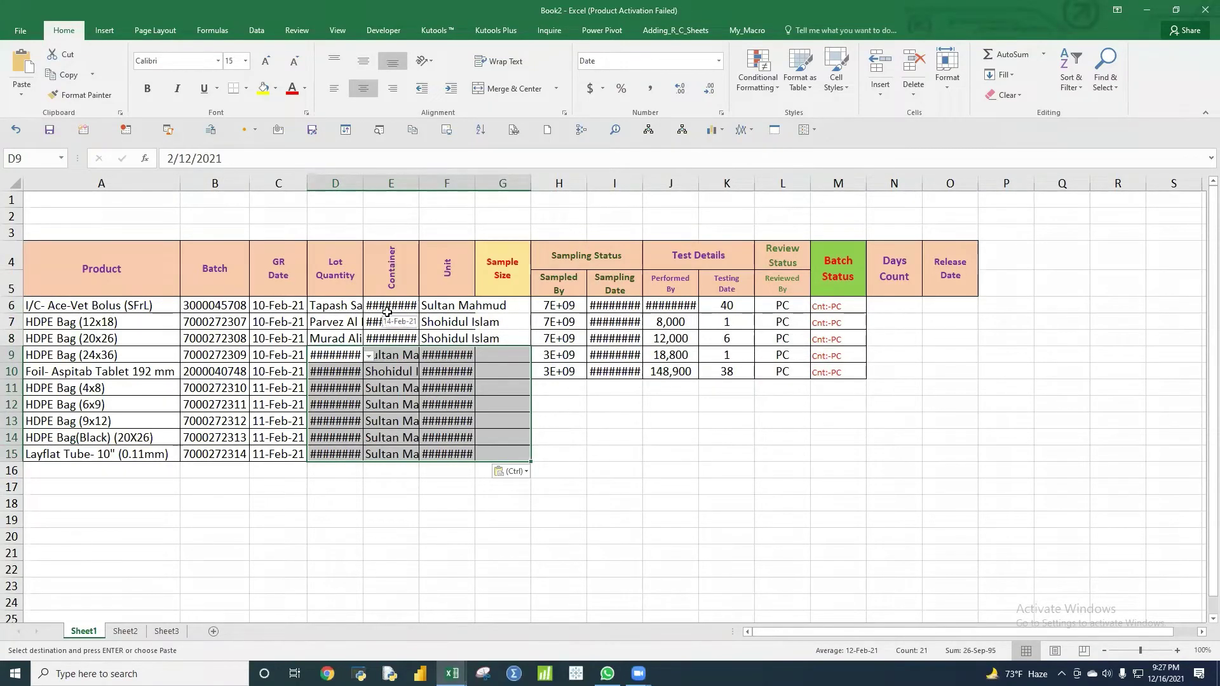
key("ctrl+Tab")
key("ctrl+Tab")
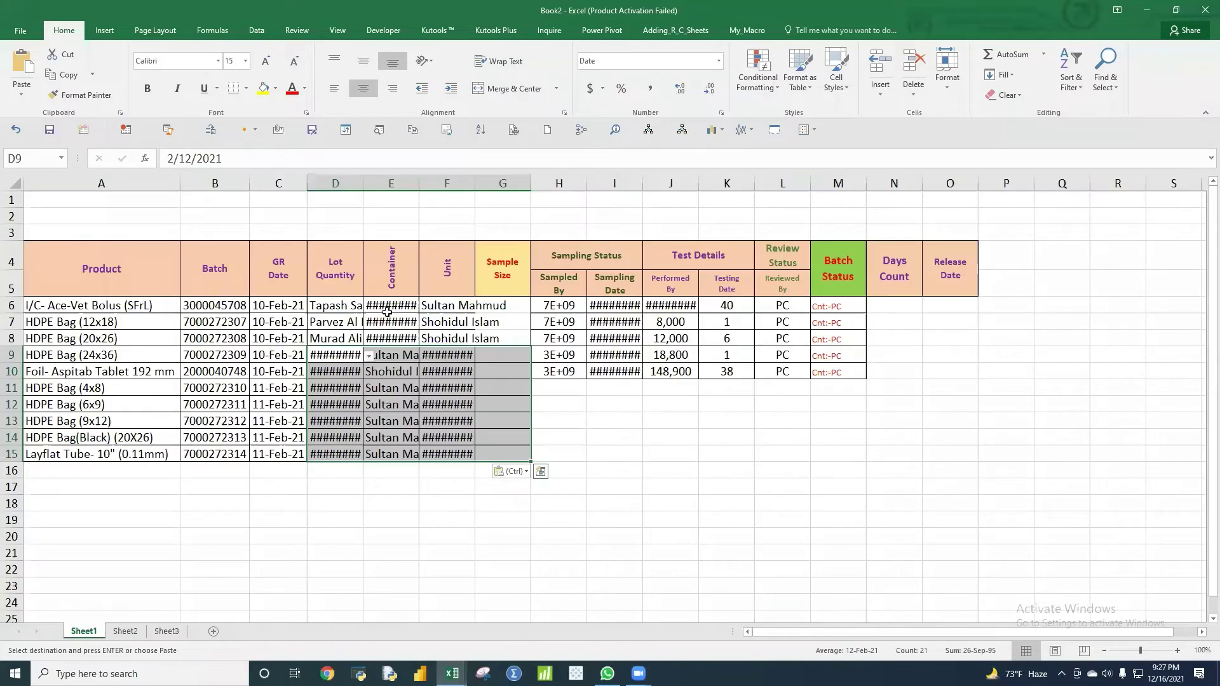
key("ctrl+Tab")
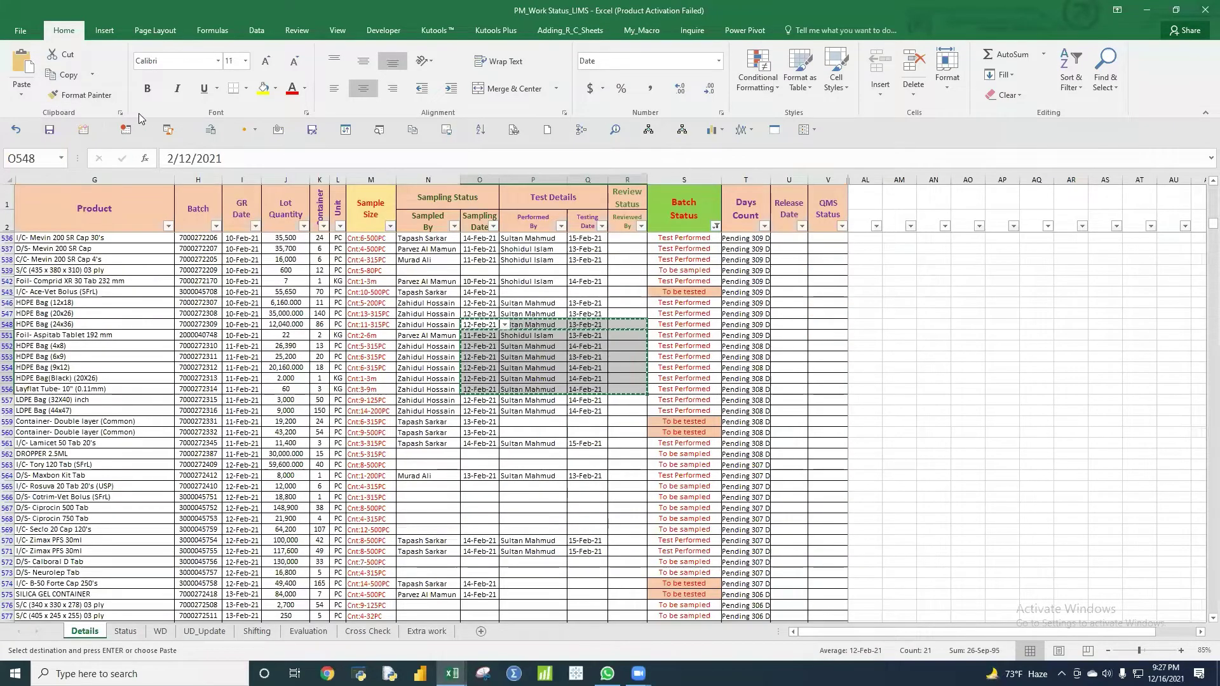
Clear all items in the Clipboard pane and copy the table's two header rows
left_click(120, 113)
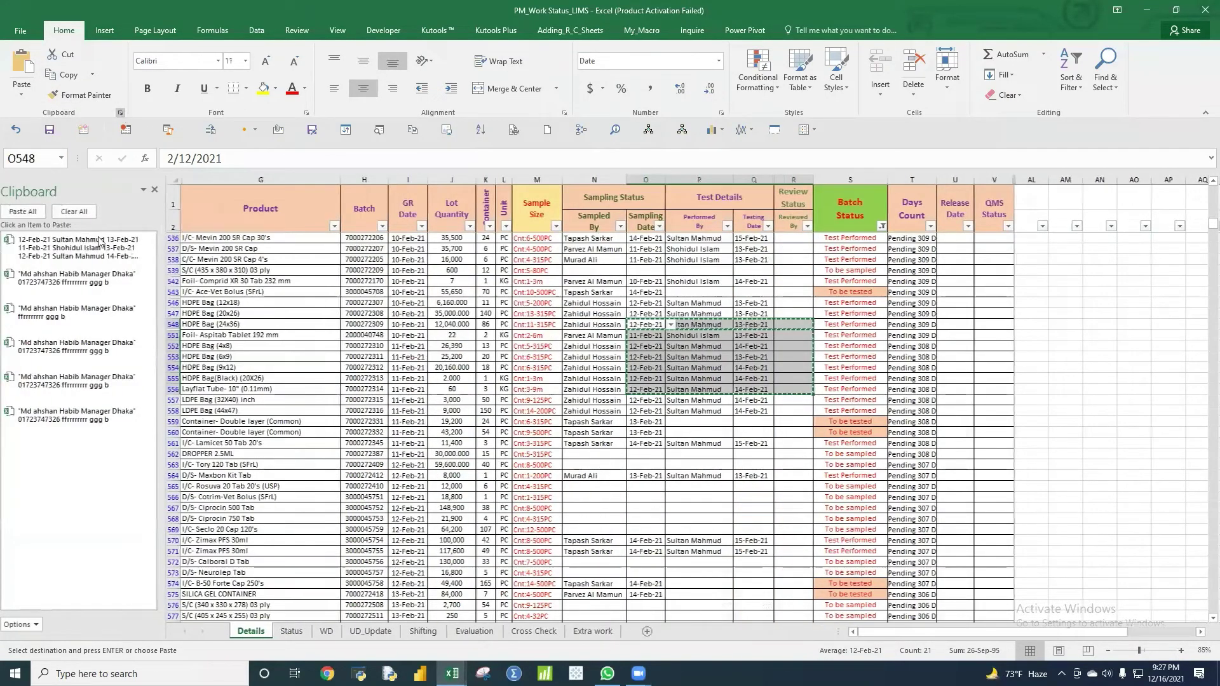
left_click(75, 212)
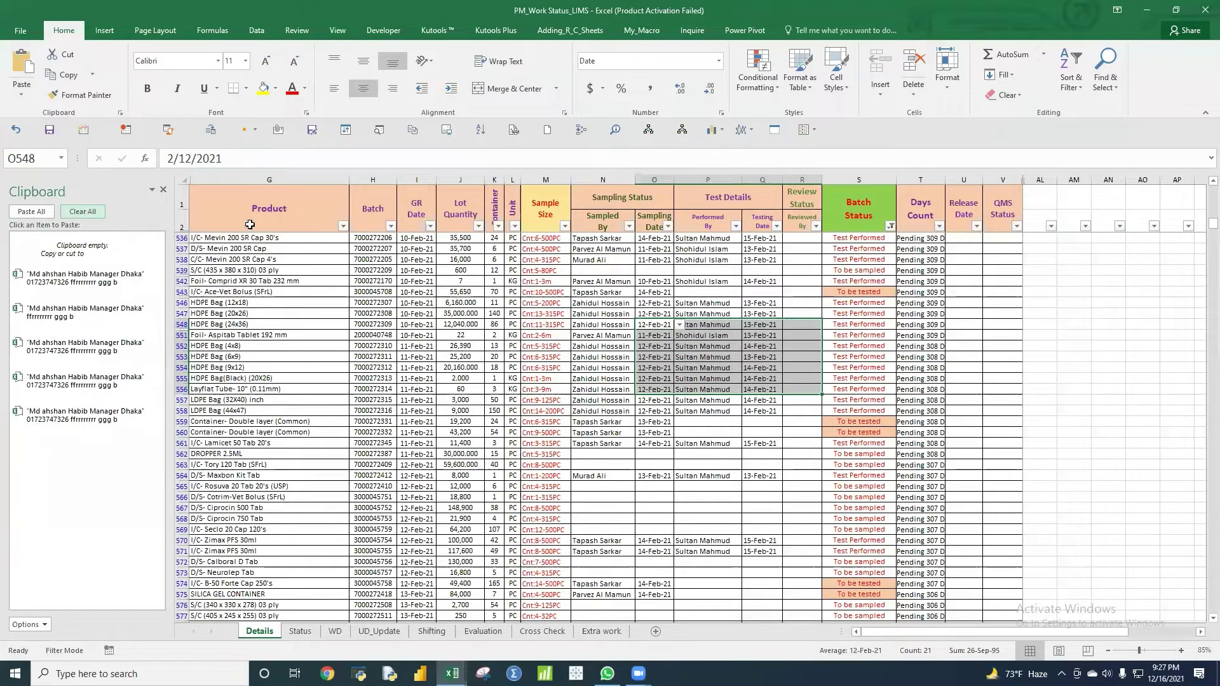
left_click_drag(216, 204, 991, 203)
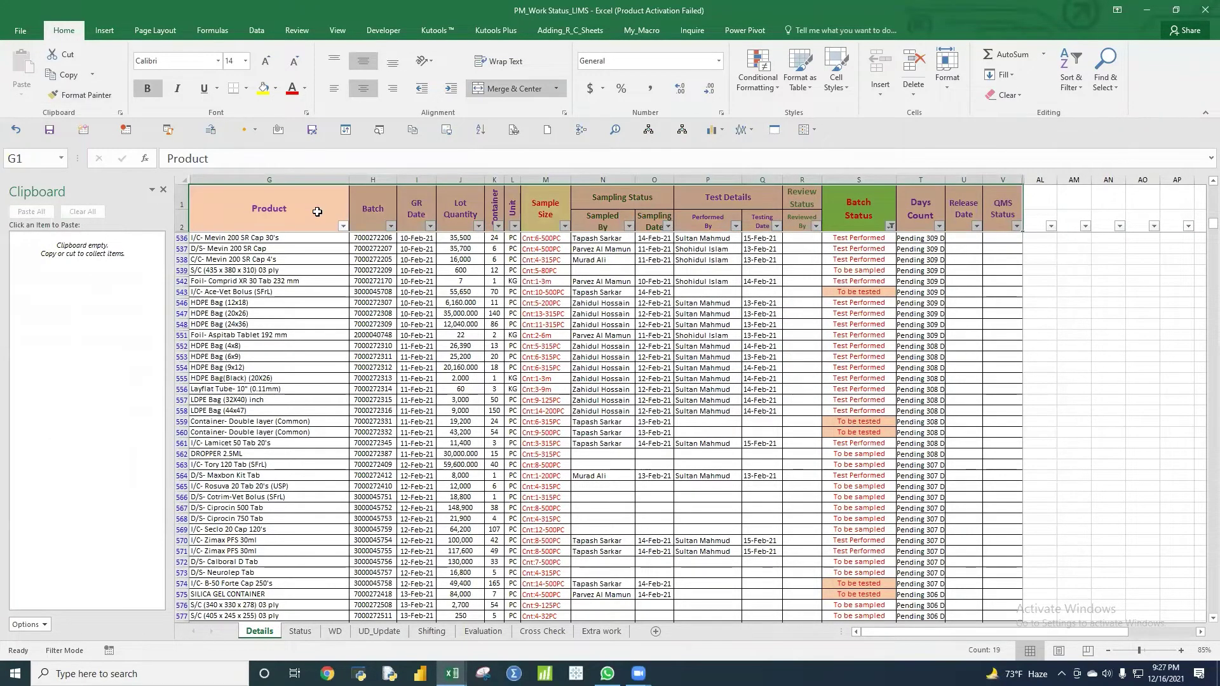
key("ctrl+c")
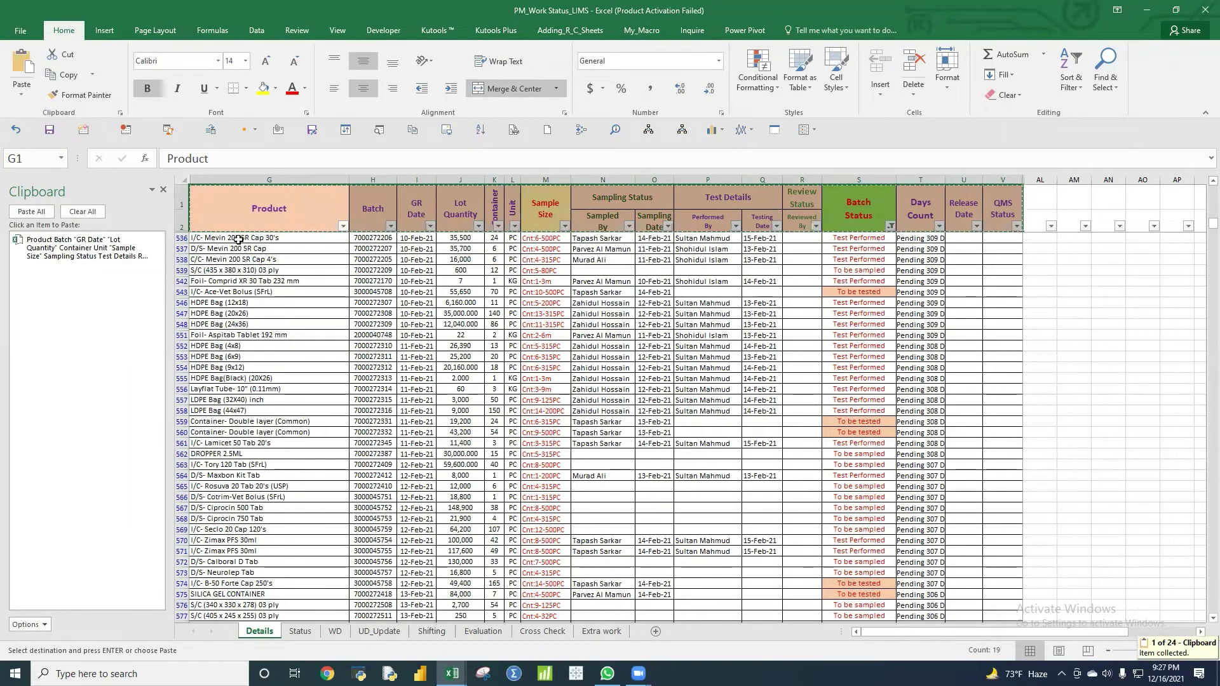
Collect four data blocks: products, sampling details, test details, and batch status with days count
left_click_drag(238, 239, 346, 326)
left_click_drag(418, 334, 419, 335)
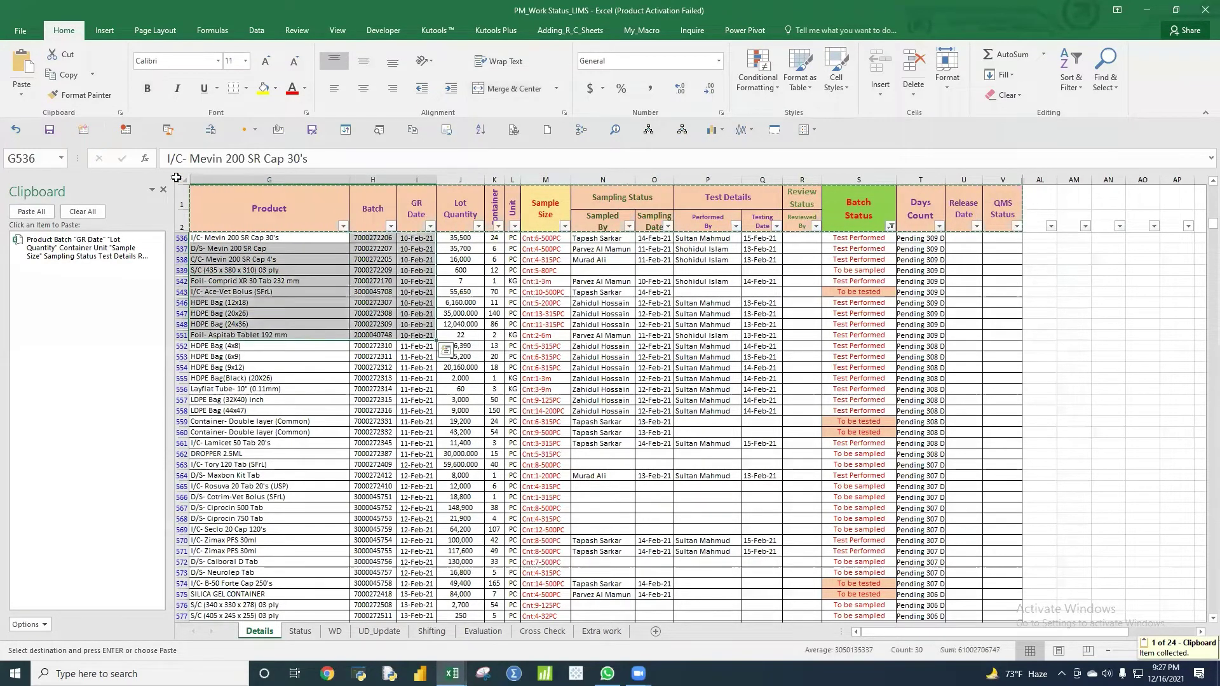
key("ctrl+c")
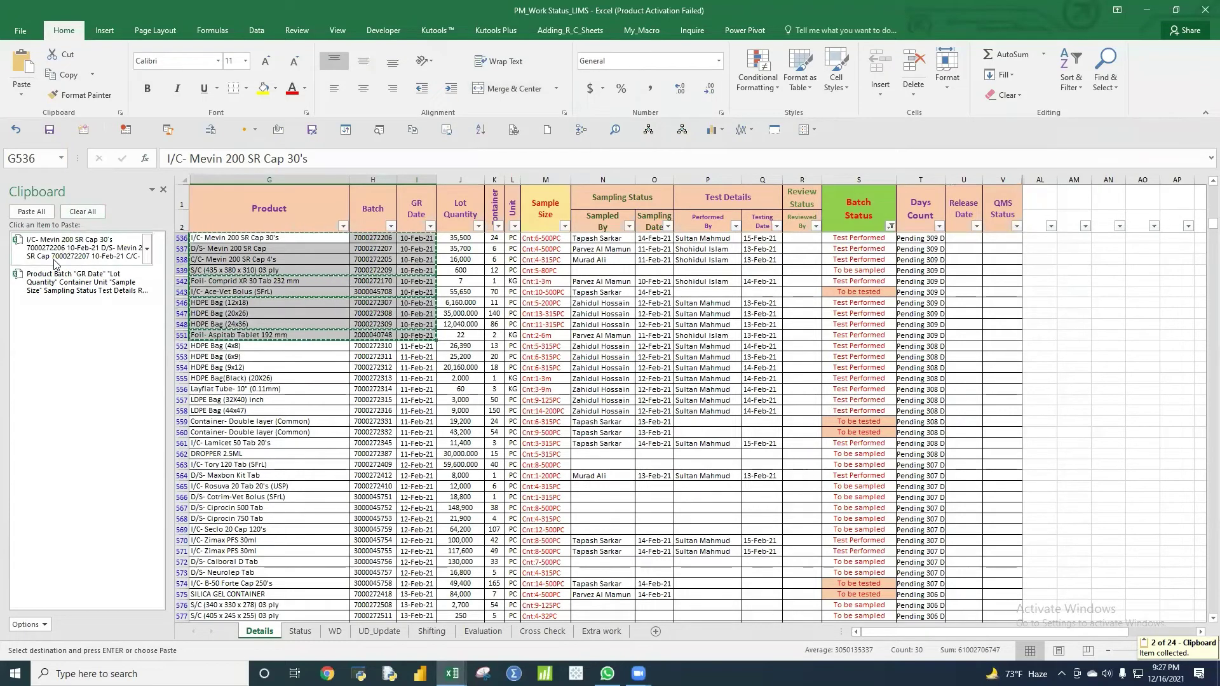
left_click_drag(545, 238, 652, 314)
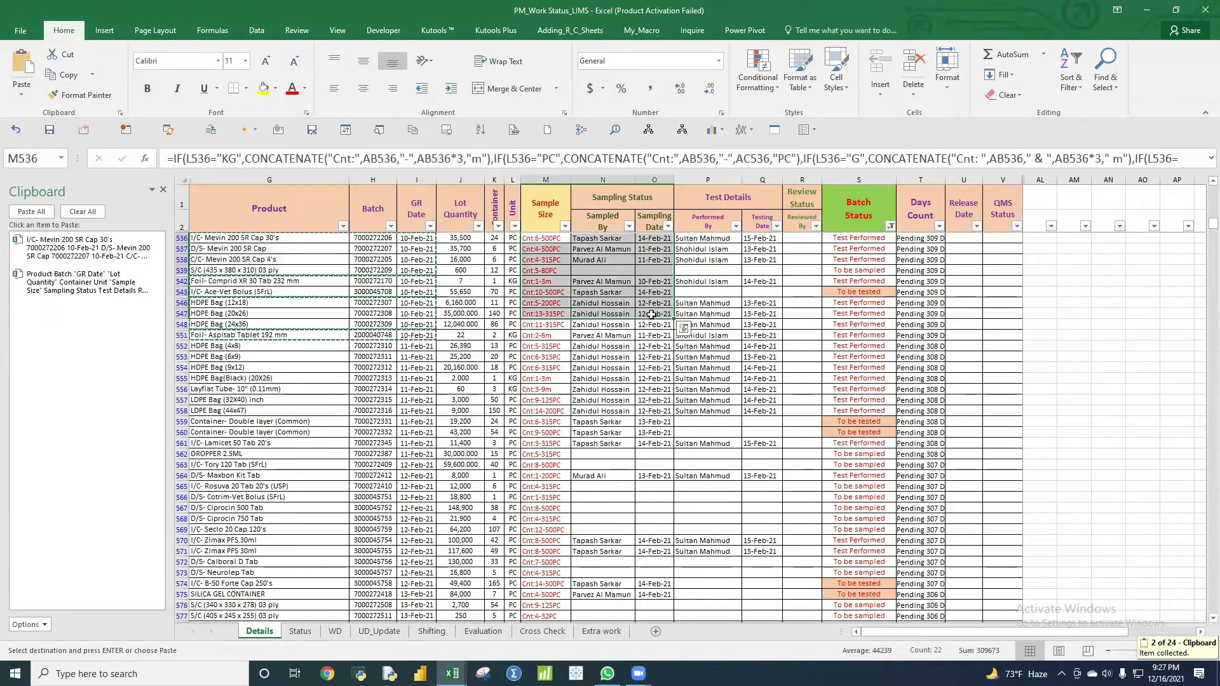
key("ctrl+c")
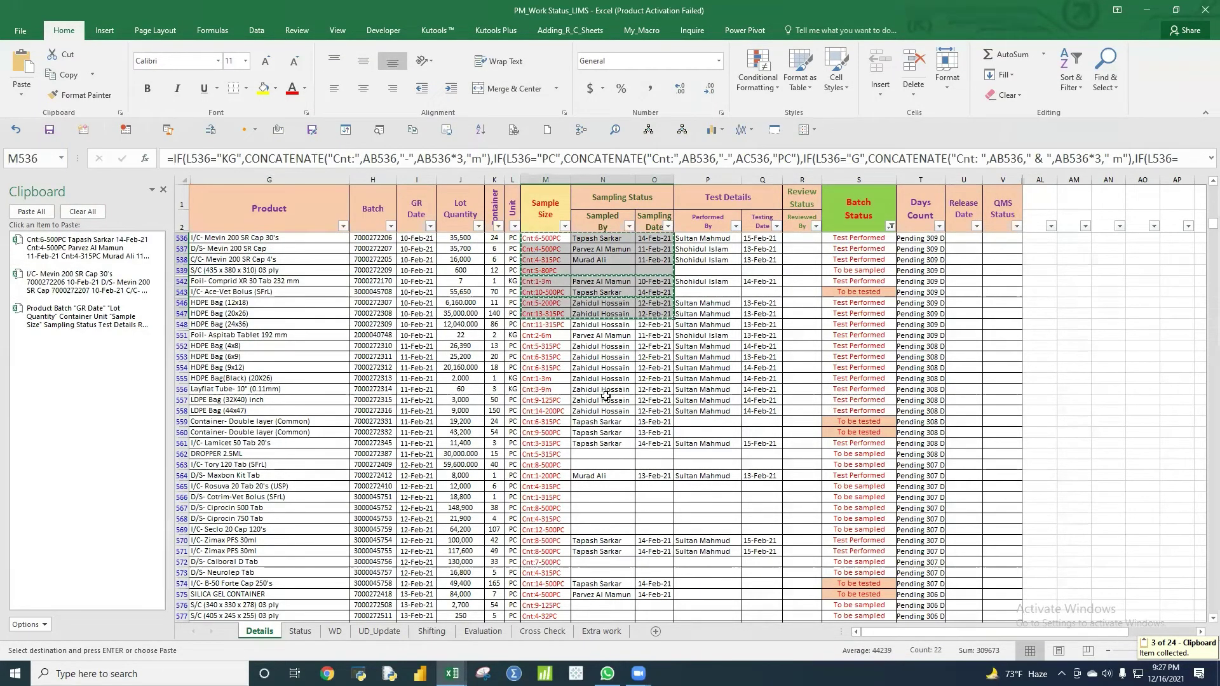
left_click_drag(597, 400, 702, 437)
key("ctrl+c")
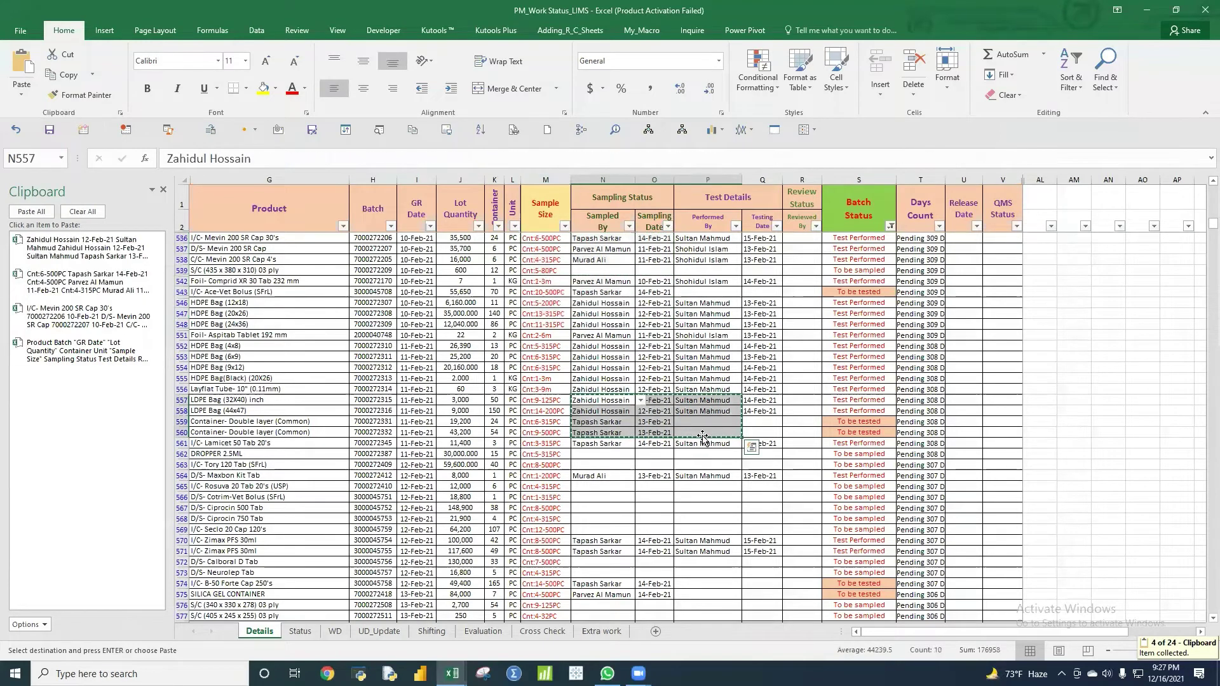
left_click_drag(864, 242, 910, 315)
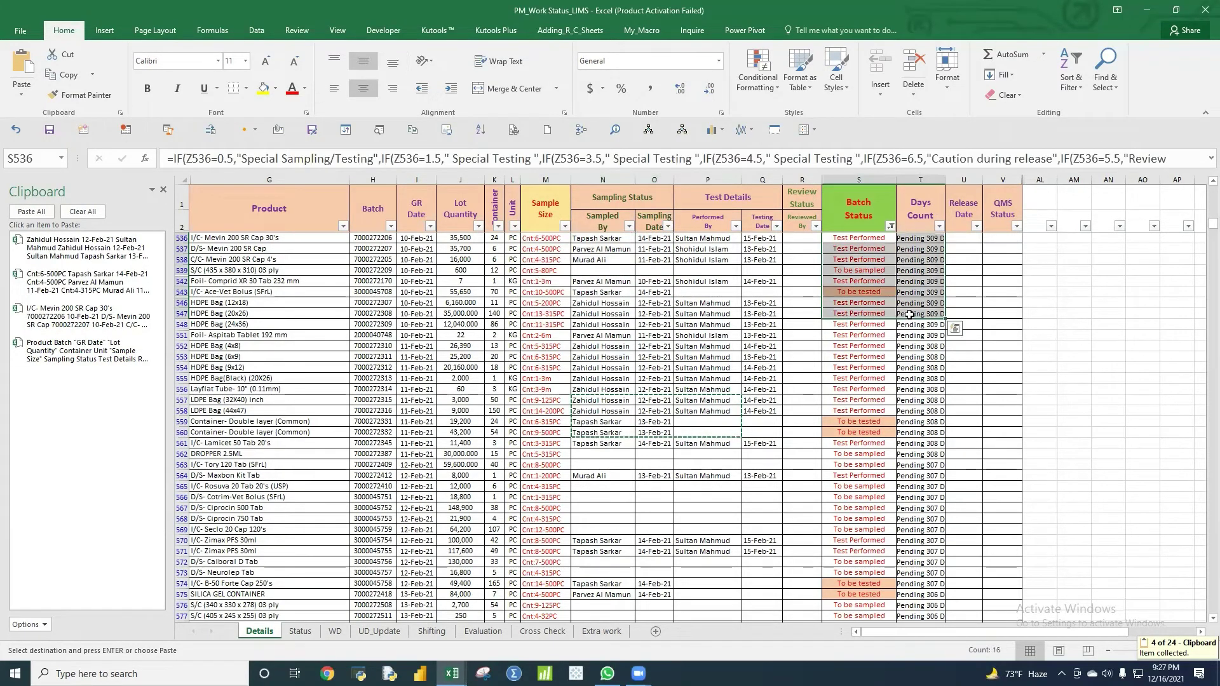
key("ctrl+c")
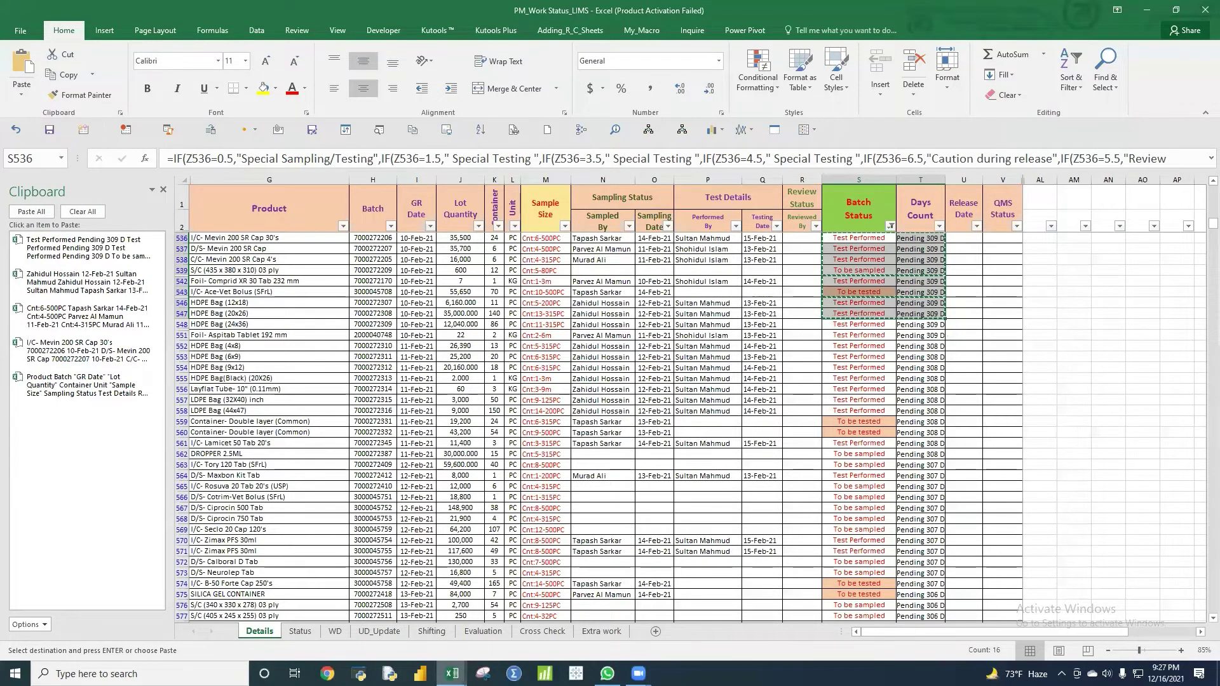
left_click(655, 619)
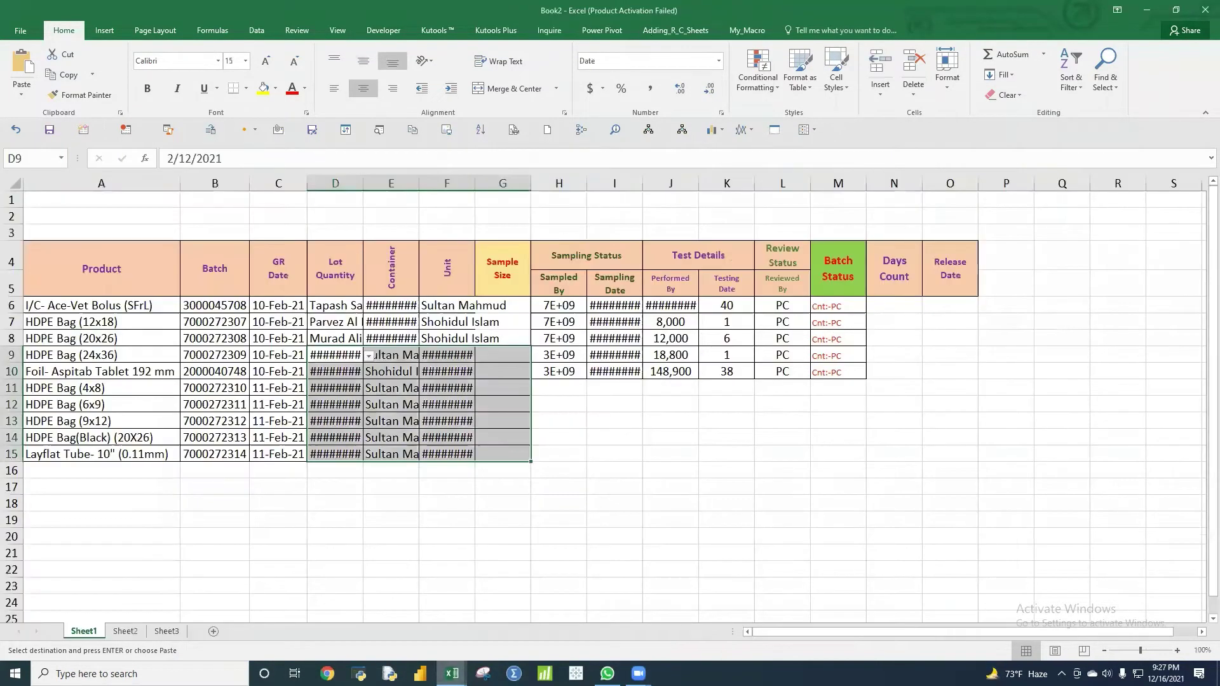
On Sheet2, paste the batch status block at A1 and the test block at C1 from the clipboard
left_click(126, 631)
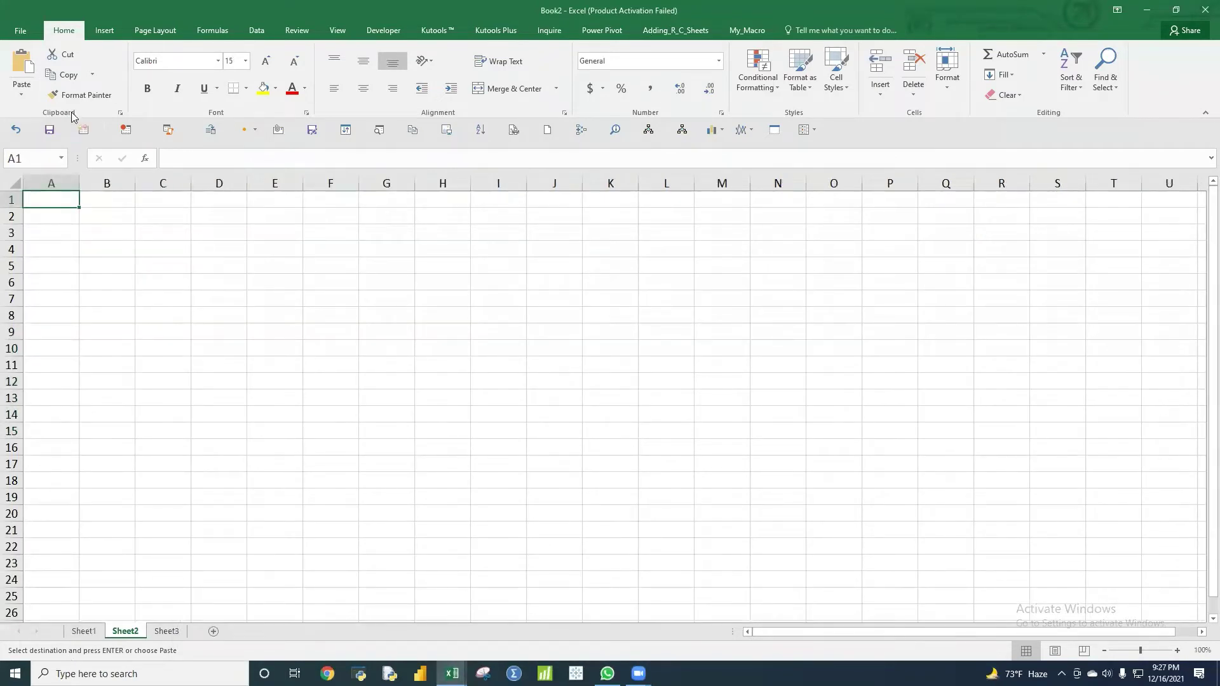
left_click(120, 113)
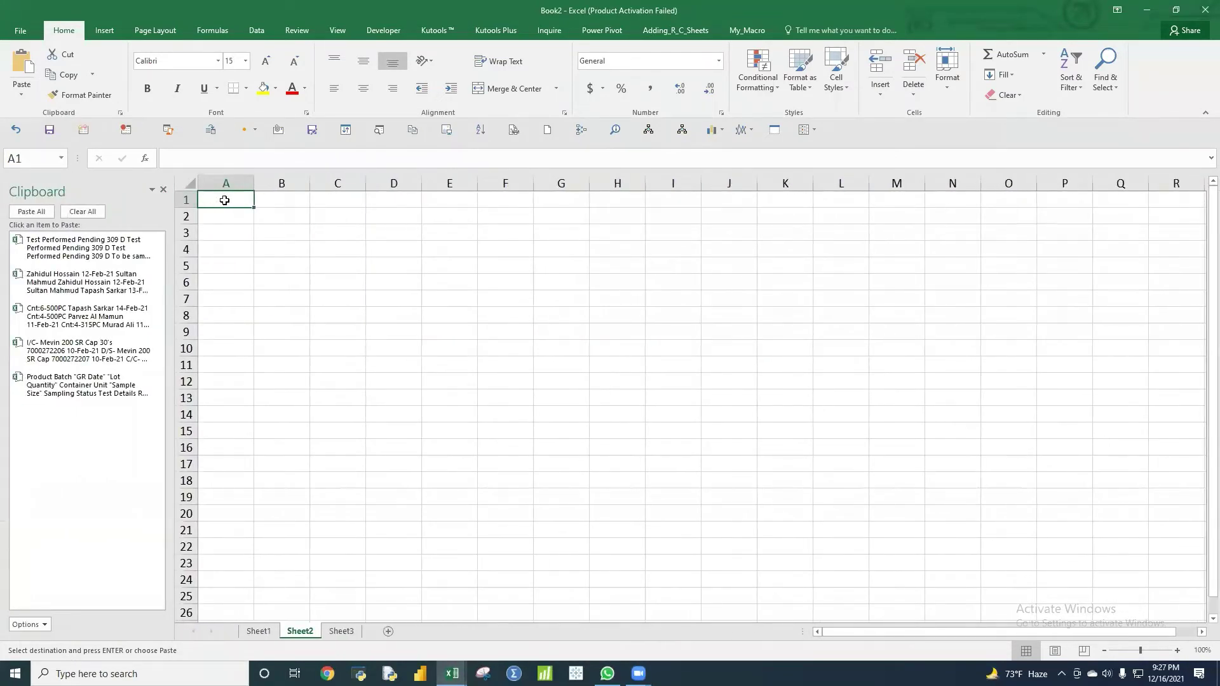
left_click(110, 246)
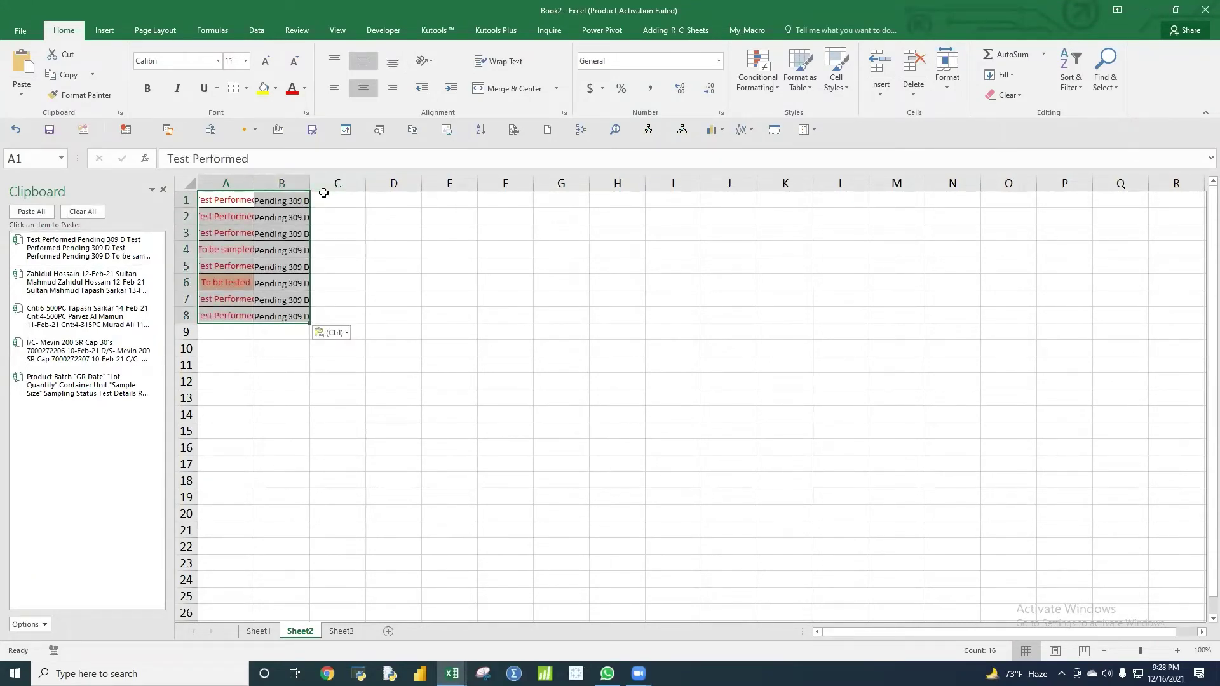
left_click(332, 197)
left_click(82, 282)
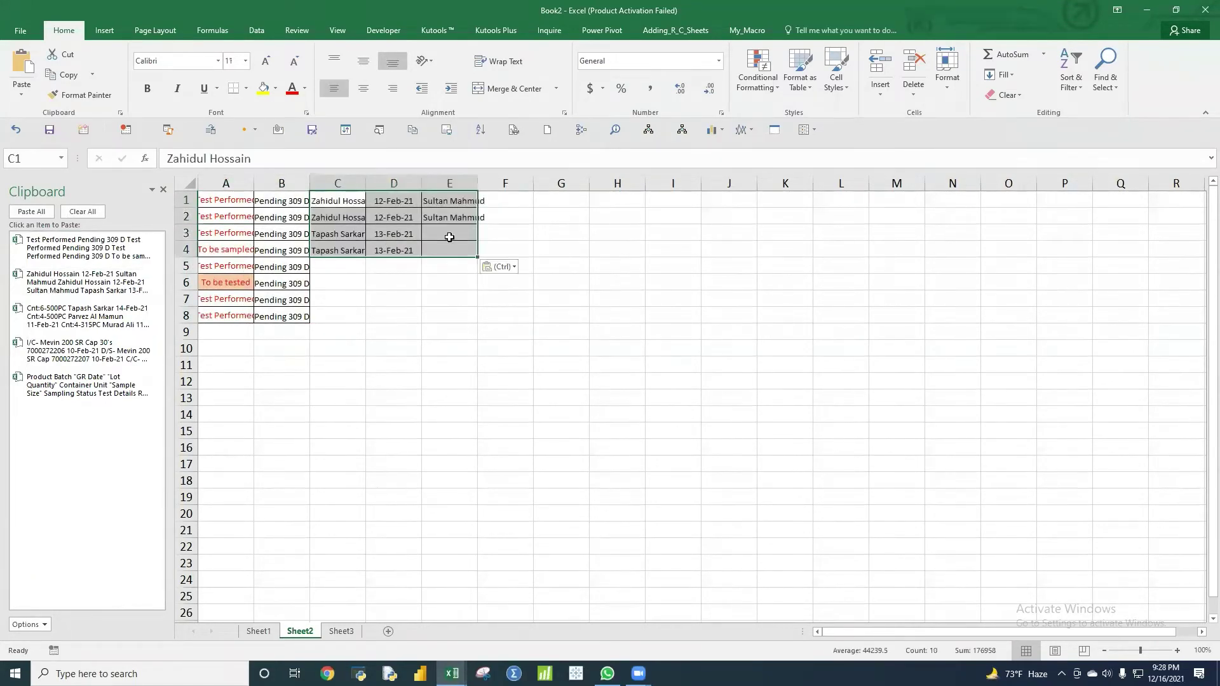
Paste the sampling block at F1, the product block at I1, and the header rows at L1
left_click(508, 201)
left_click(82, 315)
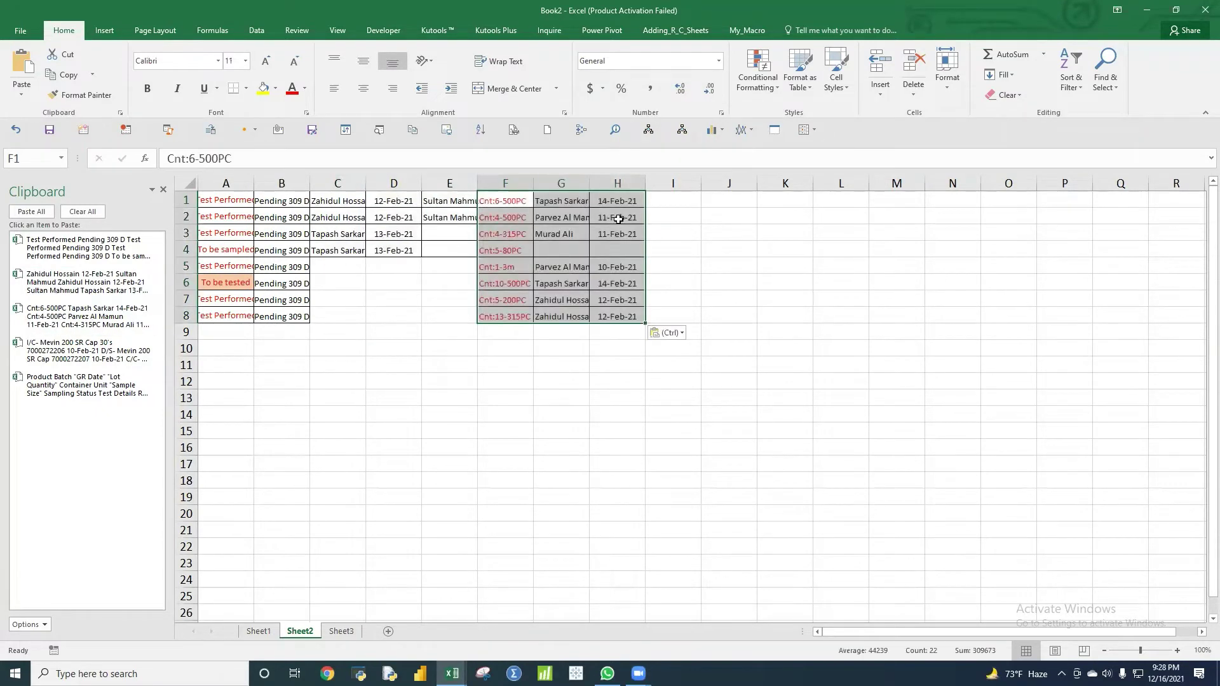
left_click(662, 200)
left_click(83, 350)
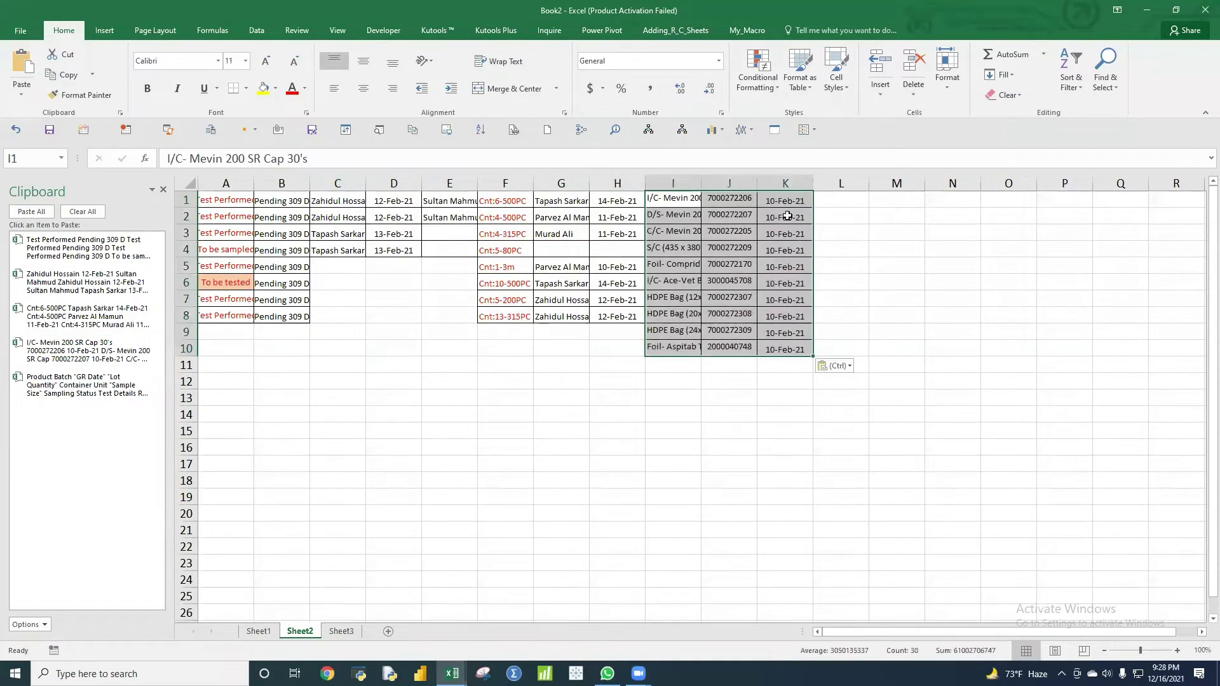
left_click(842, 197)
left_click(83, 385)
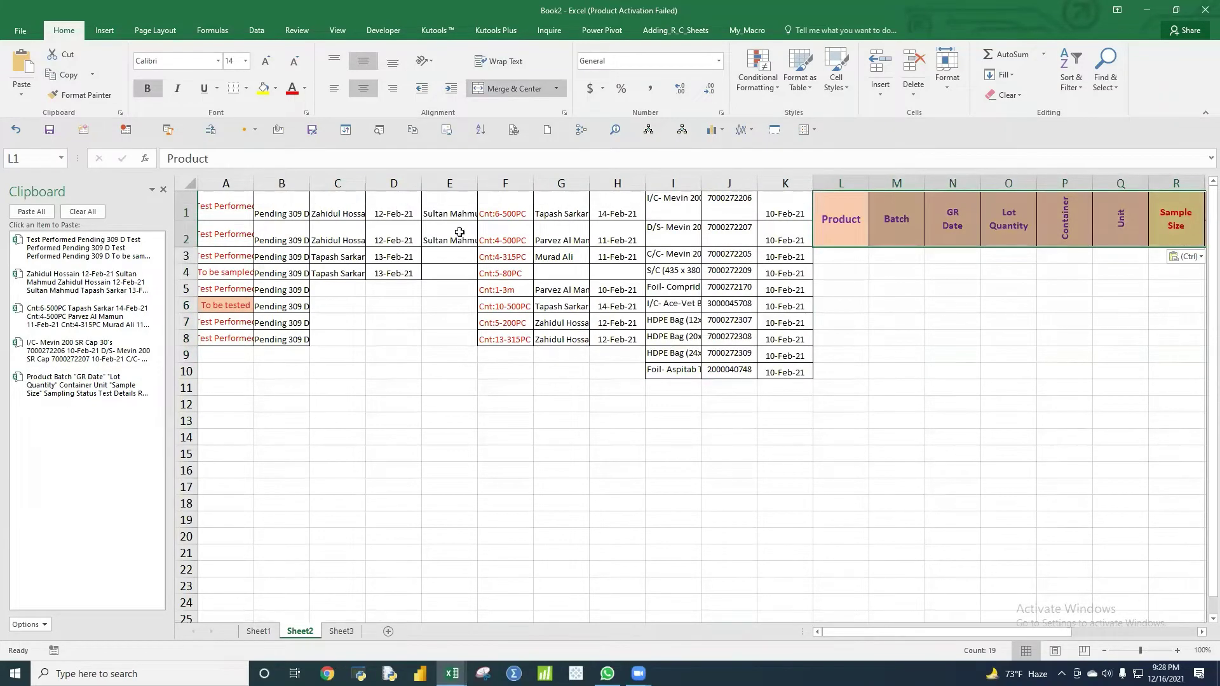
key("alt+Tab")
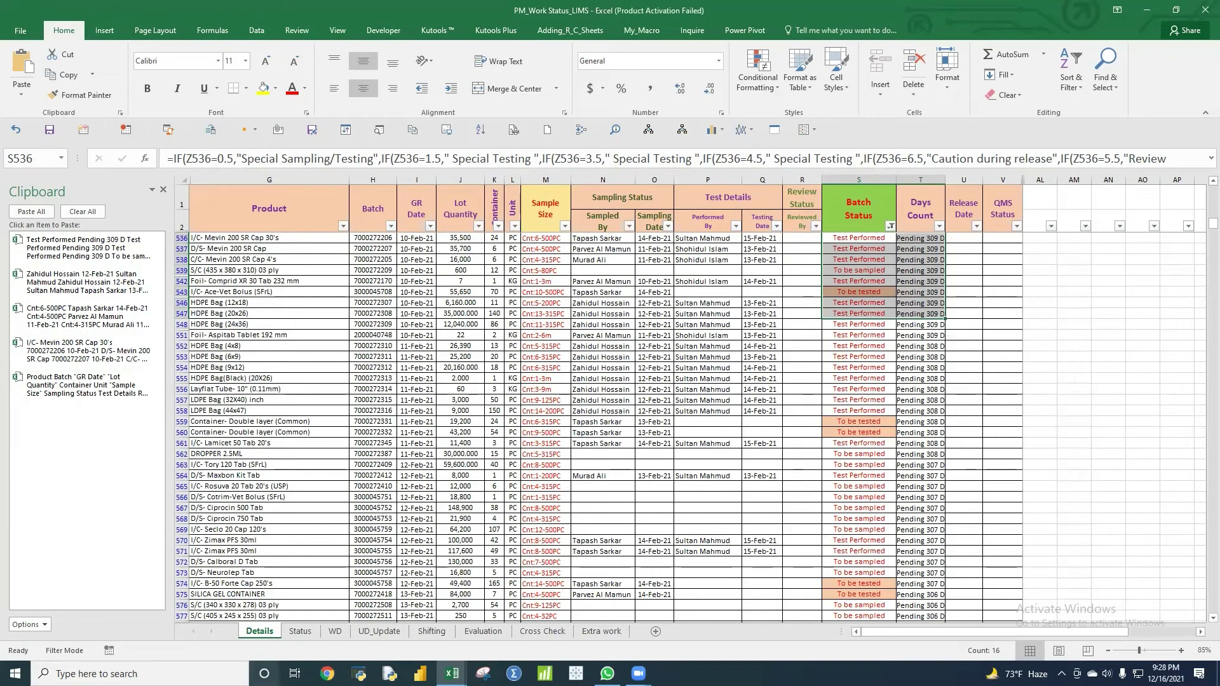
key("alt+Tab")
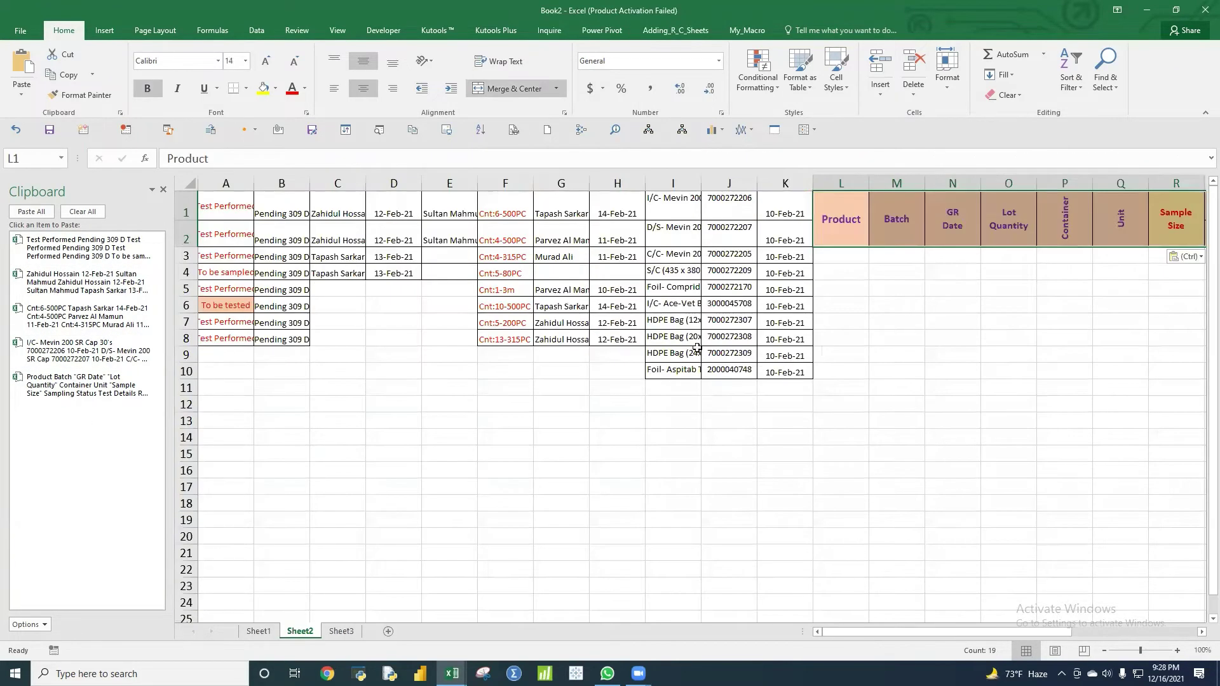
key("alt+Tab")
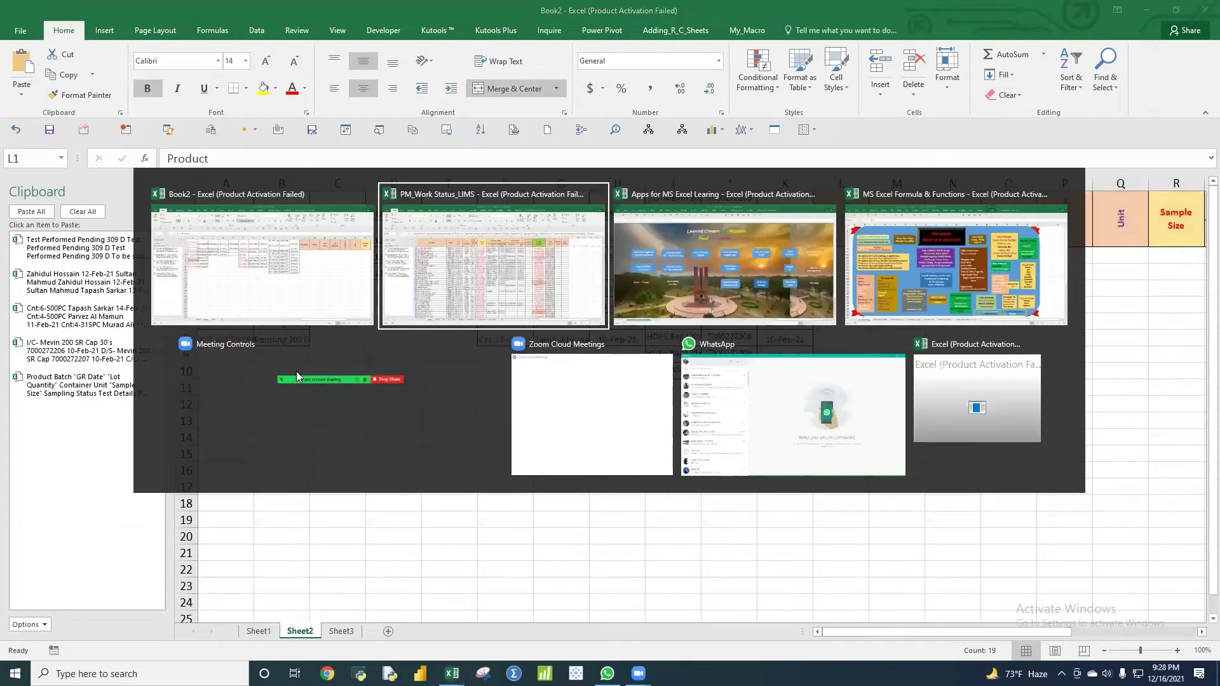
key("alt+Tab")
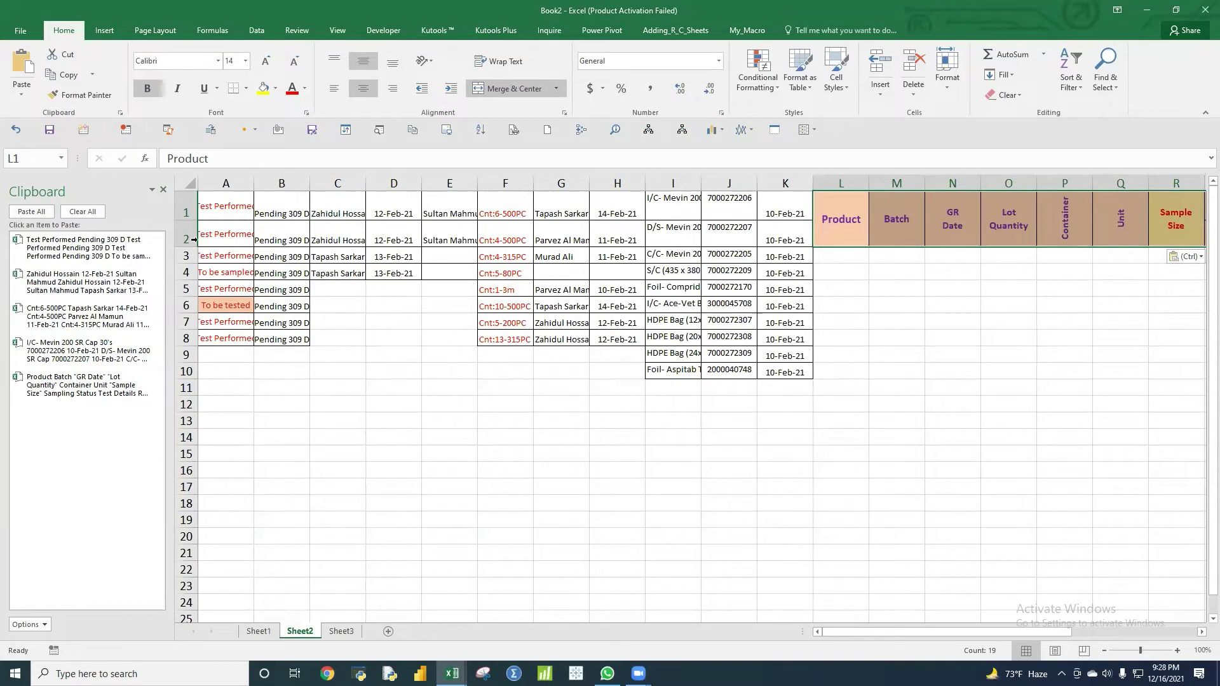
left_click(376, 448)
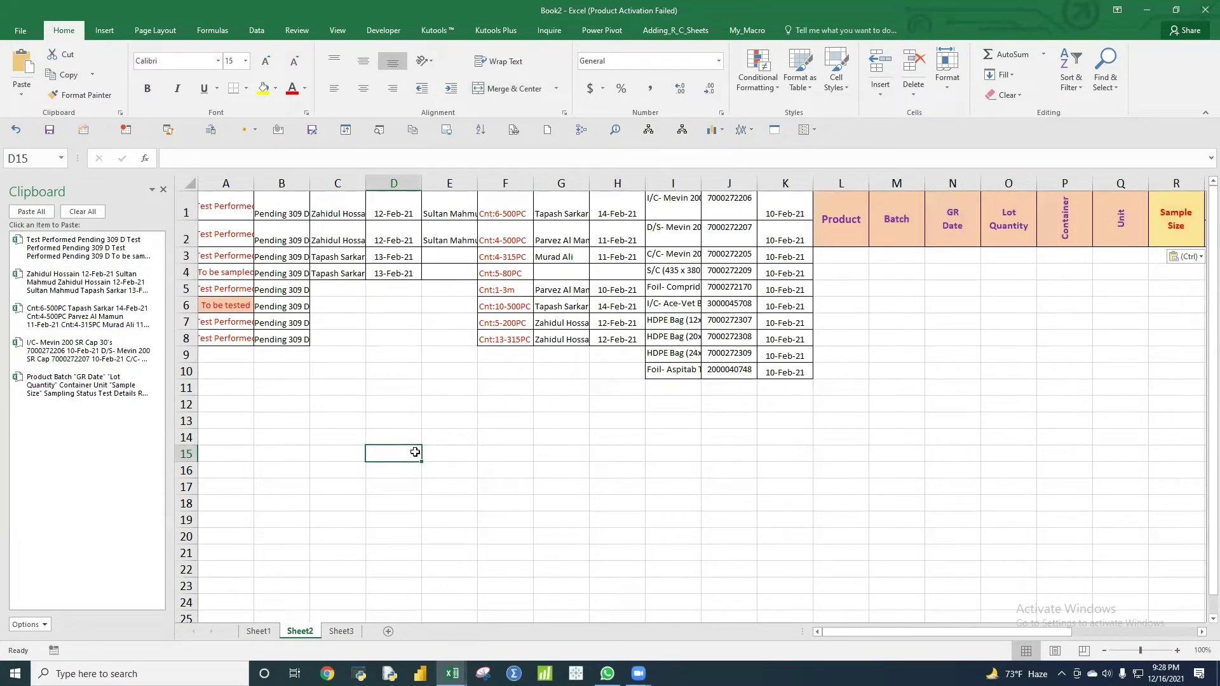
Enter a short test value in D15 and copy that cell
type("as")
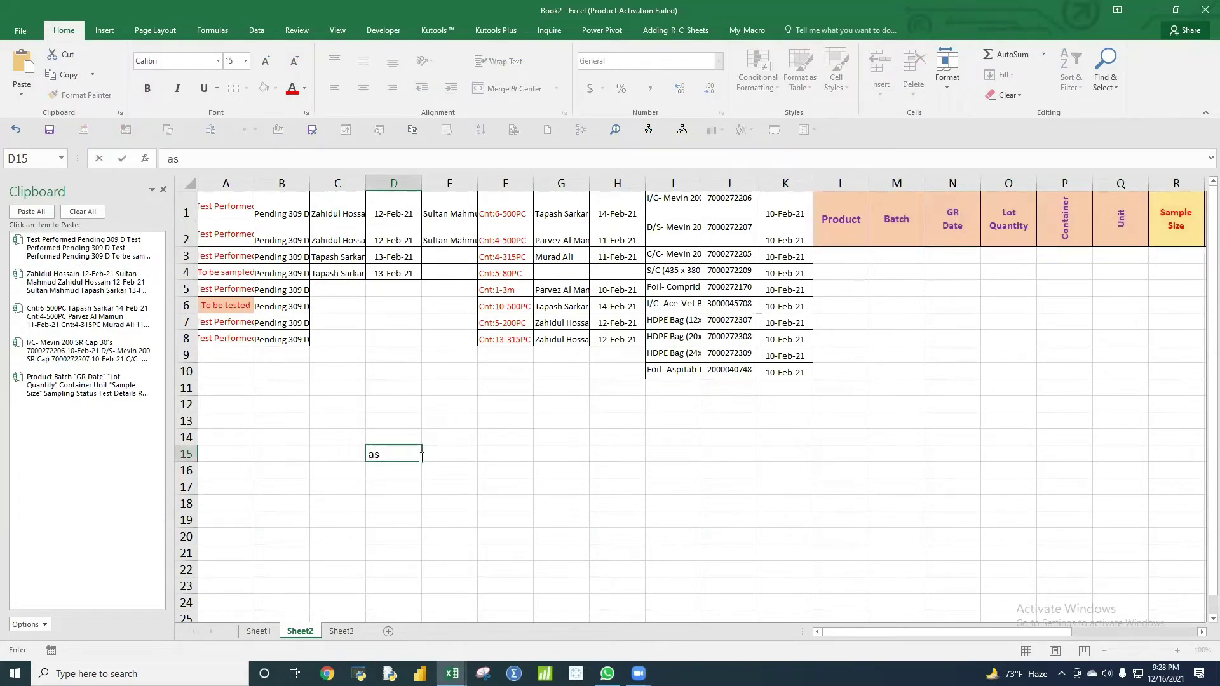
left_click(425, 484)
left_click(414, 457)
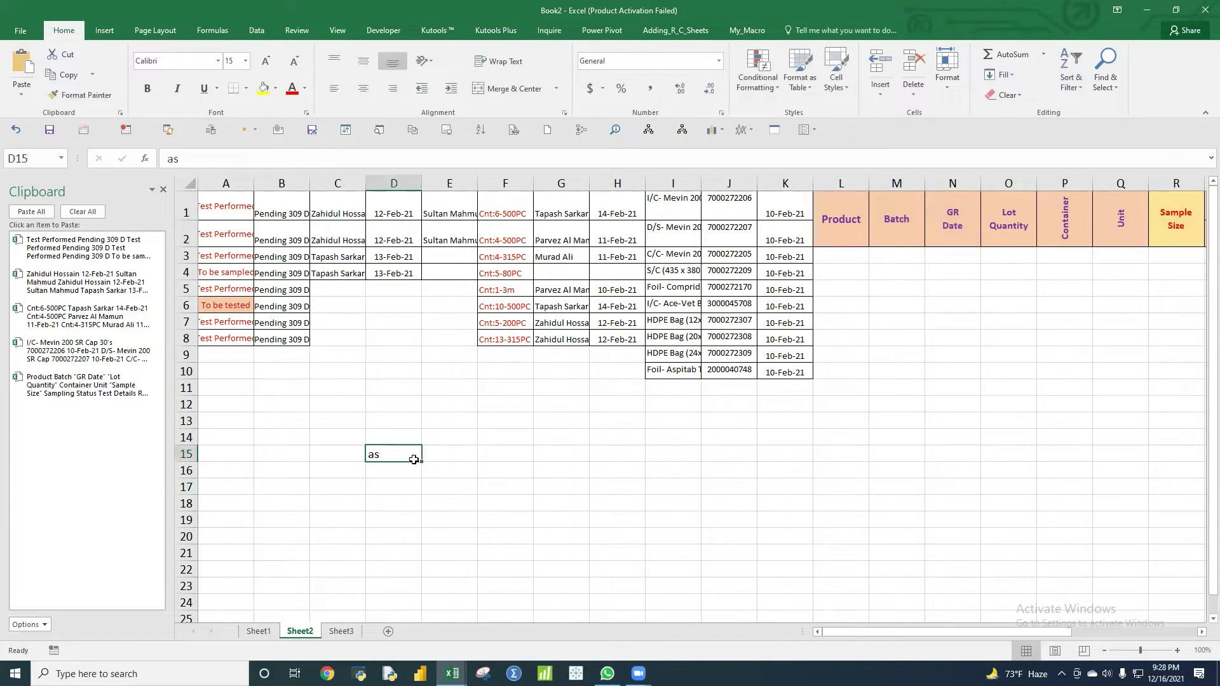
left_click(458, 453)
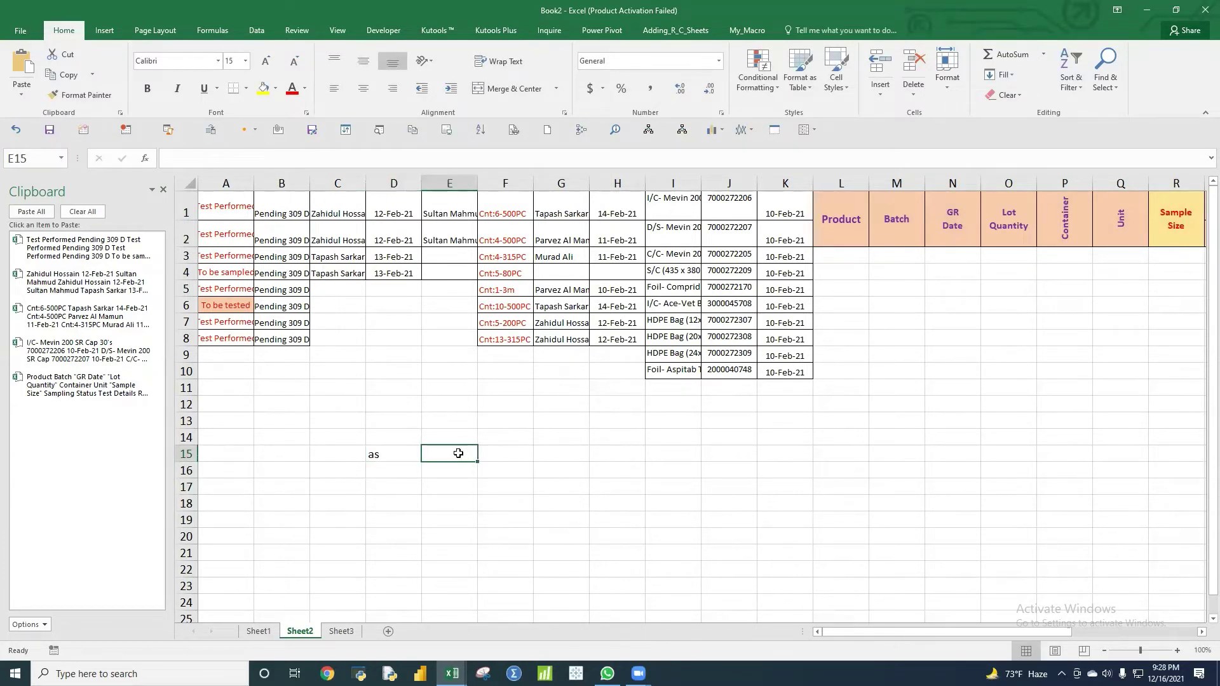
left_click(392, 455)
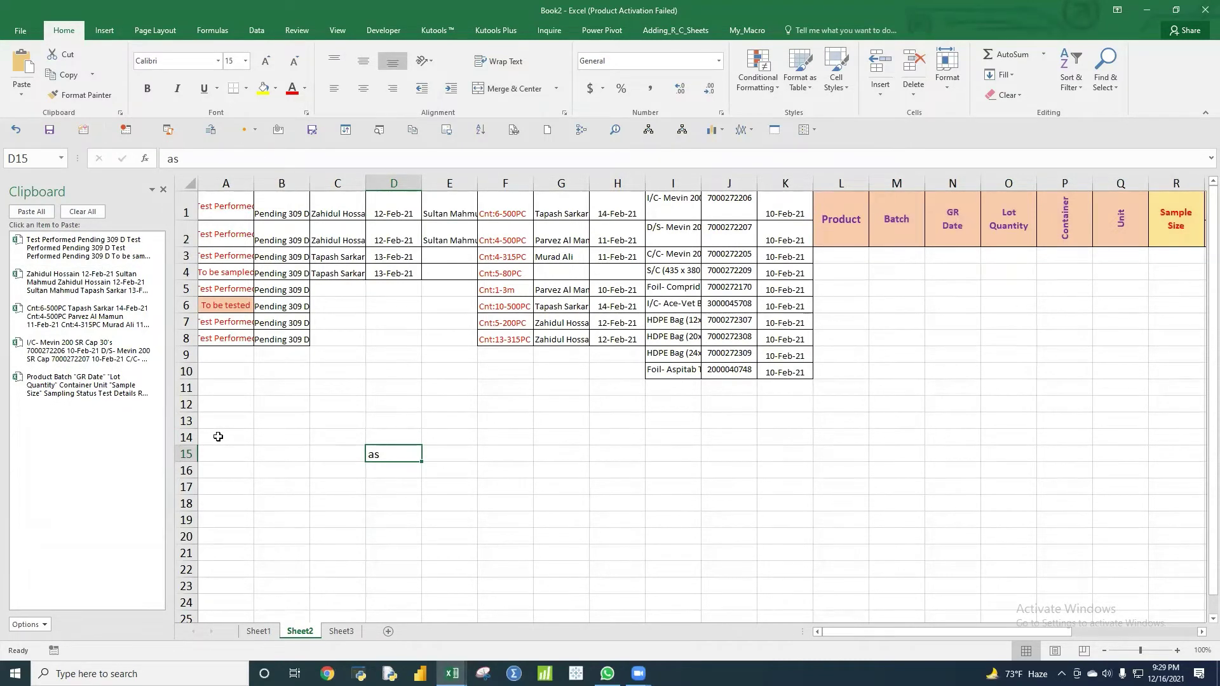
key("ctrl+c")
Type 'dd' in K17 and paste the names-and-dates clipboard entry into M17:O20
left_click(783, 488)
type("d")
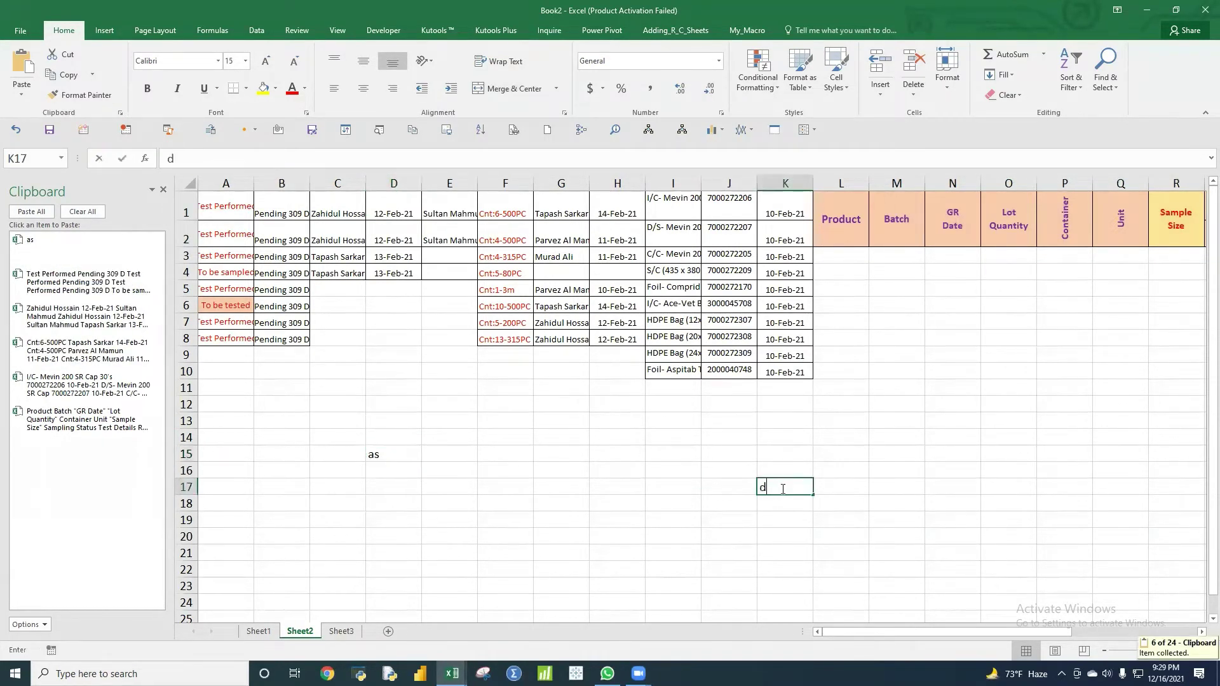
type("d")
left_click(636, 543)
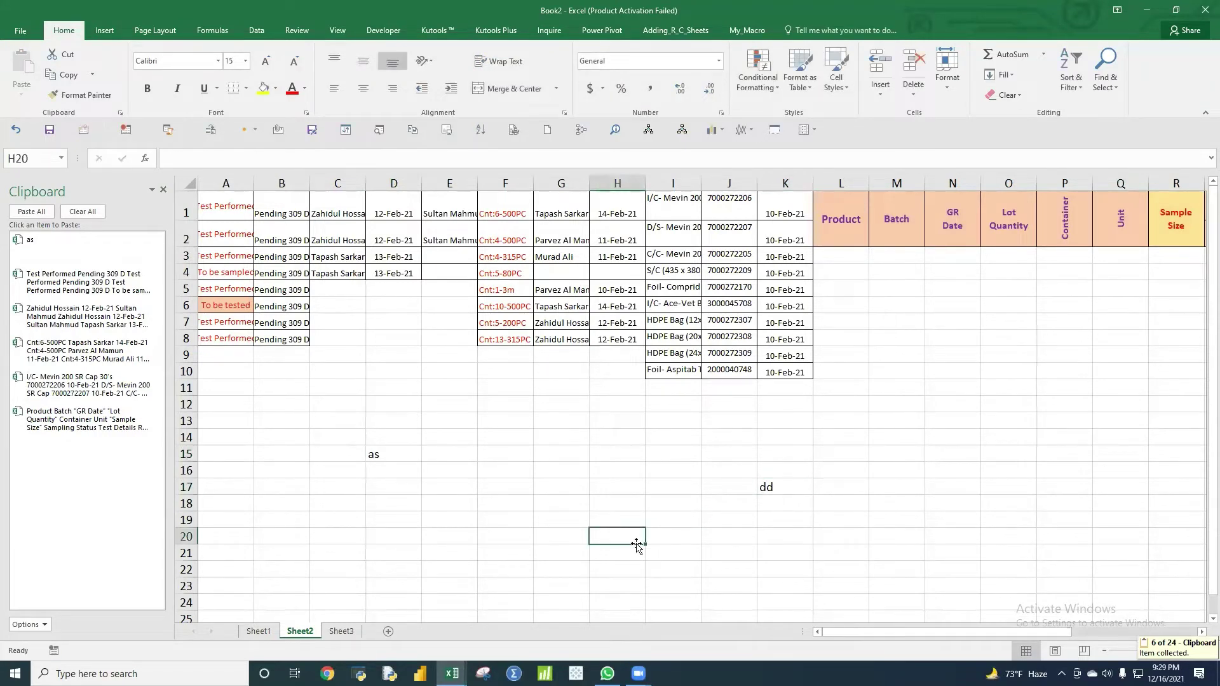
left_click_drag(375, 452, 771, 487)
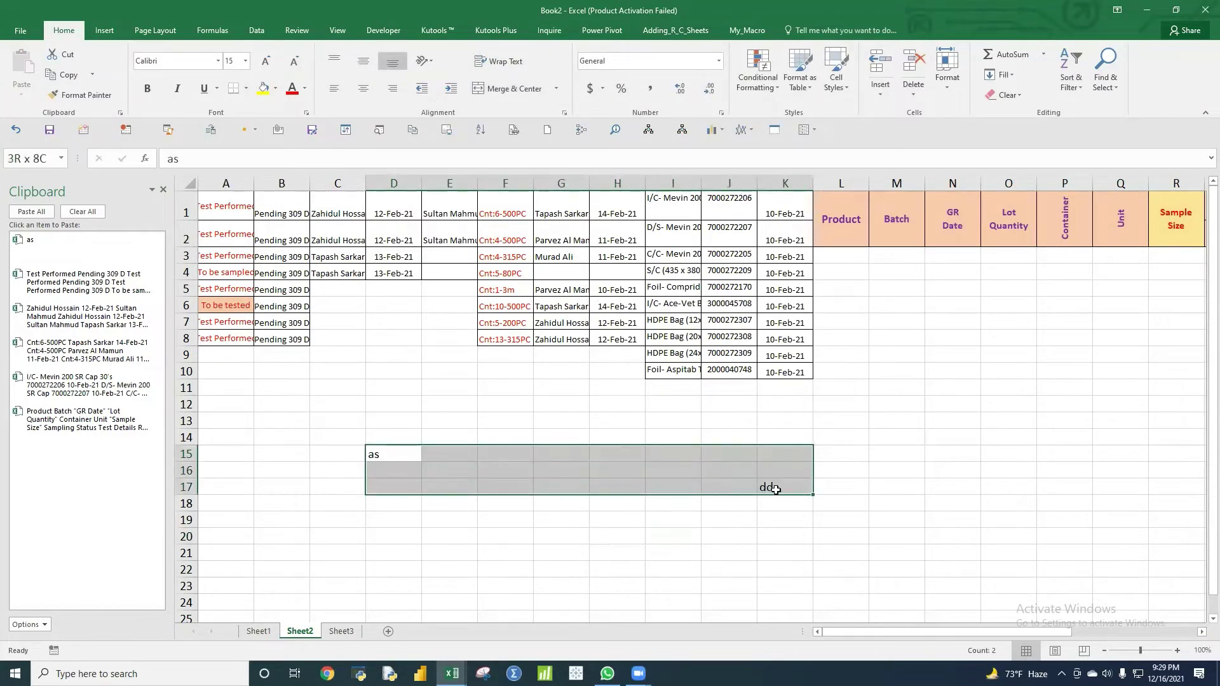
left_click(892, 488)
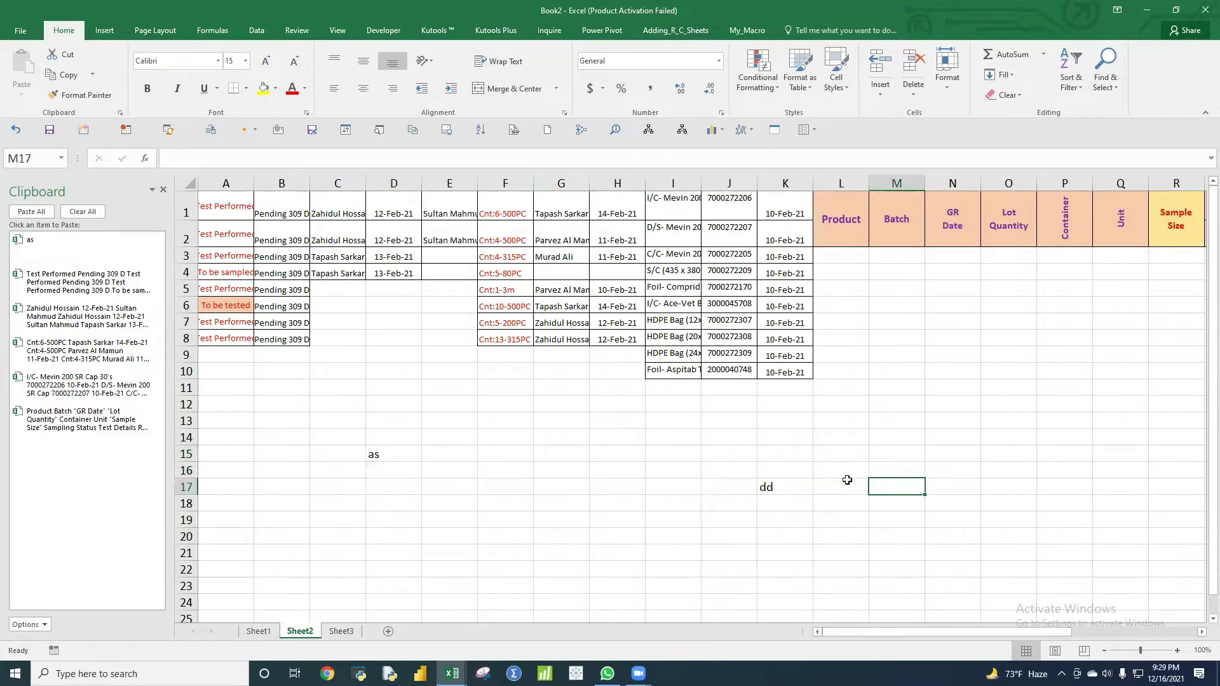
left_click(82, 318)
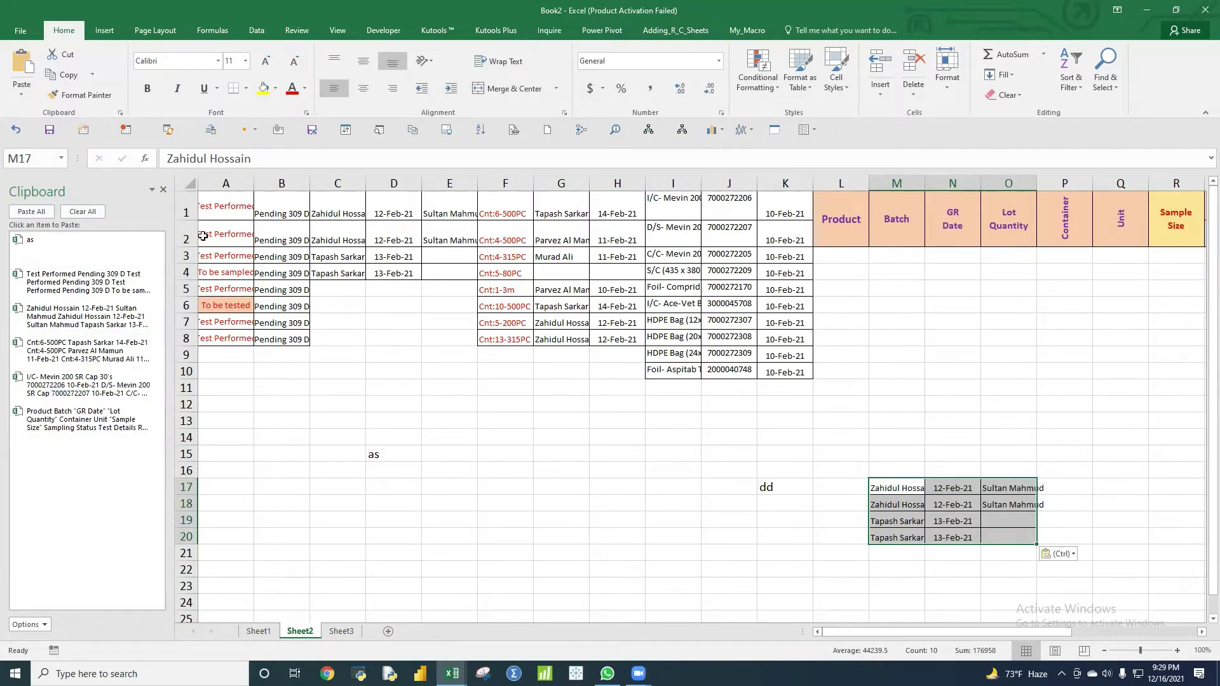
Copy the status block A1:B8 to C18:D25
left_click_drag(221, 208, 282, 336)
key("ctrl+c")
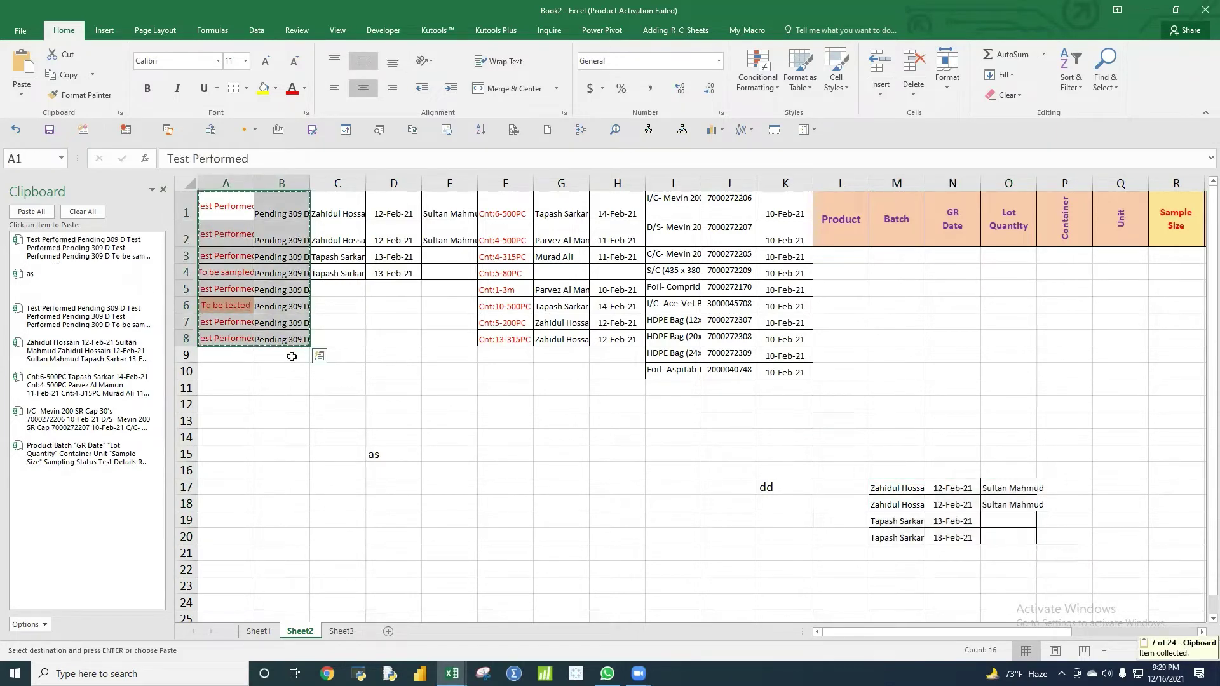
left_click(350, 505)
key("ctrl+v")
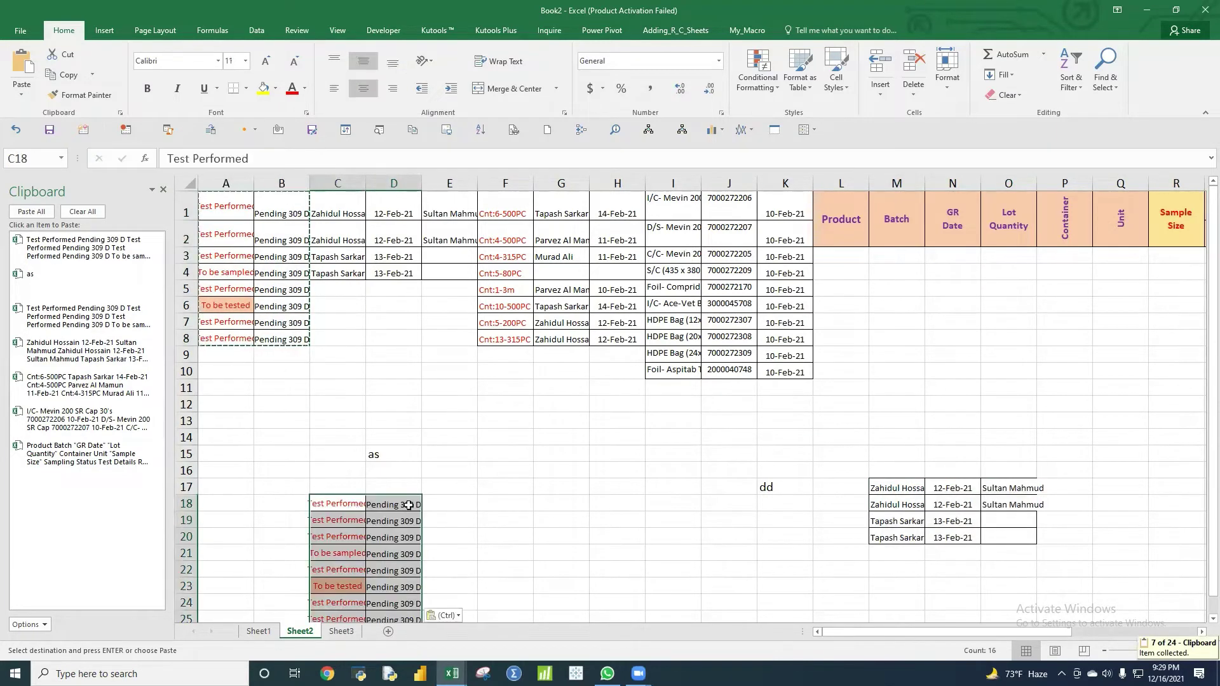
Append 'tt' plus the names-and-dates clipboard entry to the text in D18
double_click(408, 505)
type("tt")
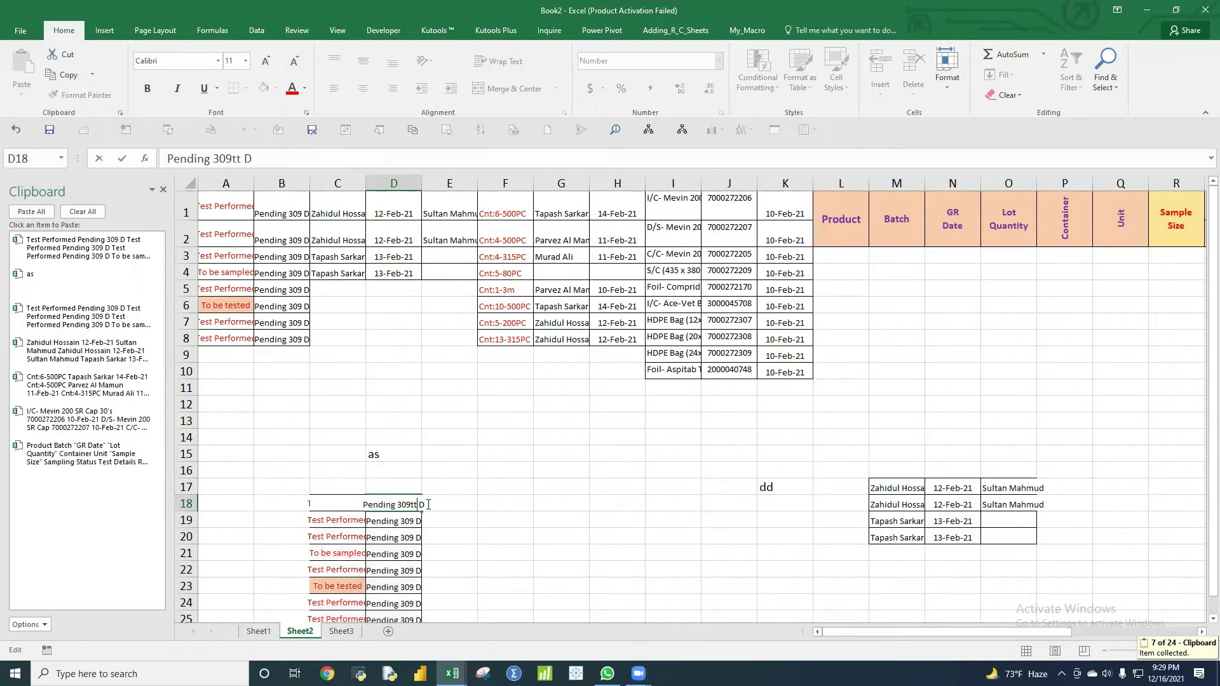
left_click(119, 355)
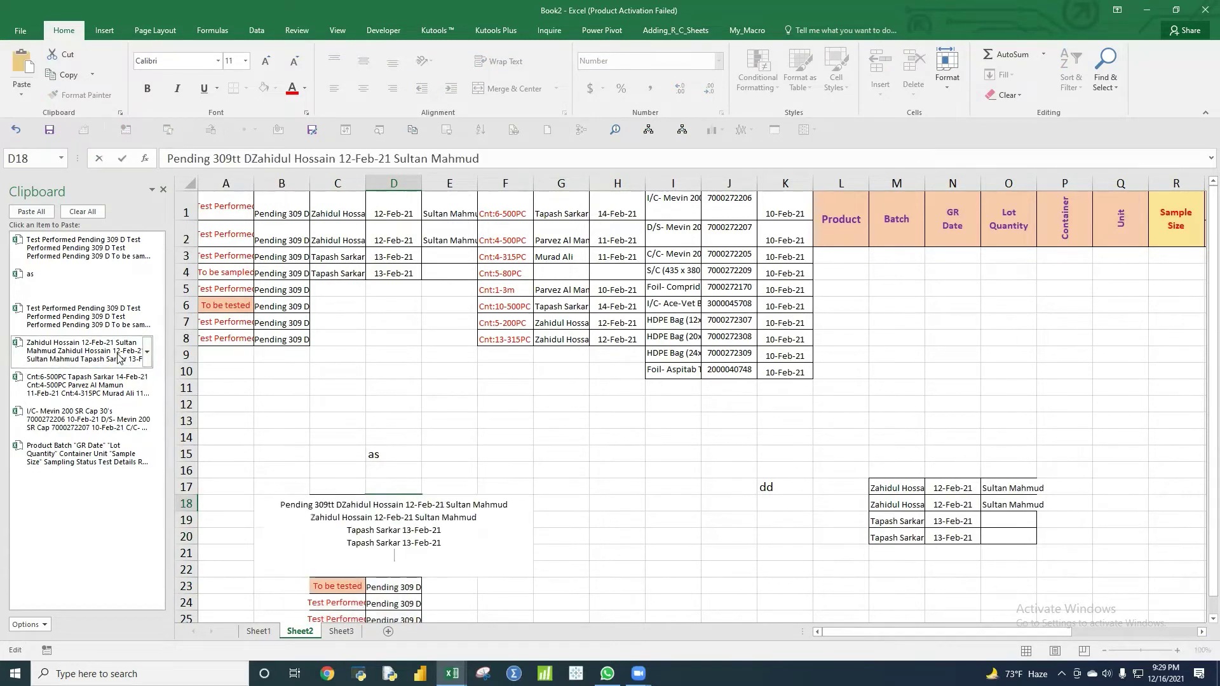
left_click(520, 403)
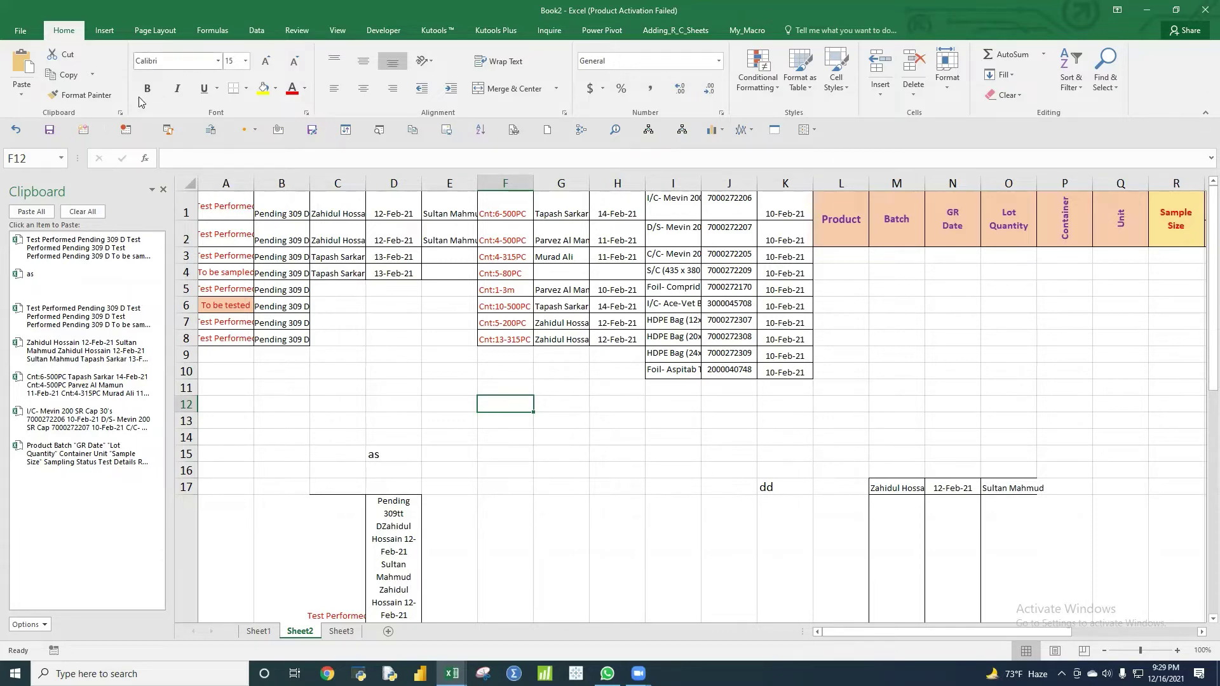
Close the Clipboard pane and autofit columns A–K
left_click(162, 189)
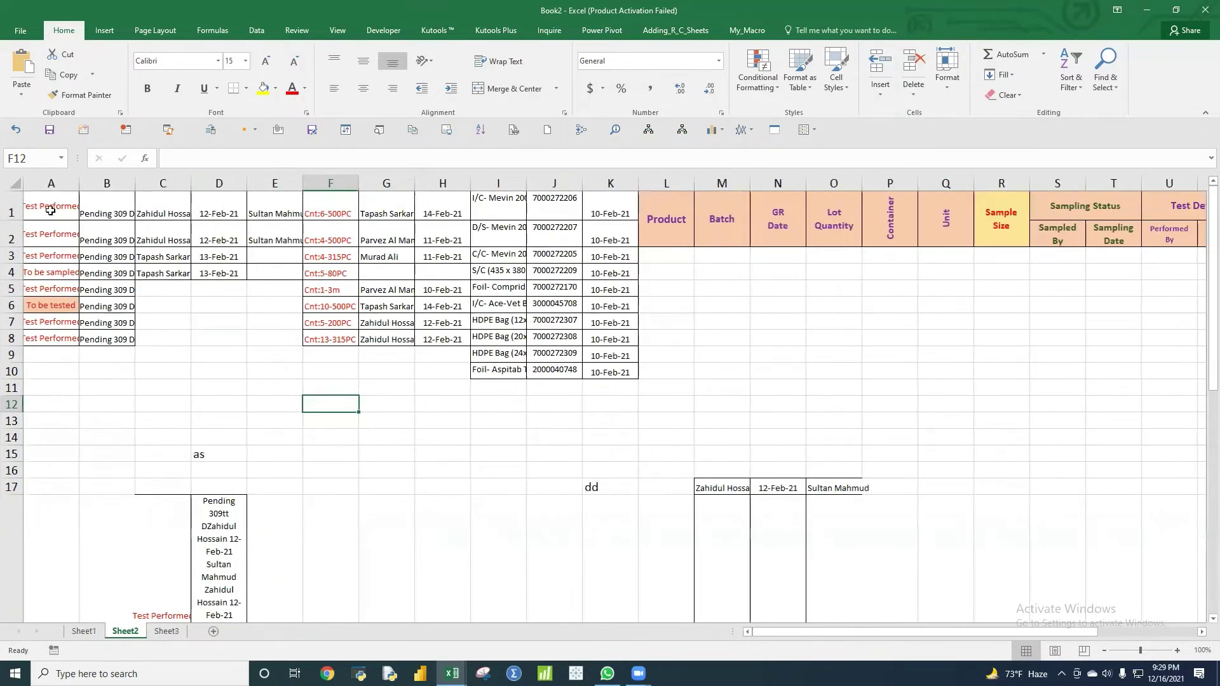
left_click_drag(57, 184, 611, 186)
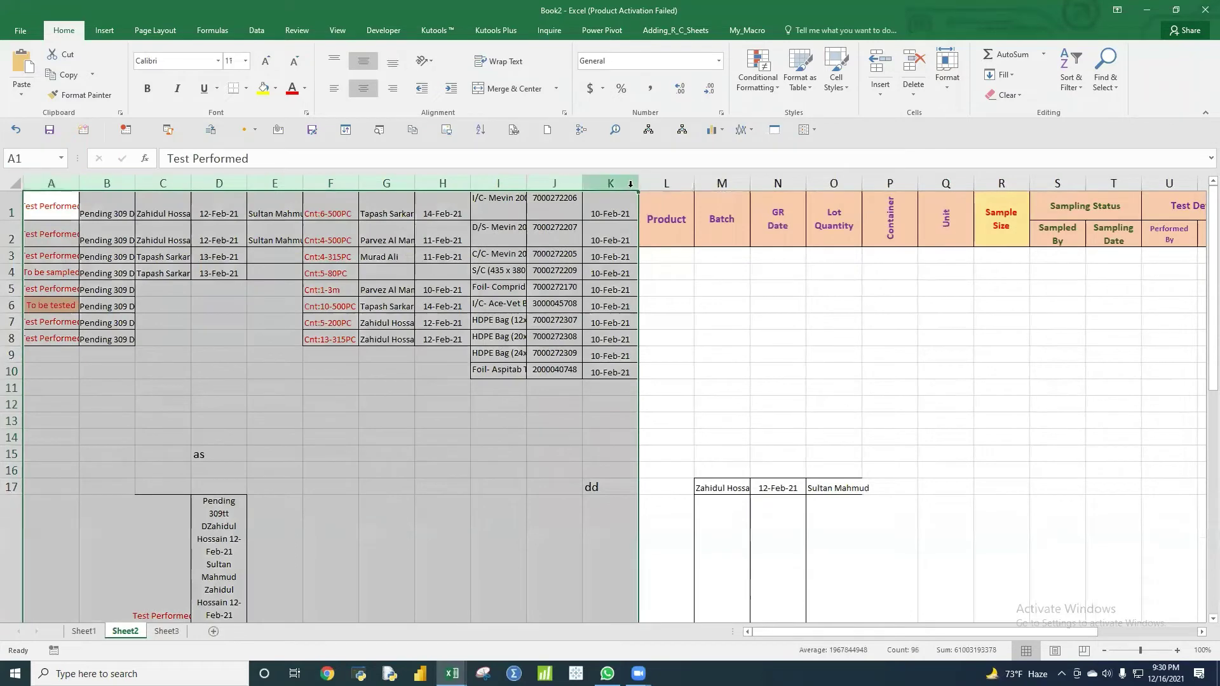
key("alt+h")
key("o")
key("i")
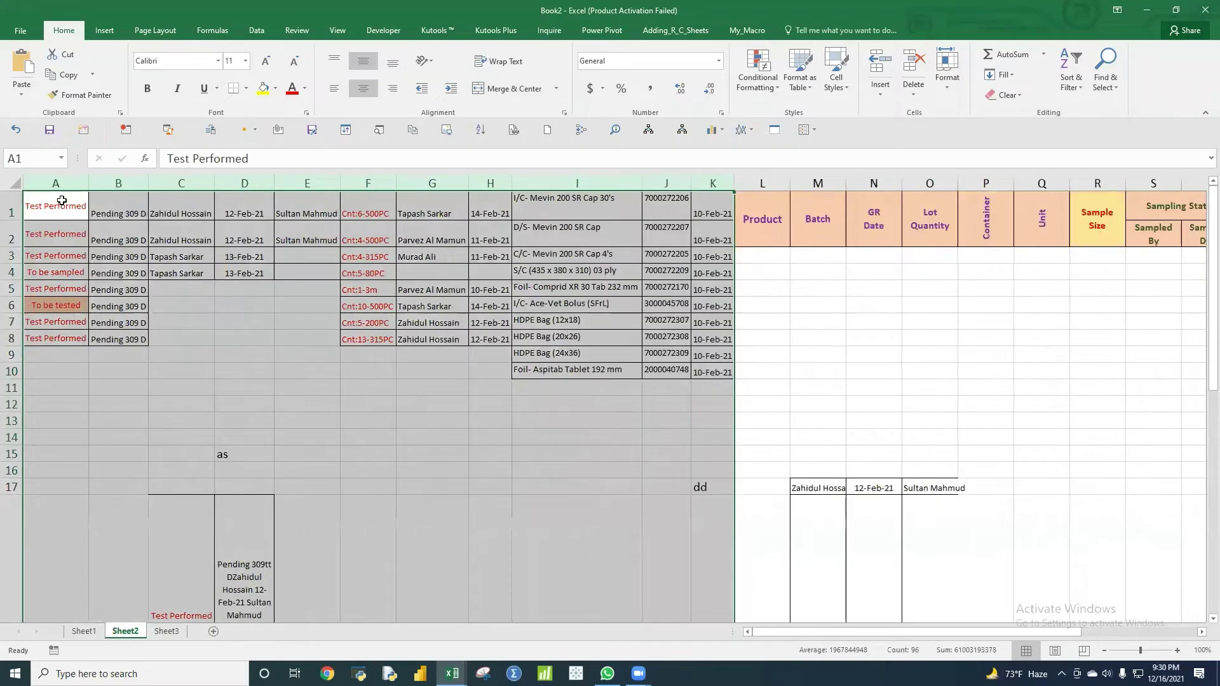
Shift the data block A1:K10 down one row to start at A2
left_click_drag(60, 205, 704, 370)
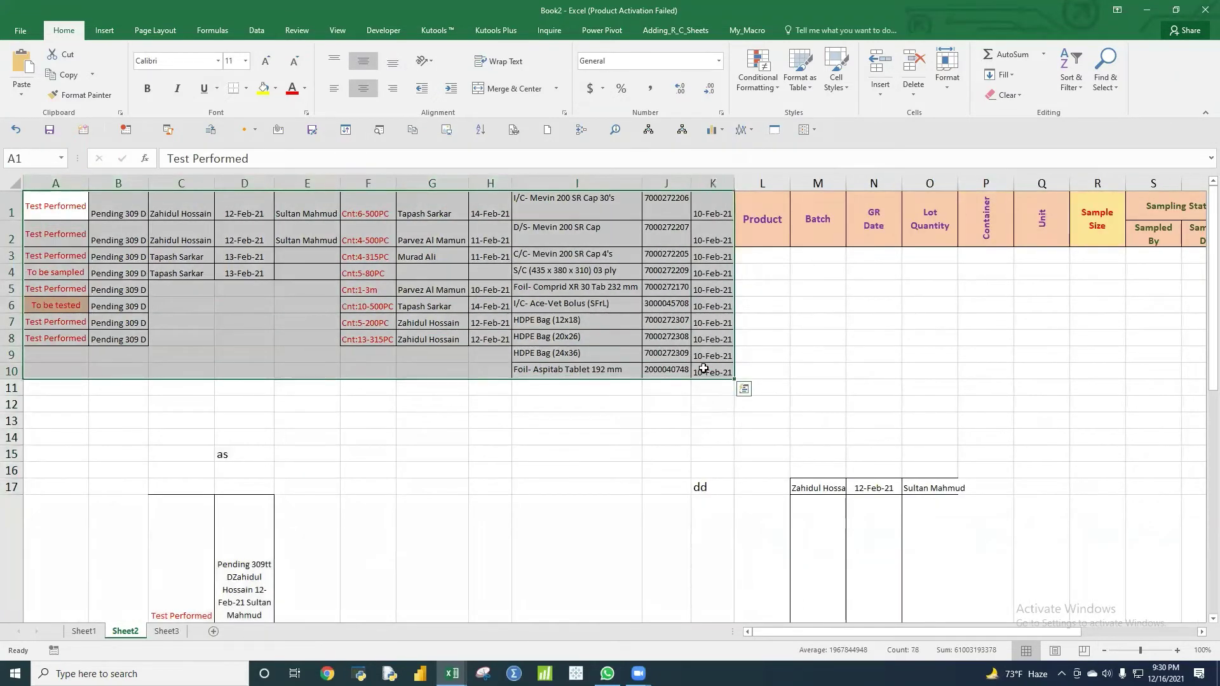
key("ctrl+c")
left_click(56, 236)
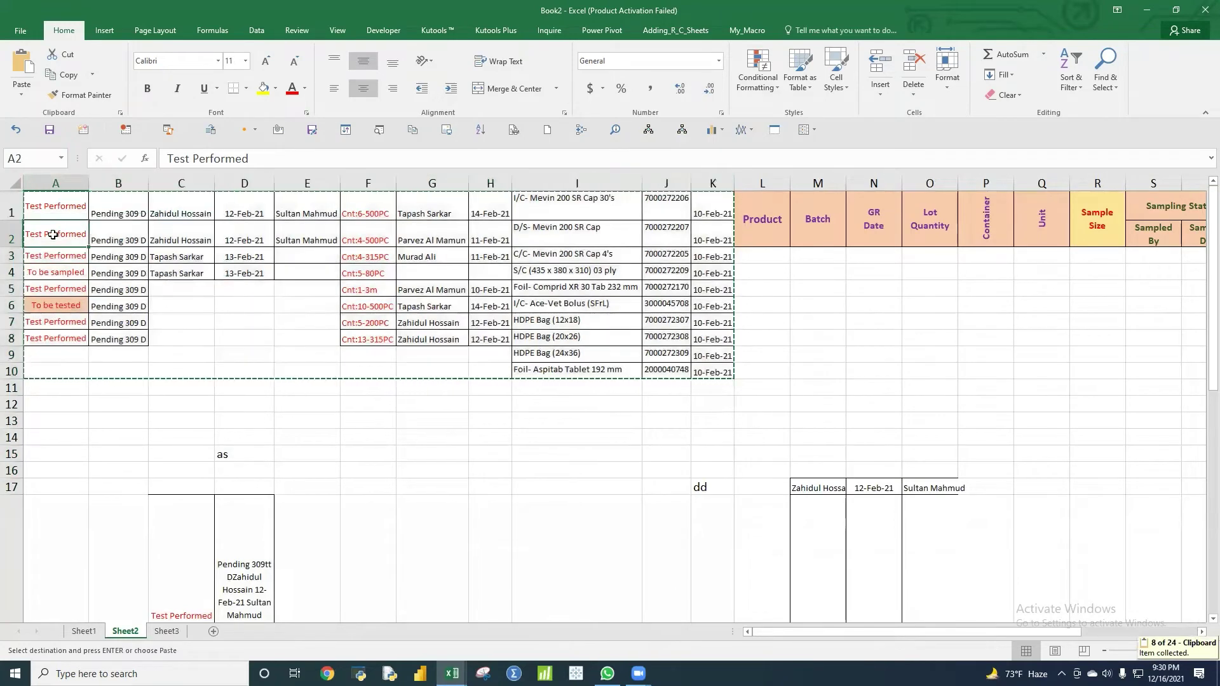
key("Return")
Move the header block L1:T2 into A1:I2 above the data
left_click(762, 227)
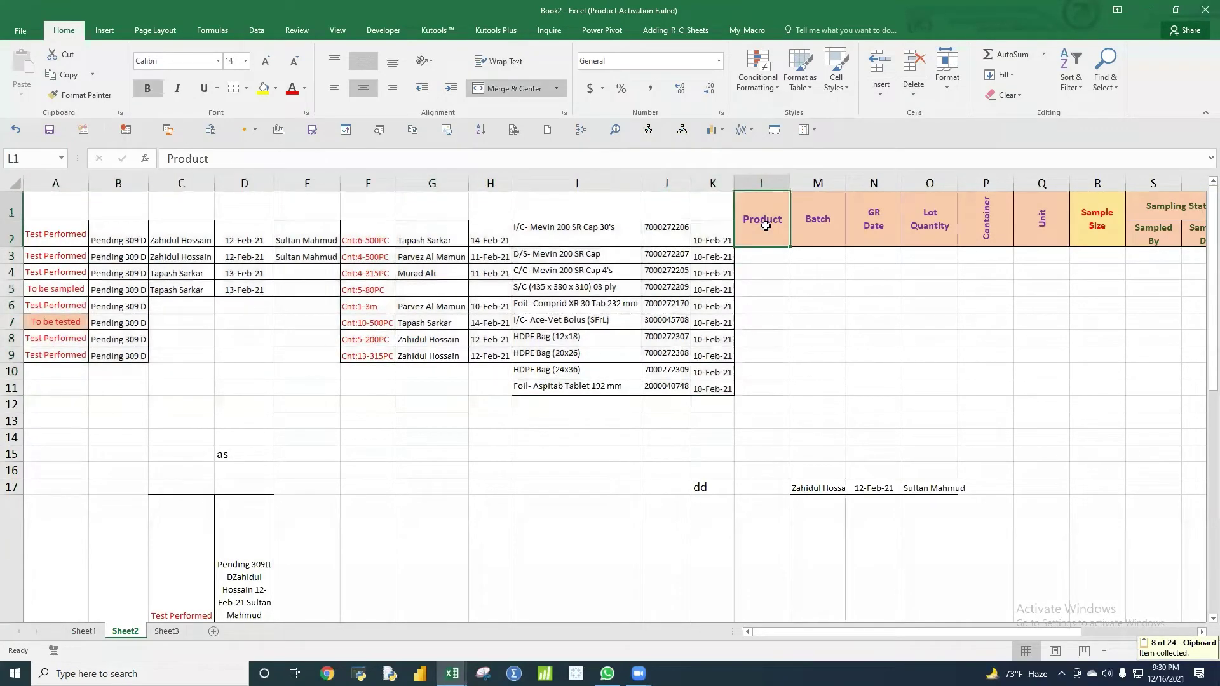
key("shift+Right")
key("shift+Right")
key("shift+Right")
key("ctrl+c")
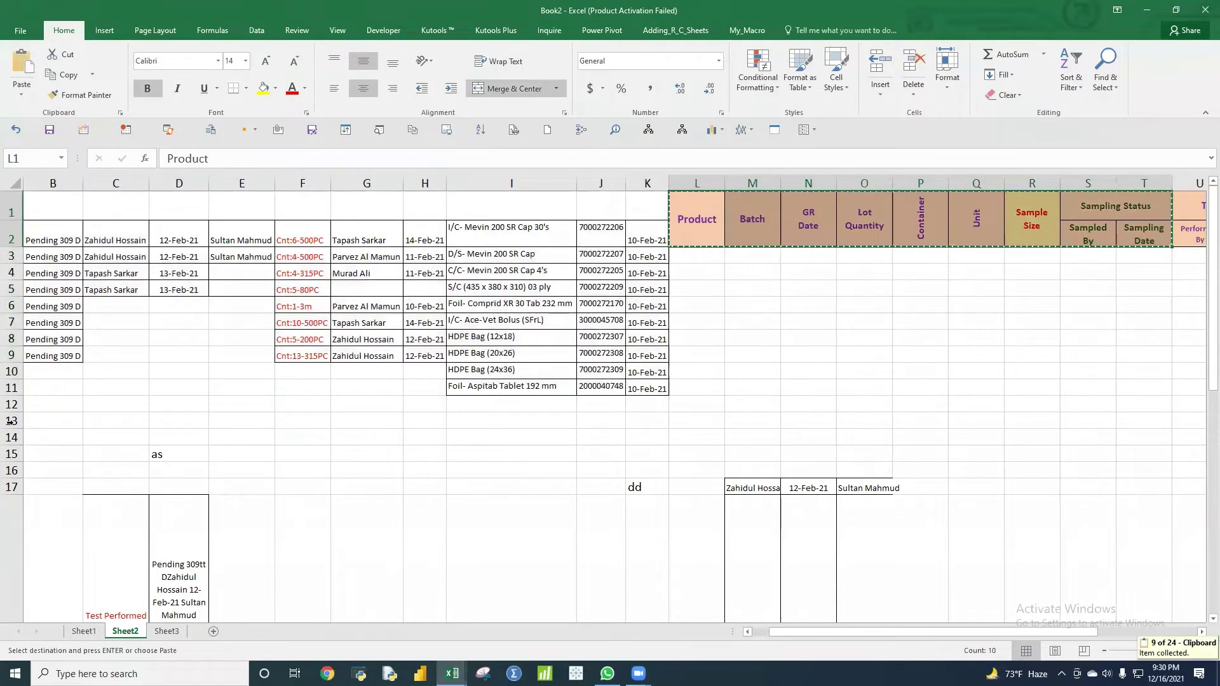
left_click_drag(883, 637, 867, 637)
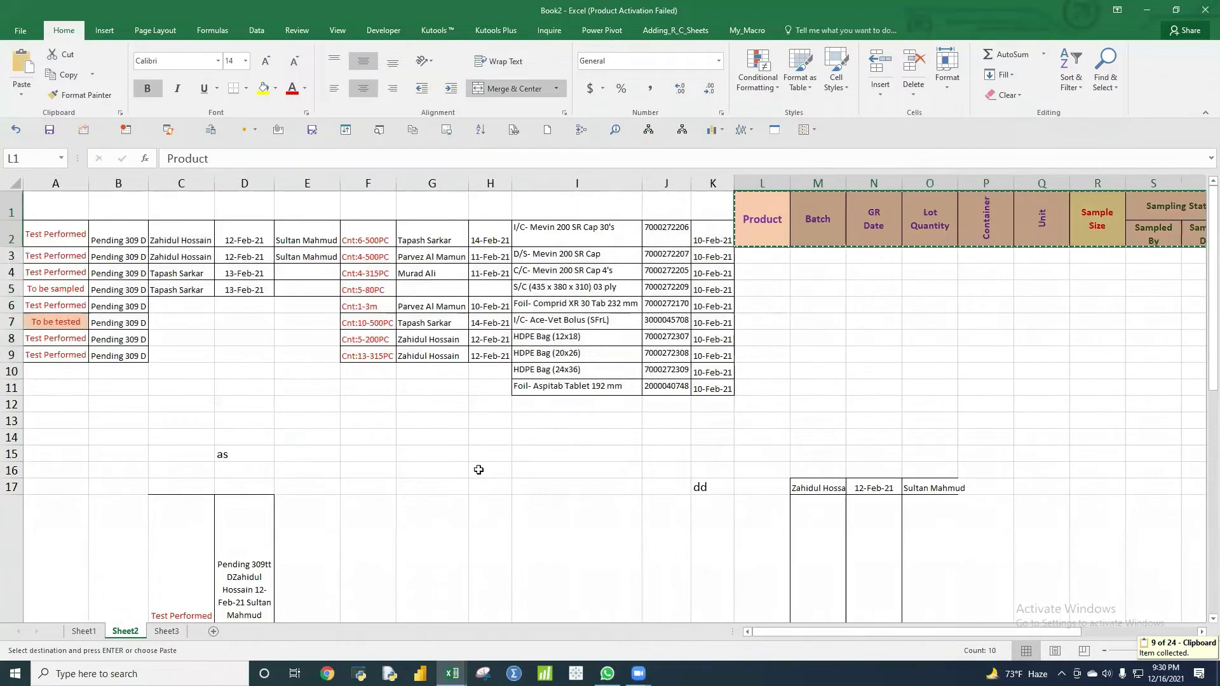
left_click(56, 200)
key("Return")
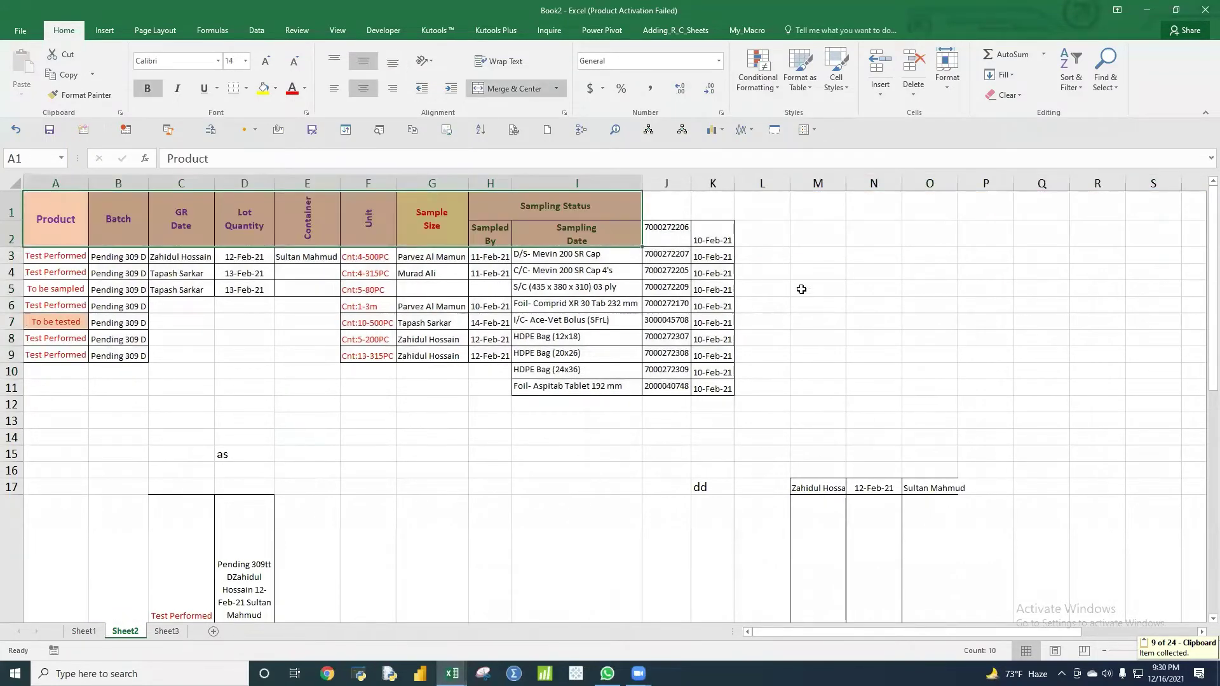
Select the data ranges A3:J11, G4:H8 and J5:K11, then columns A–O
left_click(816, 305)
left_click_drag(50, 257, 687, 395)
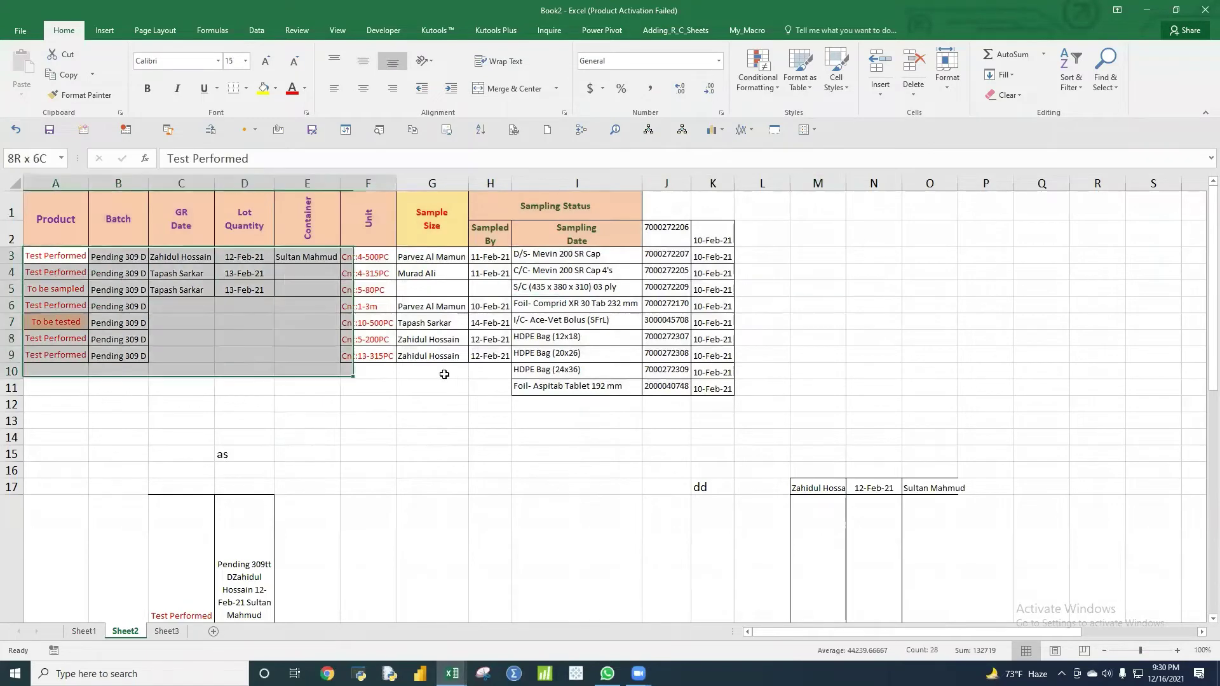
left_click(64, 257)
left_click_drag(419, 274, 470, 337)
left_click_drag(663, 287, 719, 383)
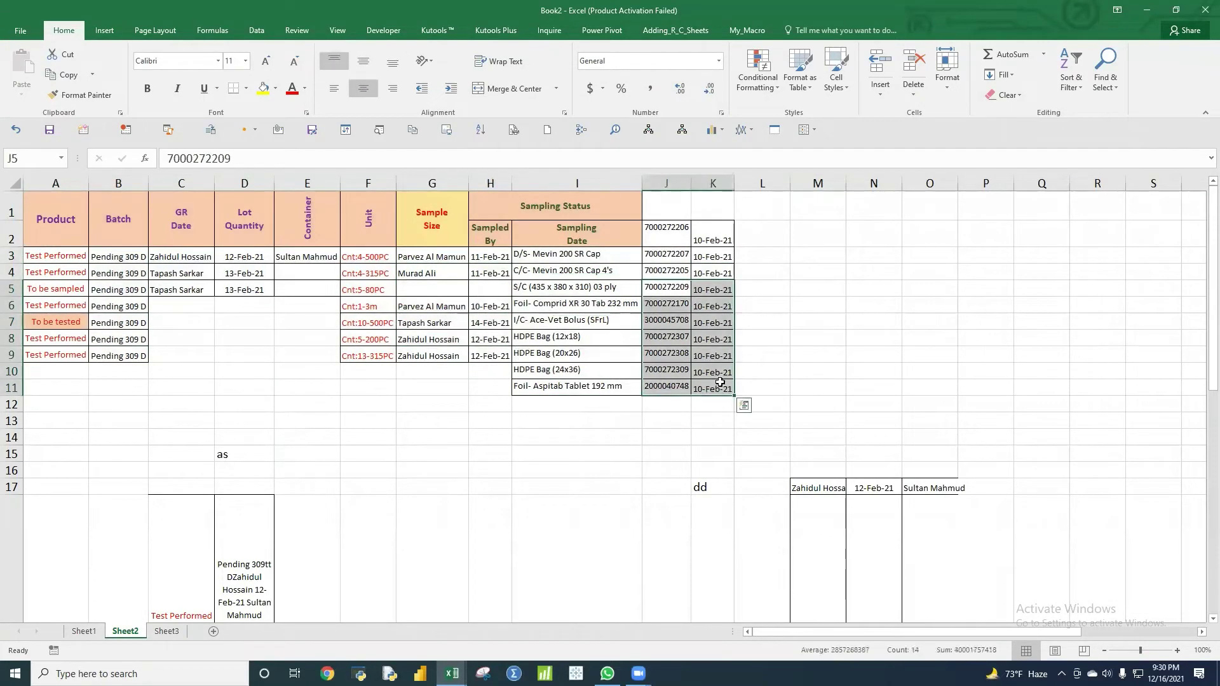
left_click(1007, 271)
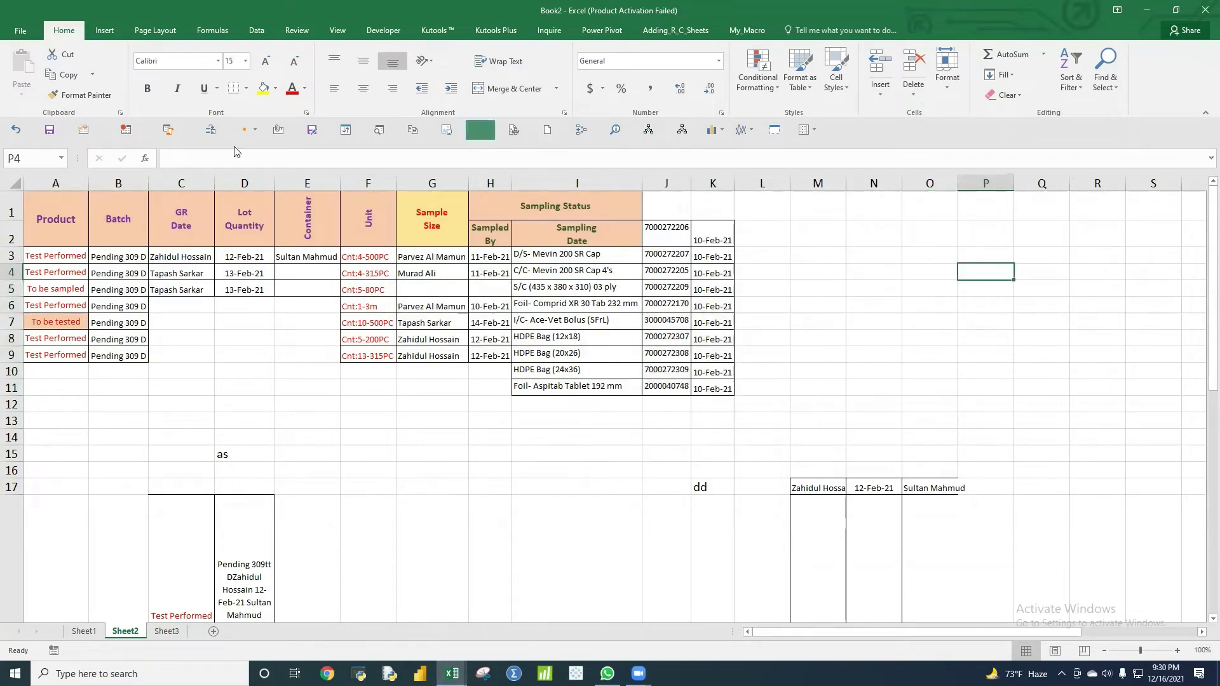
left_click_drag(56, 178, 914, 245)
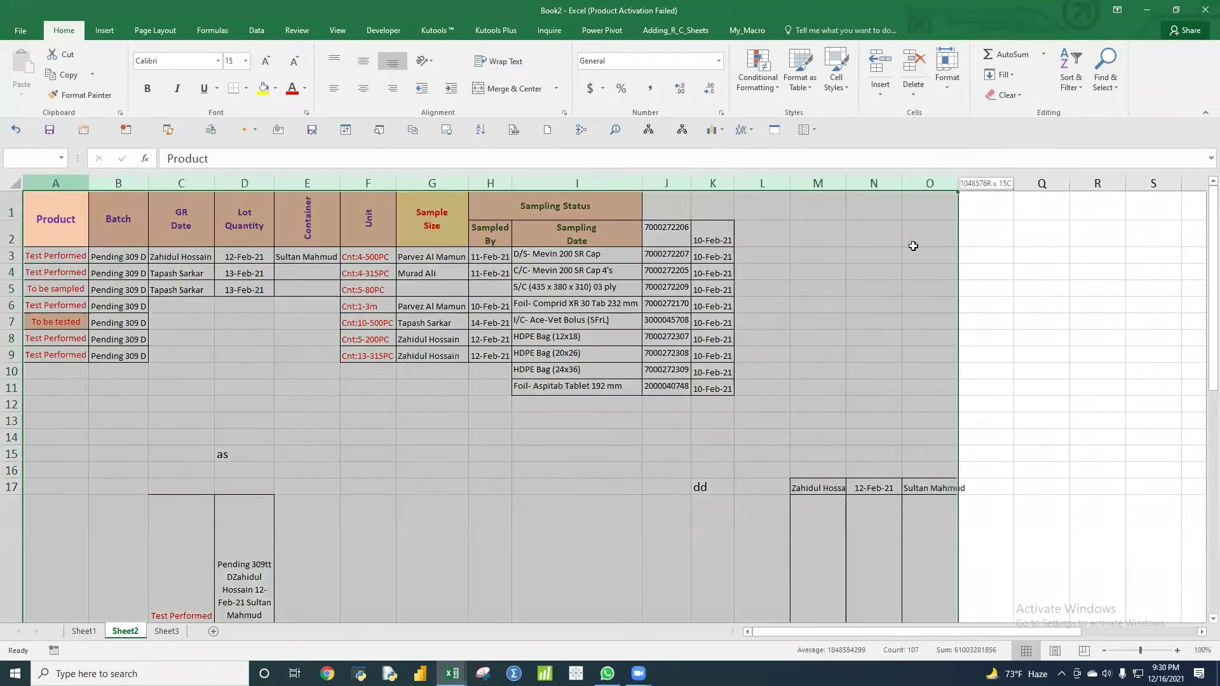
Discard Book2 unsaved and select the Foil- Aspitab Tablet 192 mm cell on the Details sheet
left_click(1204, 9)
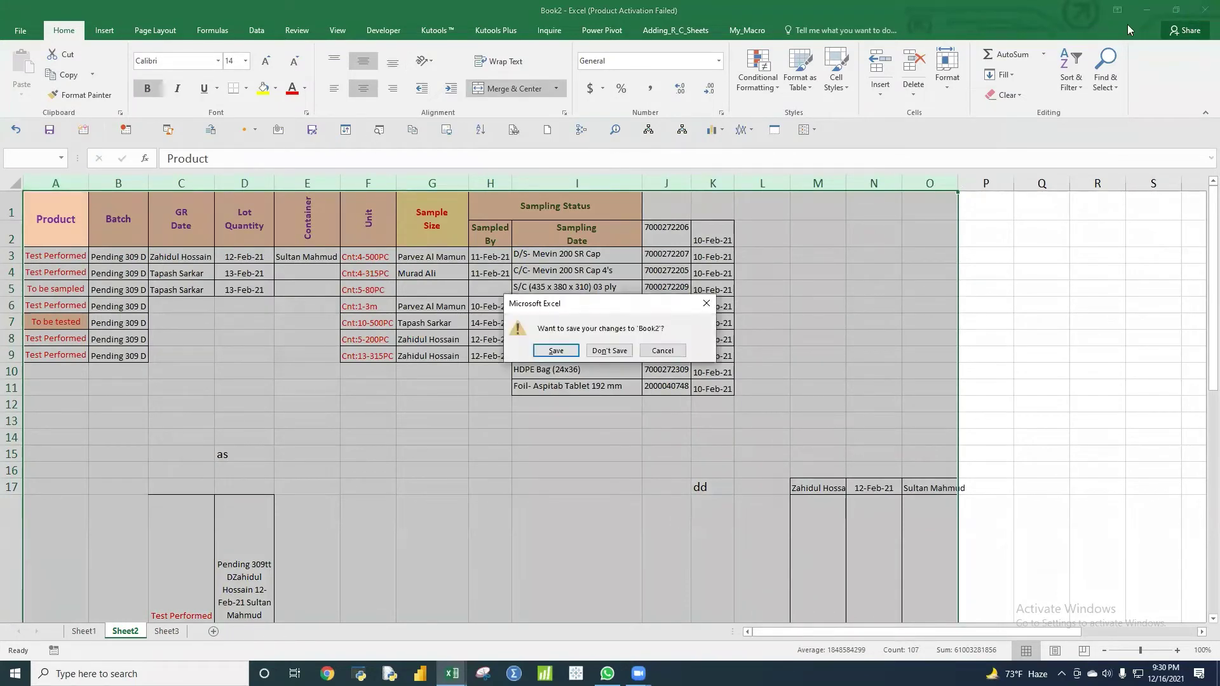
left_click(609, 350)
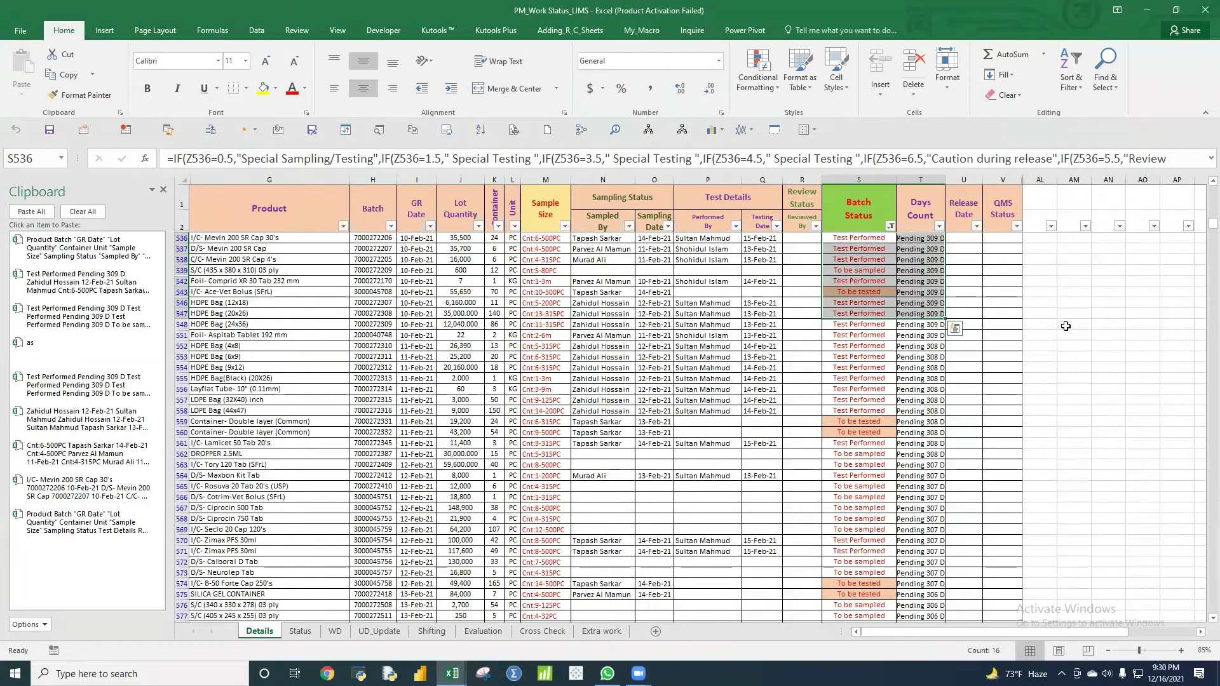
left_click(1065, 326)
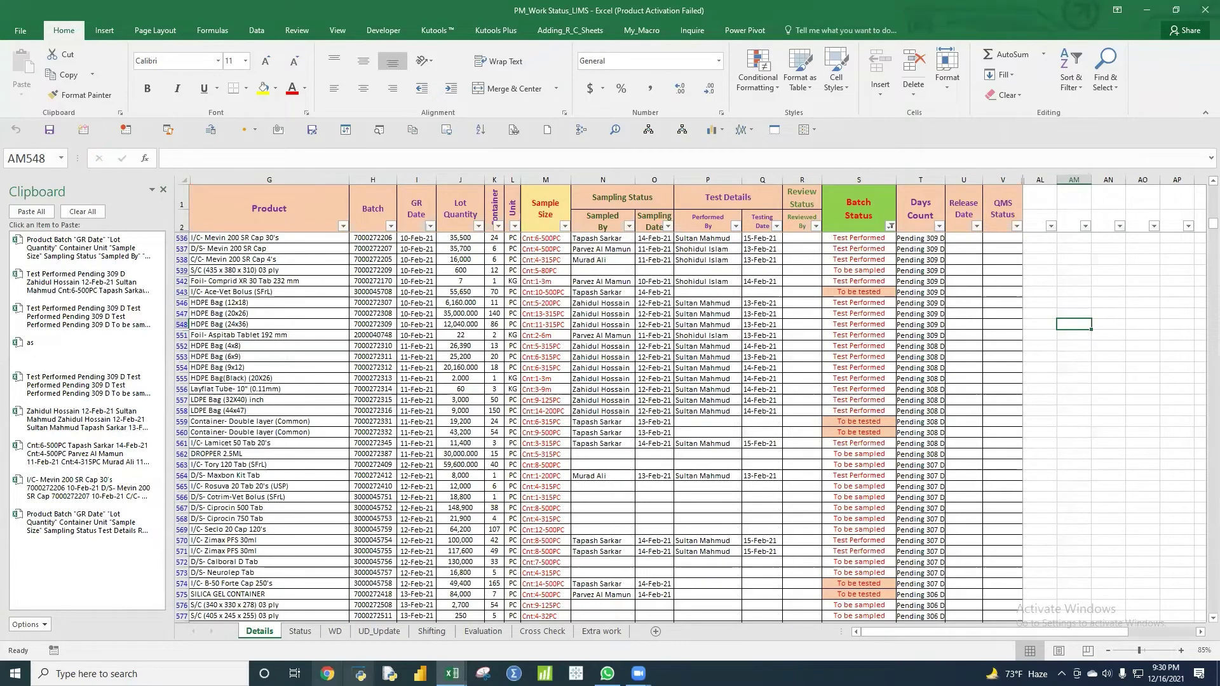
left_click(283, 339)
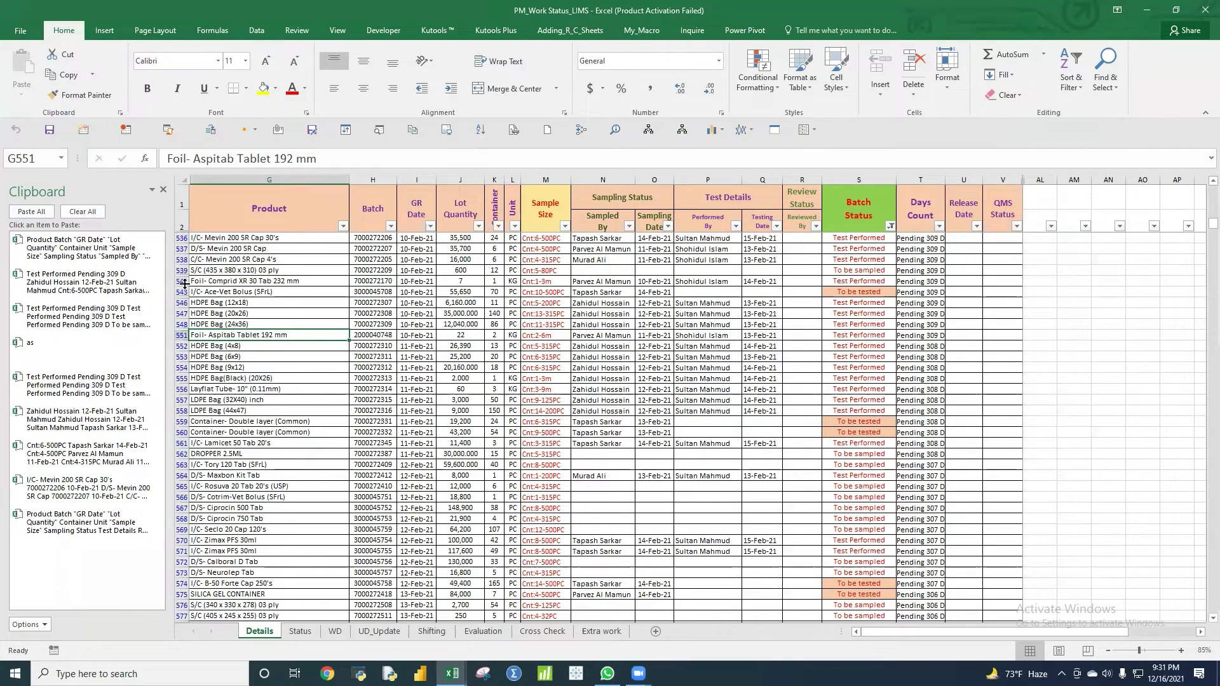
Look over the Go To Special options, including Visible cells only, without applying them
key("ctrl+g")
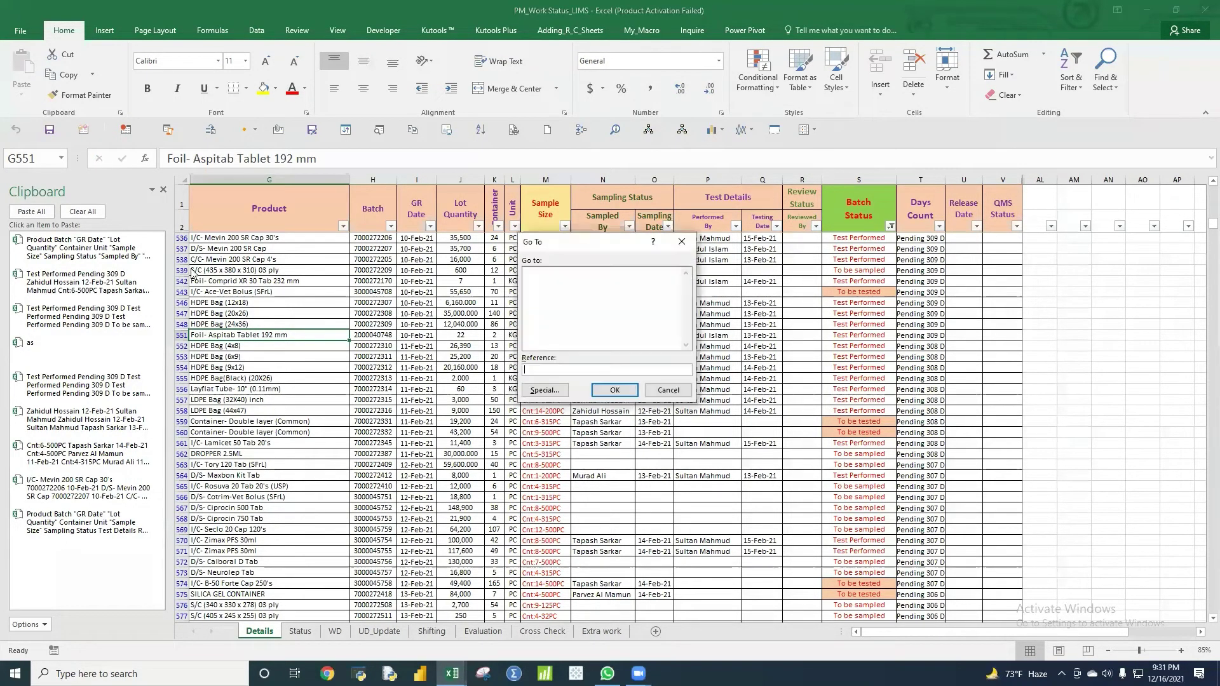
left_click(544, 389)
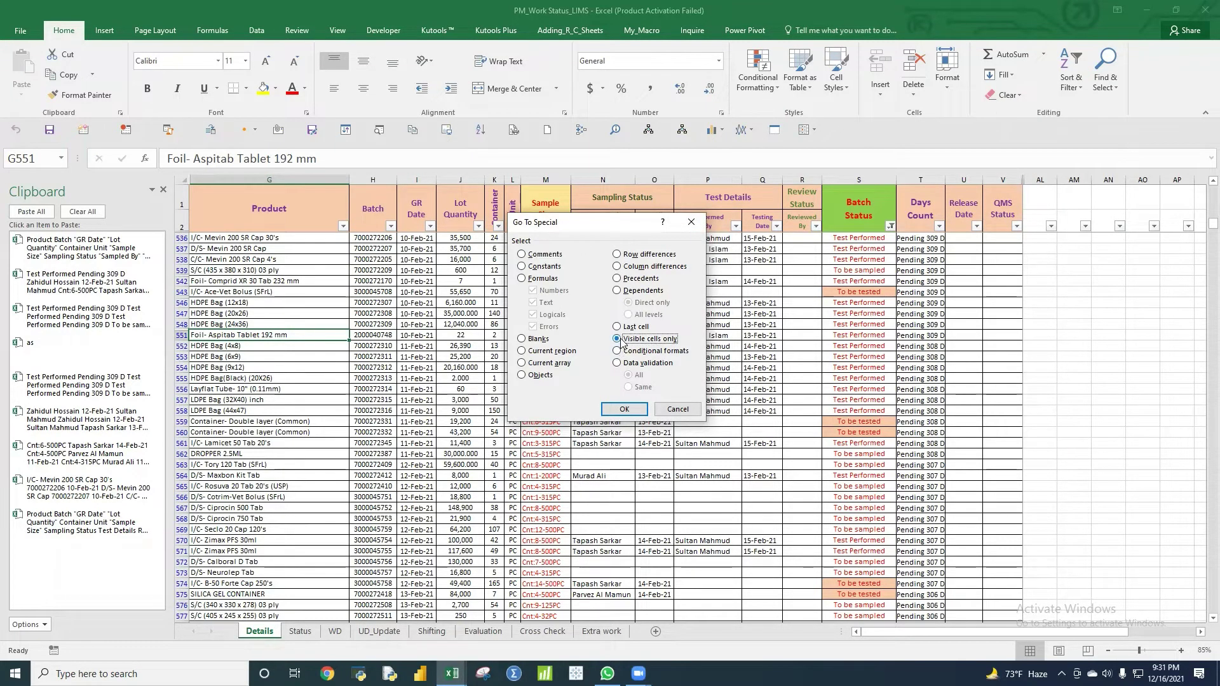
left_click(691, 222)
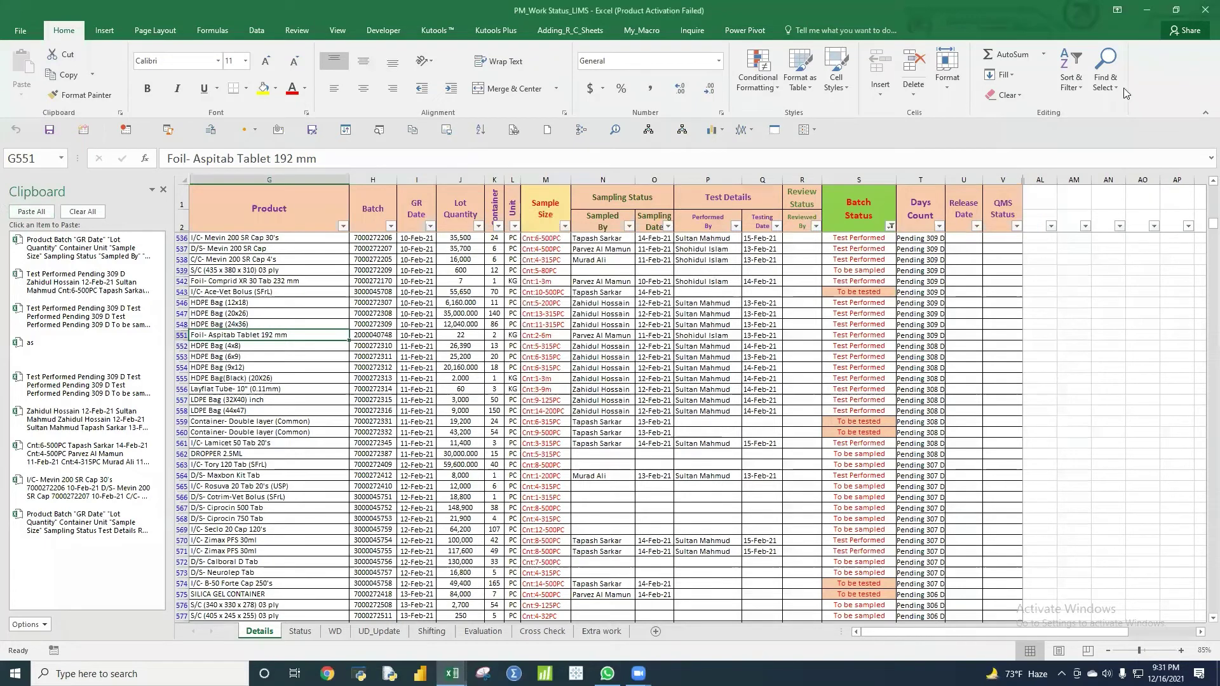
left_click(1105, 70)
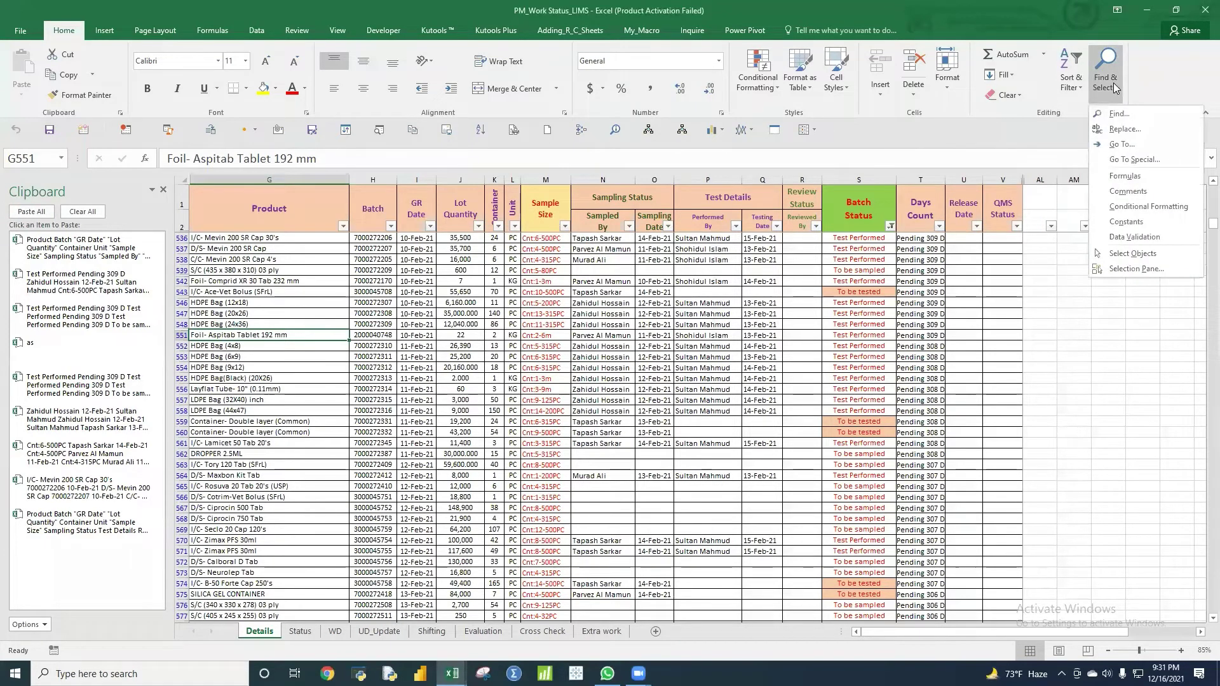
left_click(1128, 159)
left_click(633, 341)
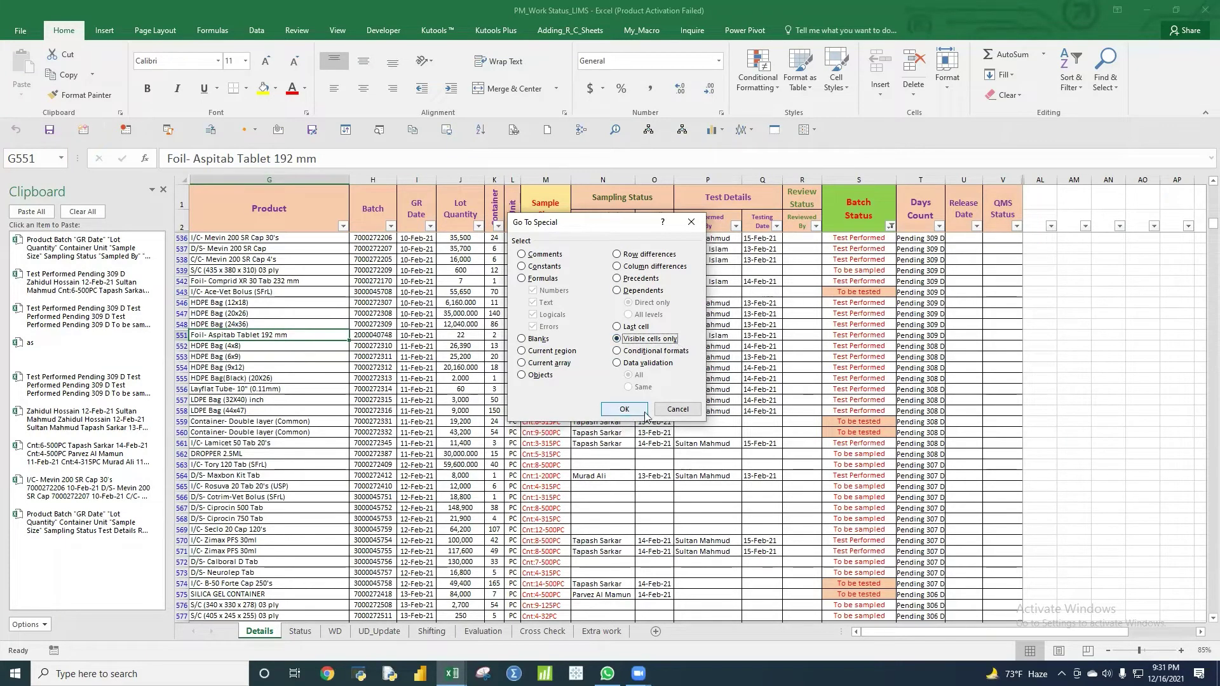
left_click(691, 224)
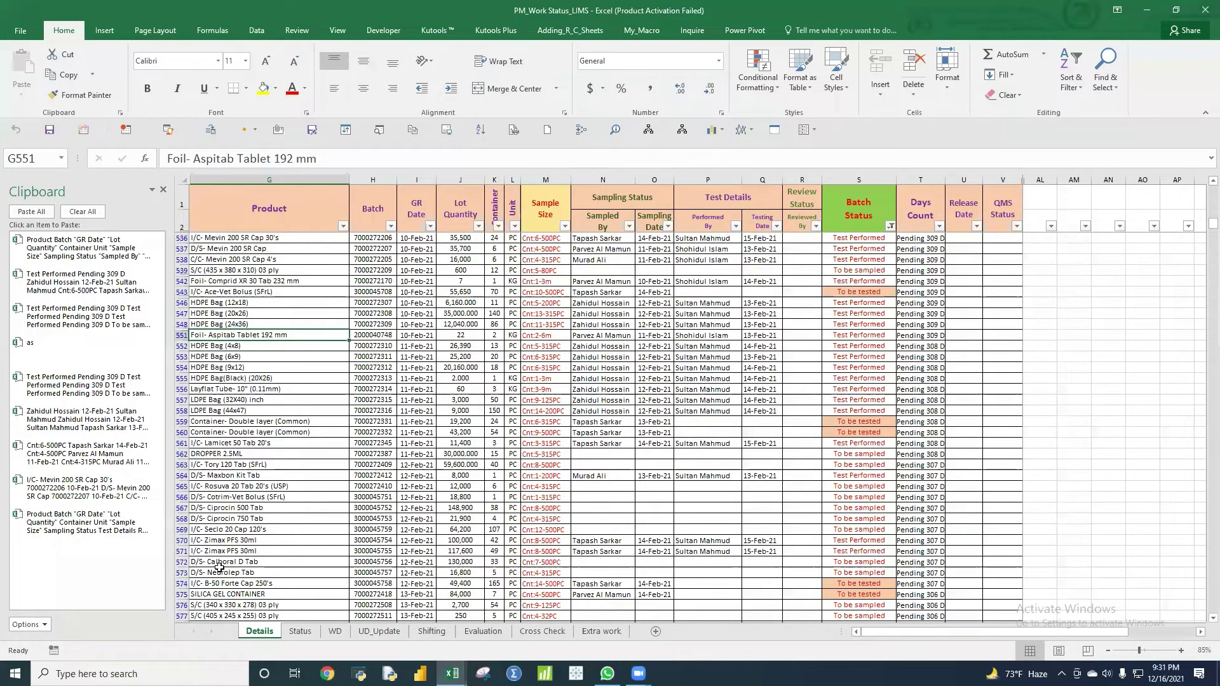
Select the filtered Details table rows from the header row down
scroll(223, 552, "up", 2)
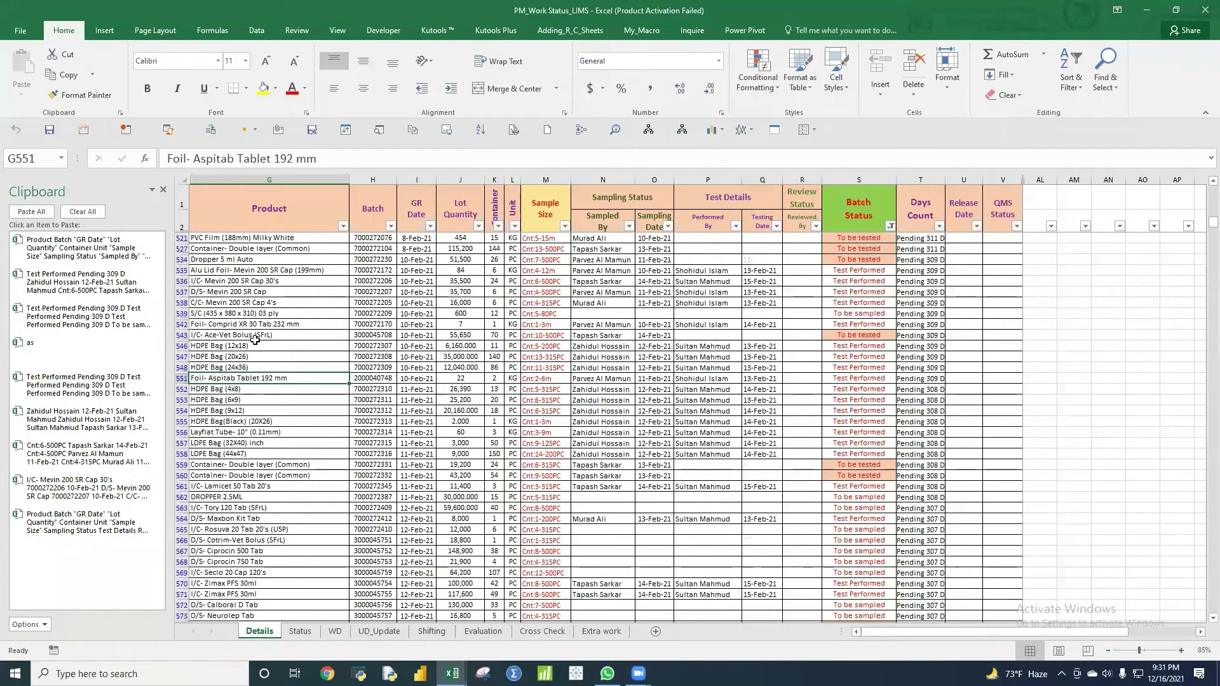
left_click(183, 209)
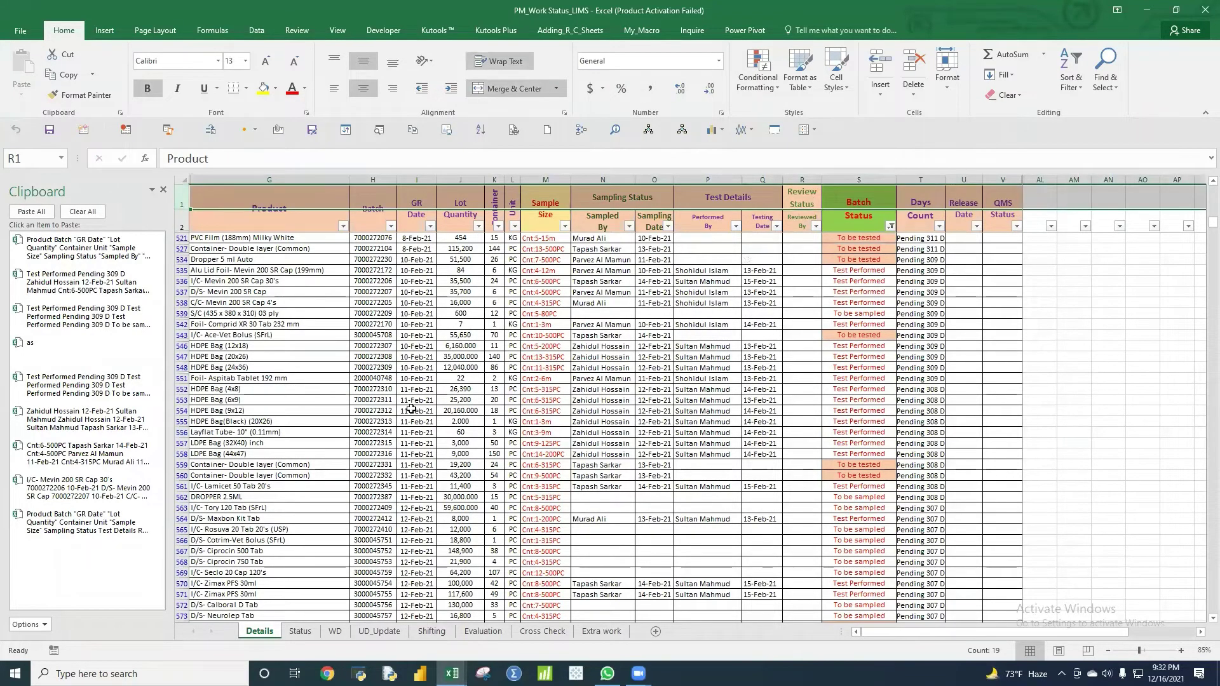
scroll(311, 413, "down", 1)
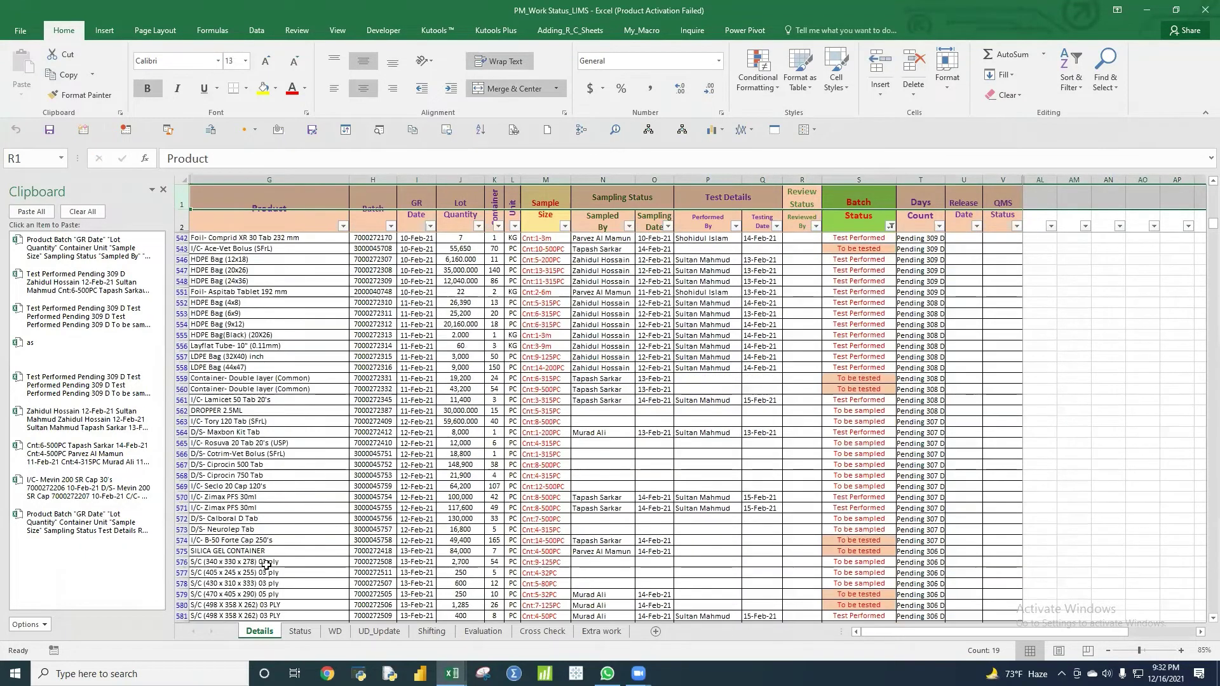
scroll(267, 562, "down", 1)
scroll(191, 565, "down", 1)
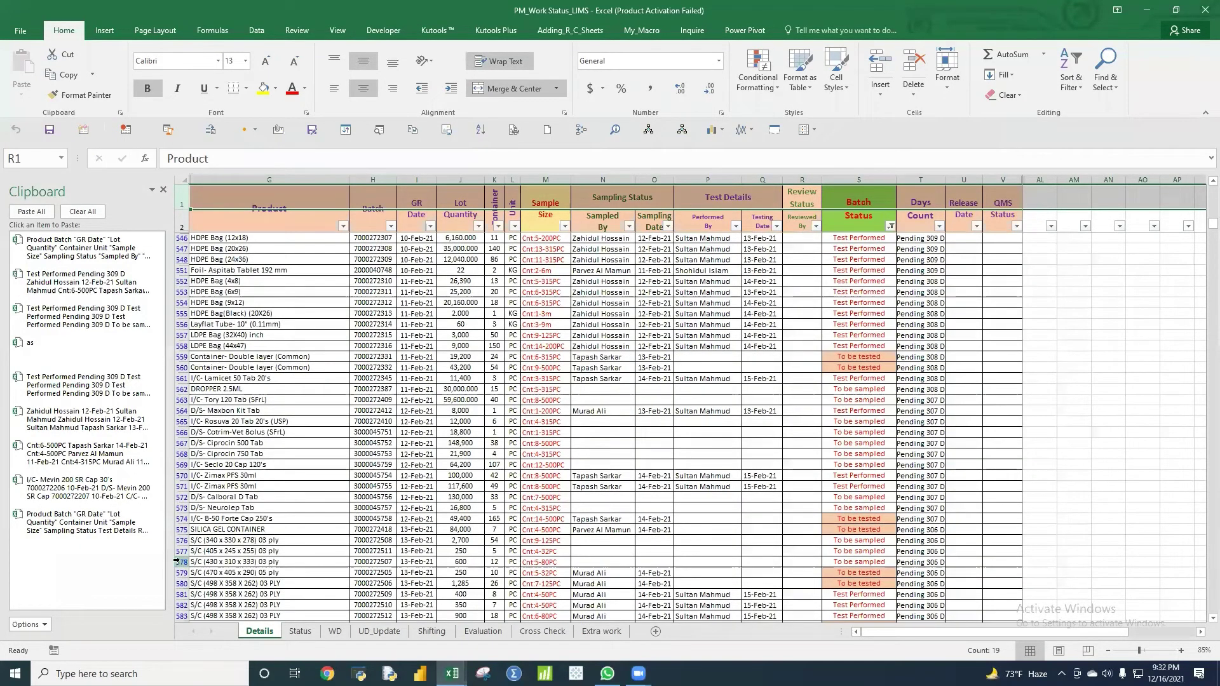
left_click(179, 560, "shift")
scroll(311, 462, "up", 3)
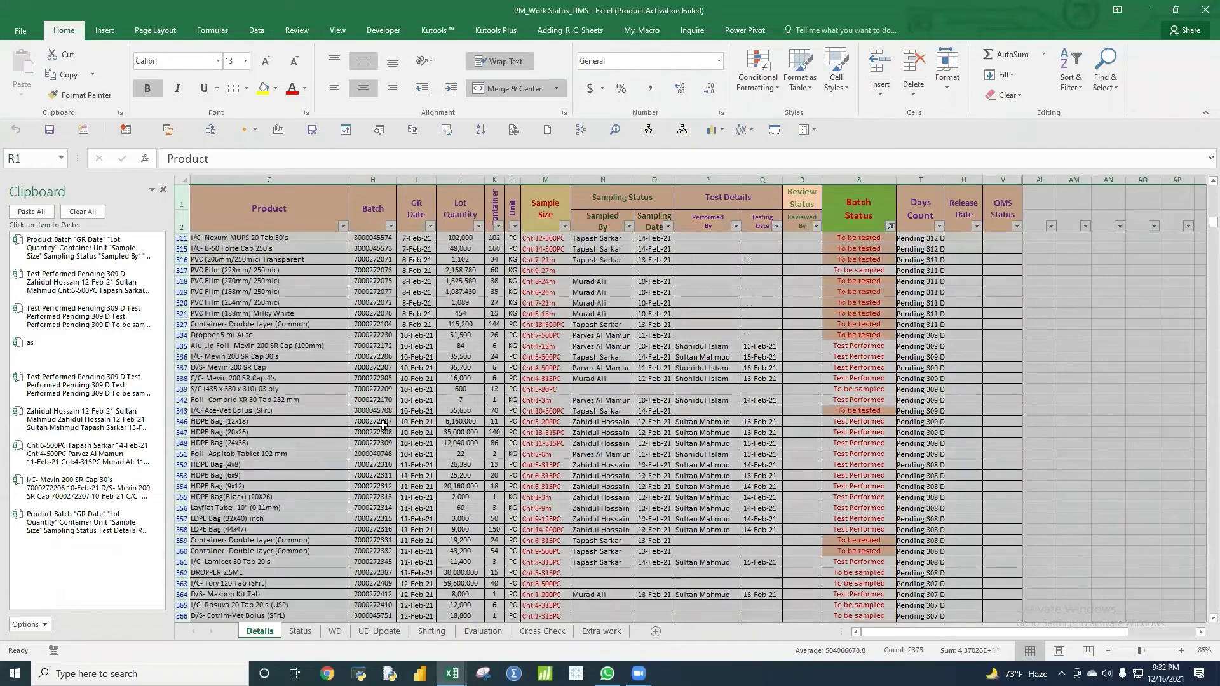
scroll(311, 463, "up", 3)
left_click(180, 201)
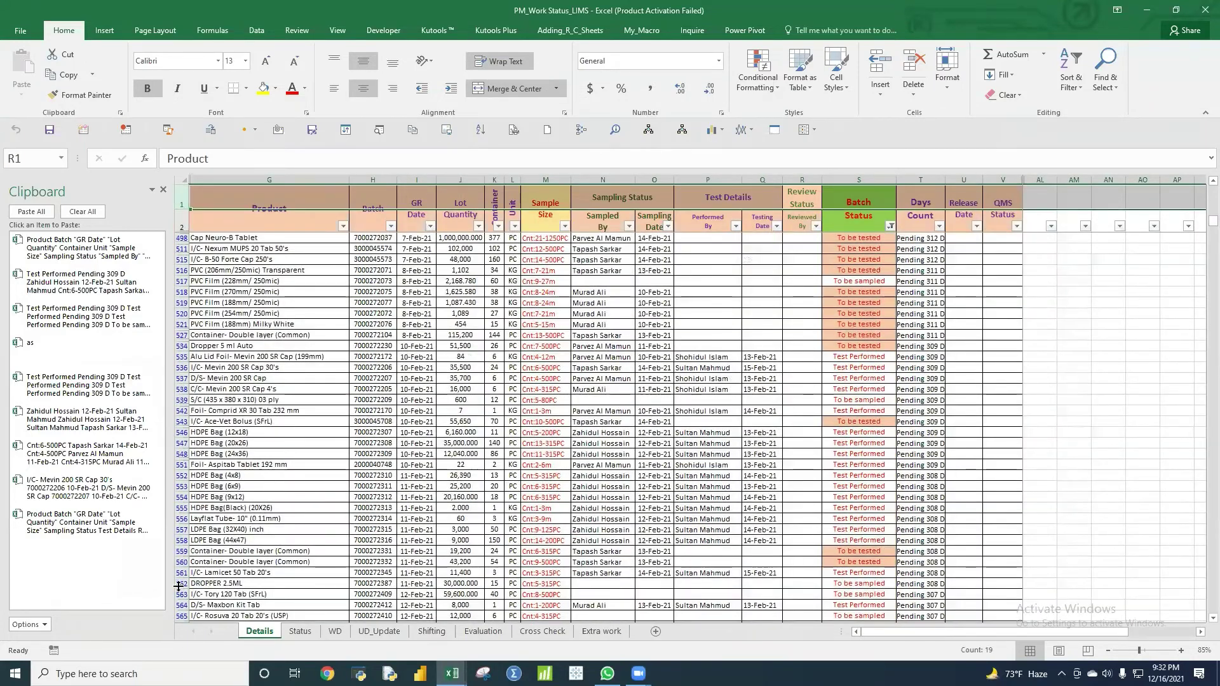
left_click_drag(178, 583, 180, 198)
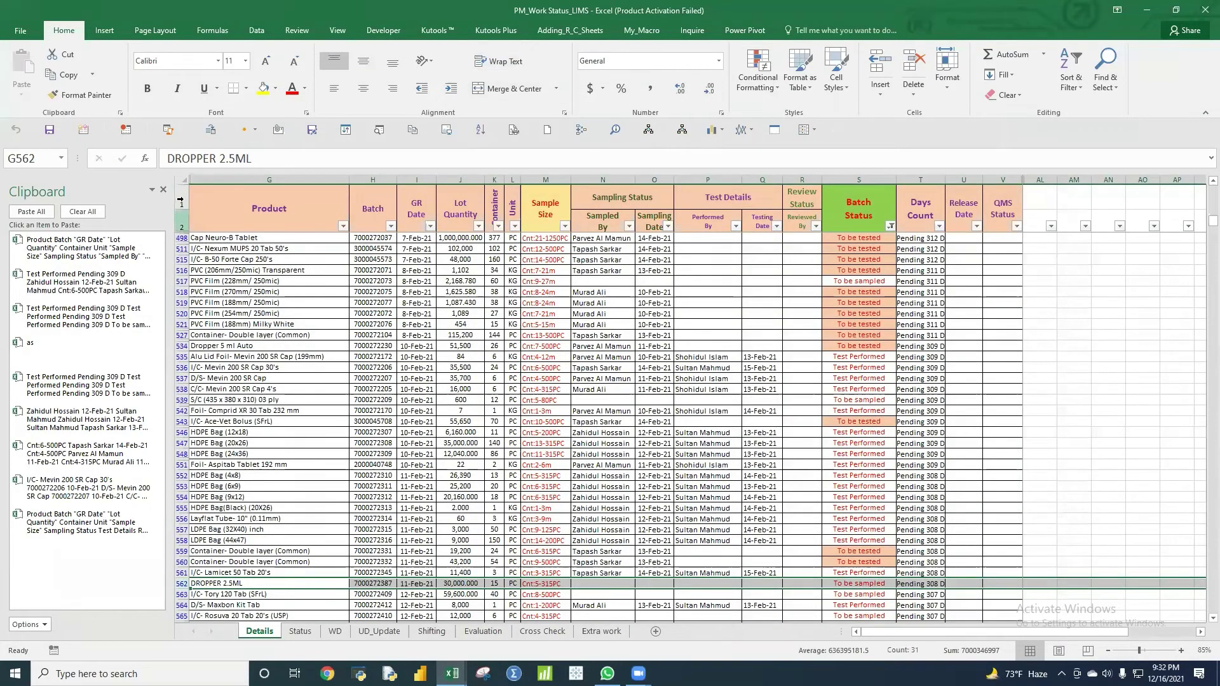
scroll(321, 371, "up", 3)
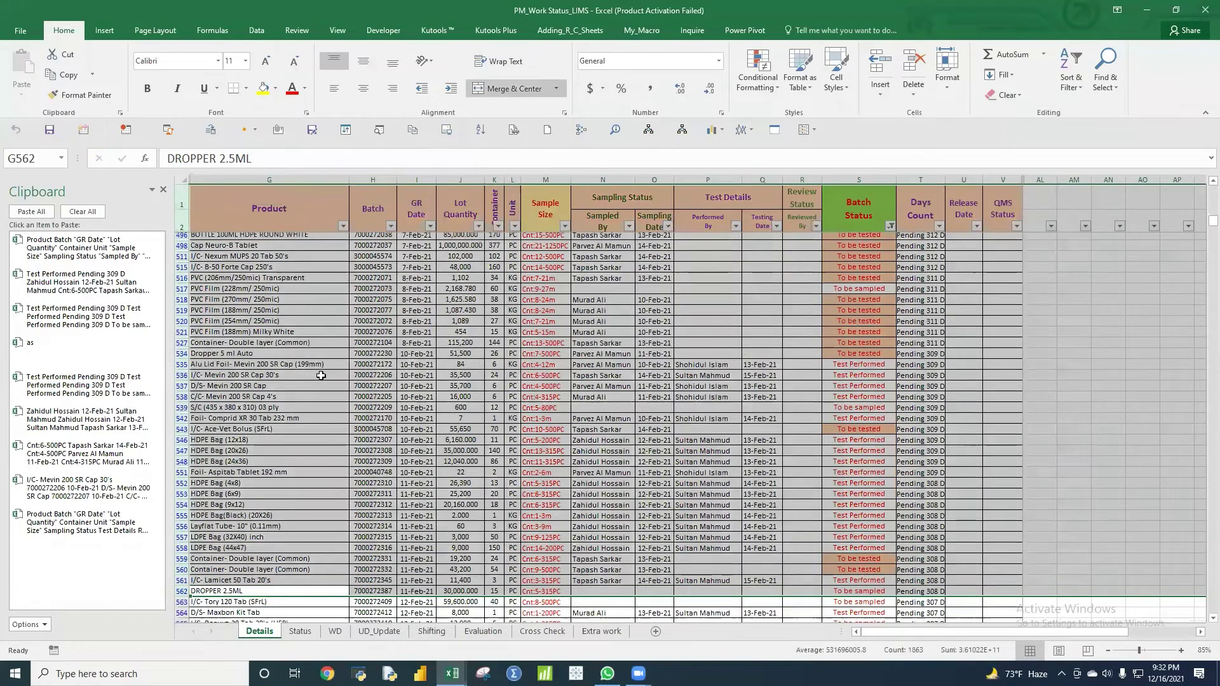
scroll(320, 372, "up", 4)
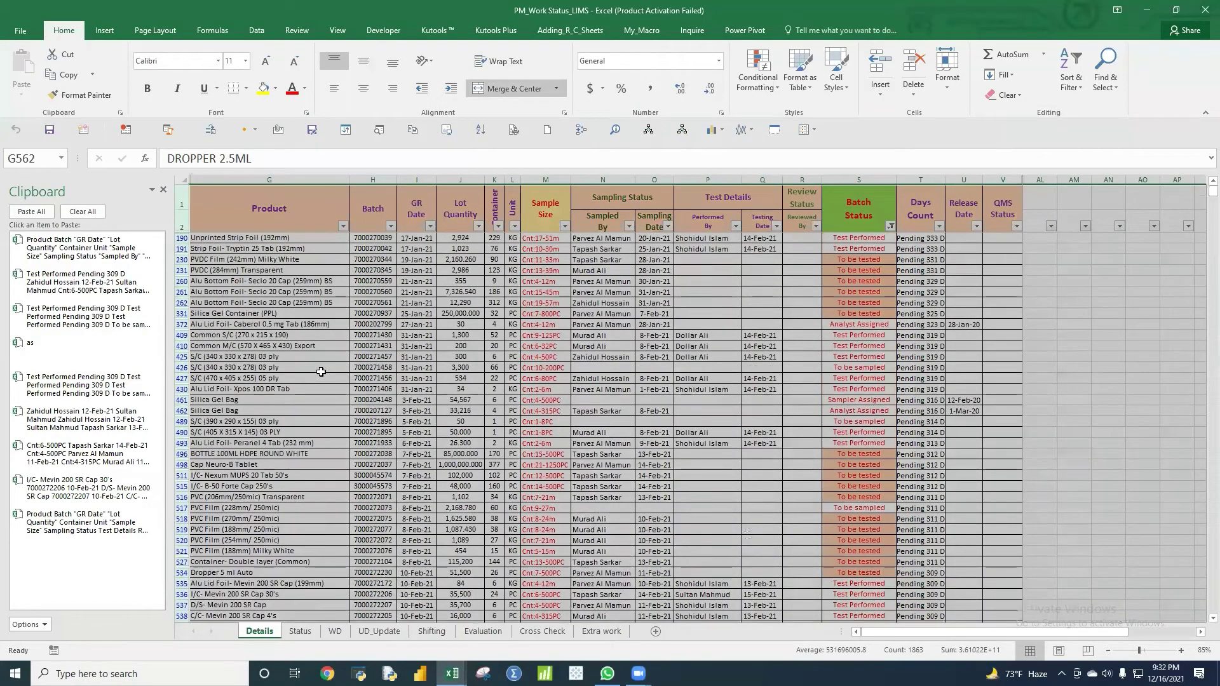
left_click(271, 209)
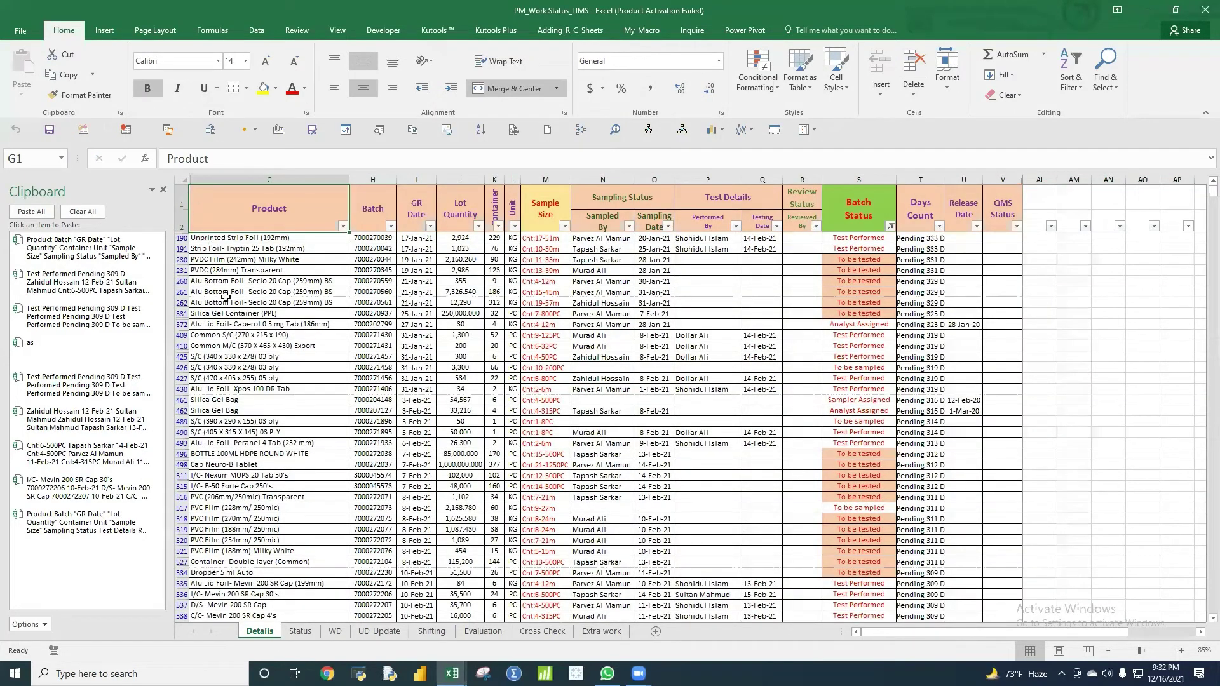
left_click_drag(182, 195, 281, 387)
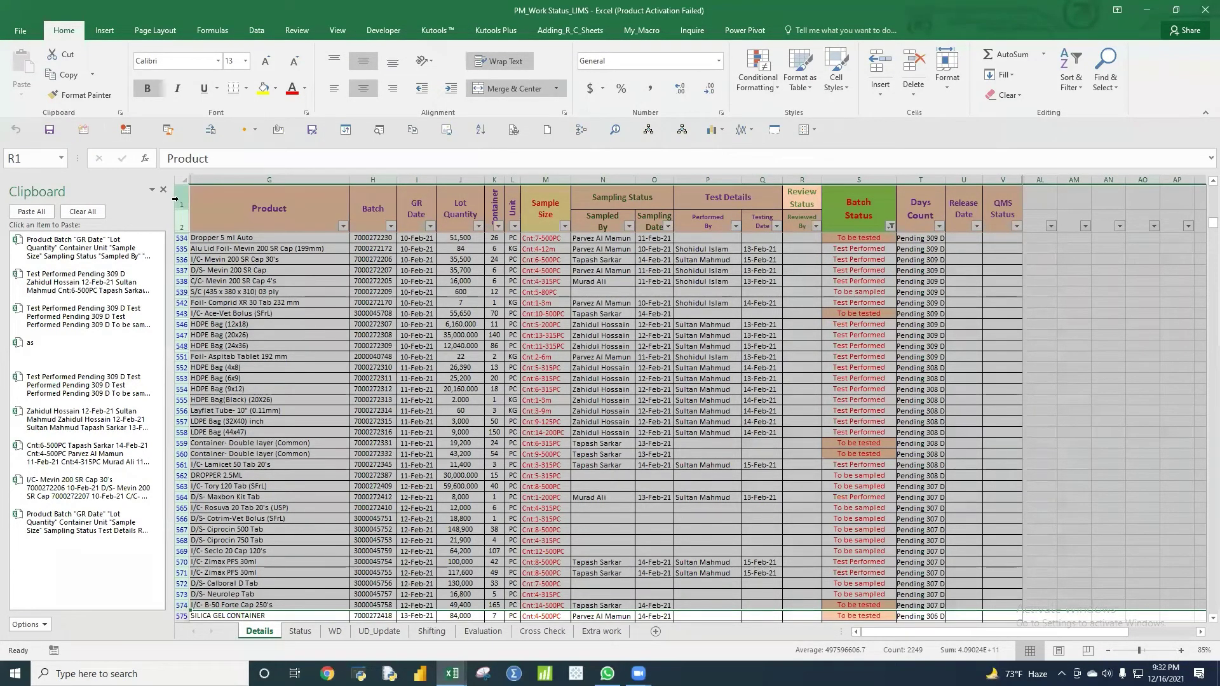
Narrow the selection to visible cells only and copy them
key("ctrl+g")
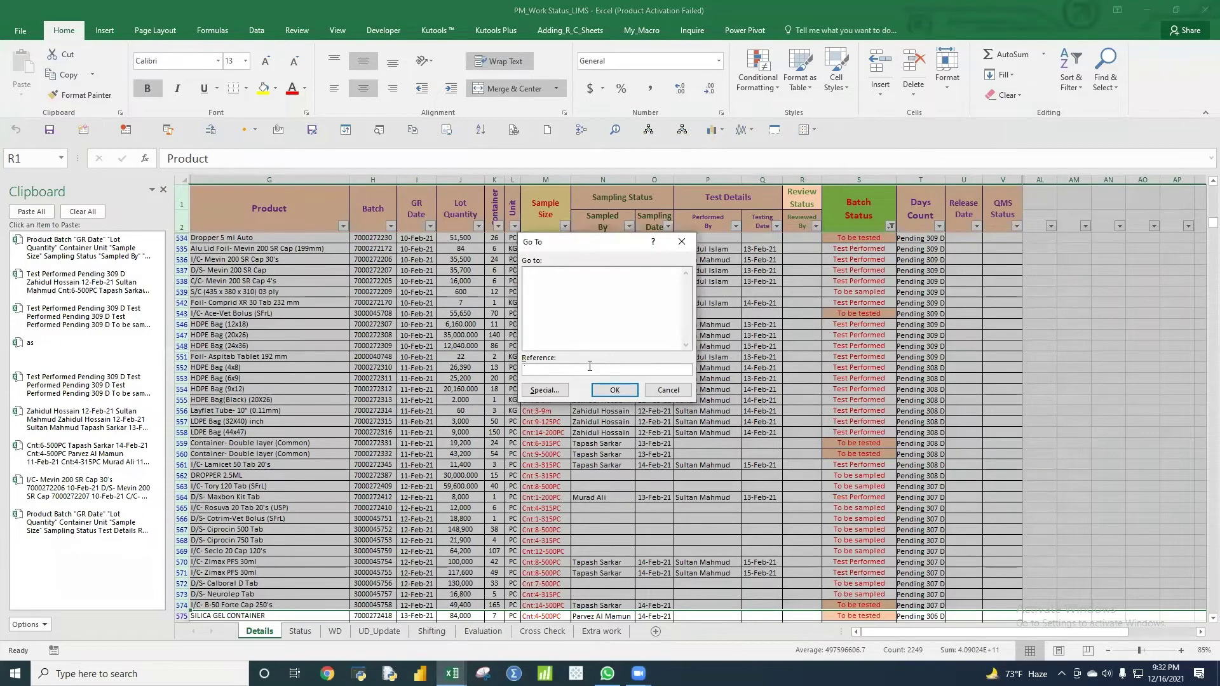
left_click(538, 389)
left_click(617, 339)
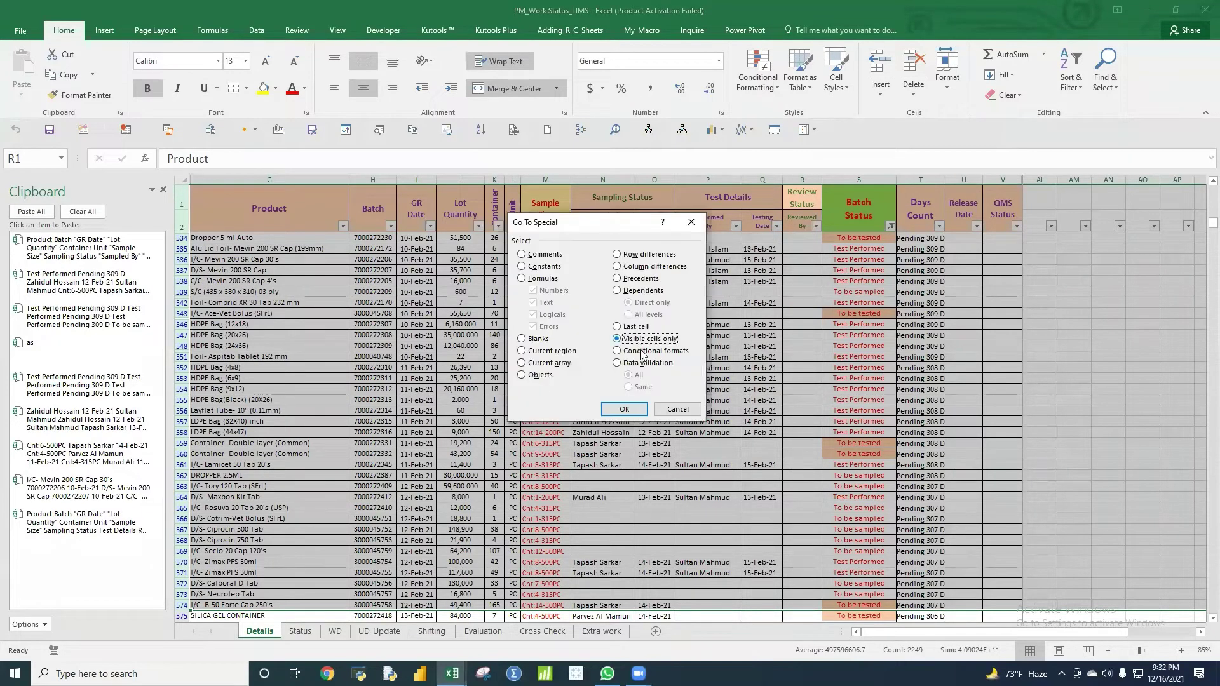
left_click(615, 408)
key("ctrl+c")
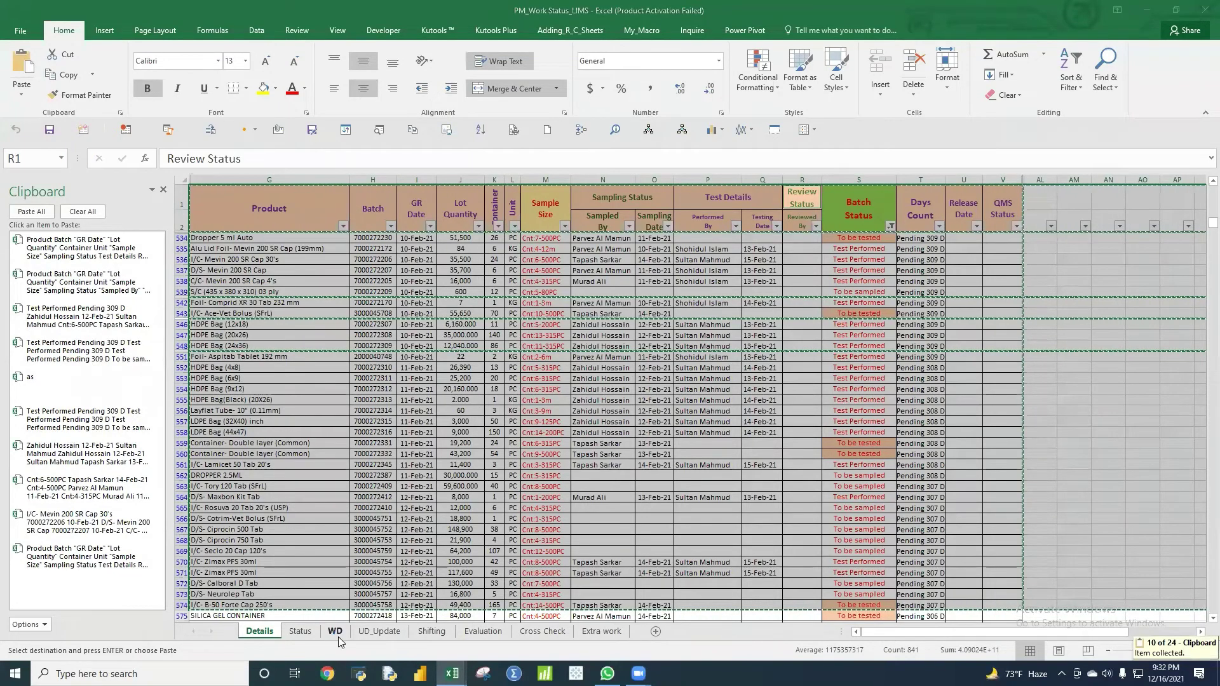
Paste the copied visible rows into Book3 and scroll through the result
key("ctrl+v")
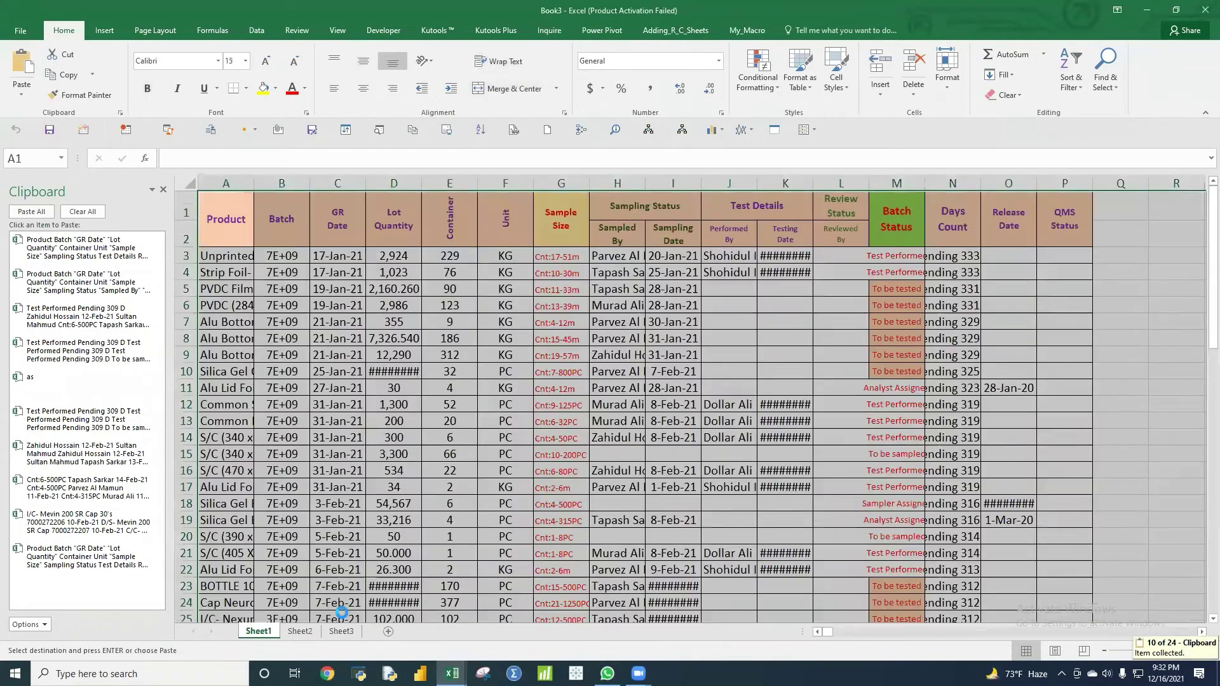
scroll(296, 392, "down", 3)
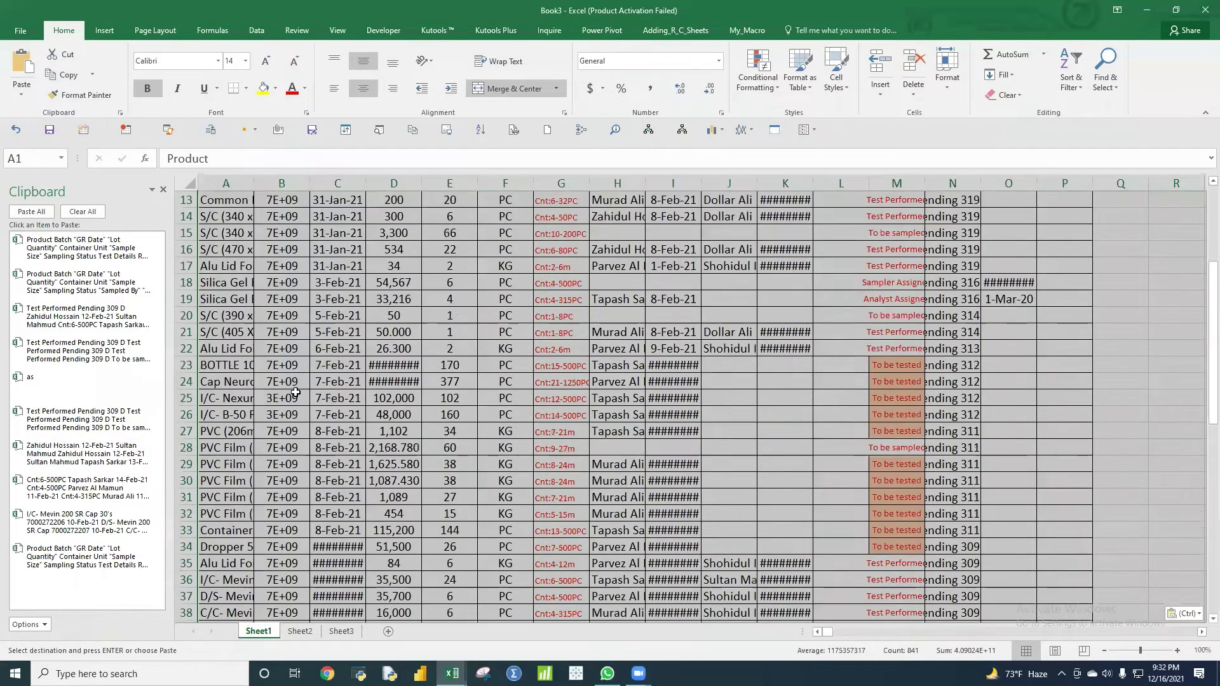
scroll(296, 392, "down", 4)
scroll(295, 392, "down", 2)
scroll(295, 392, "up", 3)
scroll(295, 392, "up", 5)
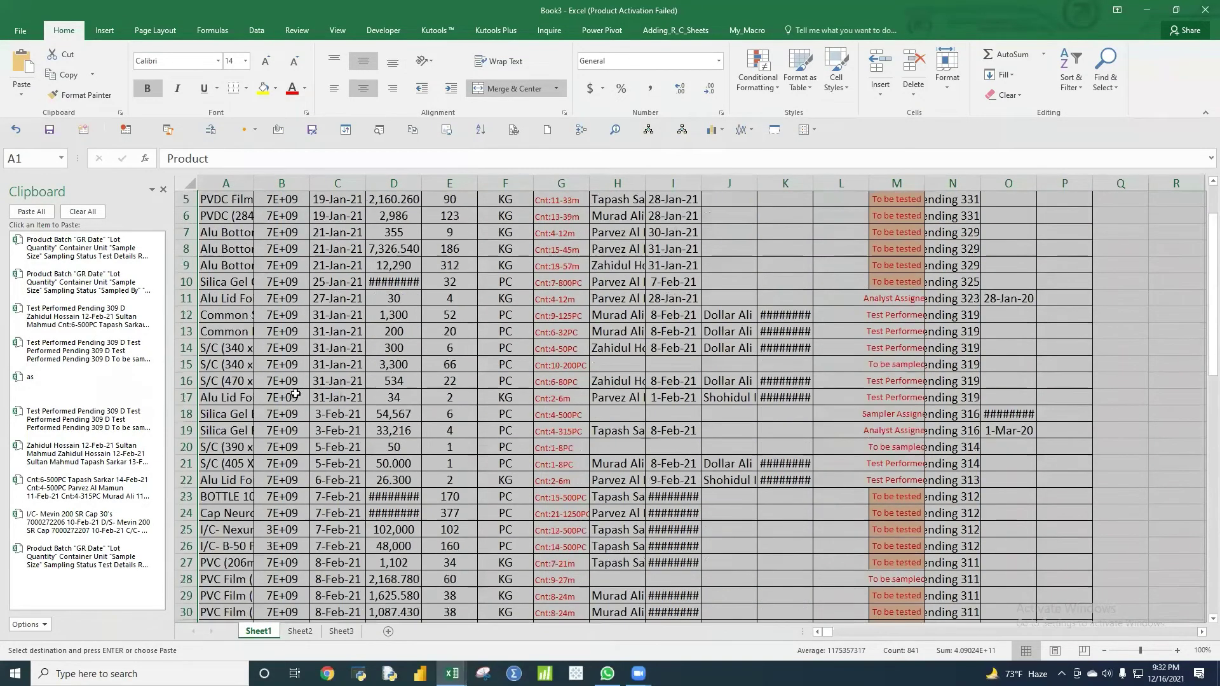
scroll(296, 392, "down", 11)
scroll(296, 389, "up", 11)
scroll(297, 389, "up", 1)
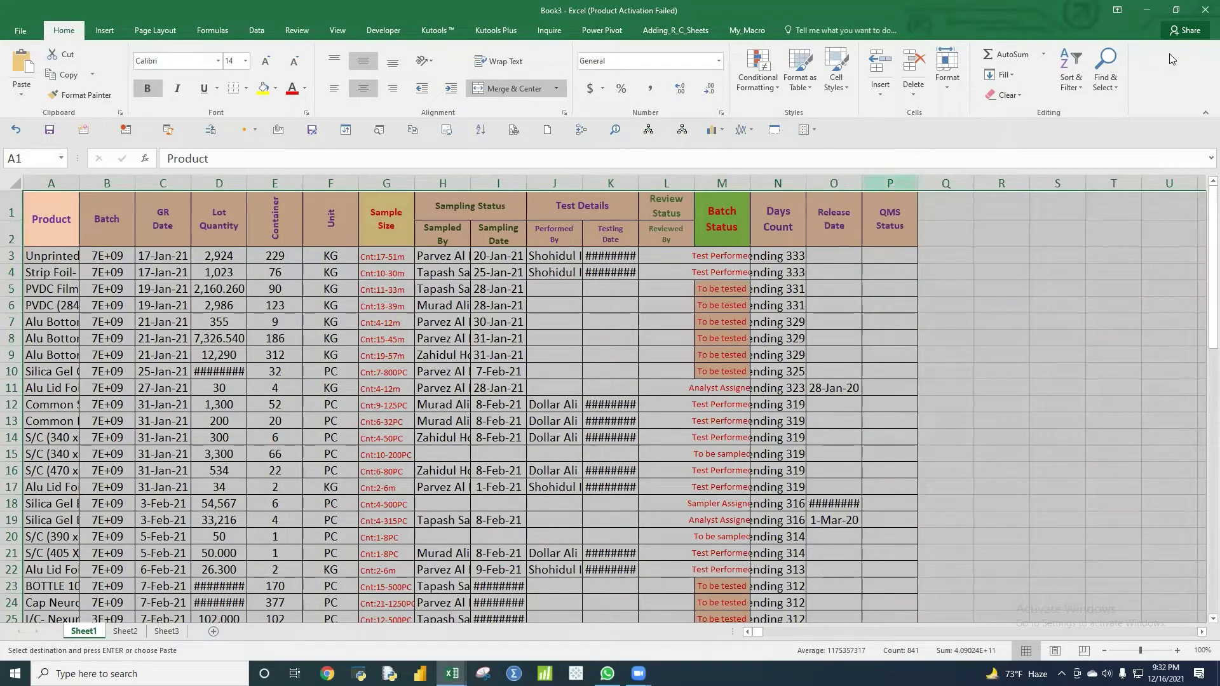
Close Book3 and PM_Work Status_LIMS without saving, along with the Clipboard pane
left_click(1202, 14)
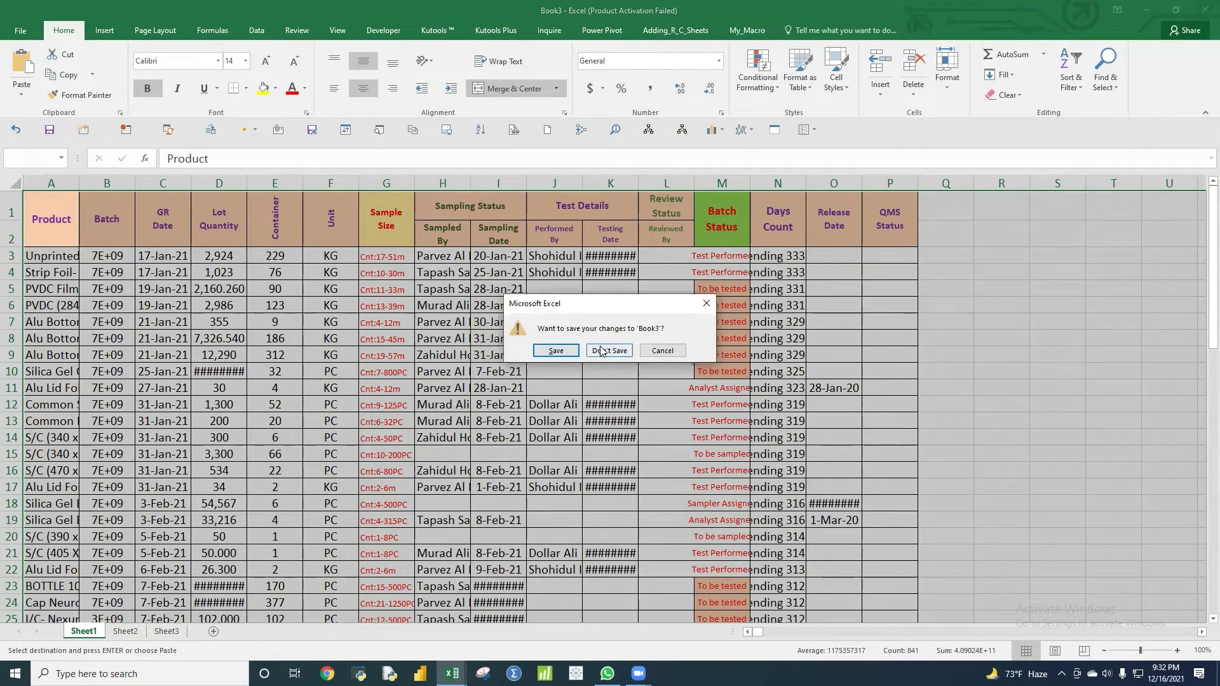
left_click(606, 350)
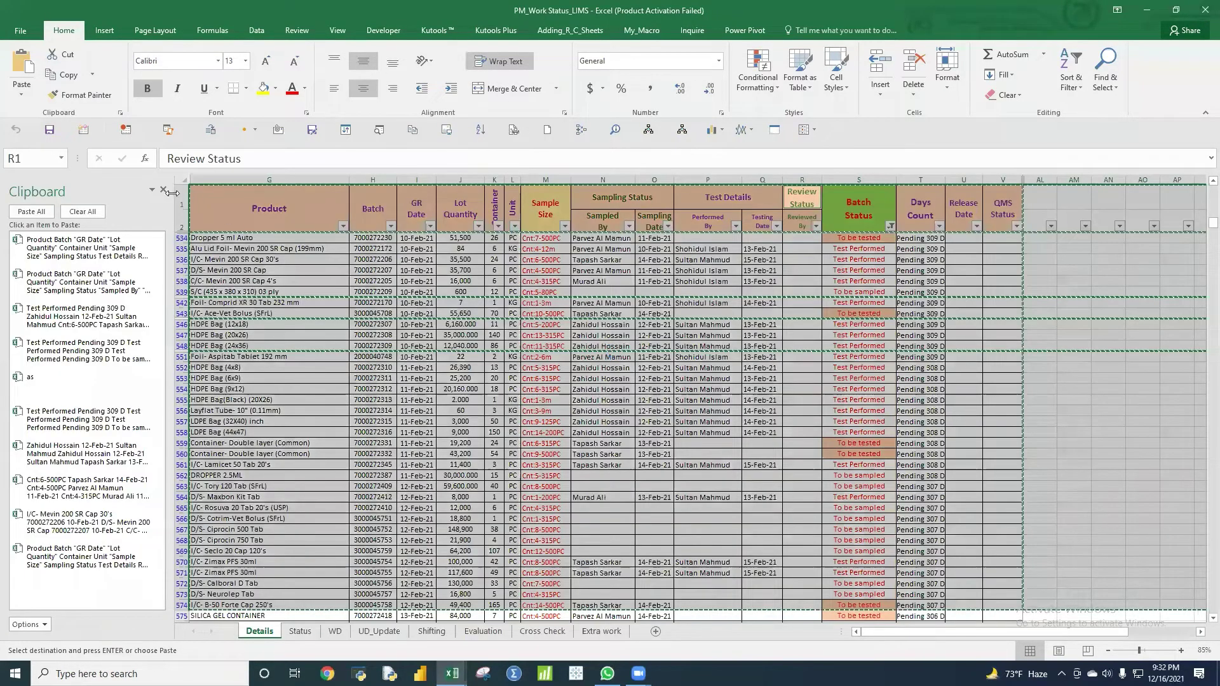
left_click(163, 190)
left_click(1202, 11)
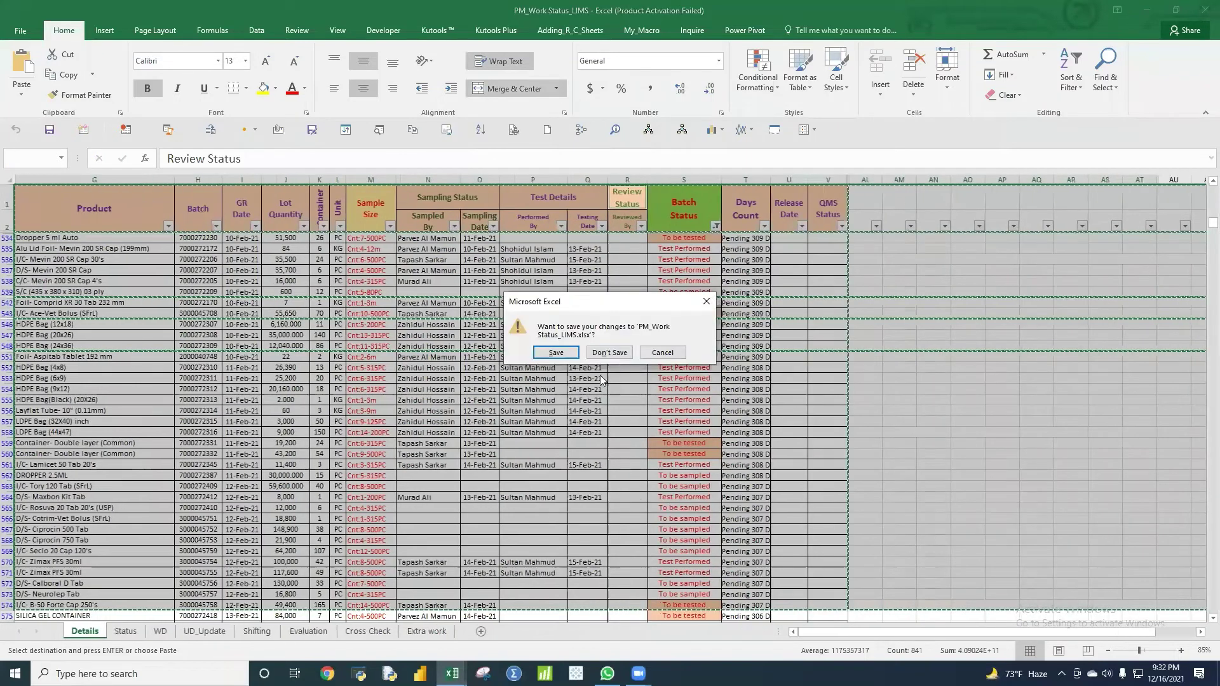
left_click(608, 353)
Switch to the MS Excel Formula & Functions workbook, then open and close a blank Book4
left_click(617, 381)
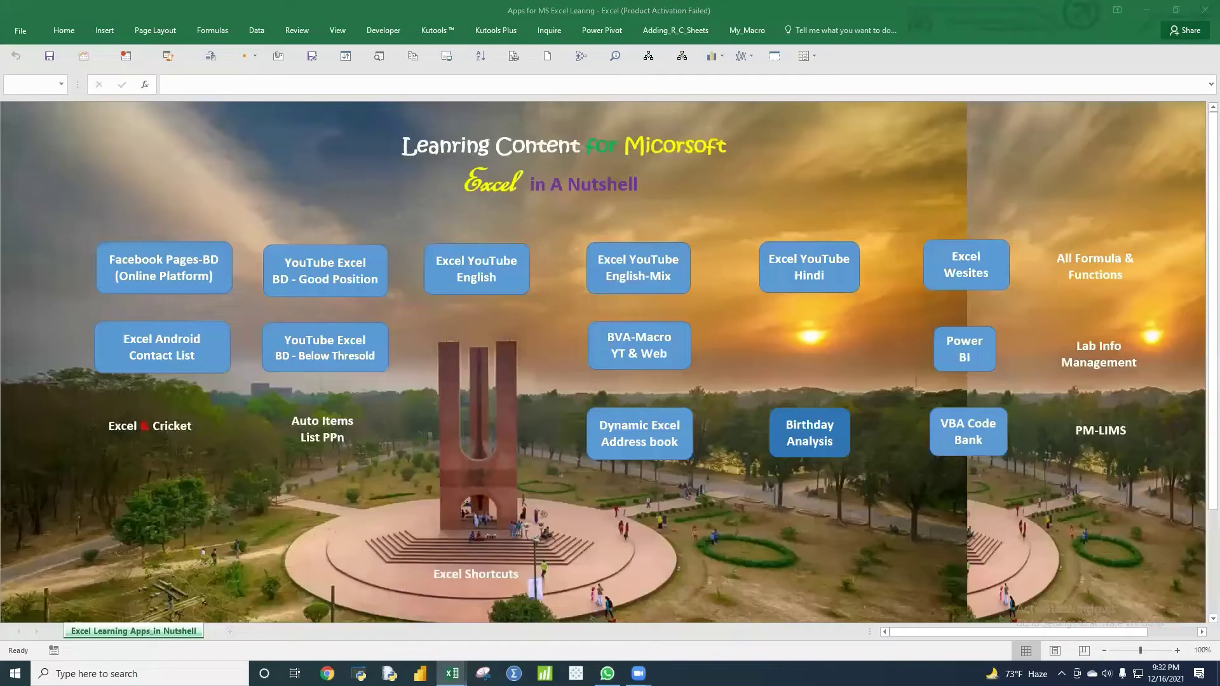
left_click(451, 673)
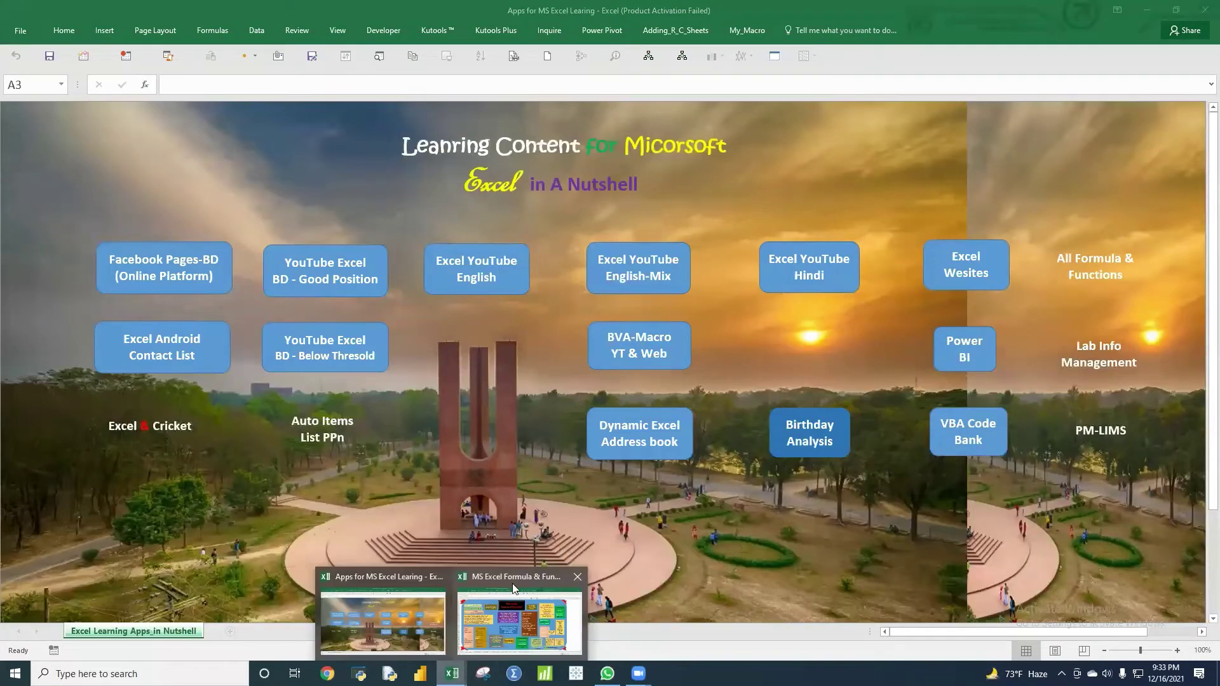
left_click(511, 582)
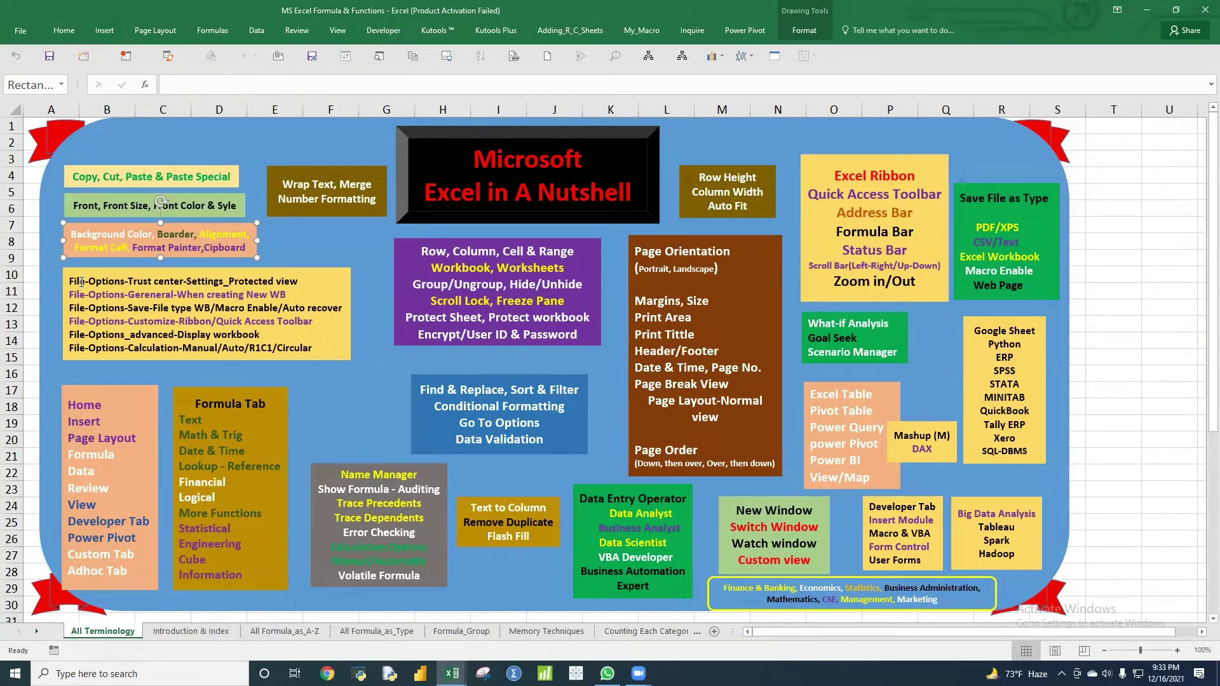
left_click_drag(70, 281, 308, 357)
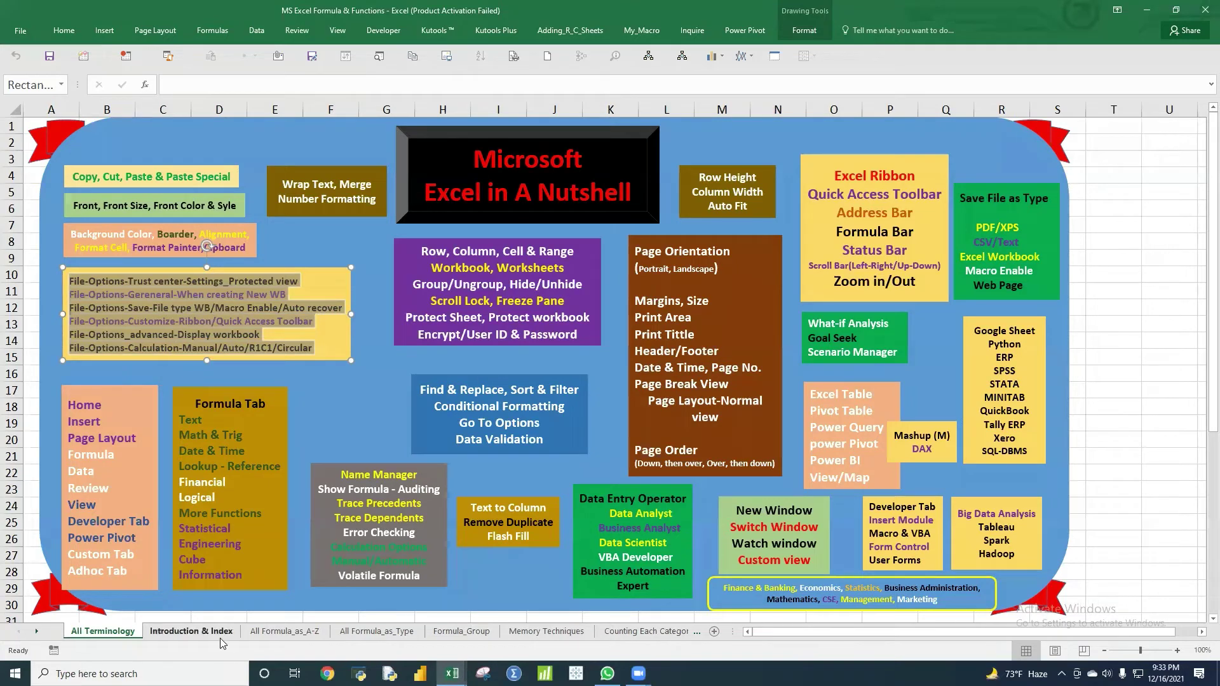
key("ctrl+n")
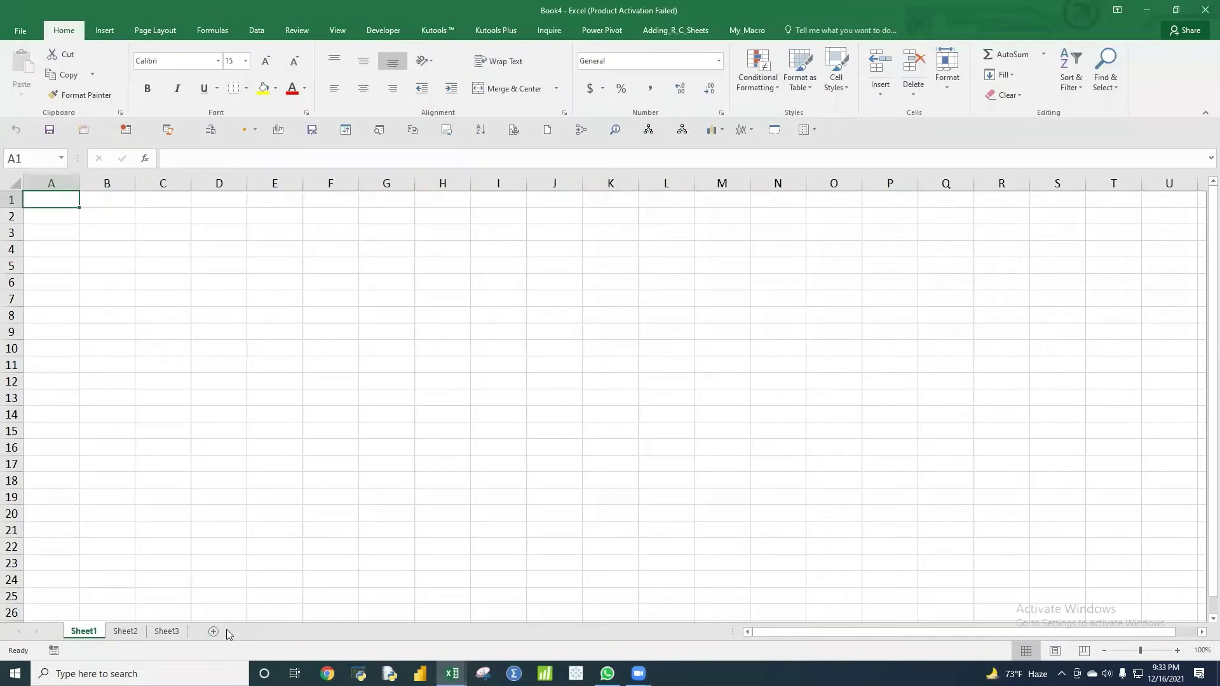
left_click(1202, 10)
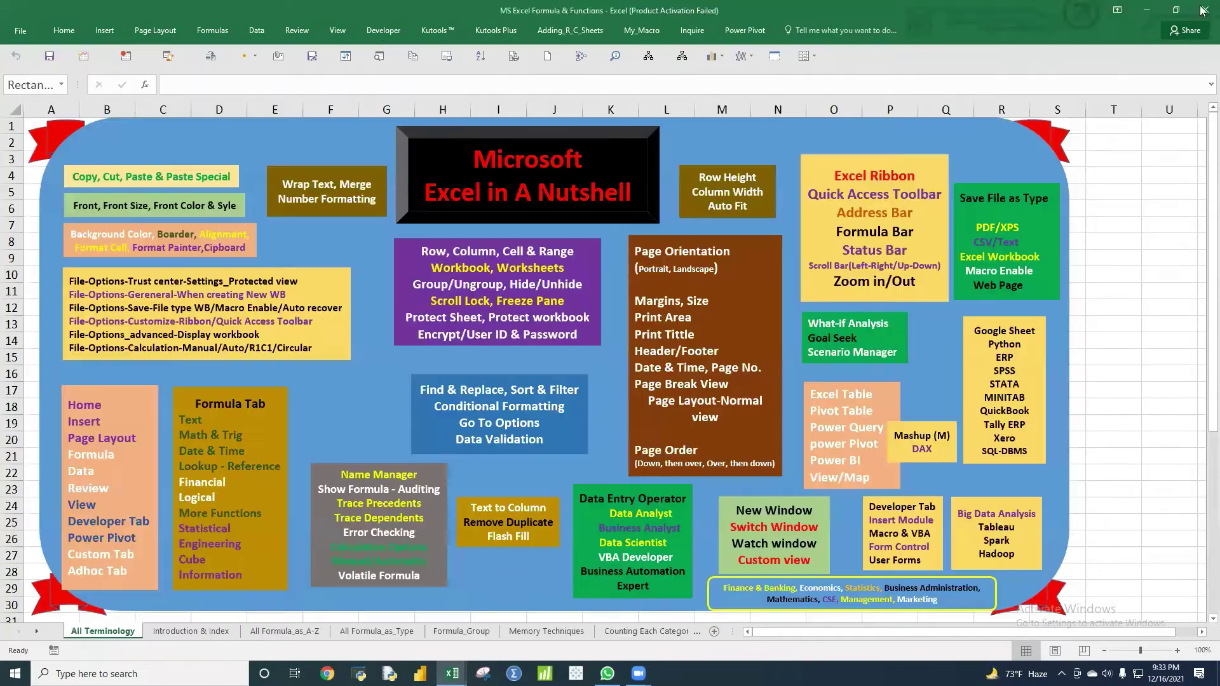
Set new workbooks to include 5 sheets in Excel Options
left_click(14, 35)
left_click(28, 341)
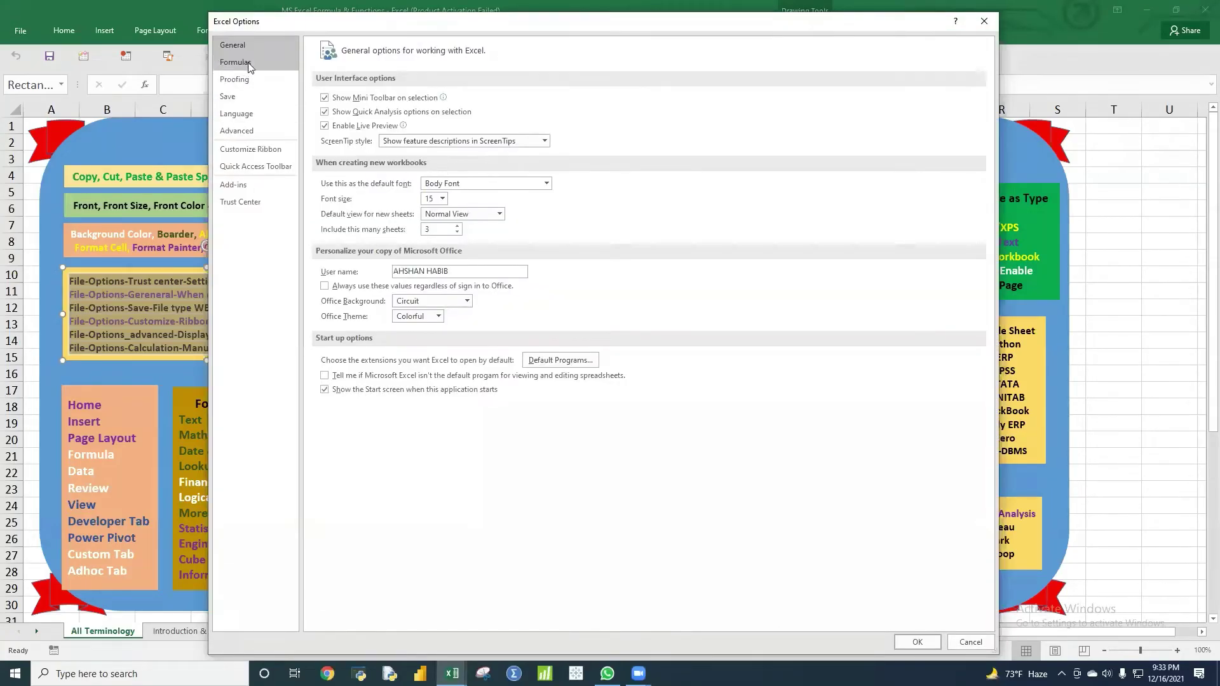
left_click(438, 228)
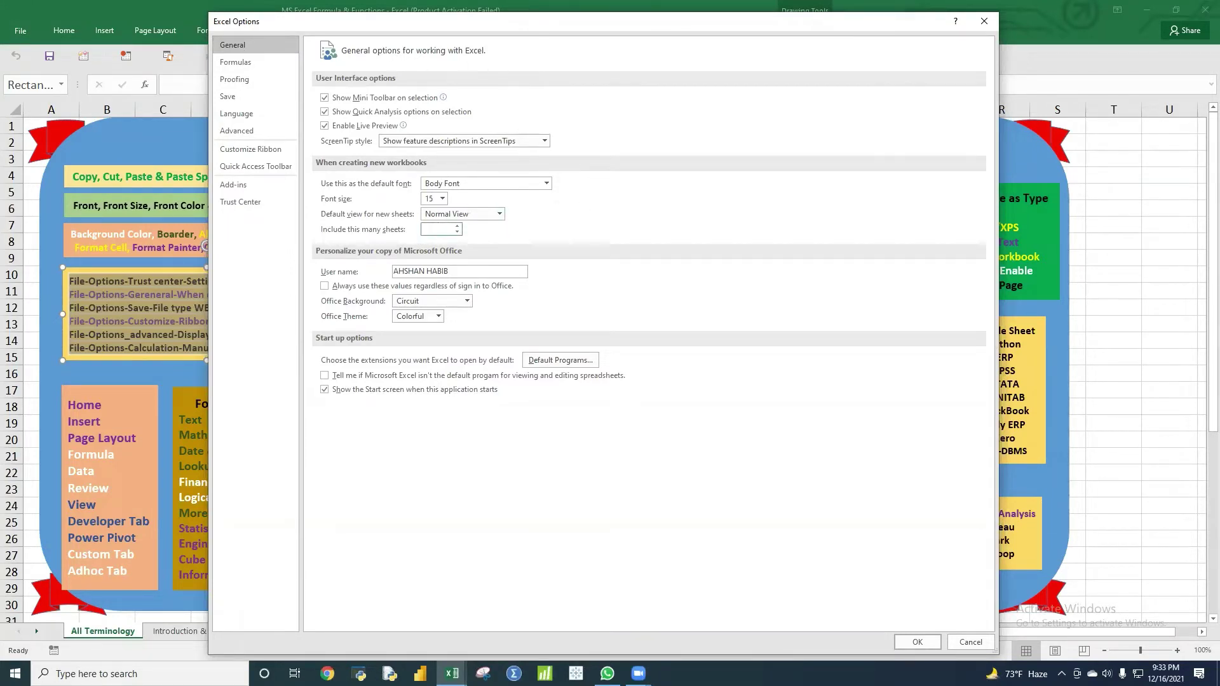
left_click(918, 642)
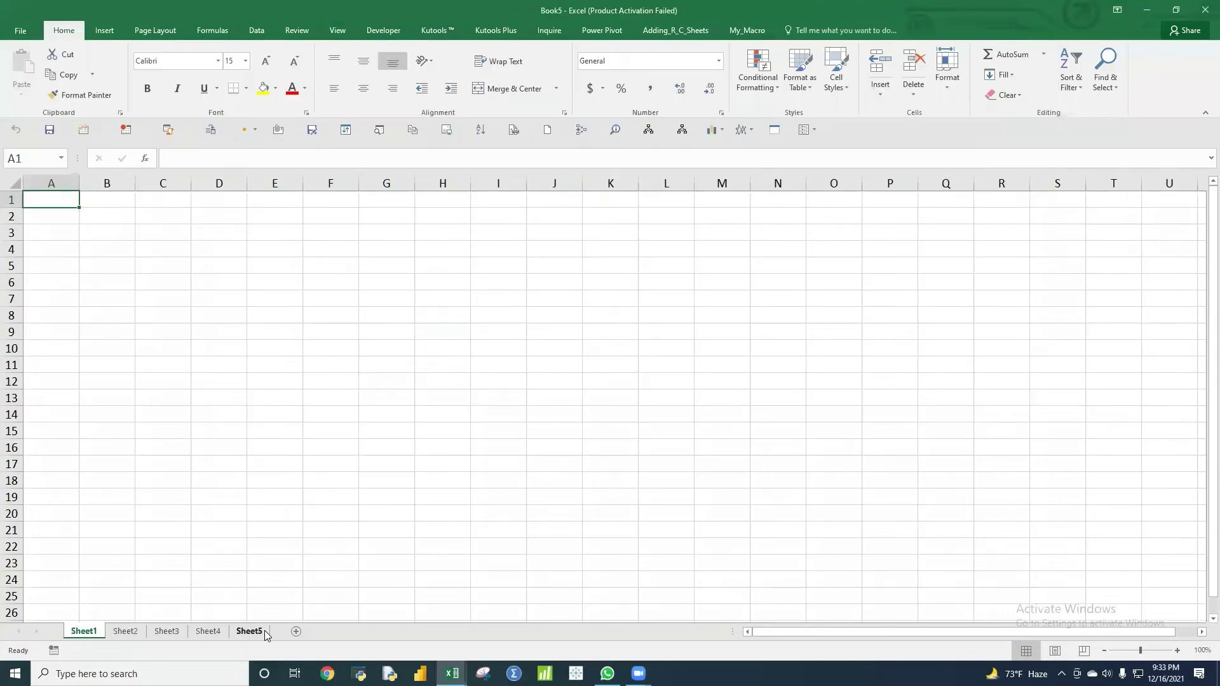
Create Book5, step from Sheet5 back to Sheet1, and close it
left_click(249, 630)
left_click(197, 630)
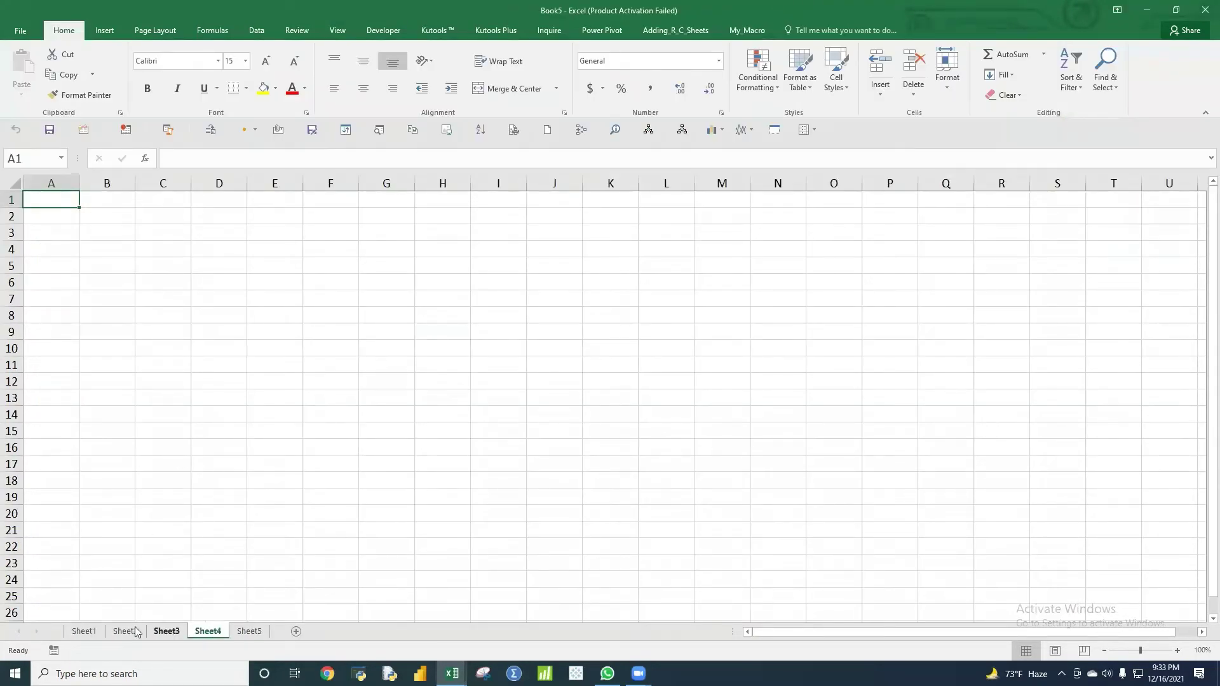
left_click(125, 631)
left_click(84, 631)
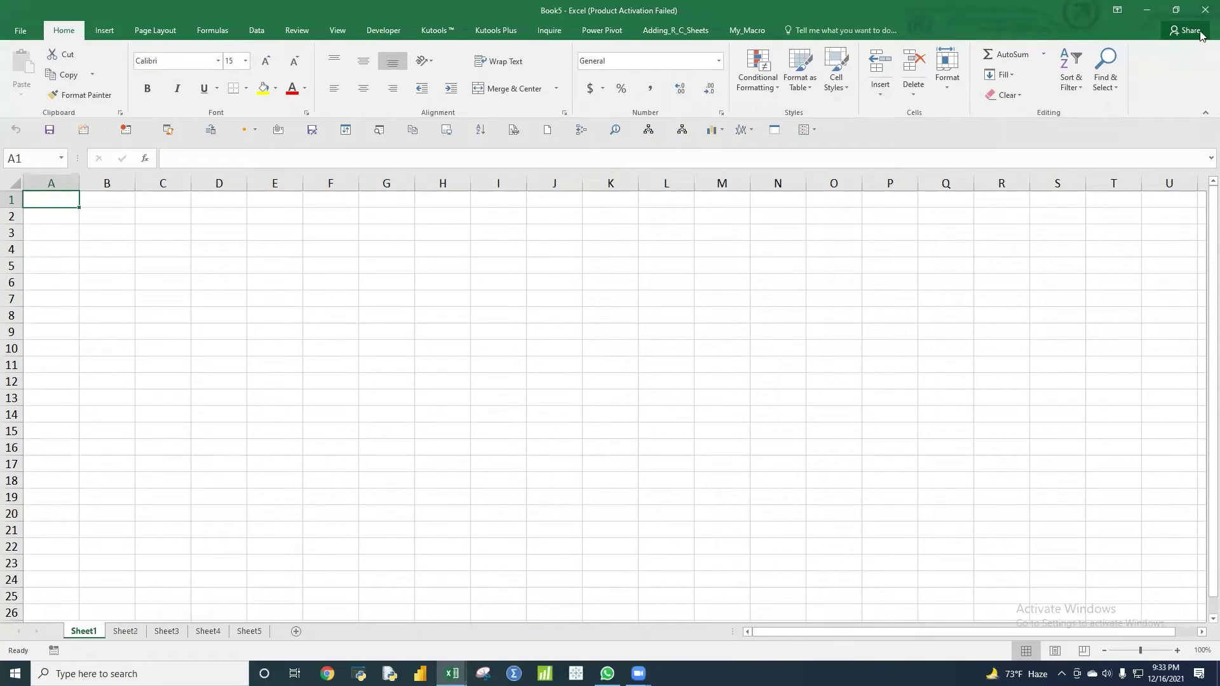
left_click(1204, 10)
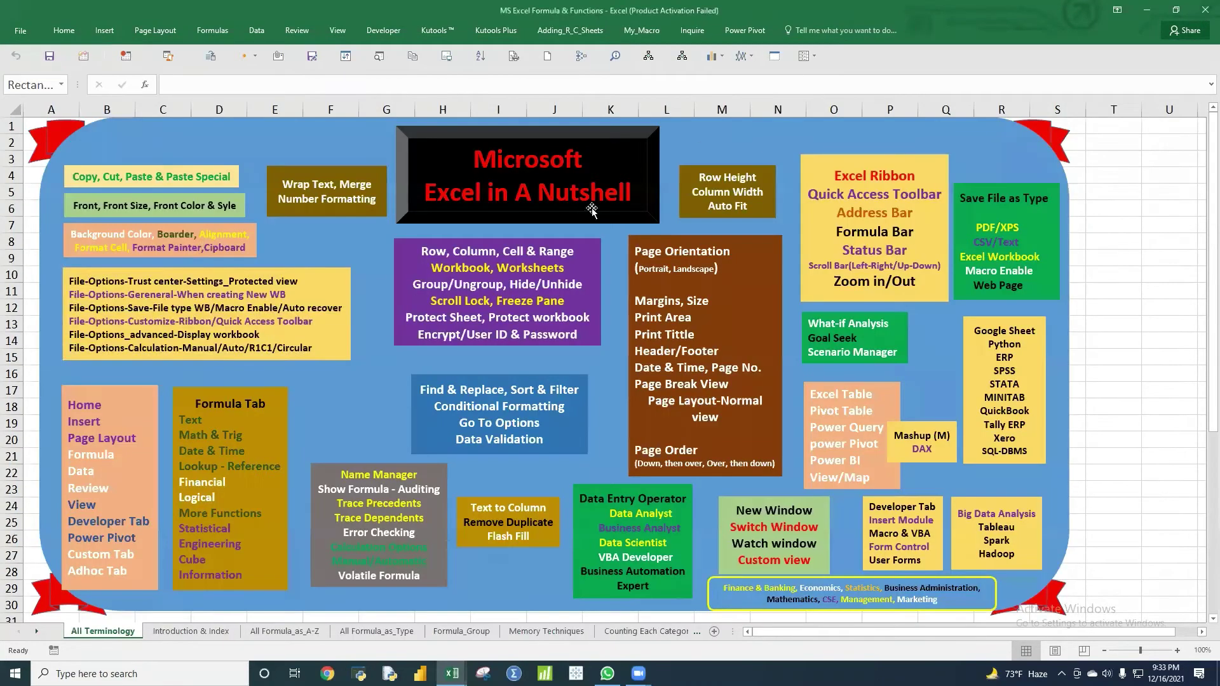
In Proofing's AutoCorrect options, add 'ab' replaced by 'My compnay fulname' and close Options
left_click(21, 30)
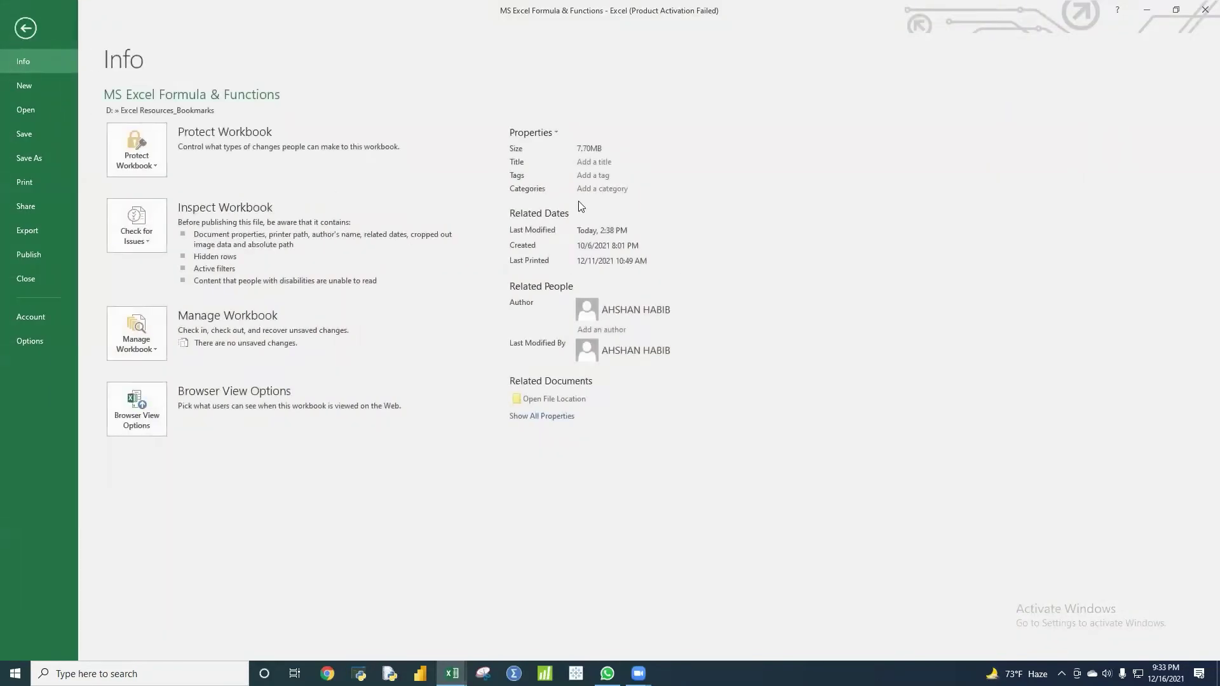
left_click(30, 341)
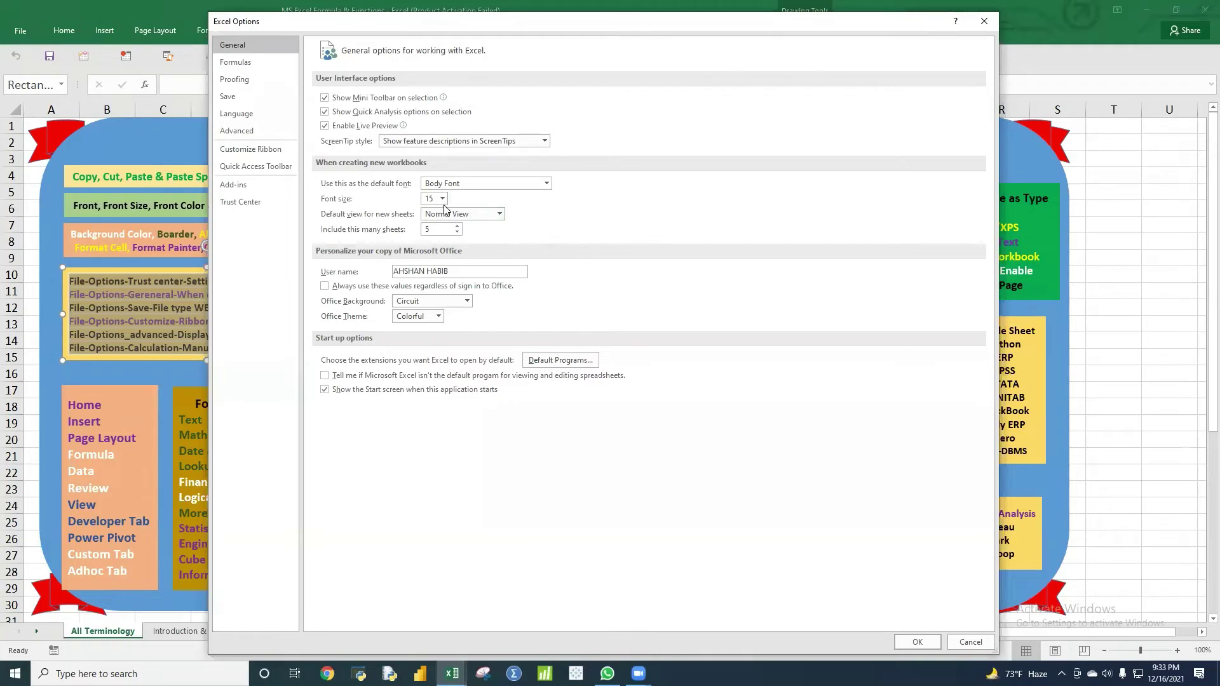
left_click(249, 63)
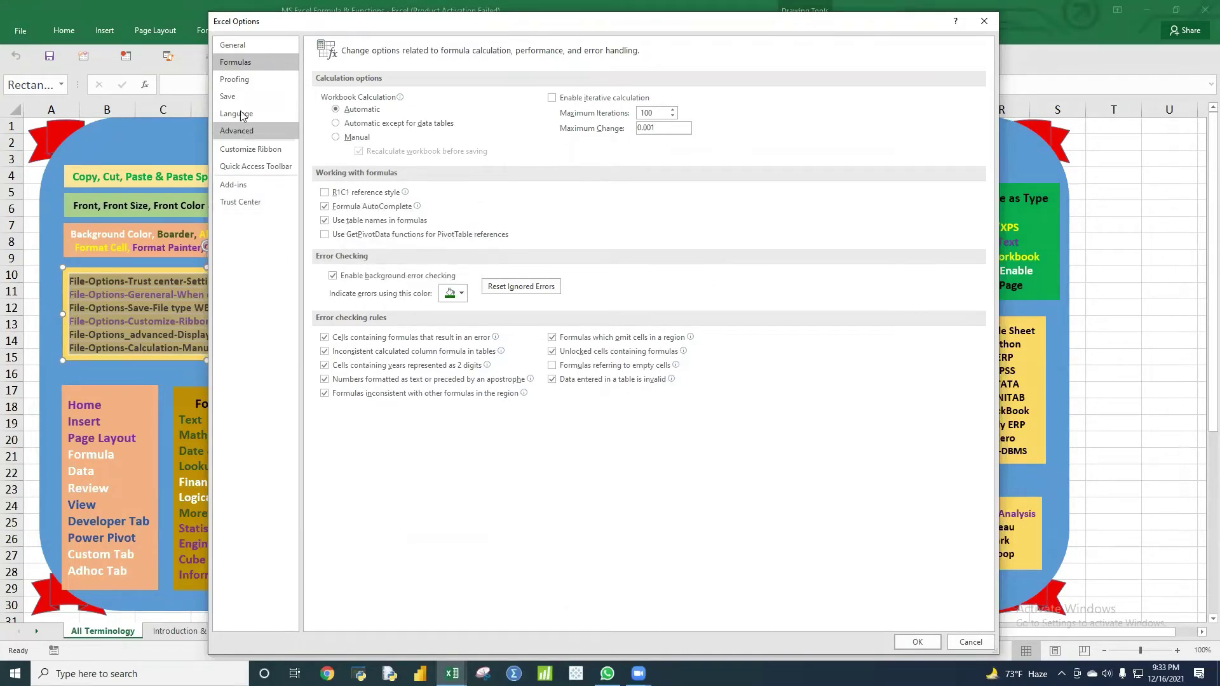
left_click(242, 81)
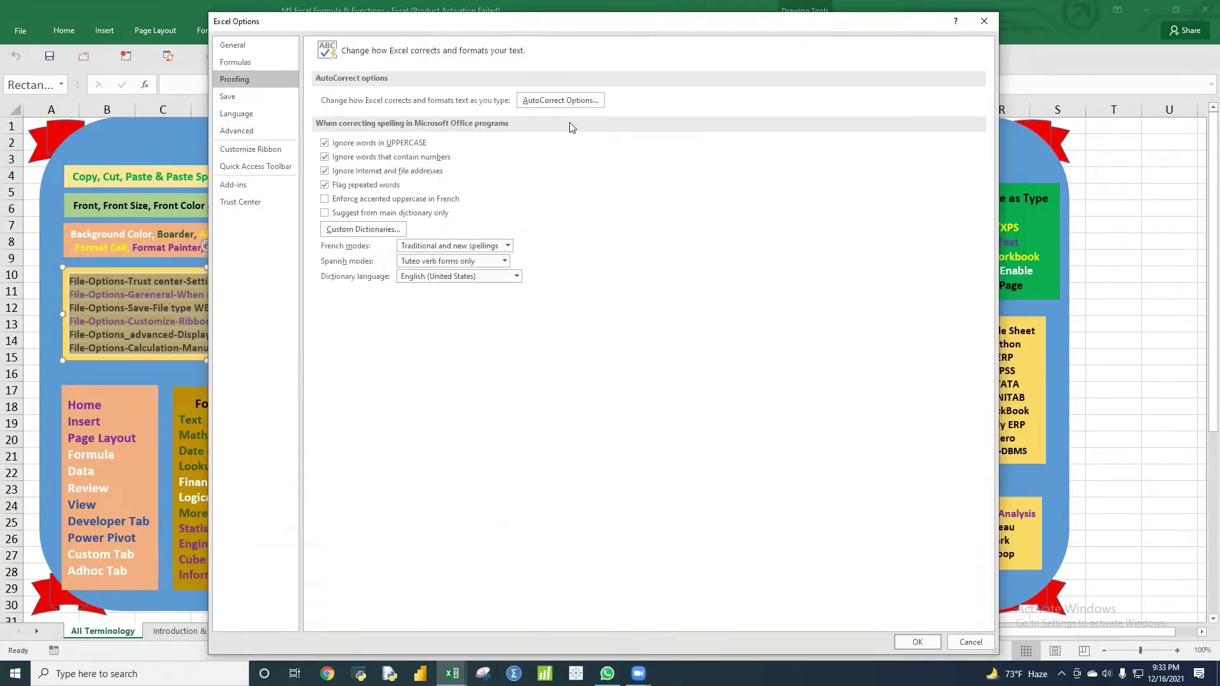
left_click(552, 100)
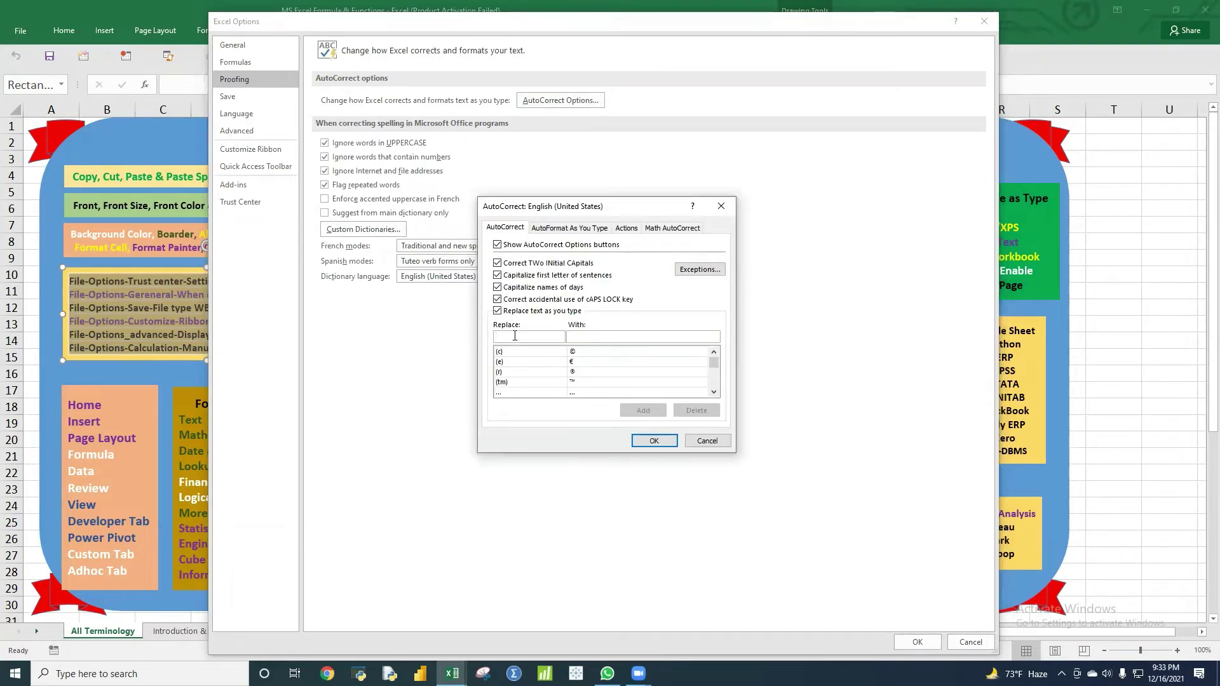
left_click(514, 335)
type("a")
type("My c")
type("omp")
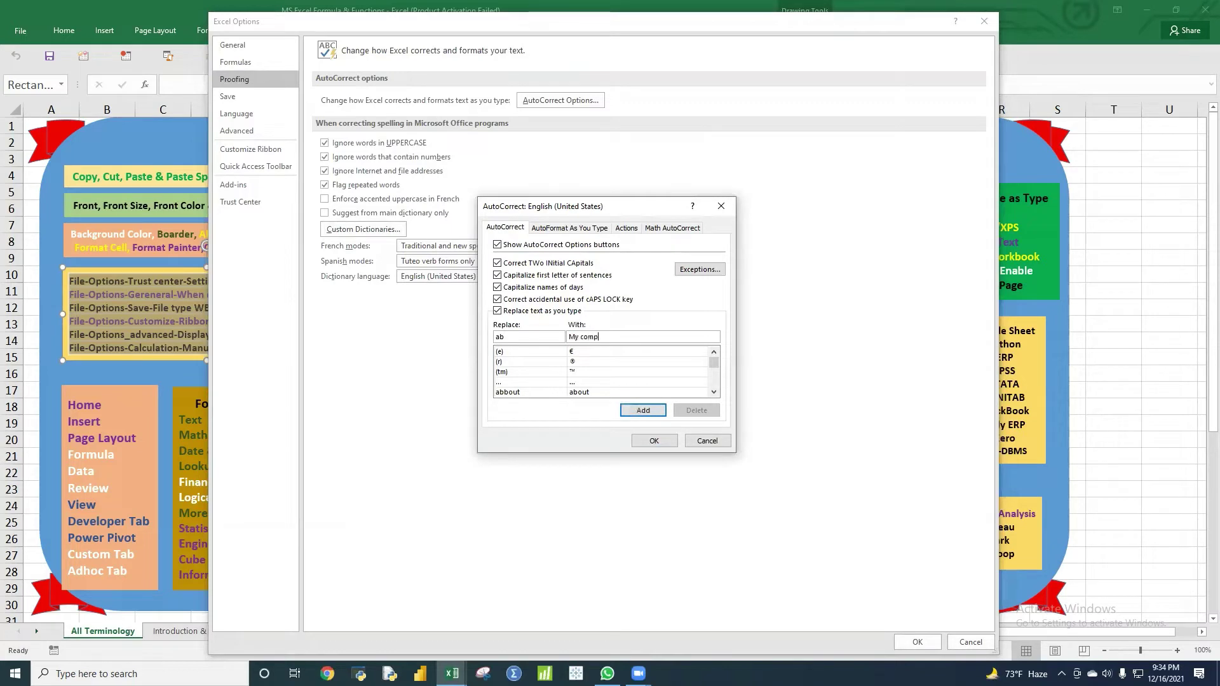
type("nay fulname")
left_click(643, 410)
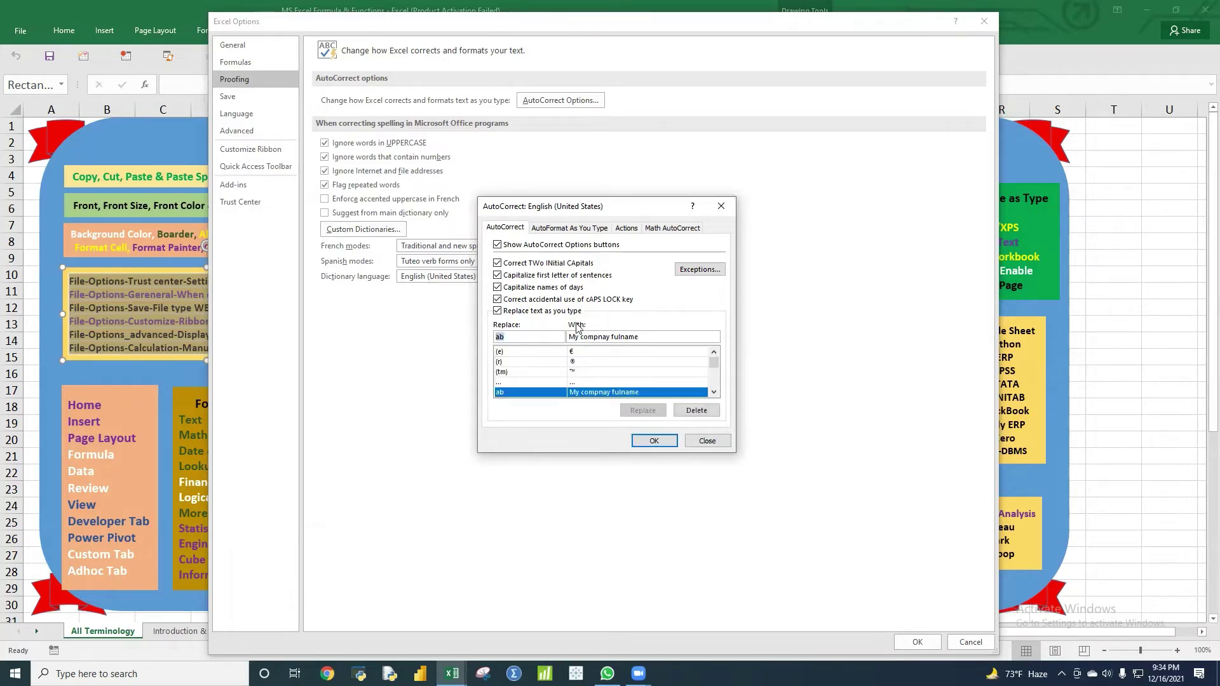
left_click(653, 441)
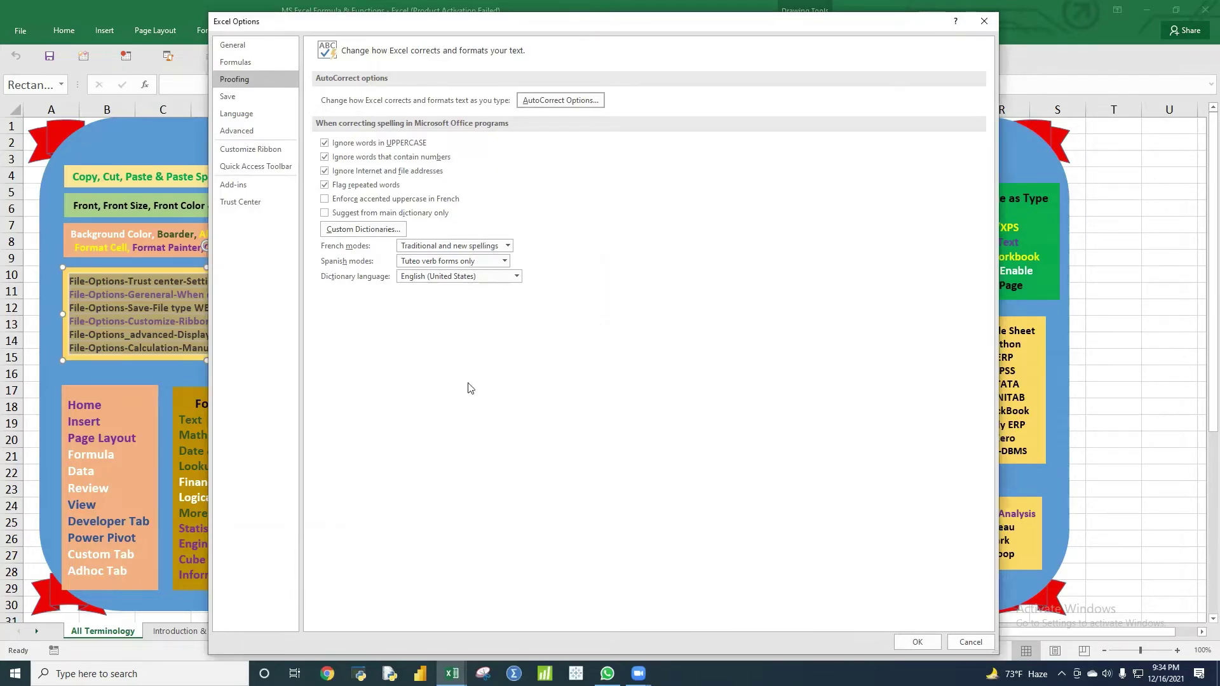
left_click(983, 21)
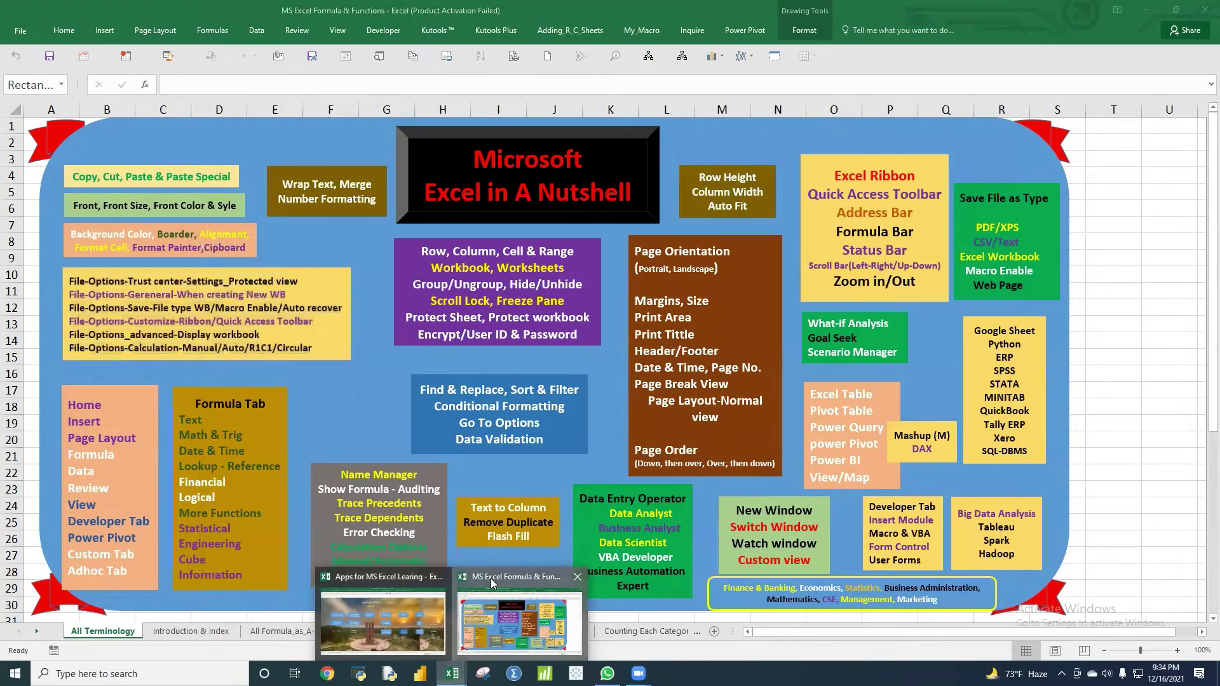
In a new workbook, enter ab in A1 so it becomes 'My compnay fulname'
key("ctrl+n")
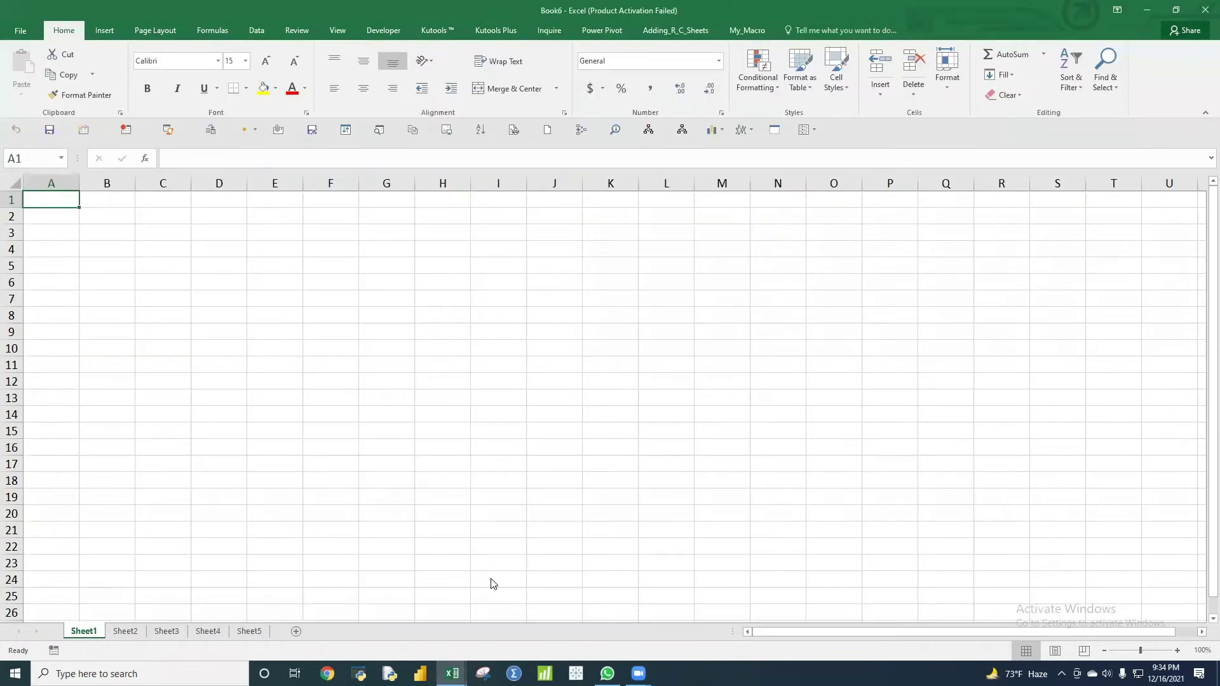
type("a")
key("BackSpace")
type("My compnay fulname")
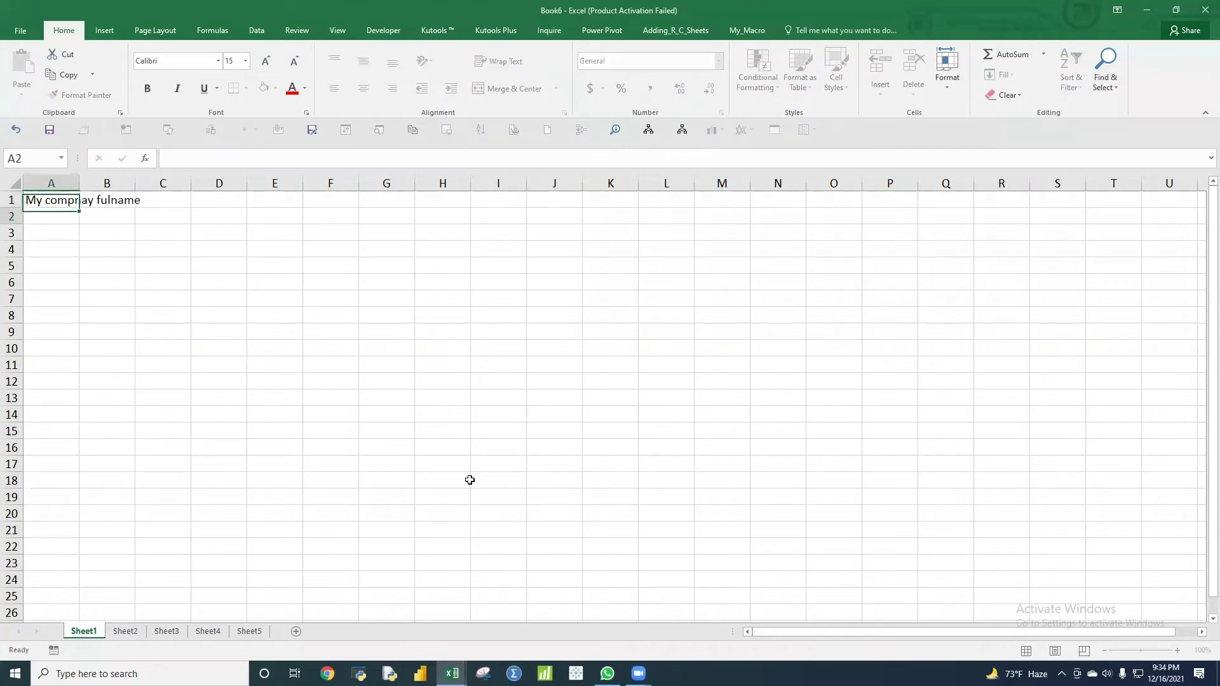
key("Return")
Link I13 to A1 with =A1 and M14 to I13 with =I13
left_click(504, 396)
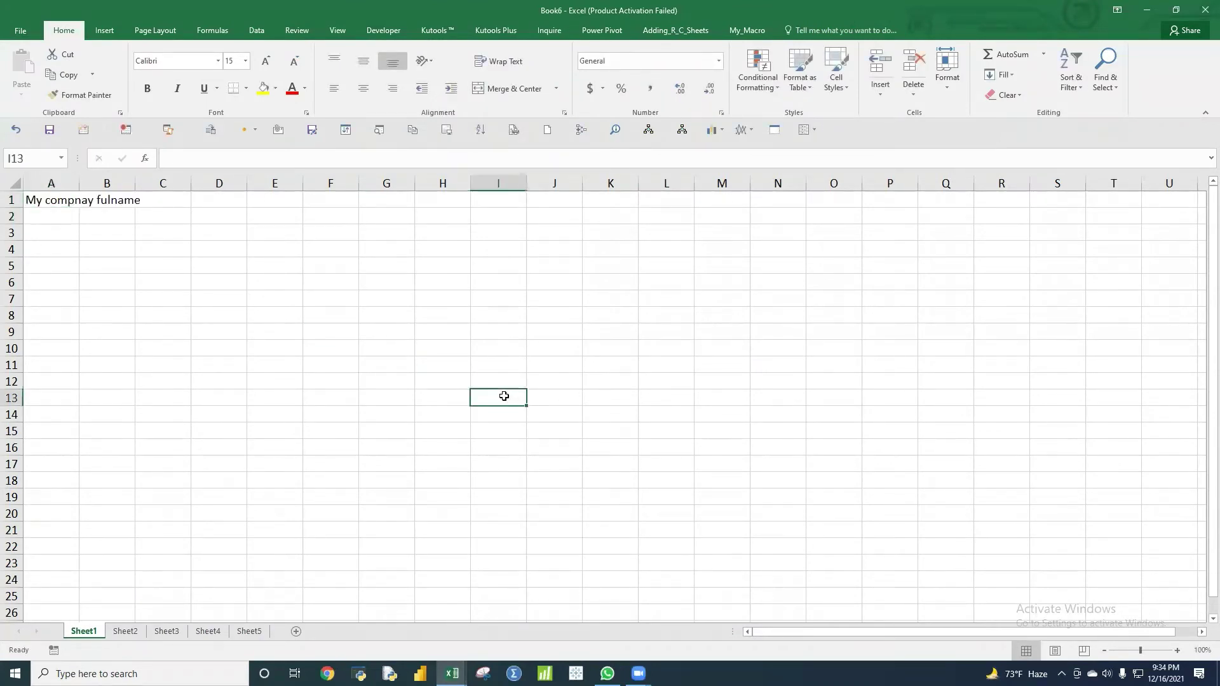
type("a=A1")
key("Return")
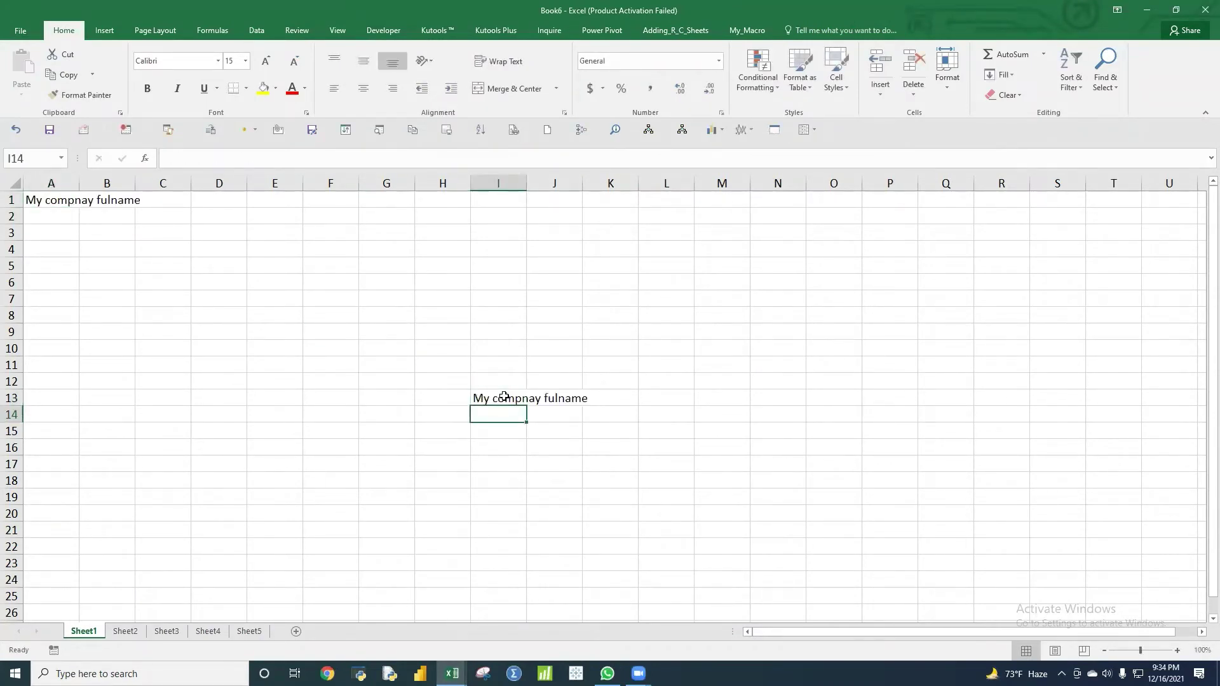
left_click(502, 395)
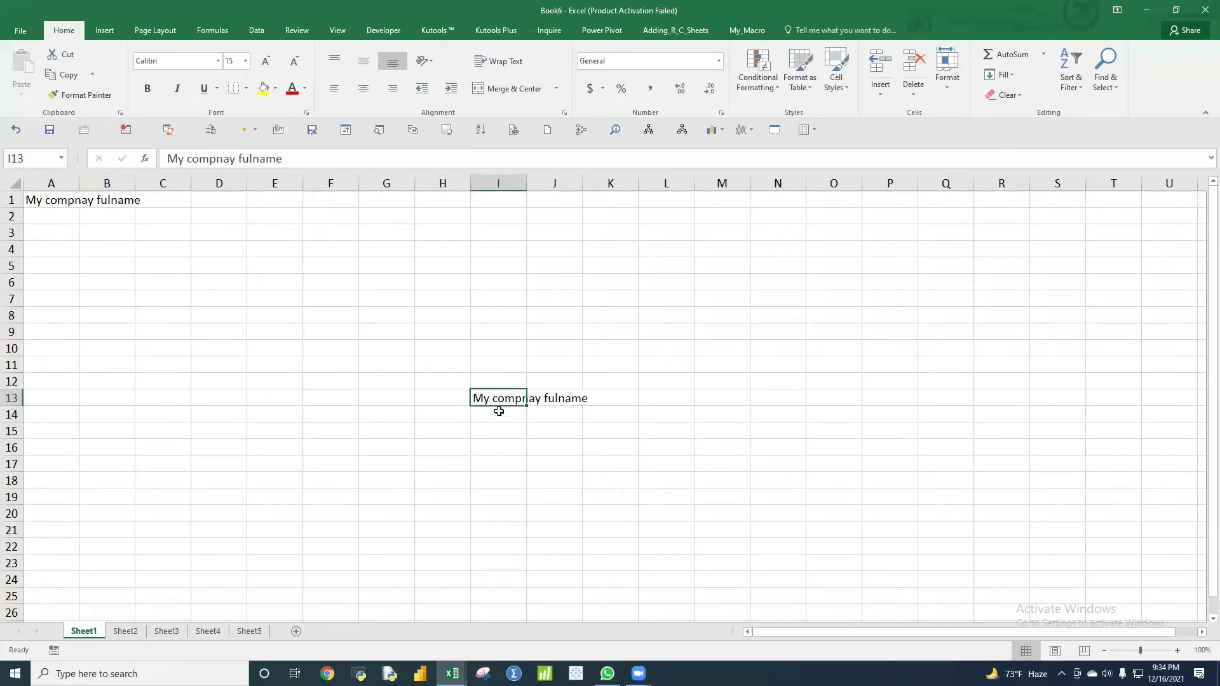
left_click(742, 411)
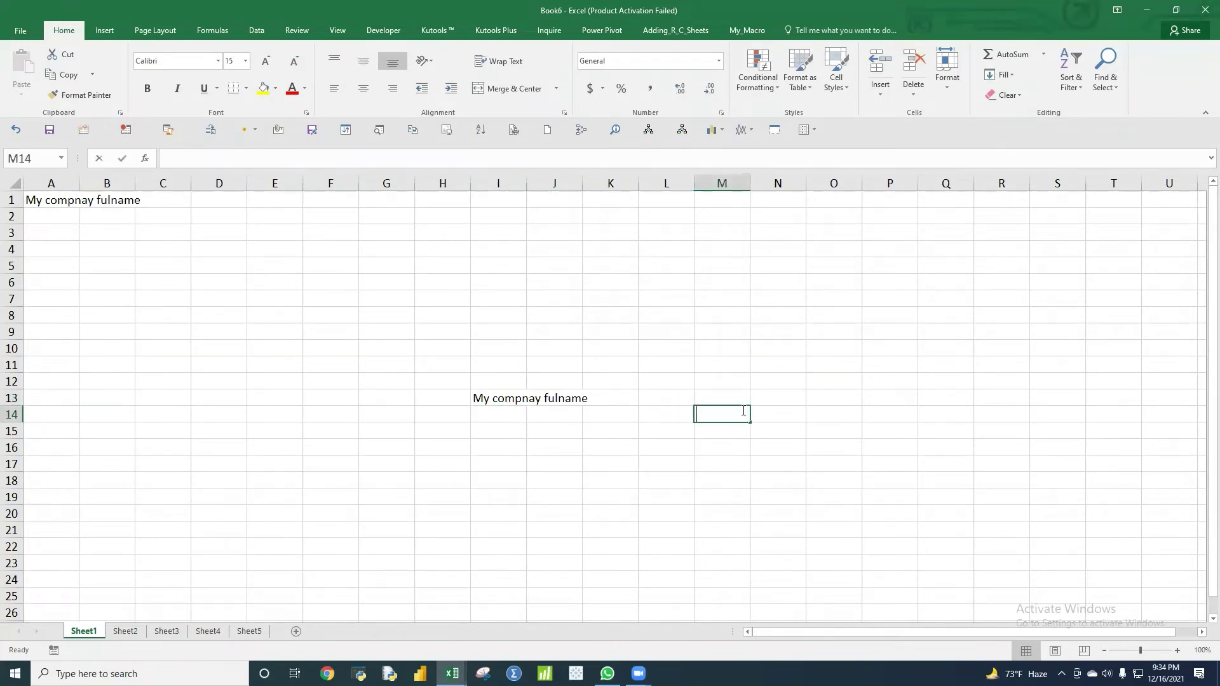
type("=I13")
key("Return")
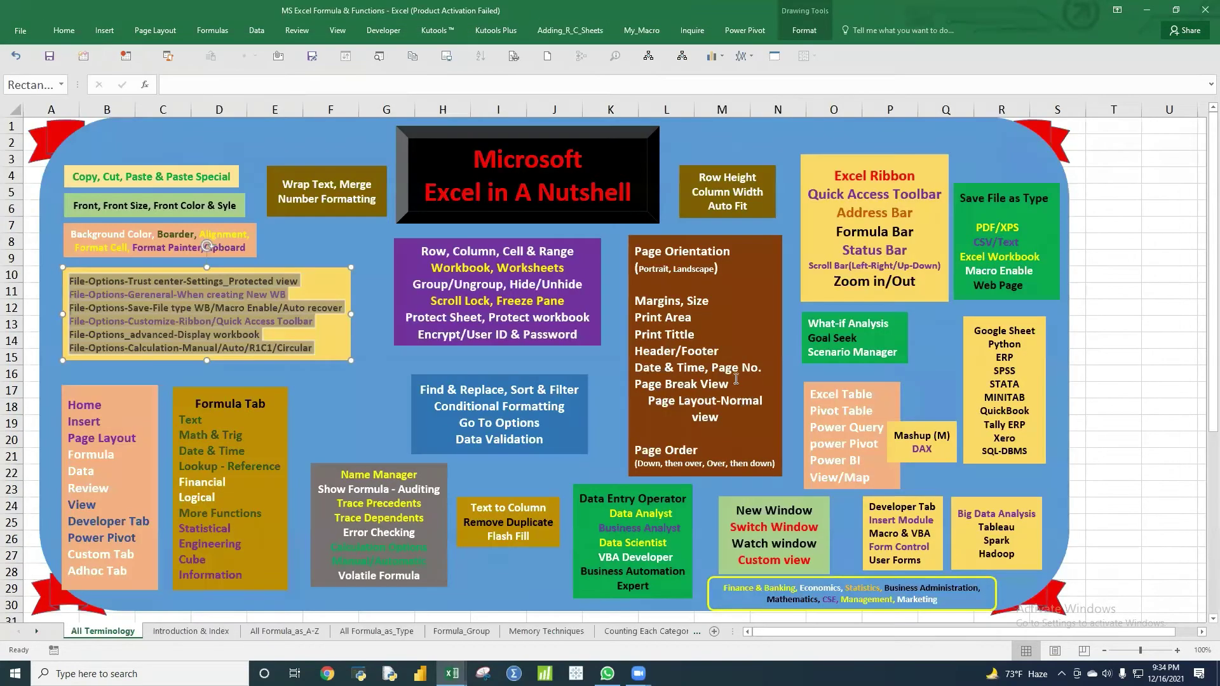
left_click(319, 331)
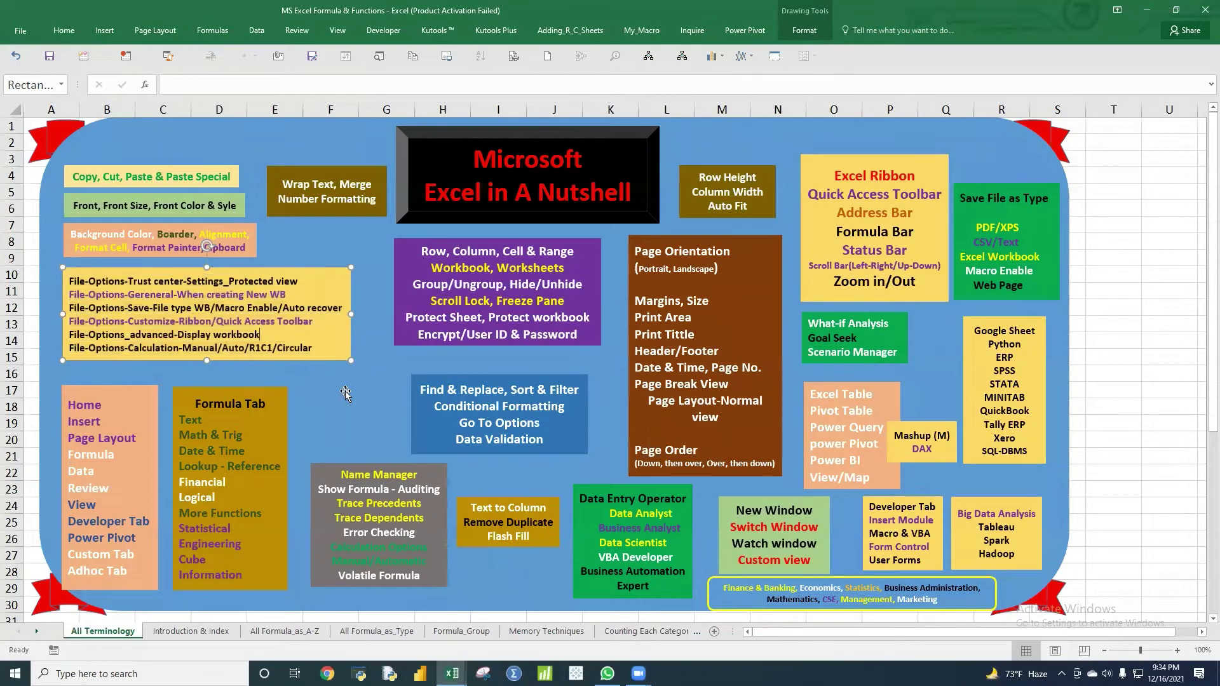
left_click(19, 31)
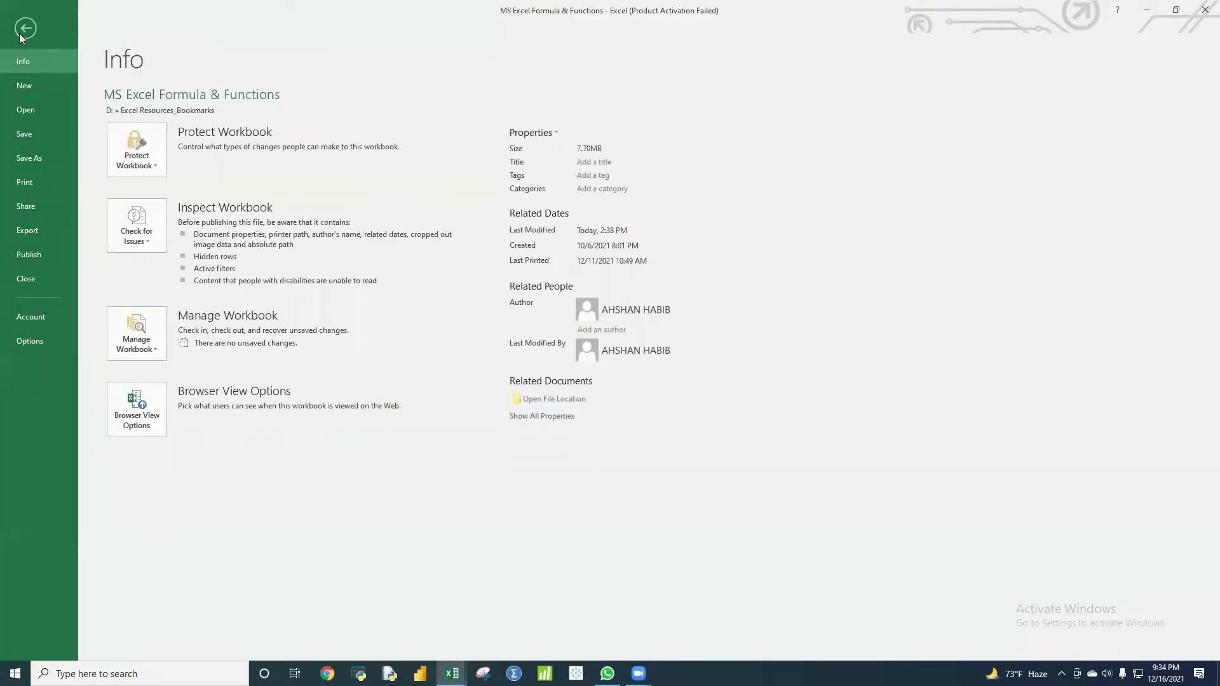
left_click(30, 341)
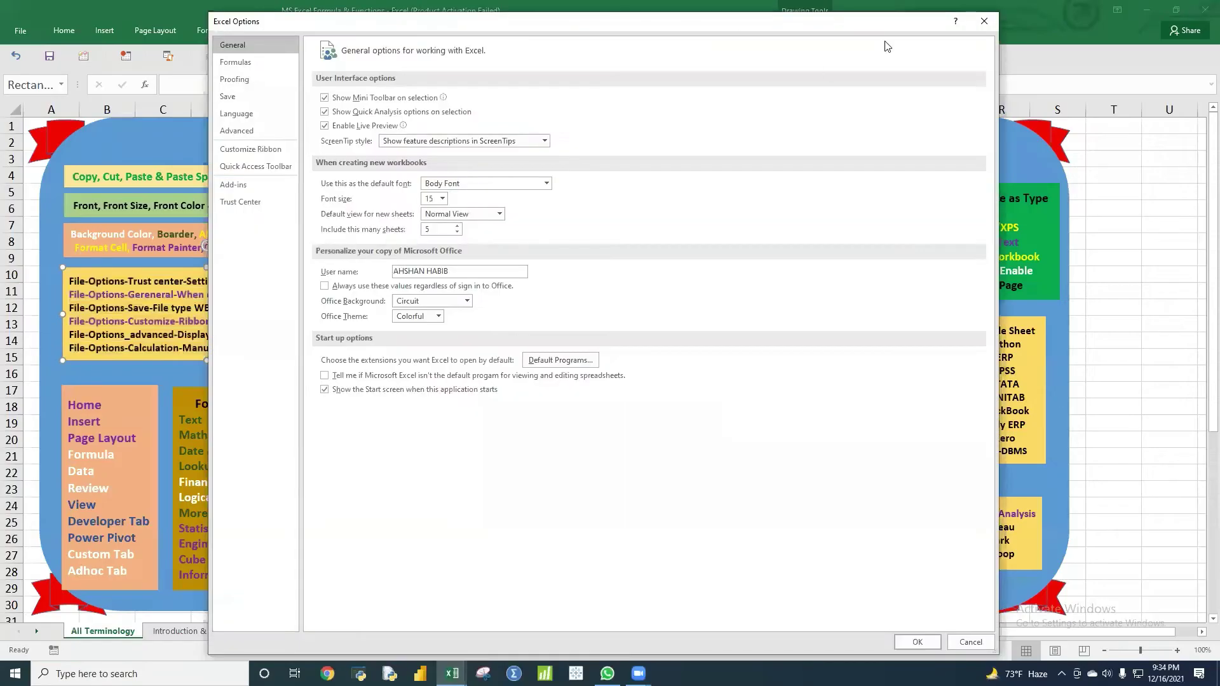
left_click(983, 21)
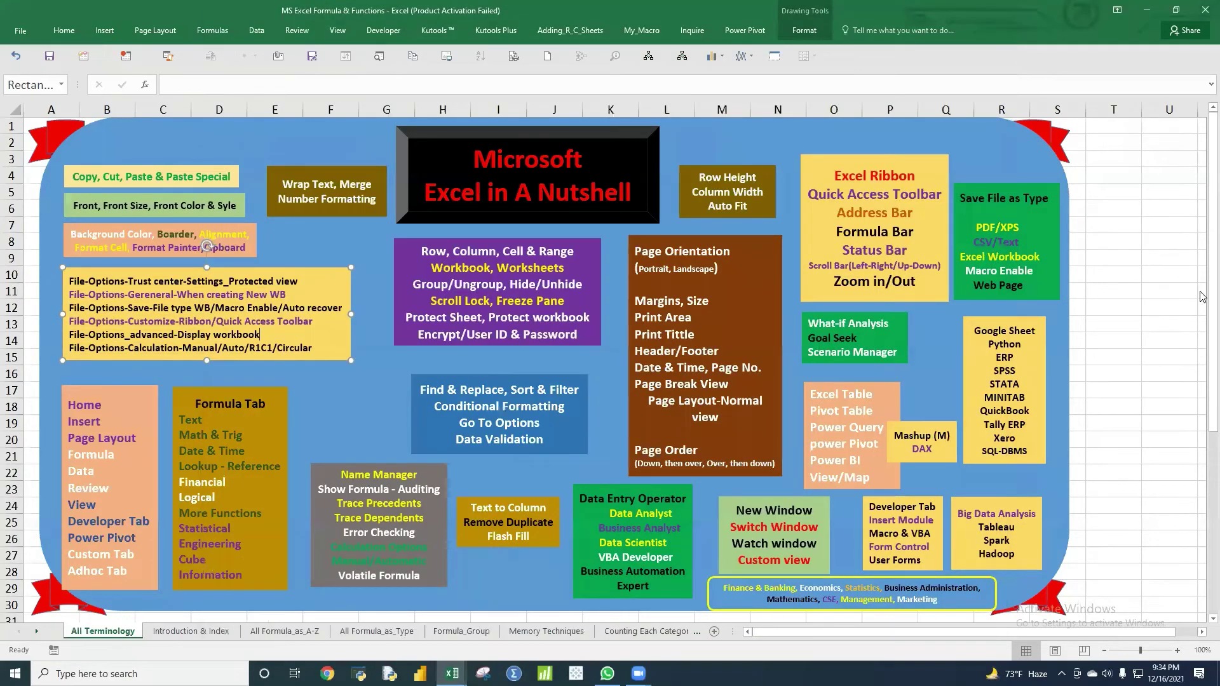
key("Escape")
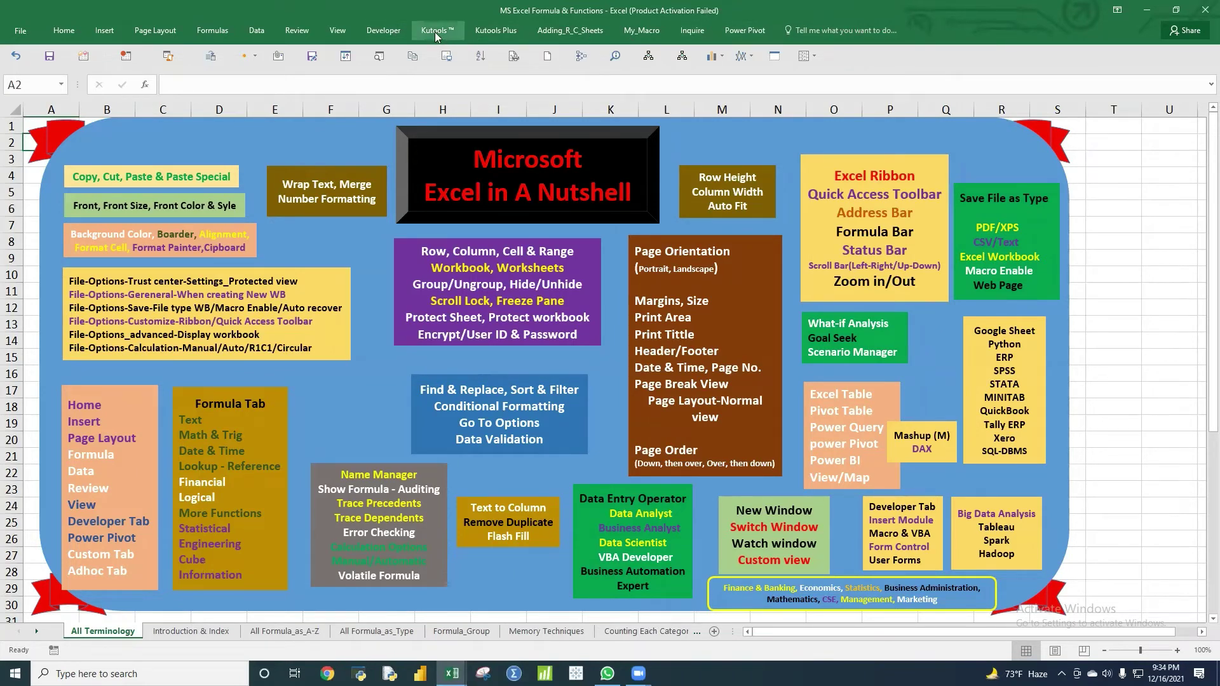
left_click(398, 33)
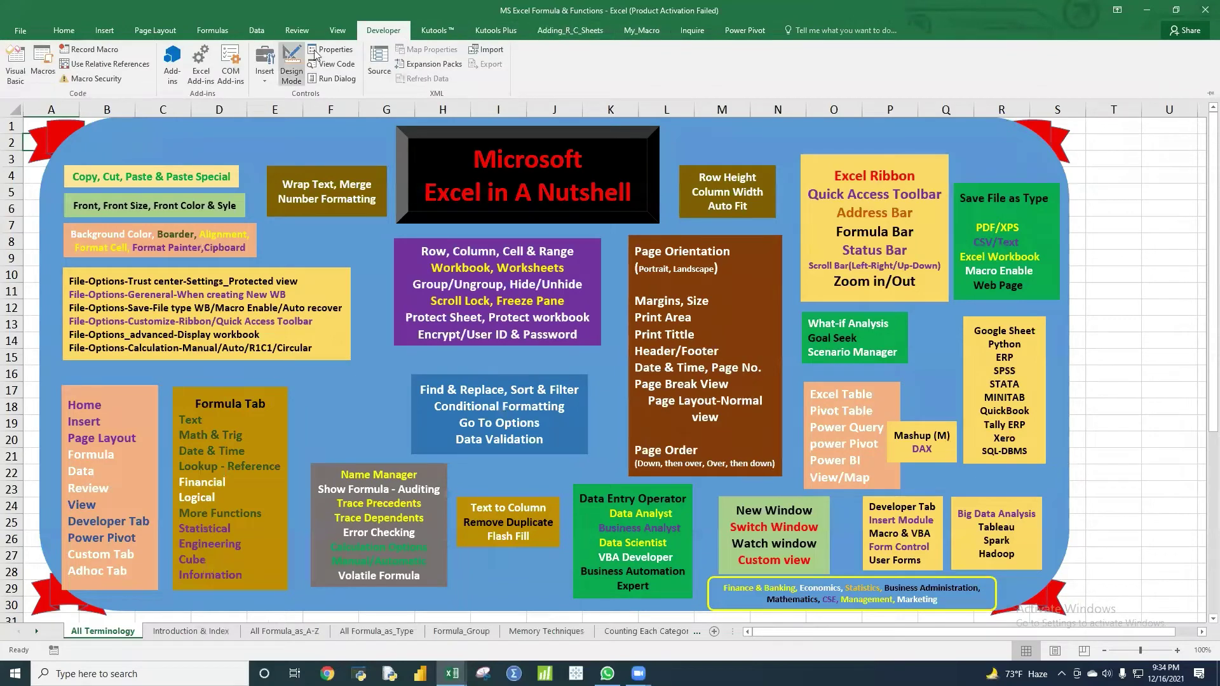
Review the COM Add-ins list (Inquire, Kutools, Power Map, Pivot, View) and close it unchanged
left_click(21, 32)
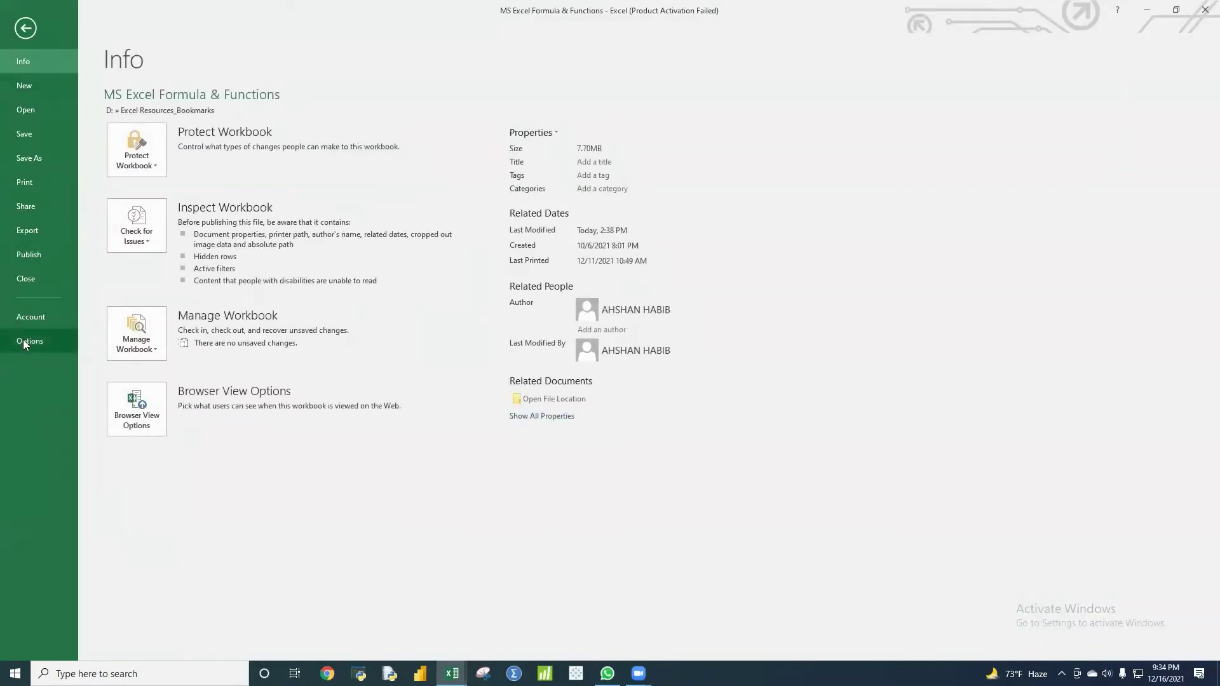
left_click(25, 343)
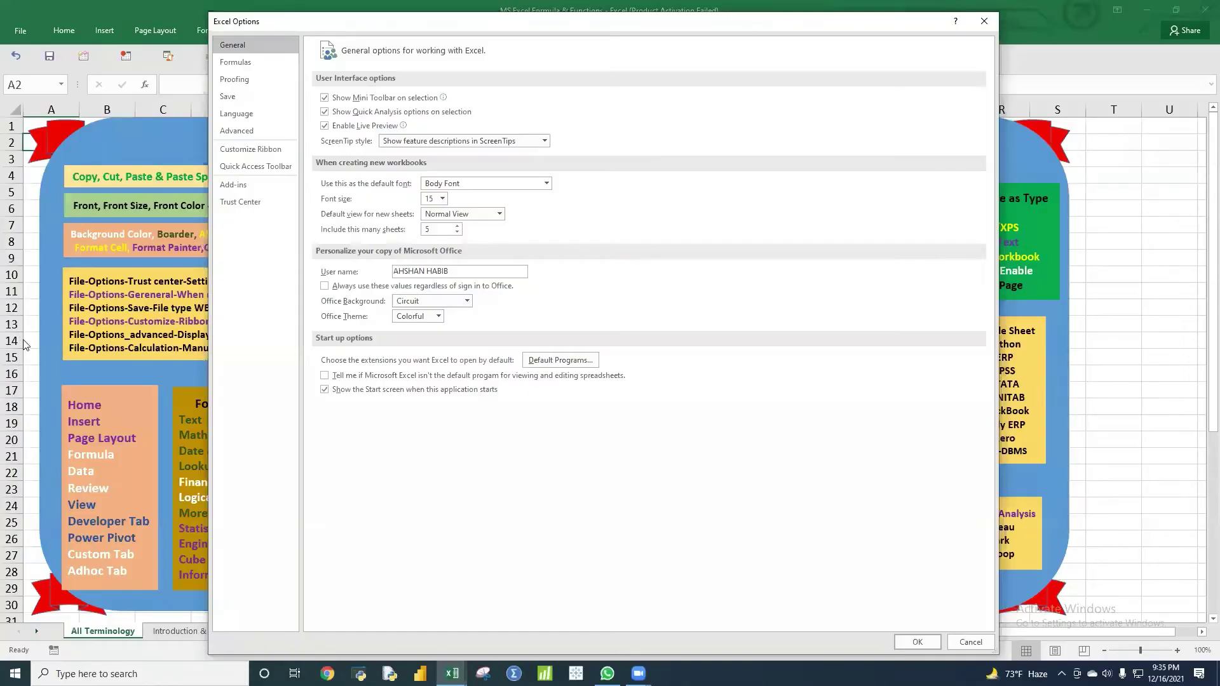
left_click(234, 185)
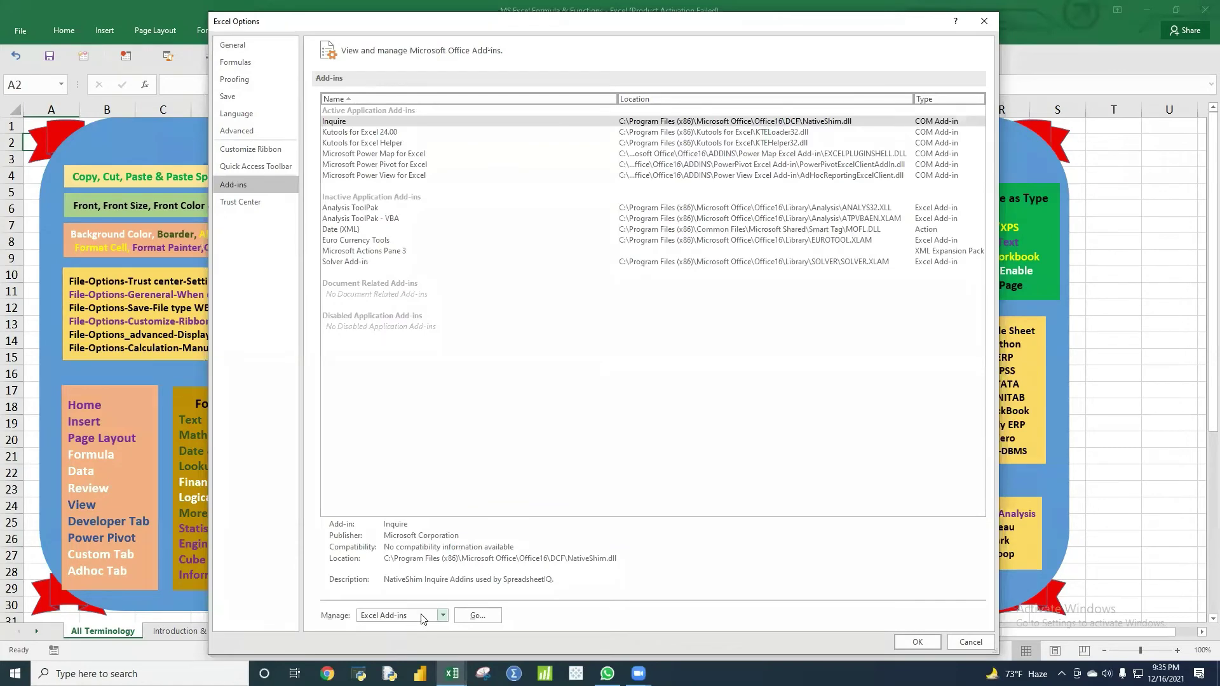
left_click(426, 616)
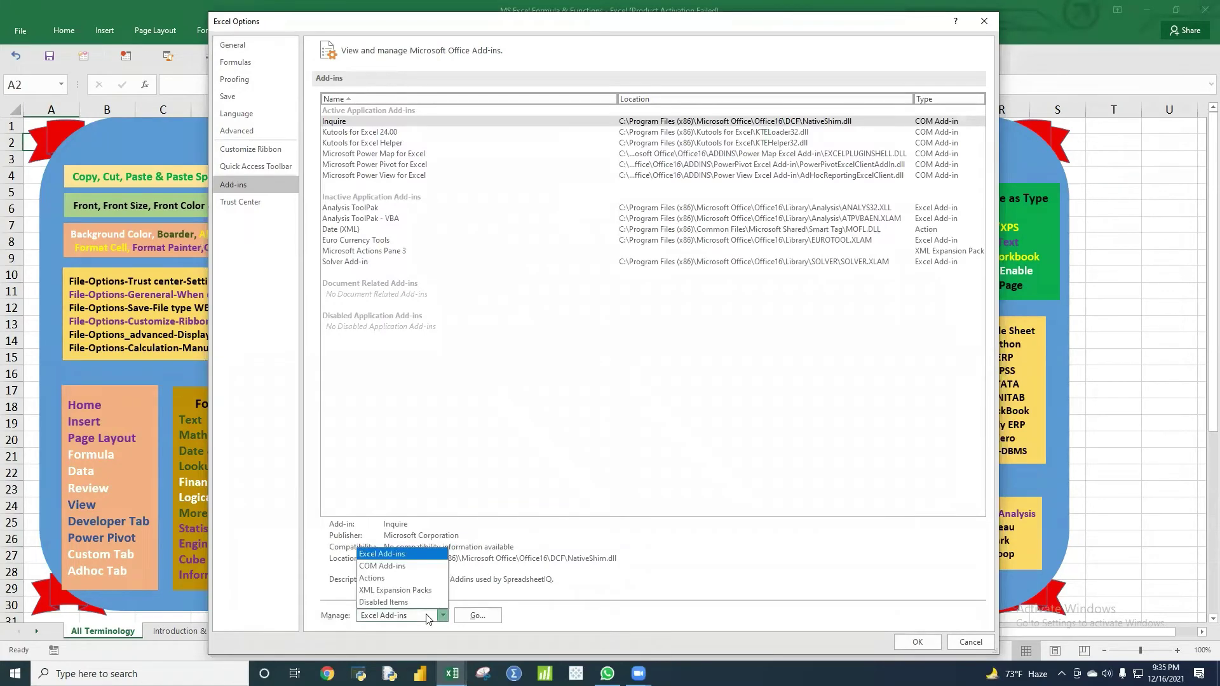
left_click(390, 567)
left_click(477, 614)
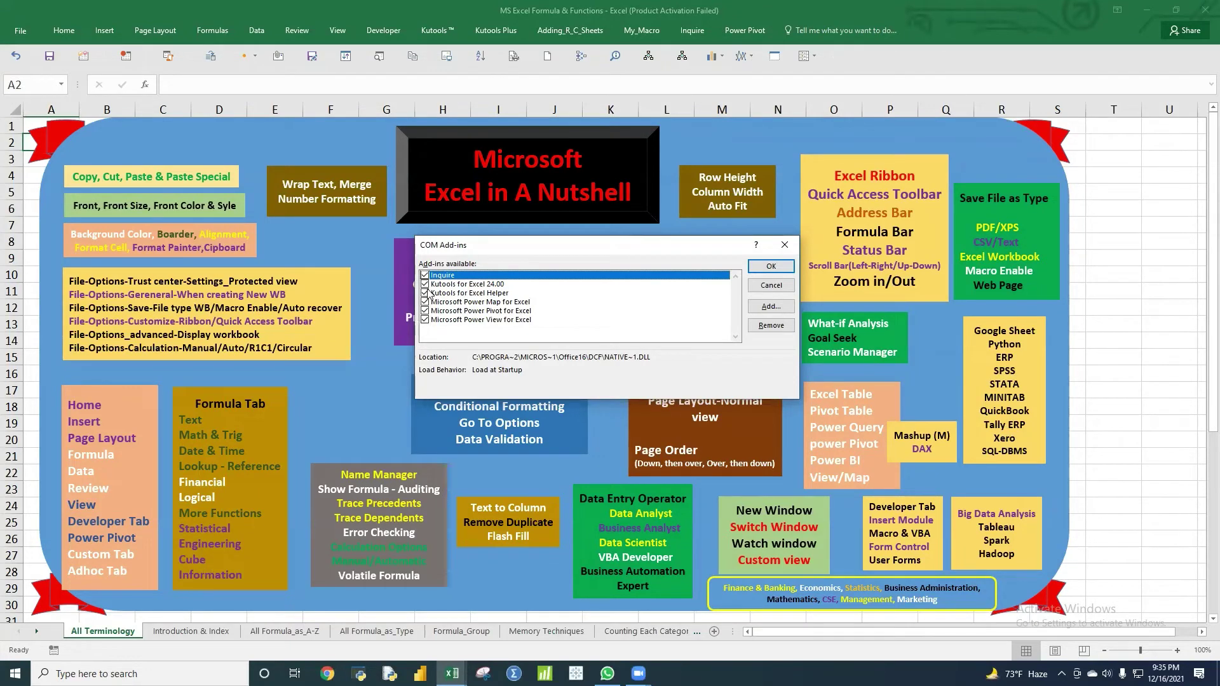
left_click(784, 244)
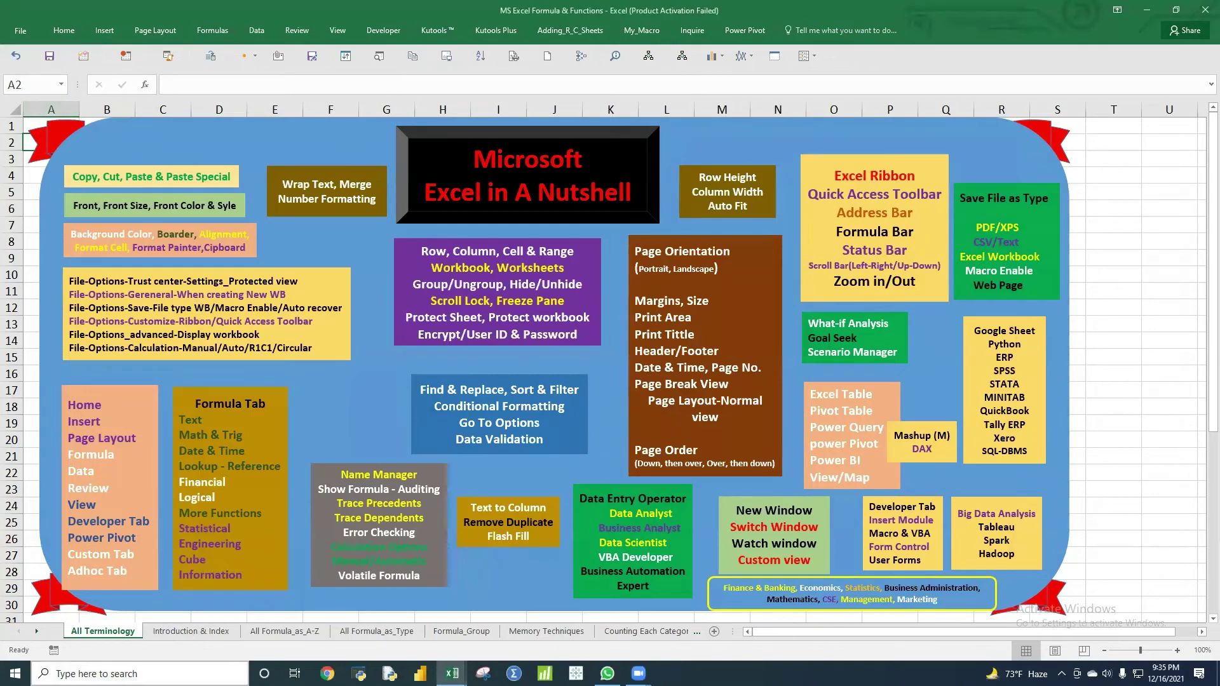
From All Terminology, untick Insert, Page Layout, Formulas and Data in Customize the Ribbon
left_click(181, 631)
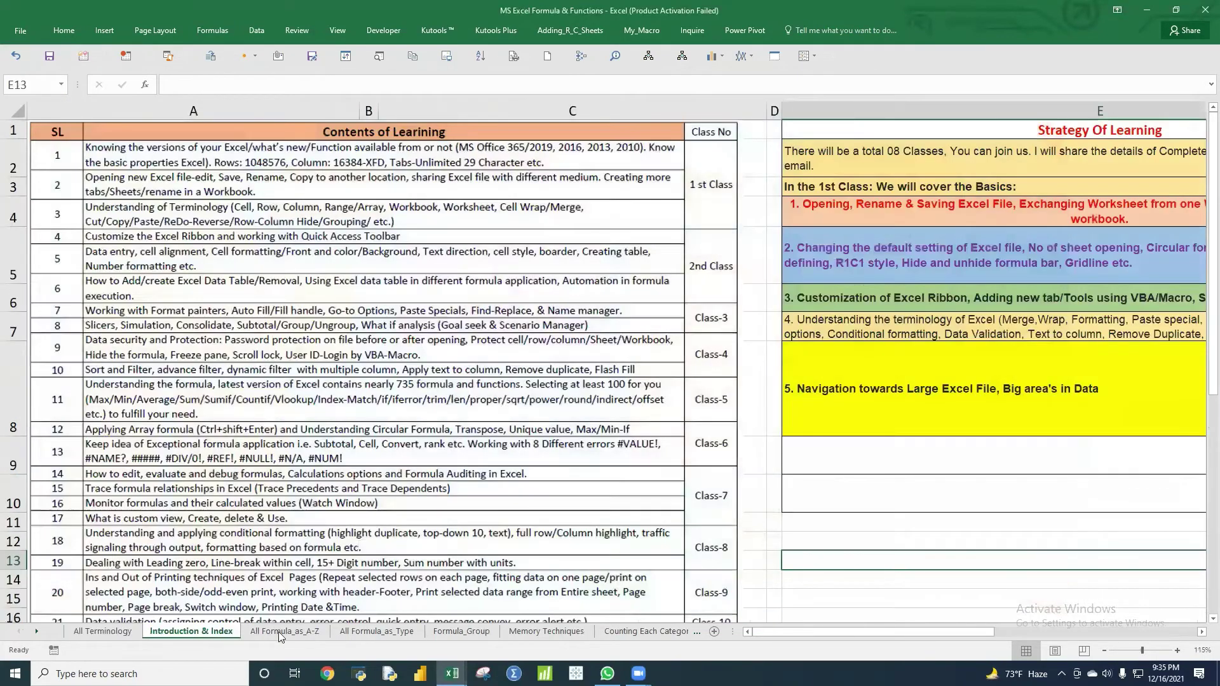
key("ctrl+Page_Up")
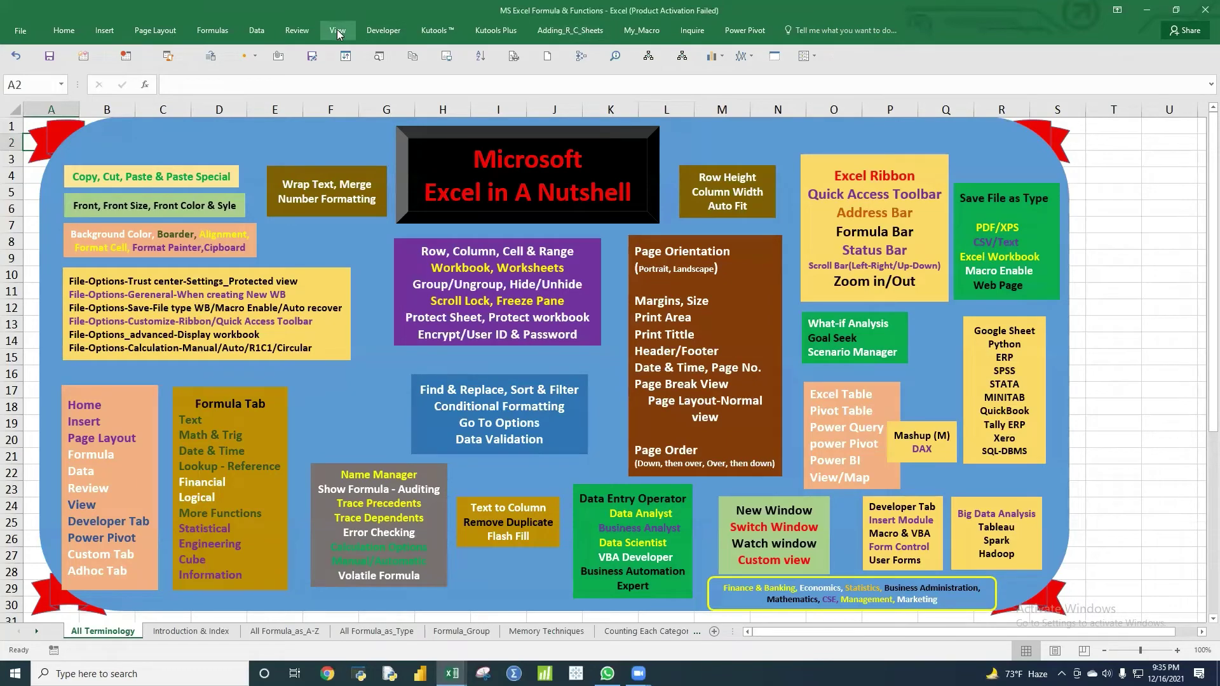
right_click(338, 34)
left_click(378, 74)
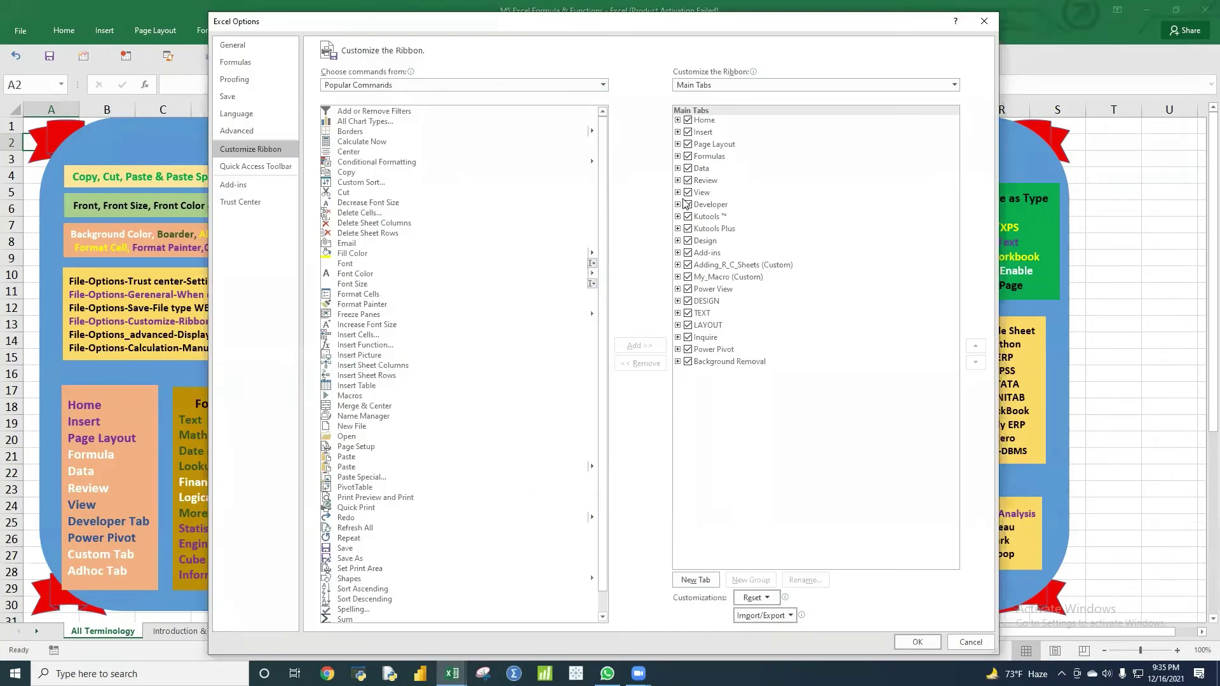
left_click(677, 132)
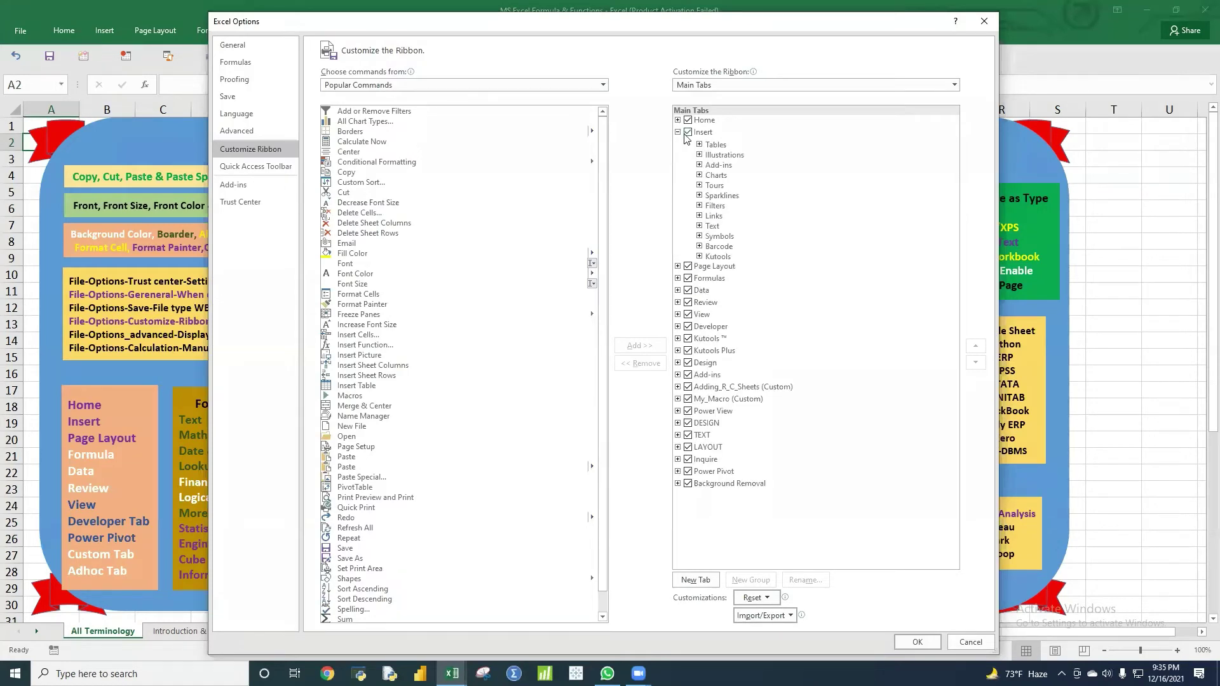
left_click(686, 133)
left_click(687, 266)
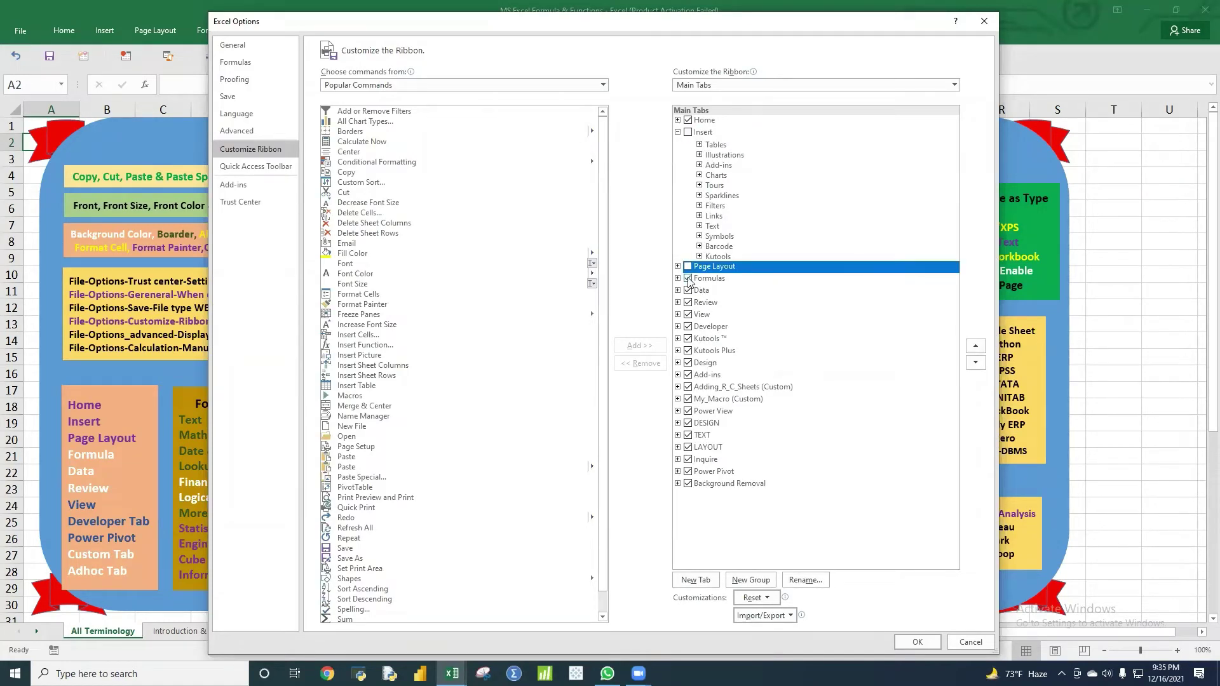
left_click(688, 278)
left_click(687, 290)
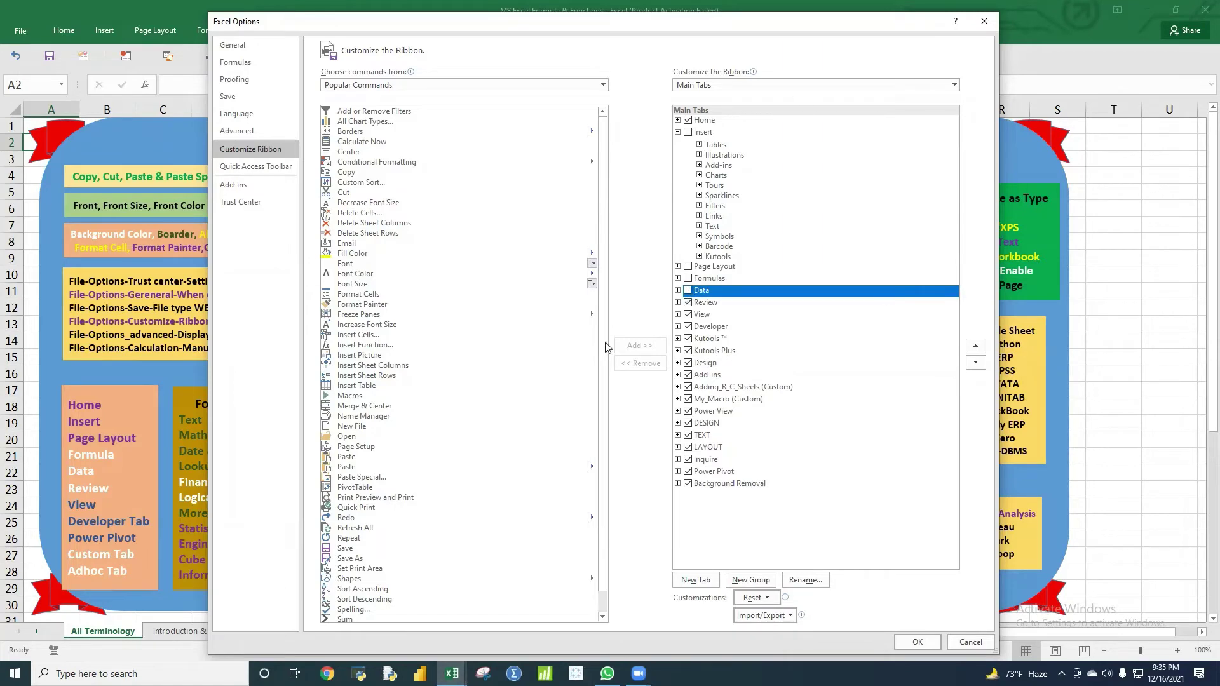
left_click(928, 642)
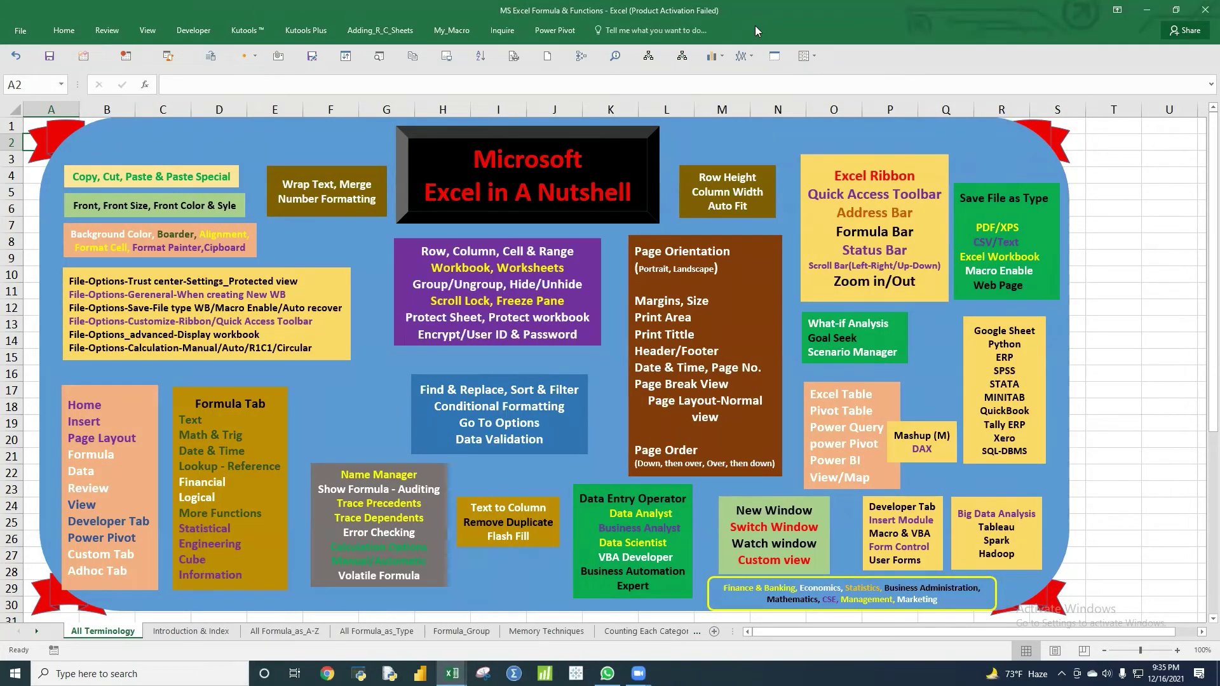
Expand the ribbon and hide the formula bar and row/column headings
key("ctrl+F1")
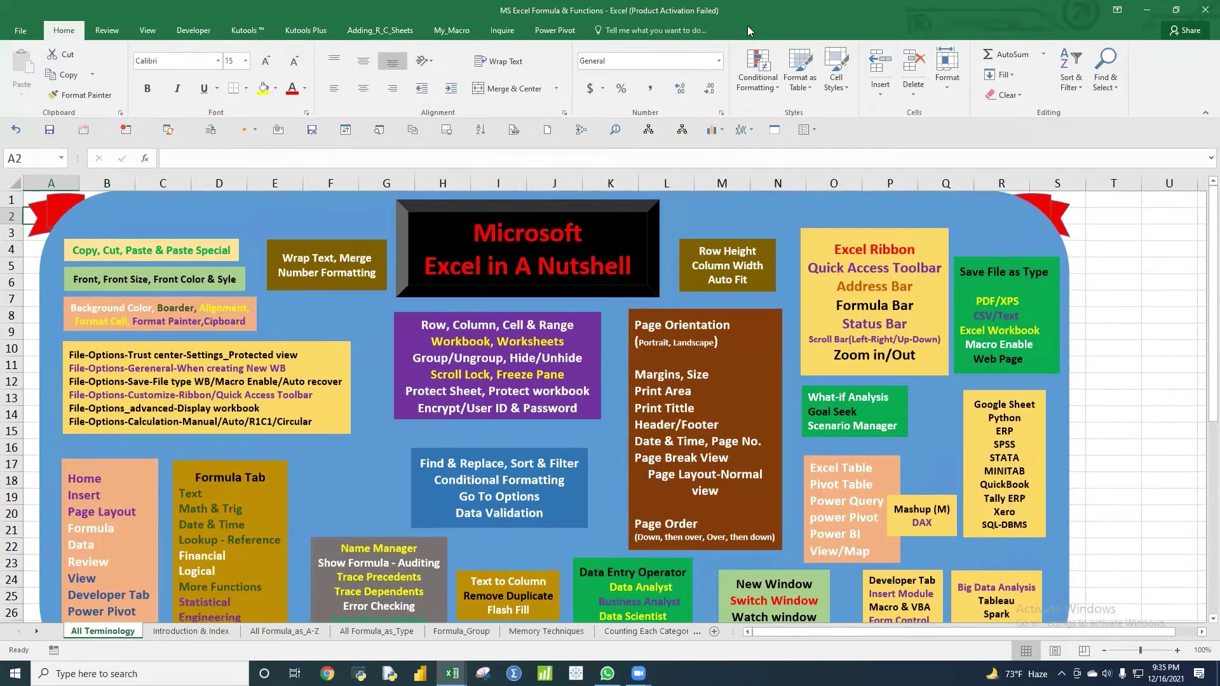
left_click(148, 31)
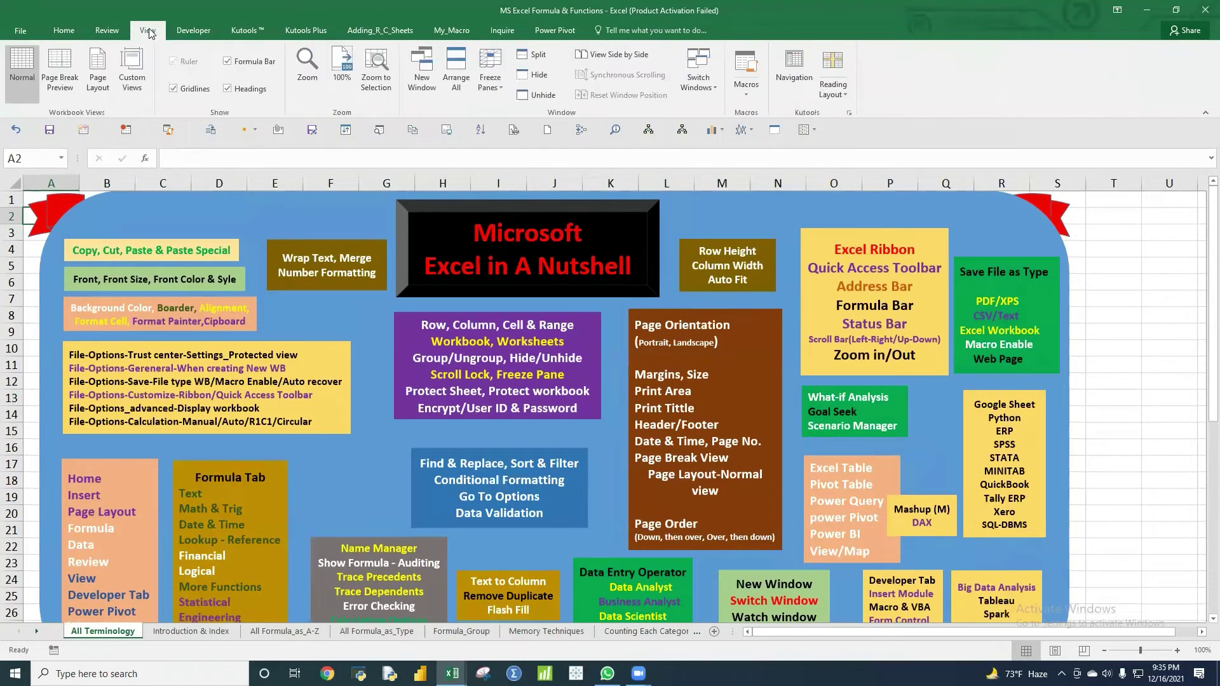
left_click(228, 61)
left_click(228, 89)
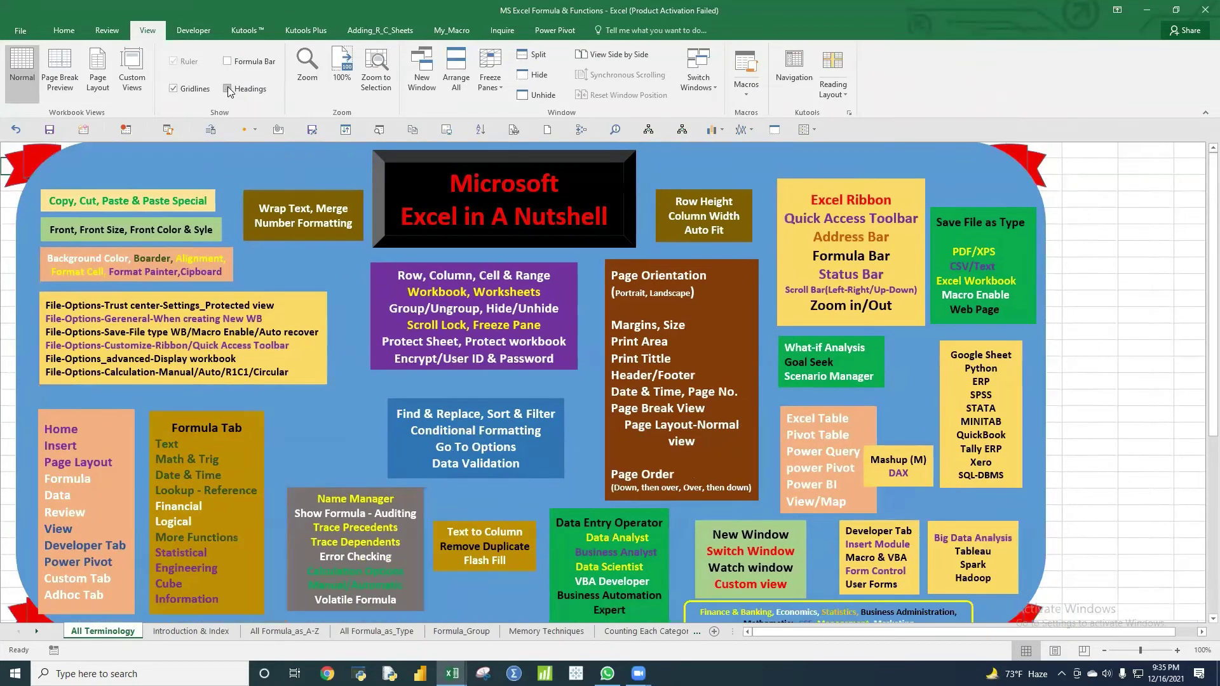
Browse the Kutools and Developer tabs, cancel a stray 'er' entry, and restore formula bar and headings
left_click(258, 34)
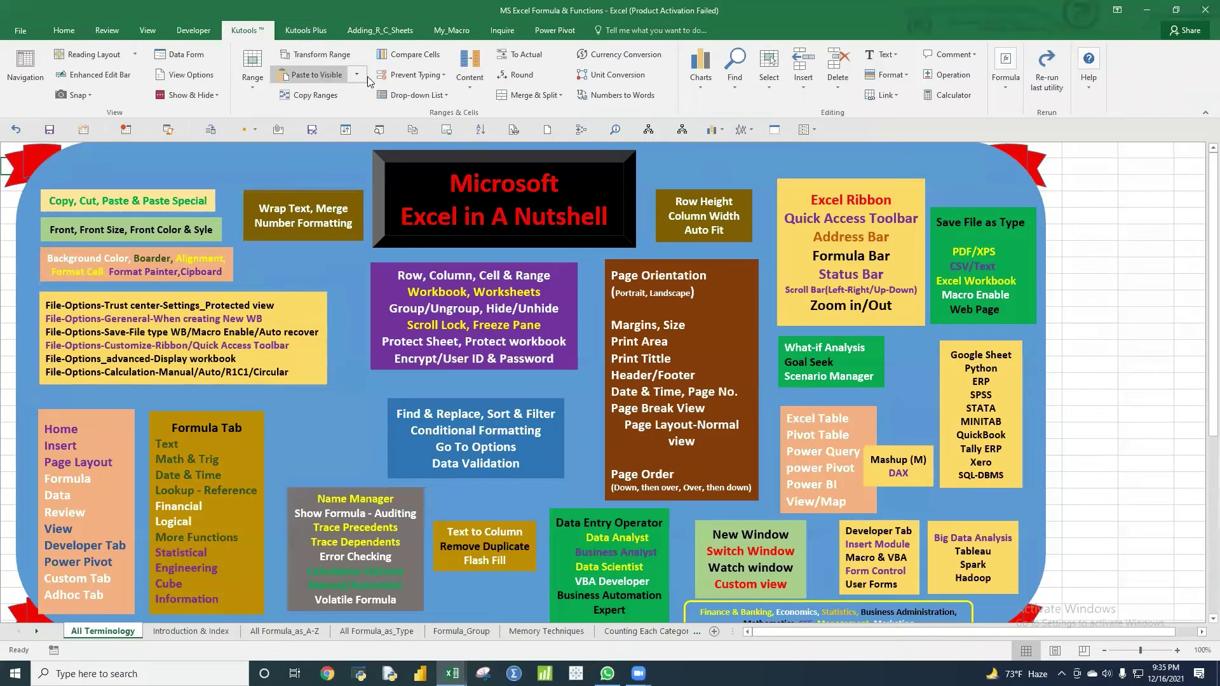
left_click(194, 31)
left_click(148, 31)
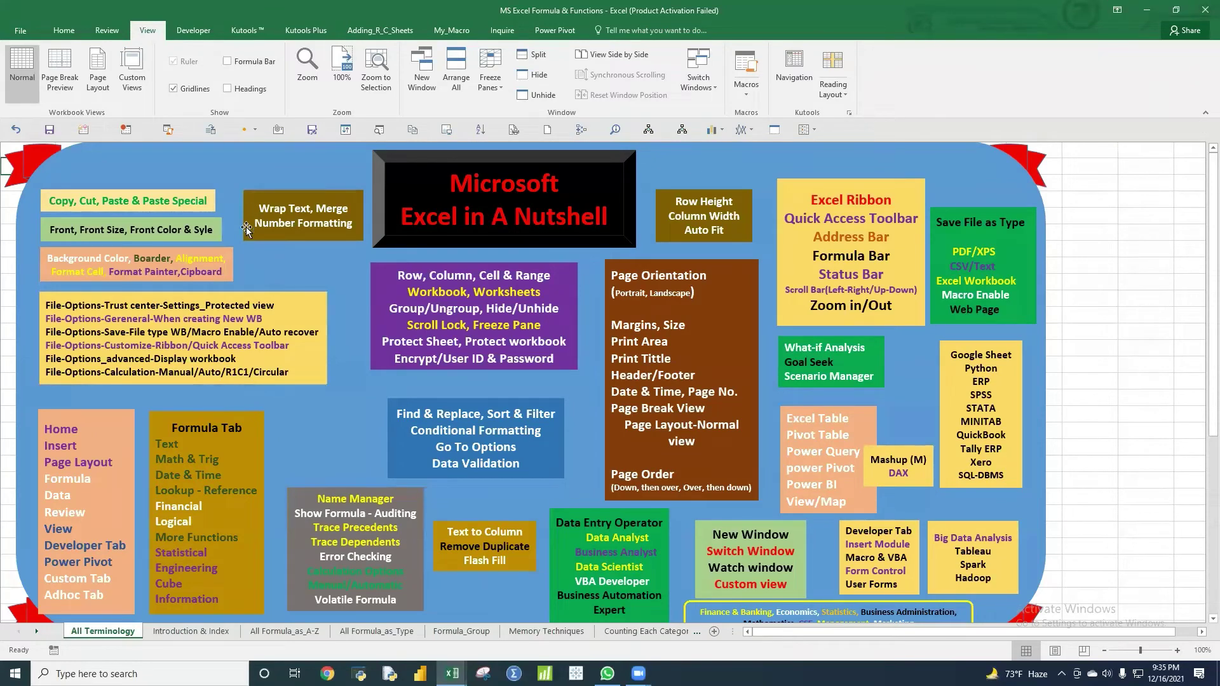
type("er")
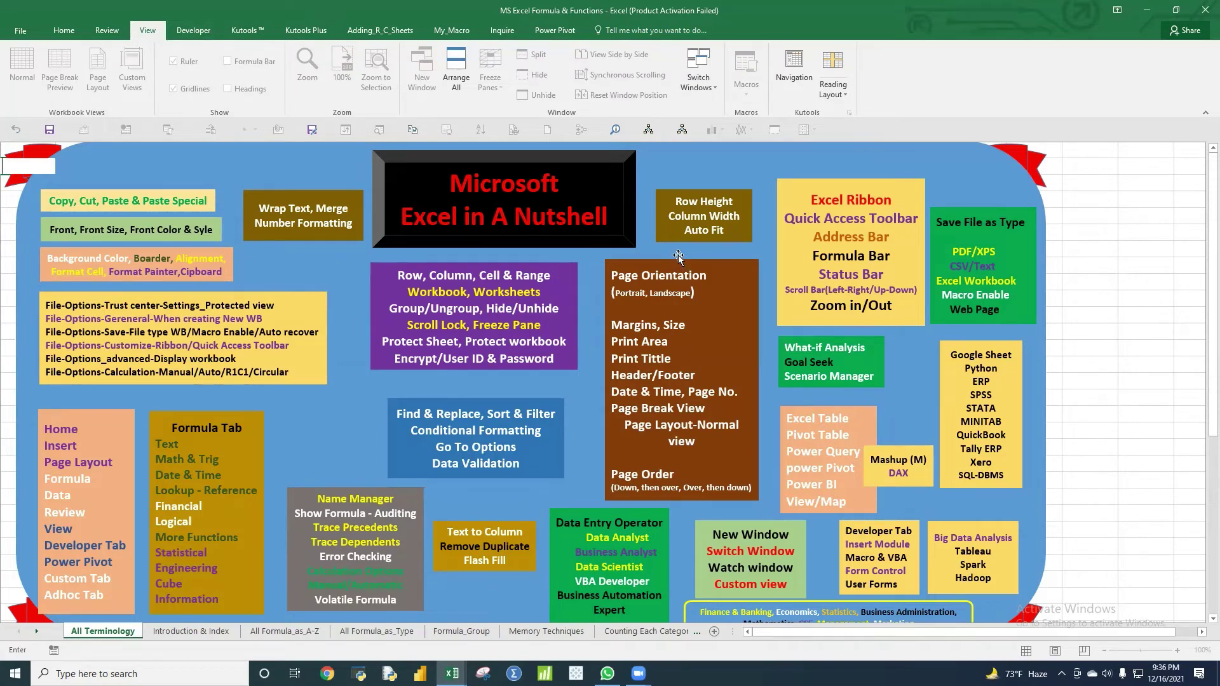
key("Escape")
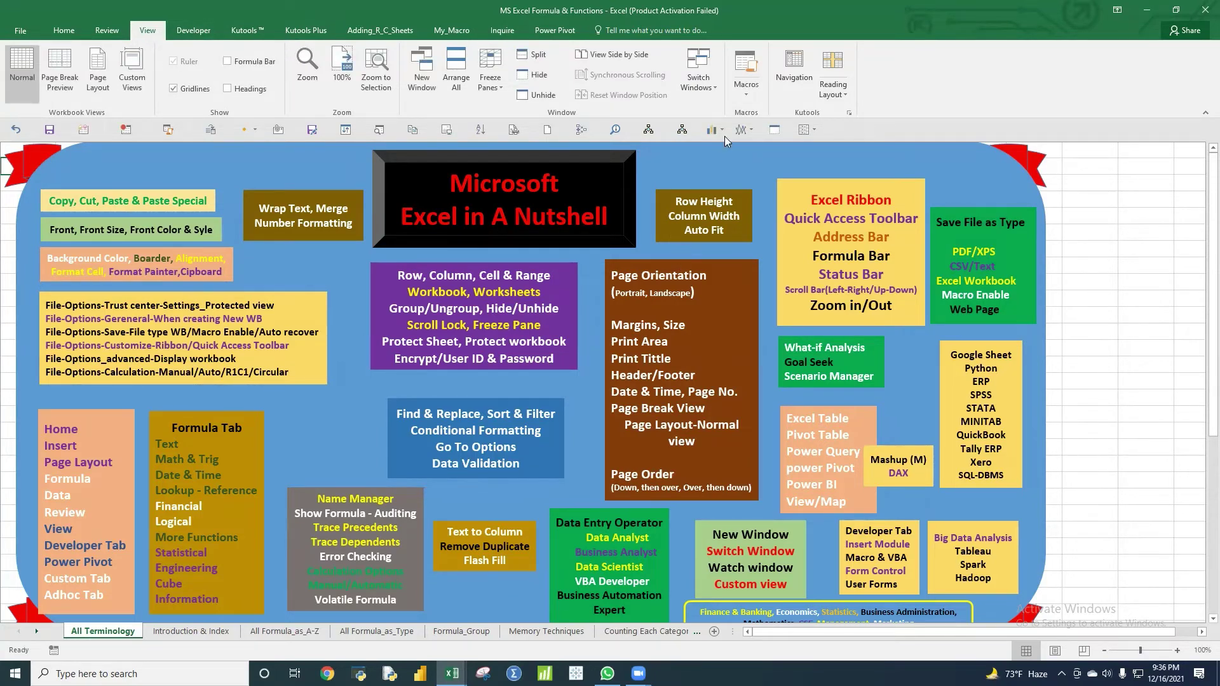
left_click(228, 61)
left_click(227, 88)
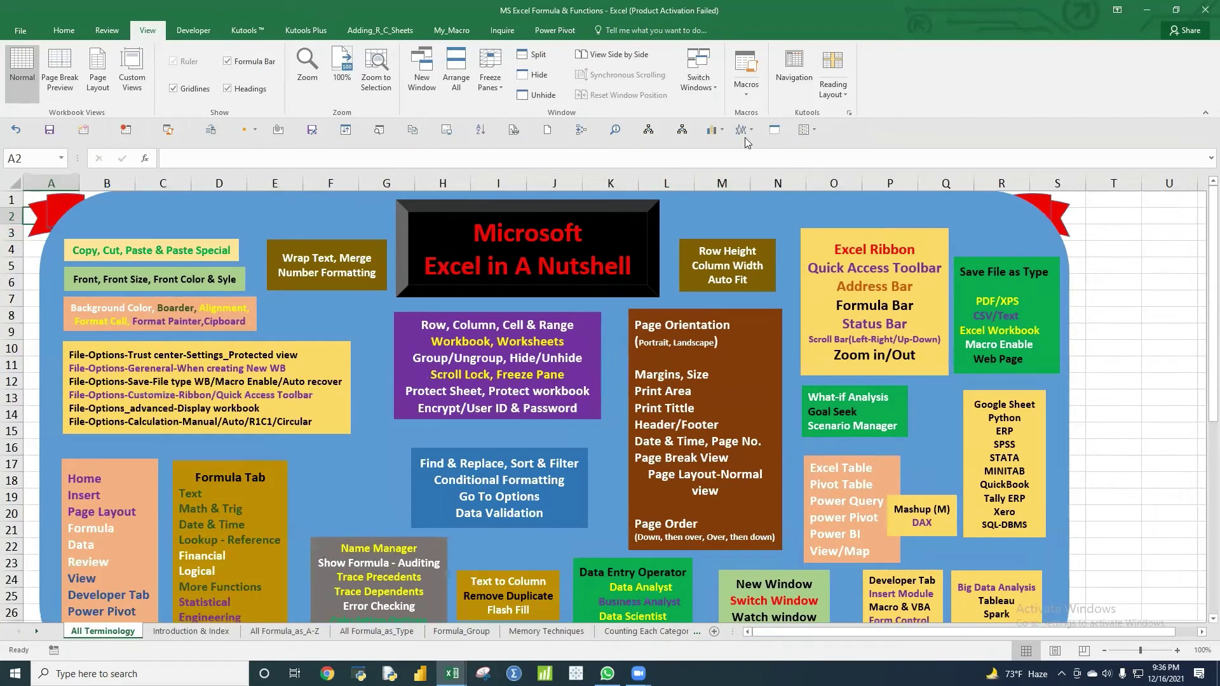
left_click(21, 30)
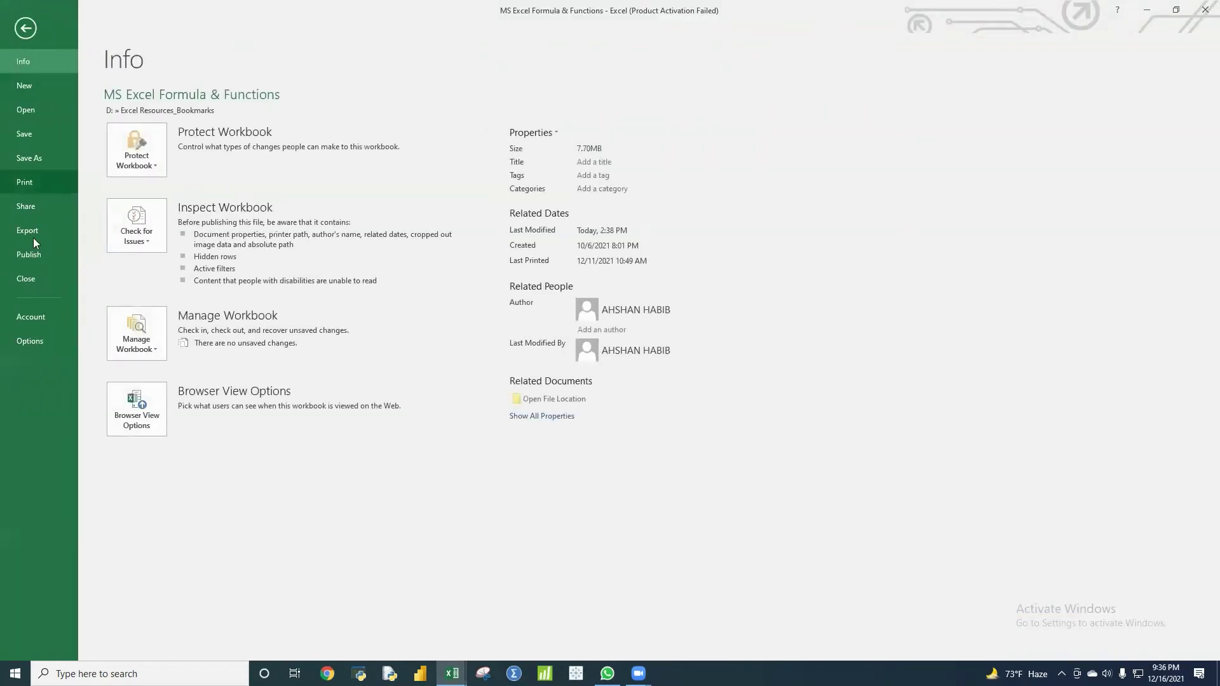
left_click(28, 343)
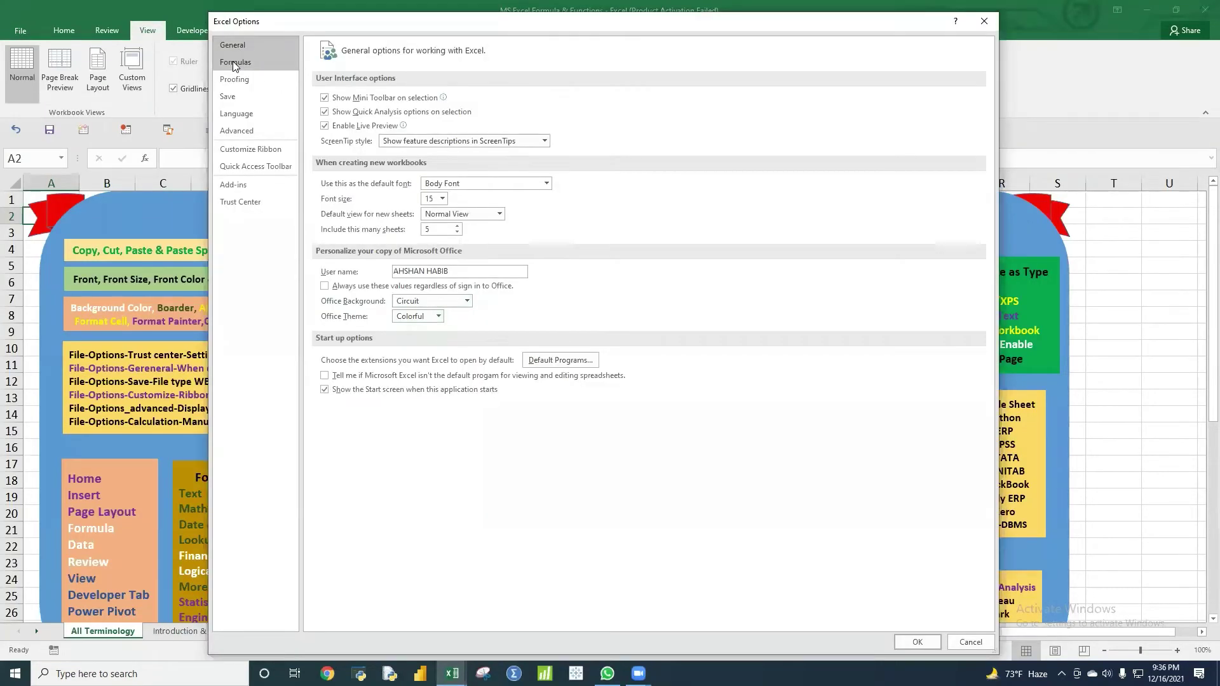
left_click(232, 61)
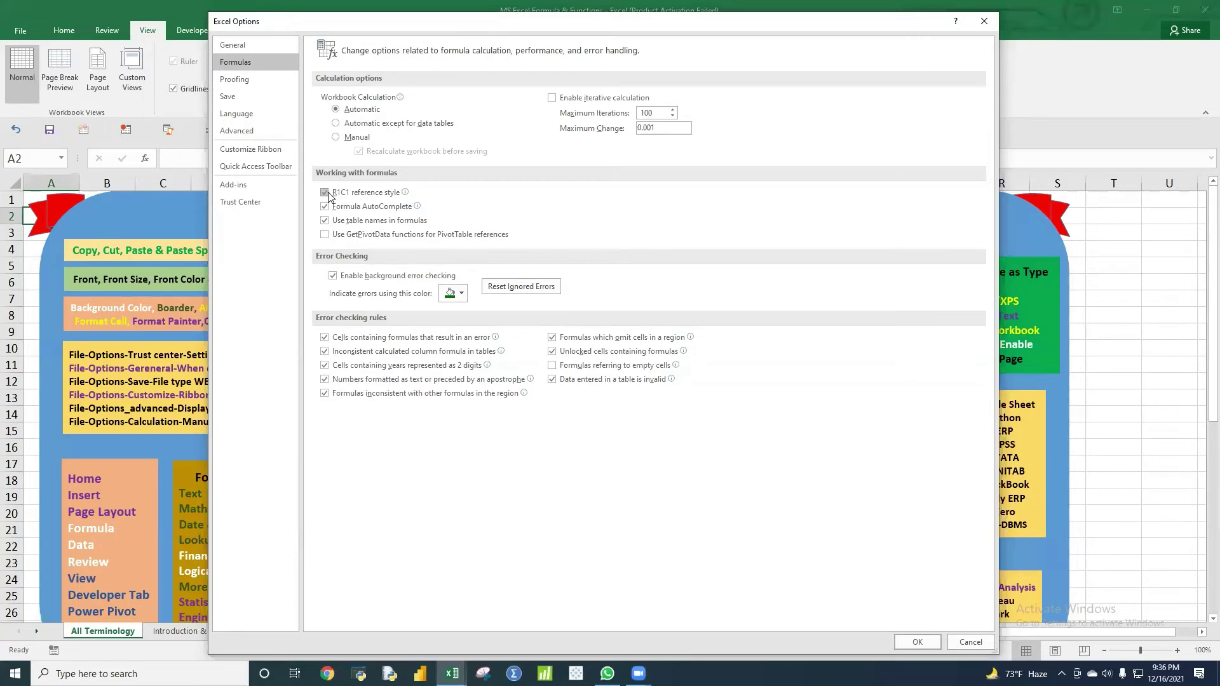
left_click(921, 644)
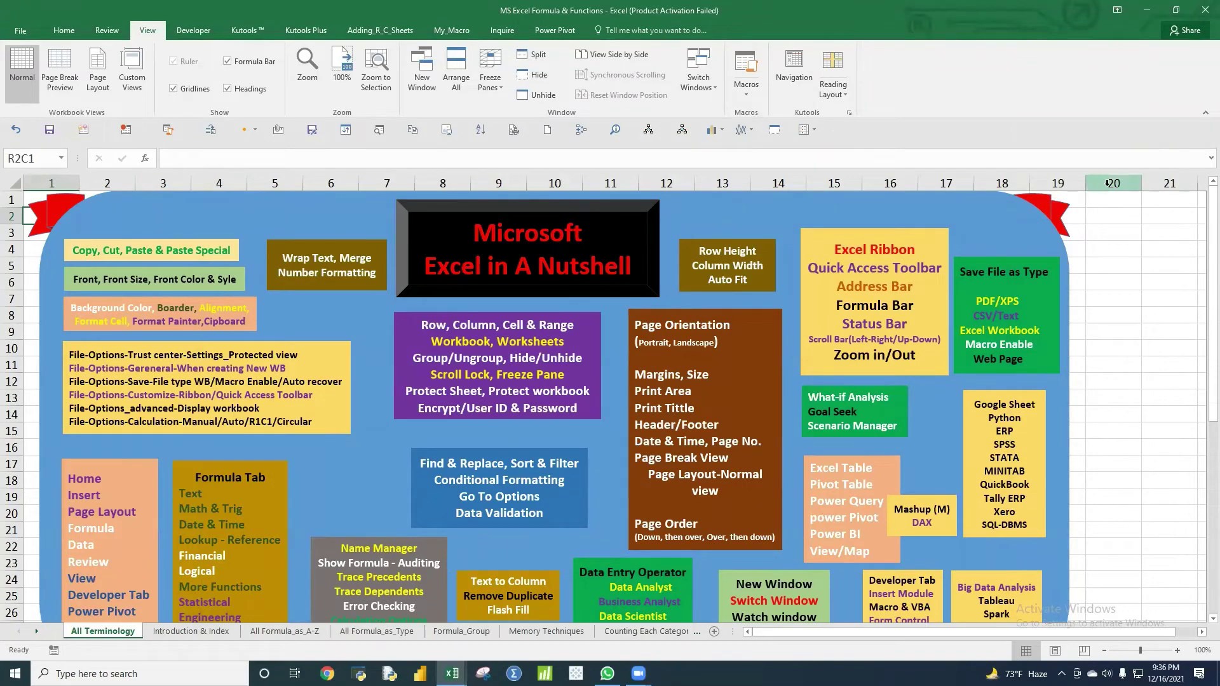
left_click(20, 30)
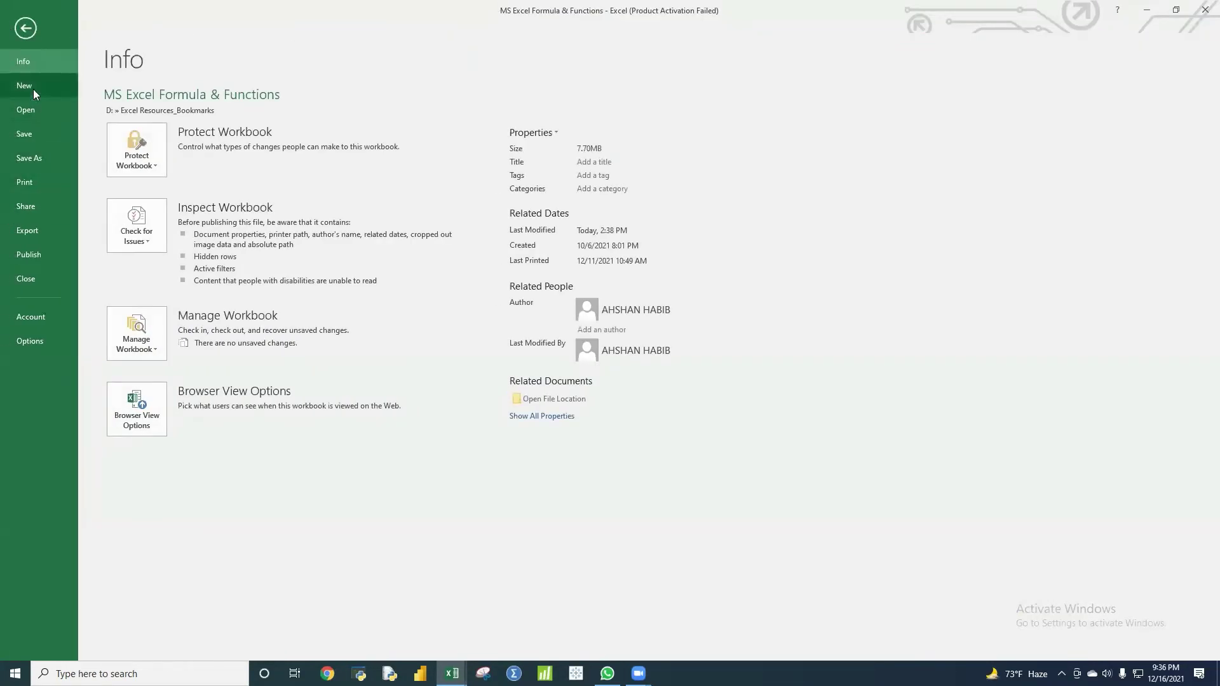
left_click(39, 337)
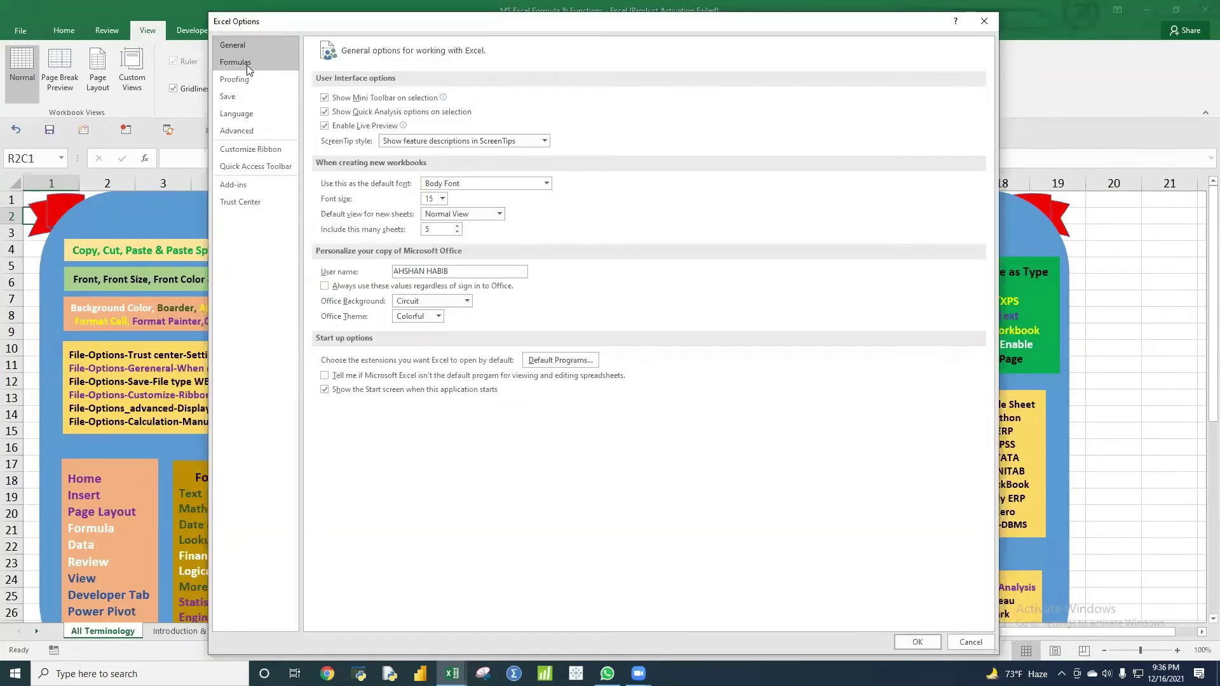
left_click(241, 62)
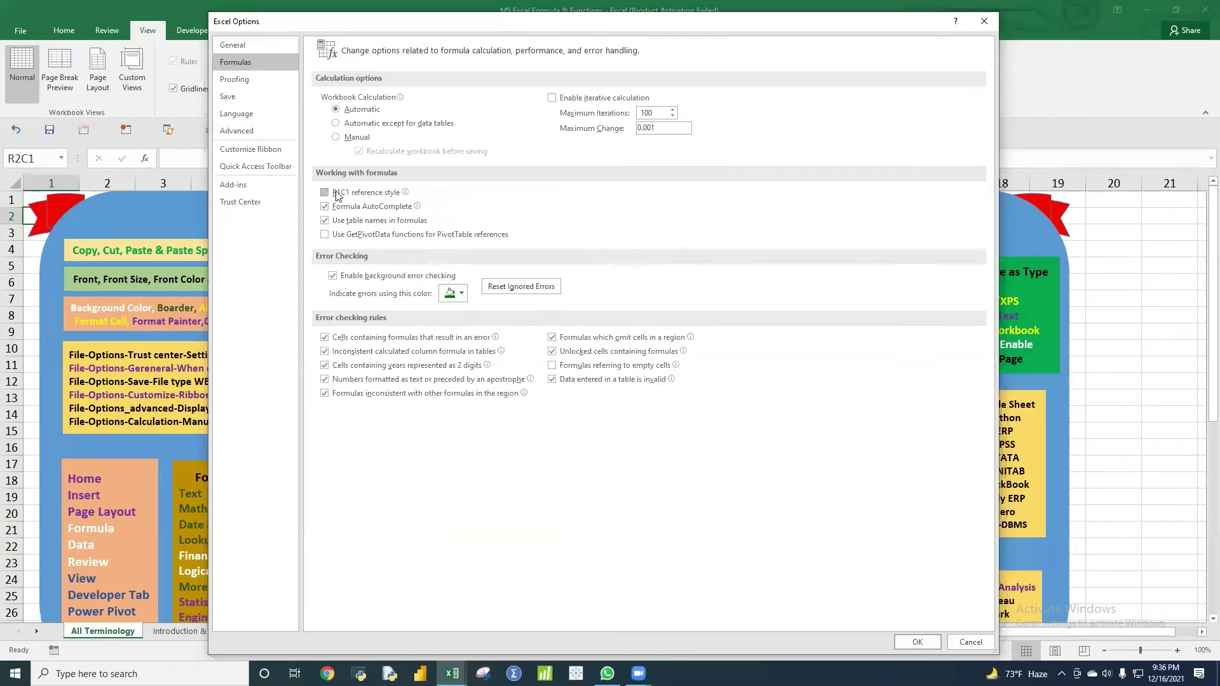
left_click(917, 642)
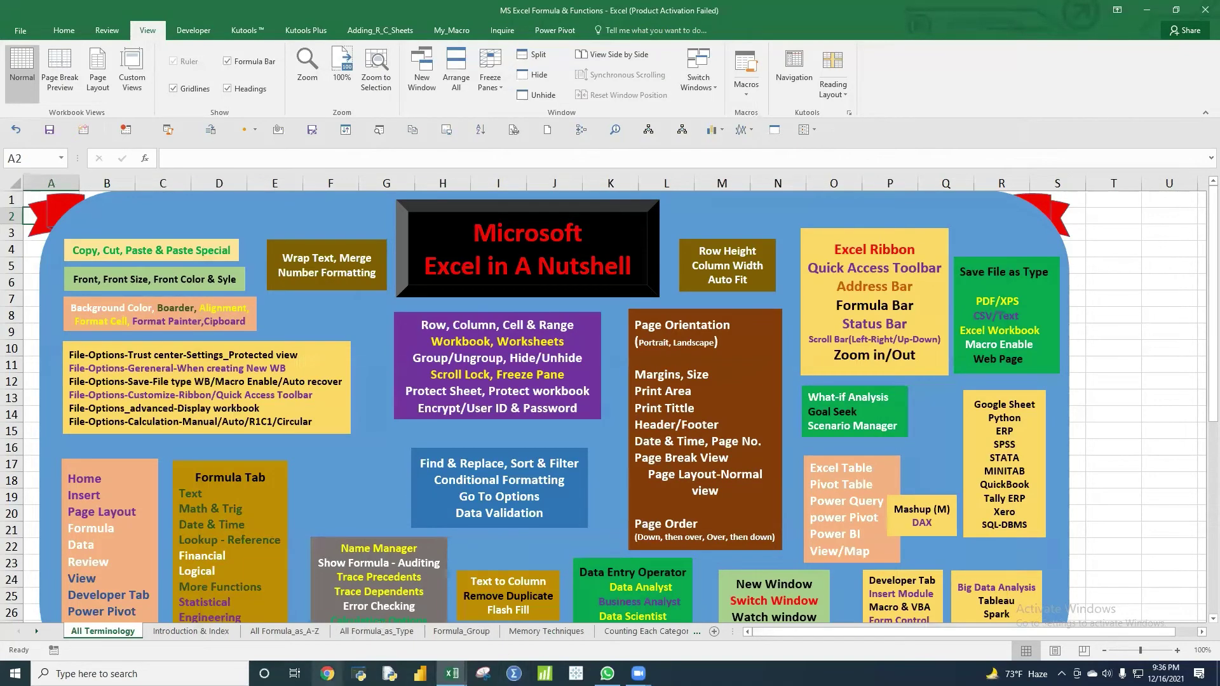
Bring the Apps for MS Excel Learing workbook to the front from the taskbar
left_click(328, 673)
mouse_move(451, 673)
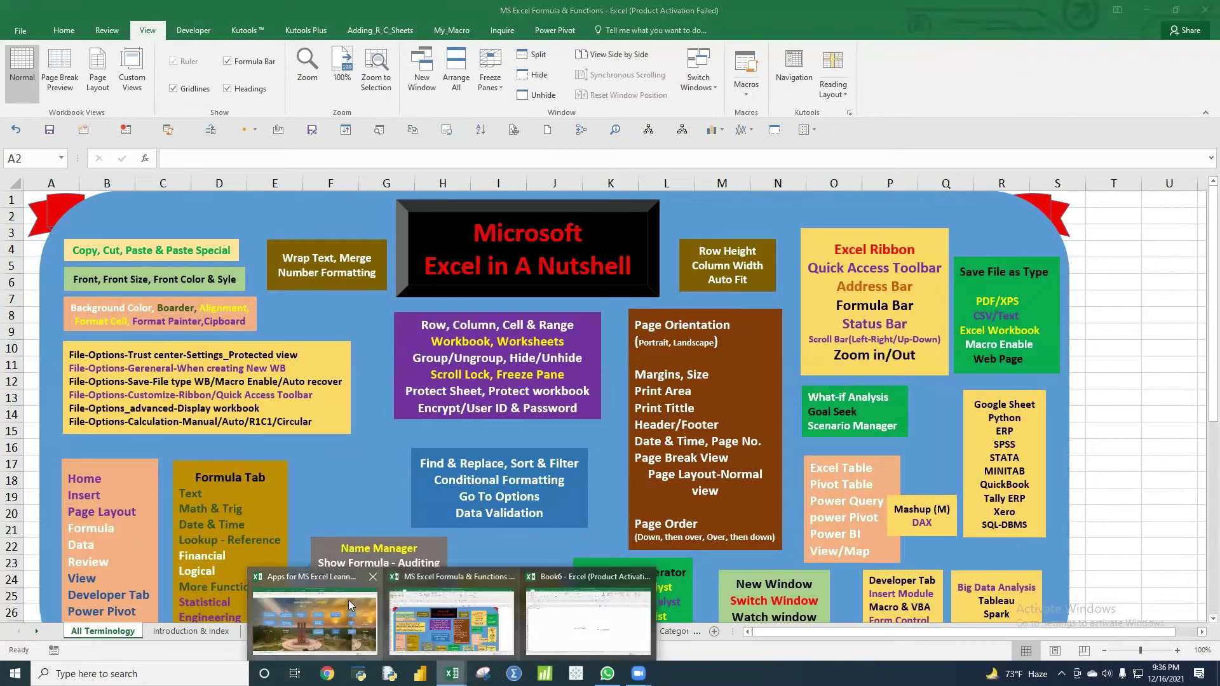
left_click(348, 600)
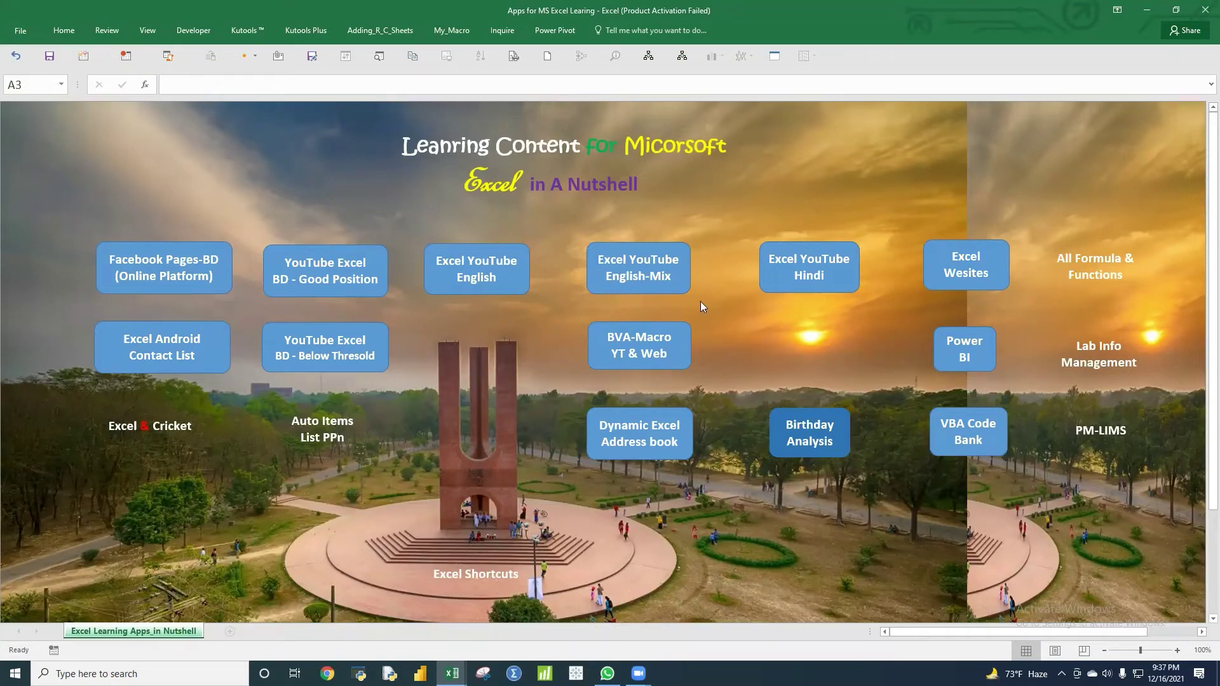
Open the BVA-Macro YT & Web link and browse its YouTube channel pages
left_click(634, 348)
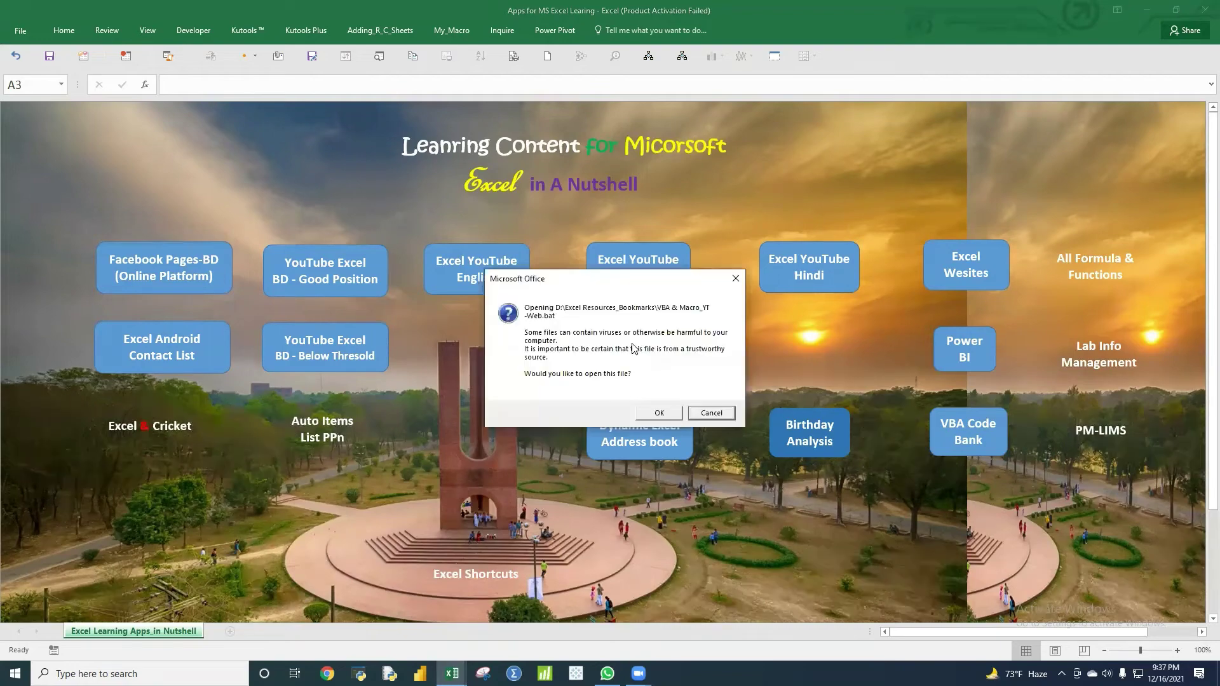
left_click(637, 410)
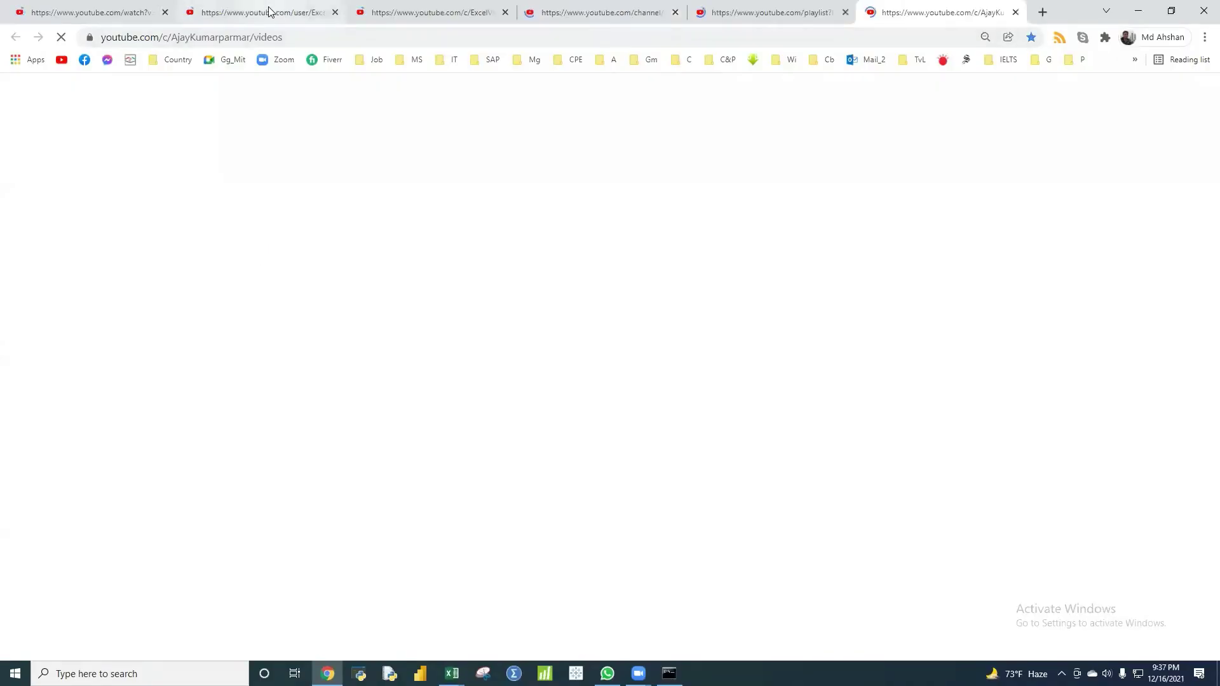
left_click(274, 11)
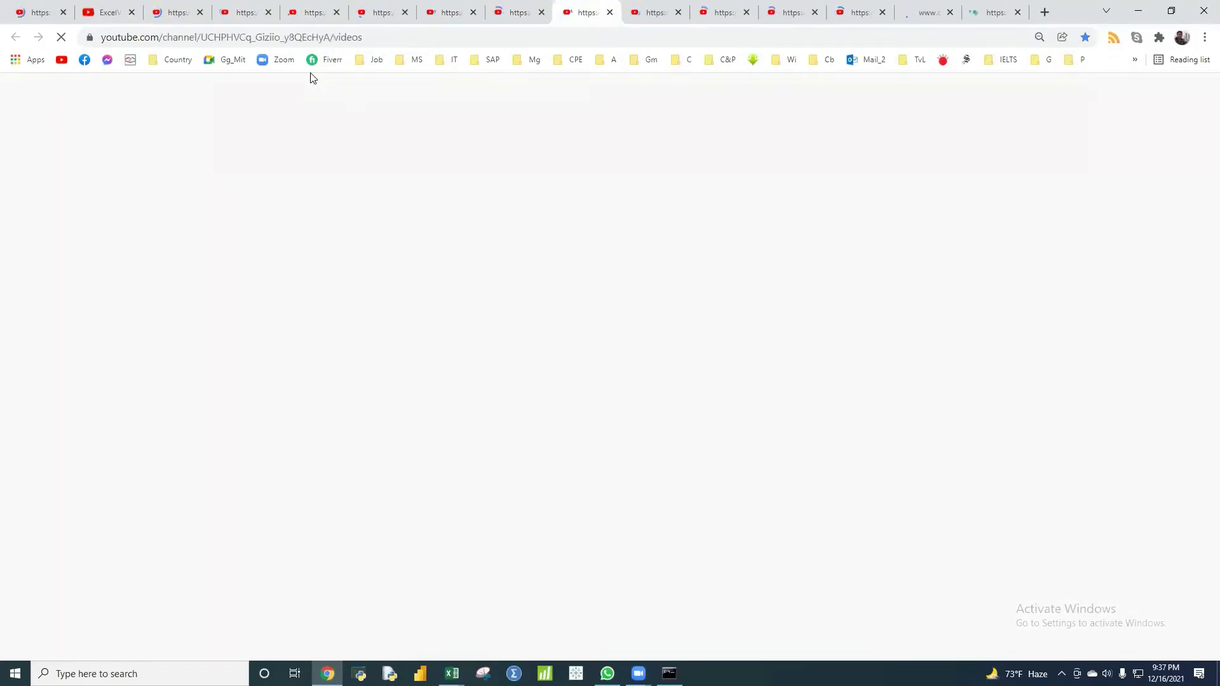
key("ctrl+Tab")
key("ctrl+Tab")
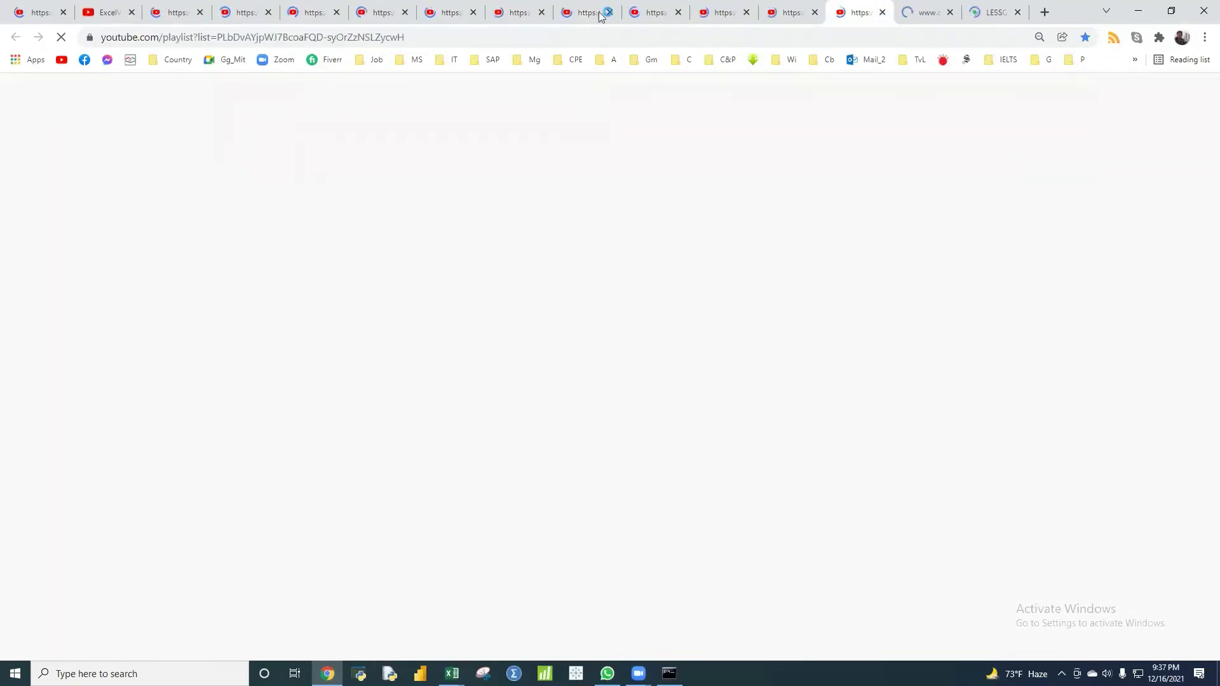
Close both browser windows and dismiss each 'Windows cannot find' link error
left_click(1202, 16)
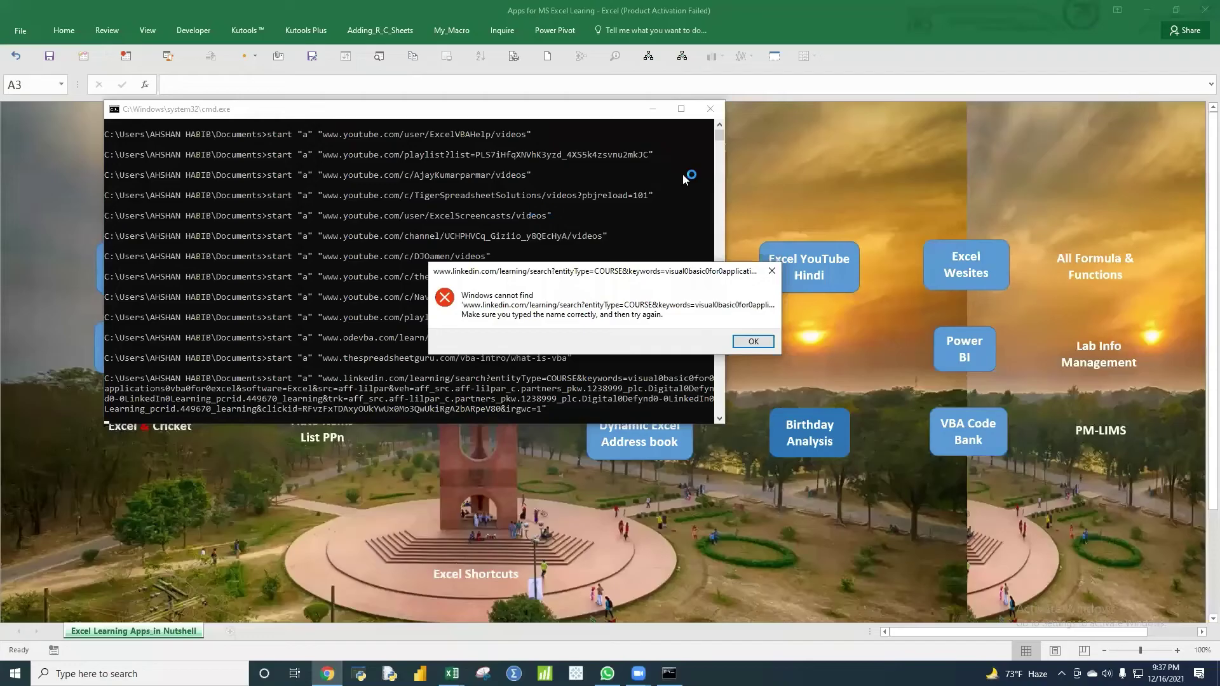
left_click(752, 341)
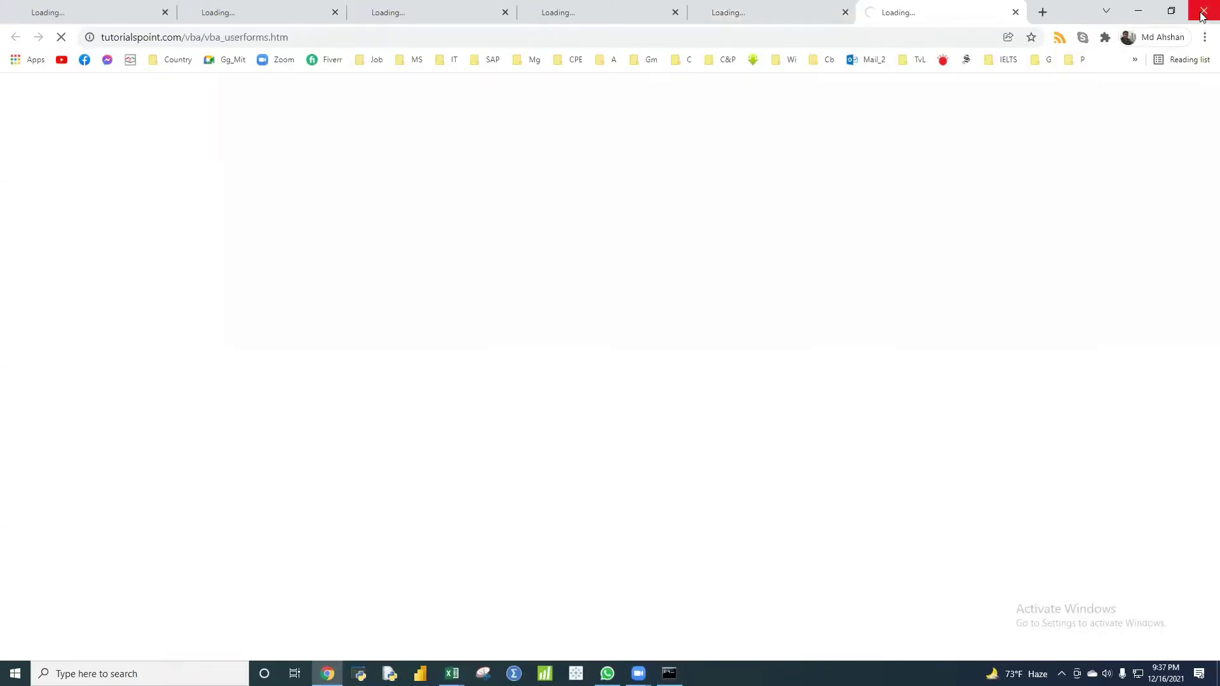
left_click(1203, 14)
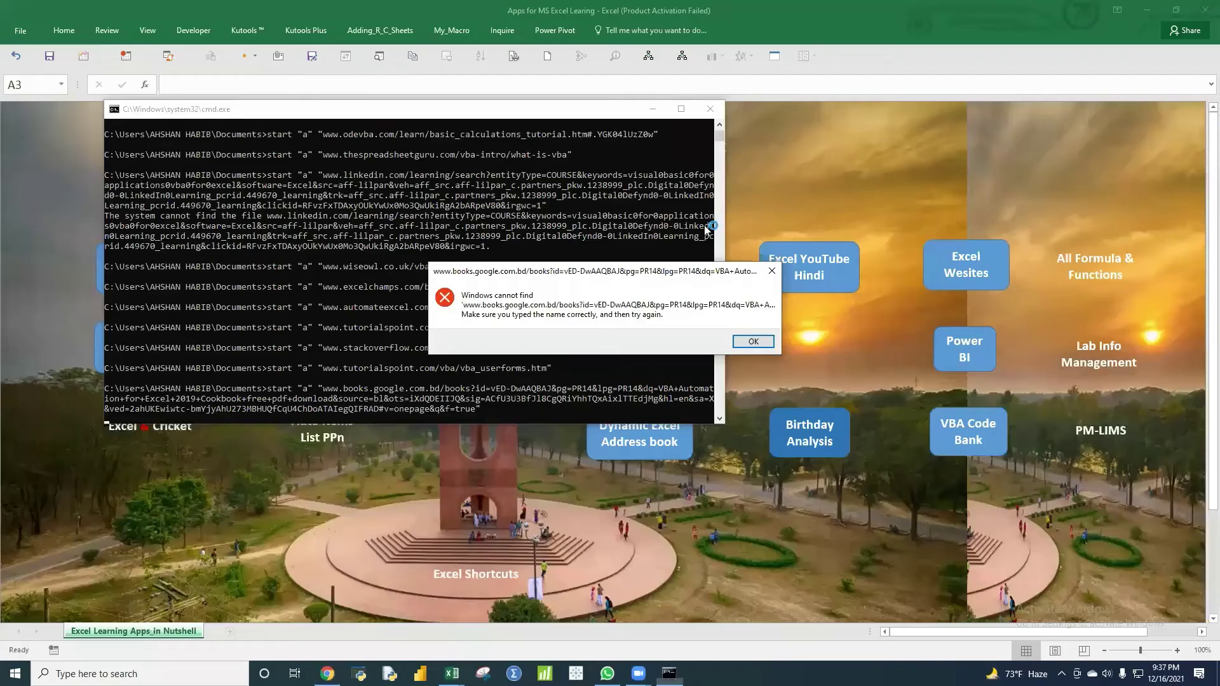
left_click(752, 342)
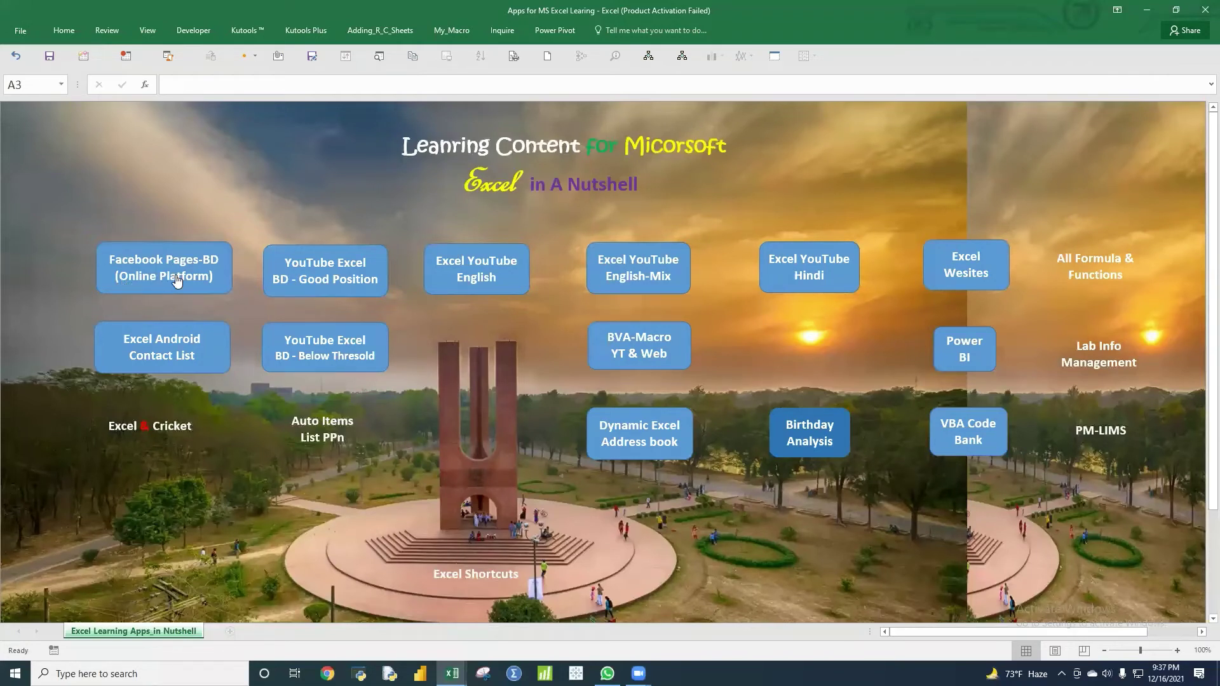
left_click(144, 260)
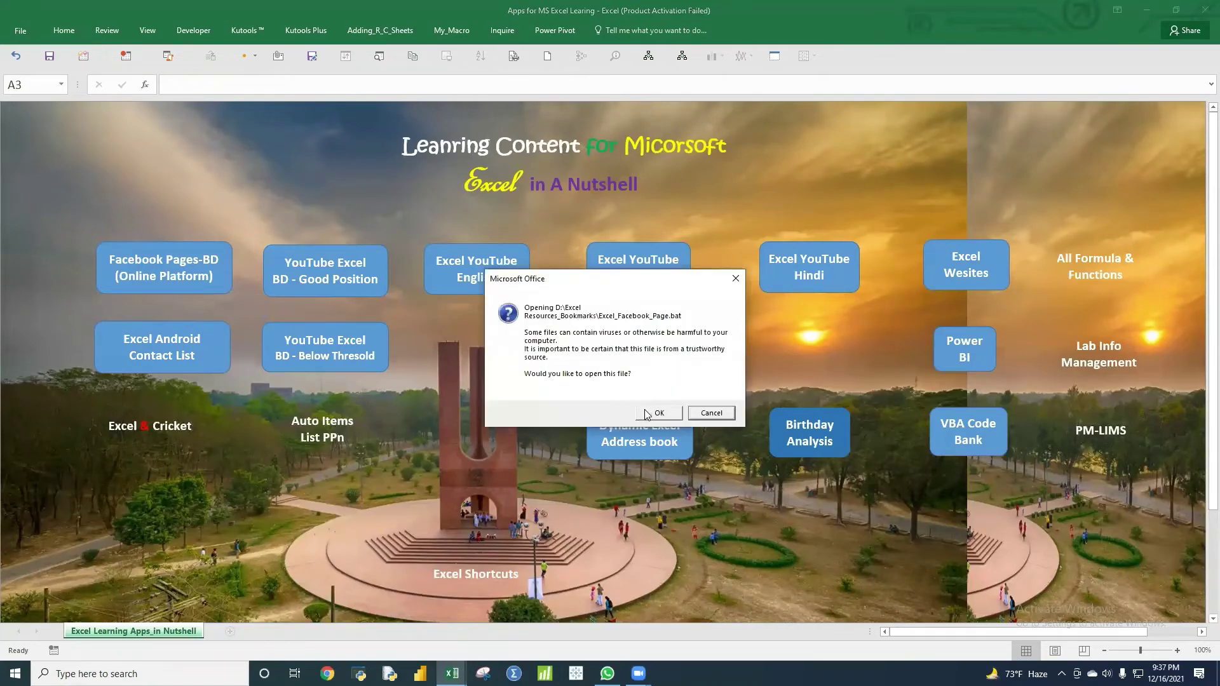
left_click(646, 415)
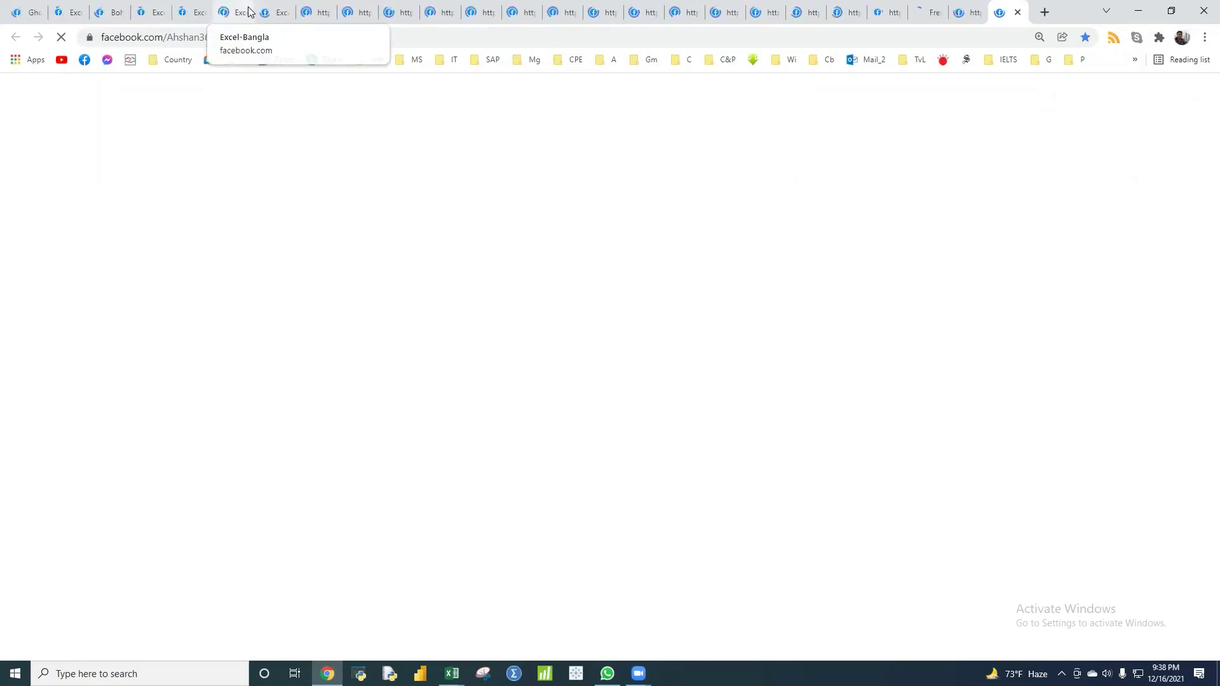
key("ctrl+Tab")
key("ctrl+Tab")
key("ctrl+Tab")
key("ctrl+Tab")
key("ctrl+Tab")
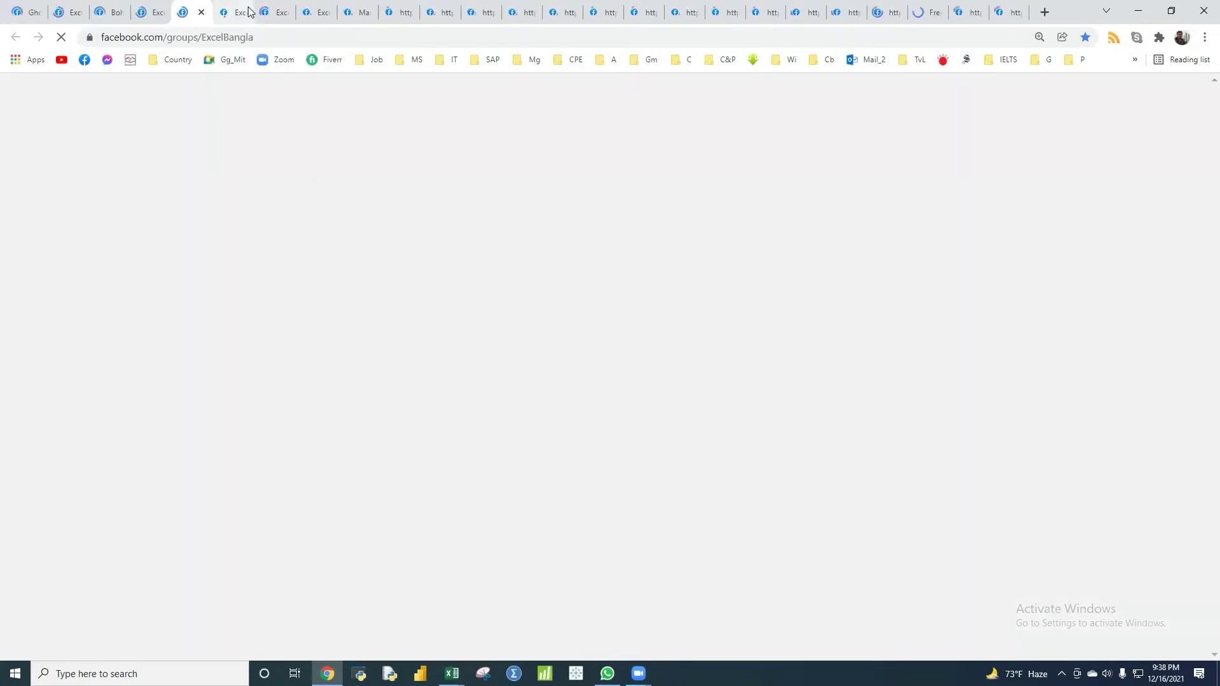
key("ctrl+Tab")
key("ctrl+Tab")
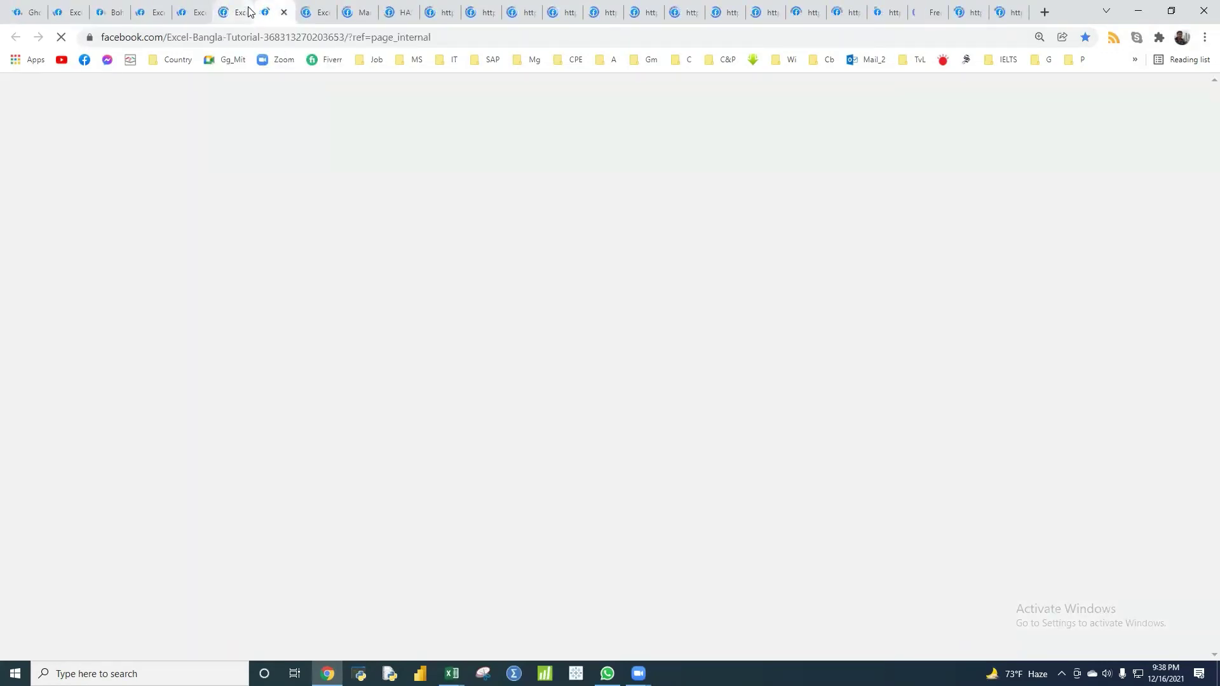
key("alt+Tab")
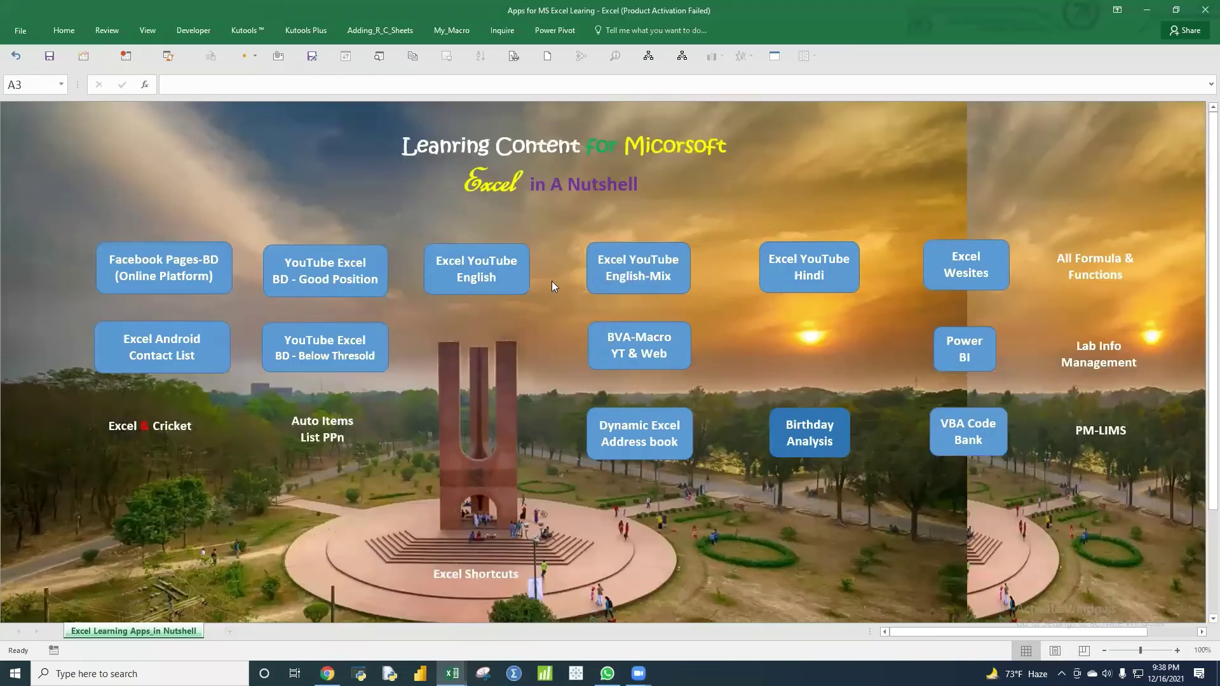
left_click(481, 278)
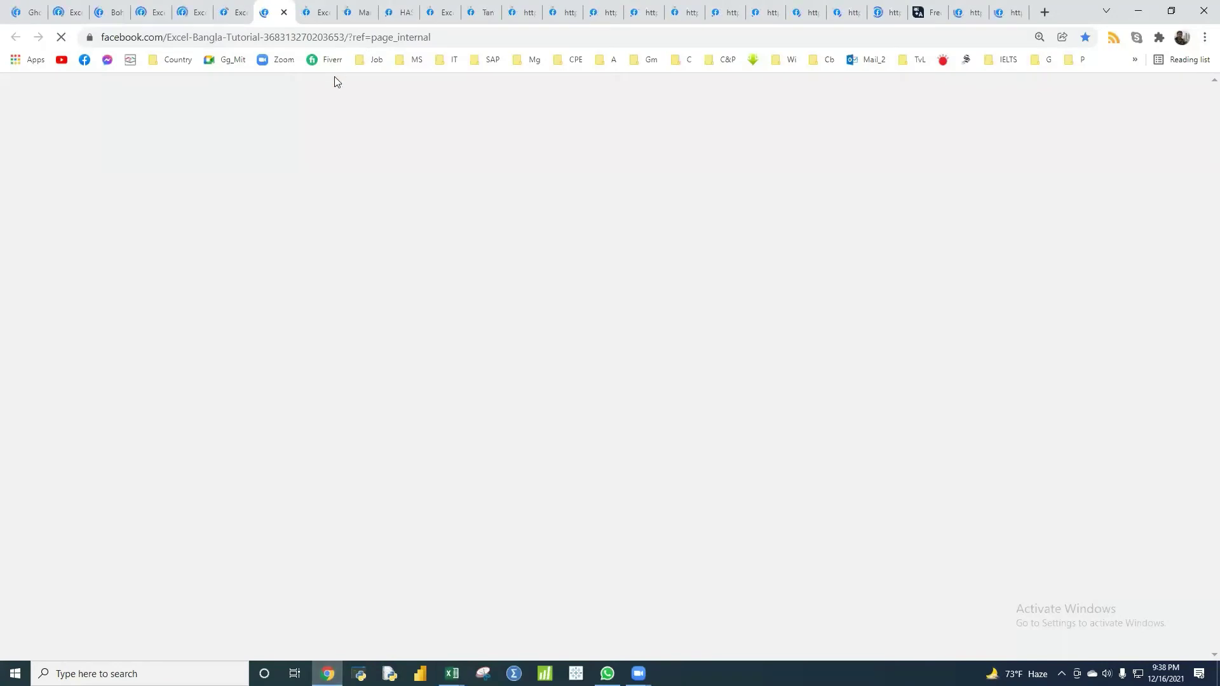
left_click(416, 59)
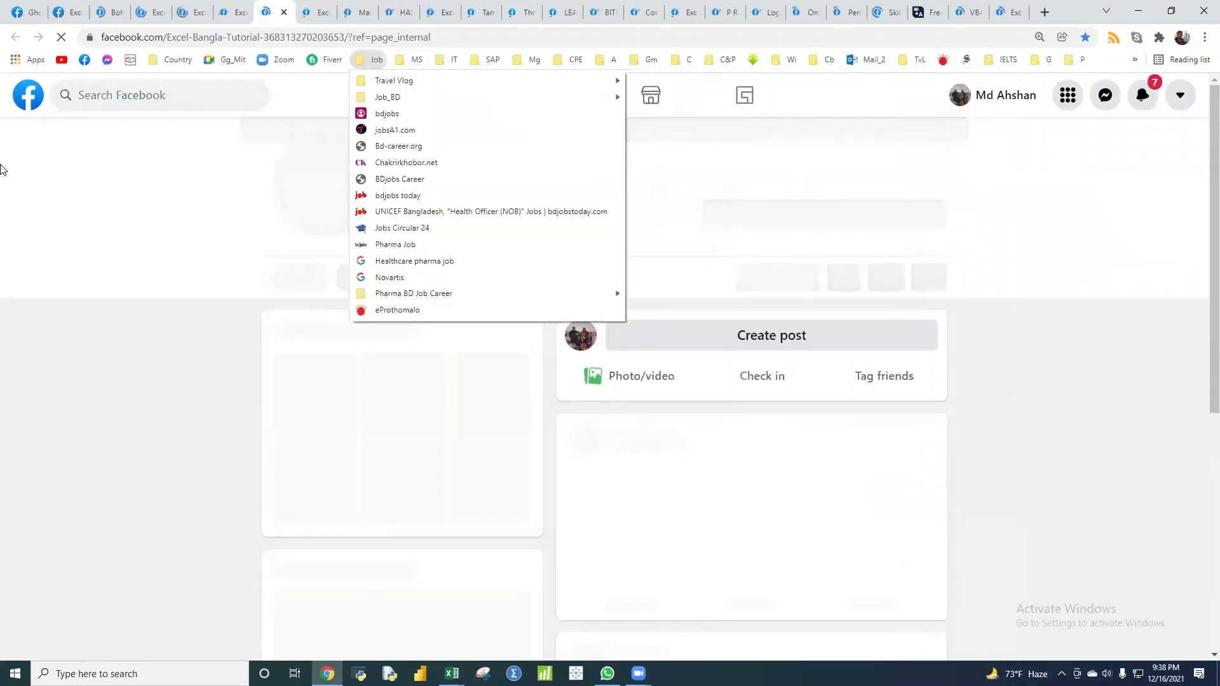
mouse_move(371, 59)
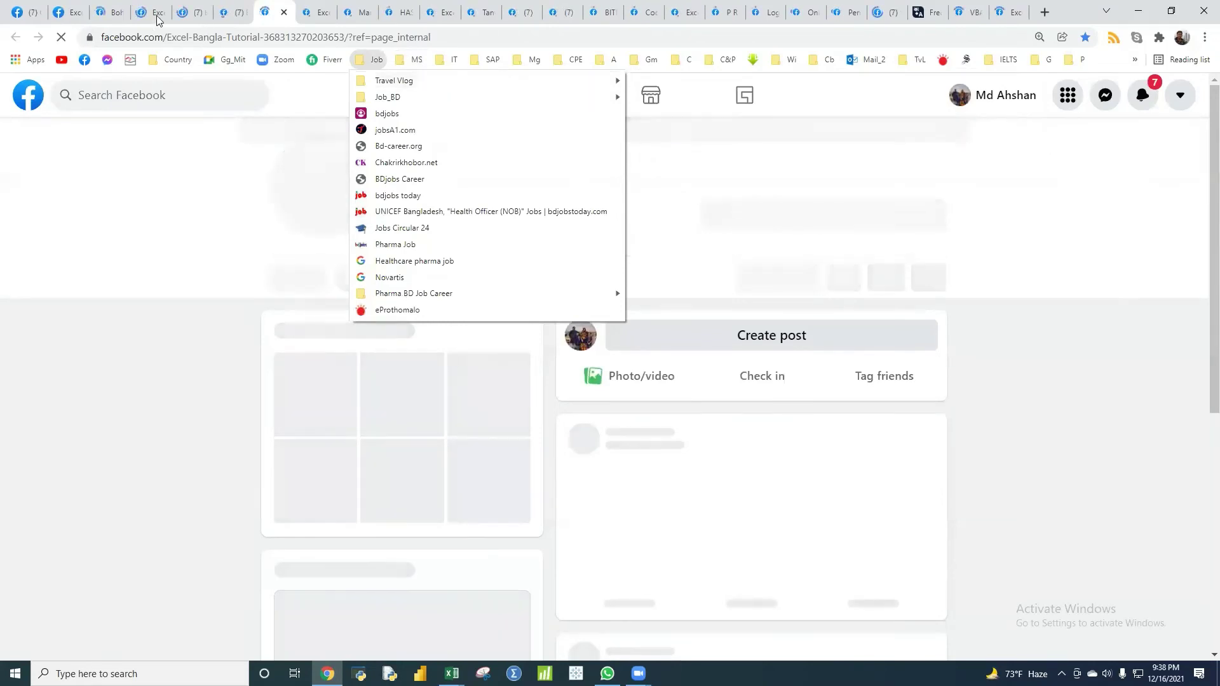
key("Escape")
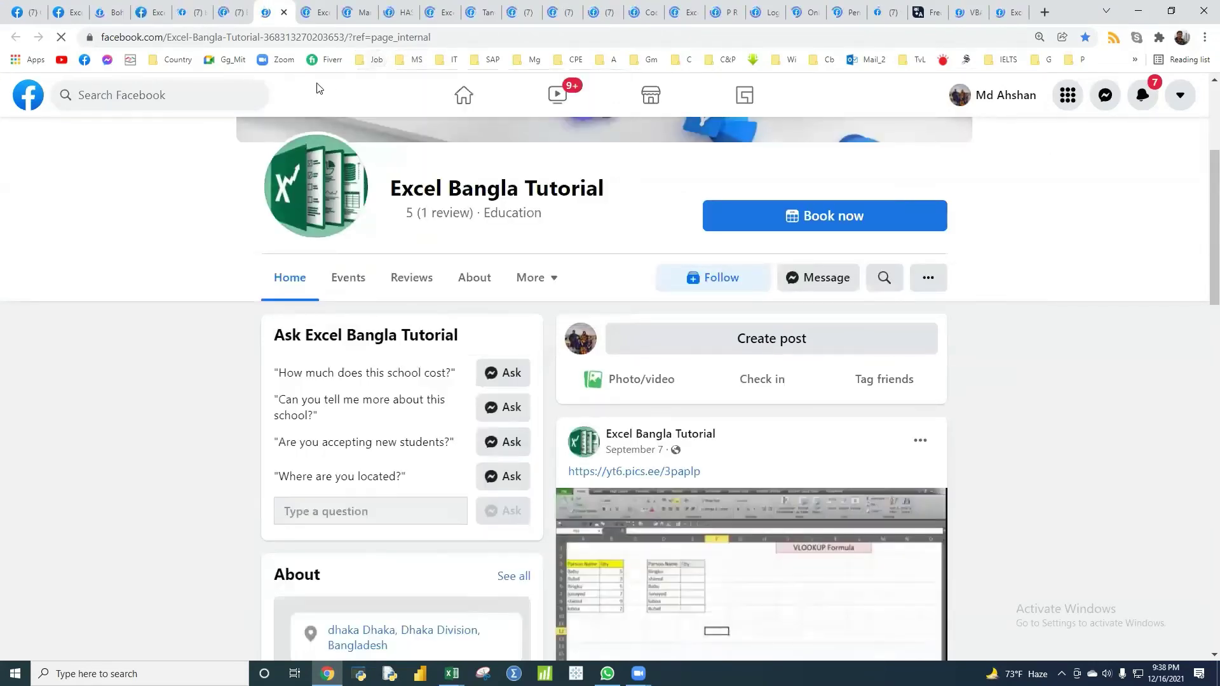
key("ctrl+Tab")
key("ctrl+Tab")
key("ctrl+Tab")
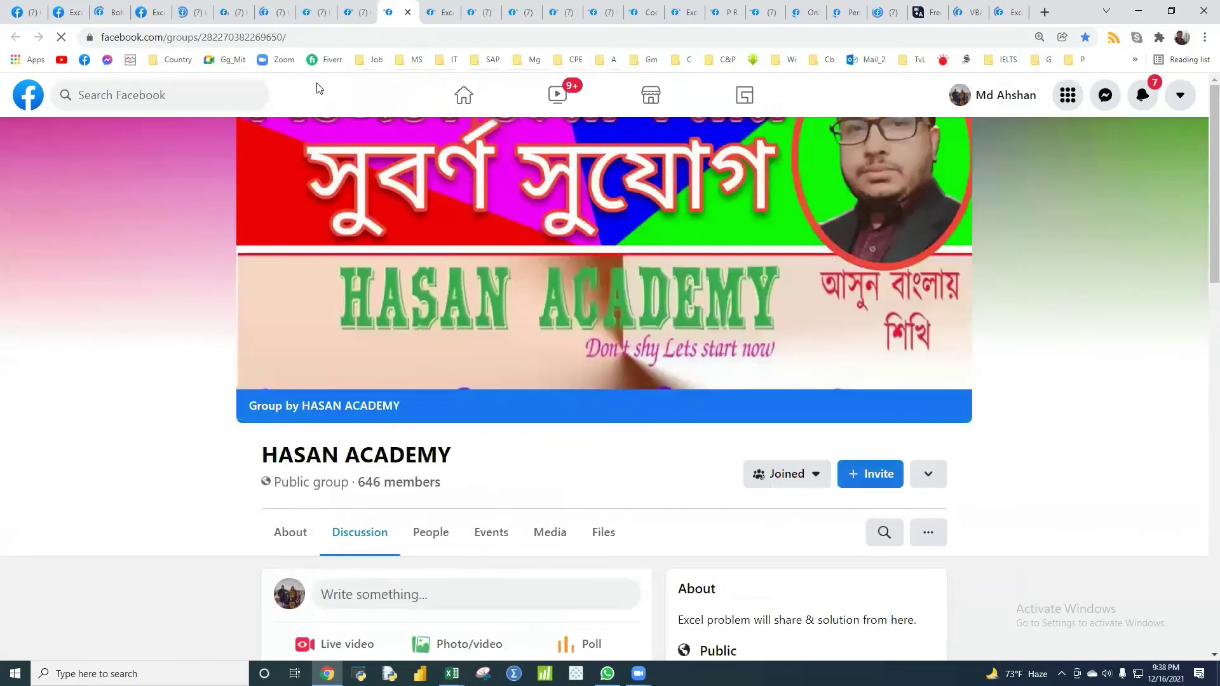
key("ctrl+Tab")
key("ctrl+Tab")
key("ctrl+Tab")
key("ctrl+Tab")
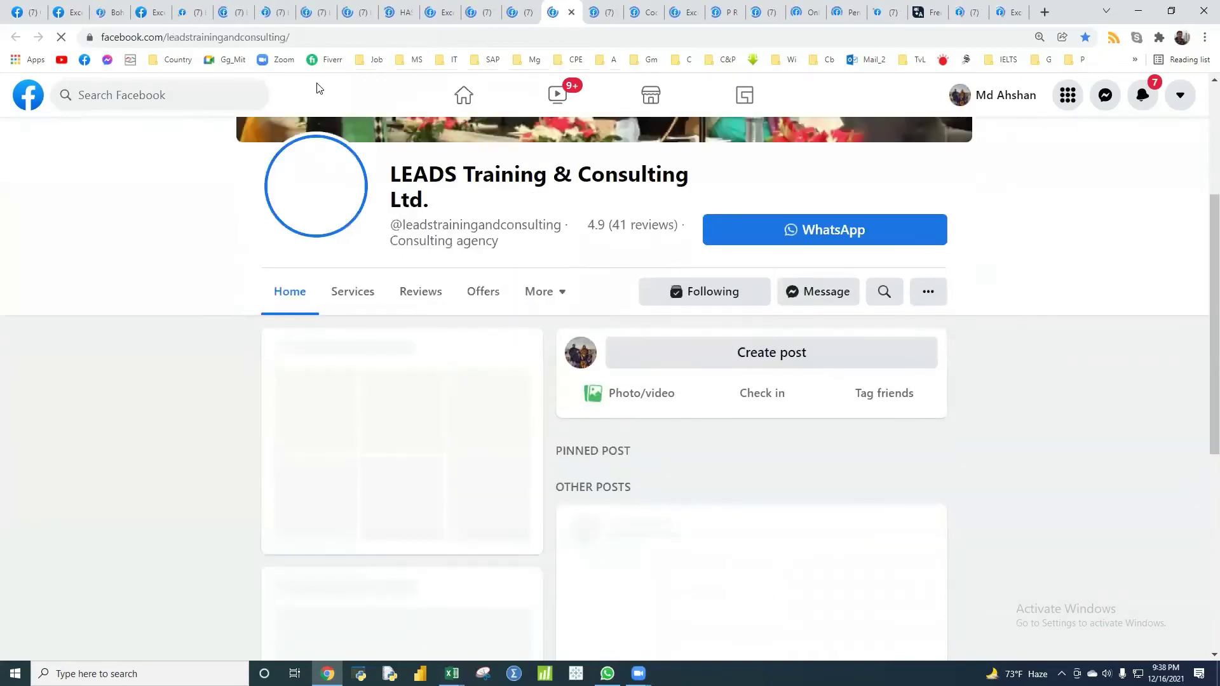
key("ctrl+Tab")
key("ctrl+Tab")
key("ctrl+Tab")
key("ctrl+Tab")
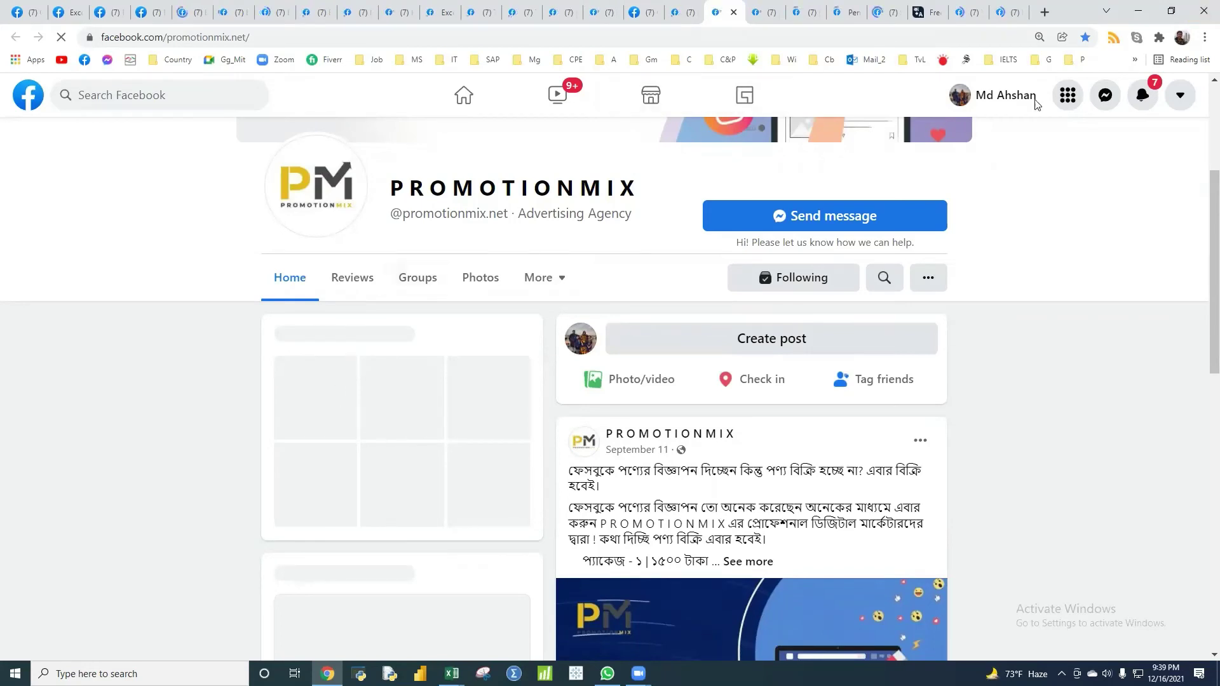
left_click(1199, 7)
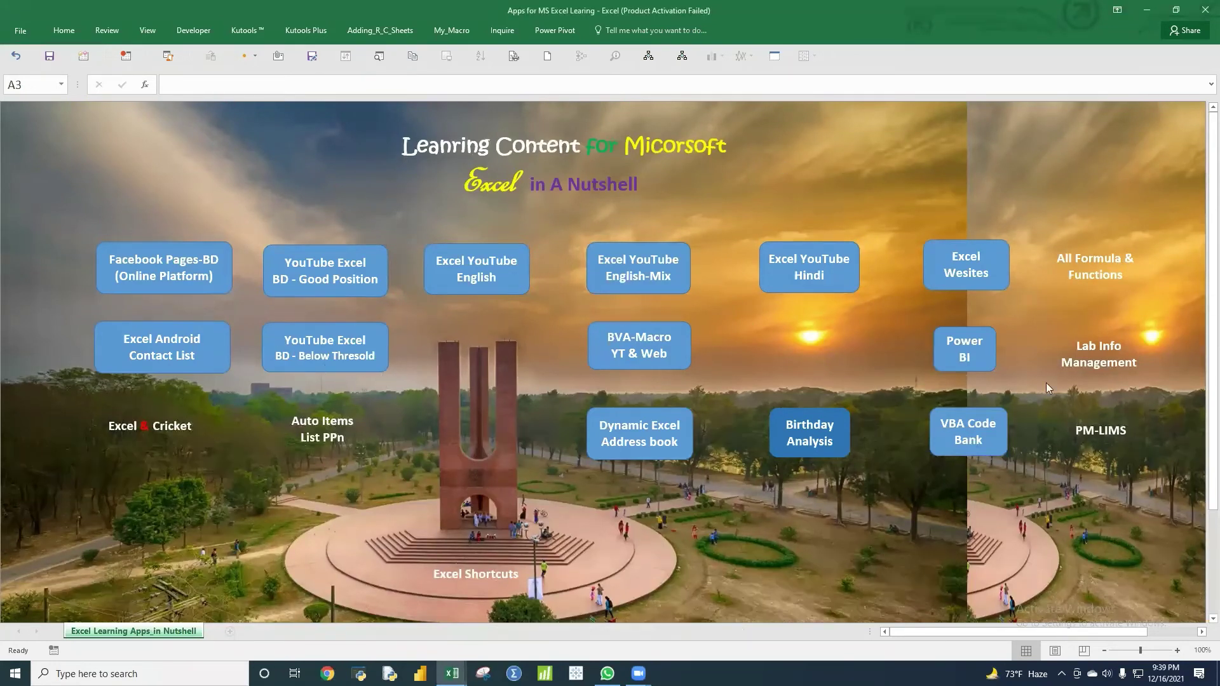
Open the All Formula & Functions workbook and look over its sheet tabs
left_click(1094, 264)
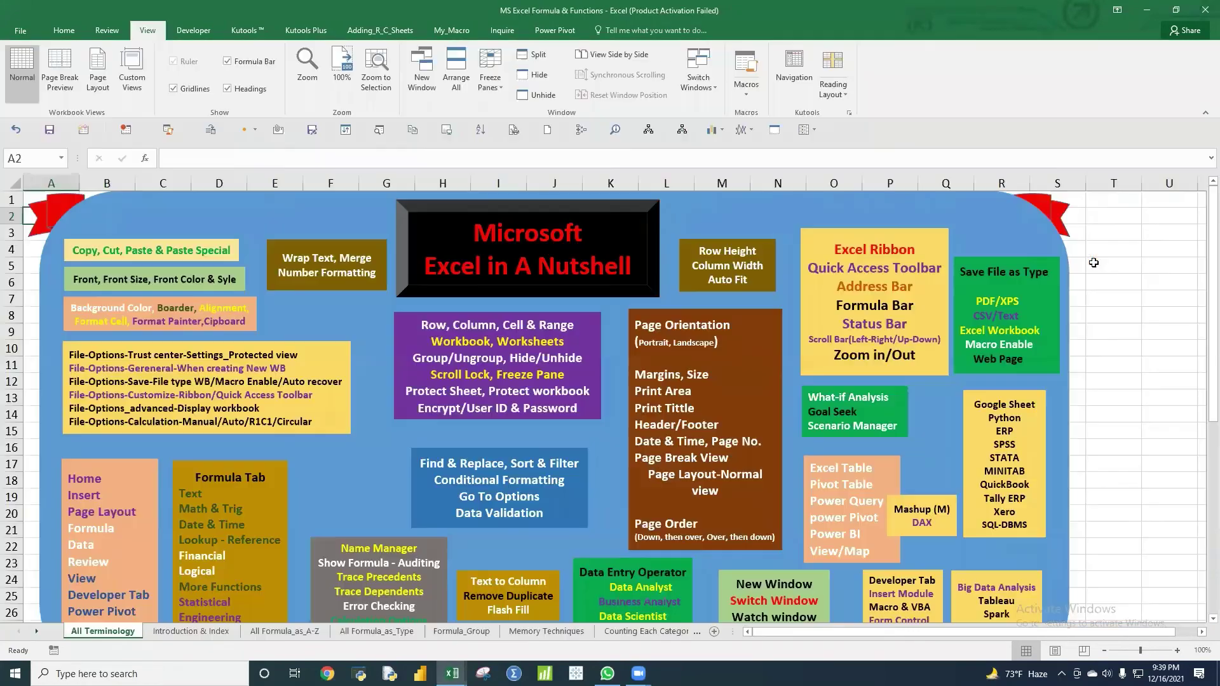
left_click(164, 634)
left_click(89, 635)
Collapse the ribbon with Ctrl+F1 and show the Introduction & Index sheet
key("ctrl+F1")
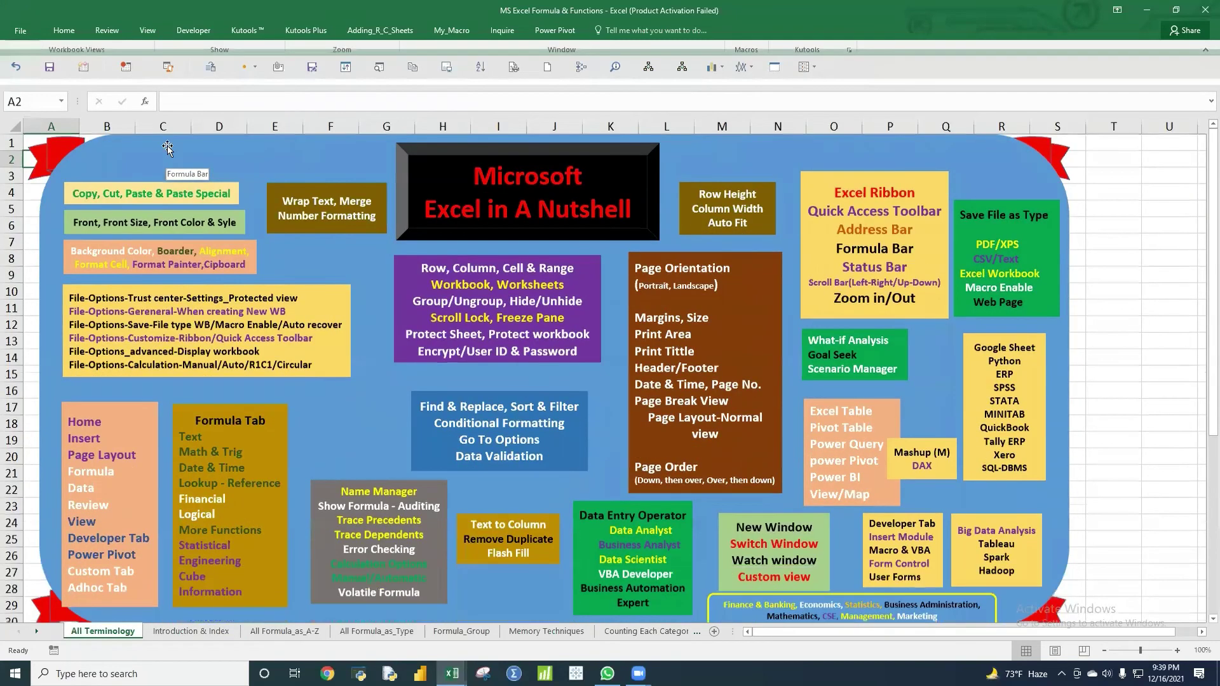
left_click(384, 245)
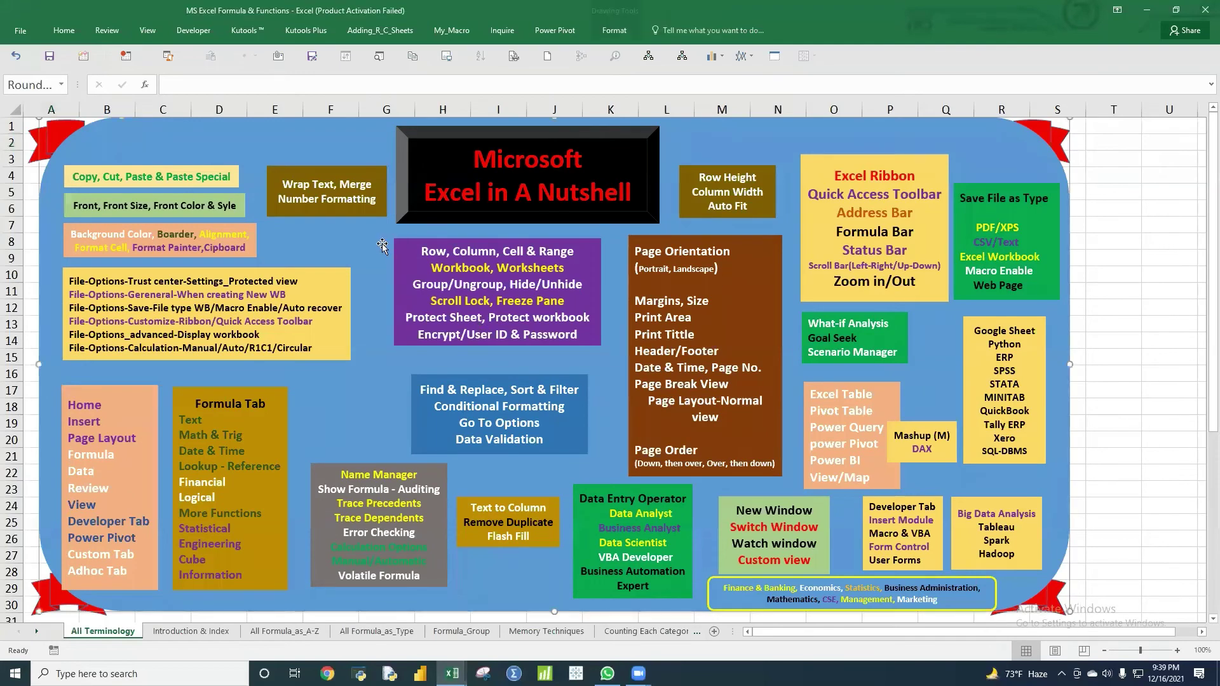
left_click(187, 631)
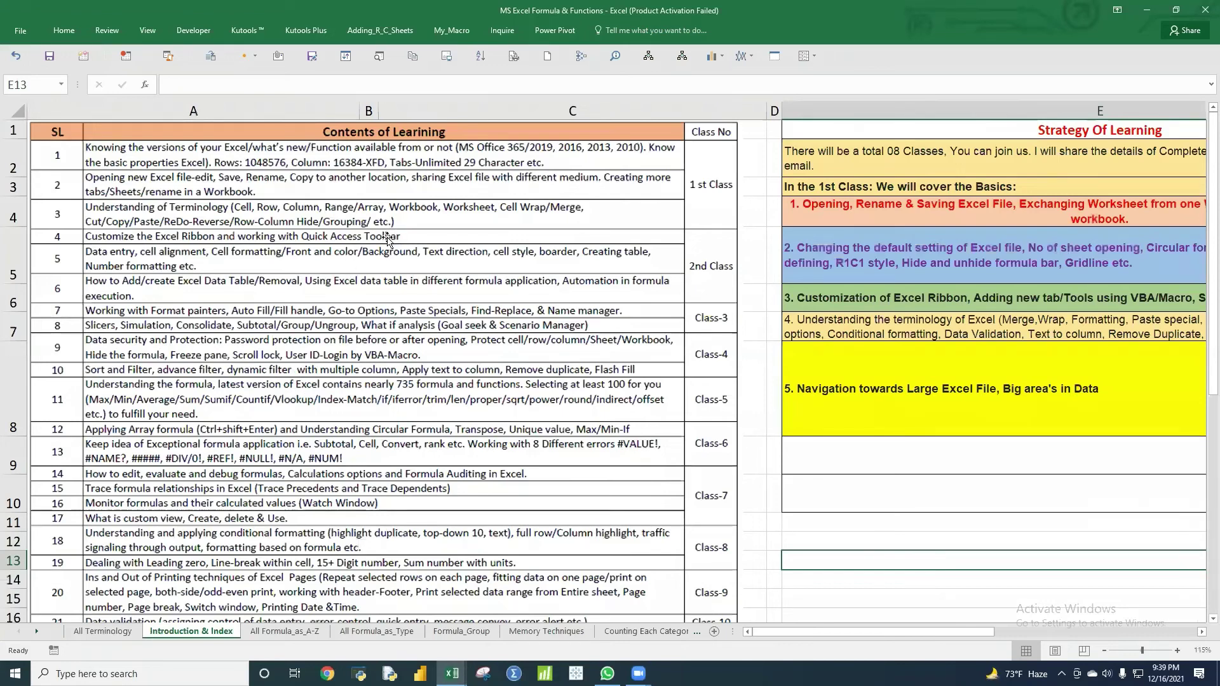
Scroll through the Contents of Learning list, then show the All Formula_as_A-Z sheet
scroll(387, 241, "down", 1)
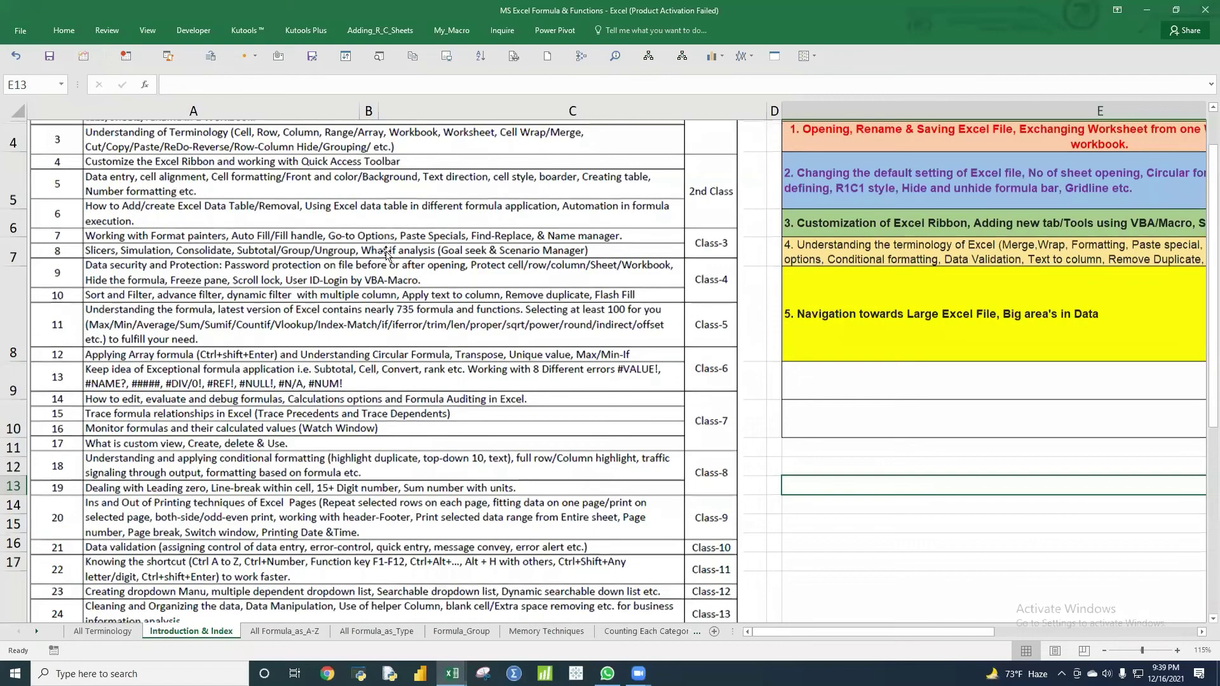
scroll(399, 319, "up", 1)
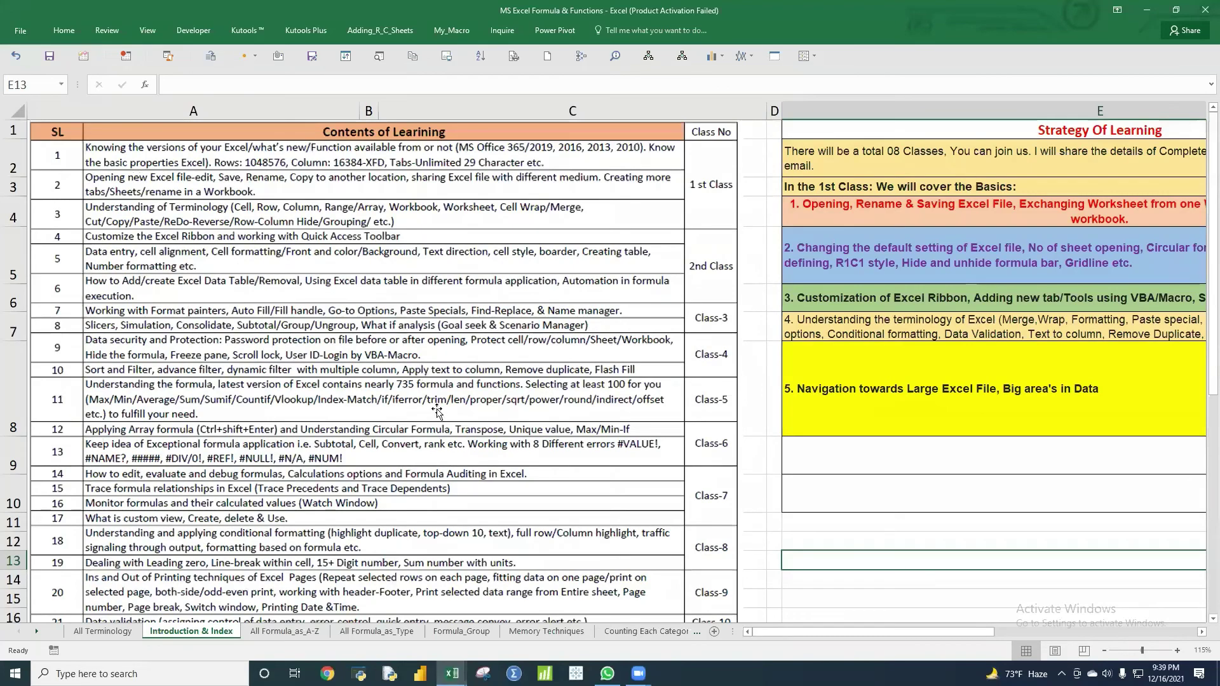
scroll(426, 413, "down", 1)
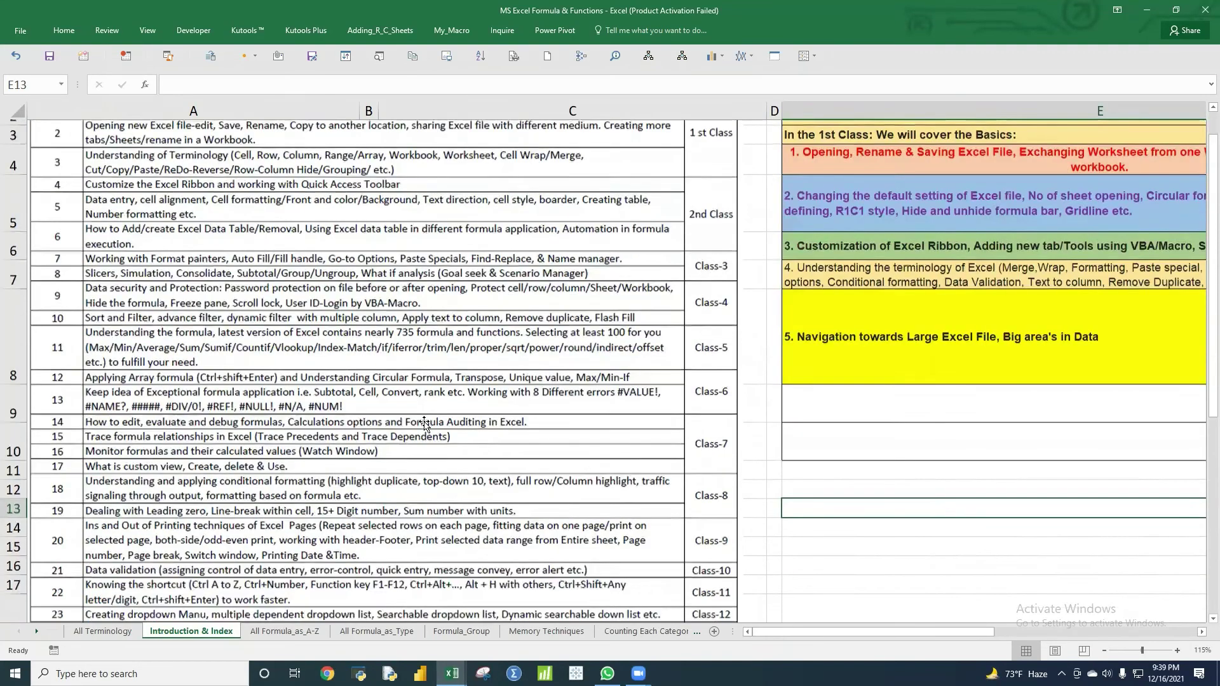
scroll(423, 427, "down", 3)
scroll(424, 427, "up", 1)
scroll(424, 427, "up", 3)
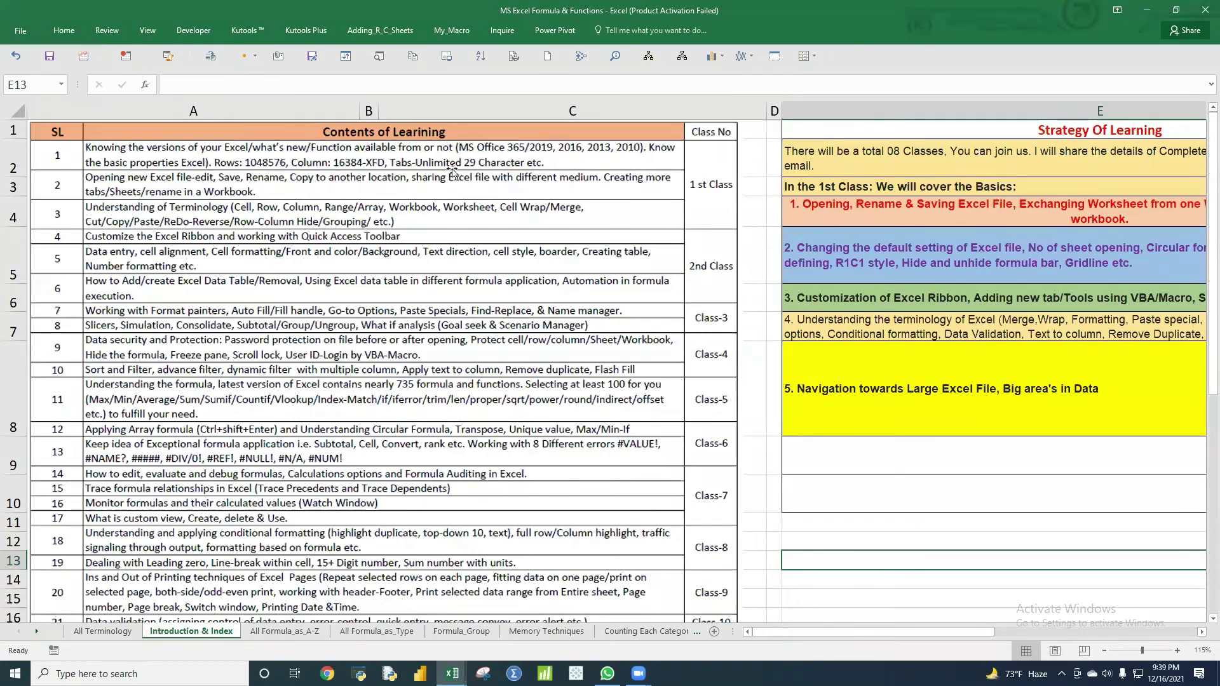
scroll(432, 512, "down", 3)
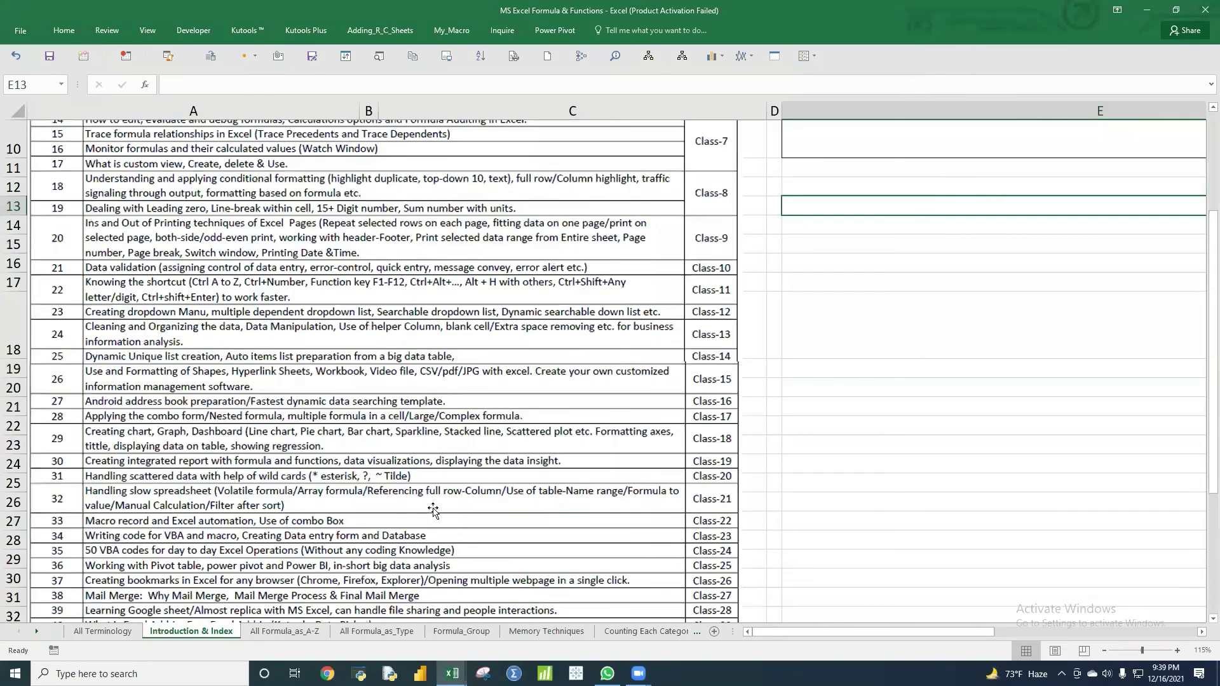
scroll(406, 496, "up", 3)
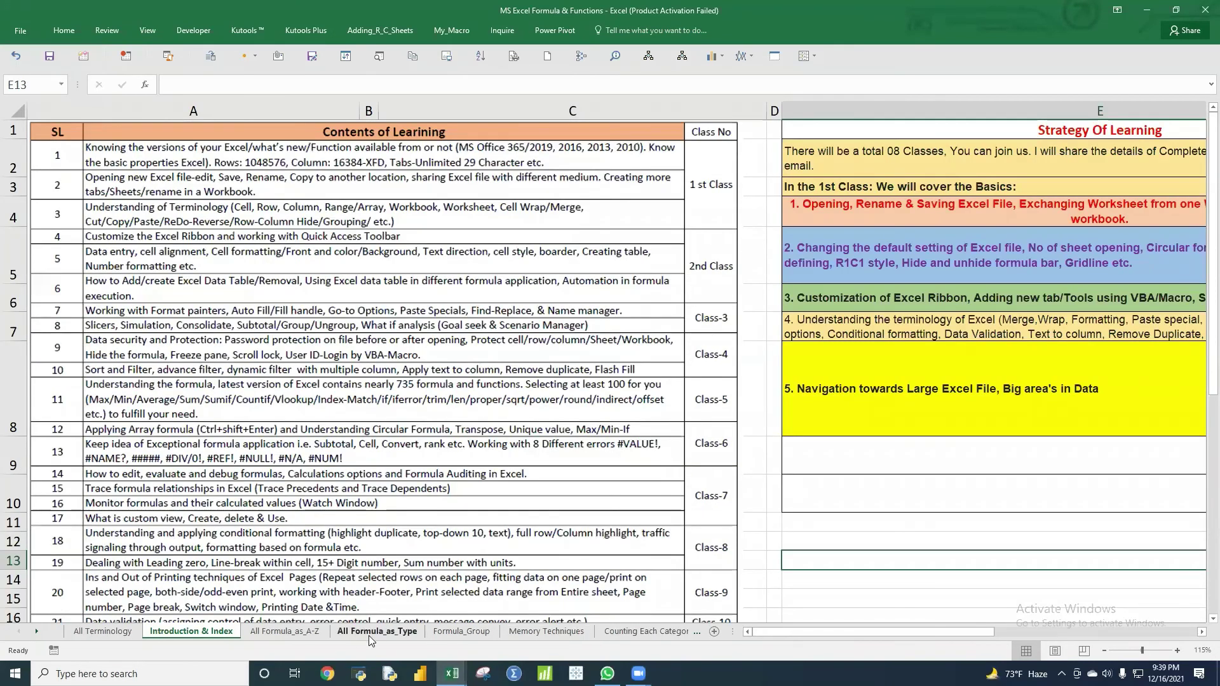
left_click(285, 631)
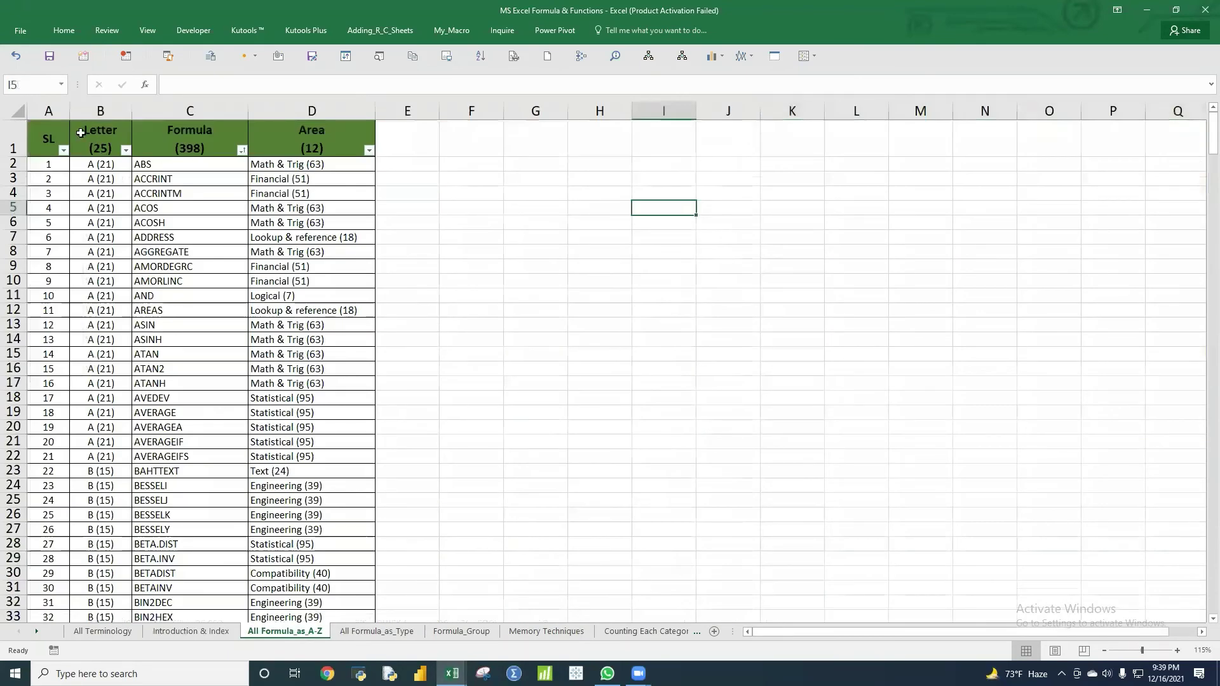
Select the A-Z formula table, then compare the All Formula_as_Type and Formula_Group sheets
left_click_drag(57, 134, 321, 603)
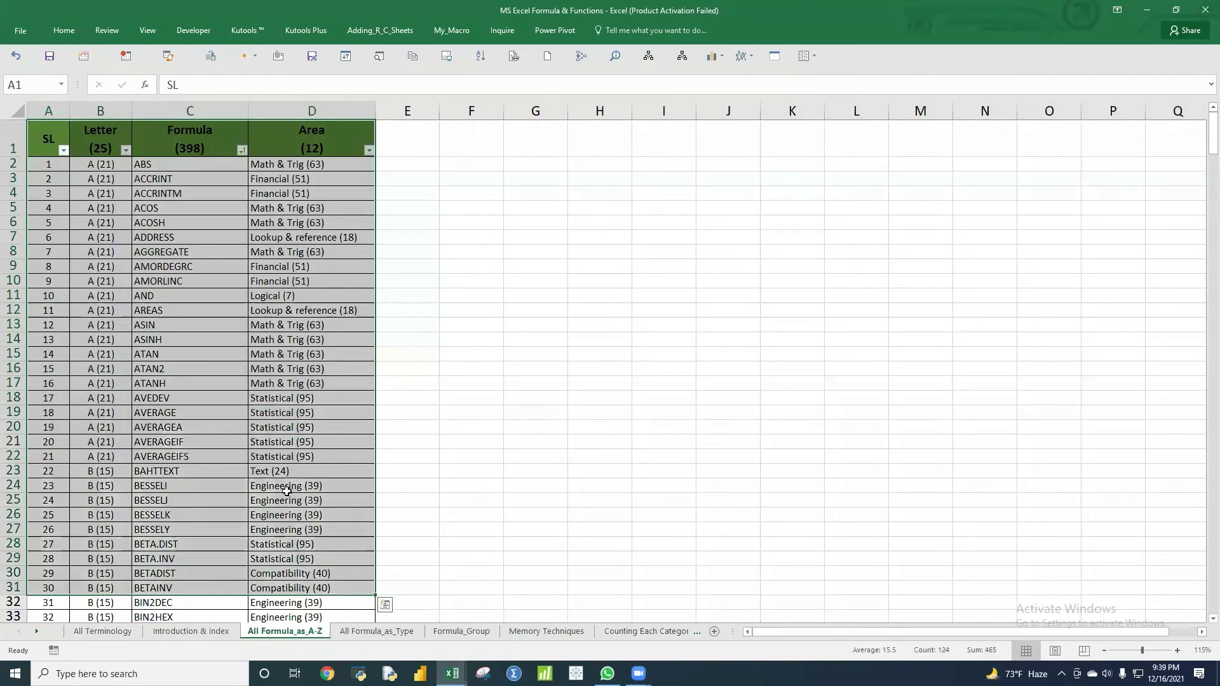
left_click(292, 441)
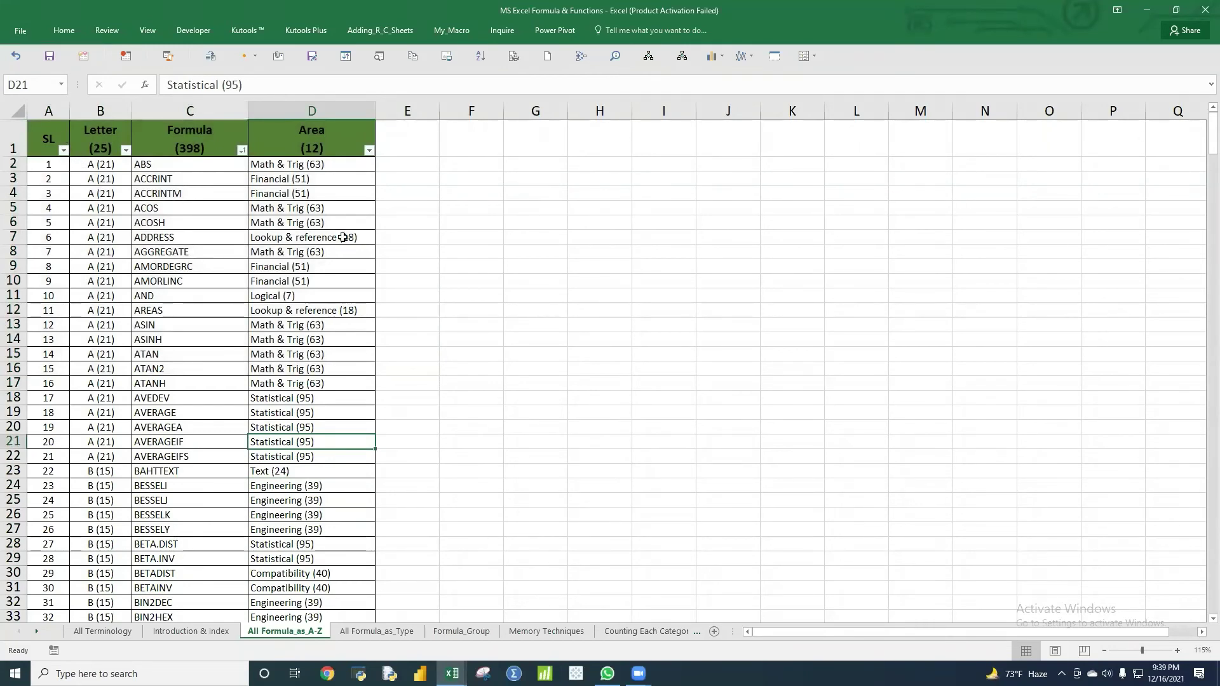
left_click(152, 268)
left_click(375, 632)
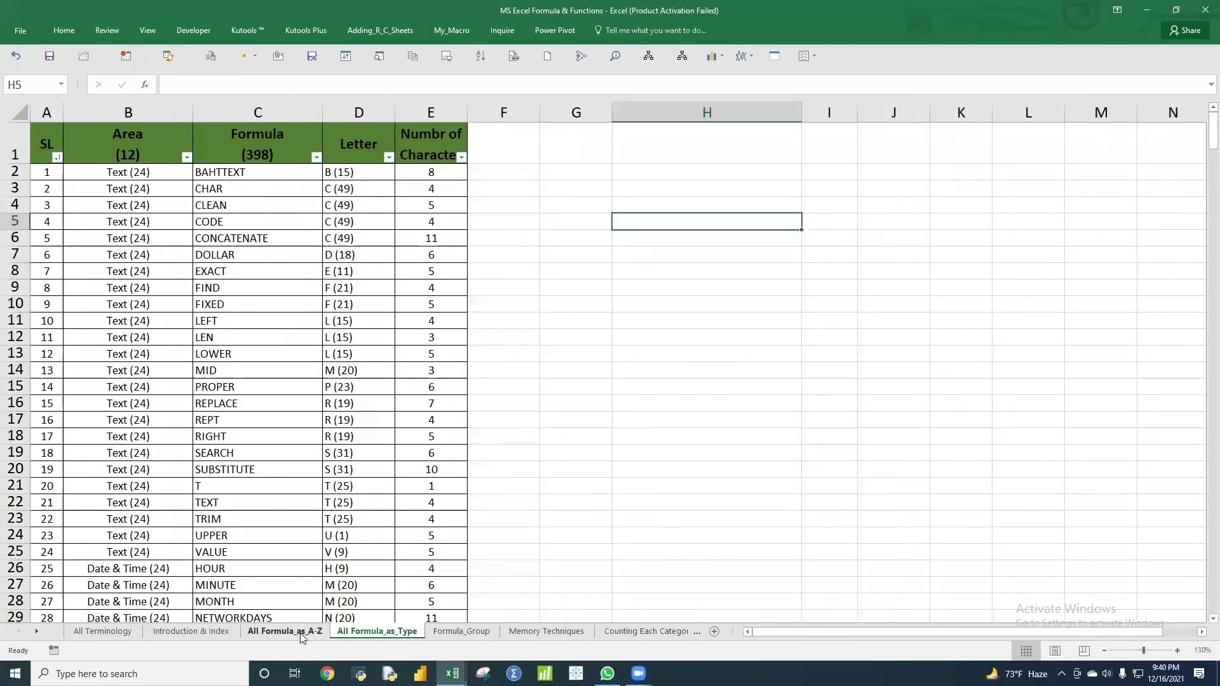
left_click(284, 631)
left_click(377, 630)
left_click(460, 632)
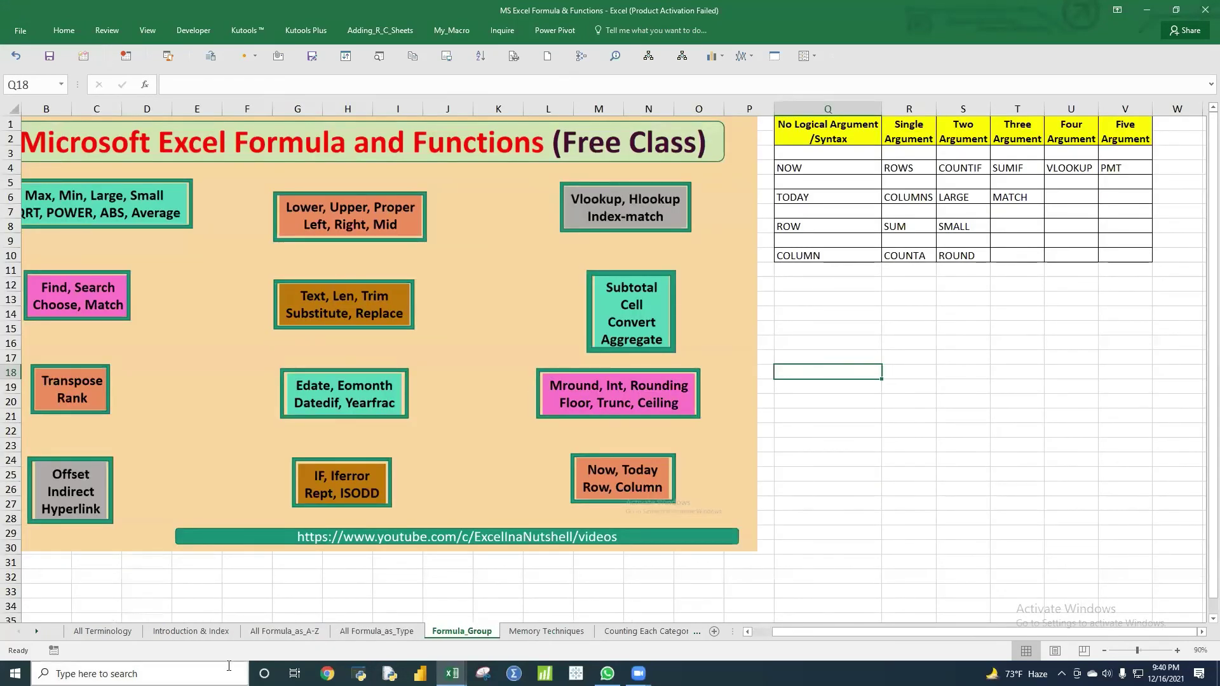
On the A-Z sheet, select the Formula column from ABS to the last entry, then return to top
left_click(285, 631)
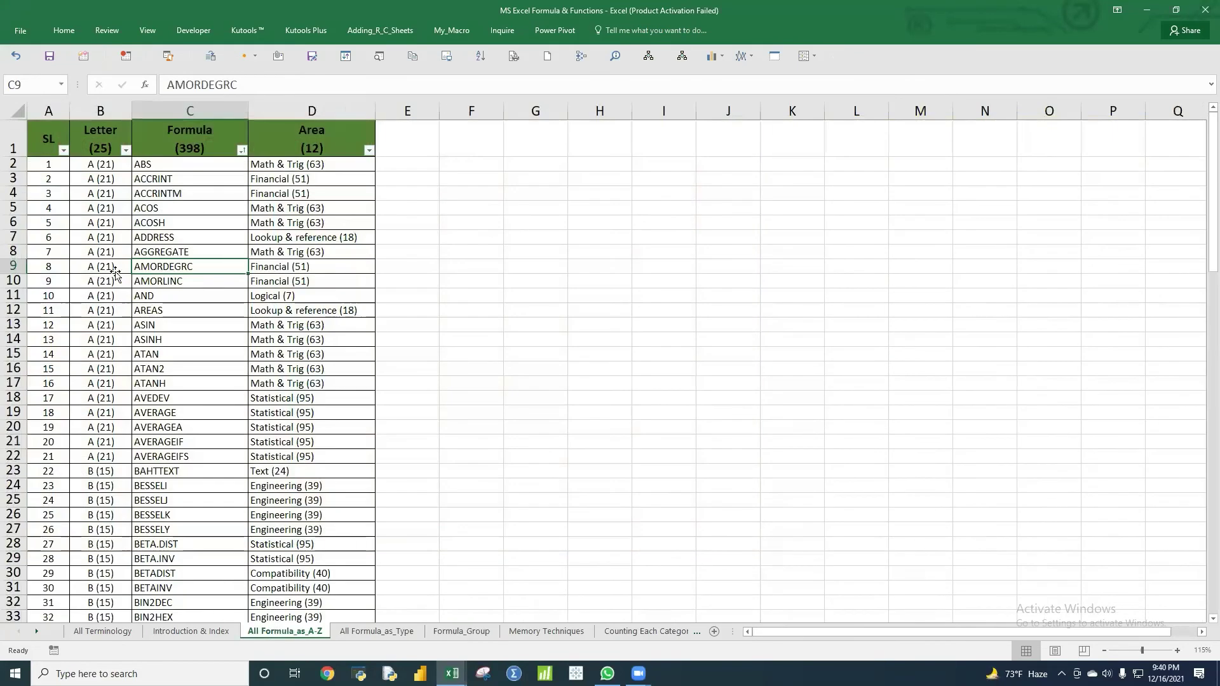
left_click(153, 164)
key("ctrl+shift+Down")
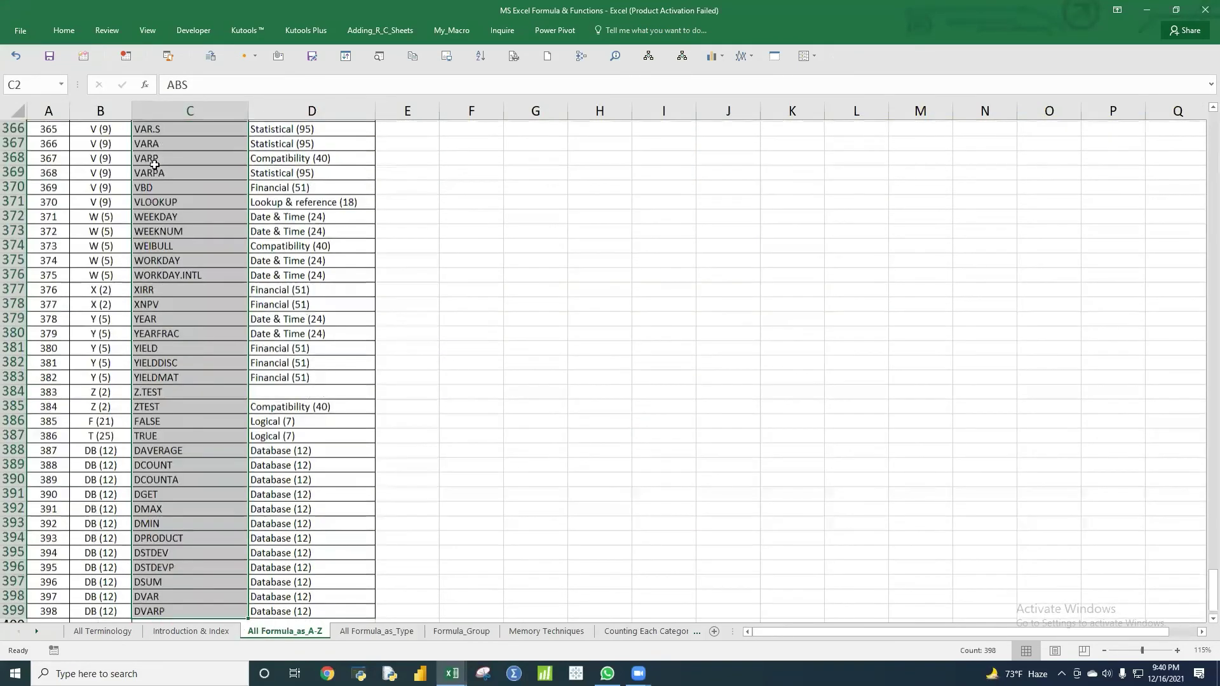
key("ctrl+Home")
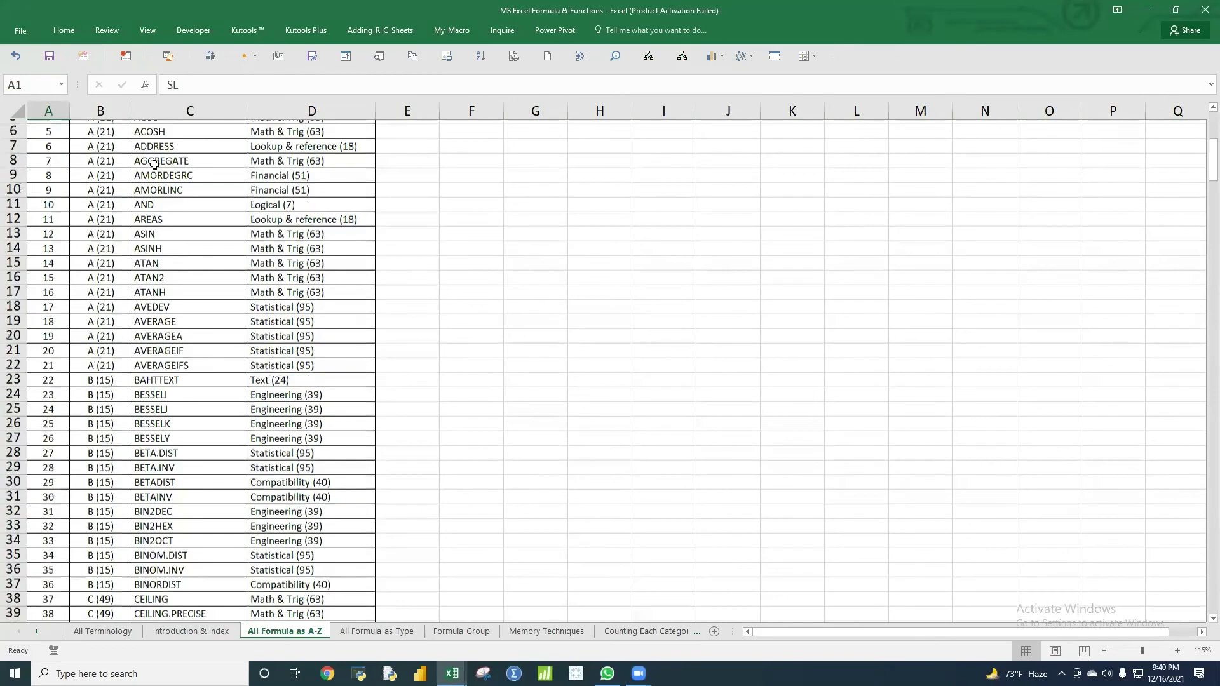
Select the formula-group picture on the Formula_Group sheet and switch to the browser
left_click(376, 631)
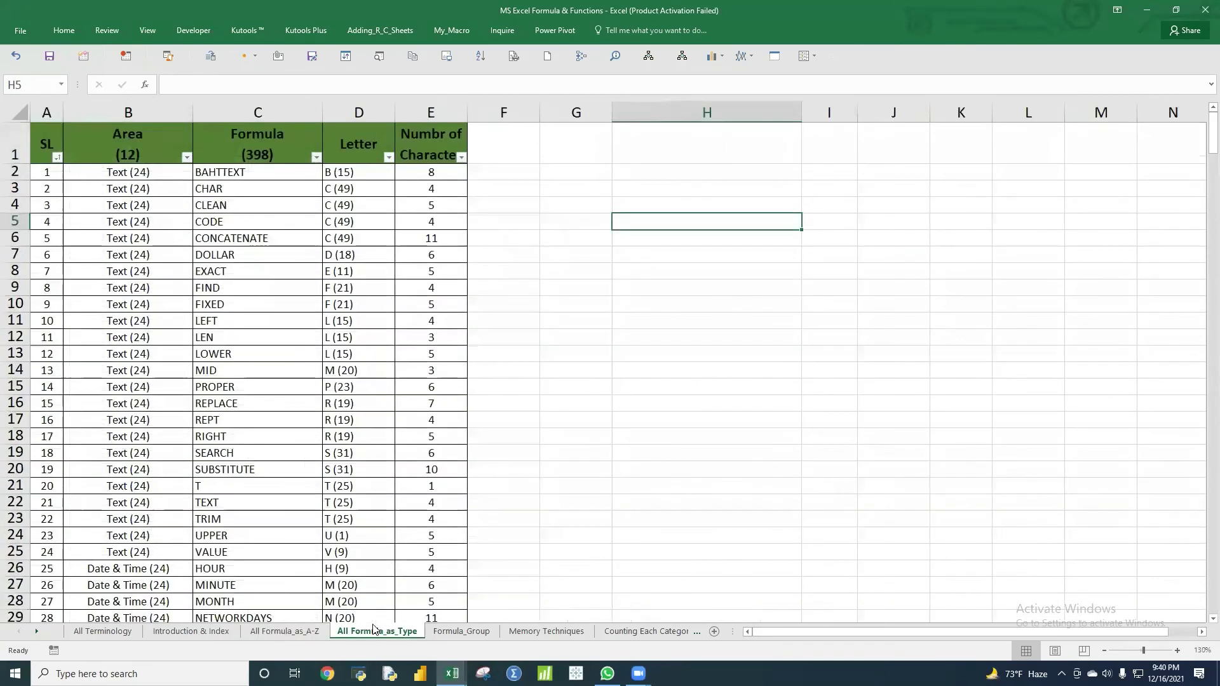
left_click(461, 631)
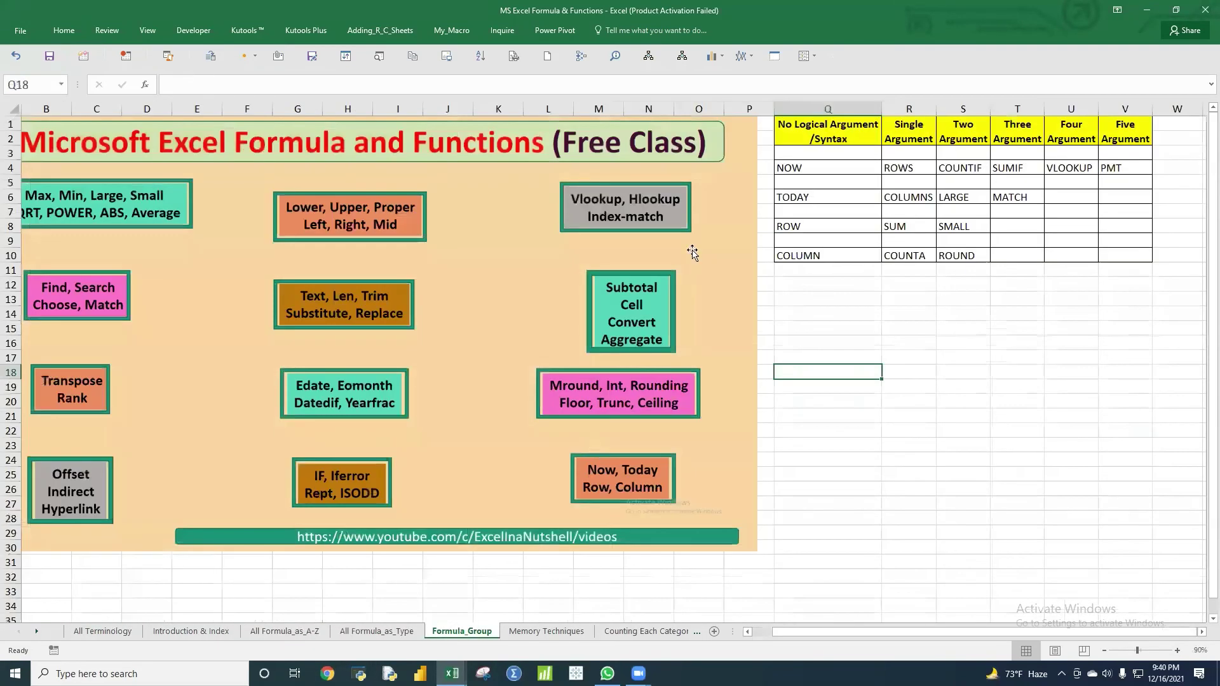
left_click(449, 257)
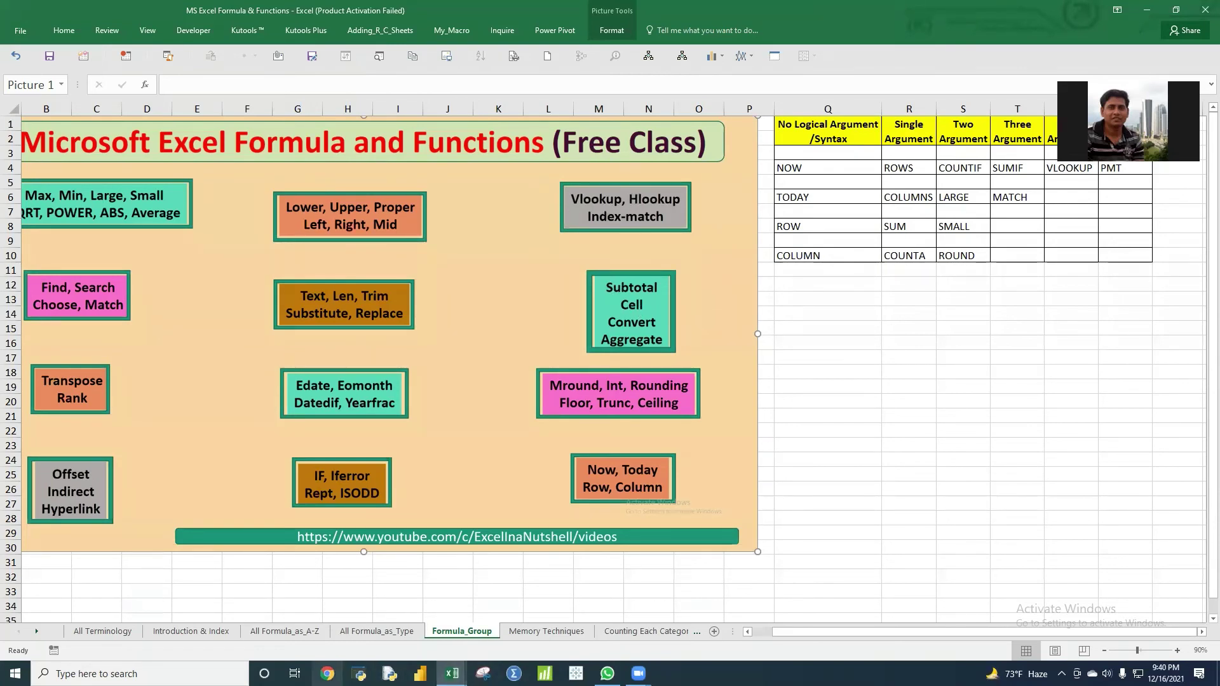
left_click(327, 673)
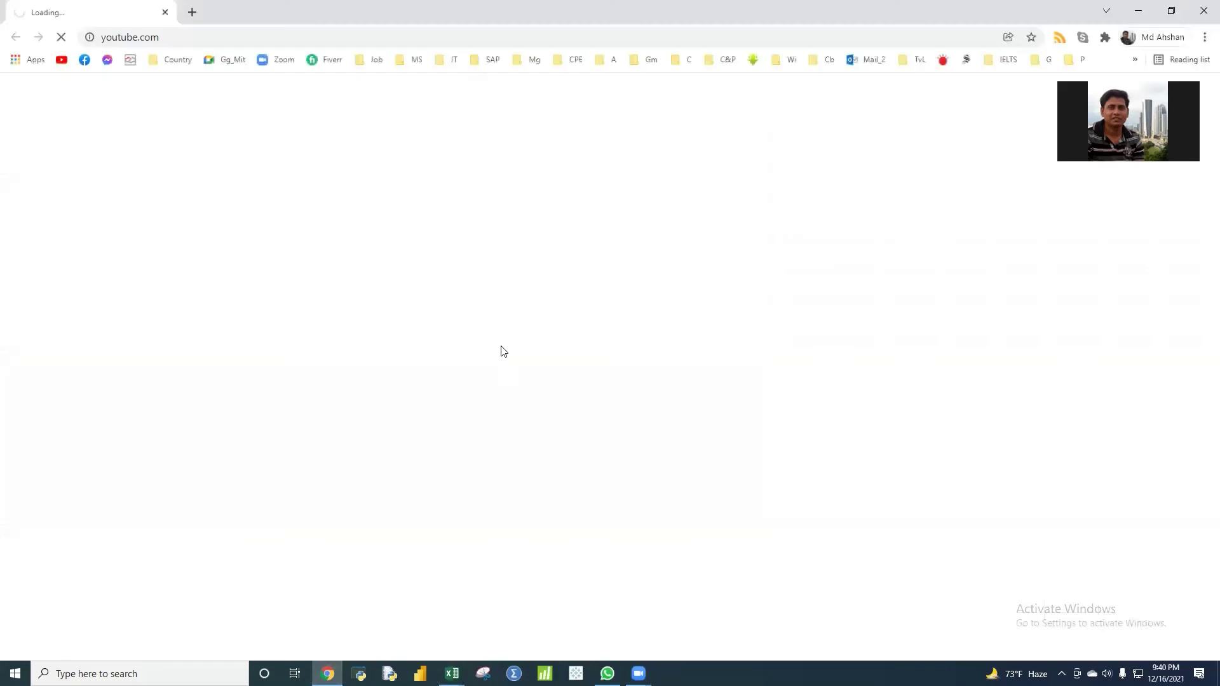
Replace the YouTube tab with a new tab and Google search 'countif excel'
left_click(192, 12)
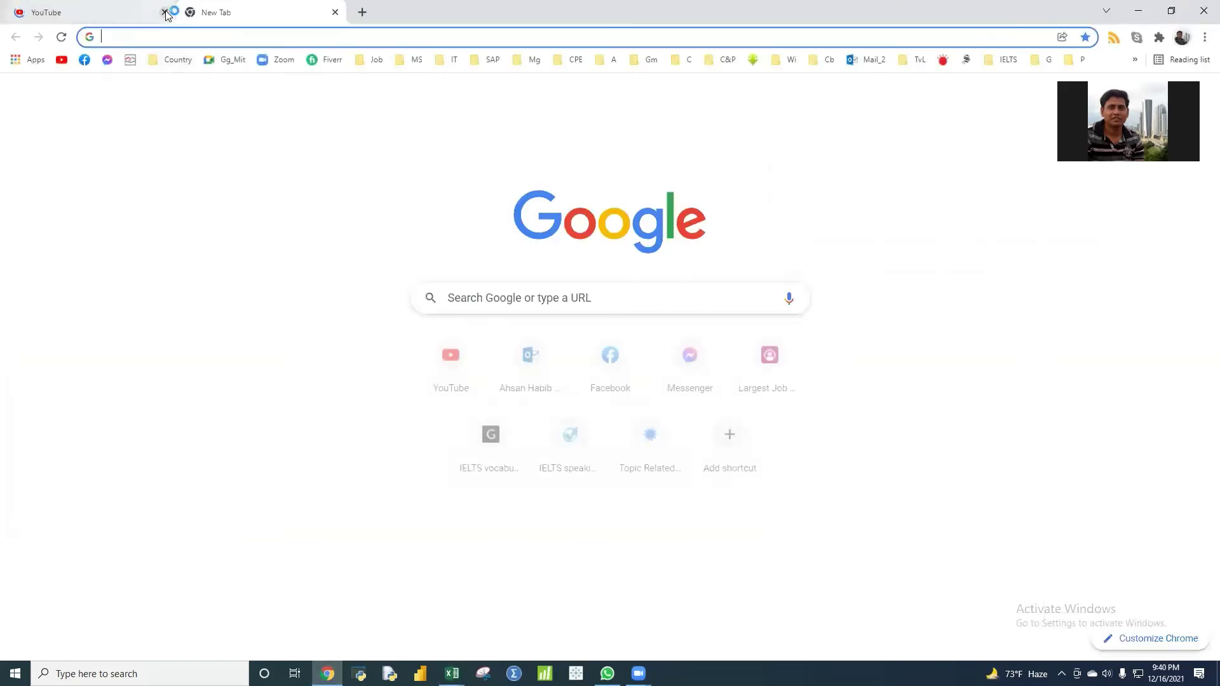
left_click(165, 12)
left_click(523, 293)
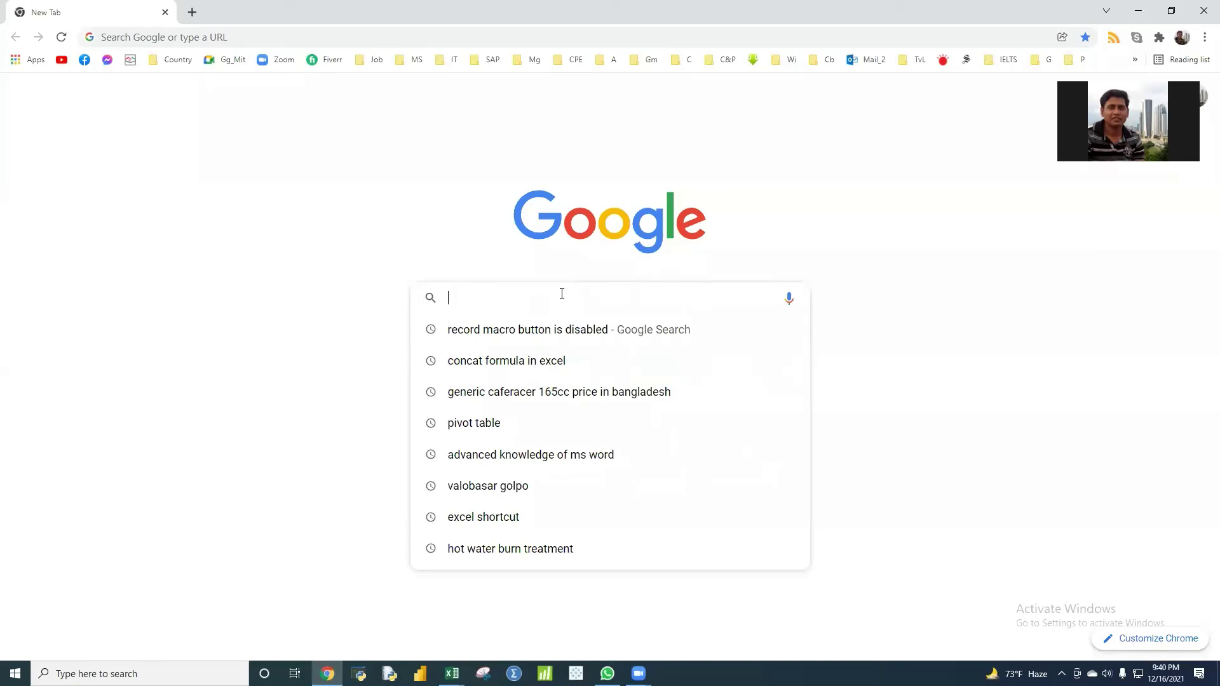
type("c")
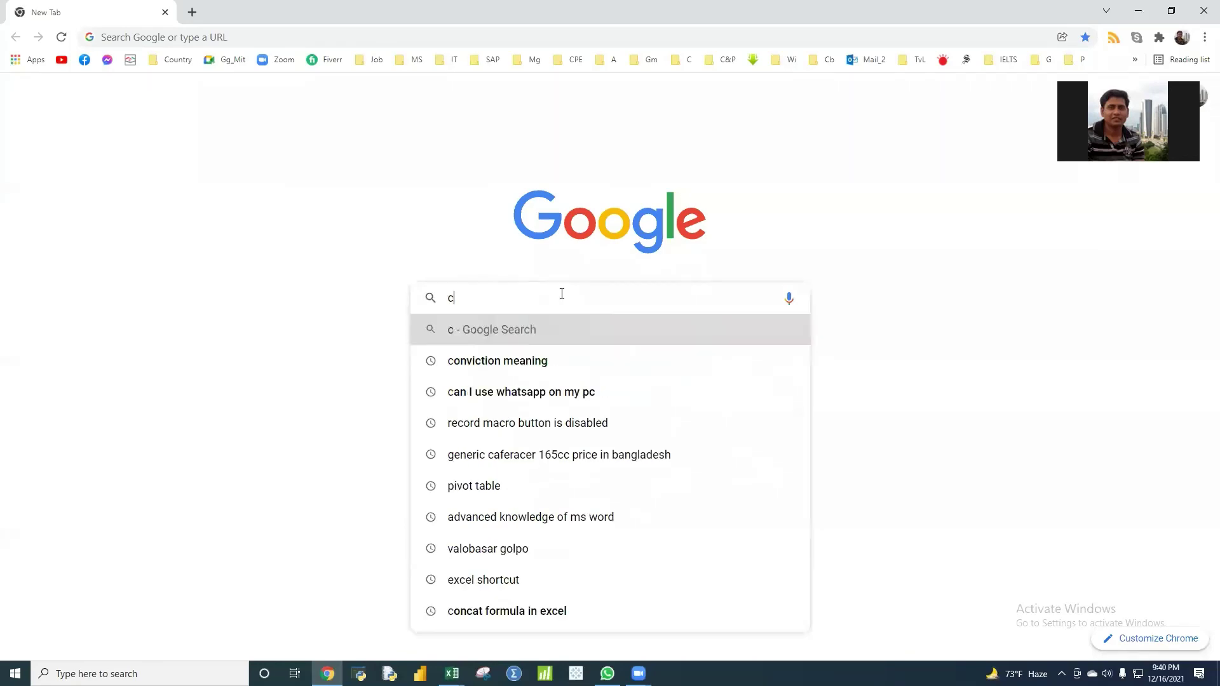
type("ount")
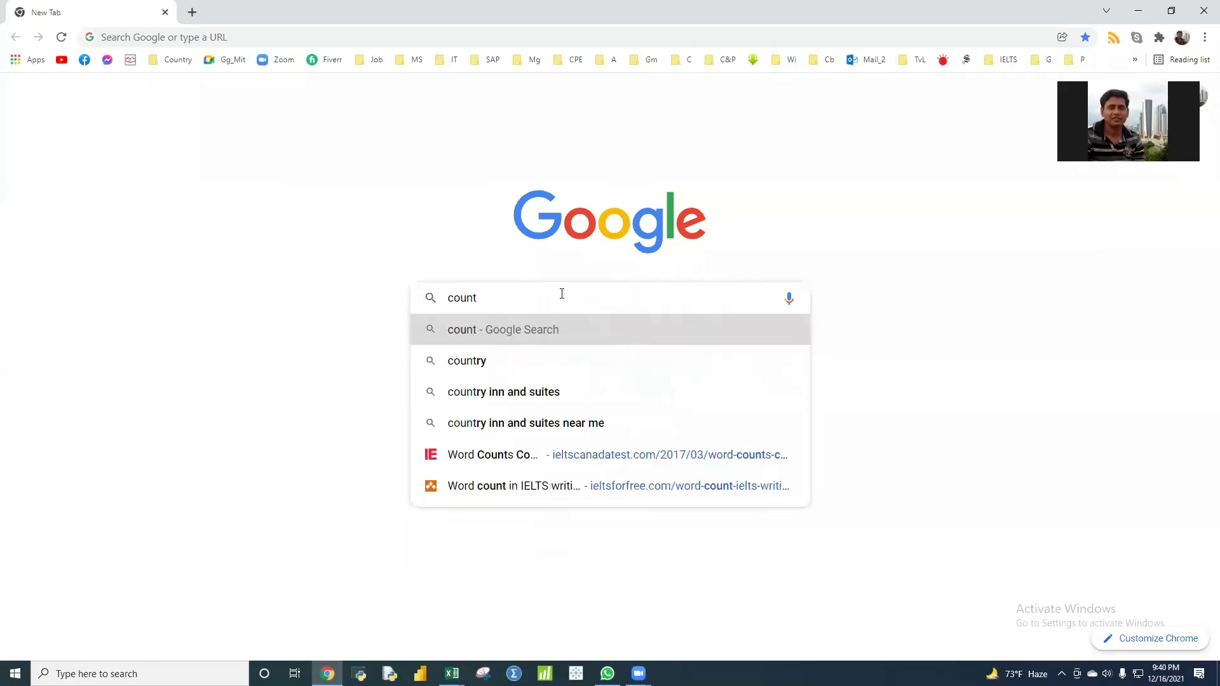
type("if ")
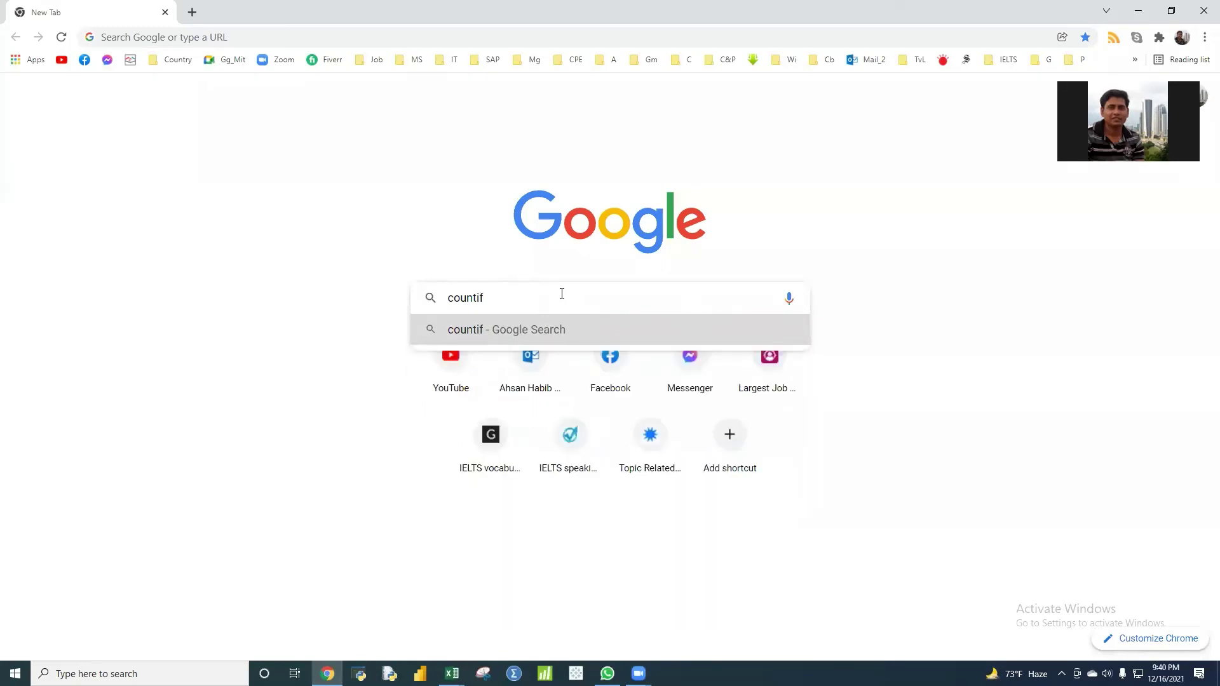
type("excel")
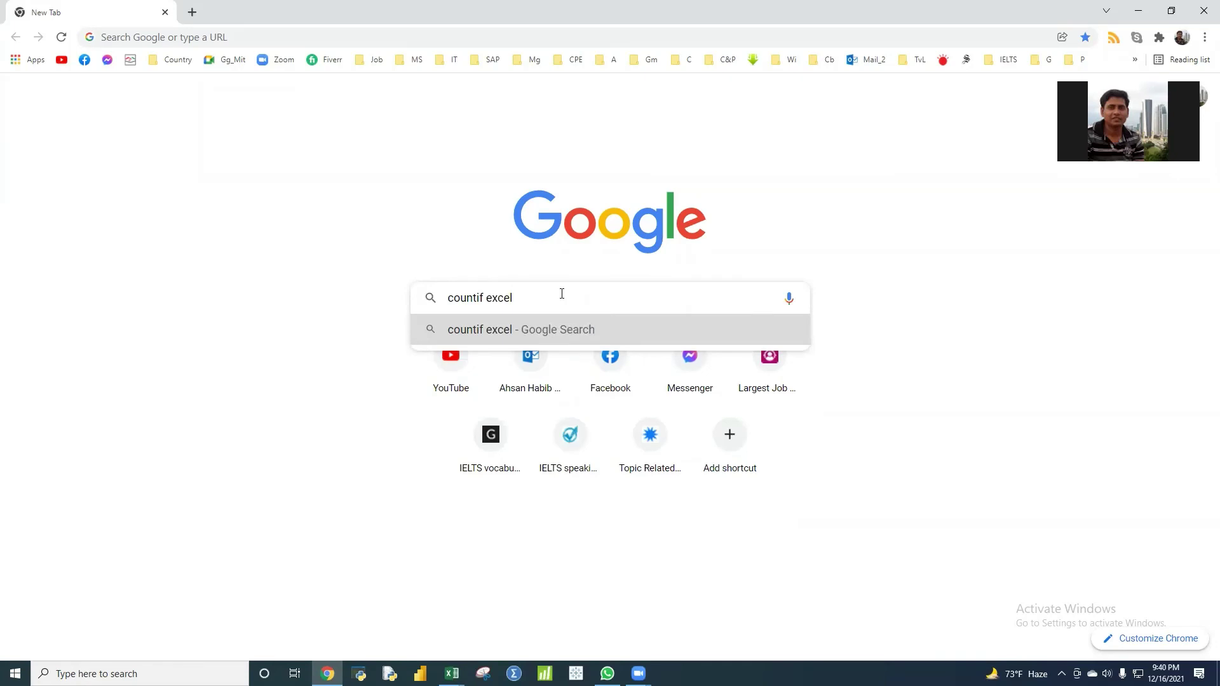
key("Return")
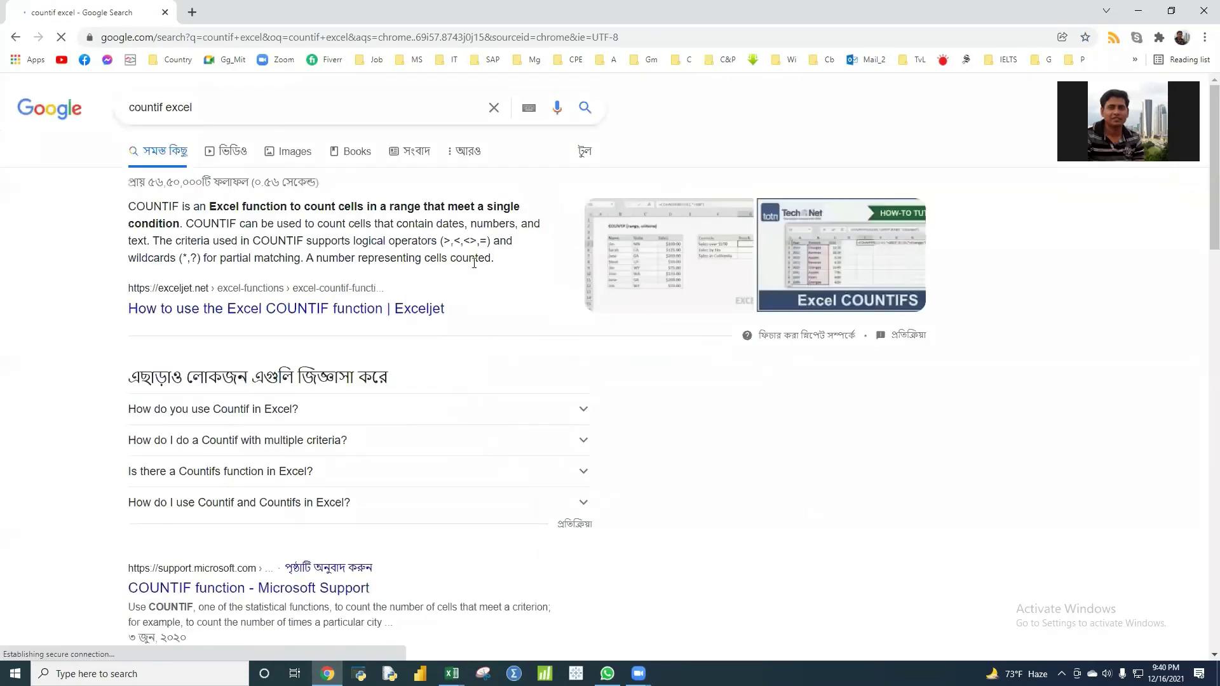
Expand the Countif answers, highlight the Excel COUNTIF Function steps, then minimize Chrome
left_click(583, 410)
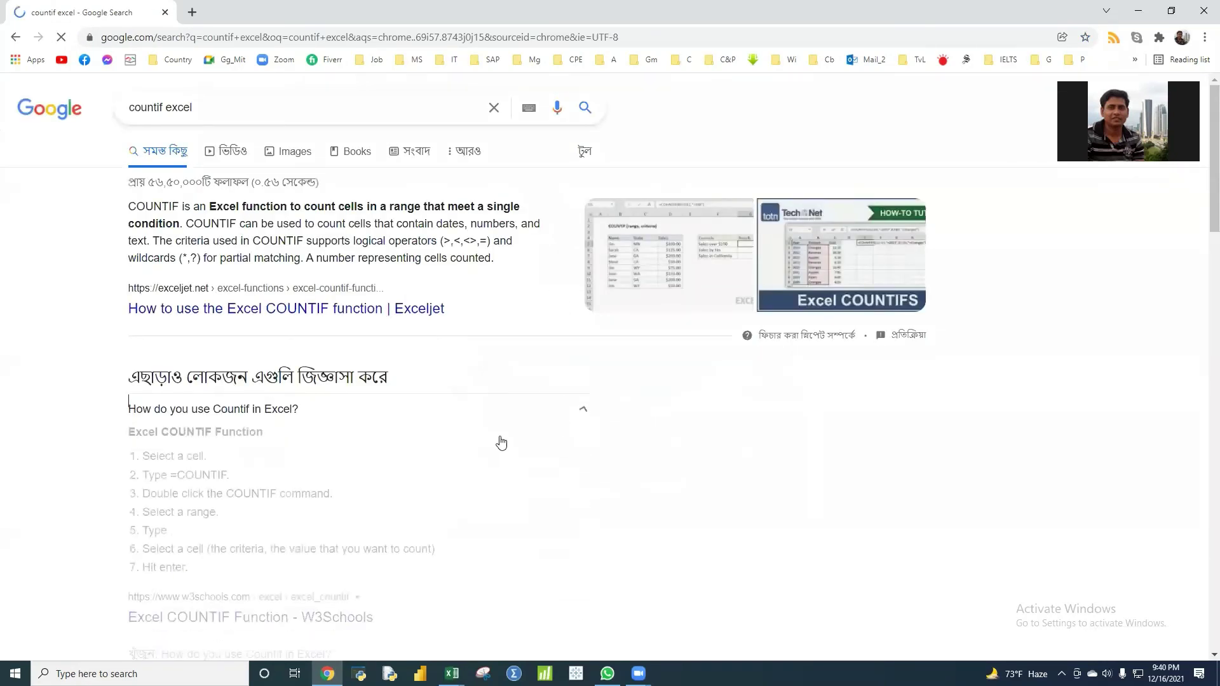
scroll(224, 457, "down", 3)
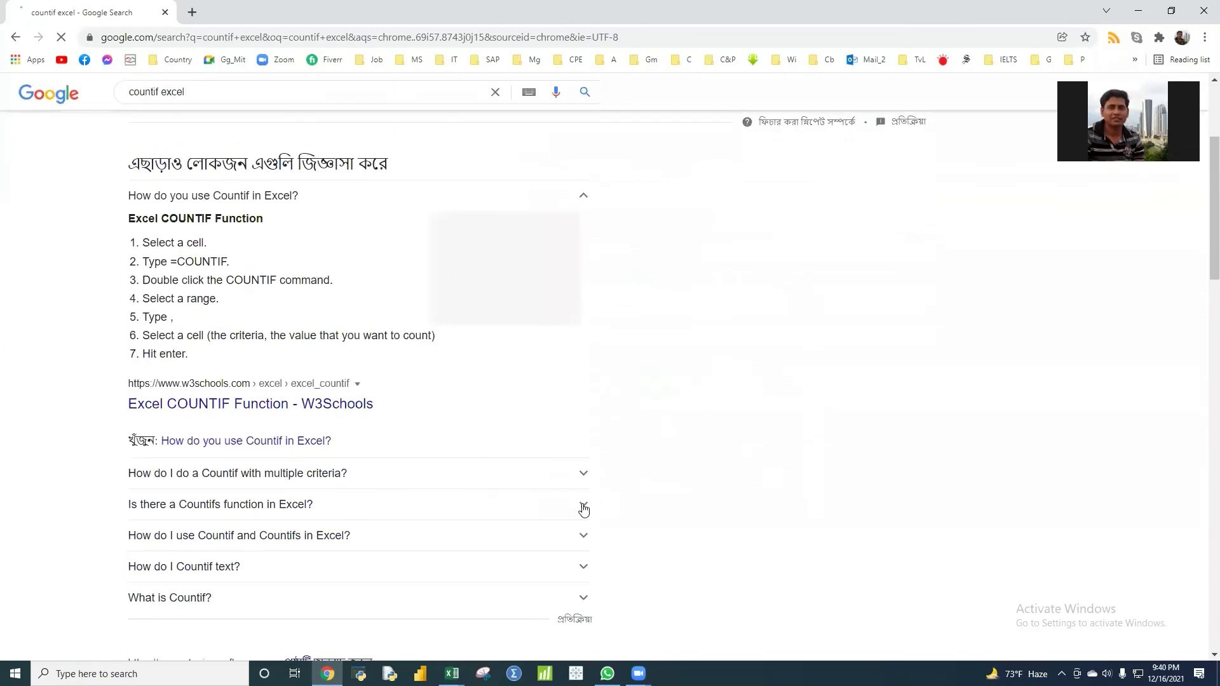
left_click(583, 506)
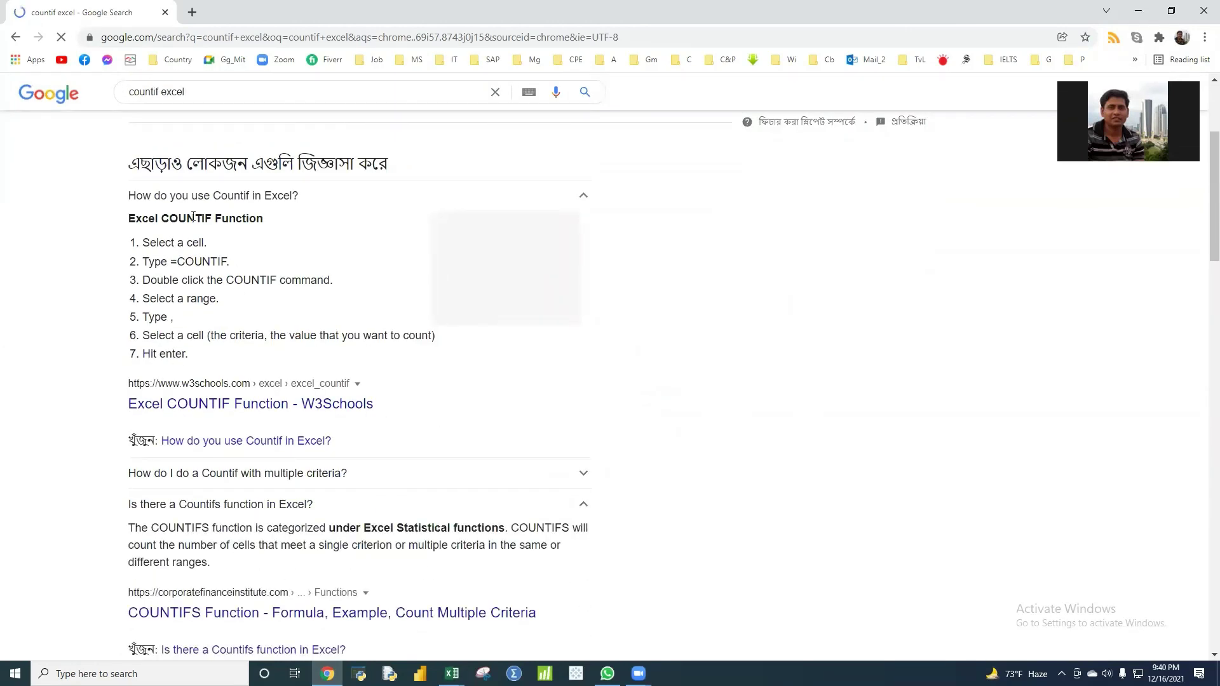
left_click_drag(129, 220, 260, 365)
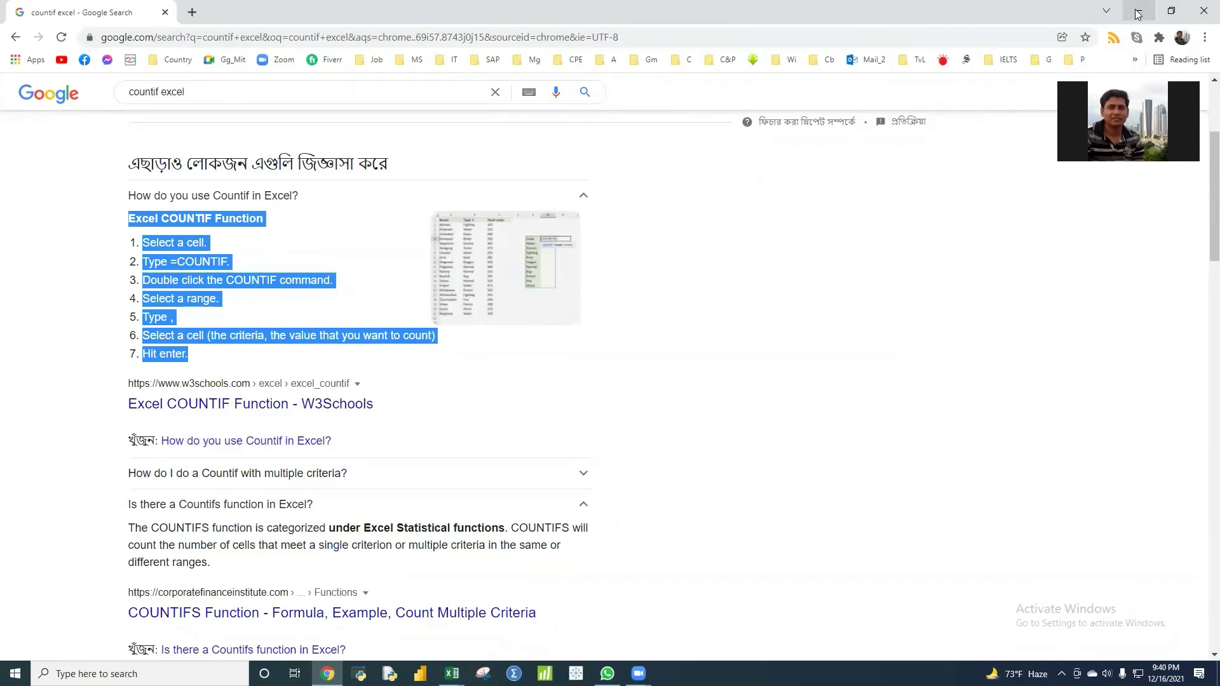
left_click(189, 244)
mouse_move(130, 219)
left_mouse_down()
mouse_move(155, 239)
mouse_move(197, 363)
left_mouse_up()
left_click(180, 256)
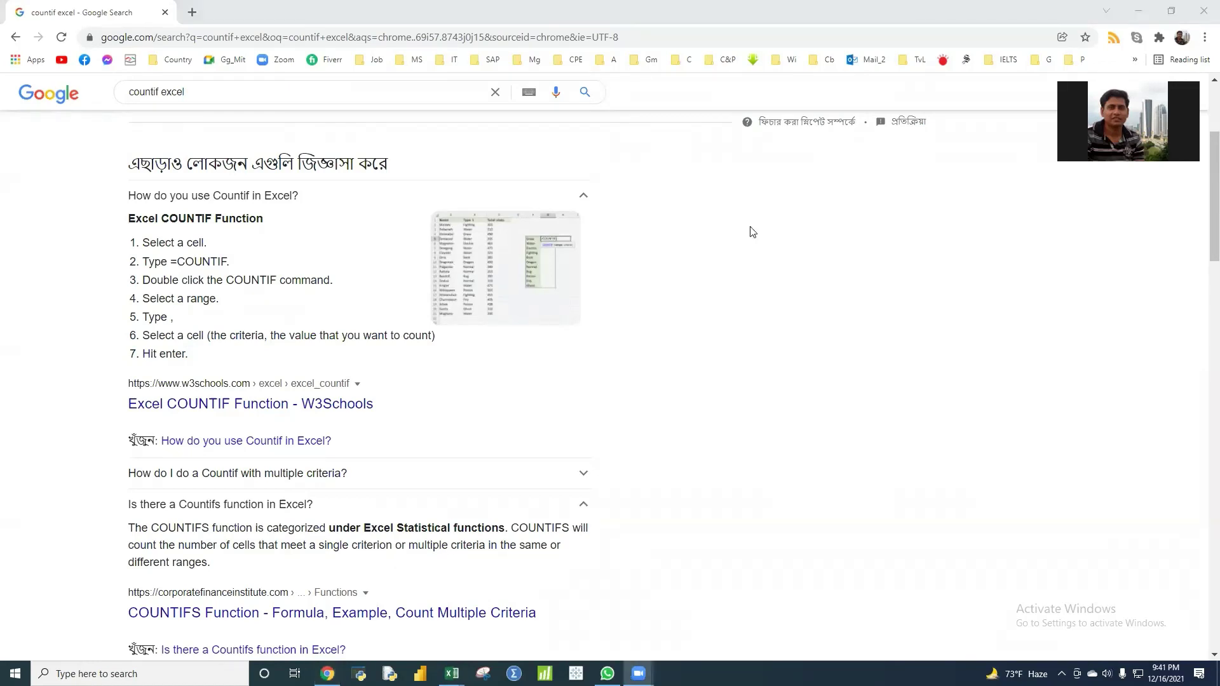
left_click(1138, 13)
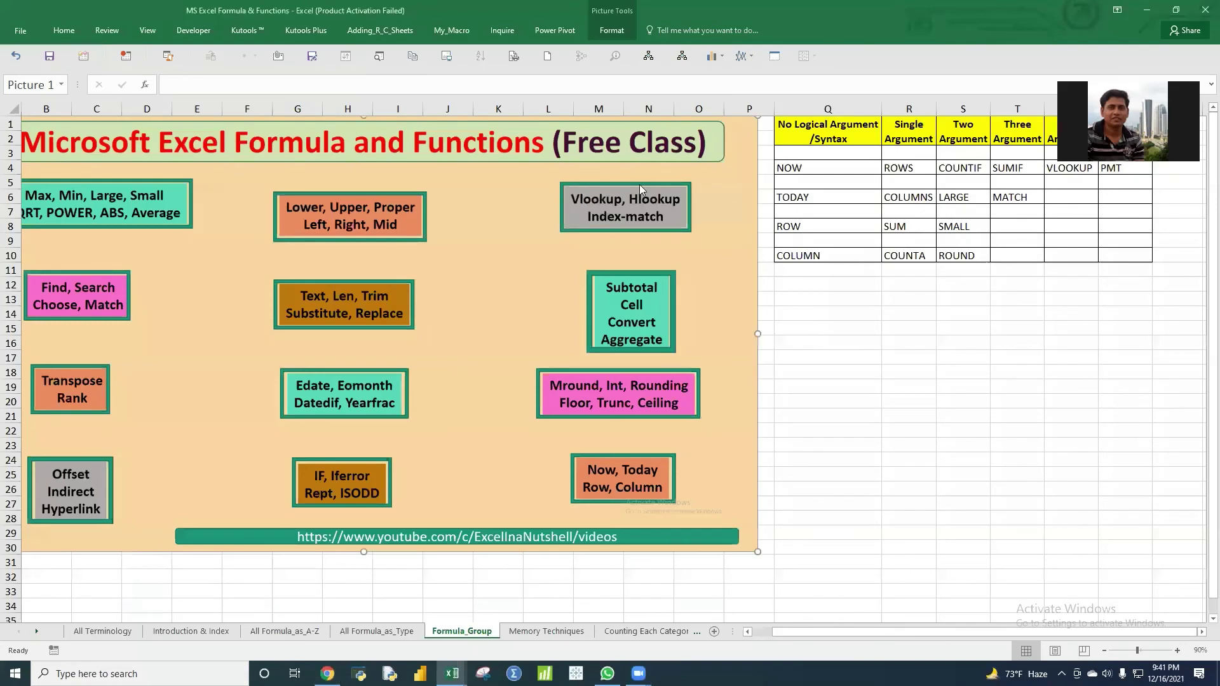